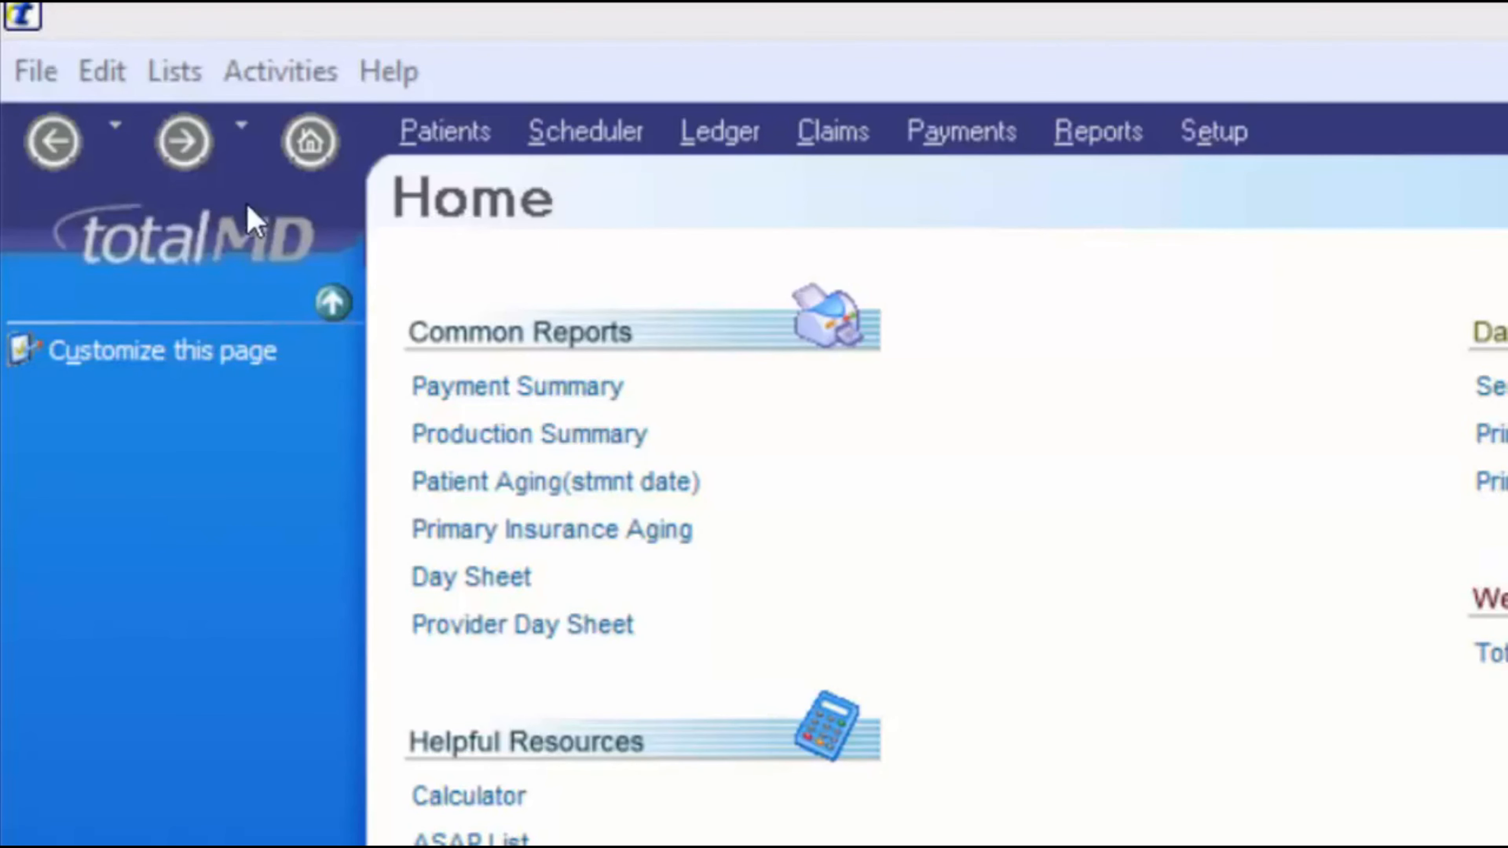
- Browse the File menu's commands, then add a Home bookmark for the current page
{"action": "left_click", "coordinate": [37, 74]}
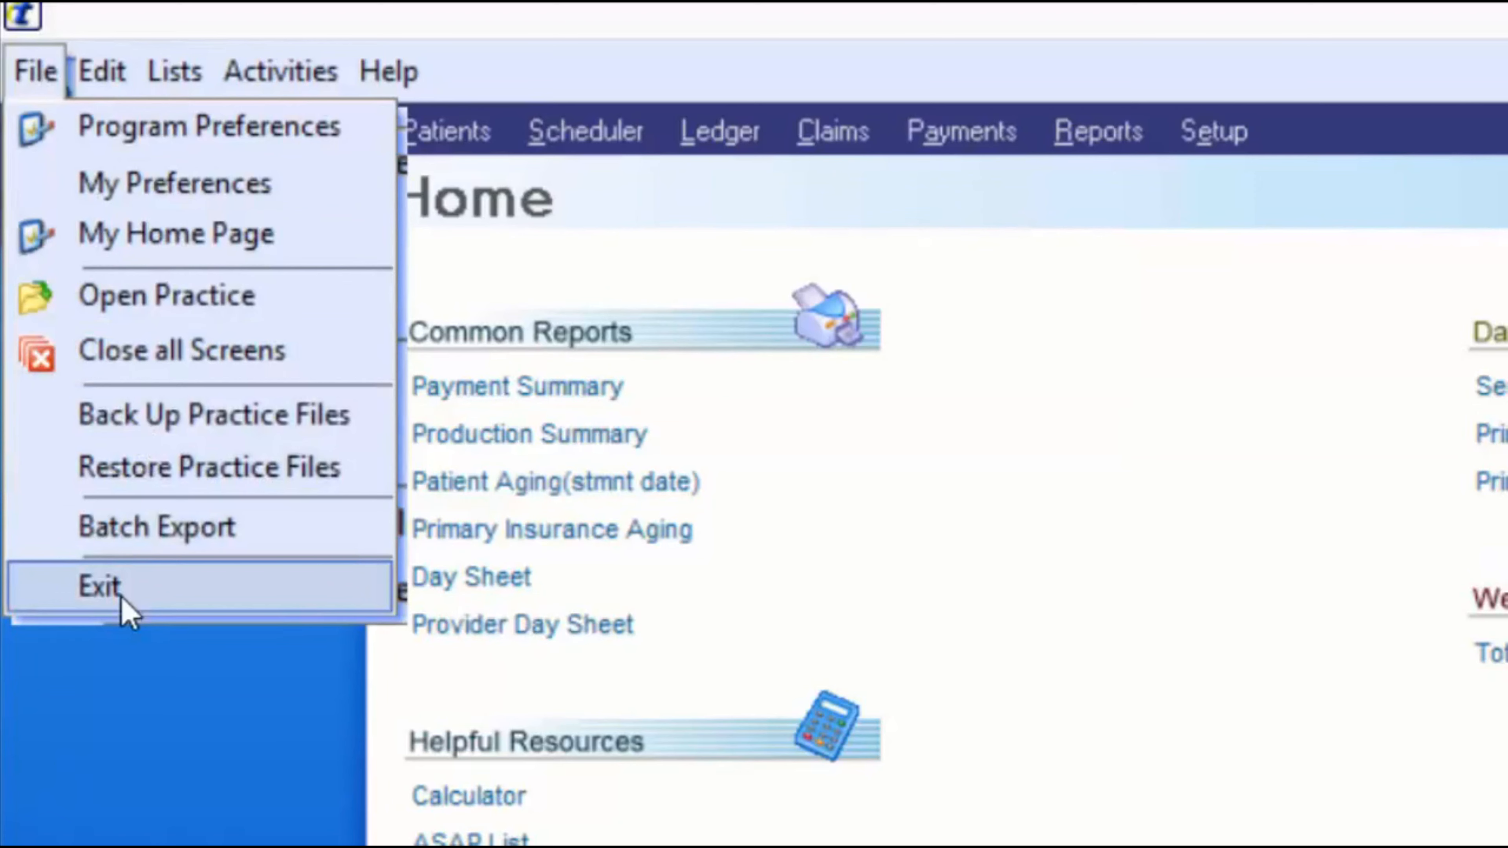
{"action": "mouse_move", "coordinate": [168, 57]}
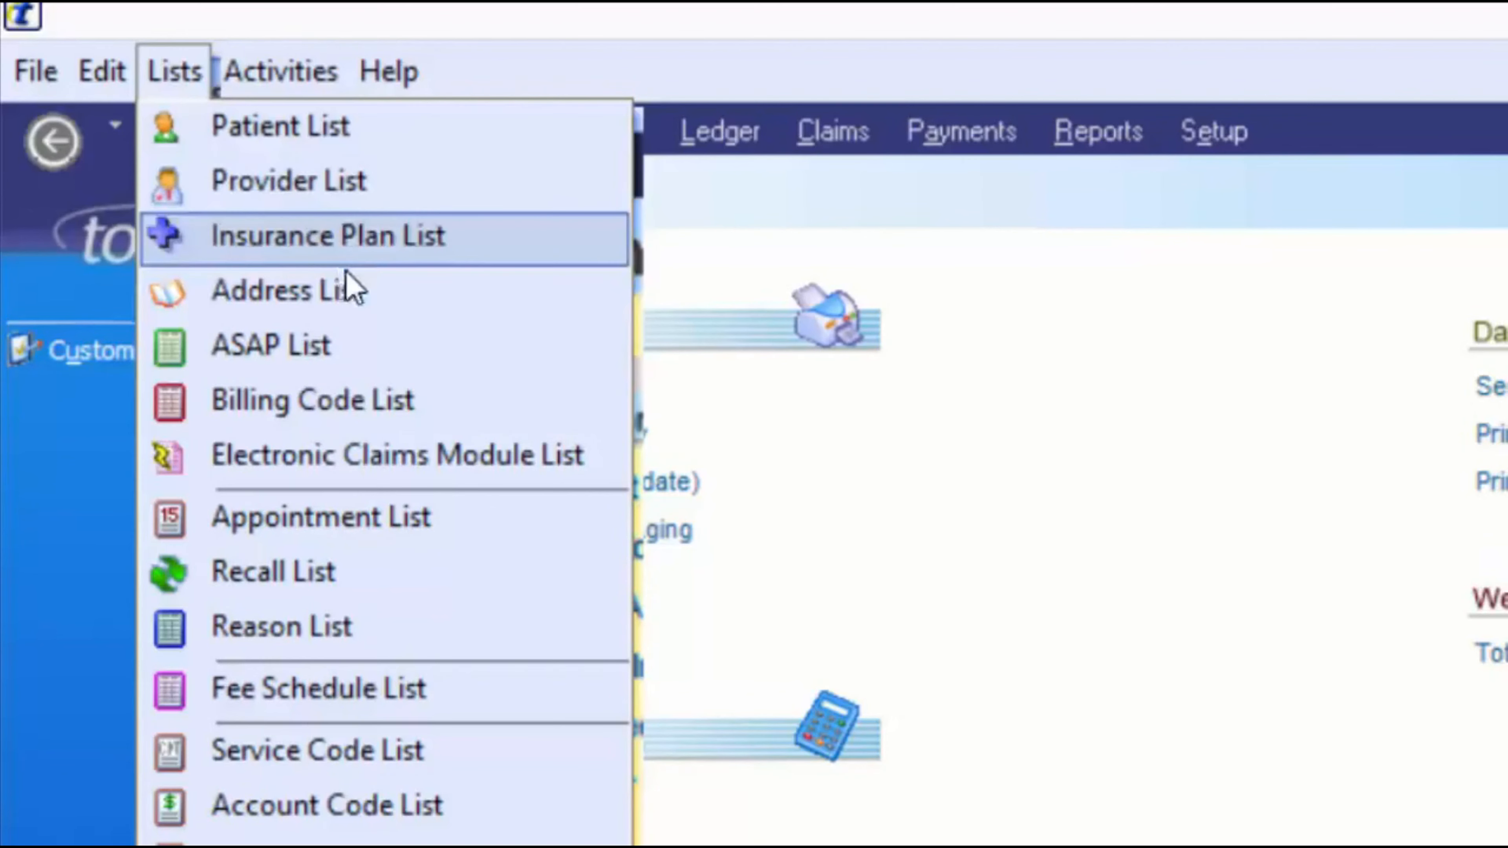
{"action": "mouse_move", "coordinate": [307, 77]}
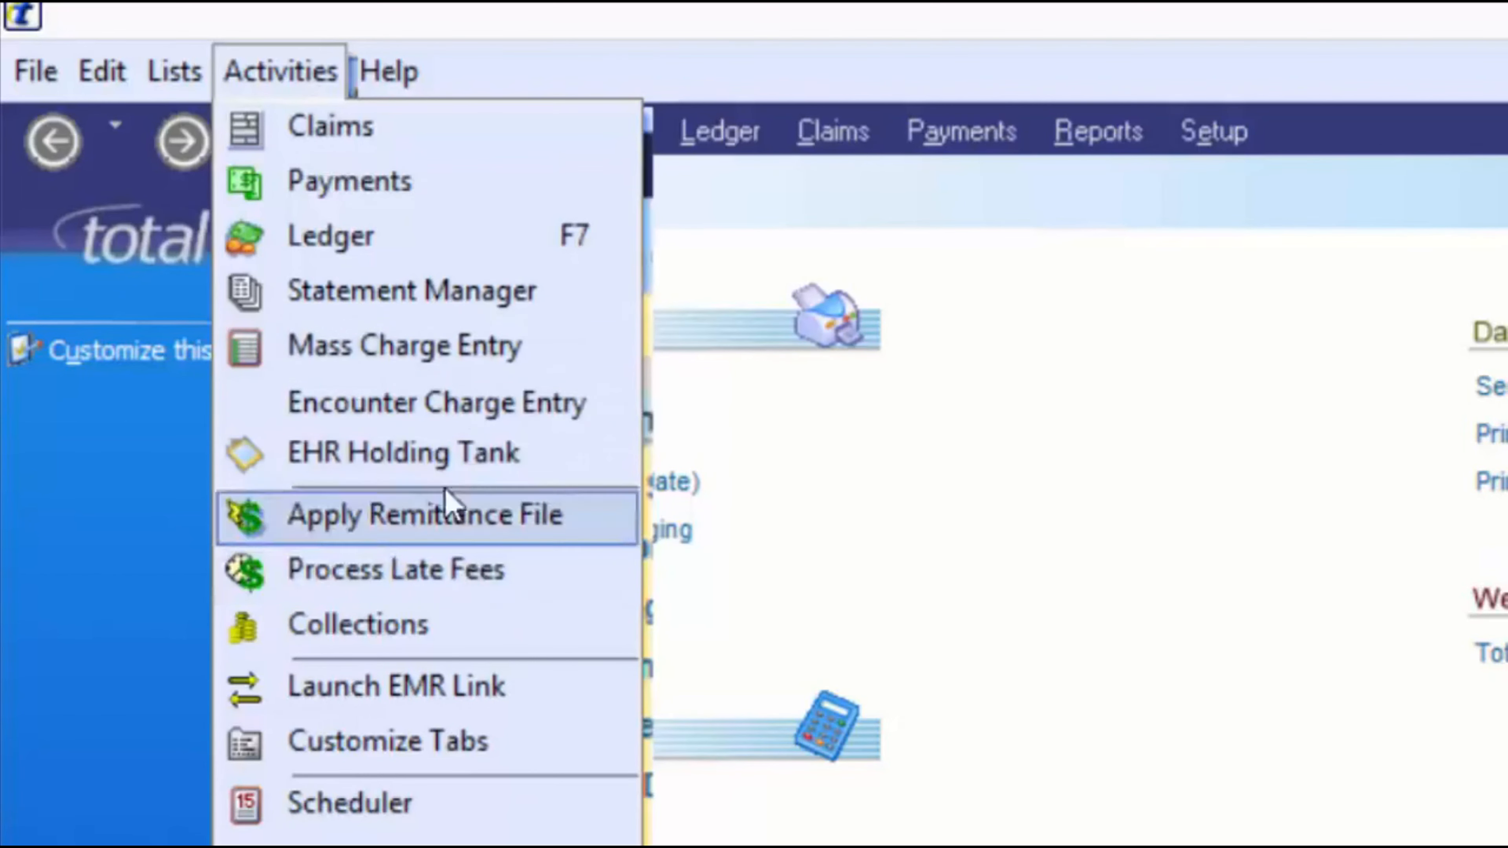
{"action": "mouse_move", "coordinate": [413, 69]}
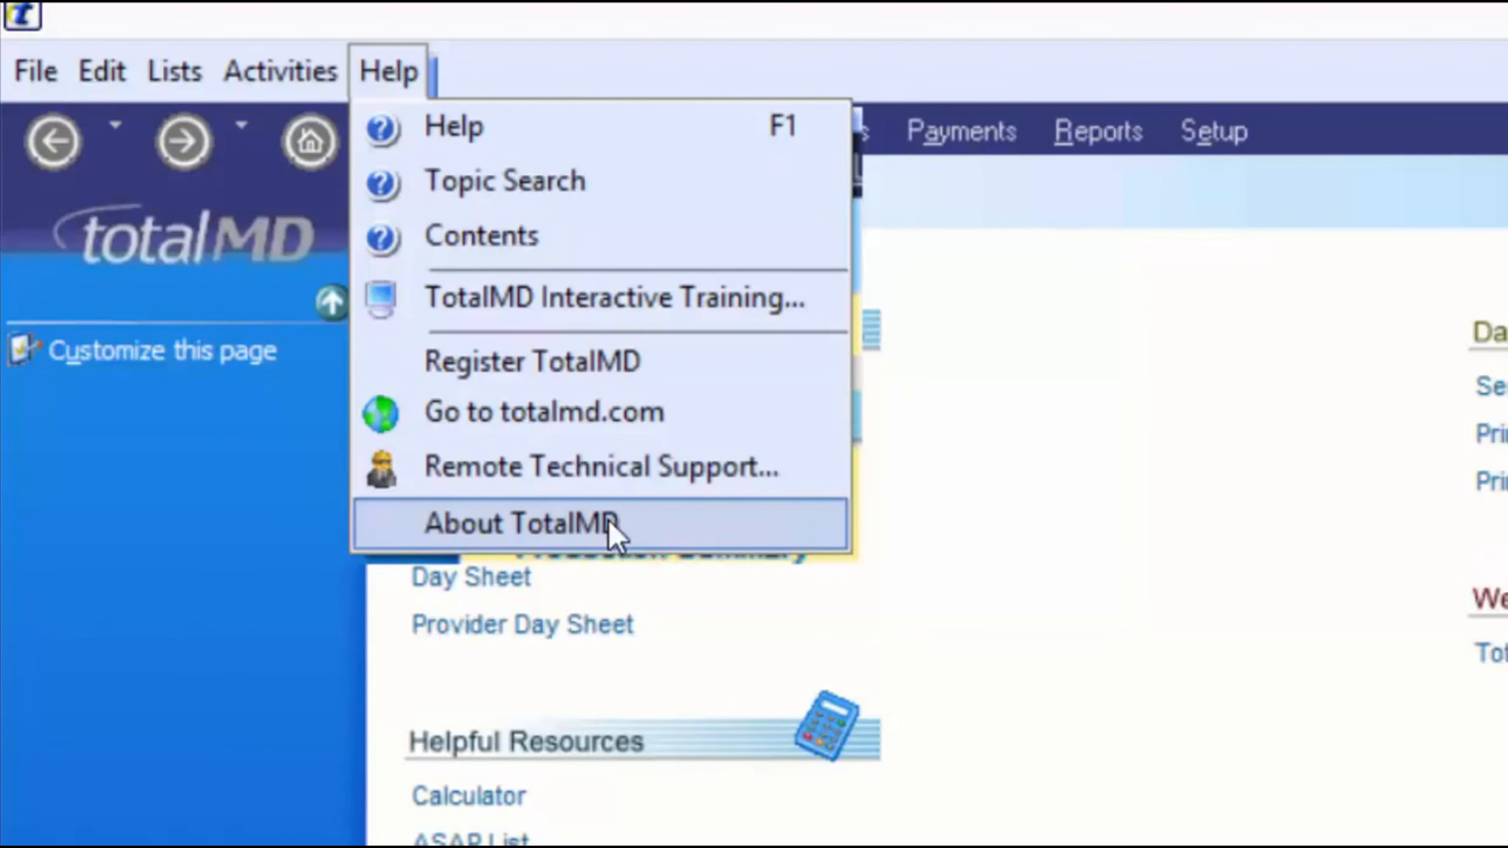
{"action": "left_click", "coordinate": [879, 6]}
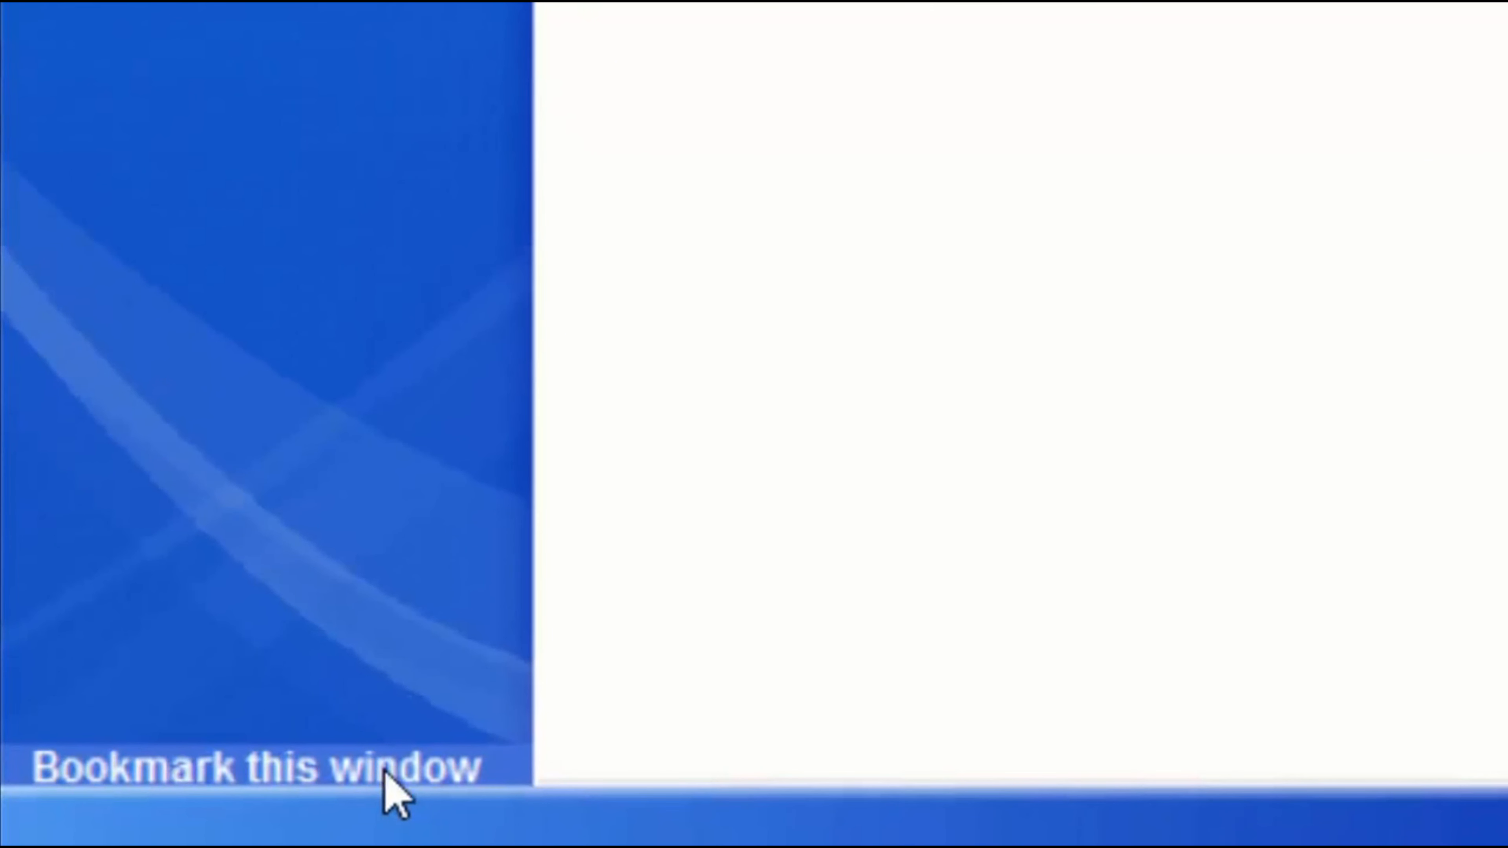
{"action": "left_click", "coordinate": [261, 772]}
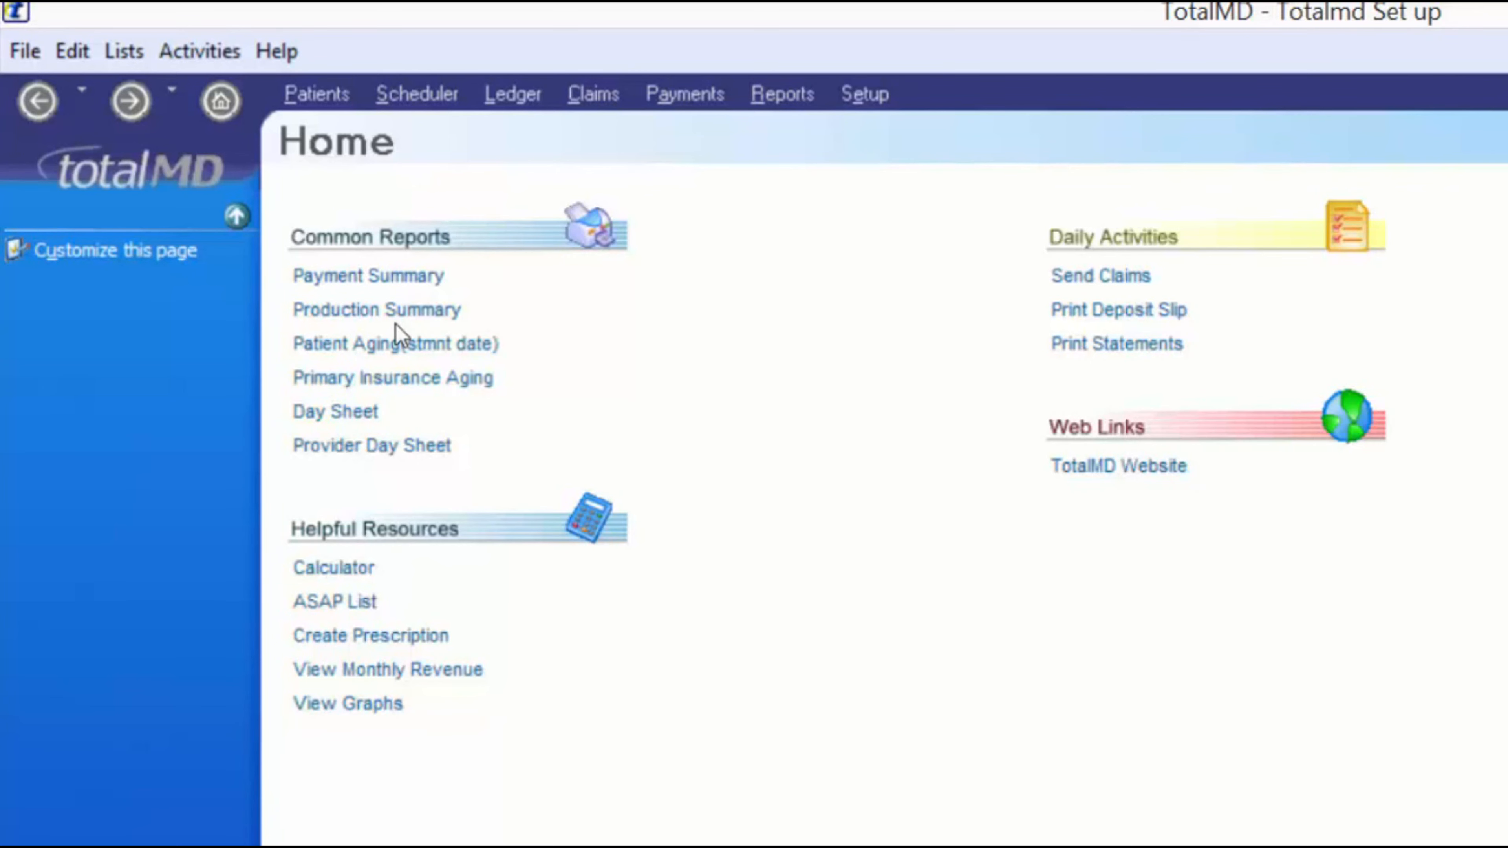
{"action": "left_click", "coordinate": [360, 578]}
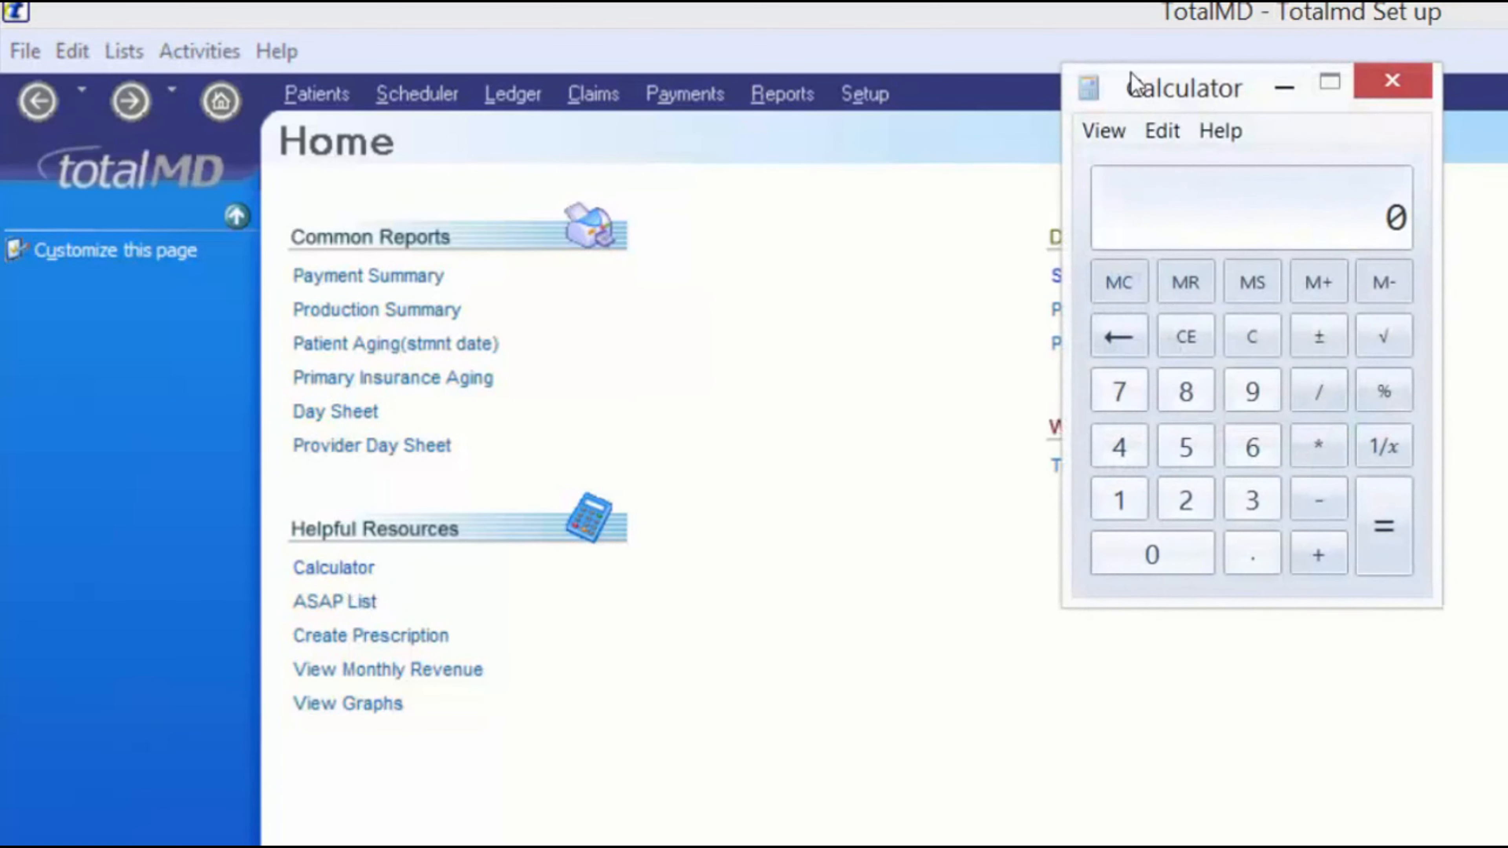
{"action": "left_click", "coordinate": [1392, 80]}
{"action": "left_click", "coordinate": [382, 636]}
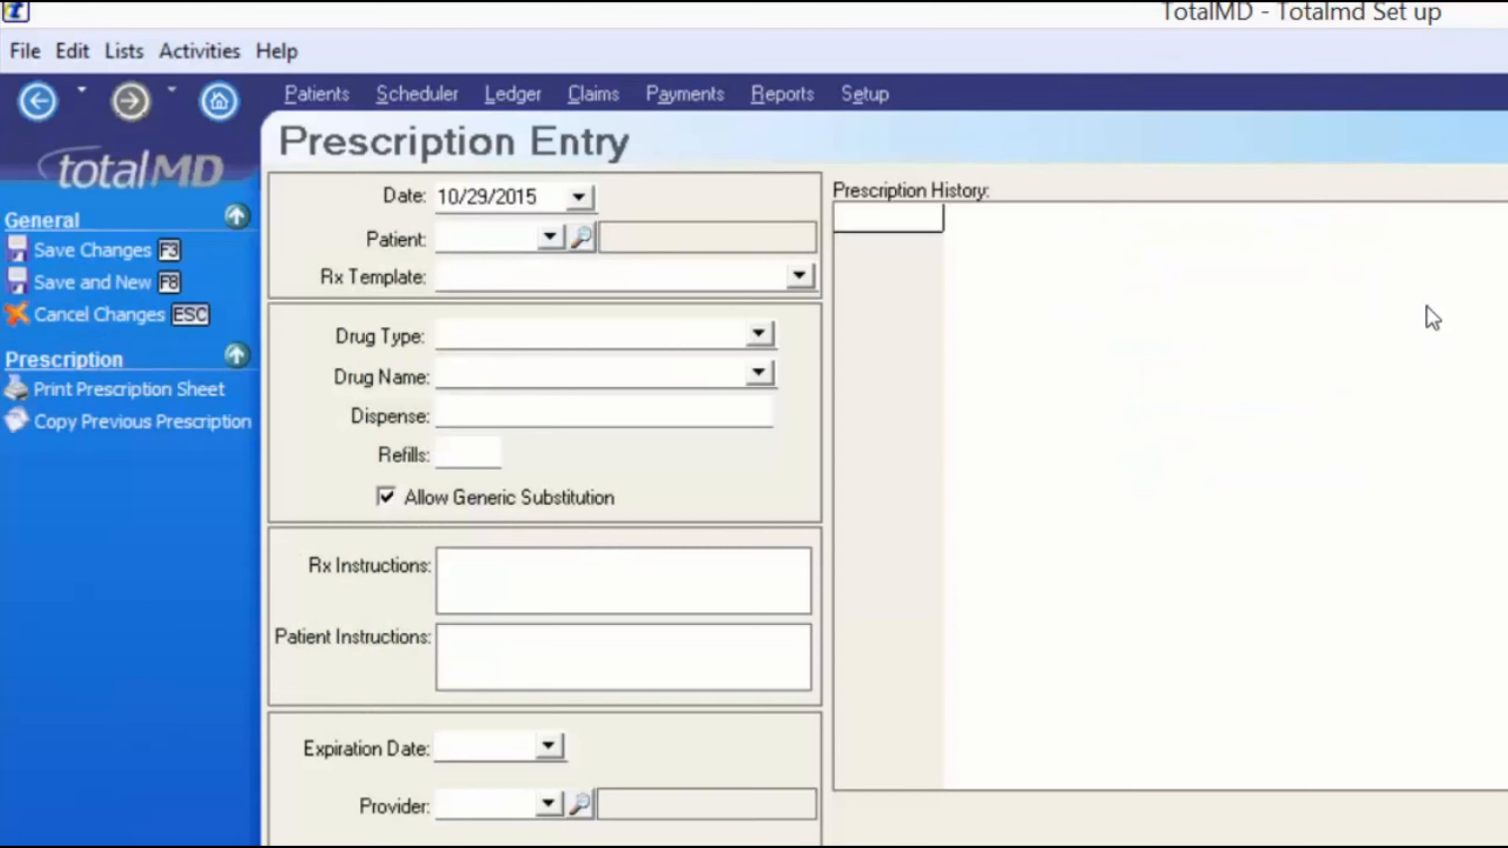
{"action": "key", "text": "Escape"}
{"action": "left_click", "coordinate": [345, 446]}
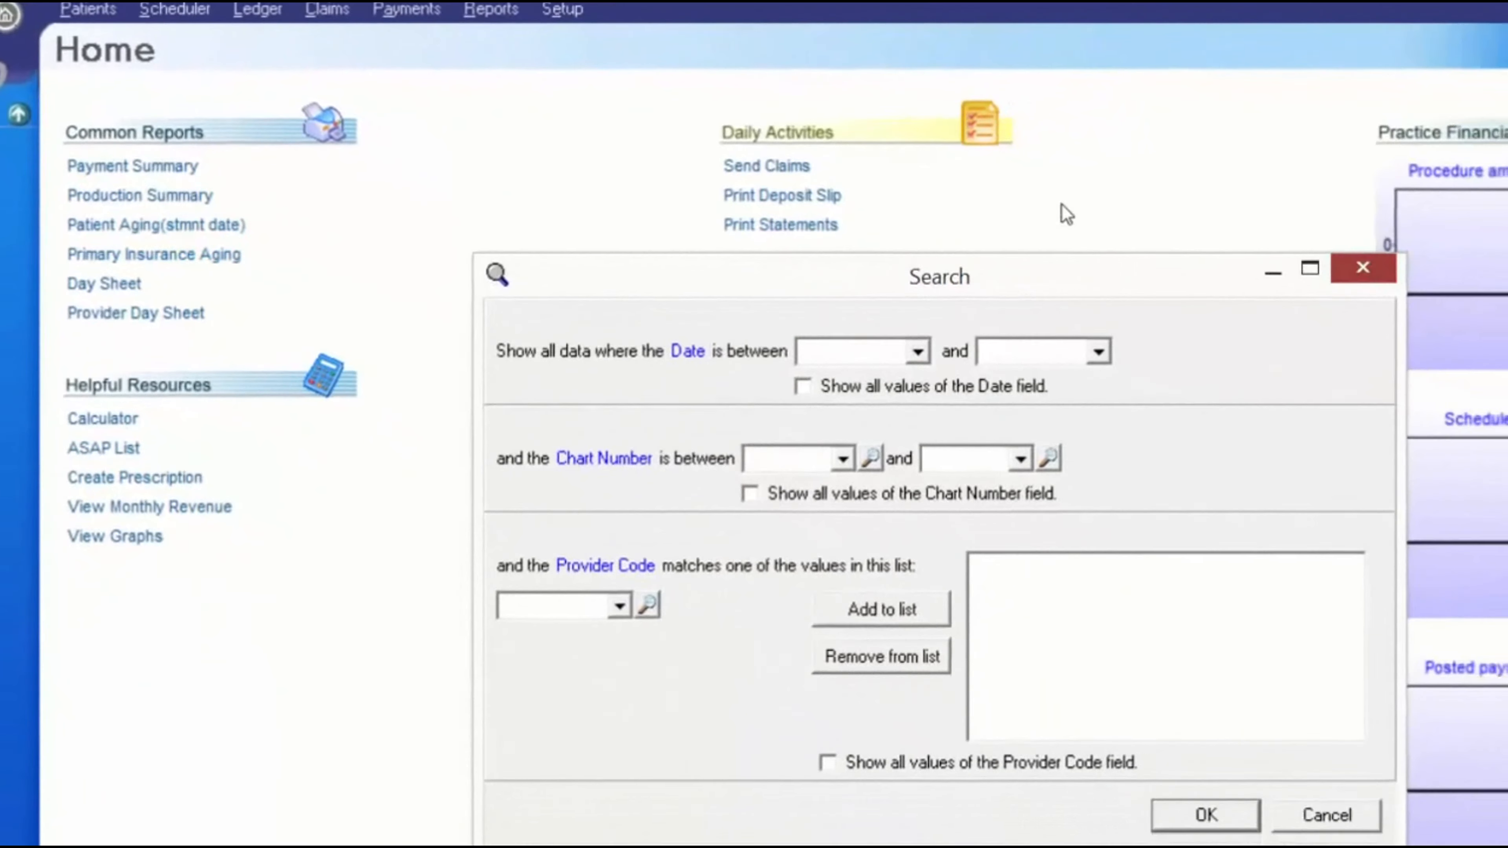
{"action": "key", "text": "Escape"}
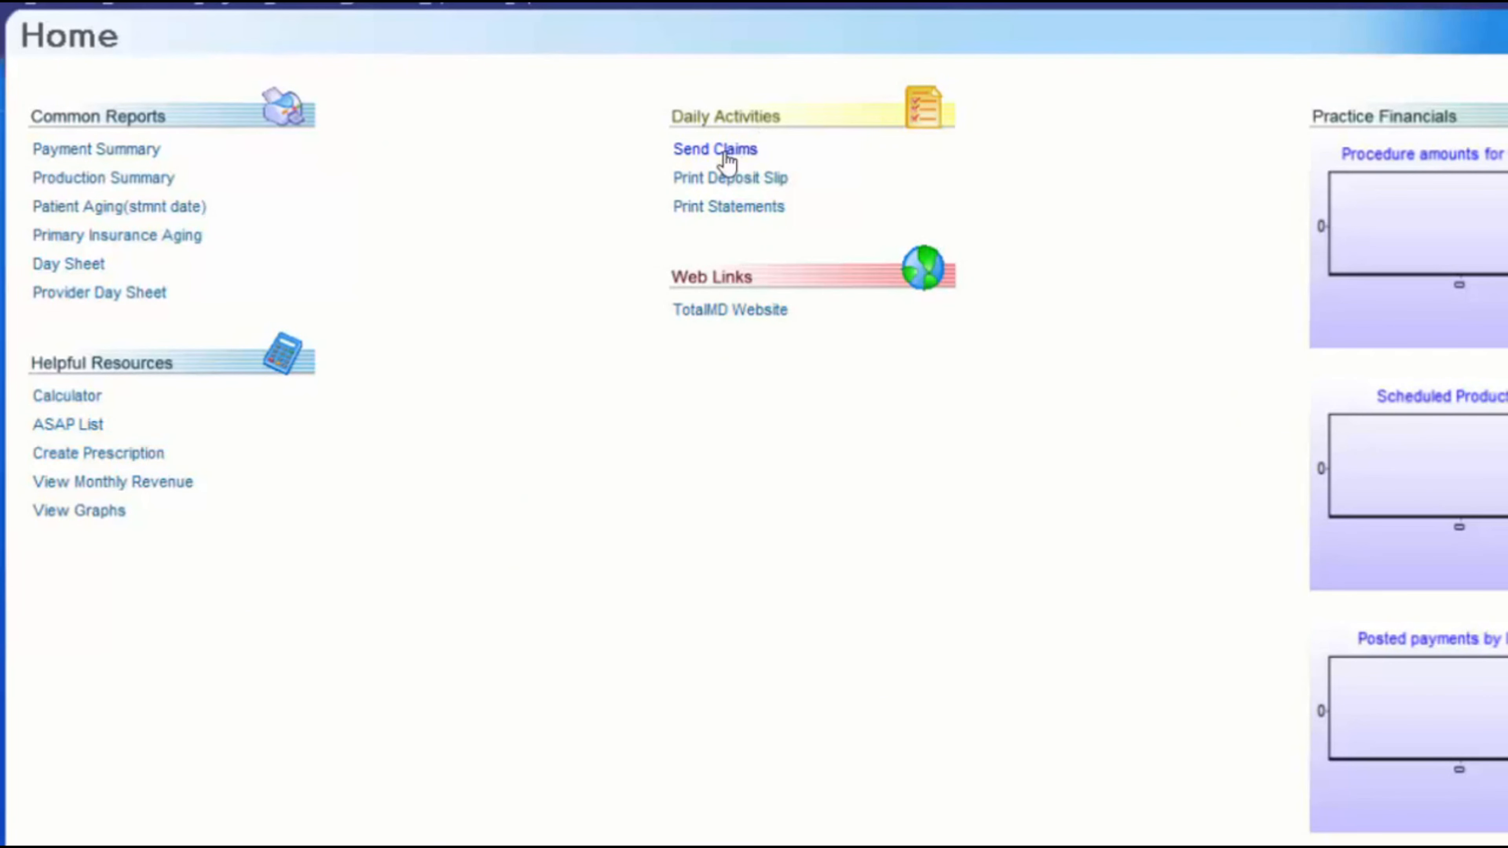
{"action": "left_click", "coordinate": [753, 318]}
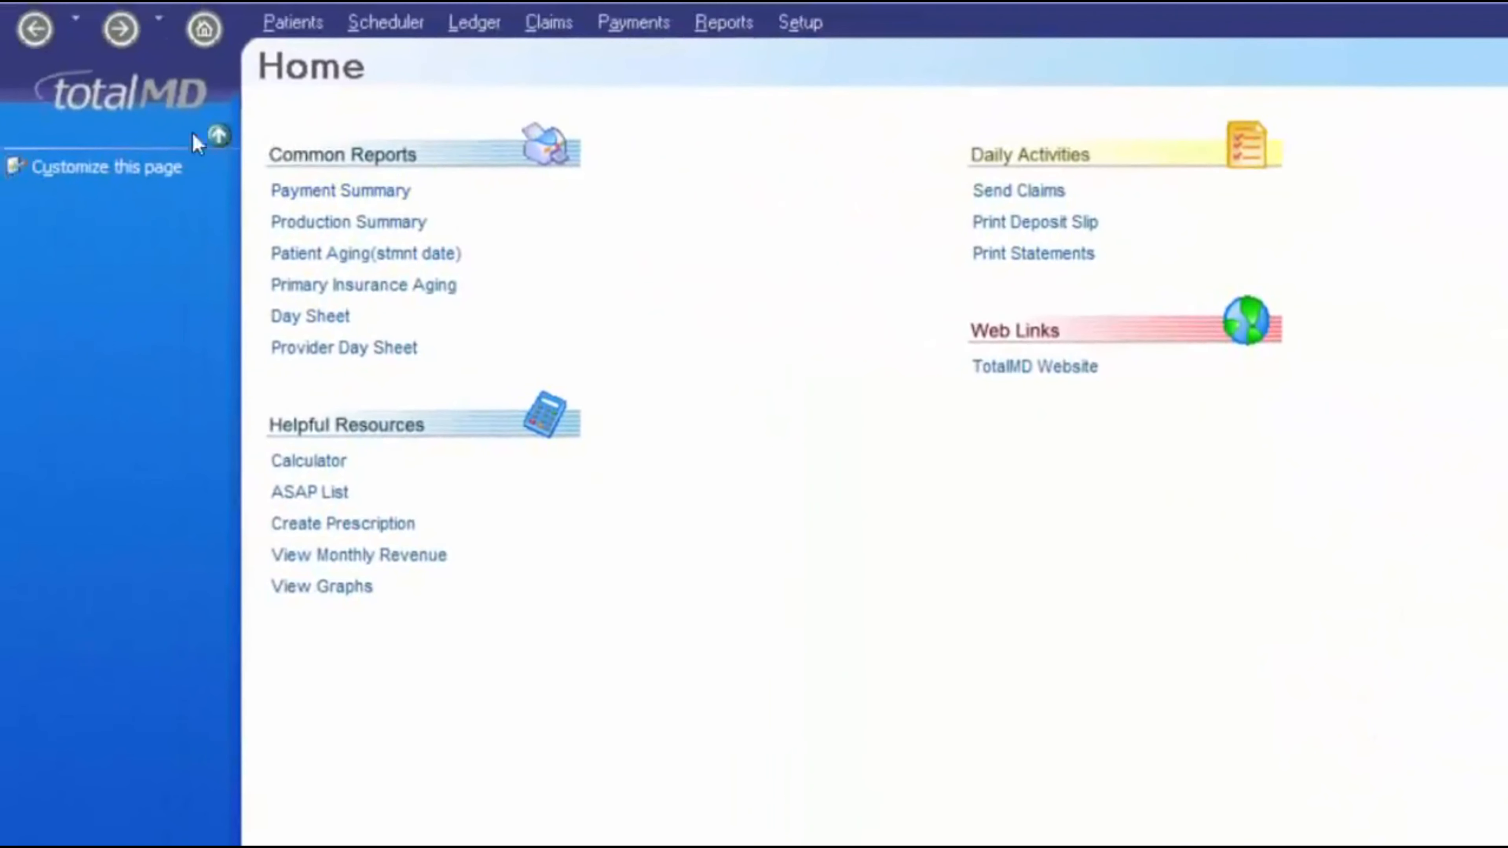
{"action": "left_click", "coordinate": [99, 169]}
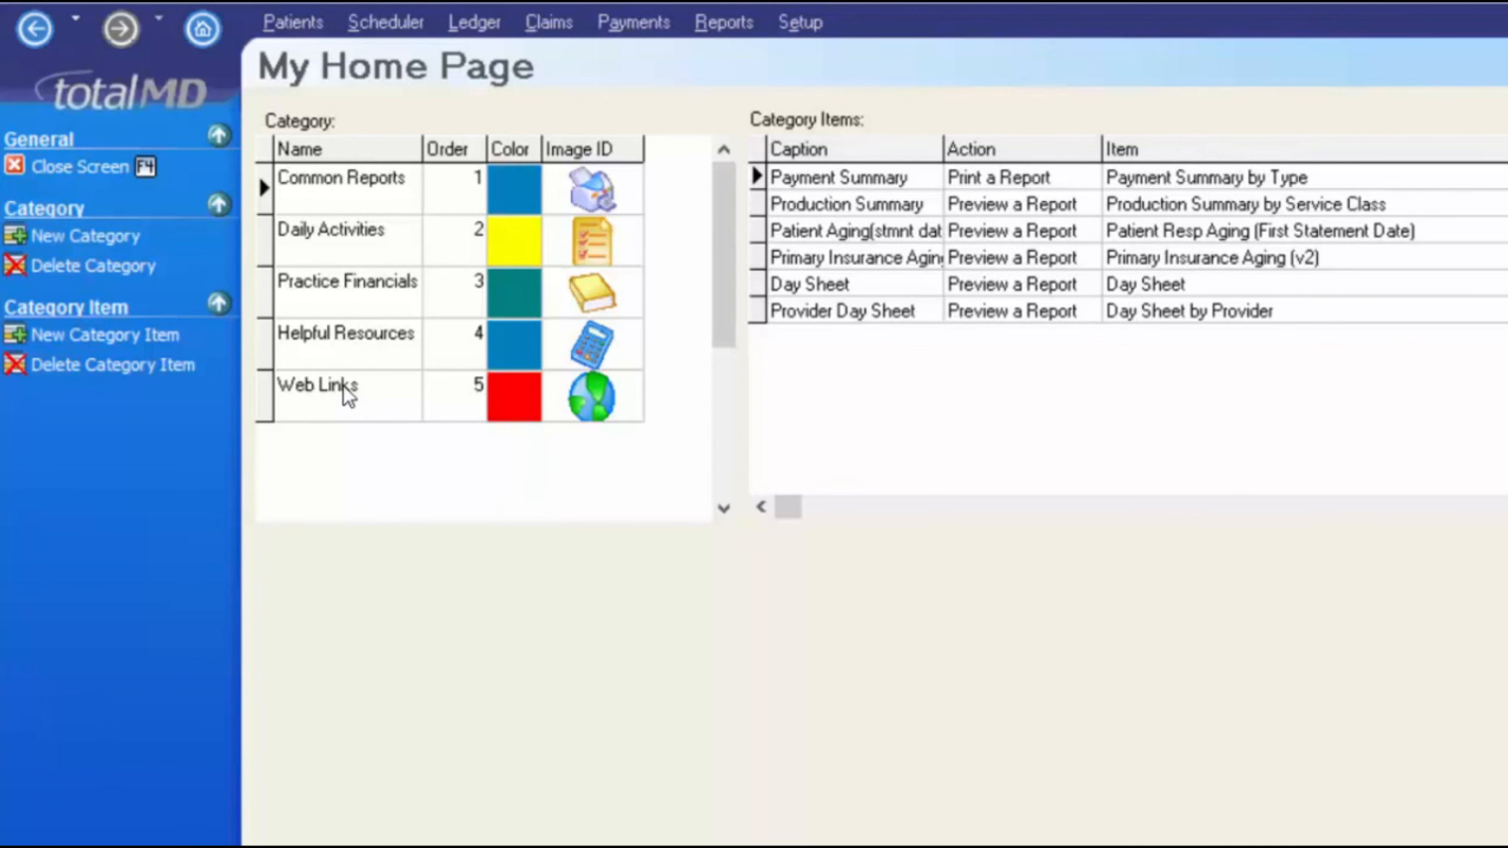
- Select the Web Links category in the Home page setup to list its items
{"action": "left_click", "coordinate": [337, 395]}
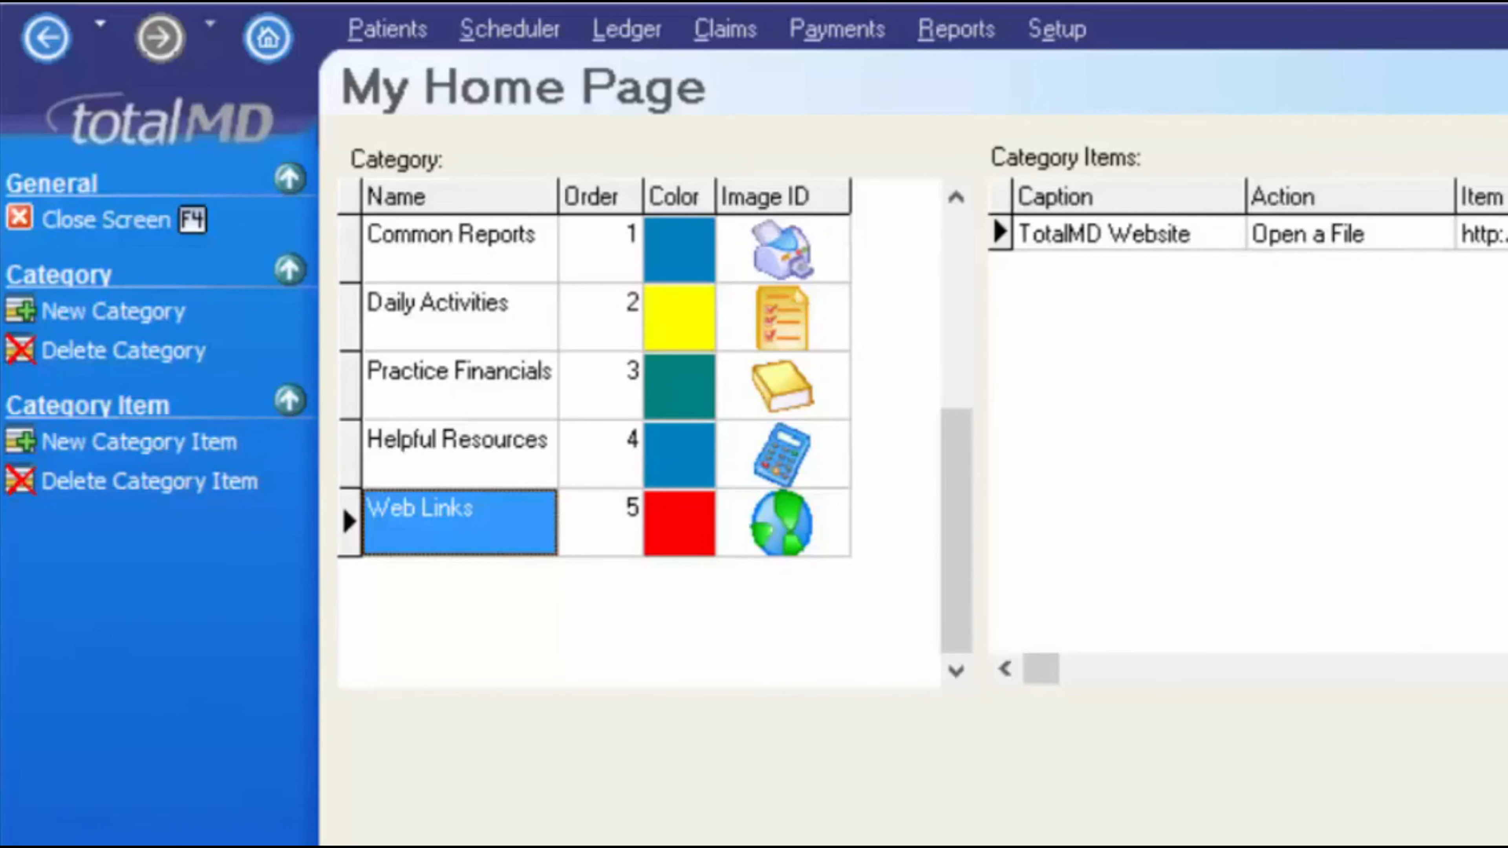
- Select the existing TotalMD Website item under Web Links
{"action": "left_click", "coordinate": [1186, 237]}
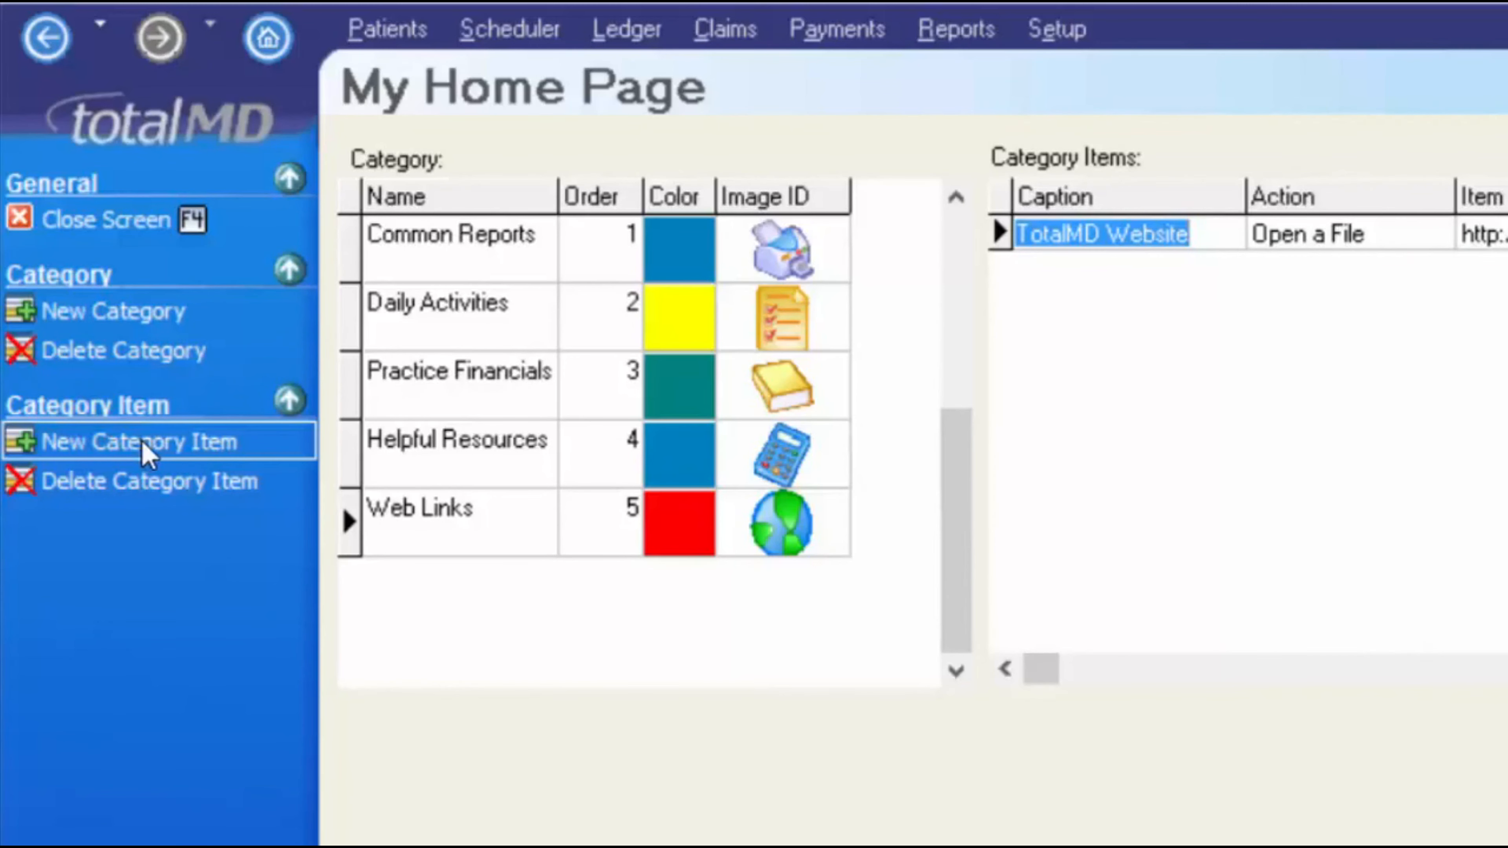
- Add a Web Links item captioned 'ICD10 data' with the Open a File action
{"action": "left_click", "coordinate": [147, 456]}
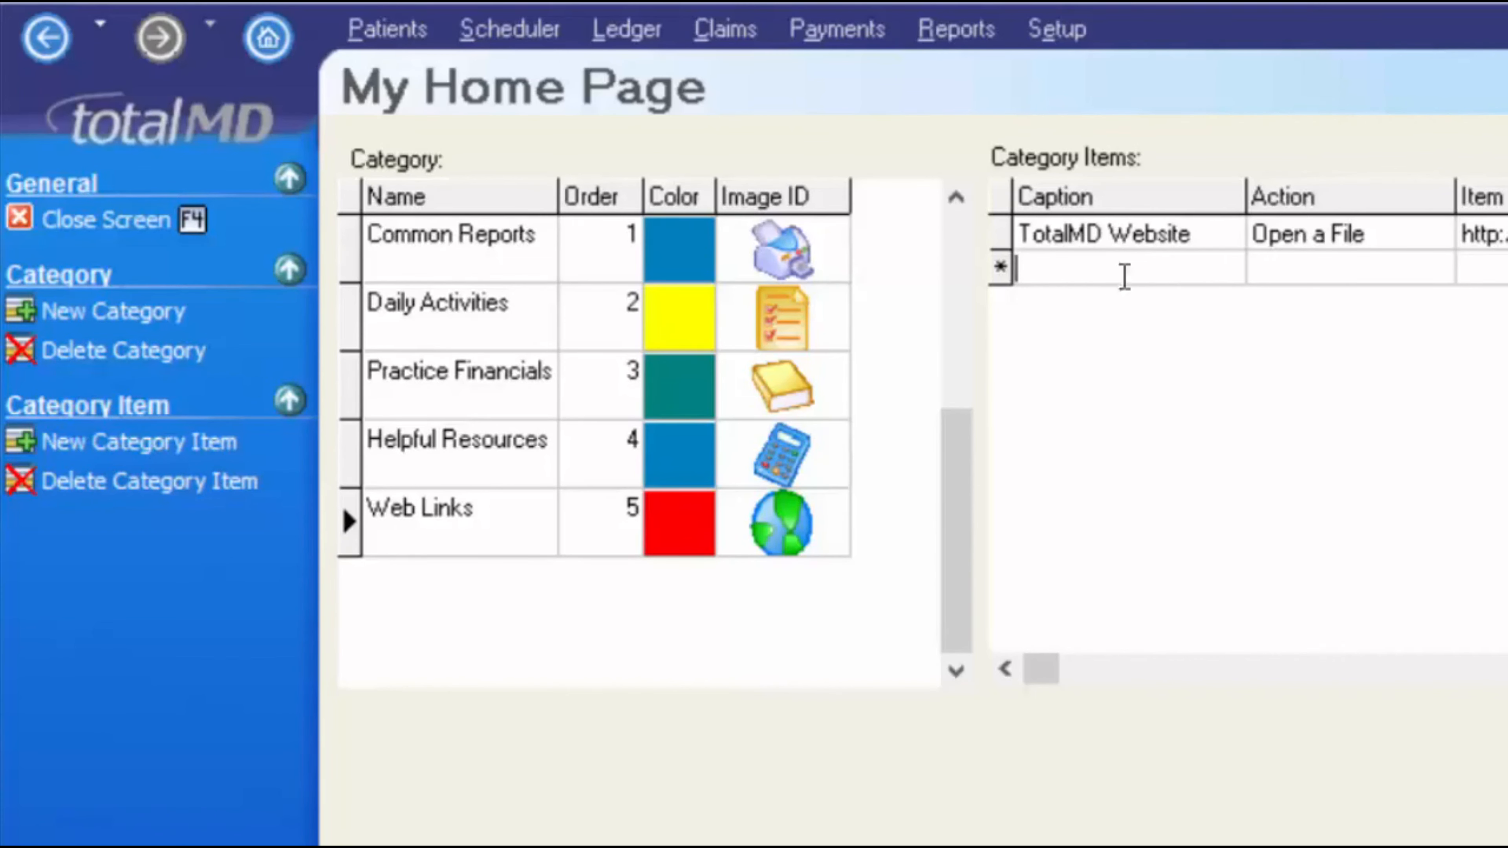
{"action": "type", "text": "ICD10 data"}
{"action": "key", "text": "Tab"}
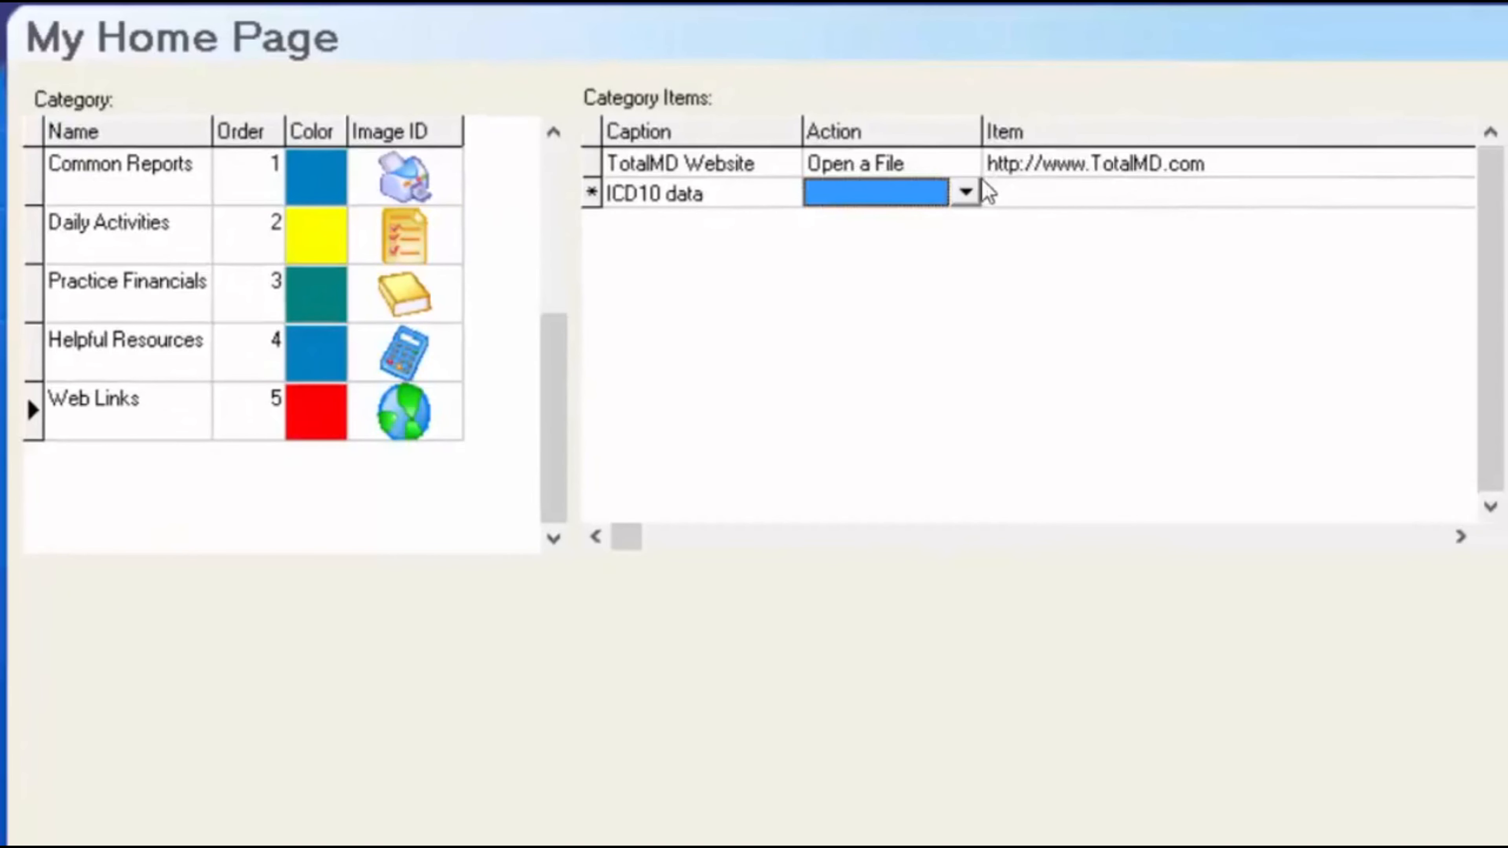
{"action": "left_click", "coordinate": [965, 191]}
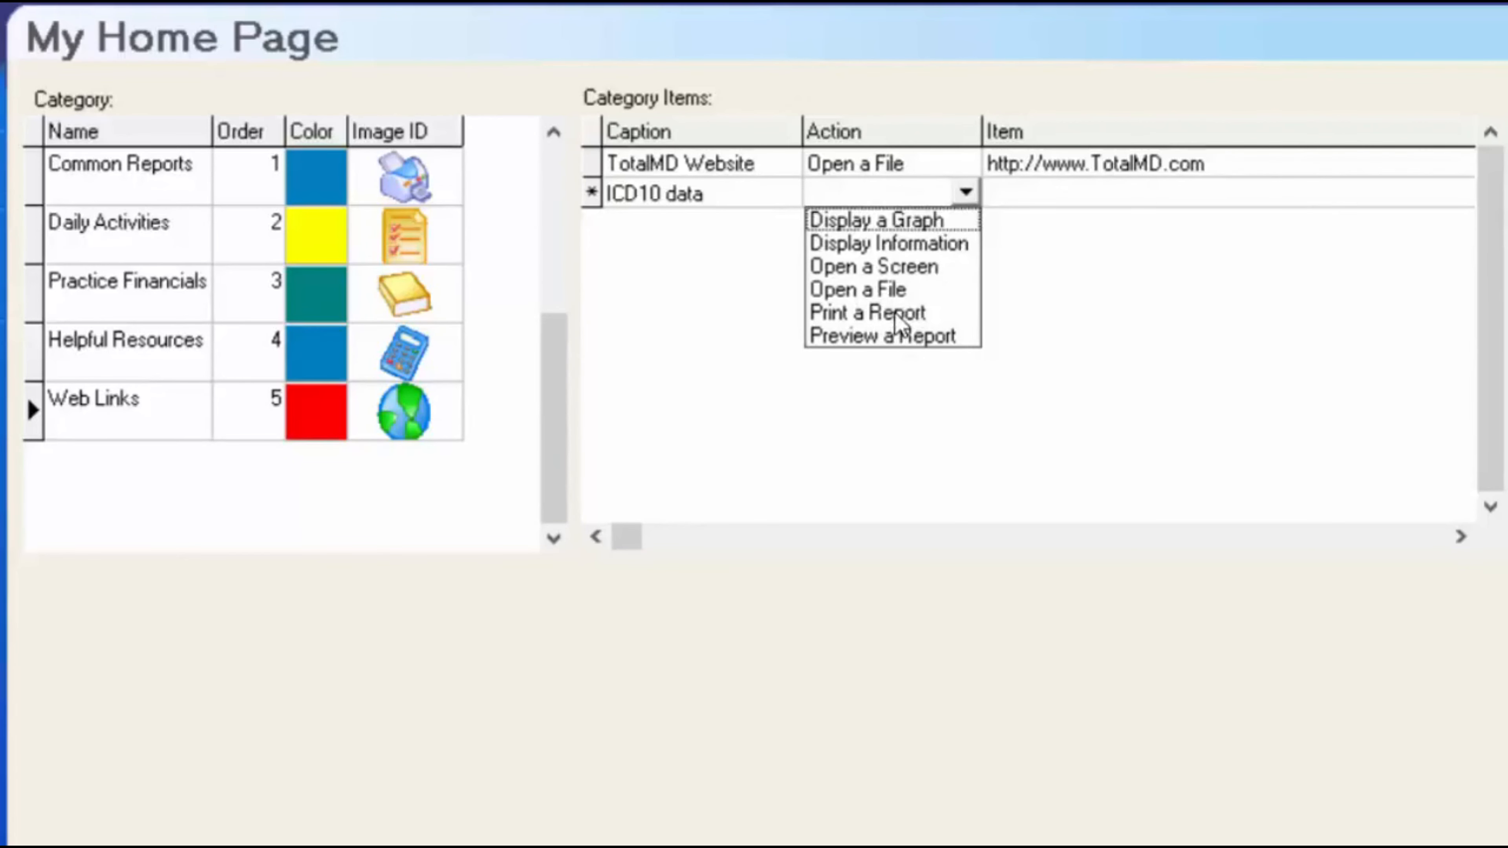
{"action": "left_click", "coordinate": [866, 290]}
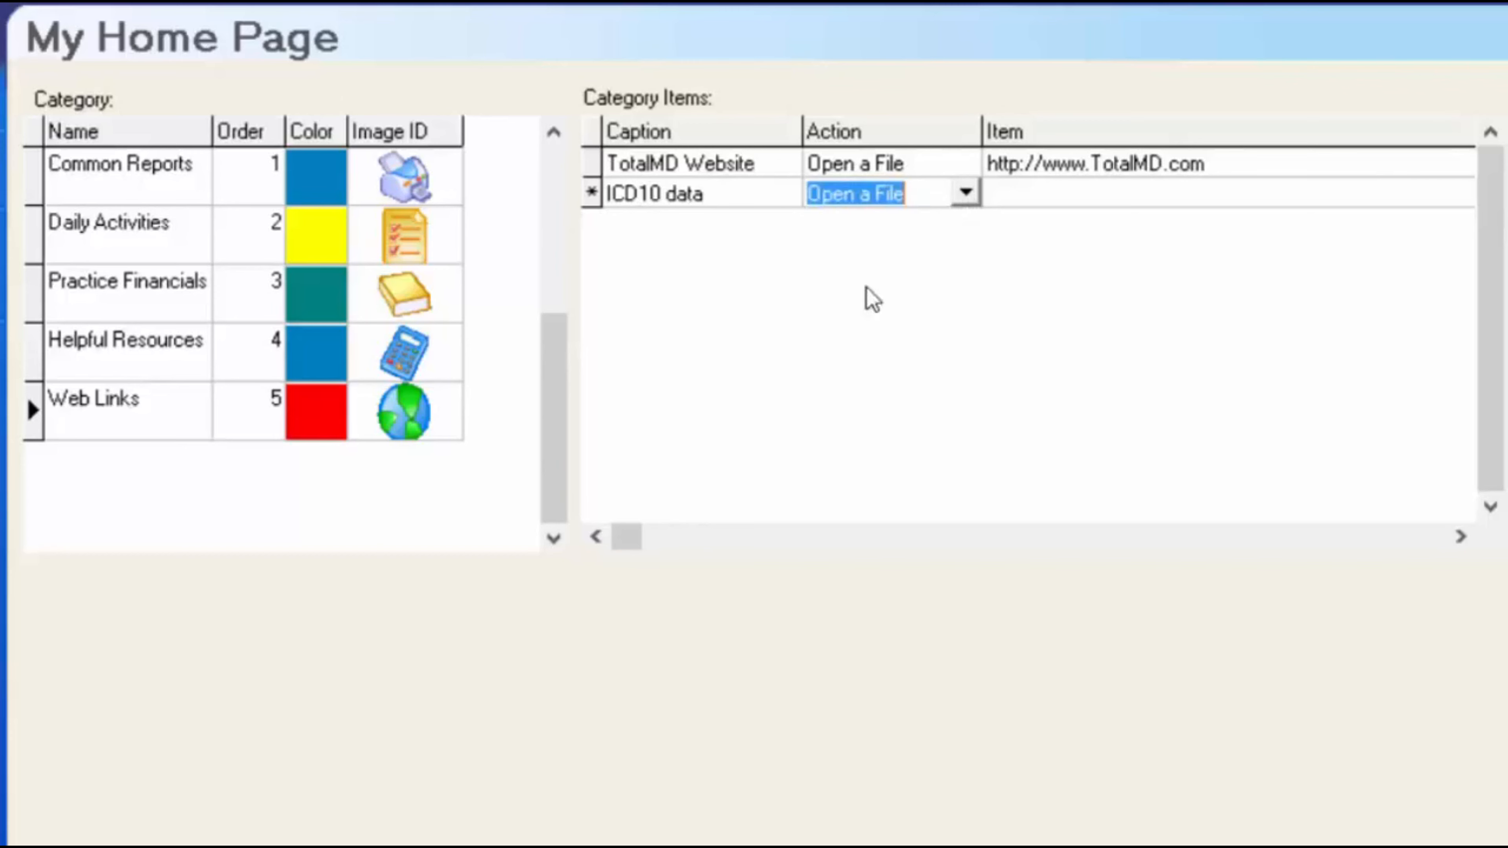
{"action": "left_click", "coordinate": [1003, 193]}
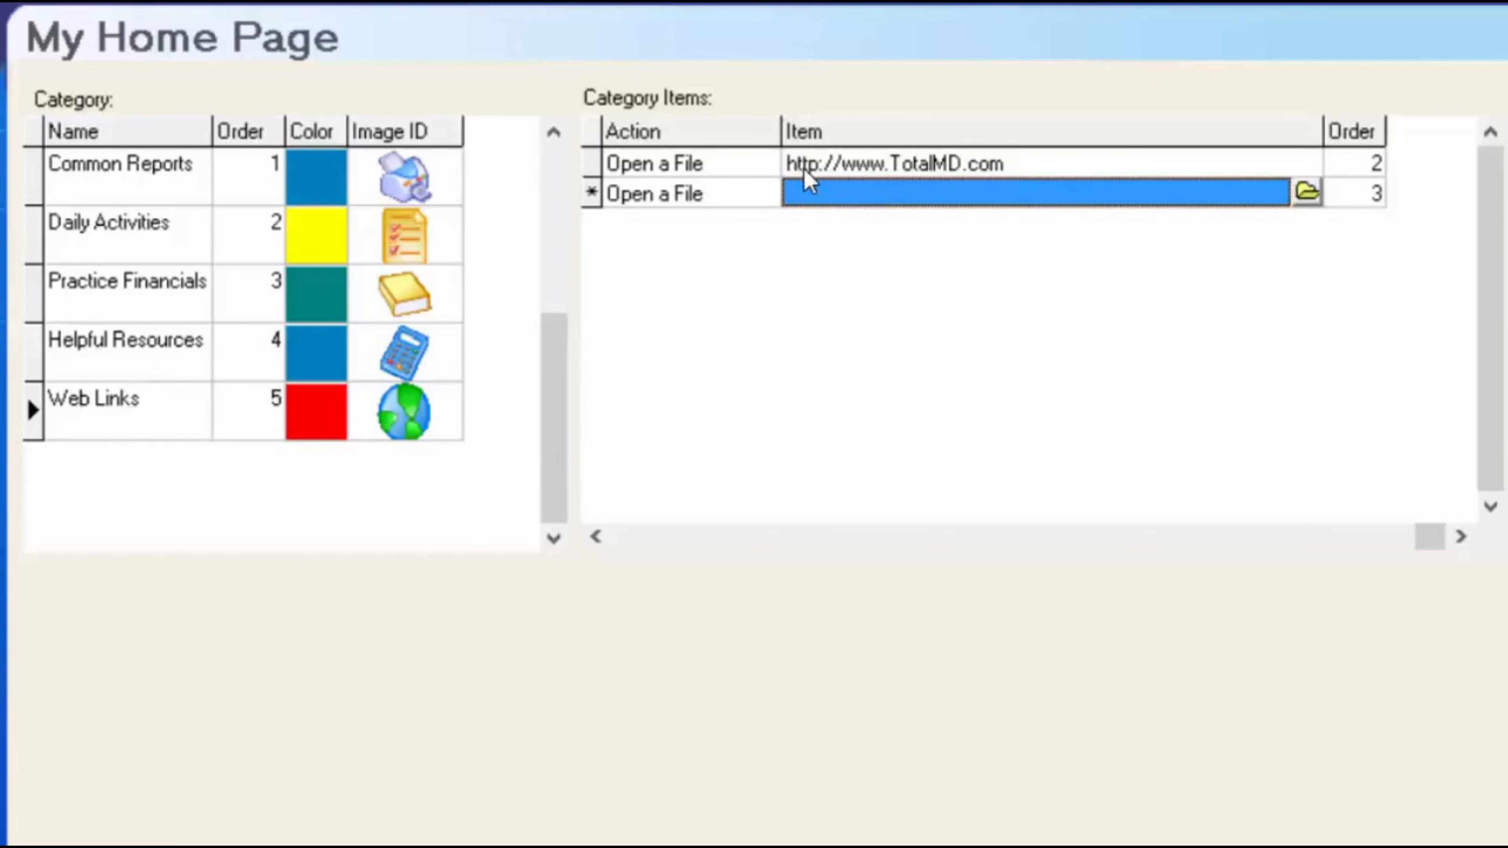
{"action": "left_click", "coordinate": [808, 194]}
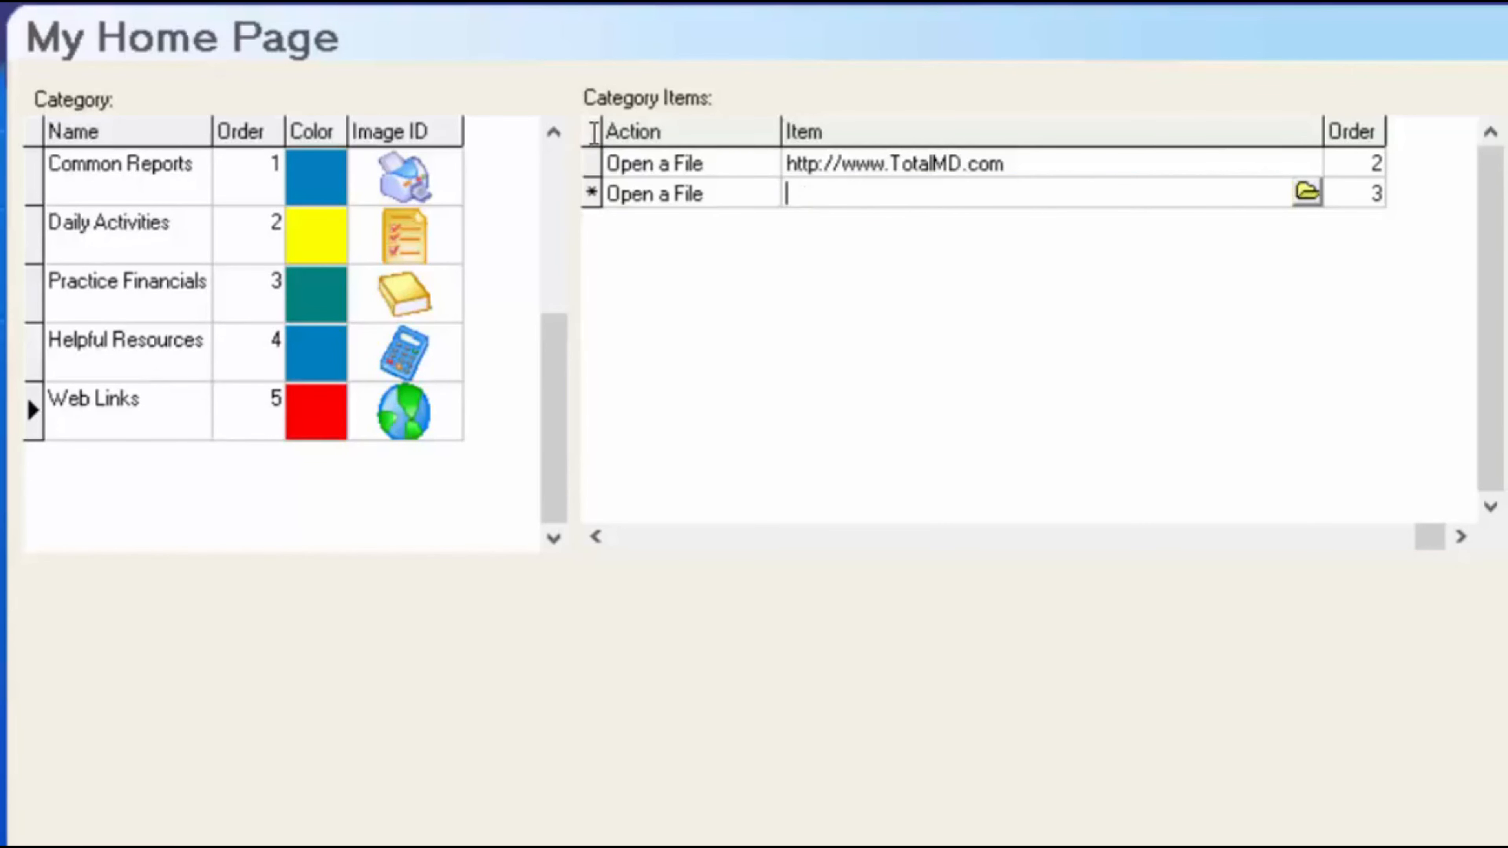
{"action": "right_click", "coordinate": [809, 196]}
{"action": "left_click", "coordinate": [923, 350]}
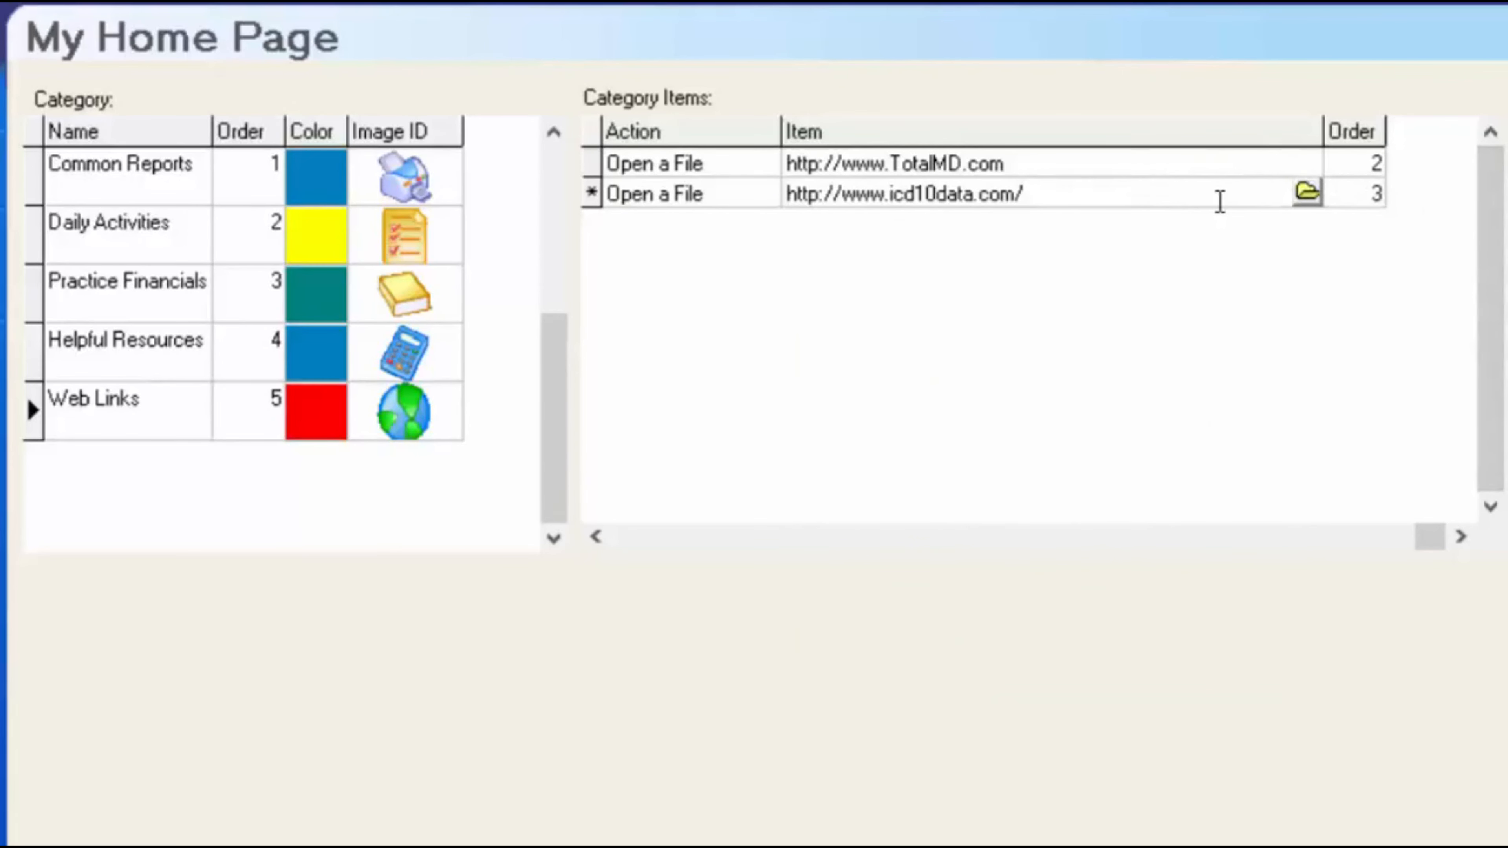
{"action": "key", "text": "Tab"}
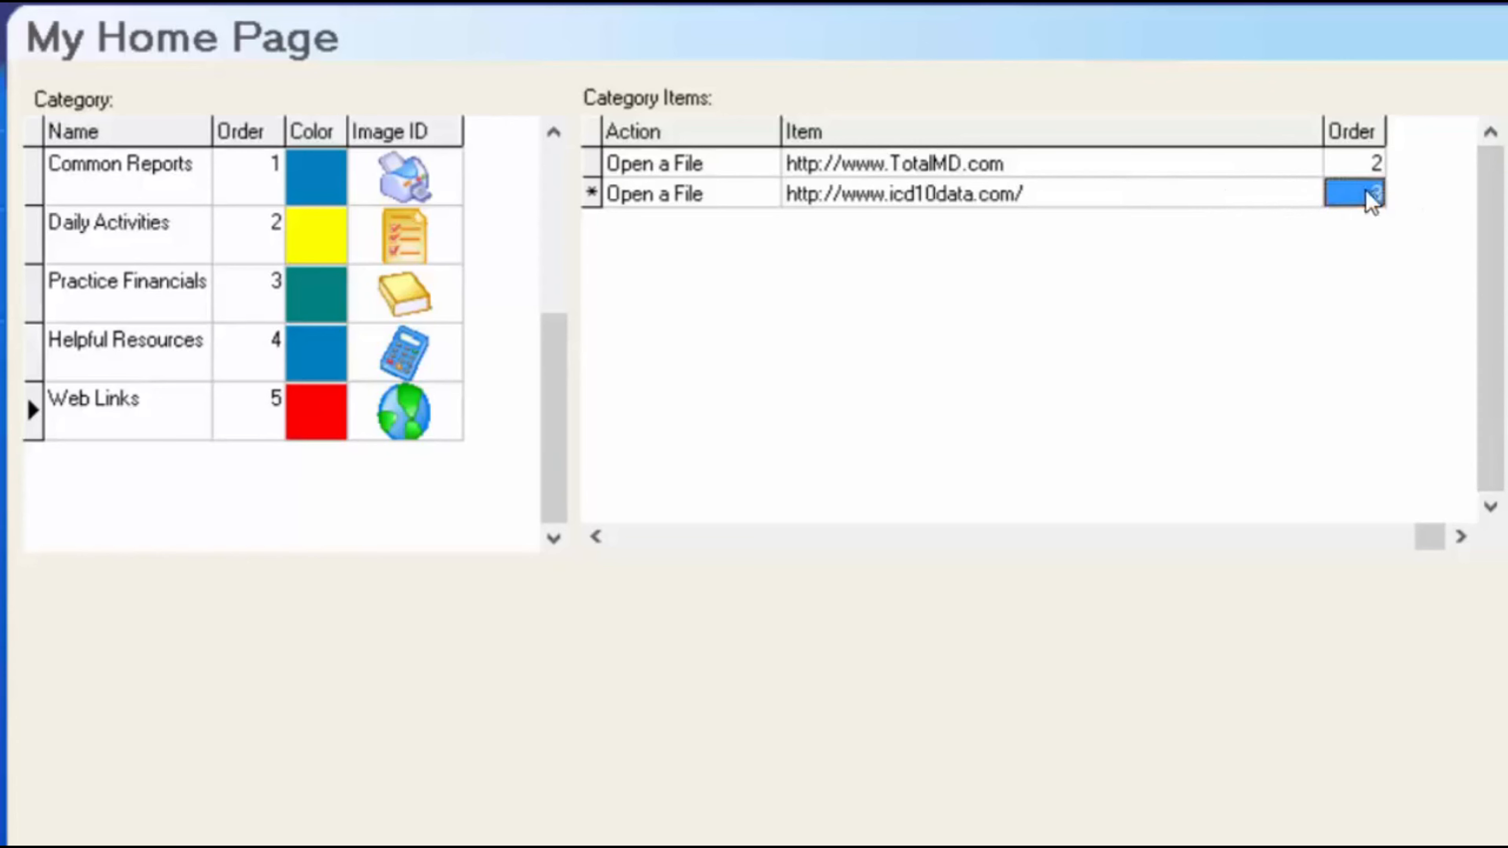
{"action": "key", "text": "Tab"}
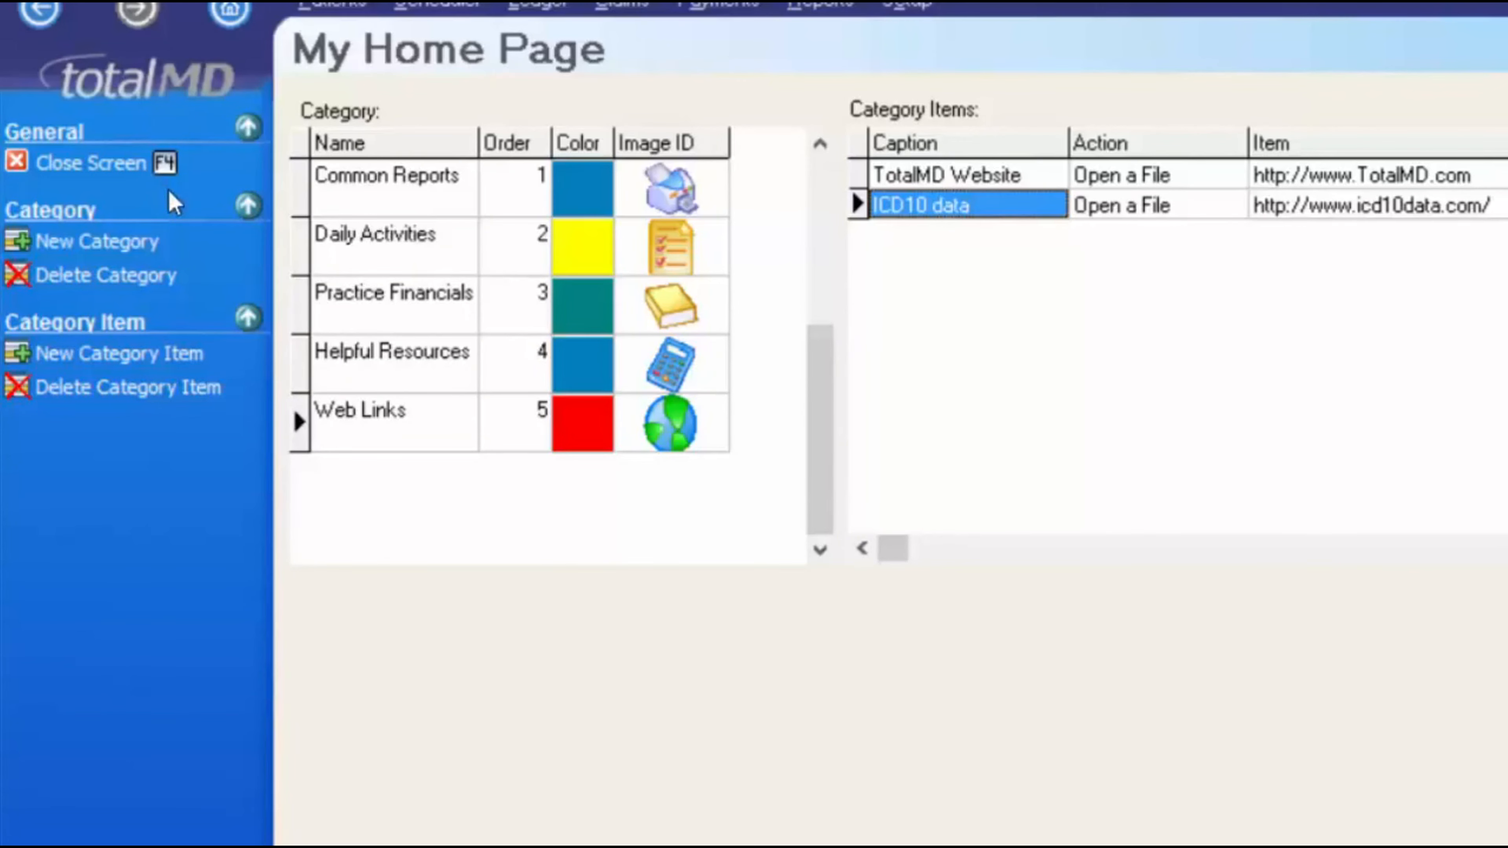
- Close the setup, open the ICD10 data link, and search the site for 'diabetes'
{"action": "left_click", "coordinate": [110, 166]}
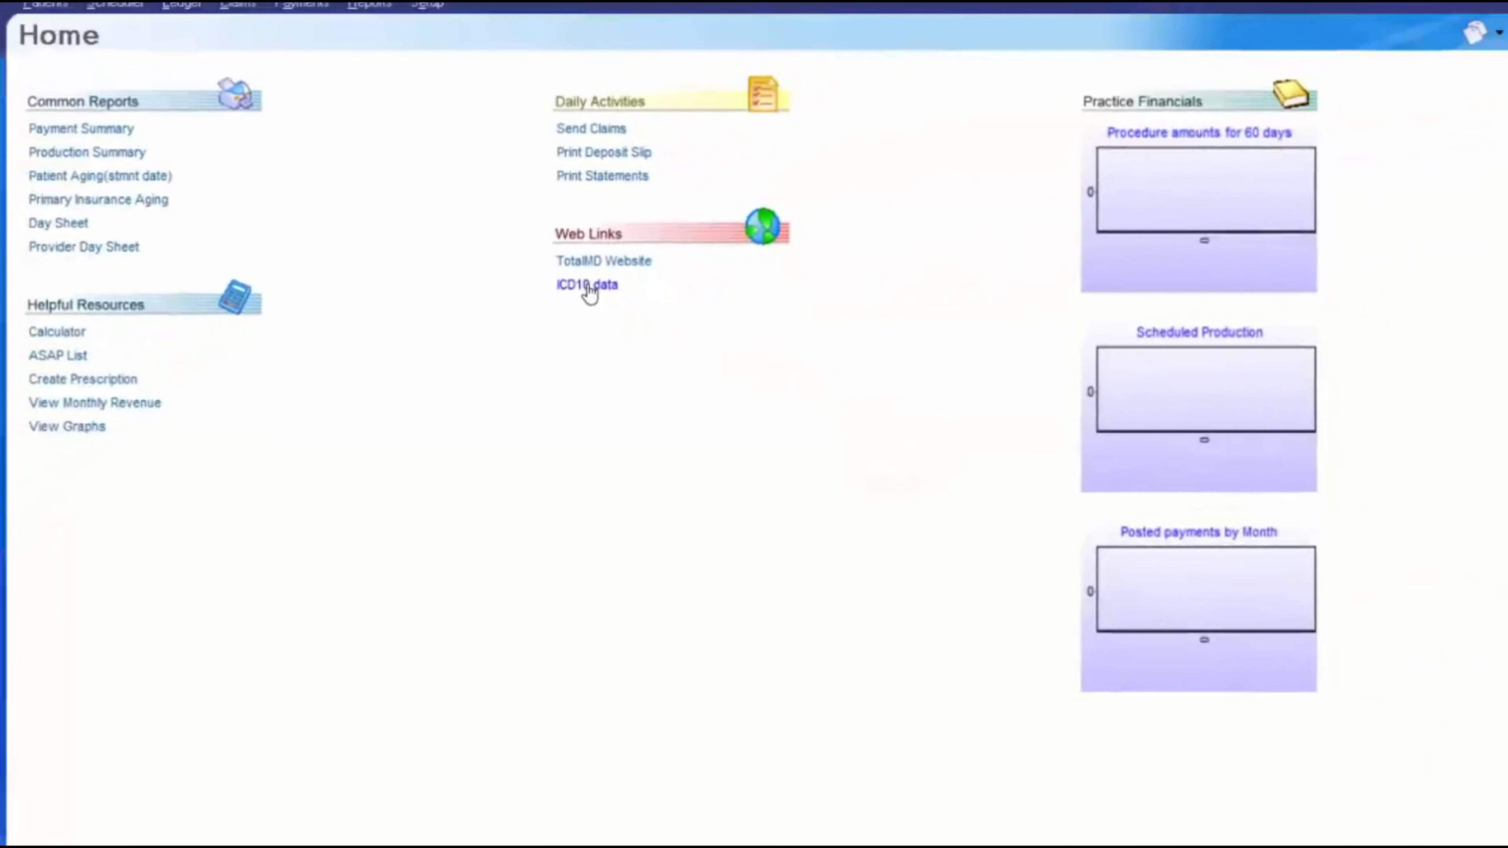
{"action": "left_click", "coordinate": [588, 285]}
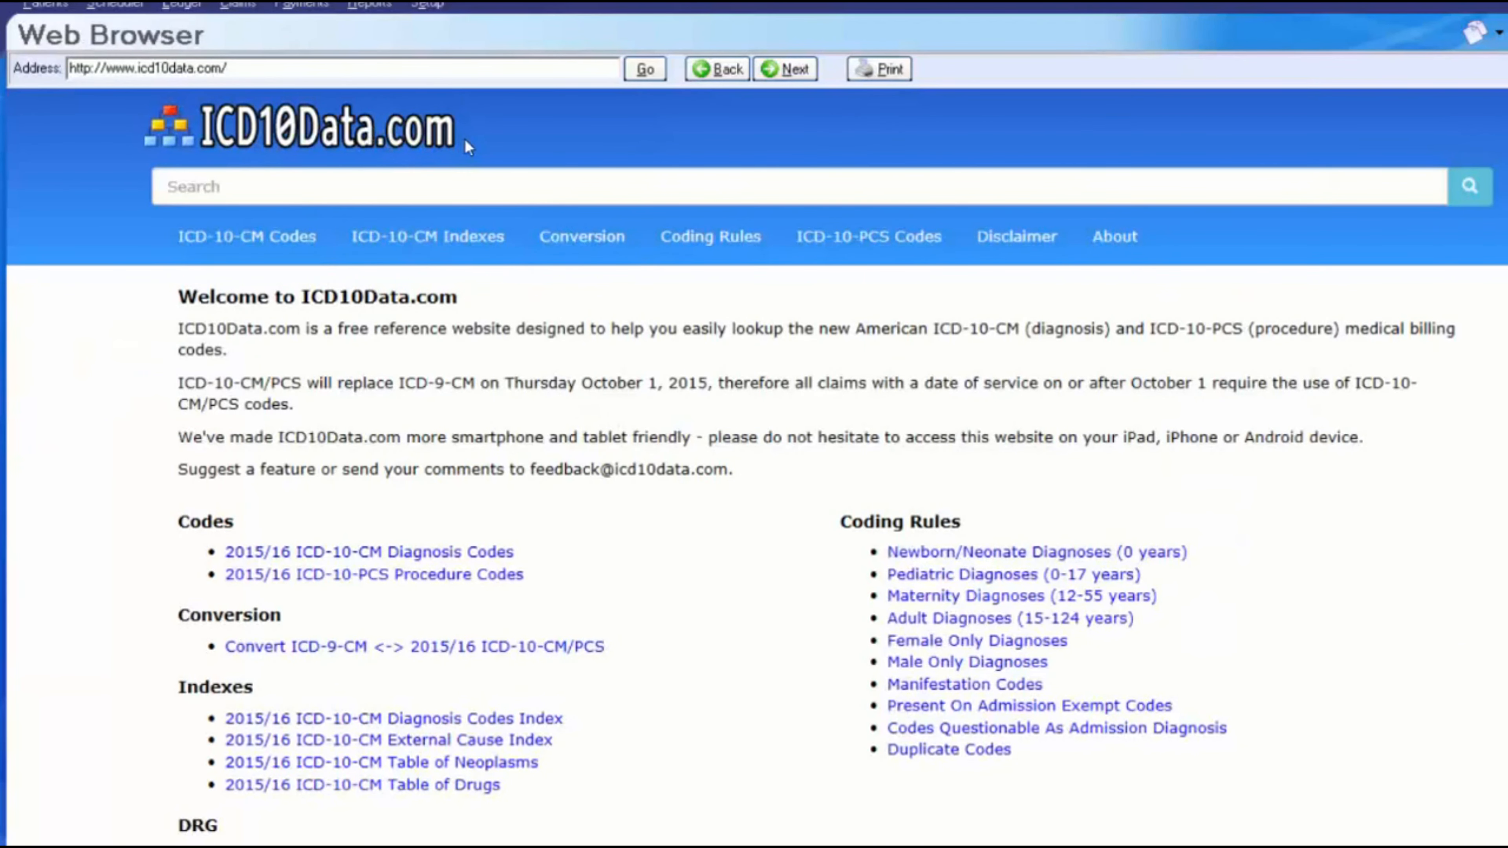
{"action": "left_click", "coordinate": [257, 188]}
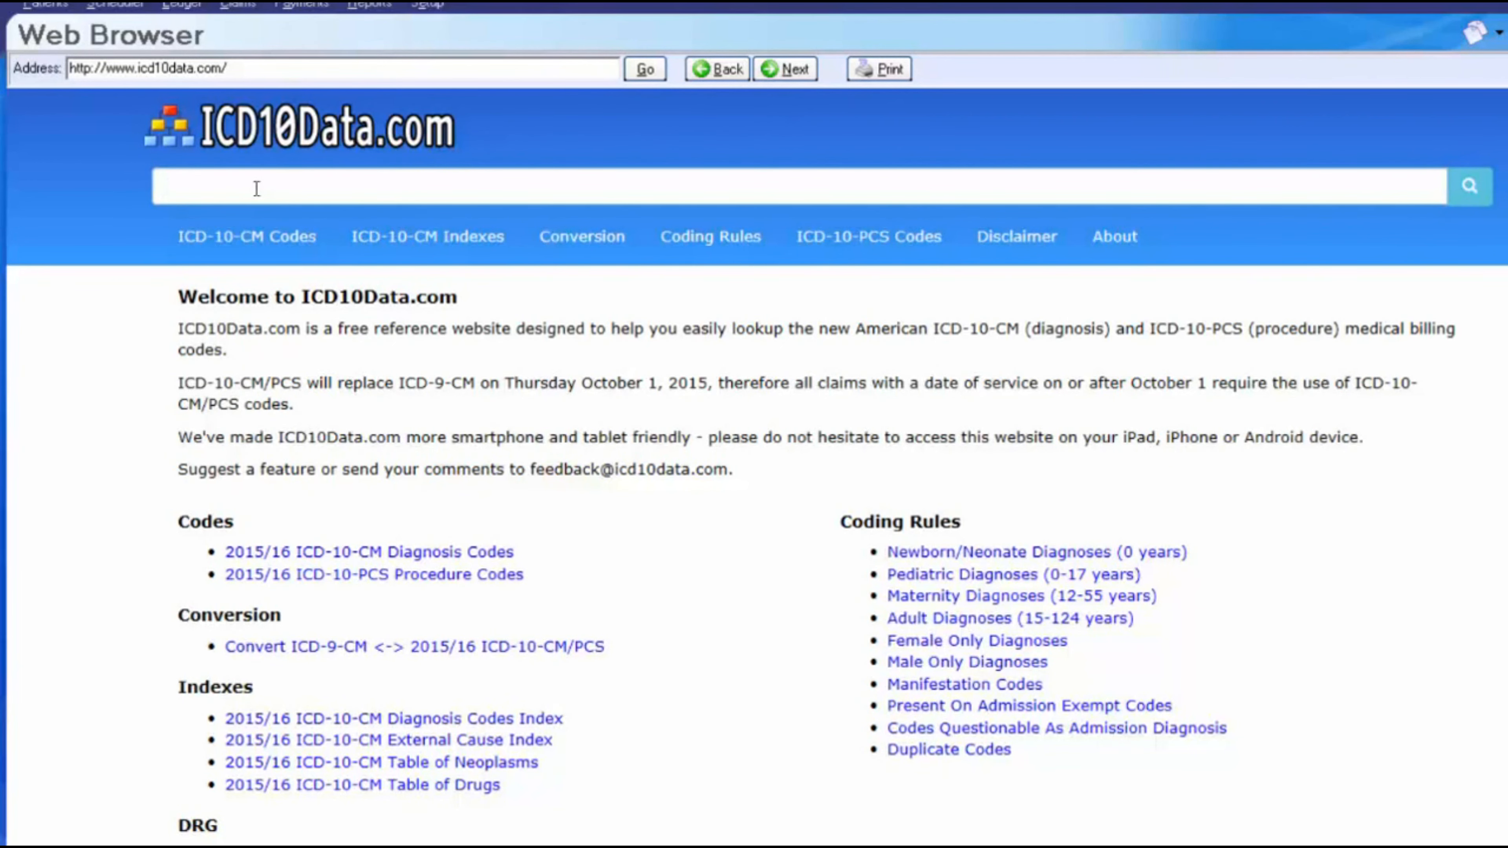
{"action": "type", "text": "diabetes"}
{"action": "key", "text": "Return"}
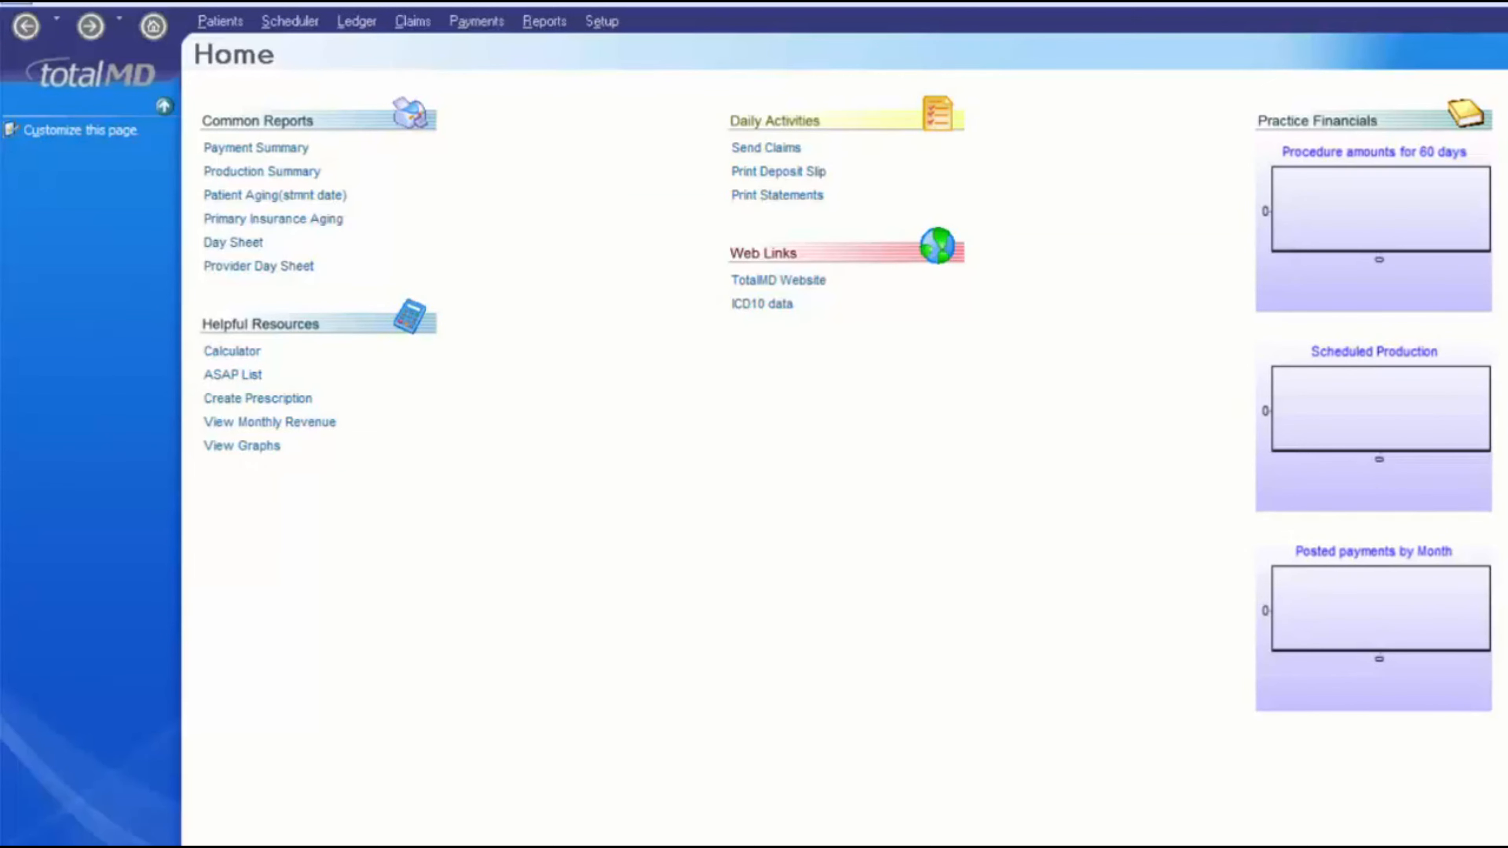
{"action": "left_click", "coordinate": [19, 27]}
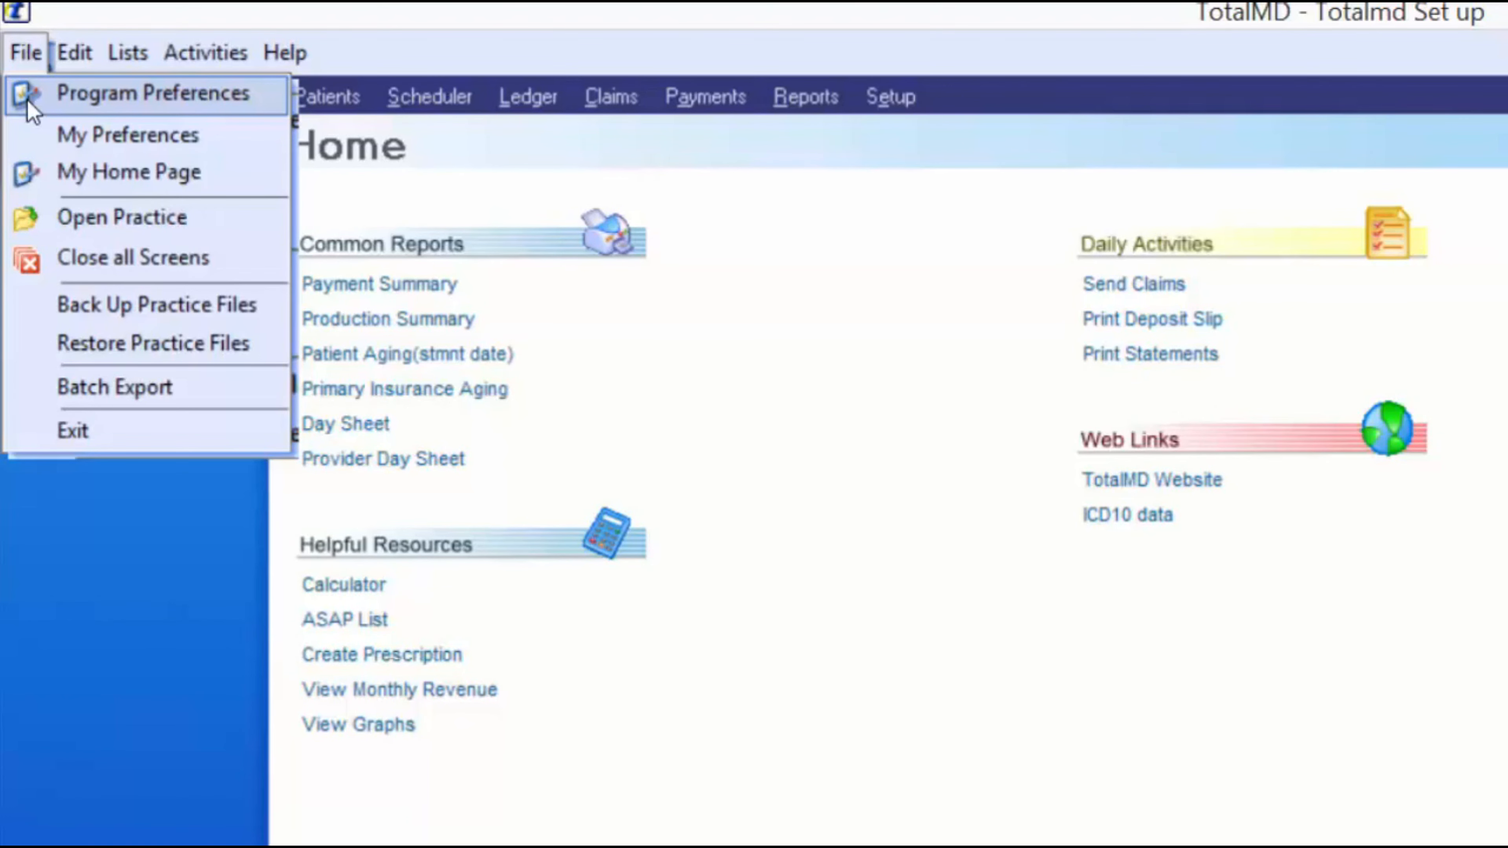
- Choose My Preferences from the File menu
{"action": "left_click", "coordinate": [118, 135]}
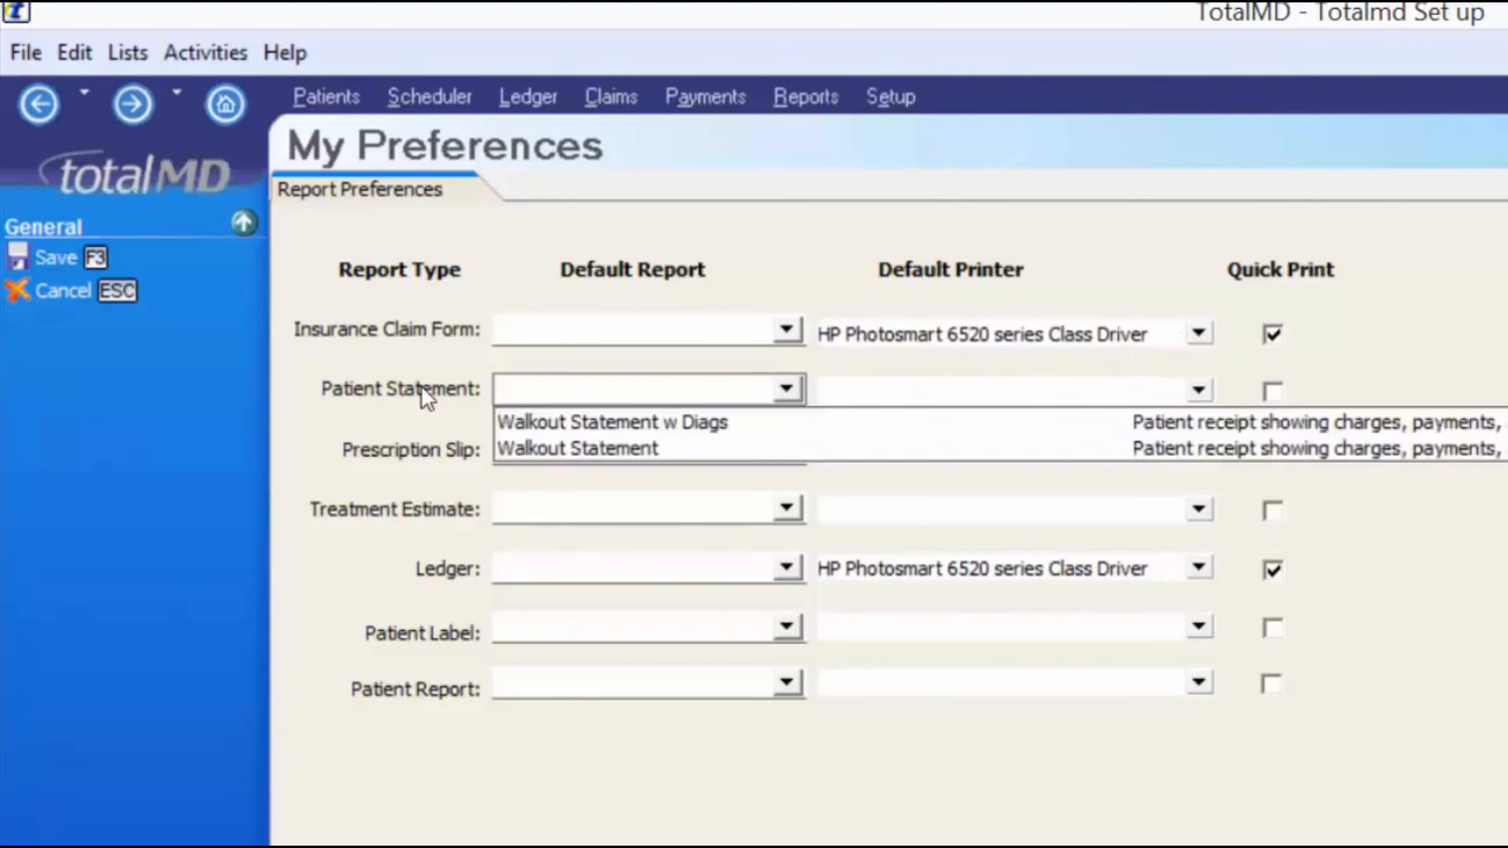
- Set Patient Statement to Walkout Statement w Diags on the HP Deskjet 6520 series Class Driver
{"action": "left_click", "coordinate": [336, 306]}
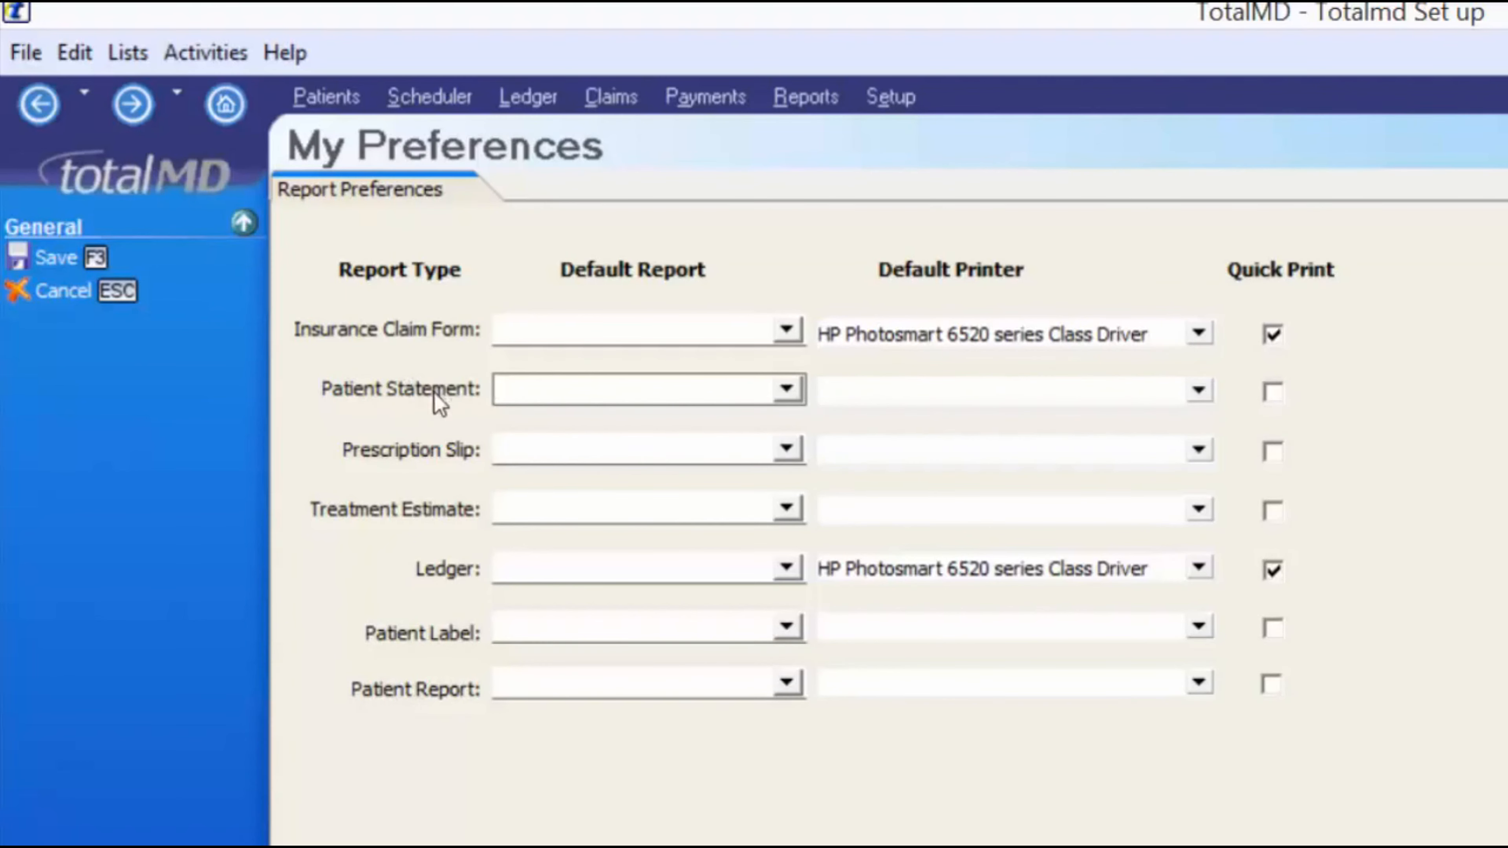
{"action": "left_click", "coordinate": [787, 389]}
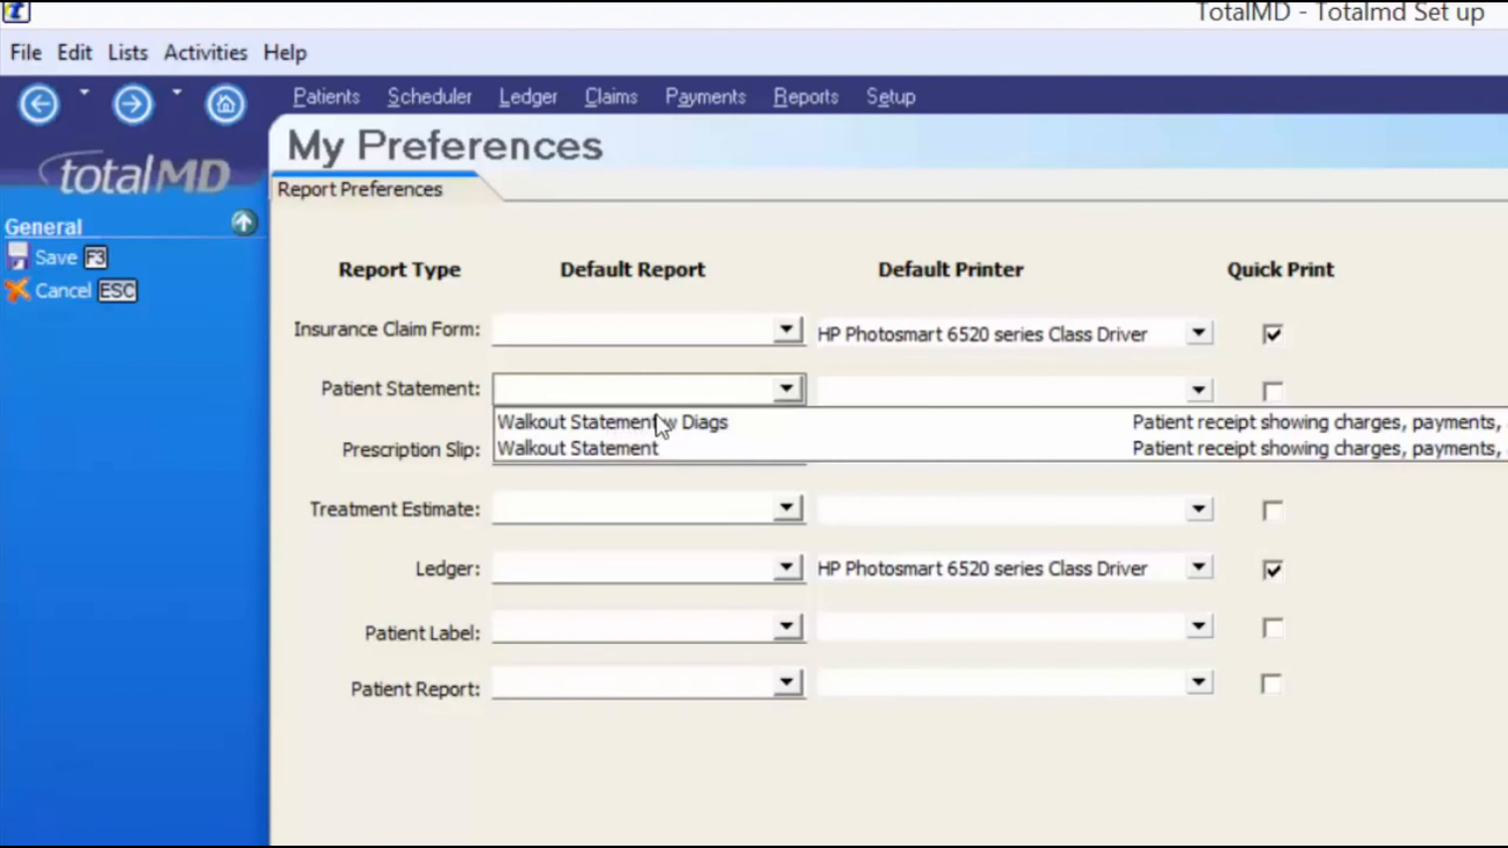
{"action": "left_click", "coordinate": [673, 421]}
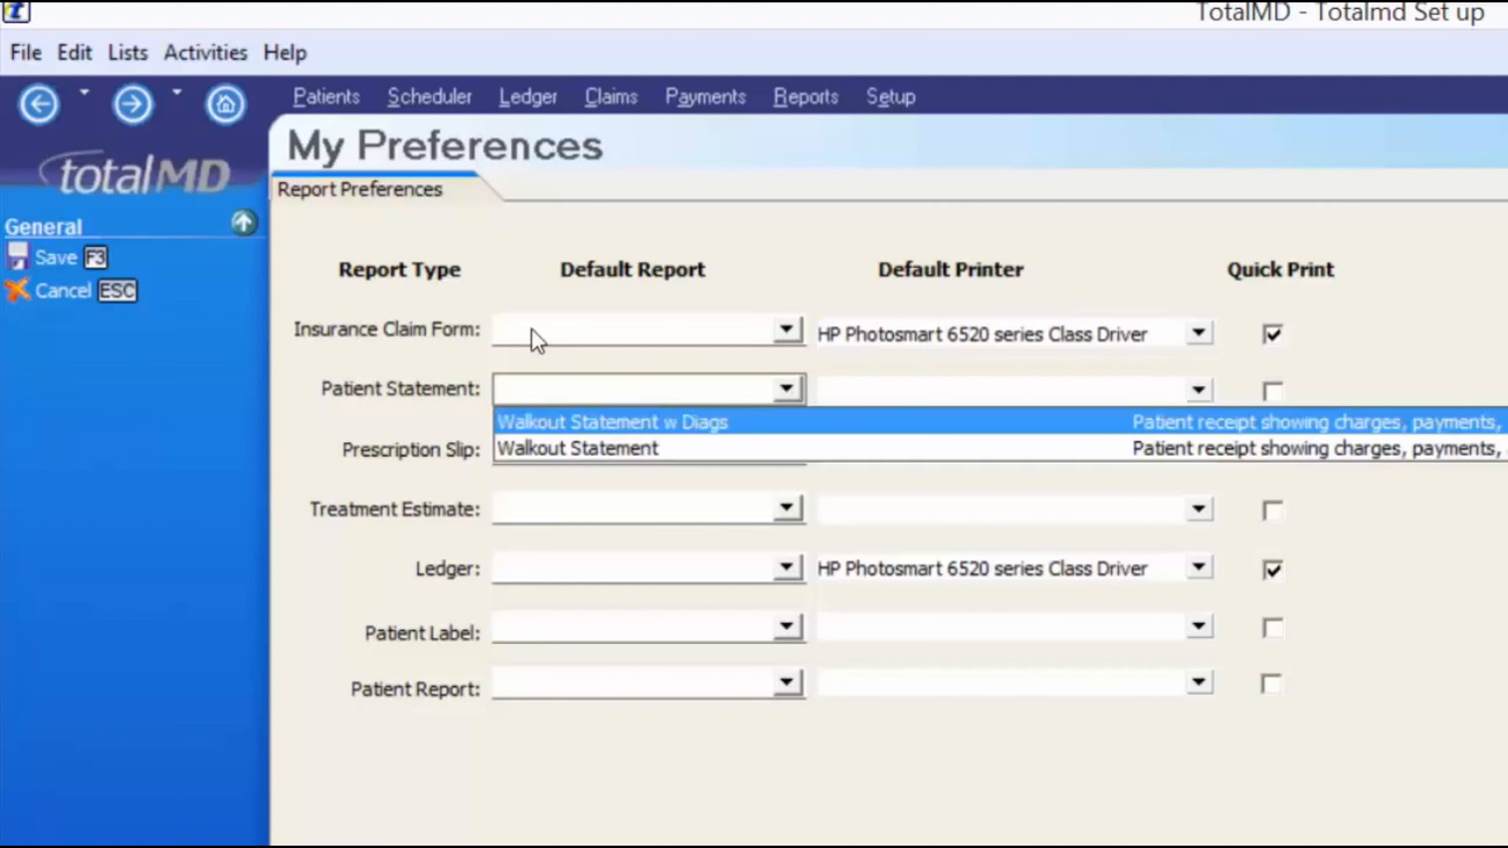
{"action": "key", "text": "Tab"}
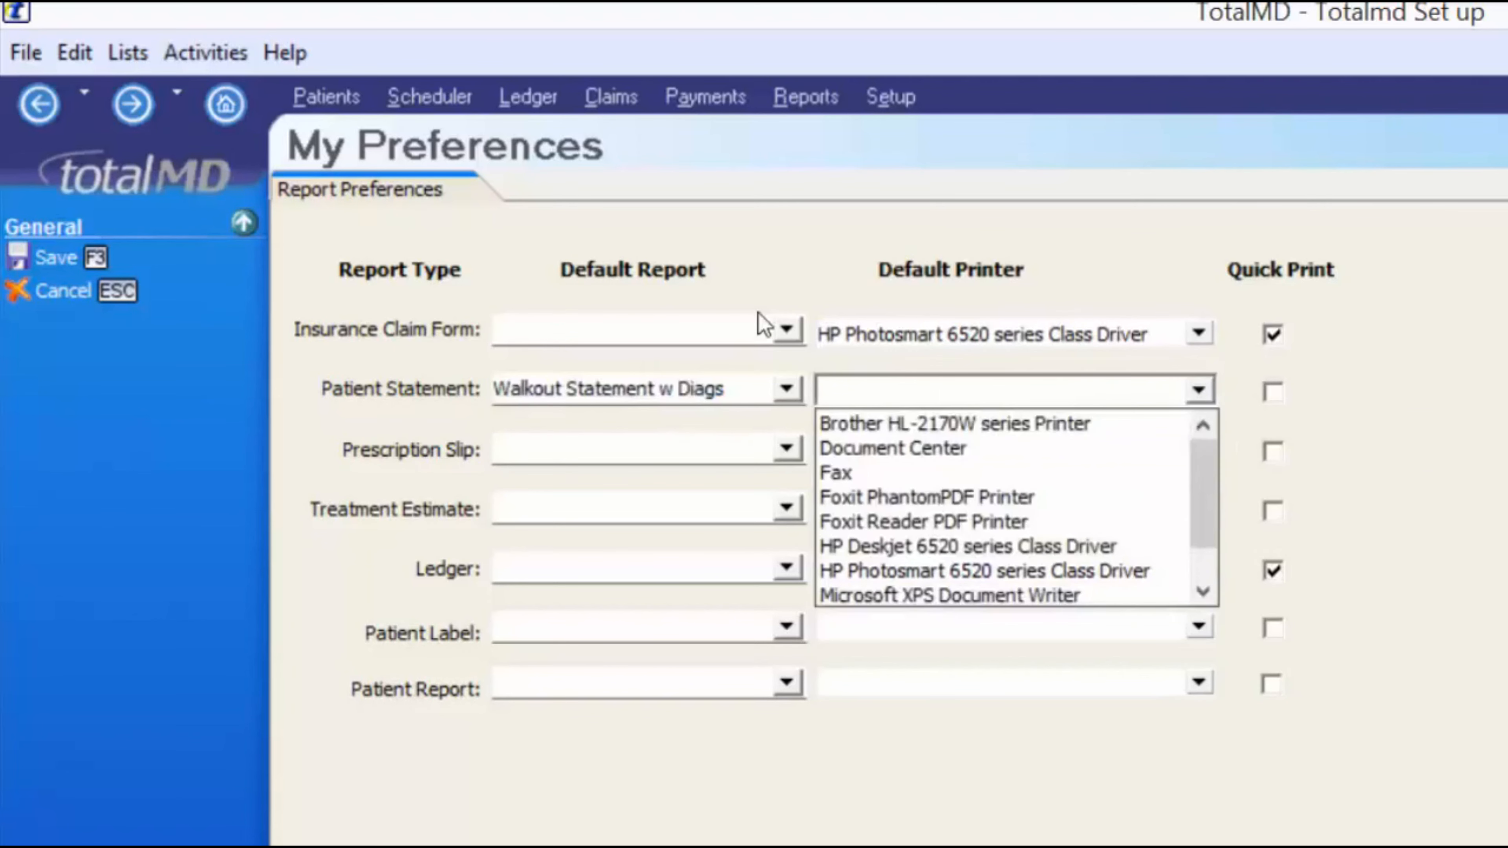
{"action": "left_click_drag", "start_coordinate": [1209, 502], "coordinate": [1196, 559]}
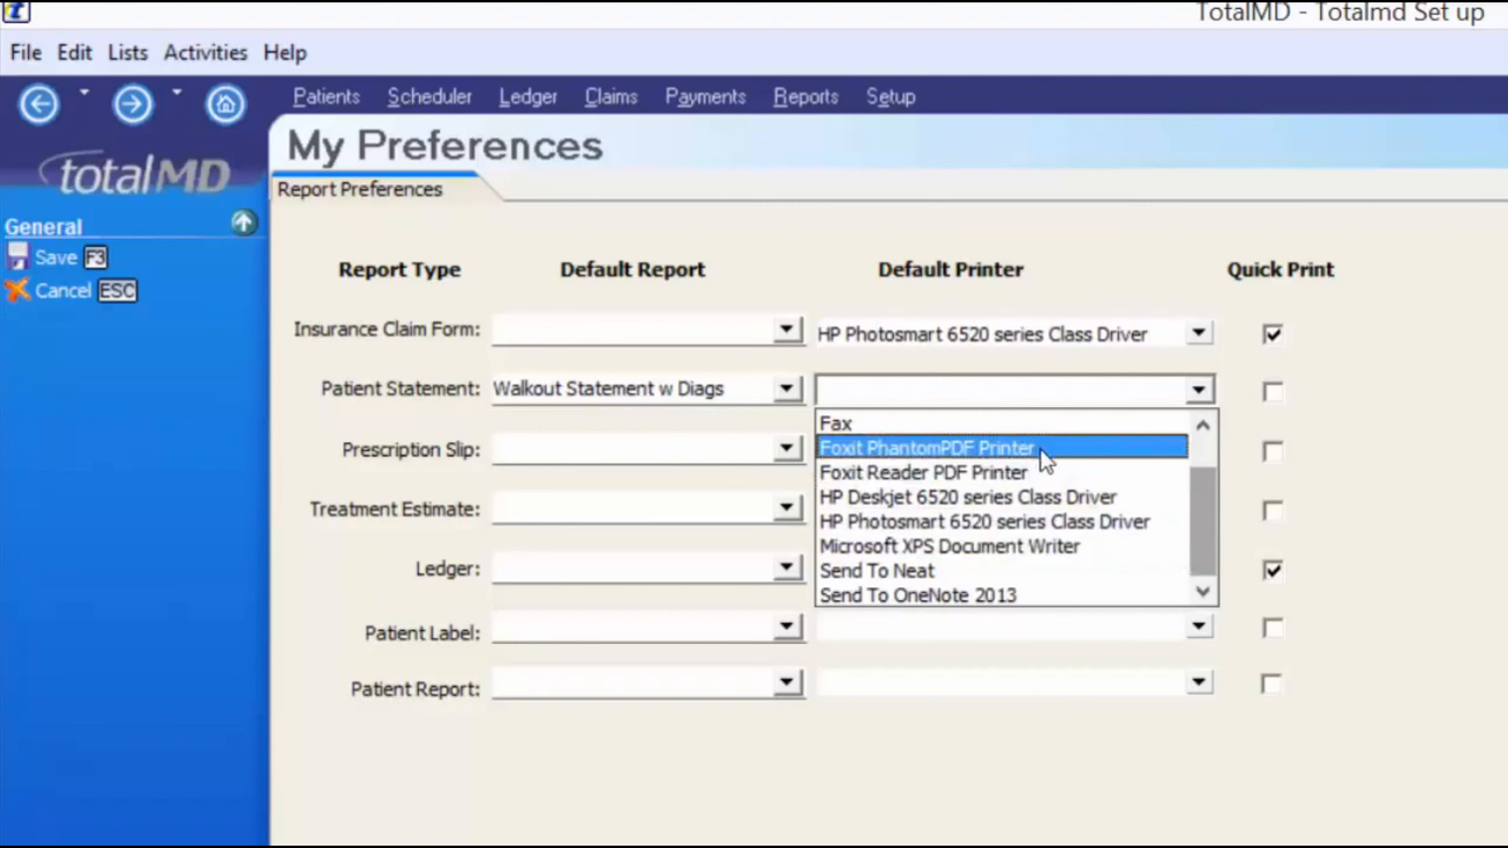
{"action": "left_click", "coordinate": [1063, 498]}
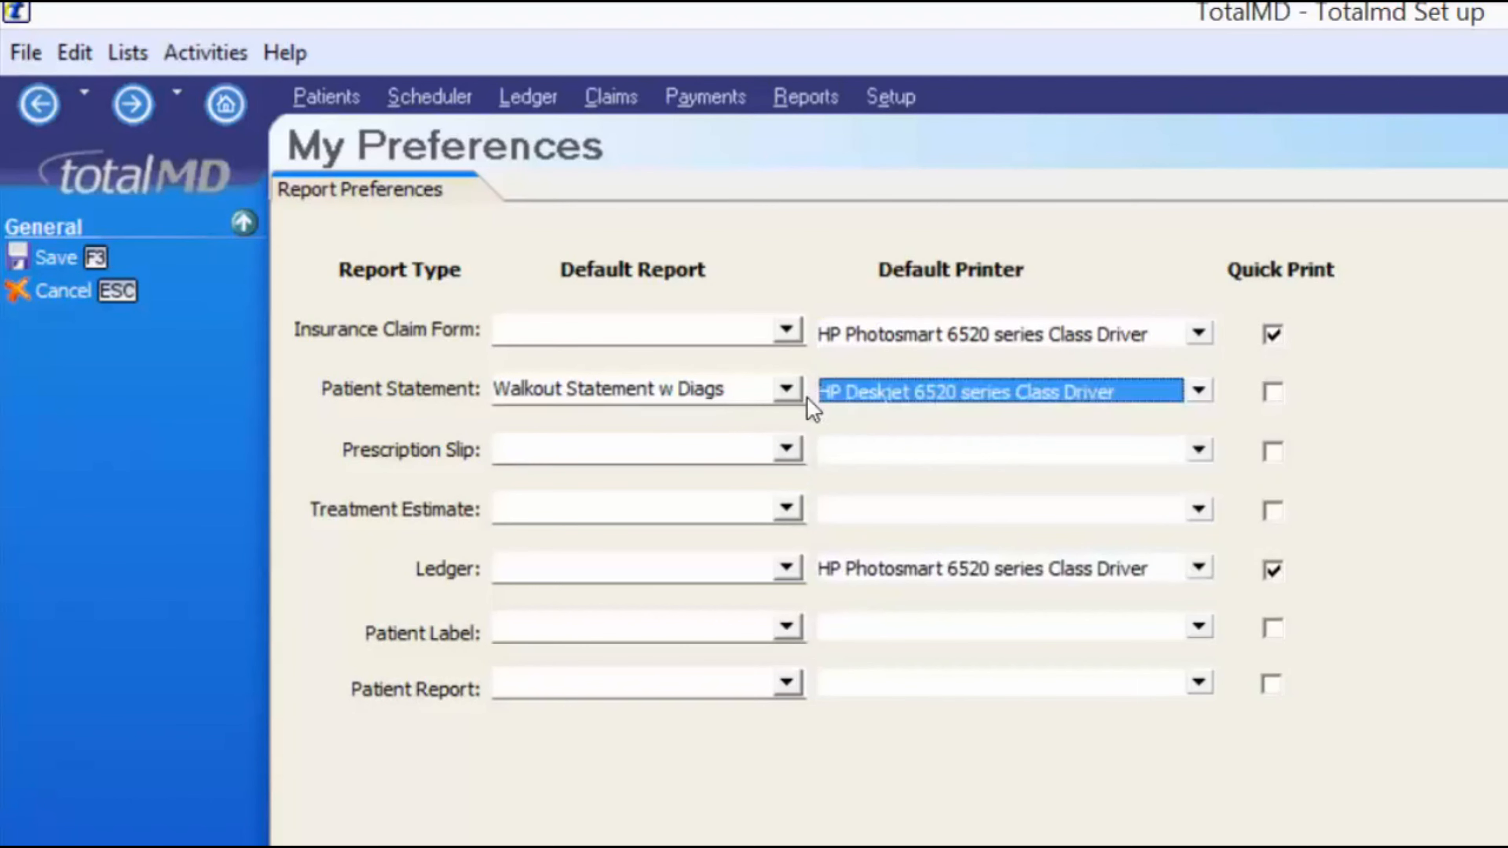
- Clear Quick Print for Patient Statement, Ledger and Insurance Claim Form, then save
{"action": "left_click", "coordinate": [1273, 393]}
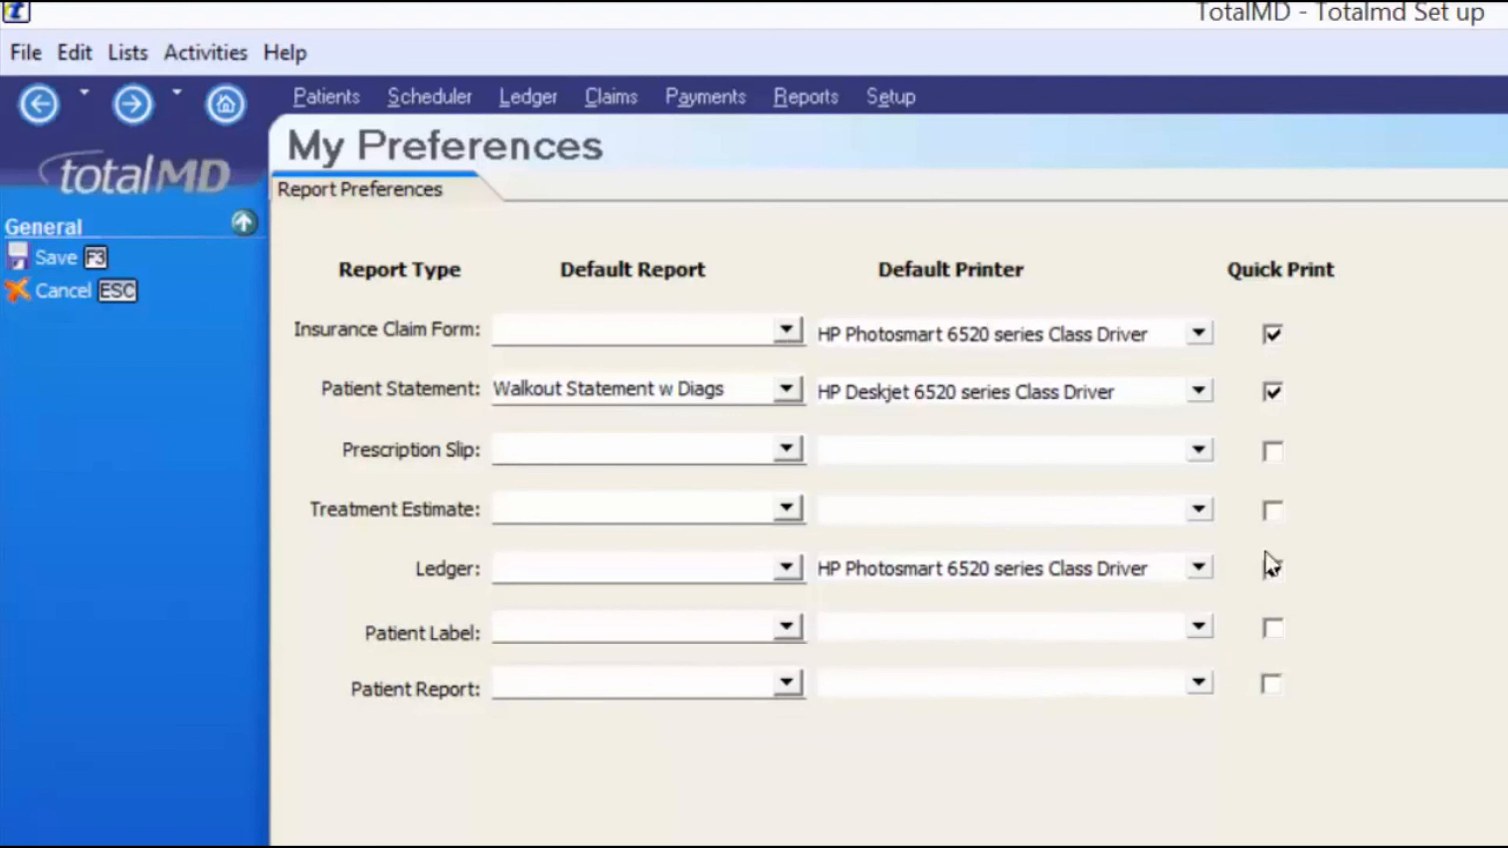
{"action": "left_click", "coordinate": [1271, 391]}
{"action": "left_click", "coordinate": [1273, 570]}
{"action": "left_click", "coordinate": [1272, 334]}
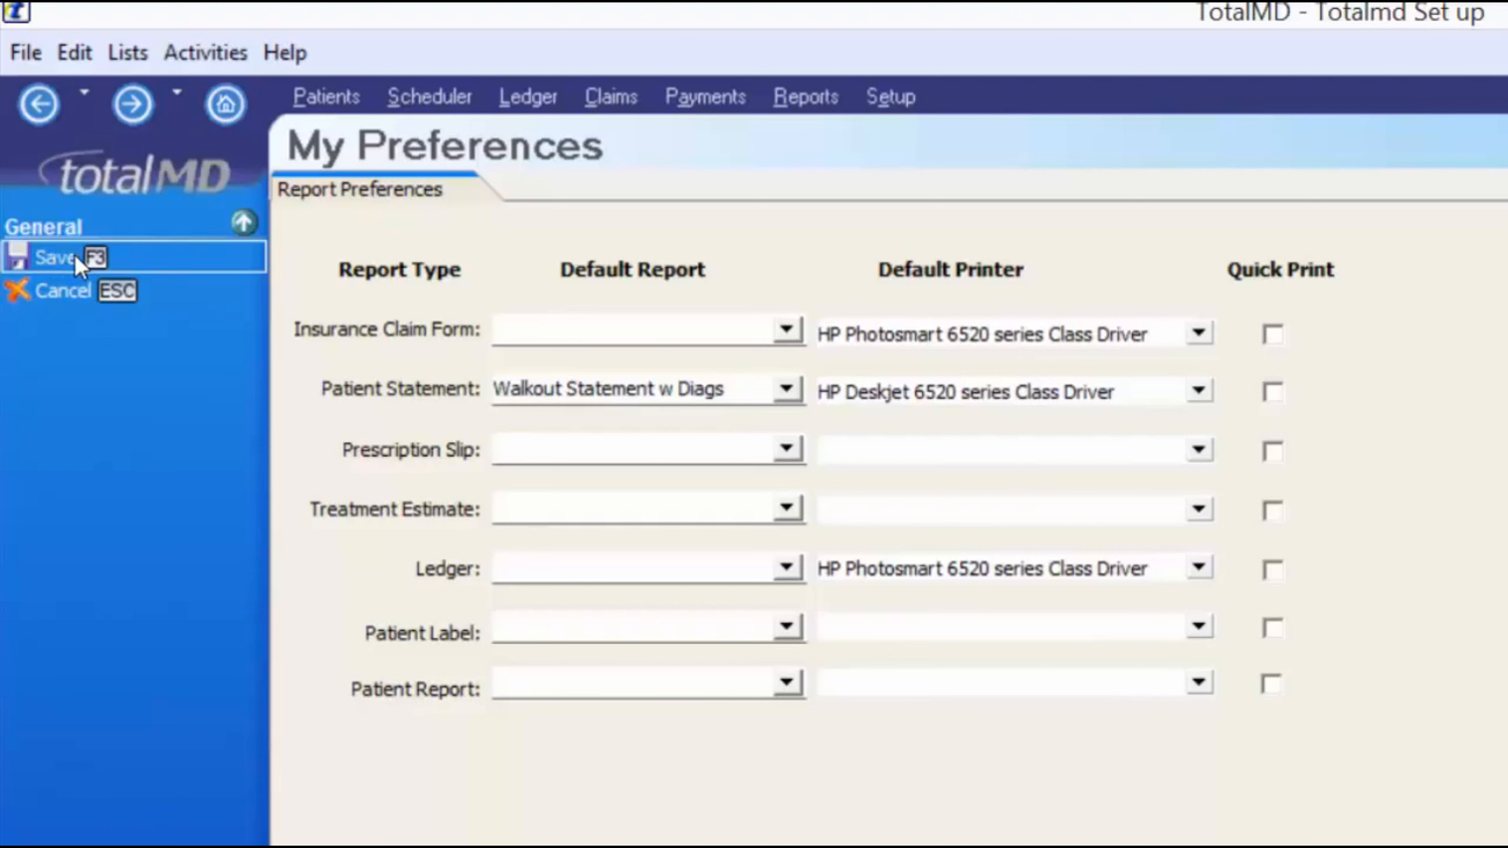
{"action": "left_click", "coordinate": [97, 268]}
{"action": "left_click", "coordinate": [25, 52]}
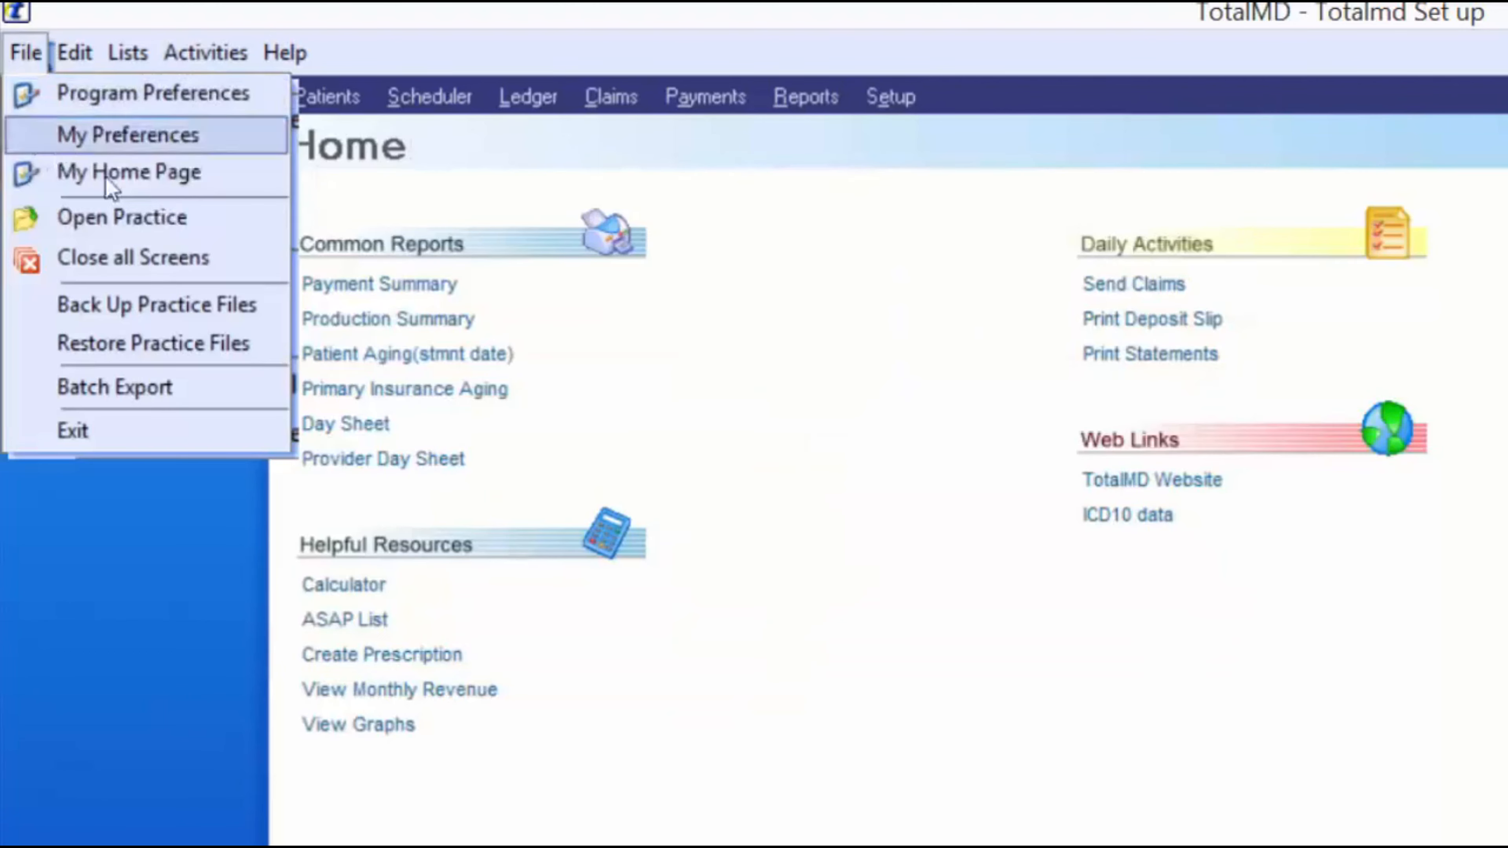
{"action": "left_click", "coordinate": [160, 175]}
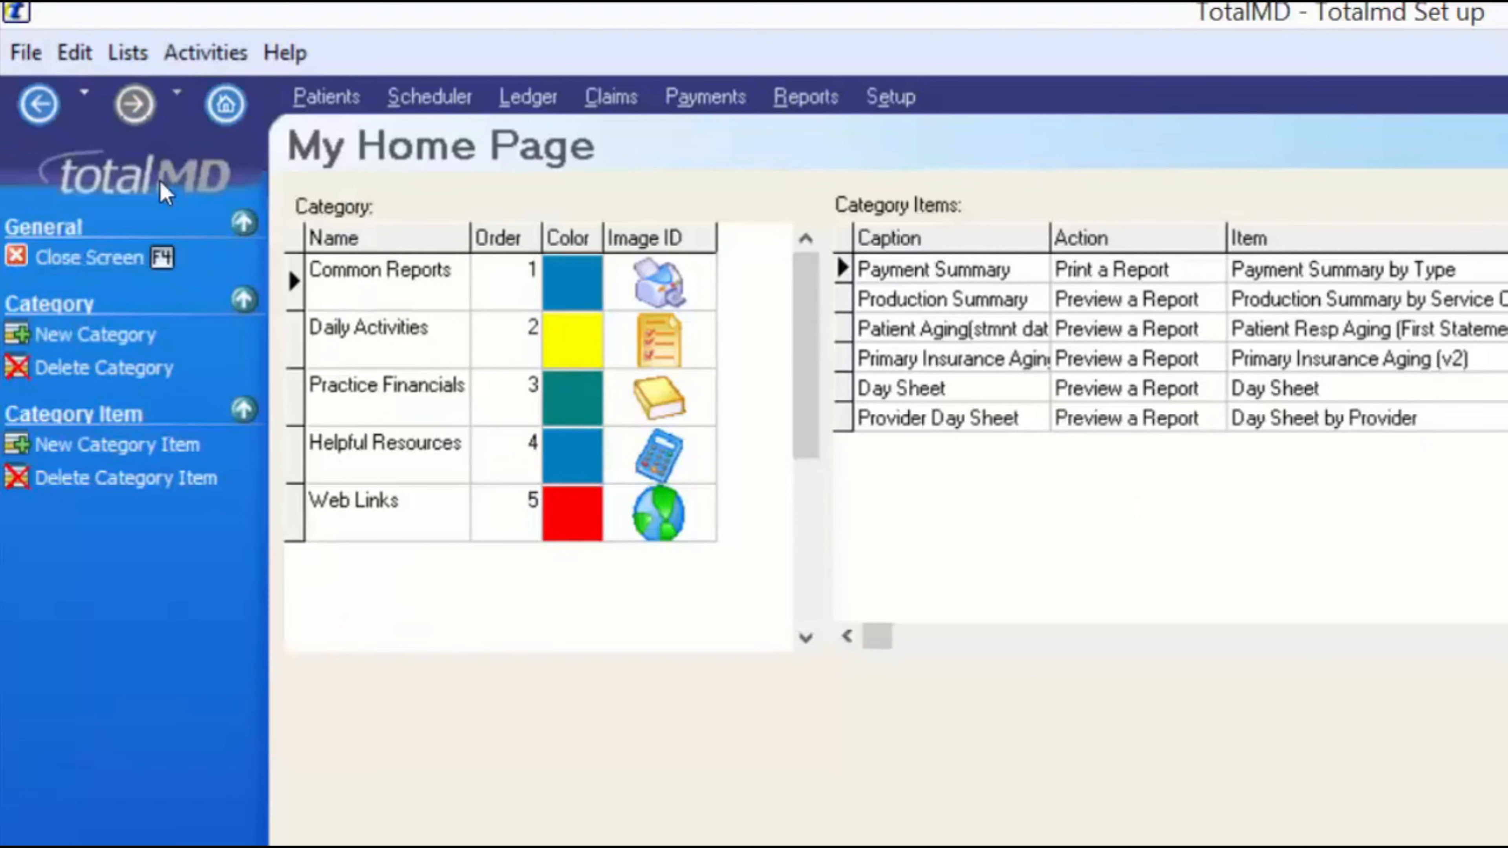
{"action": "left_click", "coordinate": [138, 259]}
{"action": "left_click", "coordinate": [26, 52]}
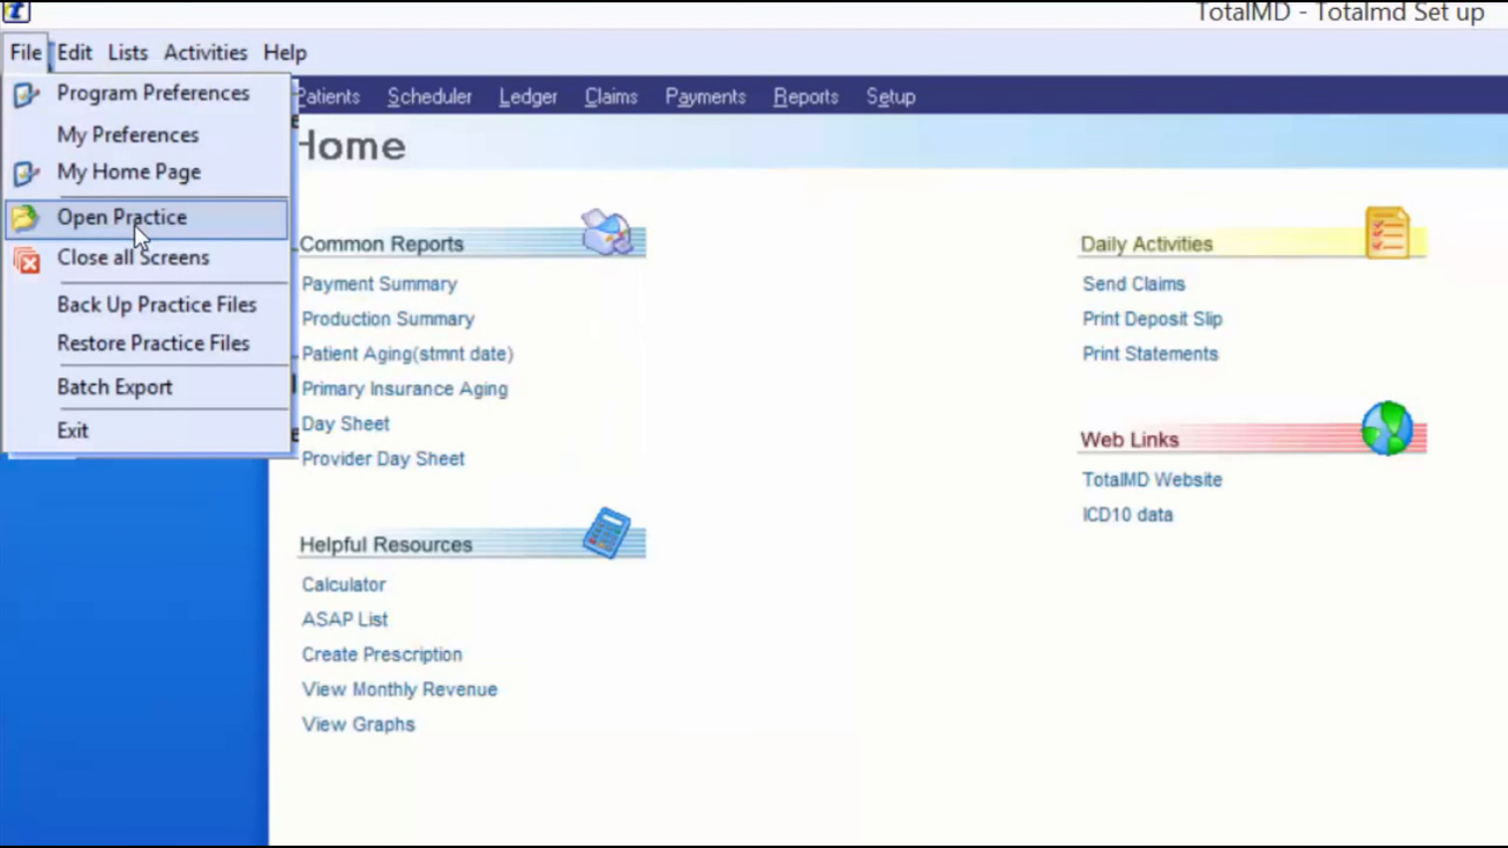
{"action": "left_click", "coordinate": [131, 220]}
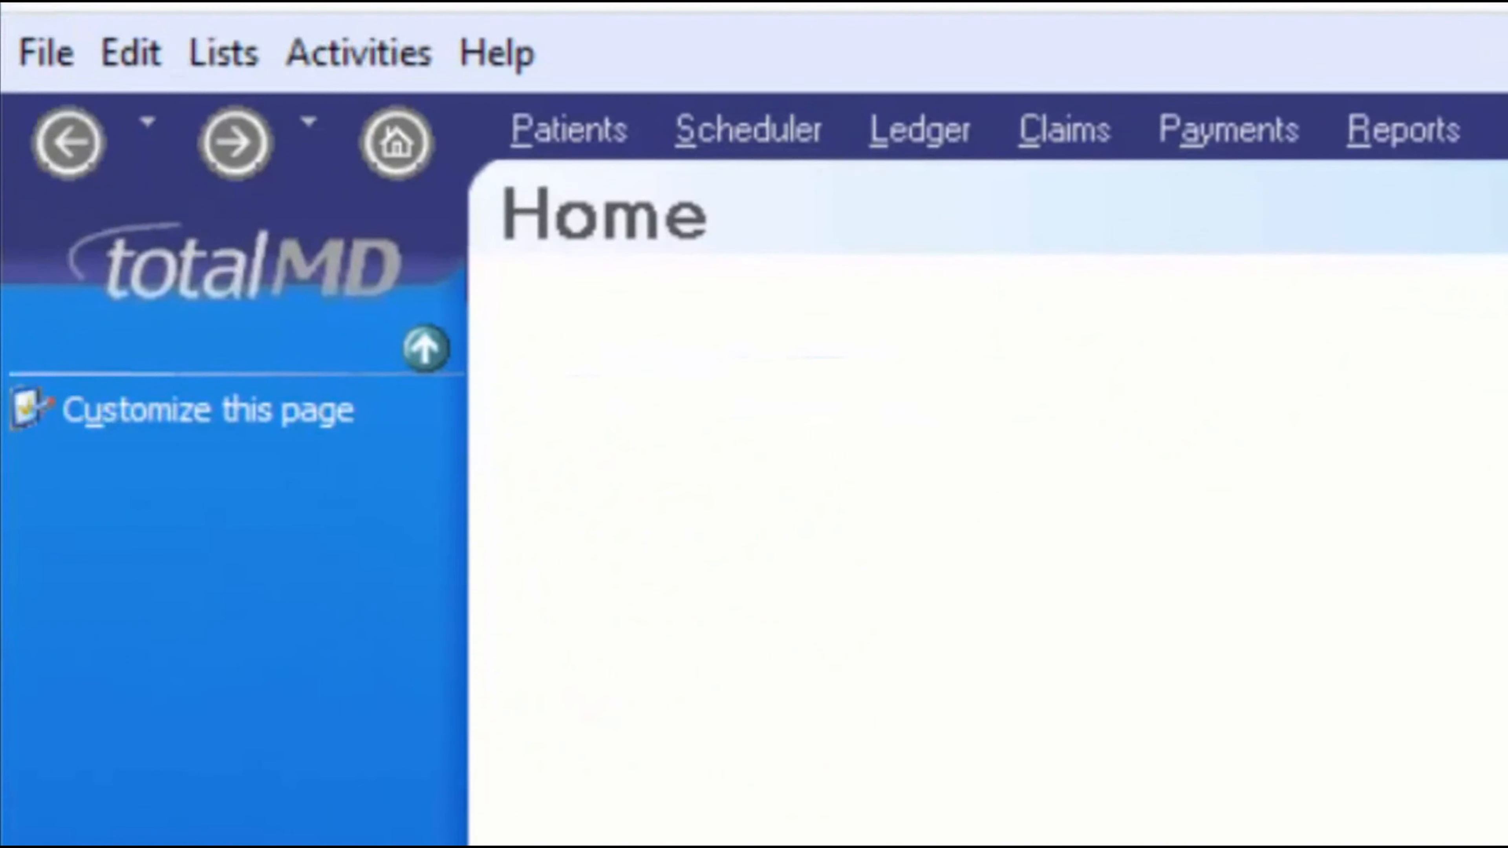
{"action": "left_click", "coordinate": [45, 53]}
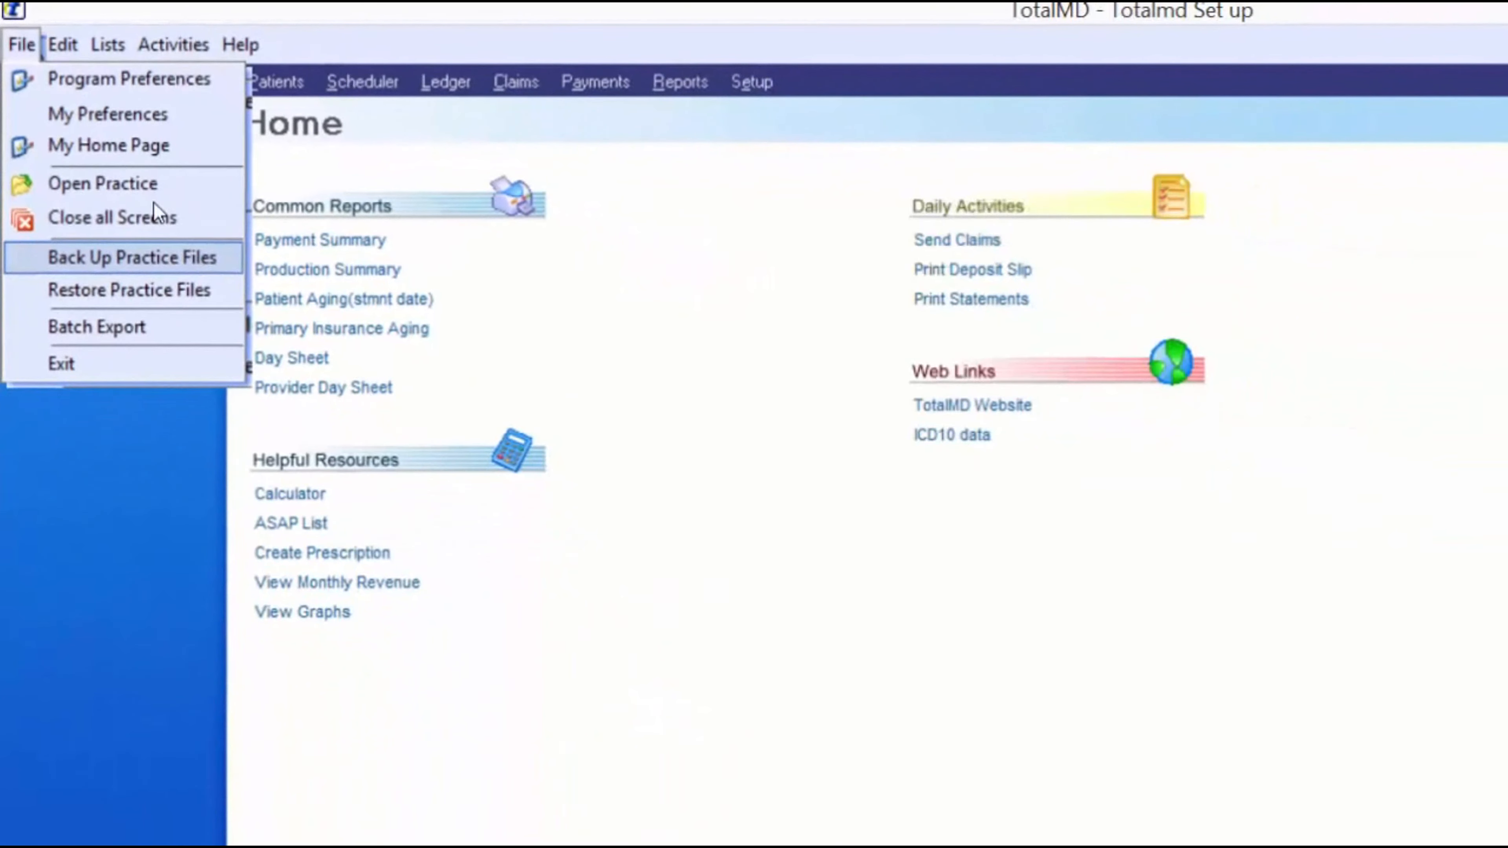
{"action": "left_click", "coordinate": [155, 257]}
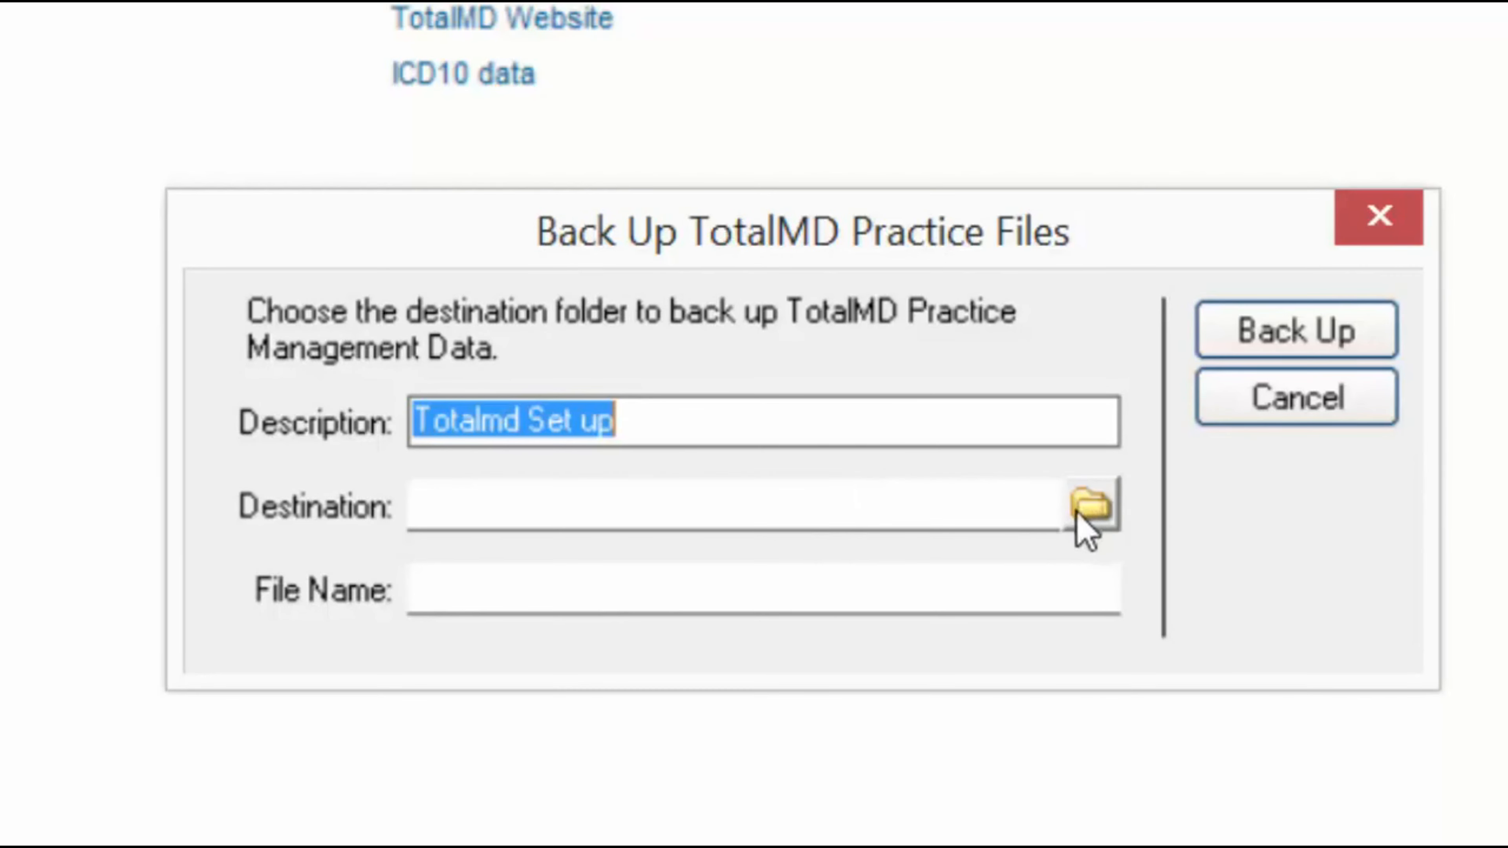
{"action": "left_click", "coordinate": [545, 596]}
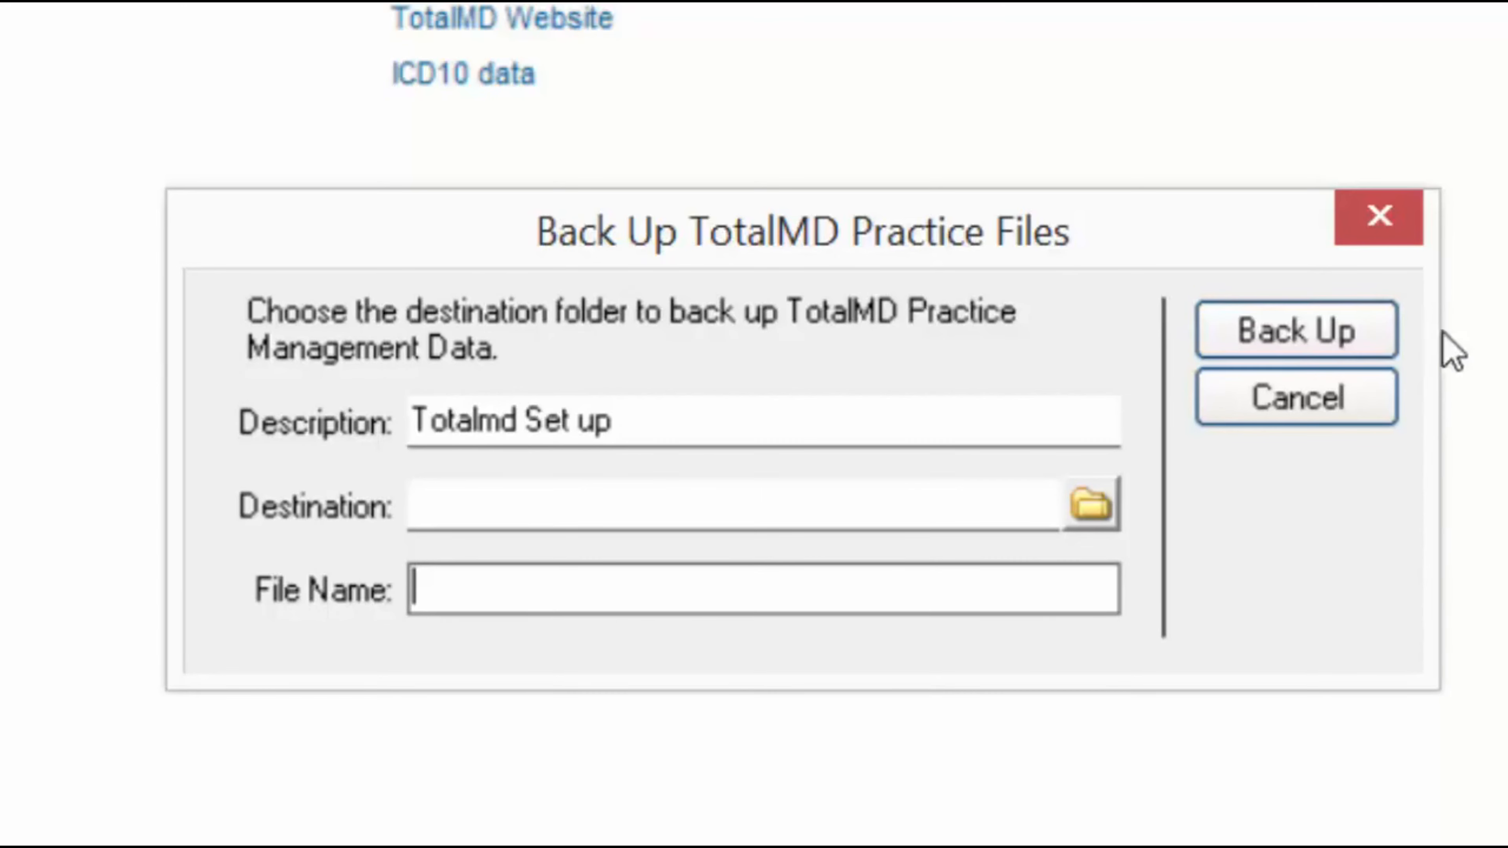
{"action": "left_click", "coordinate": [1370, 220]}
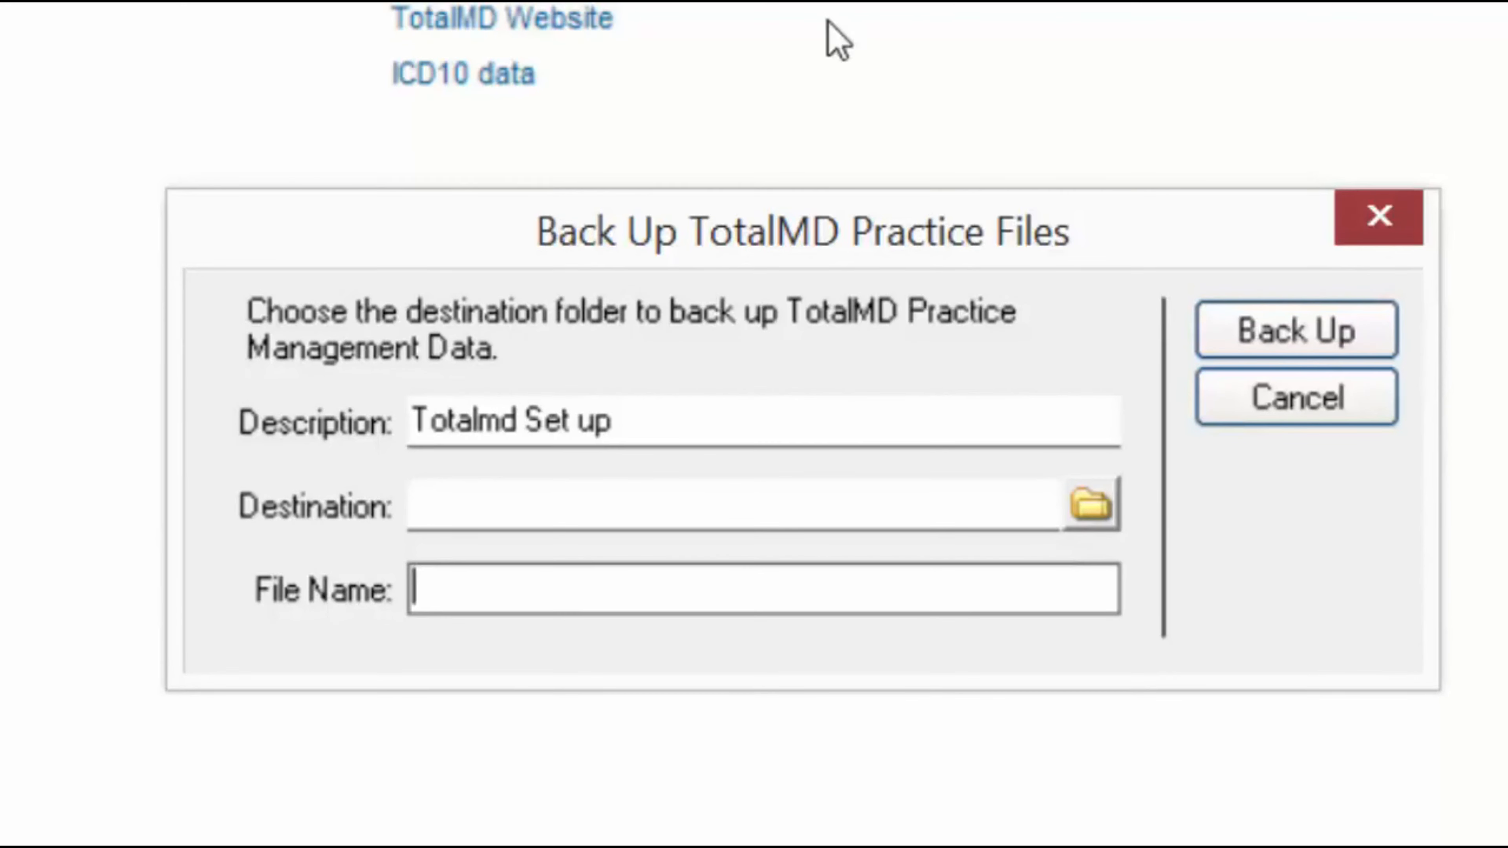
{"action": "left_click", "coordinate": [21, 43]}
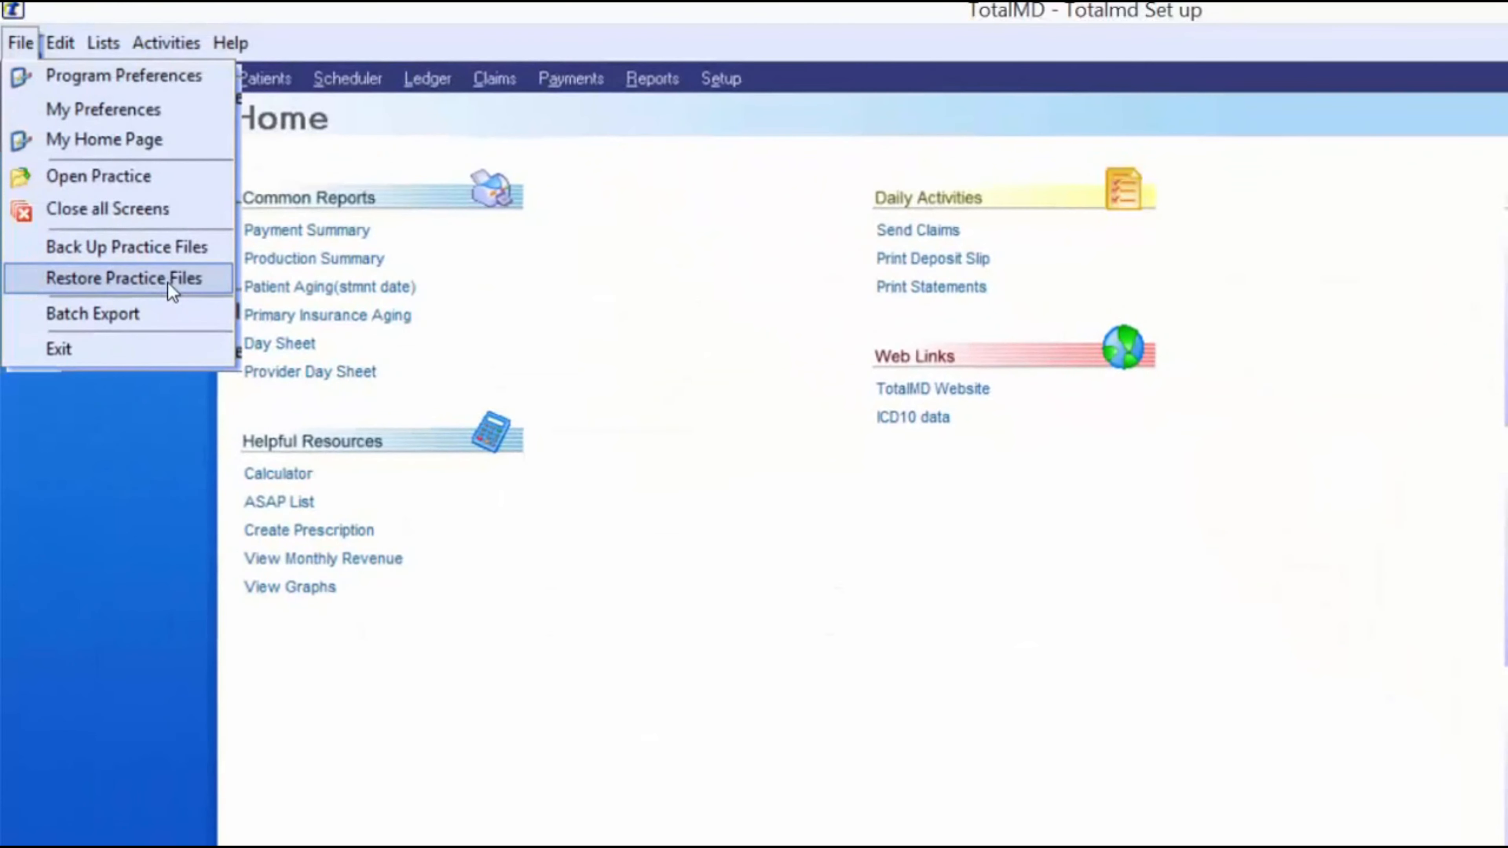
{"action": "left_click", "coordinate": [168, 279]}
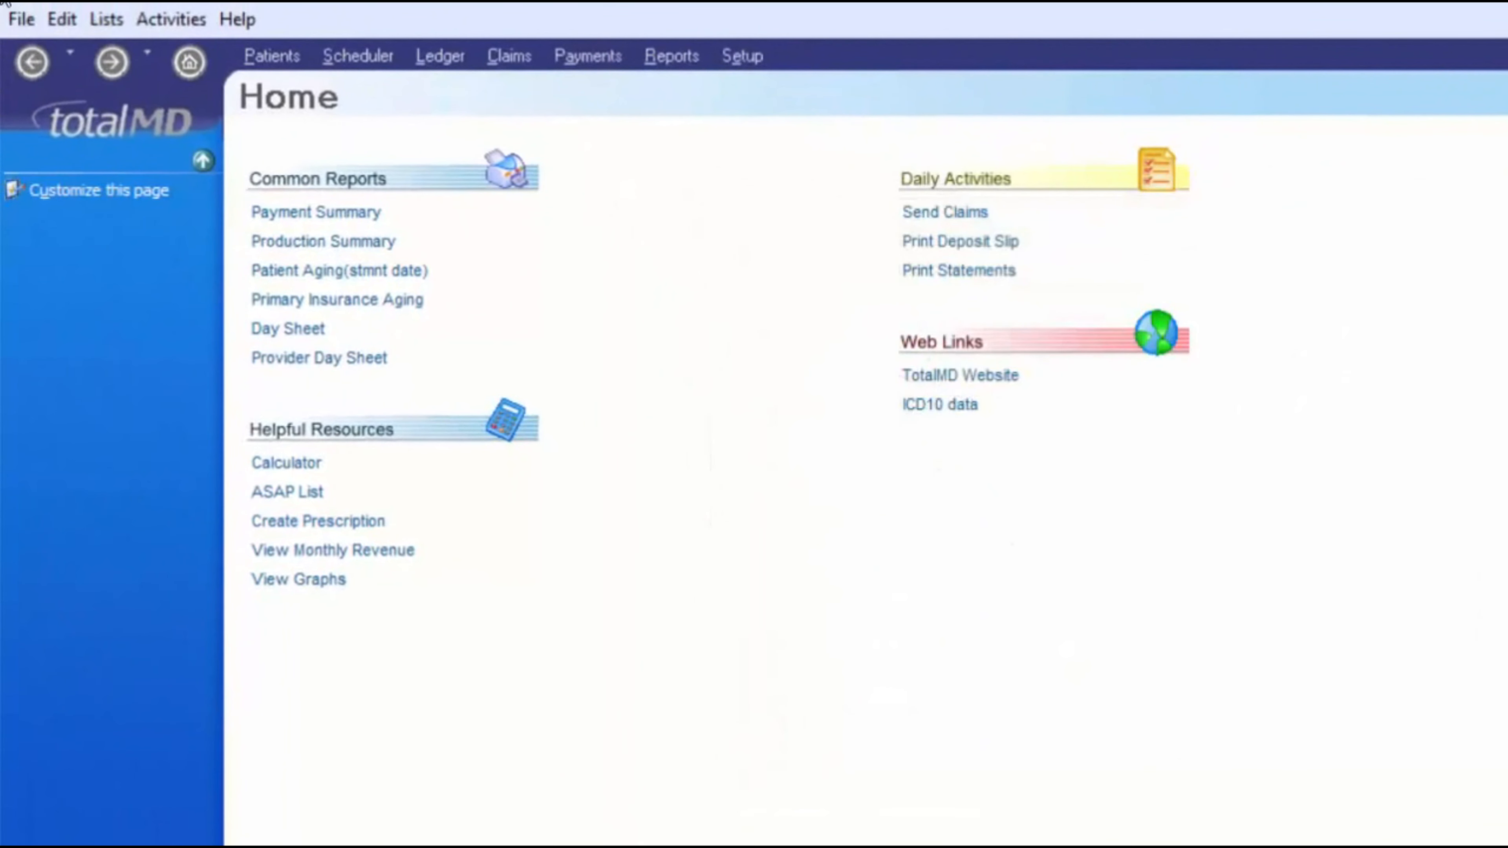
{"action": "left_click", "coordinate": [18, 20]}
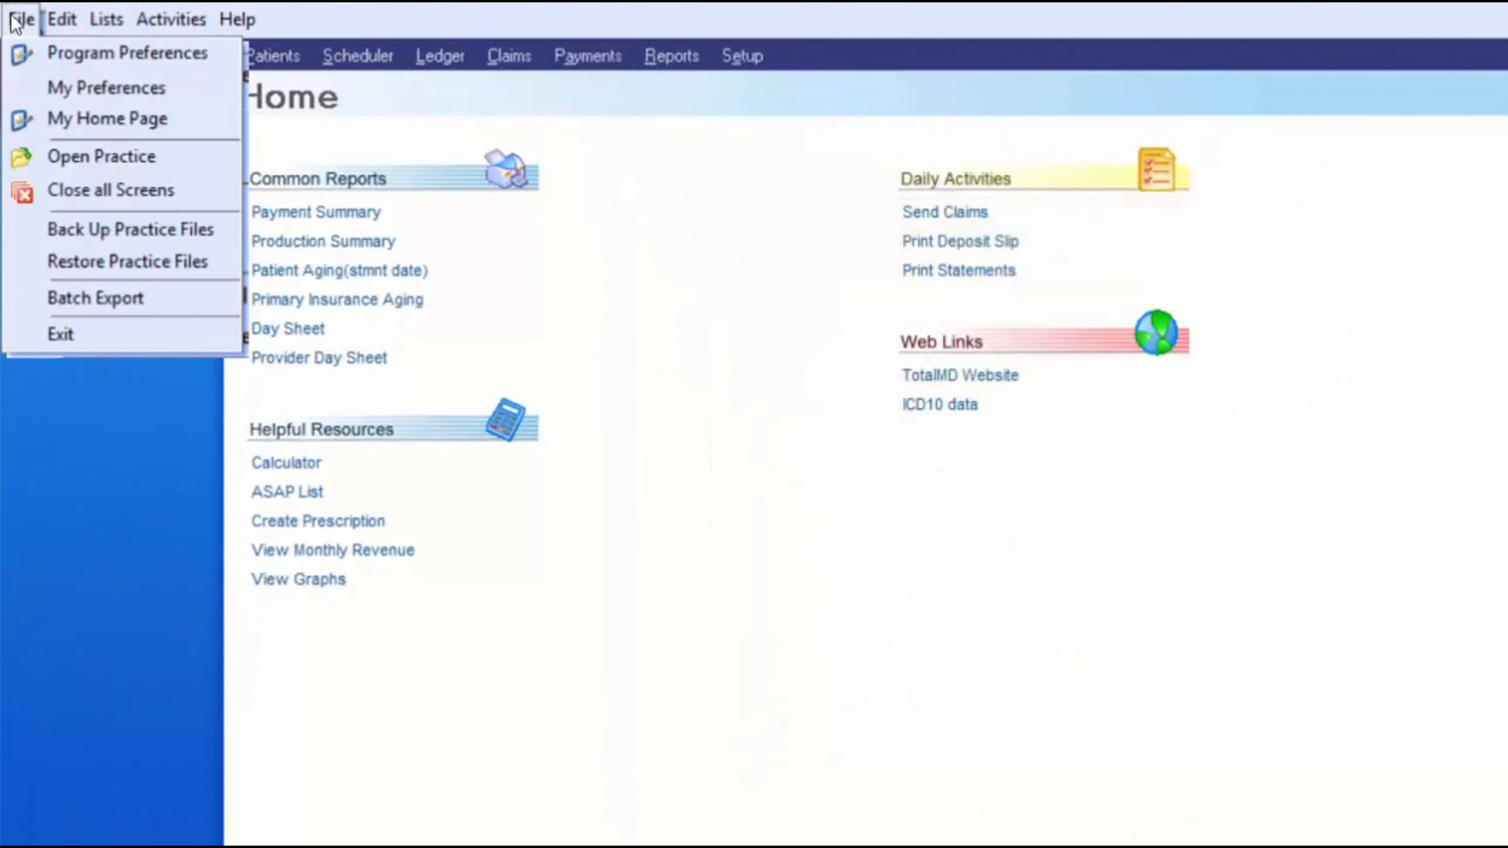
{"action": "left_click", "coordinate": [113, 157]}
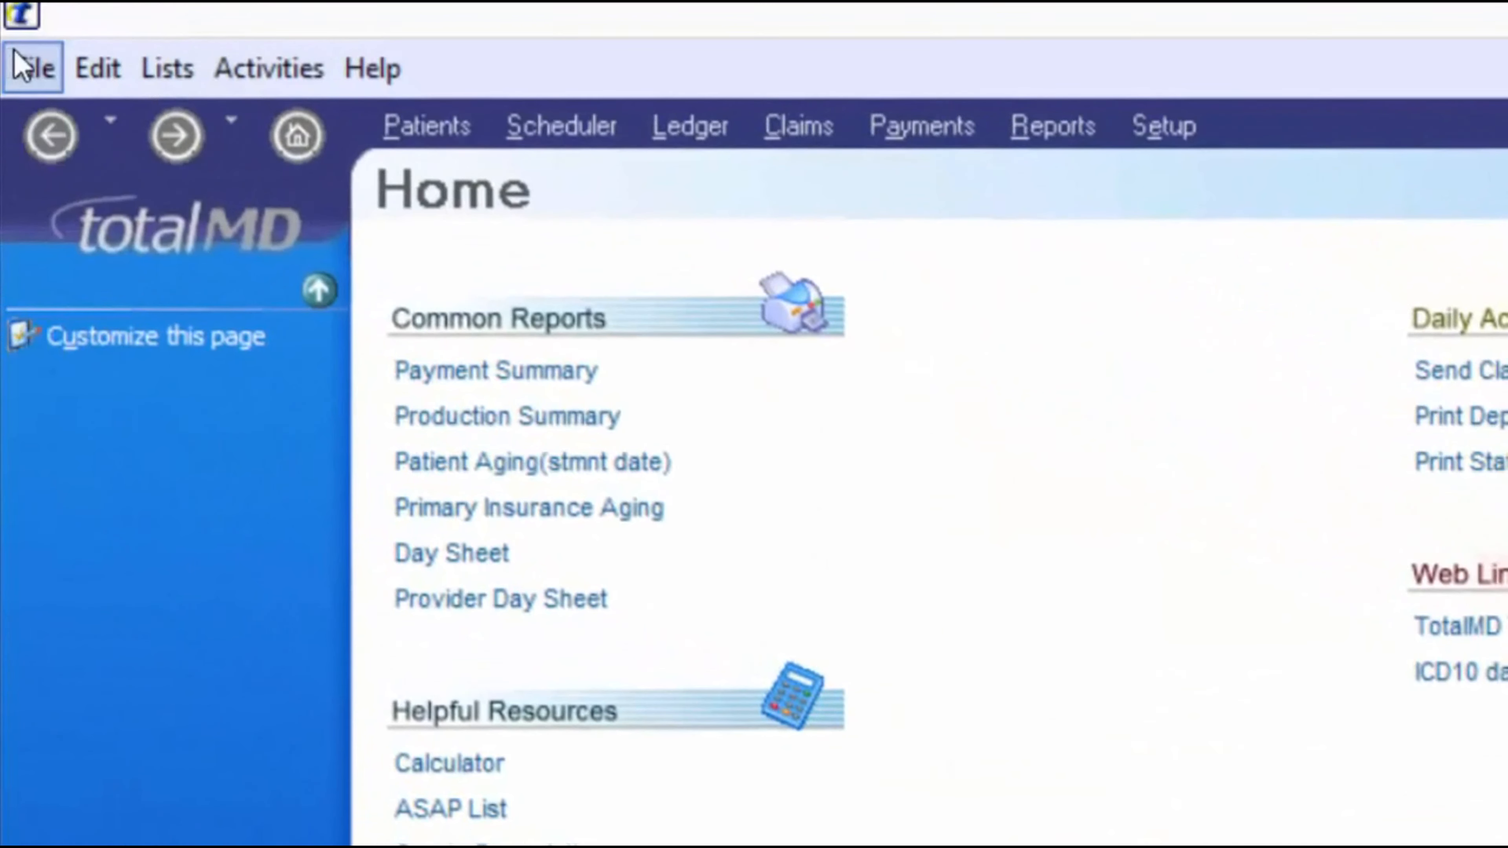
{"action": "left_click", "coordinate": [14, 49]}
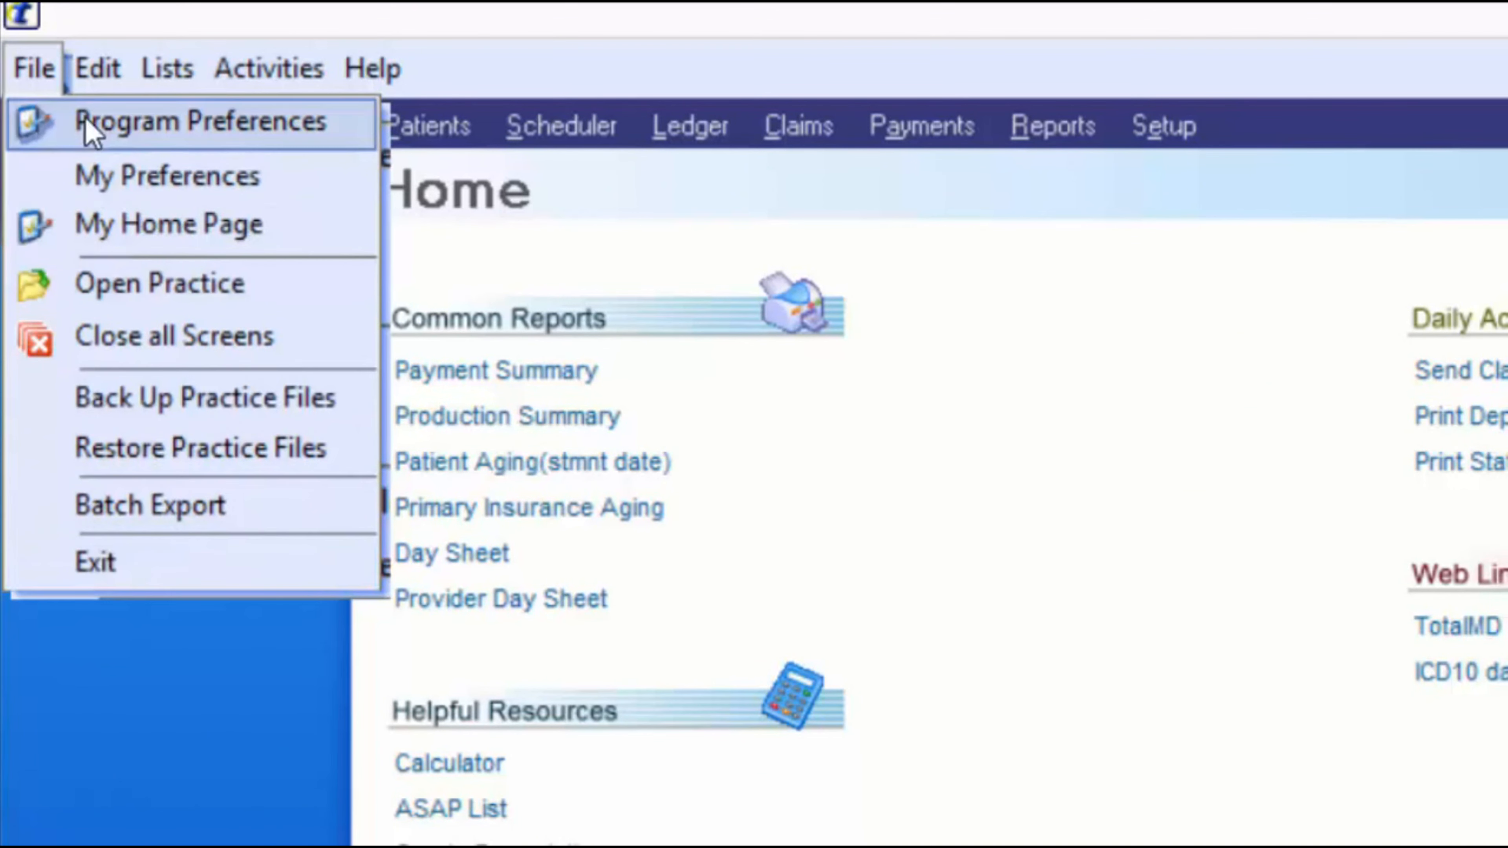
- Open the Billing Code List from the Lists menu
{"action": "mouse_move", "coordinate": [159, 89]}
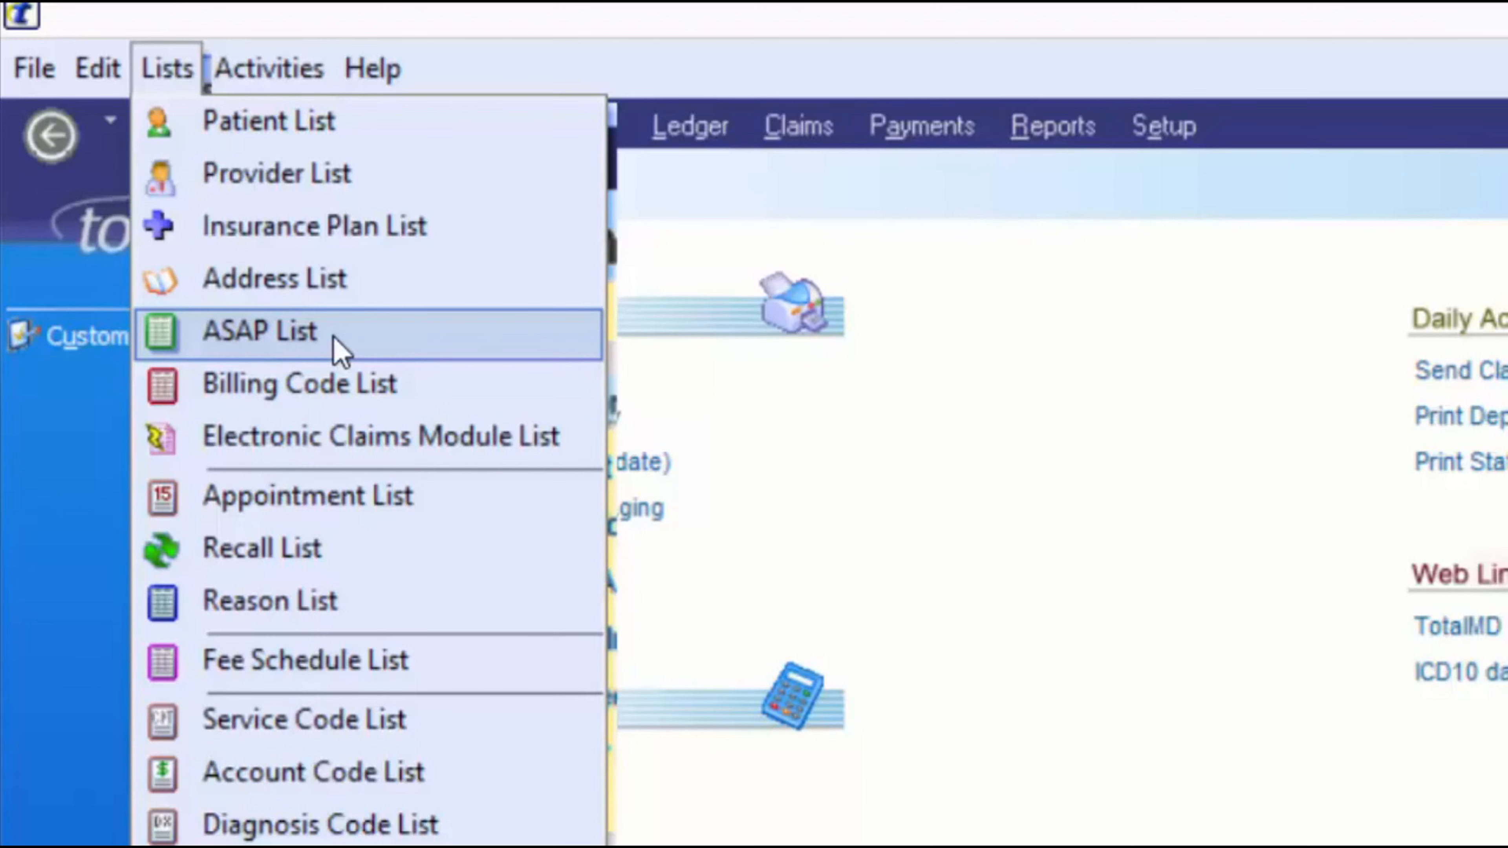
{"action": "left_click", "coordinate": [382, 399]}
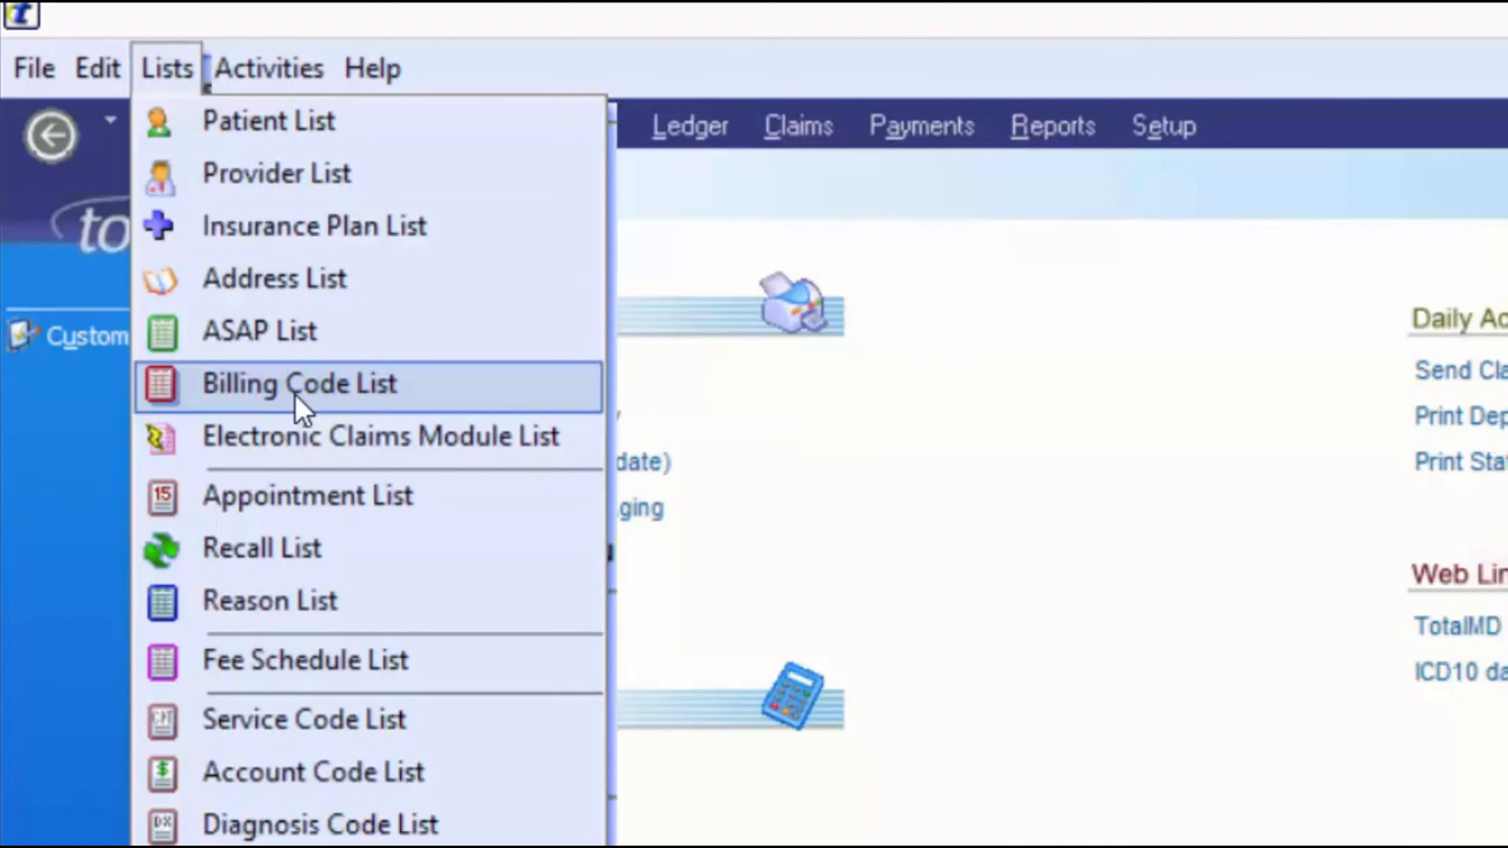
- View the Electronic Claims Module List, then close it to return to the Home page
{"action": "left_click", "coordinate": [404, 439]}
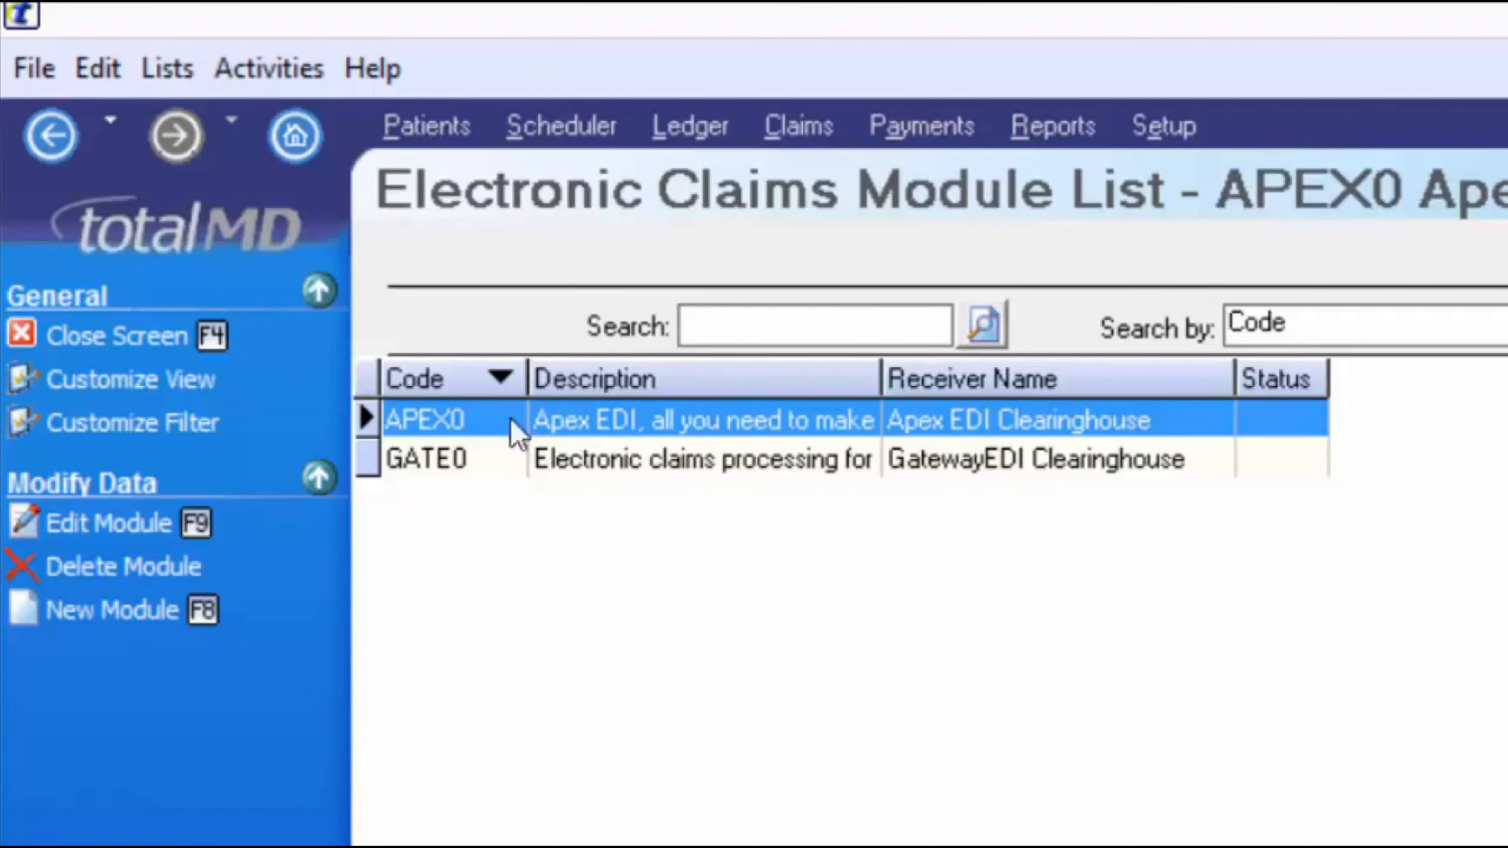
{"action": "left_click", "coordinate": [117, 334]}
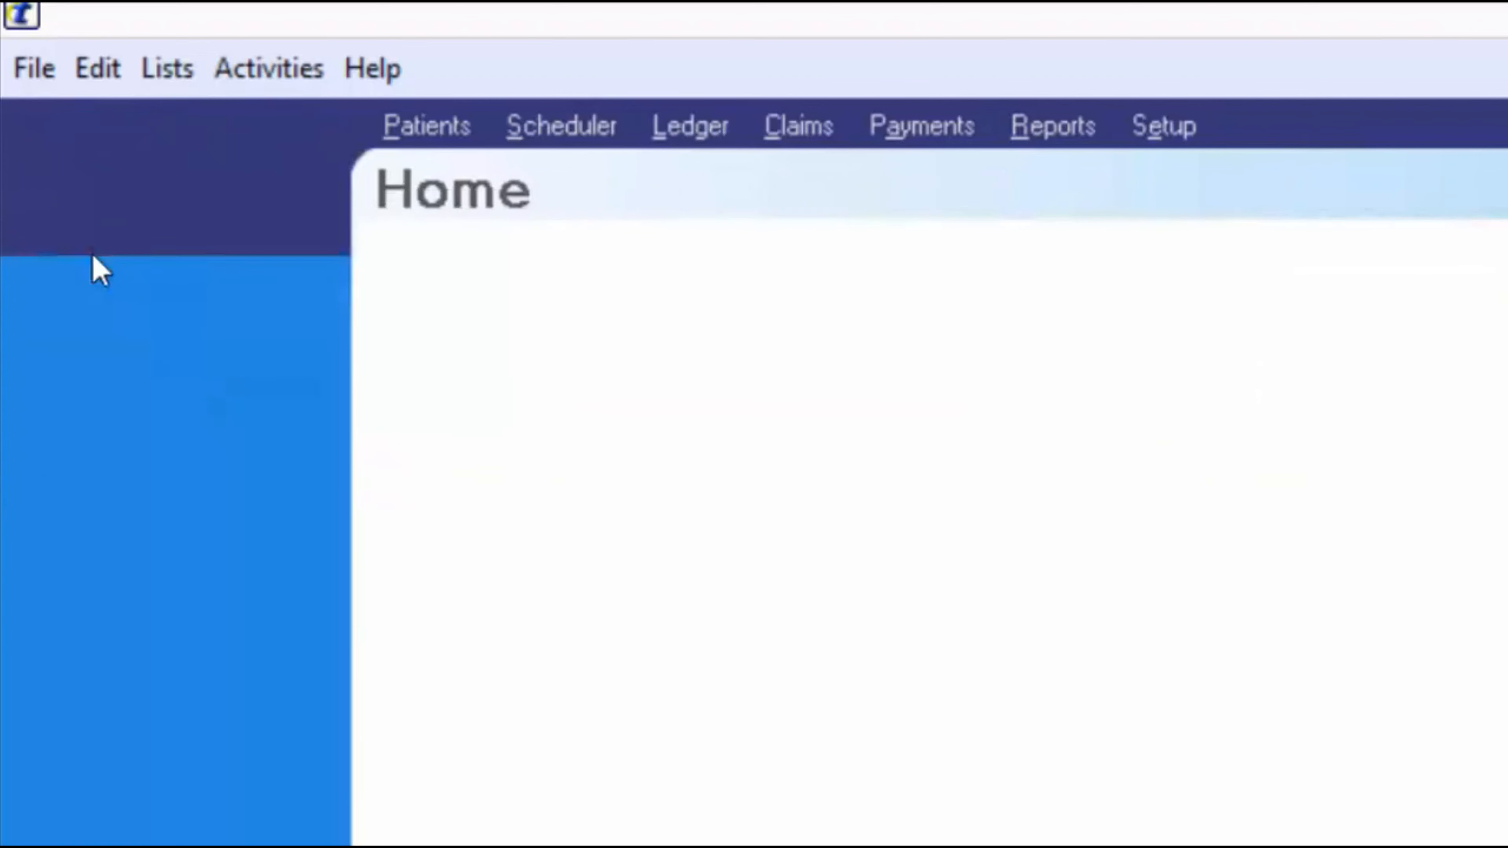
{"action": "left_click", "coordinate": [167, 68]}
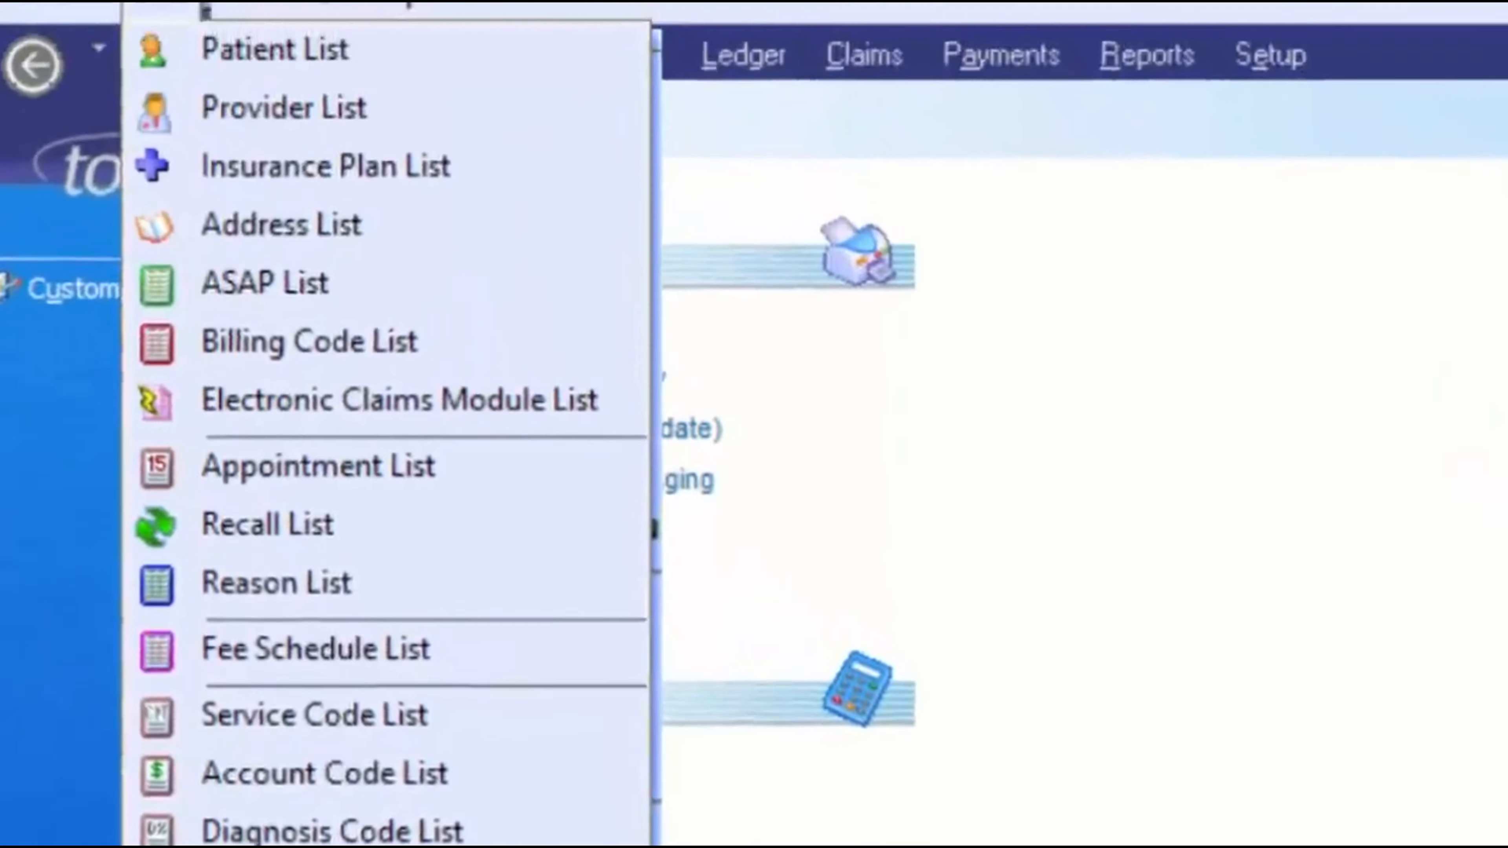
- Move from the Lists menu over to the Activities menu
{"action": "mouse_move", "coordinate": [261, 76]}
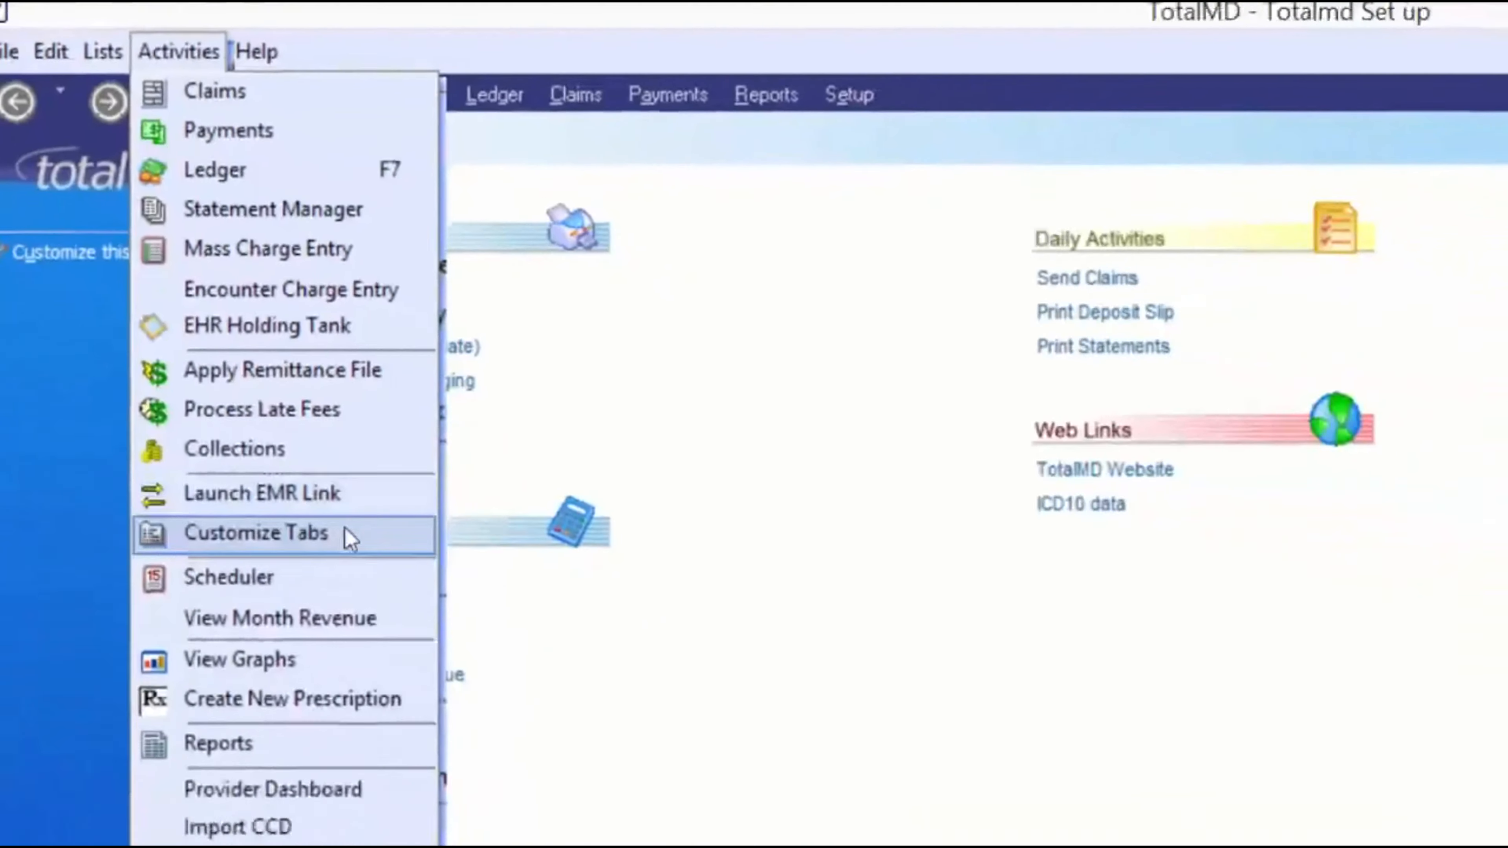
- Launch the Custom Tab Designer from Activities > Customize Tabs, with no custom tab defined yet
{"action": "left_click", "coordinate": [523, 823]}
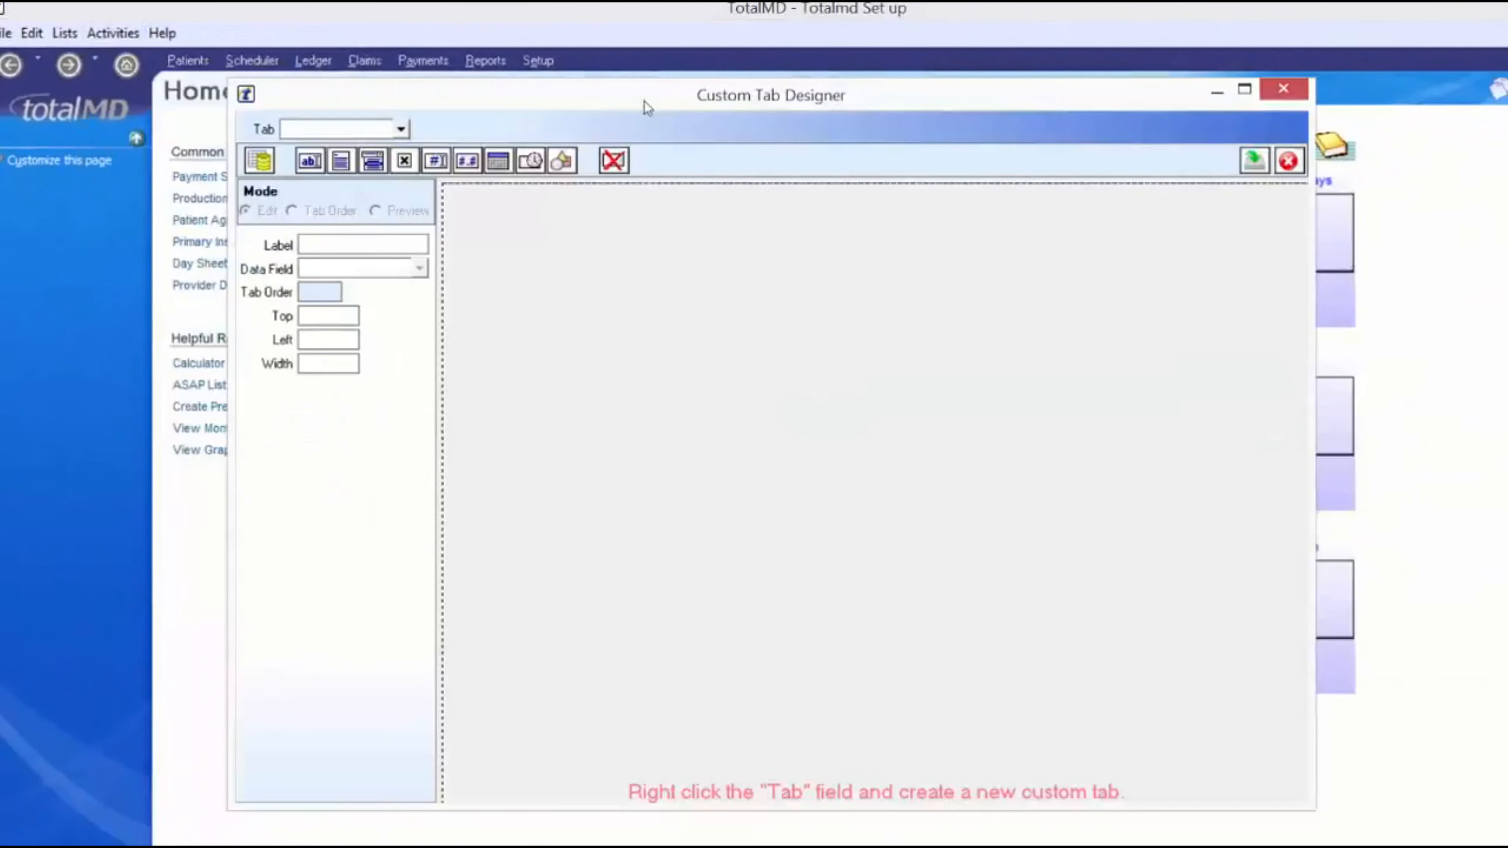
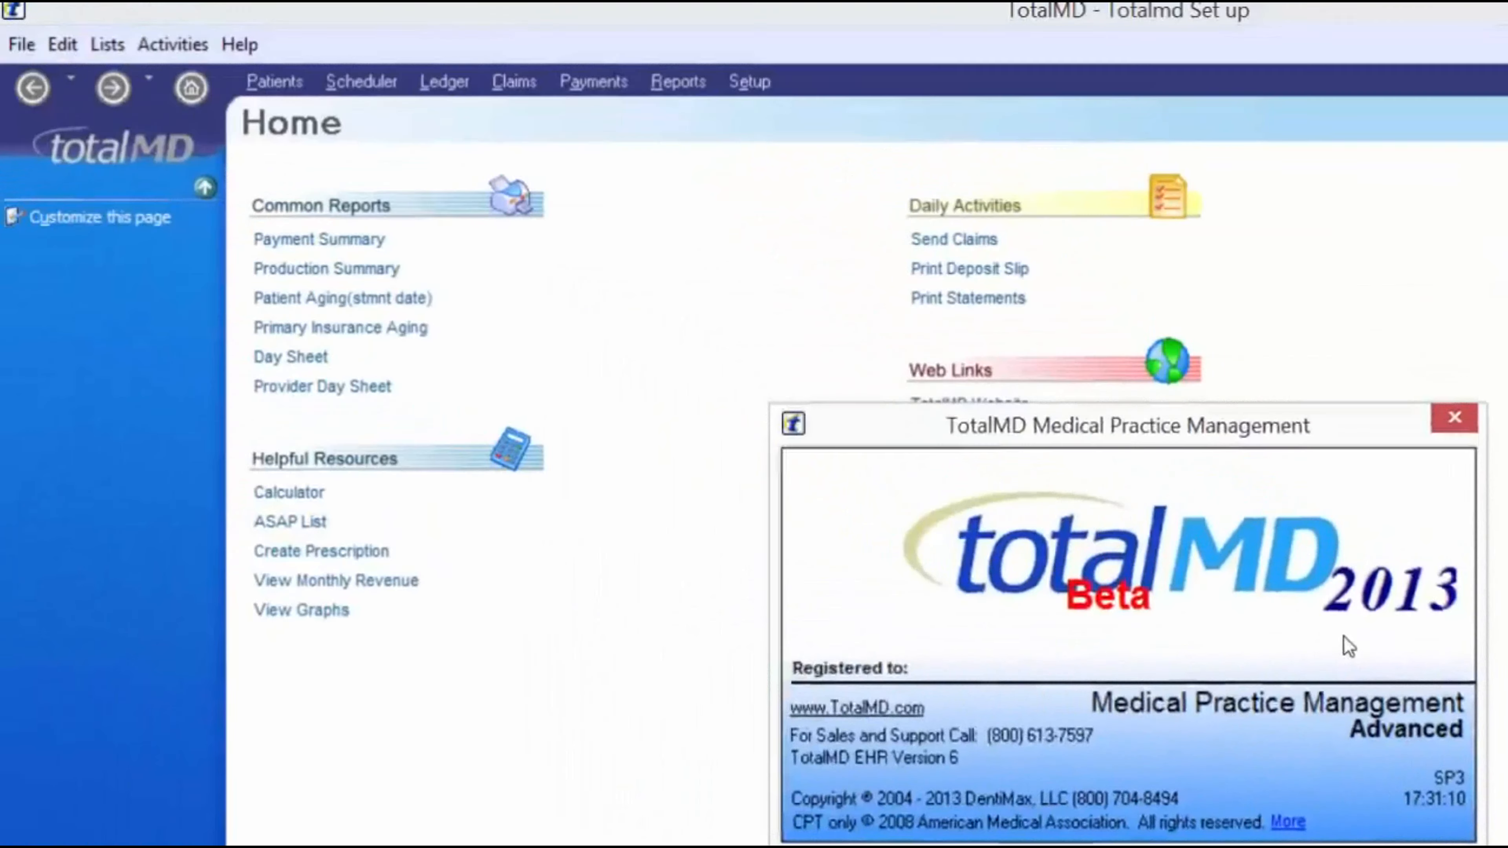
- Close the TotalMD Medical Practice Management About dialog to return to the Home page
{"action": "left_click", "coordinate": [1159, 453]}
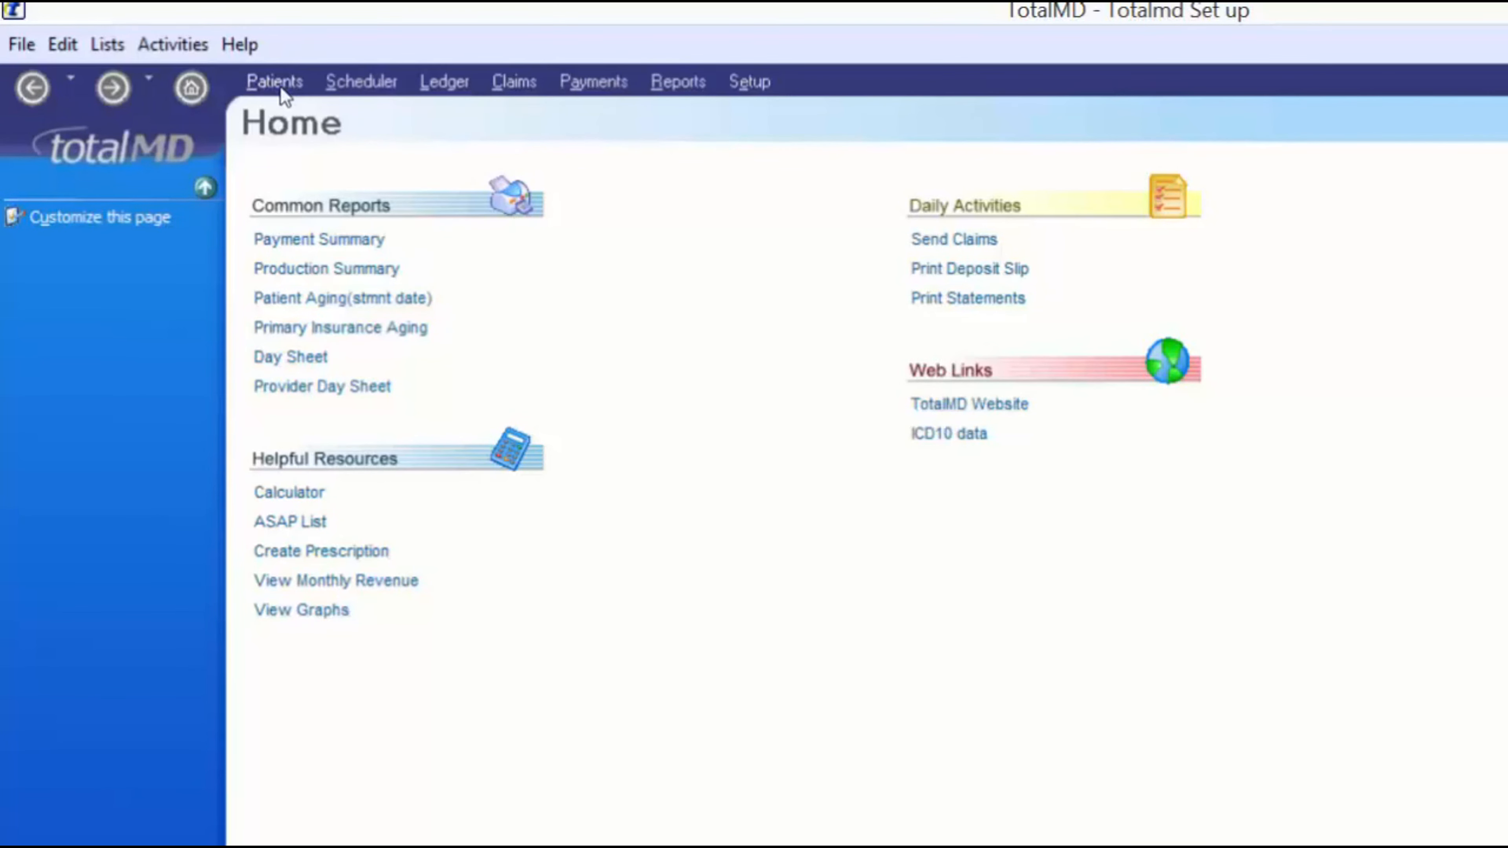
- Bring up the Scheduler for Thursday, October 29, 2015 and expand the mini calendar's year list
{"action": "left_click", "coordinate": [362, 82]}
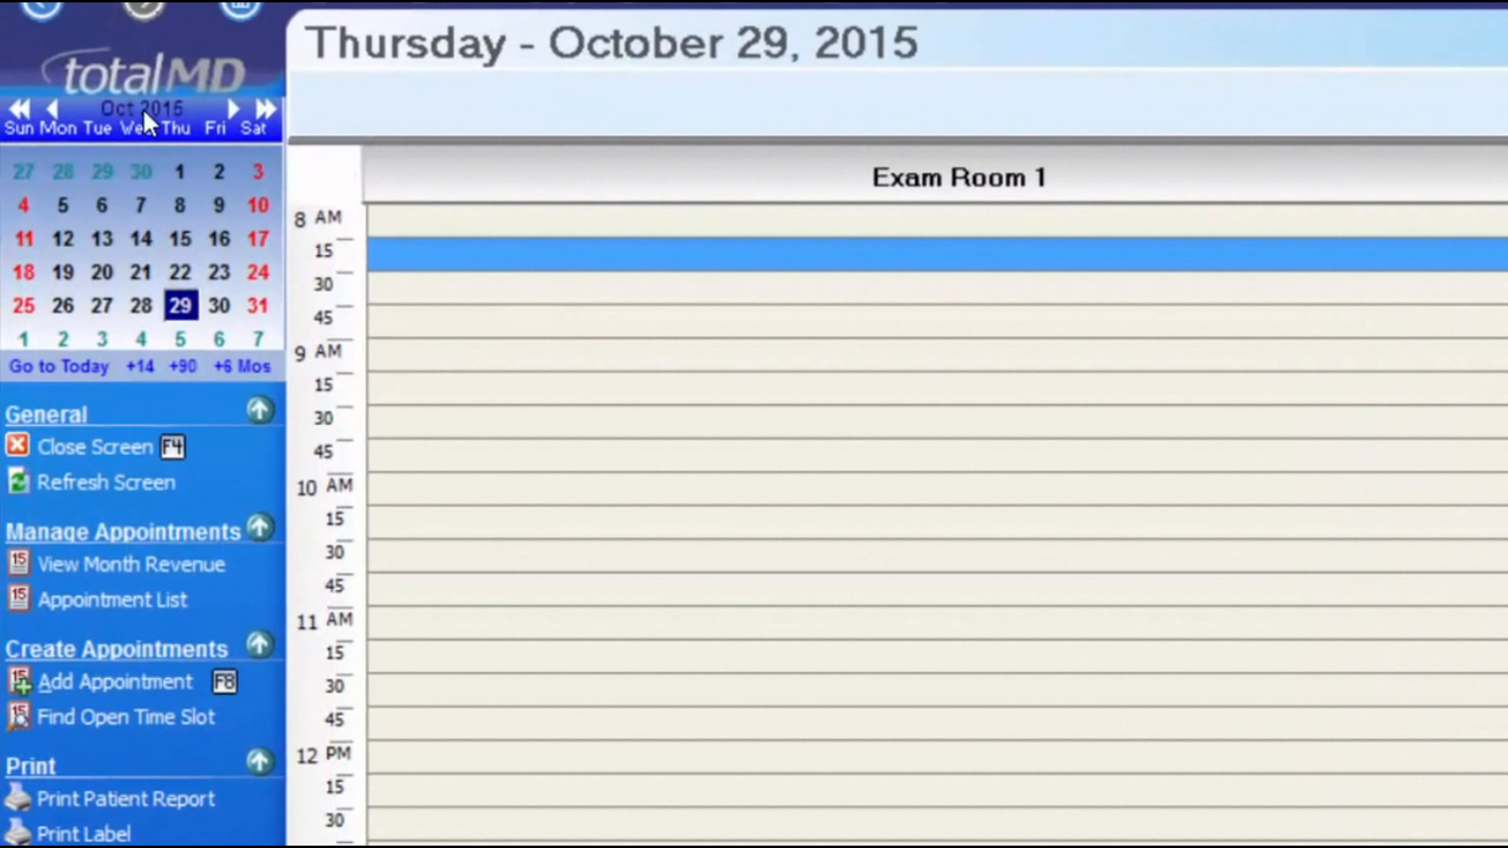
{"action": "left_click", "coordinate": [144, 110]}
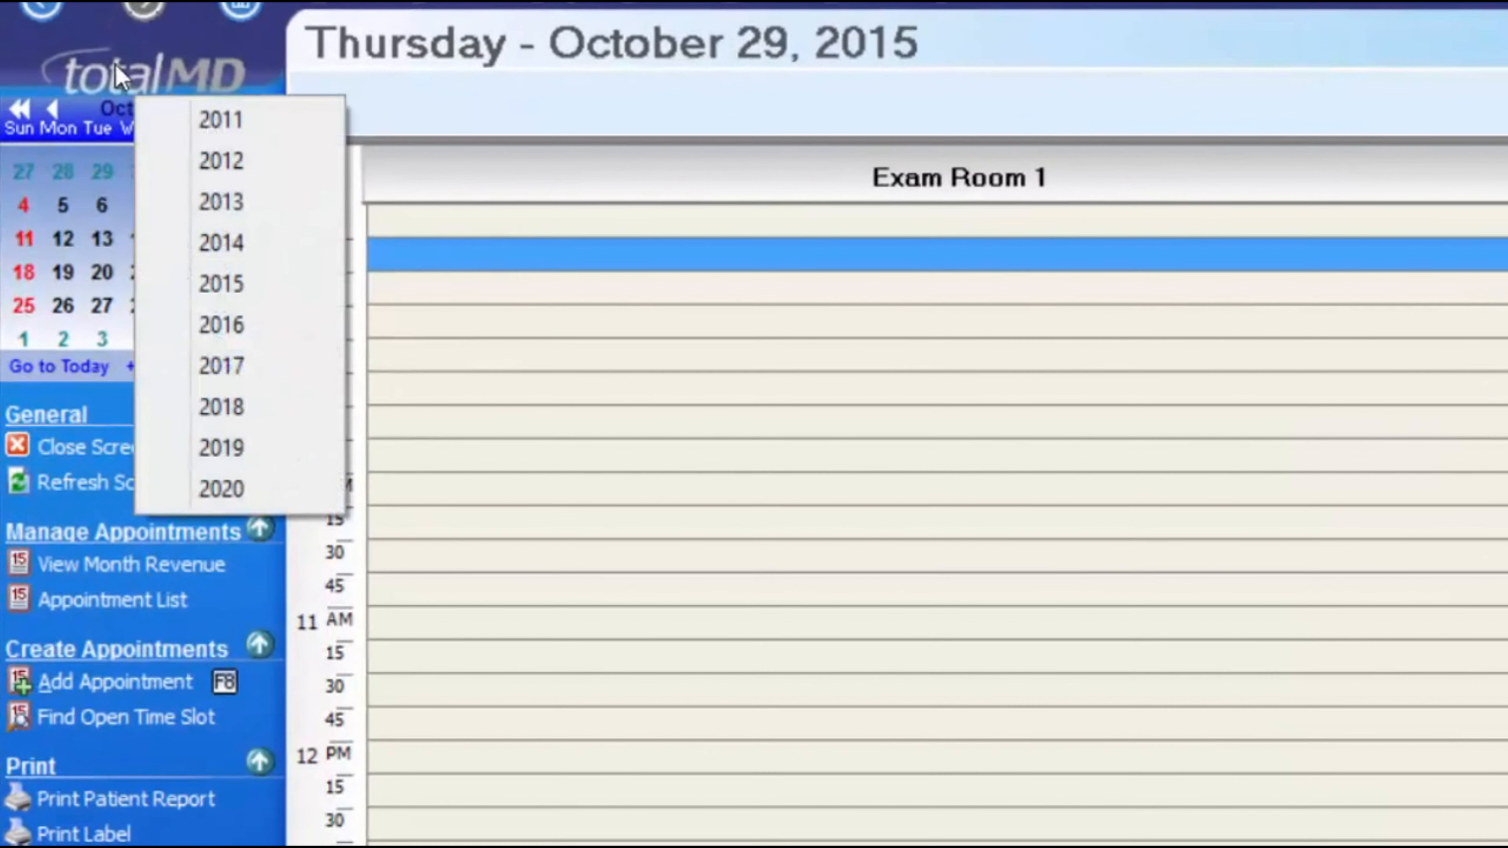
- Jump to November 2, return to today, then show the week of October 25–31 in Week View
{"action": "left_click", "coordinate": [116, 110]}
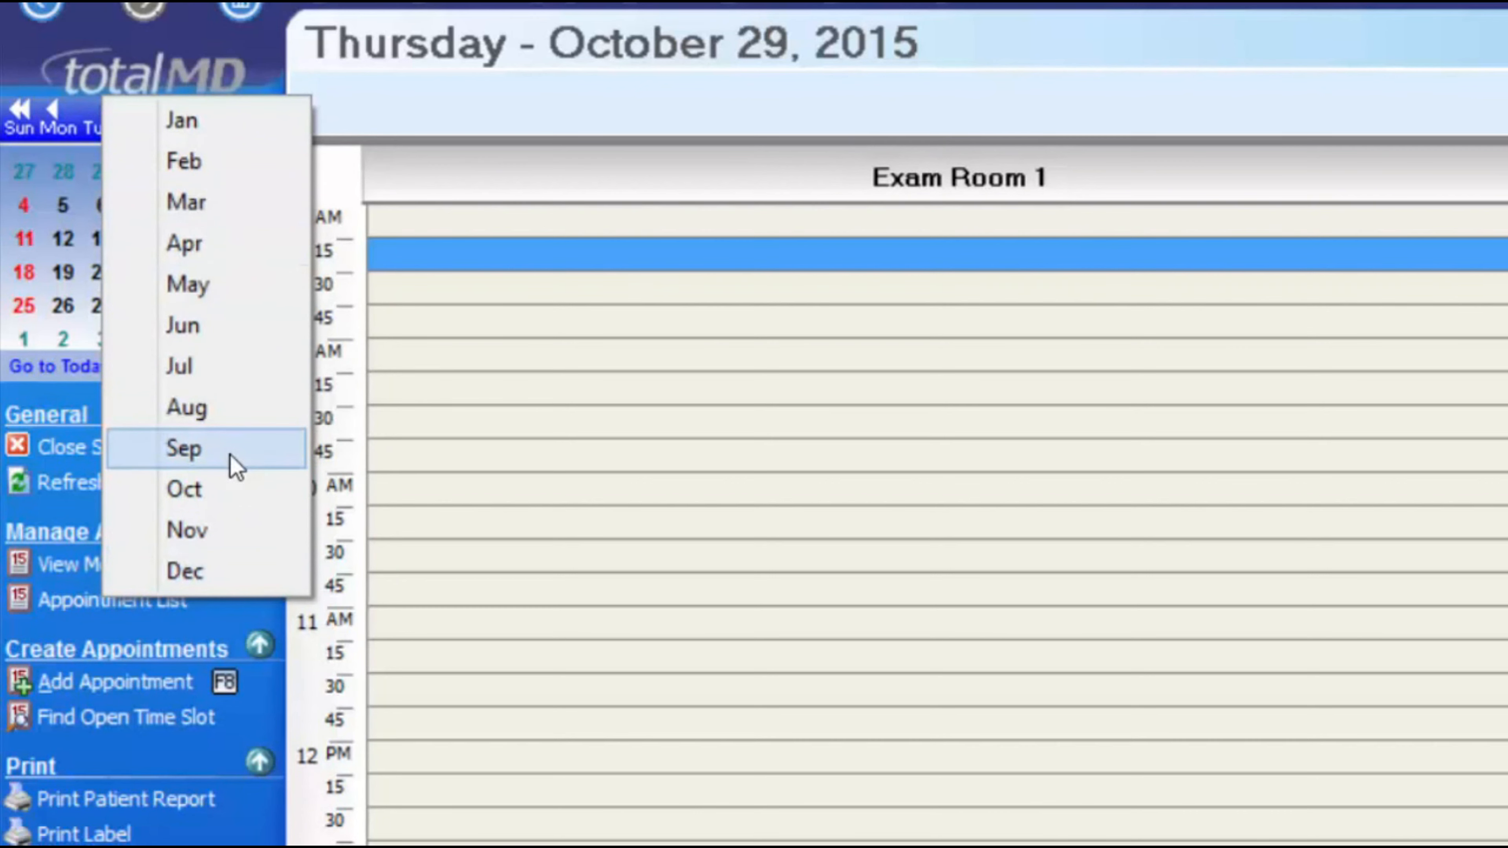
{"action": "left_click", "coordinate": [534, 275]}
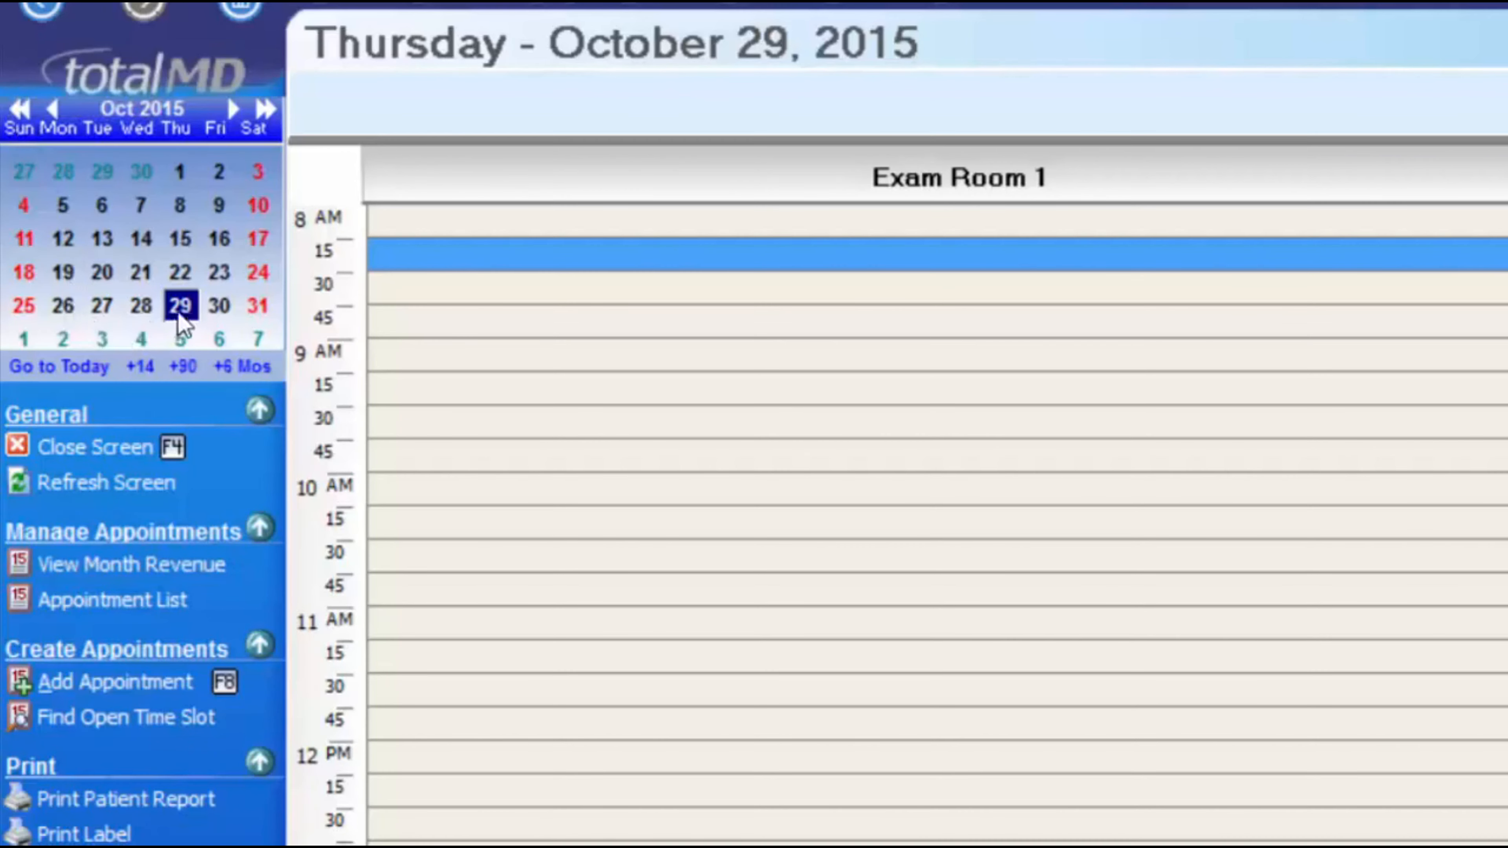
{"action": "left_click", "coordinate": [62, 340]}
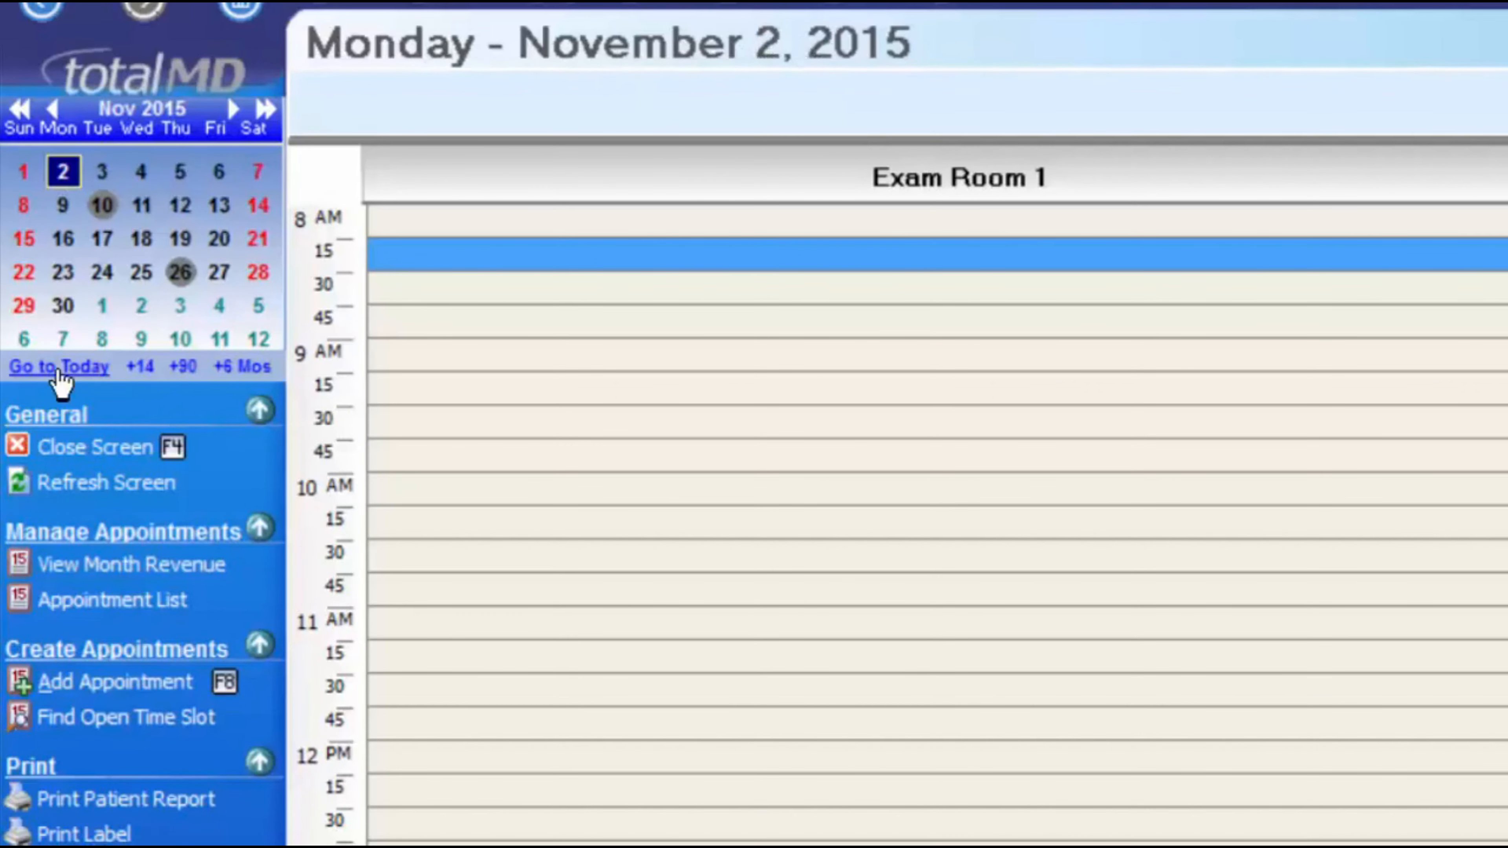
{"action": "left_click", "coordinate": [58, 370]}
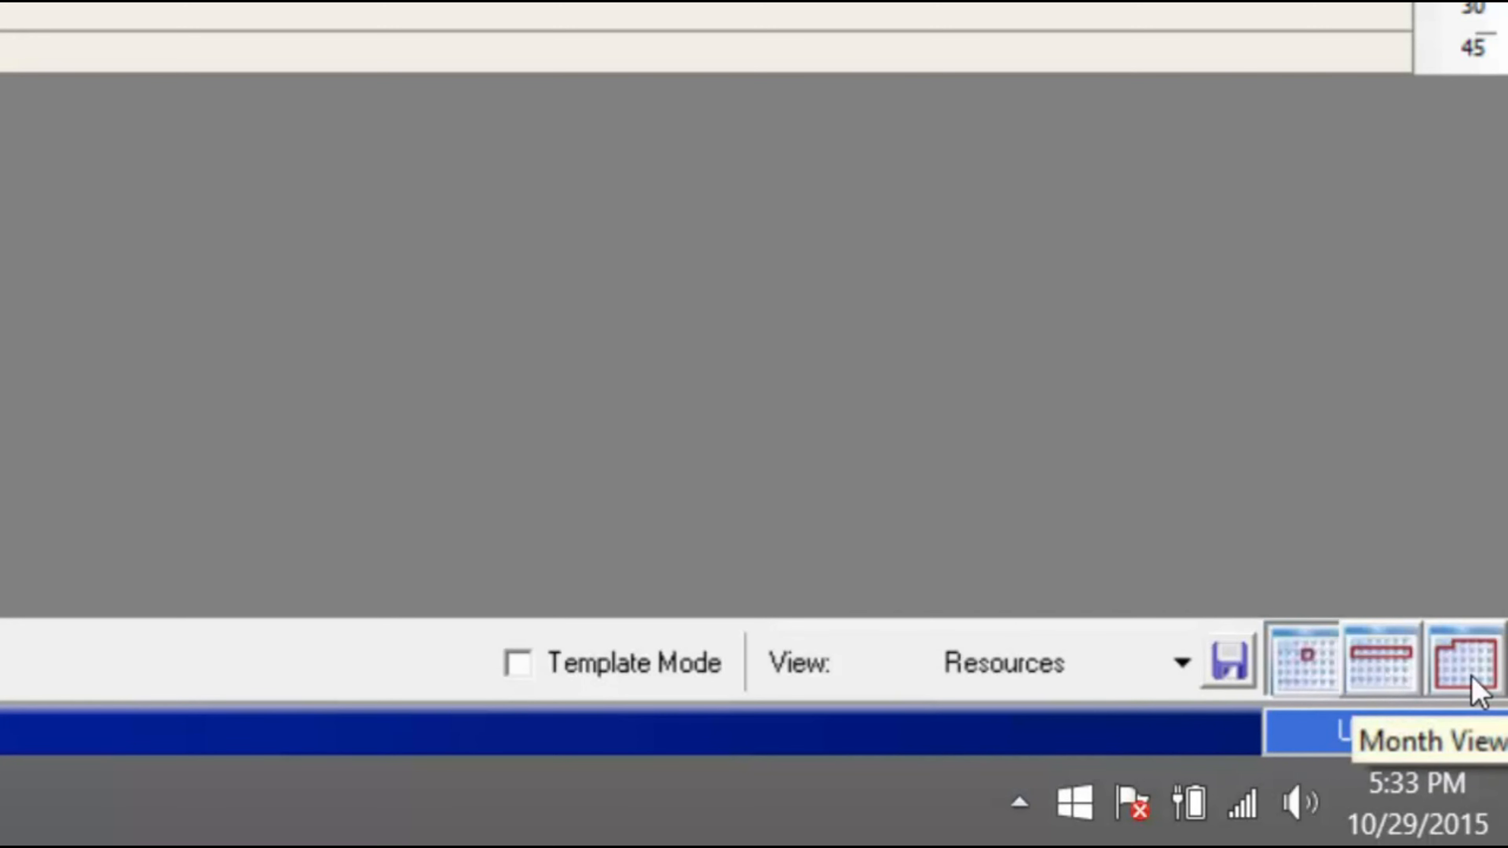
{"action": "left_click", "coordinate": [1381, 660]}
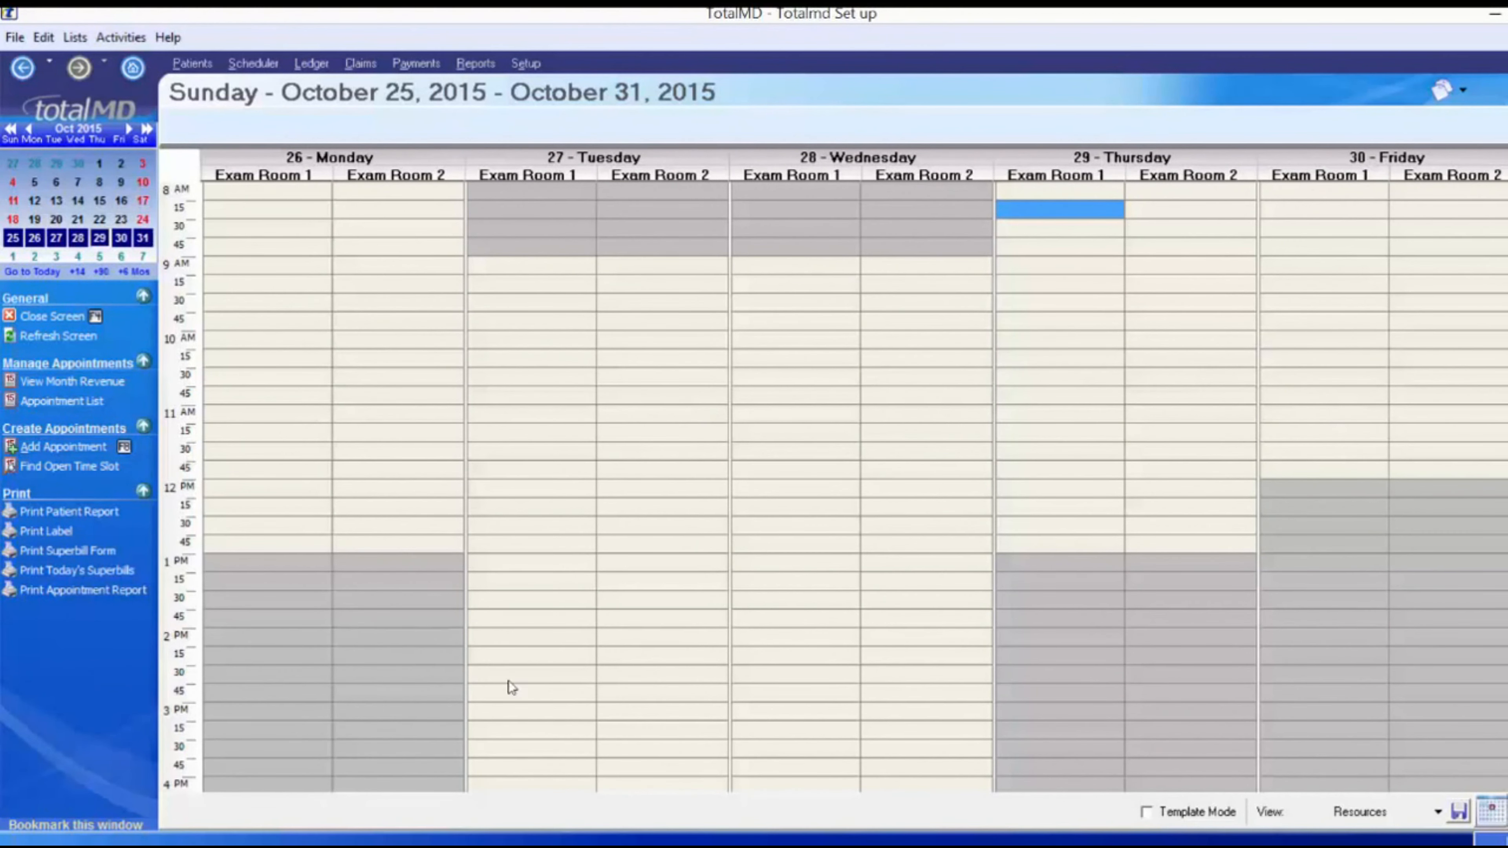
- Try Month View, go back to the October 29 Day View, and expand the View dropdown
{"action": "left_click", "coordinate": [1505, 812]}
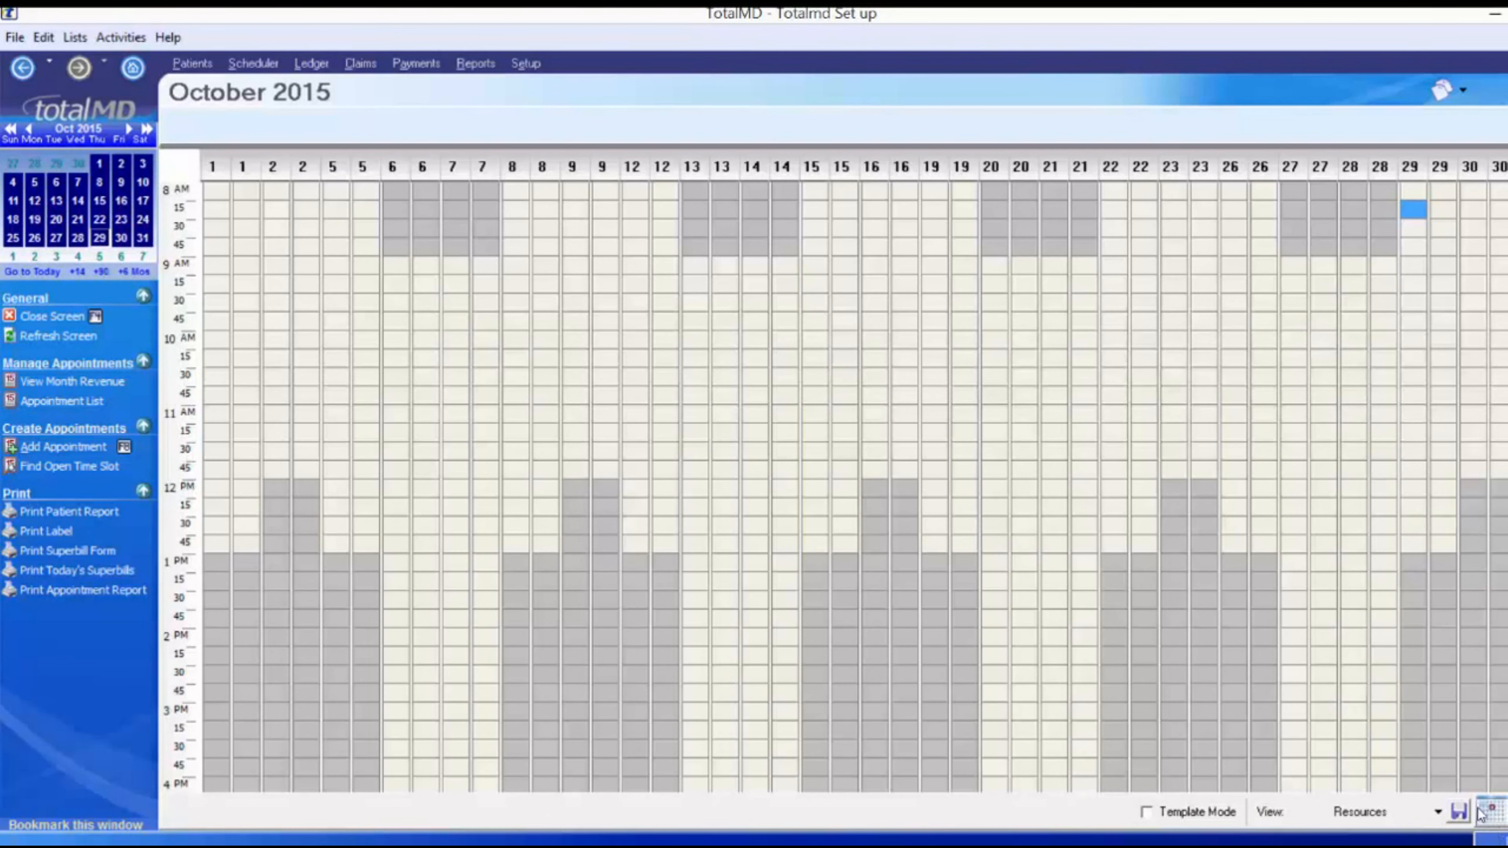
{"action": "left_click", "coordinate": [1492, 812]}
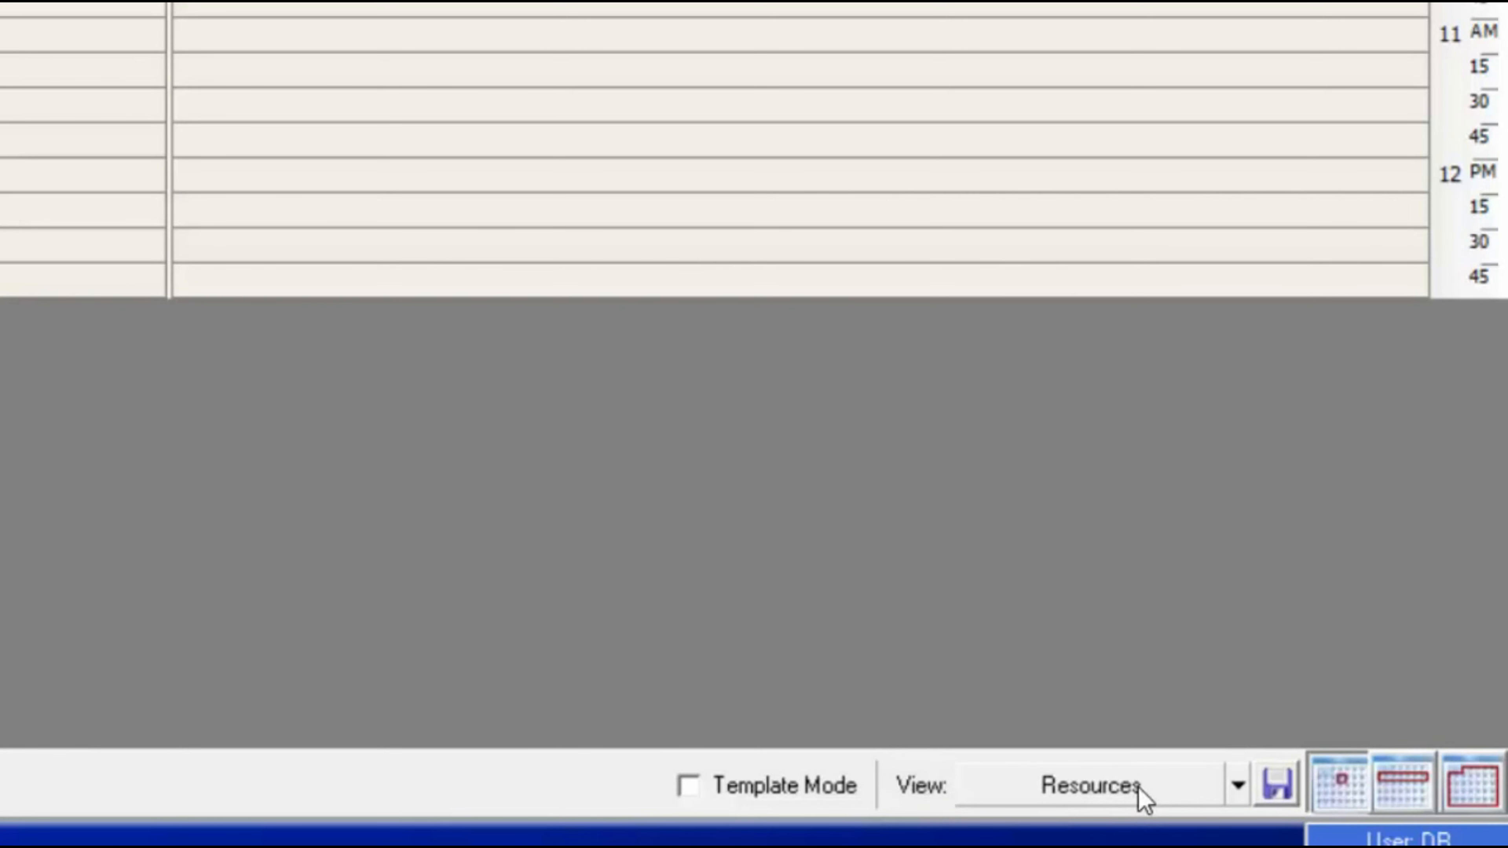
{"action": "left_click", "coordinate": [1138, 788]}
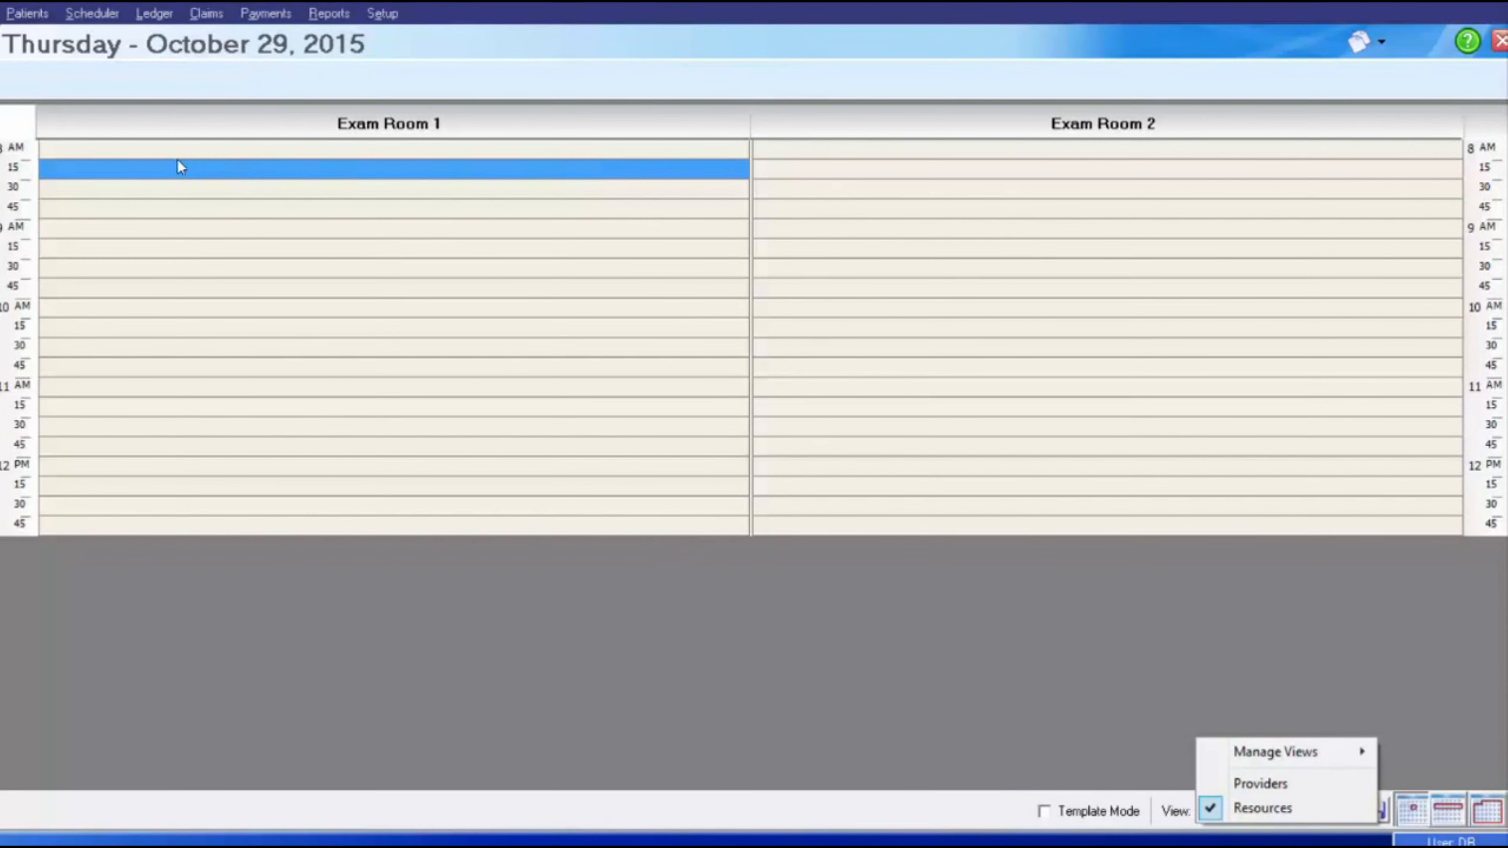
- Switch to the empty Providers view and start adding a Provider column in Edit Schedule View
{"action": "left_click", "coordinate": [102, 116]}
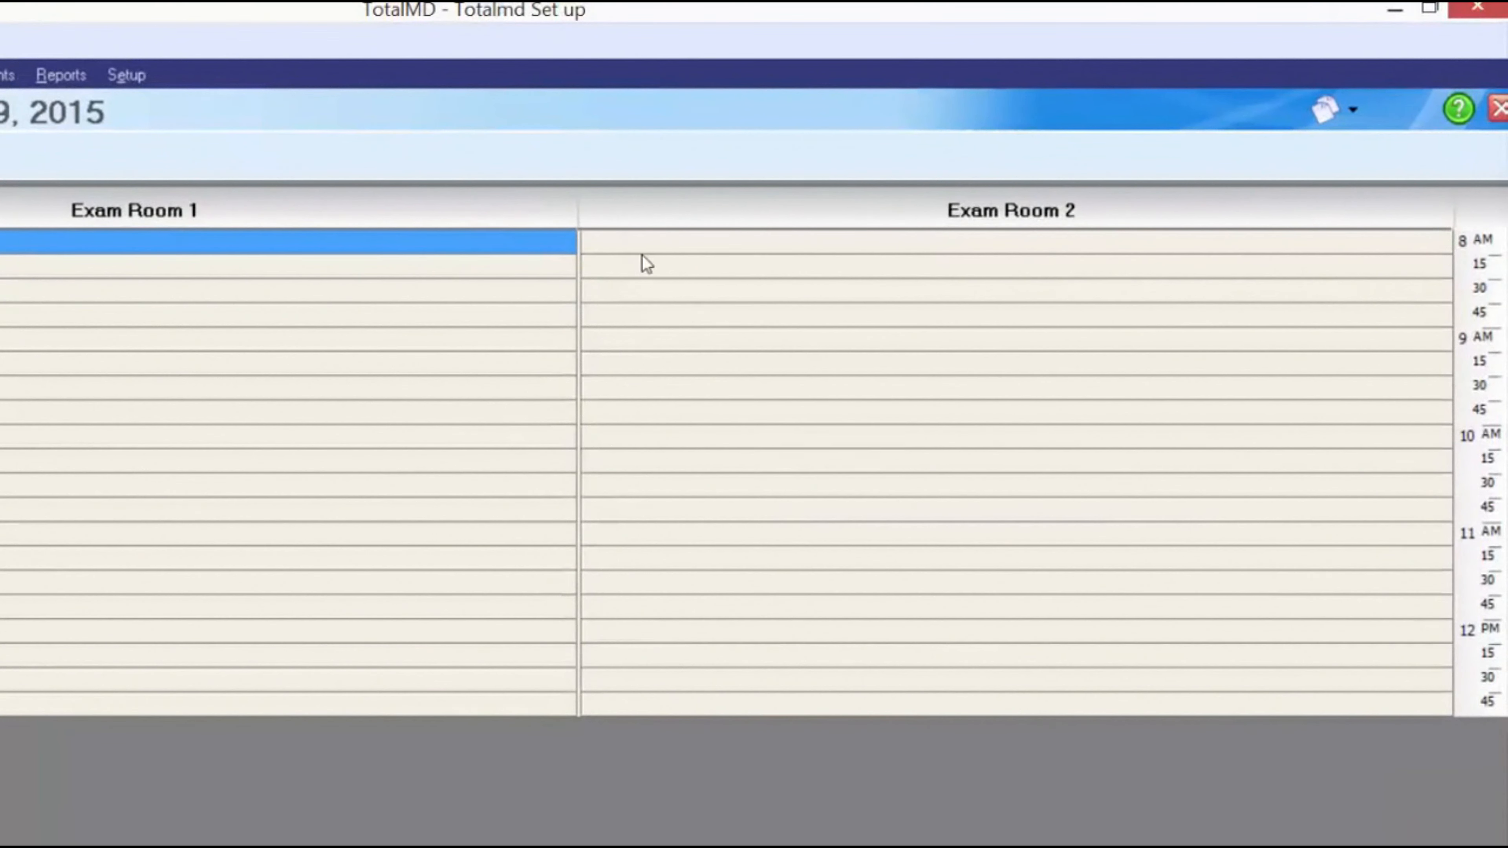
{"action": "left_click", "coordinate": [652, 249]}
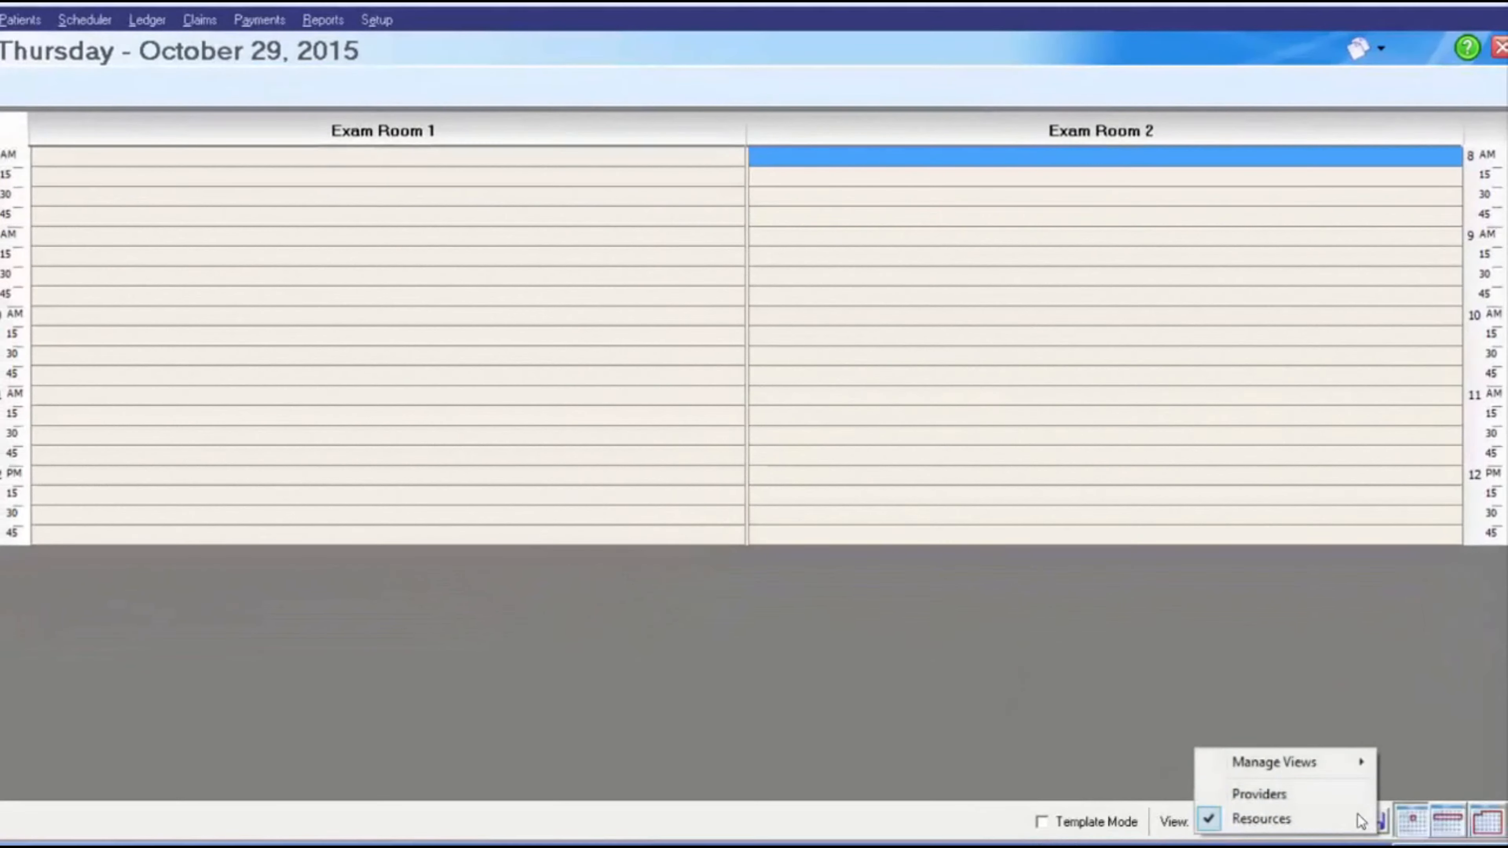
{"action": "left_click", "coordinate": [1285, 790]}
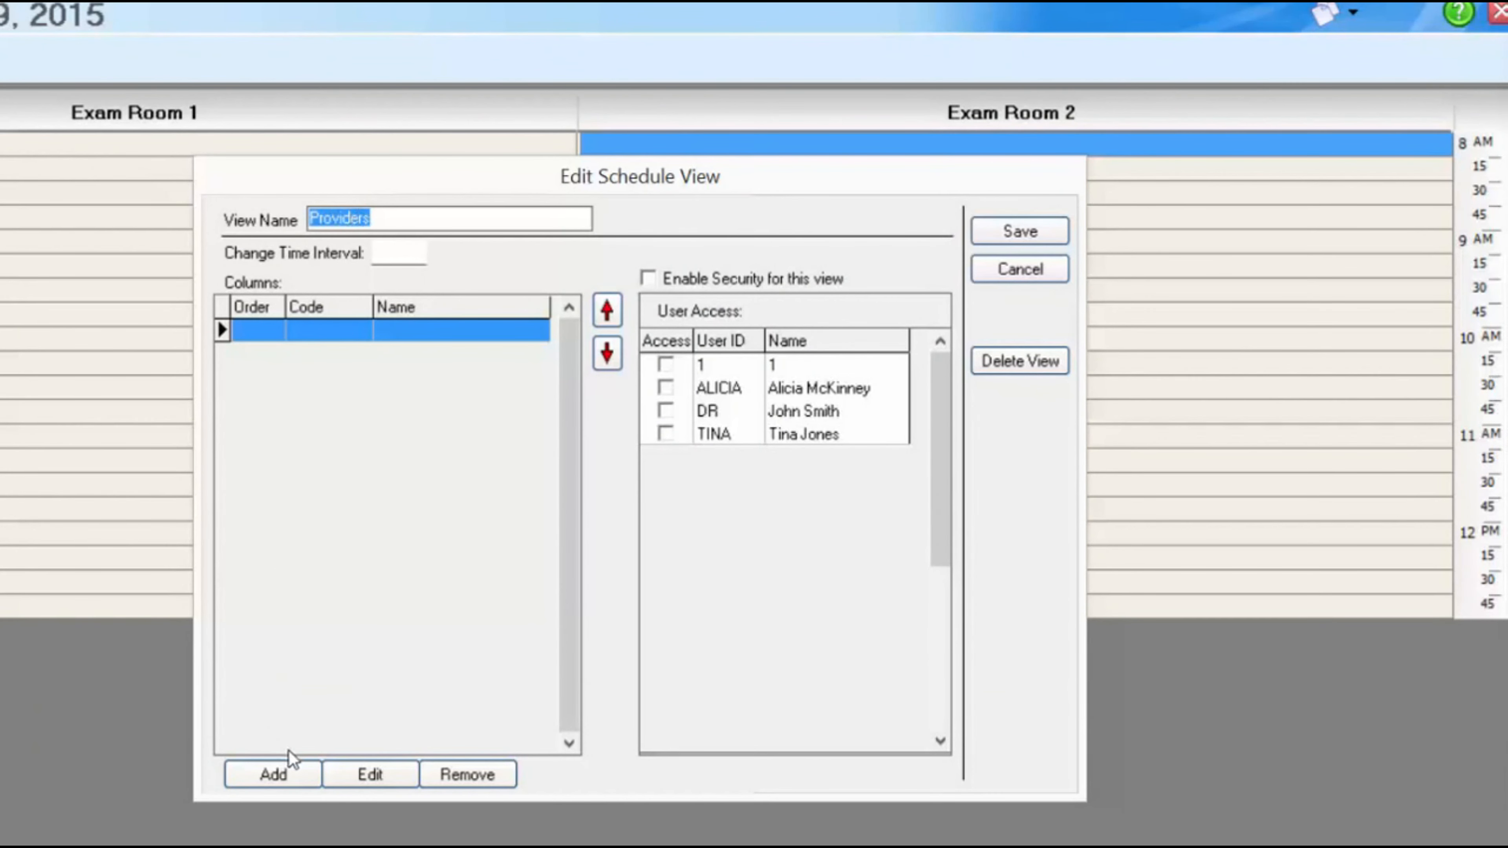
{"action": "left_click", "coordinate": [273, 774]}
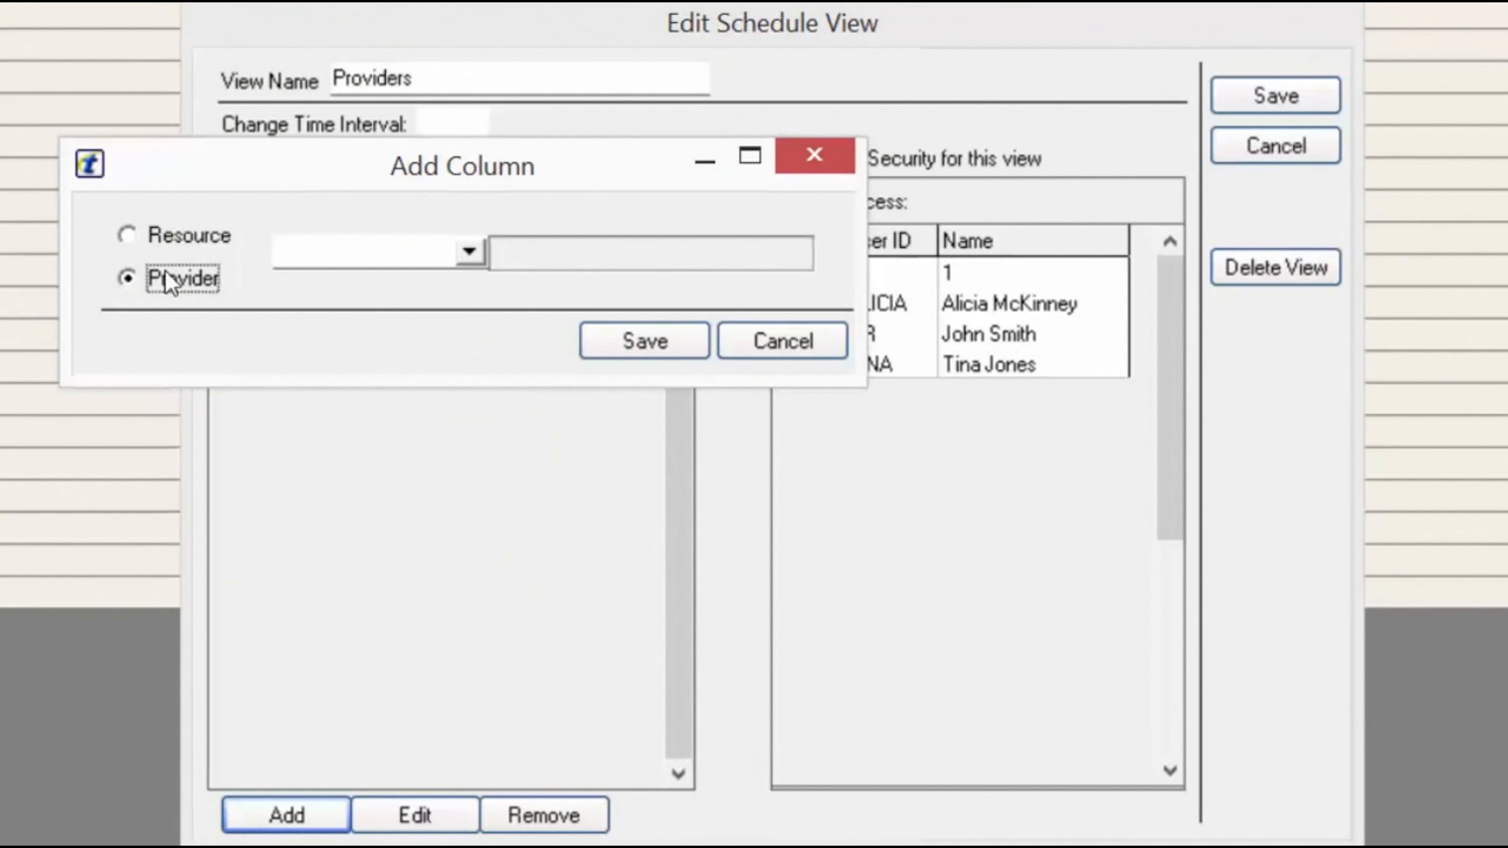
- Add a column for provider SMI00 to the Providers view and save the view
{"action": "left_click", "coordinate": [468, 250]}
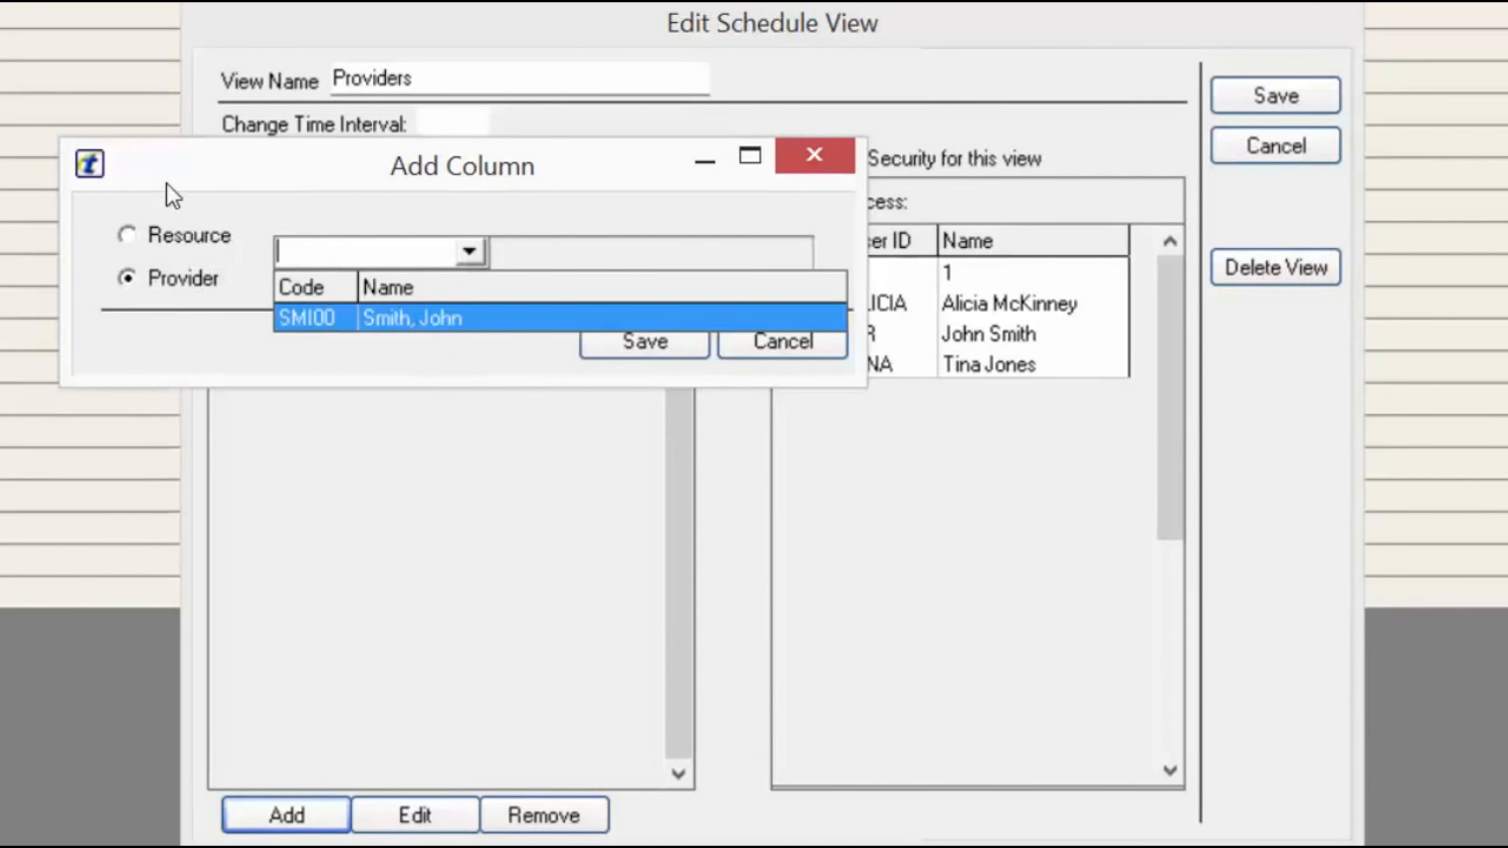
{"action": "left_click", "coordinate": [410, 318]}
{"action": "left_click", "coordinate": [600, 348]}
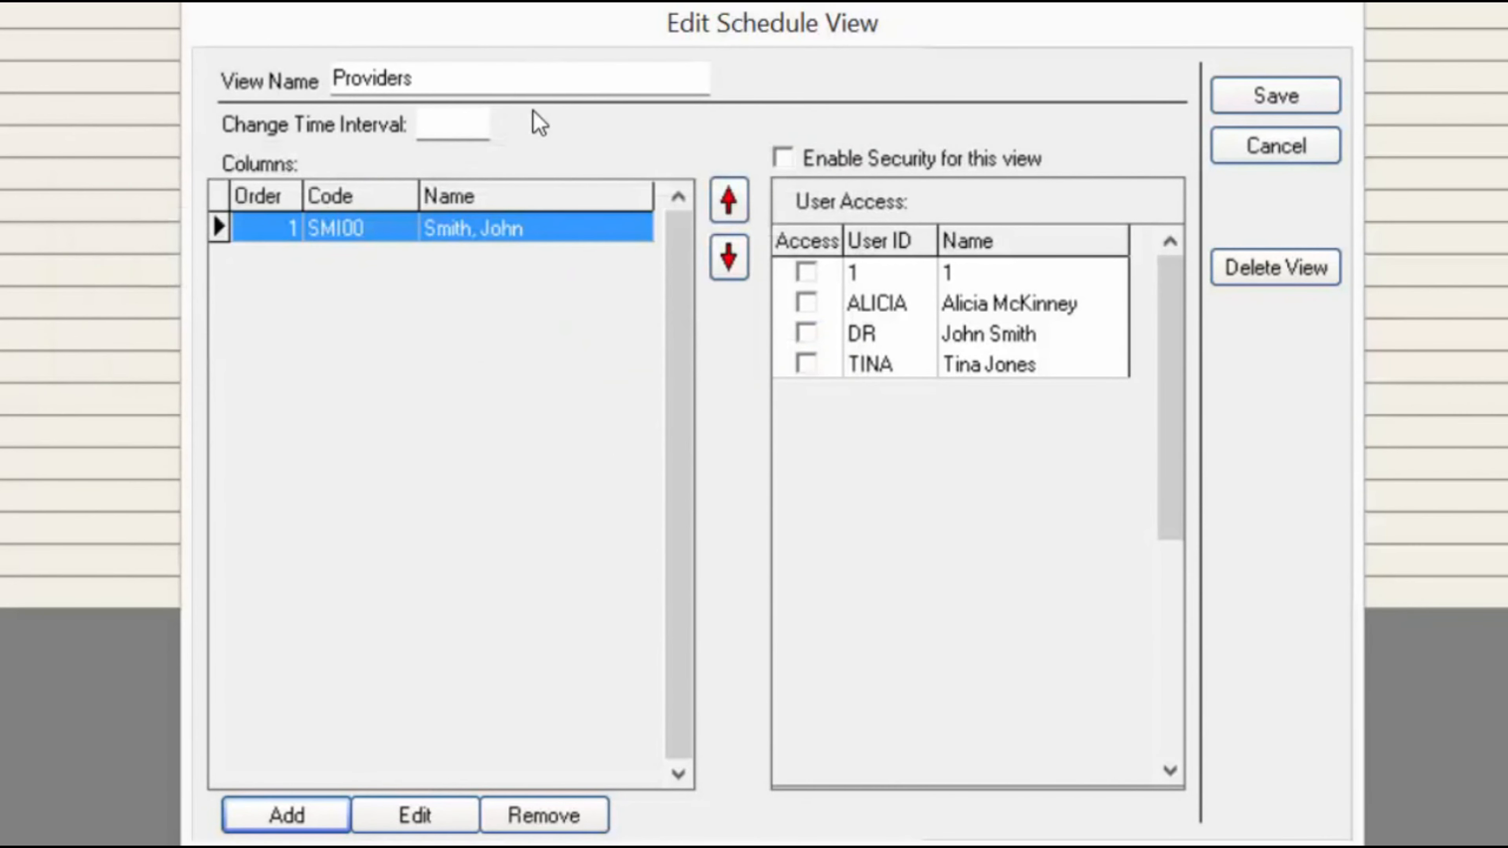
{"action": "left_click", "coordinate": [1274, 96]}
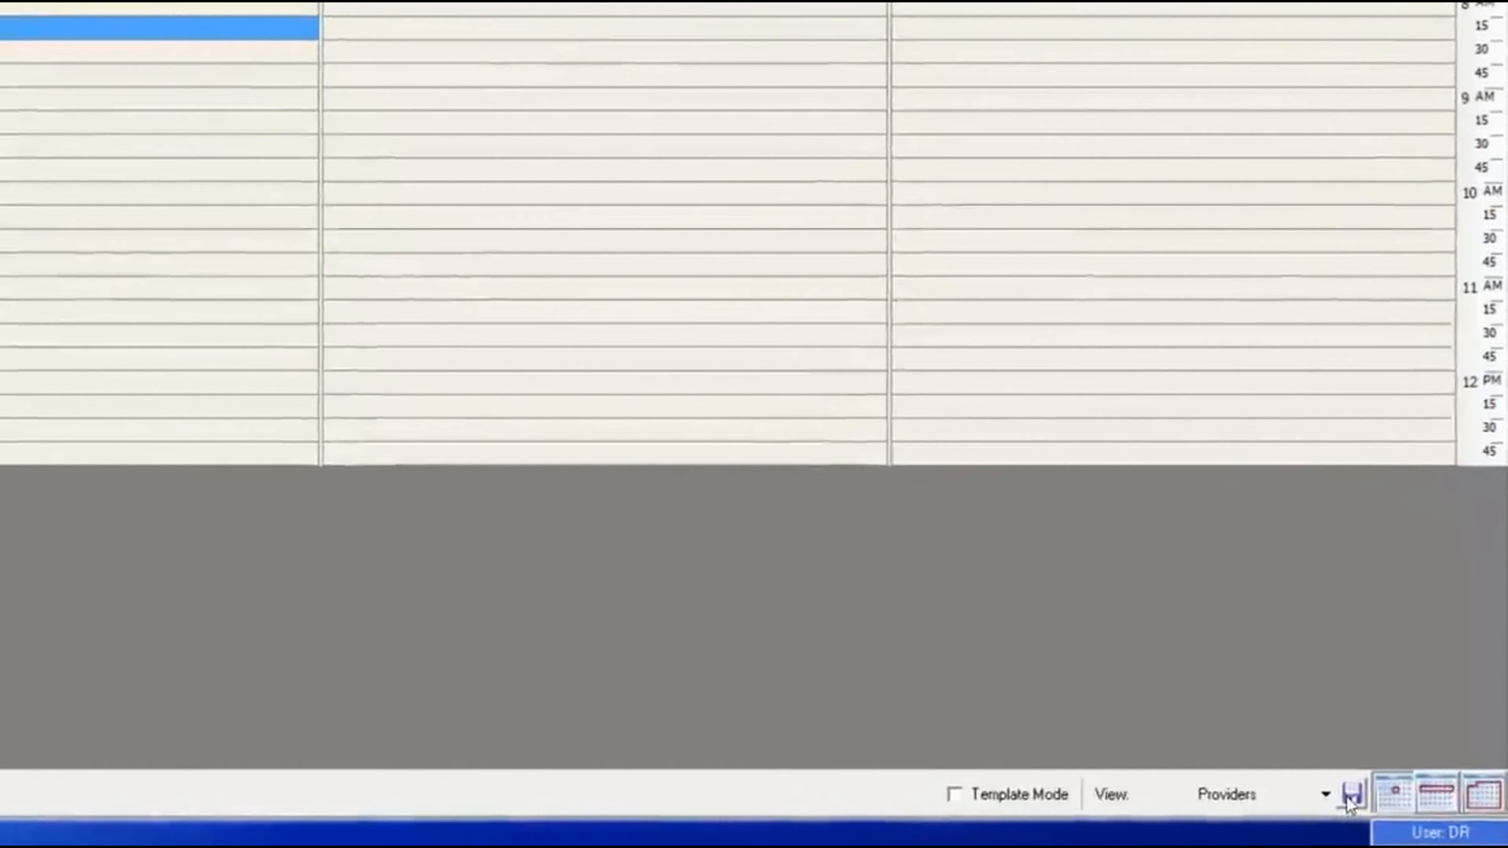
{"action": "left_click", "coordinate": [1292, 785]}
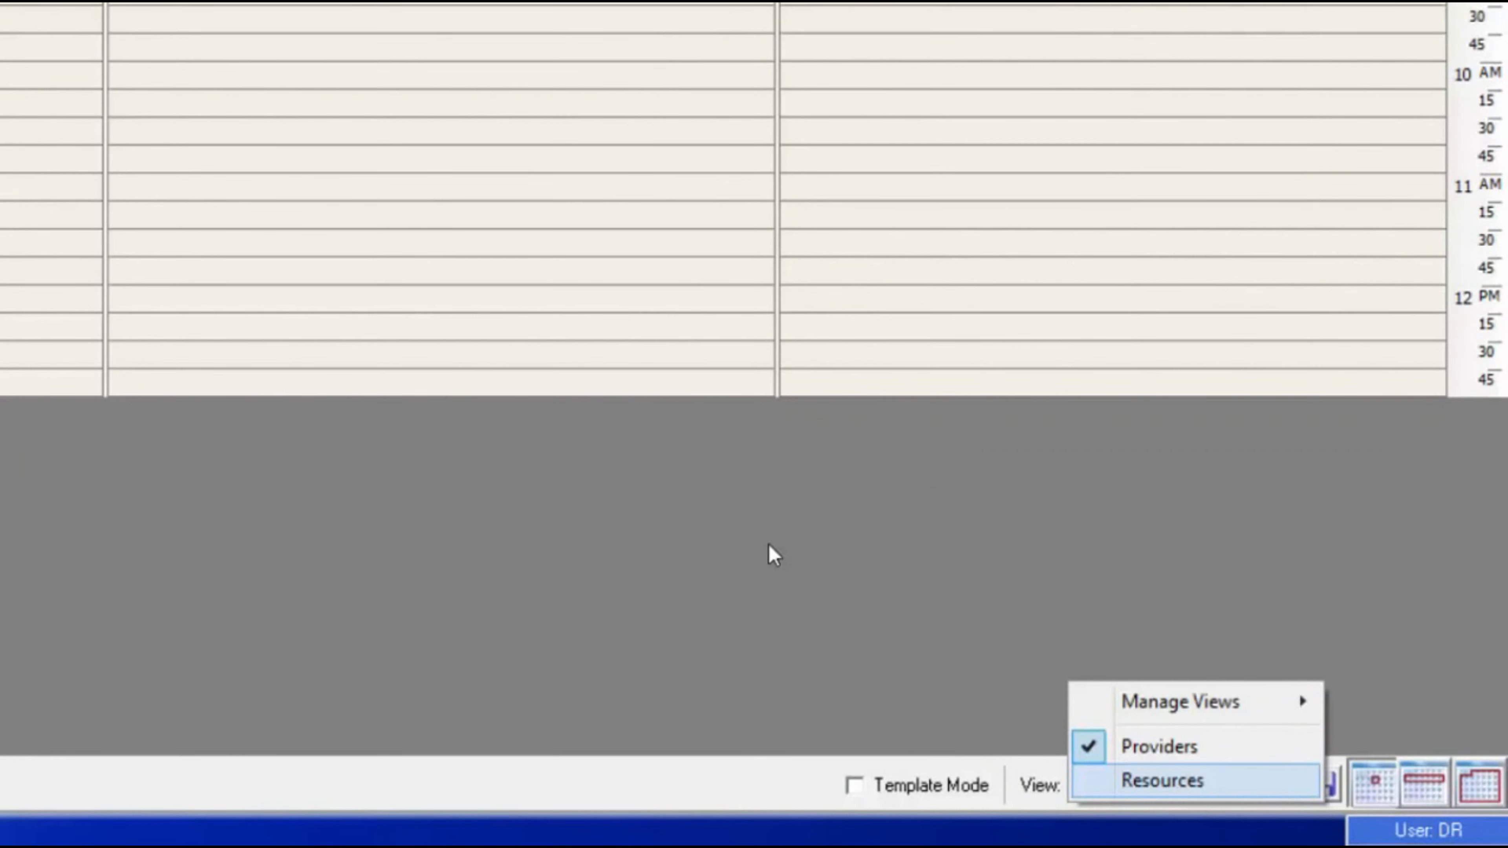
- Switch back to the Resources view, save it as Resources, and show the 10/29/2015 Payment List
{"action": "left_click", "coordinate": [1178, 790]}
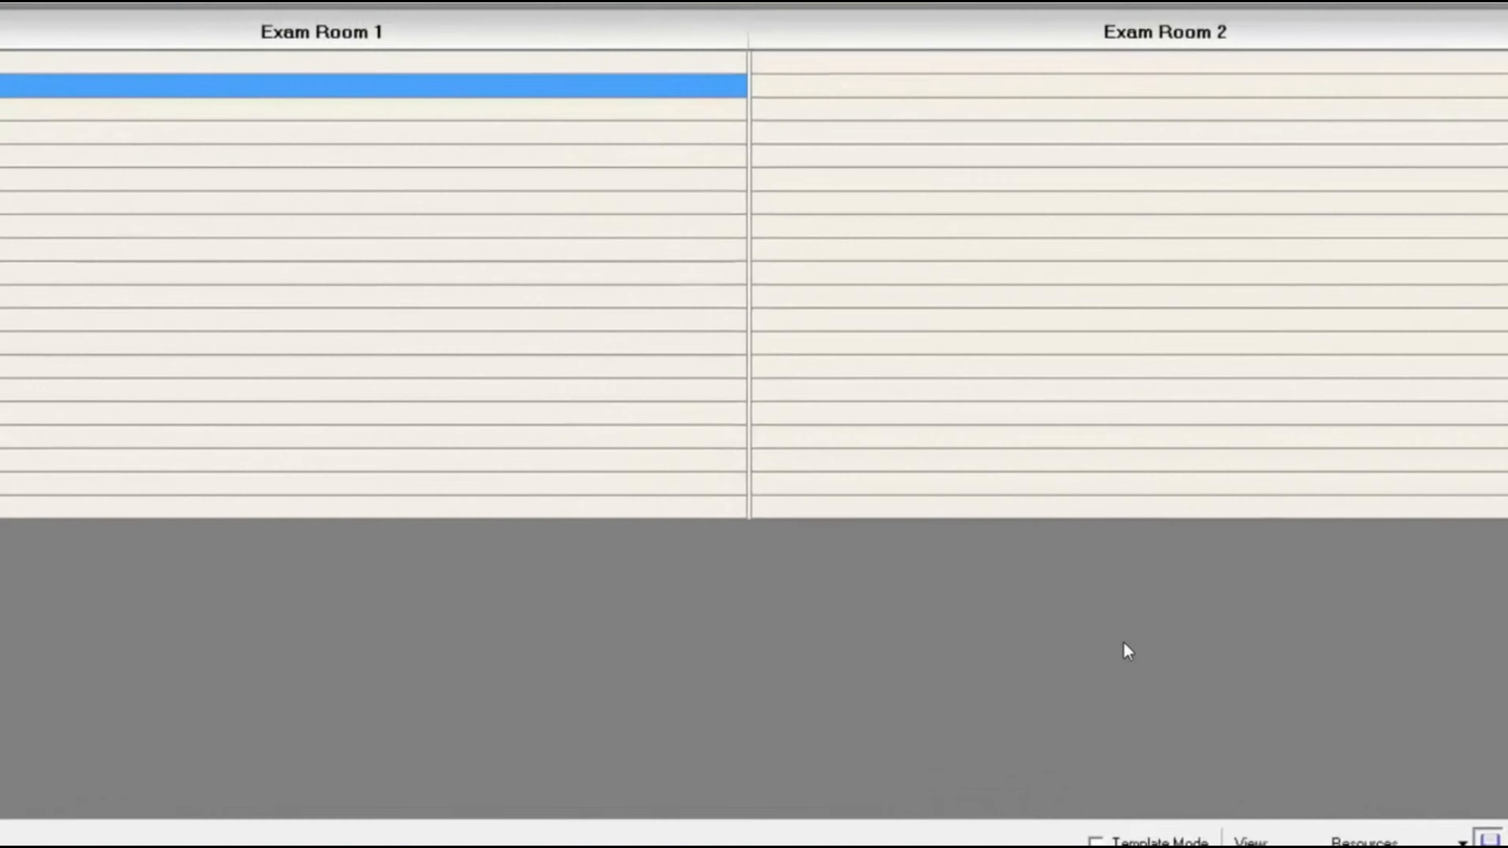
{"action": "left_click", "coordinate": [1489, 839]}
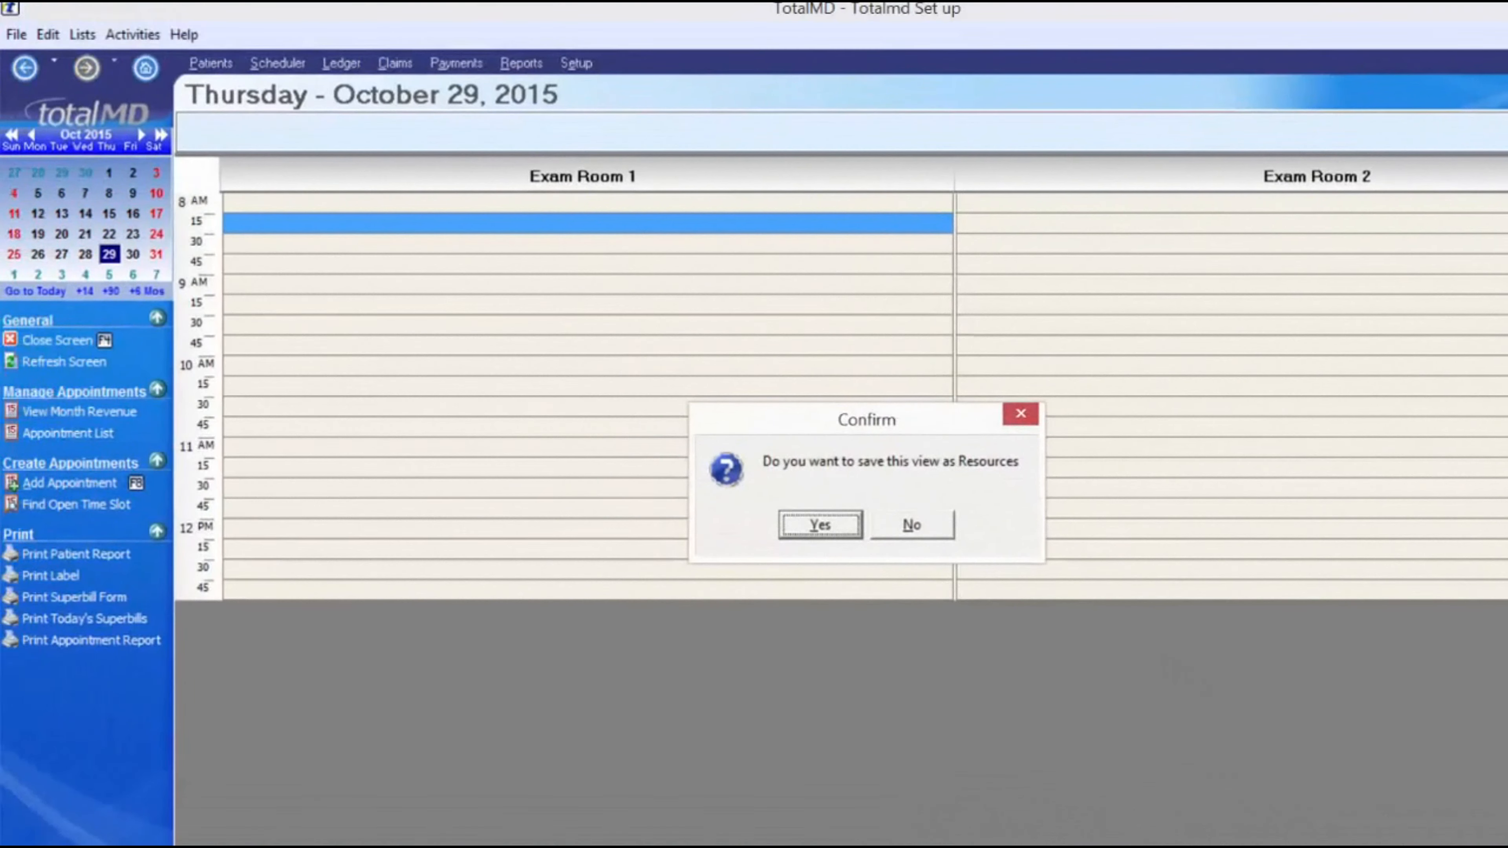
{"action": "left_click", "coordinate": [820, 525]}
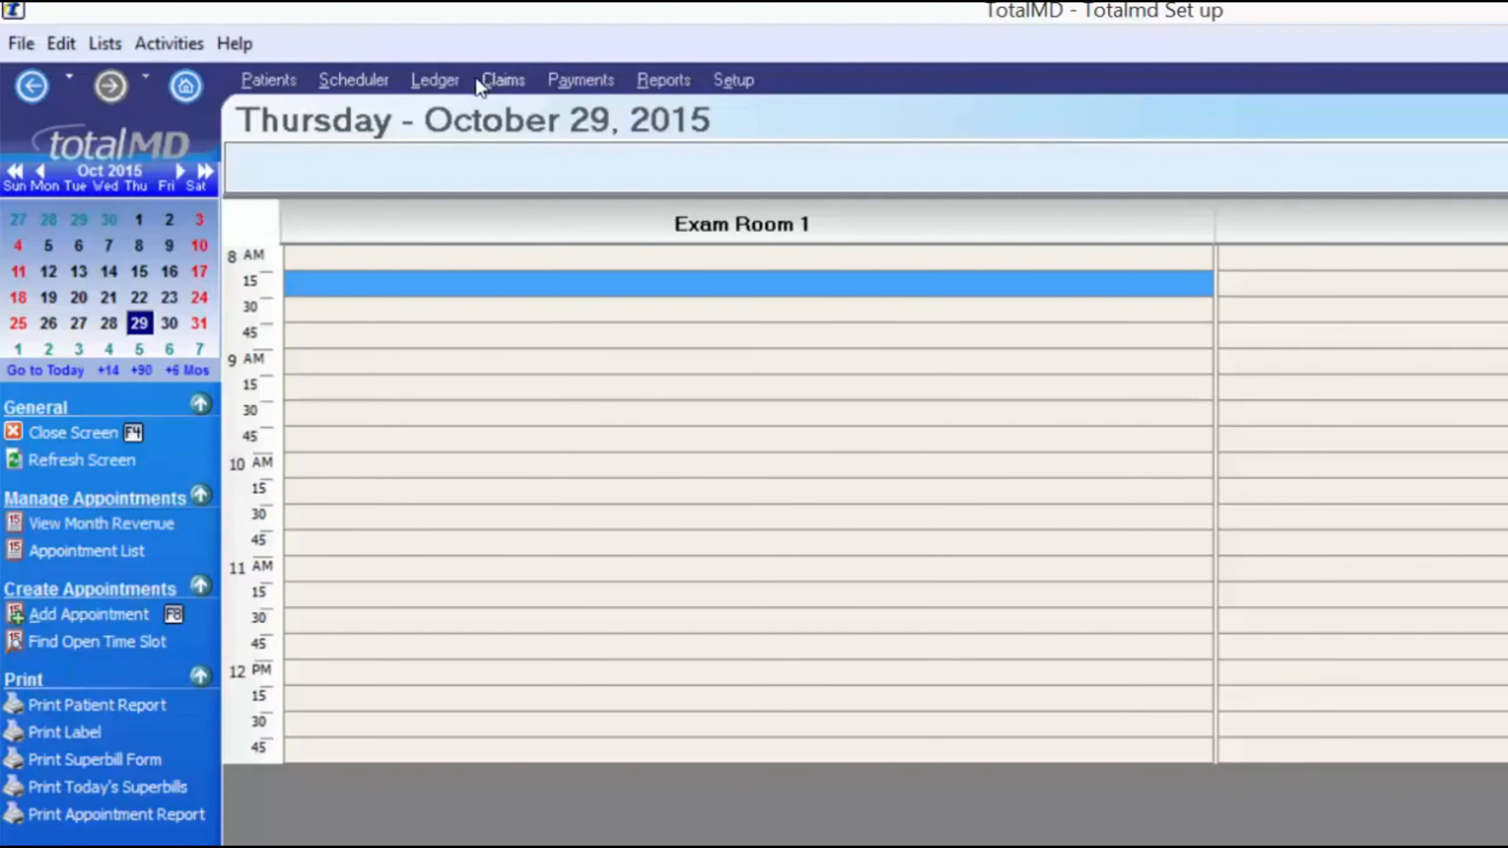
{"action": "left_click", "coordinate": [578, 81]}
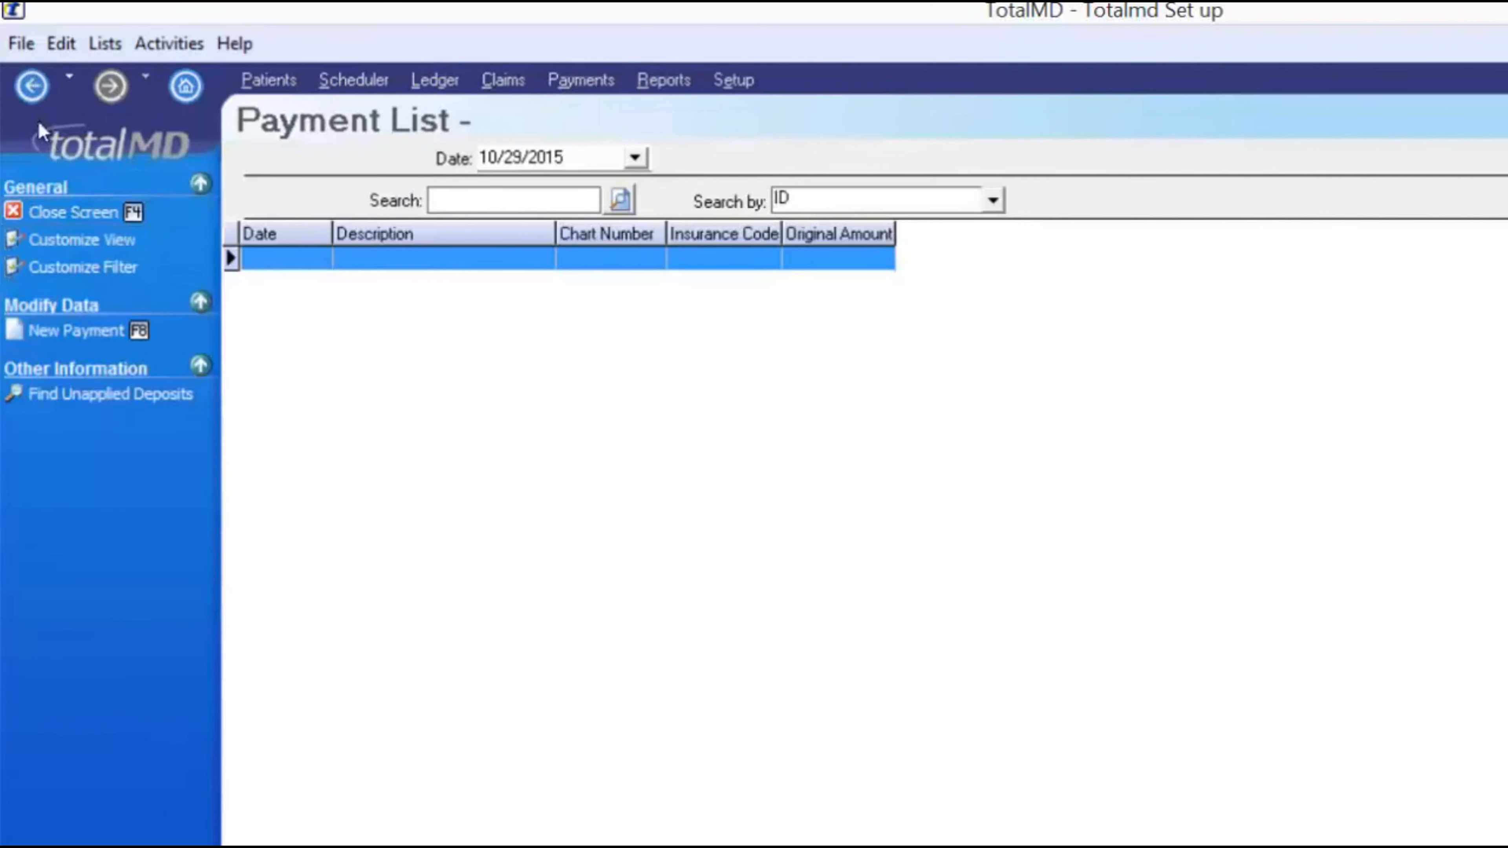
- Return to the October 29 schedule, bookmark the Scheduler, and select Exam Room 1's 9:00 AM slot
{"action": "left_click", "coordinate": [31, 87]}
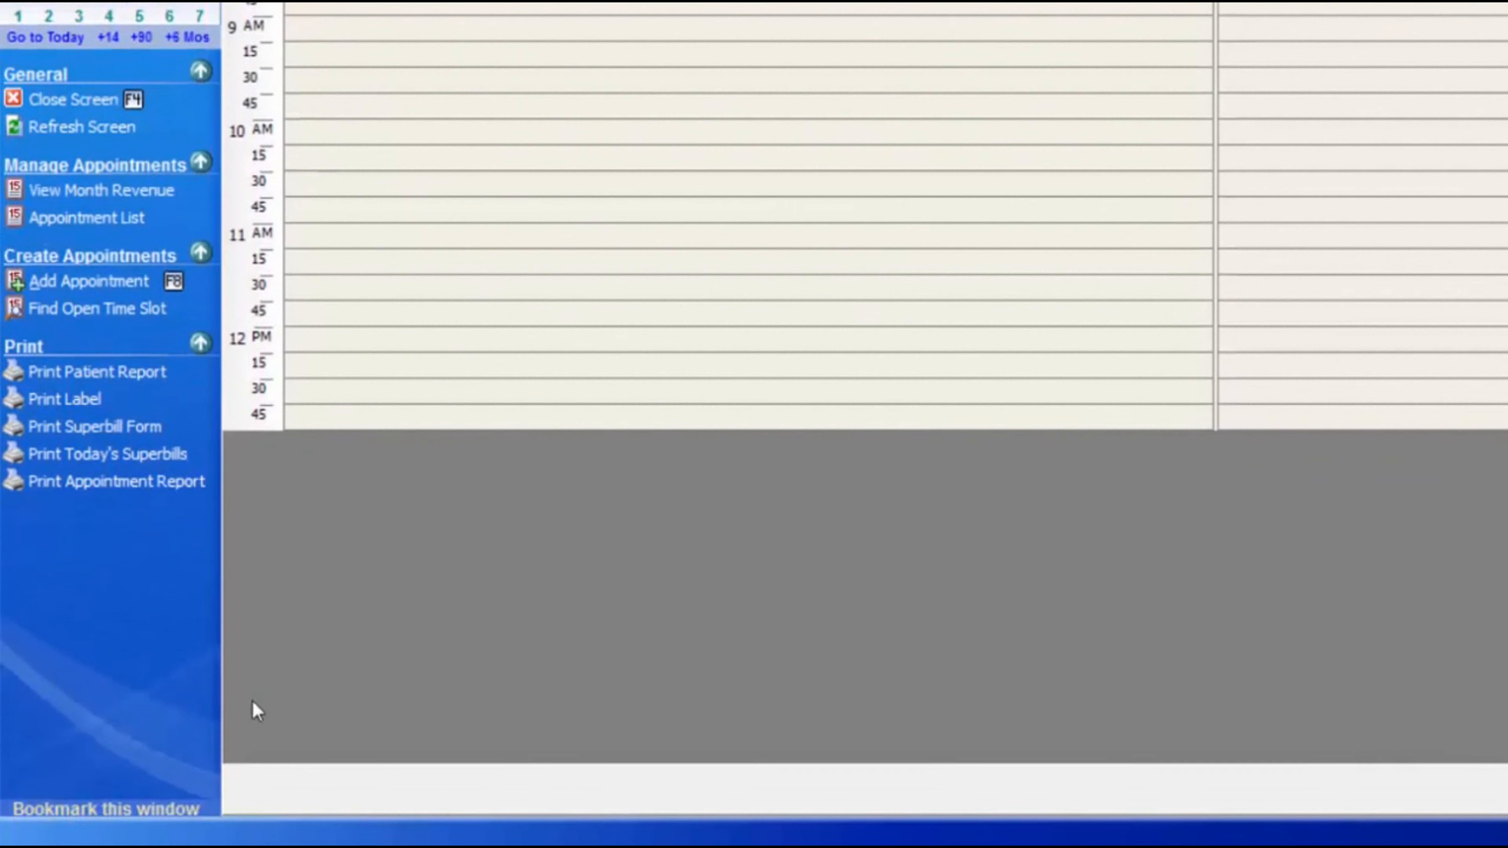
{"action": "left_click", "coordinate": [112, 809]}
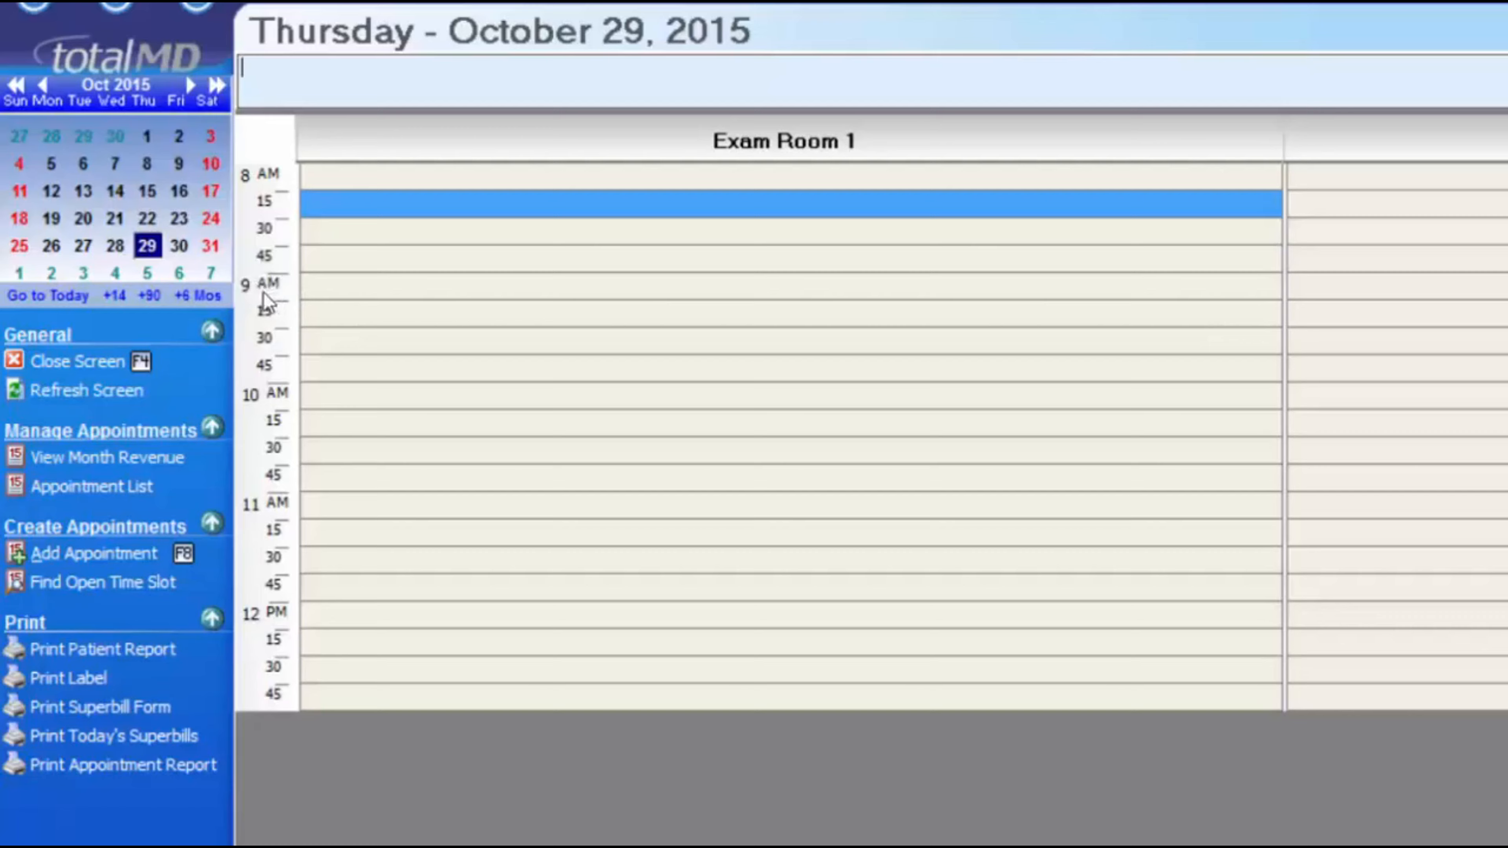
{"action": "left_click", "coordinate": [341, 289]}
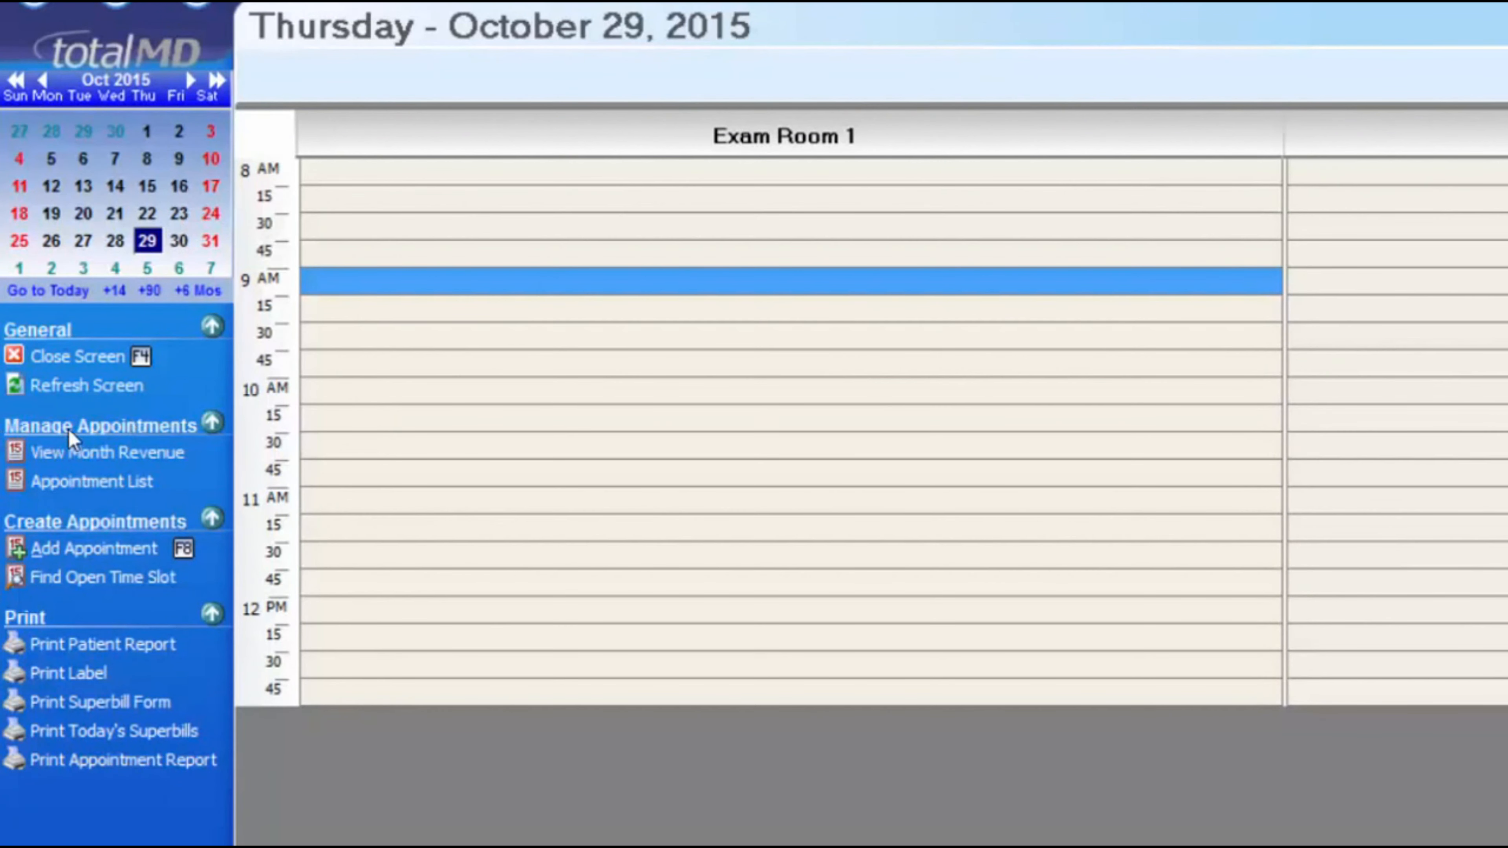
- In the Month Revenue calendar, base revenue on posted charges and select Friday, October 30
{"action": "left_click", "coordinate": [107, 457]}
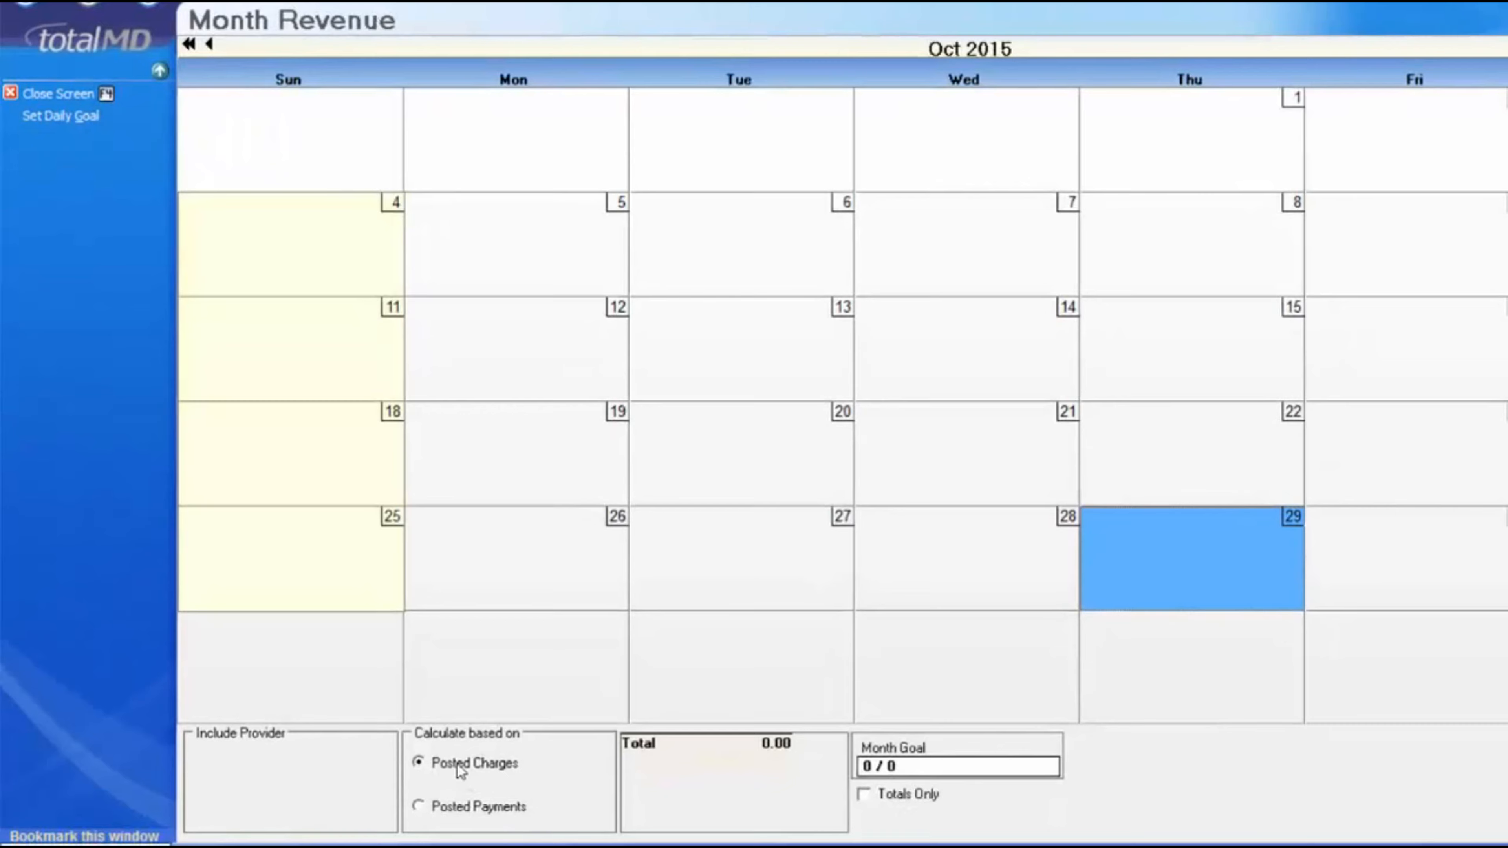
{"action": "left_click", "coordinate": [417, 807]}
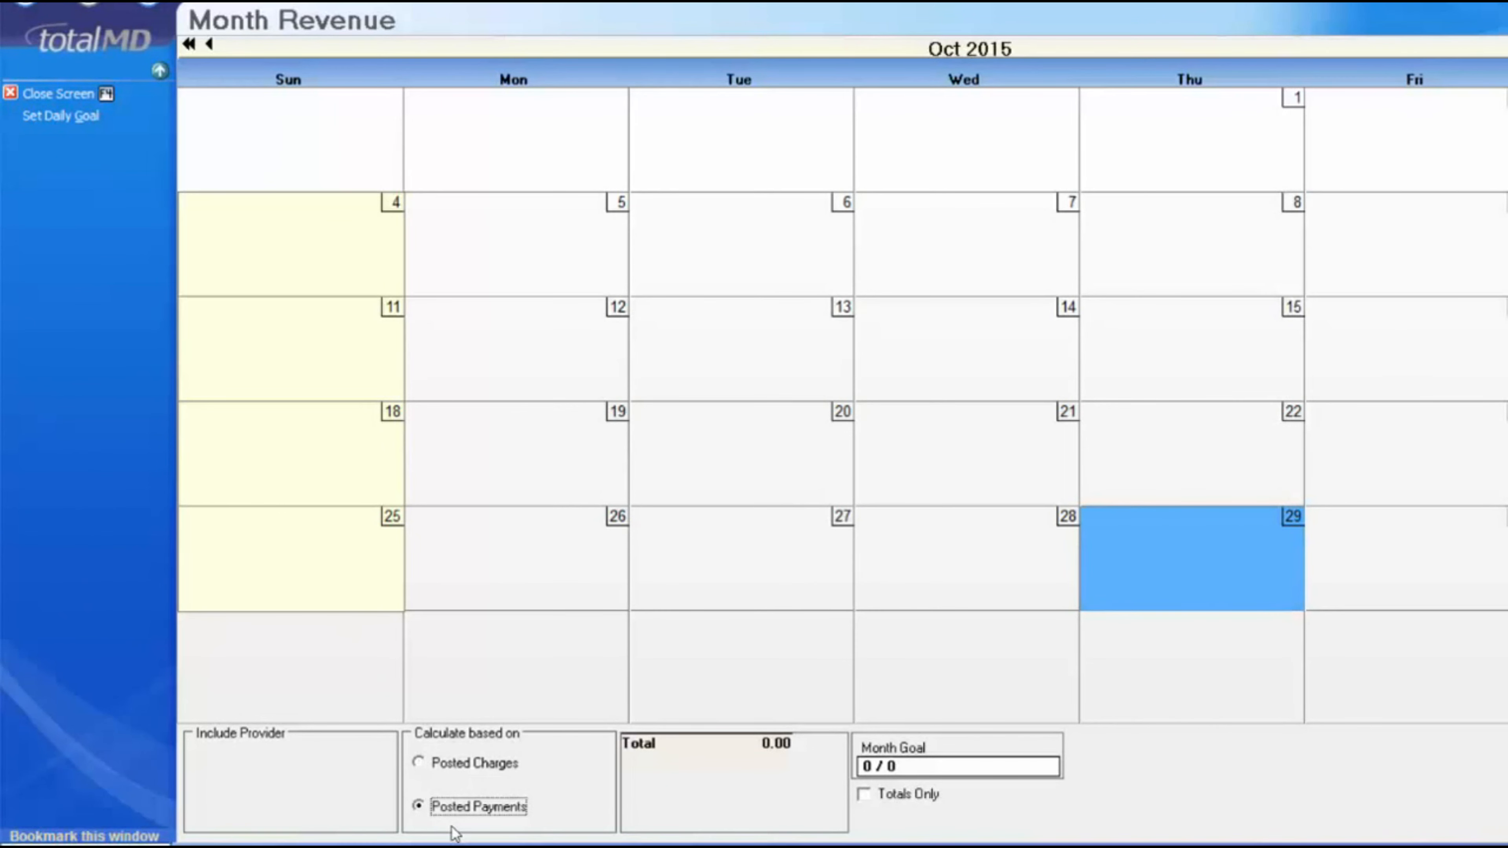
{"action": "left_click", "coordinate": [446, 765]}
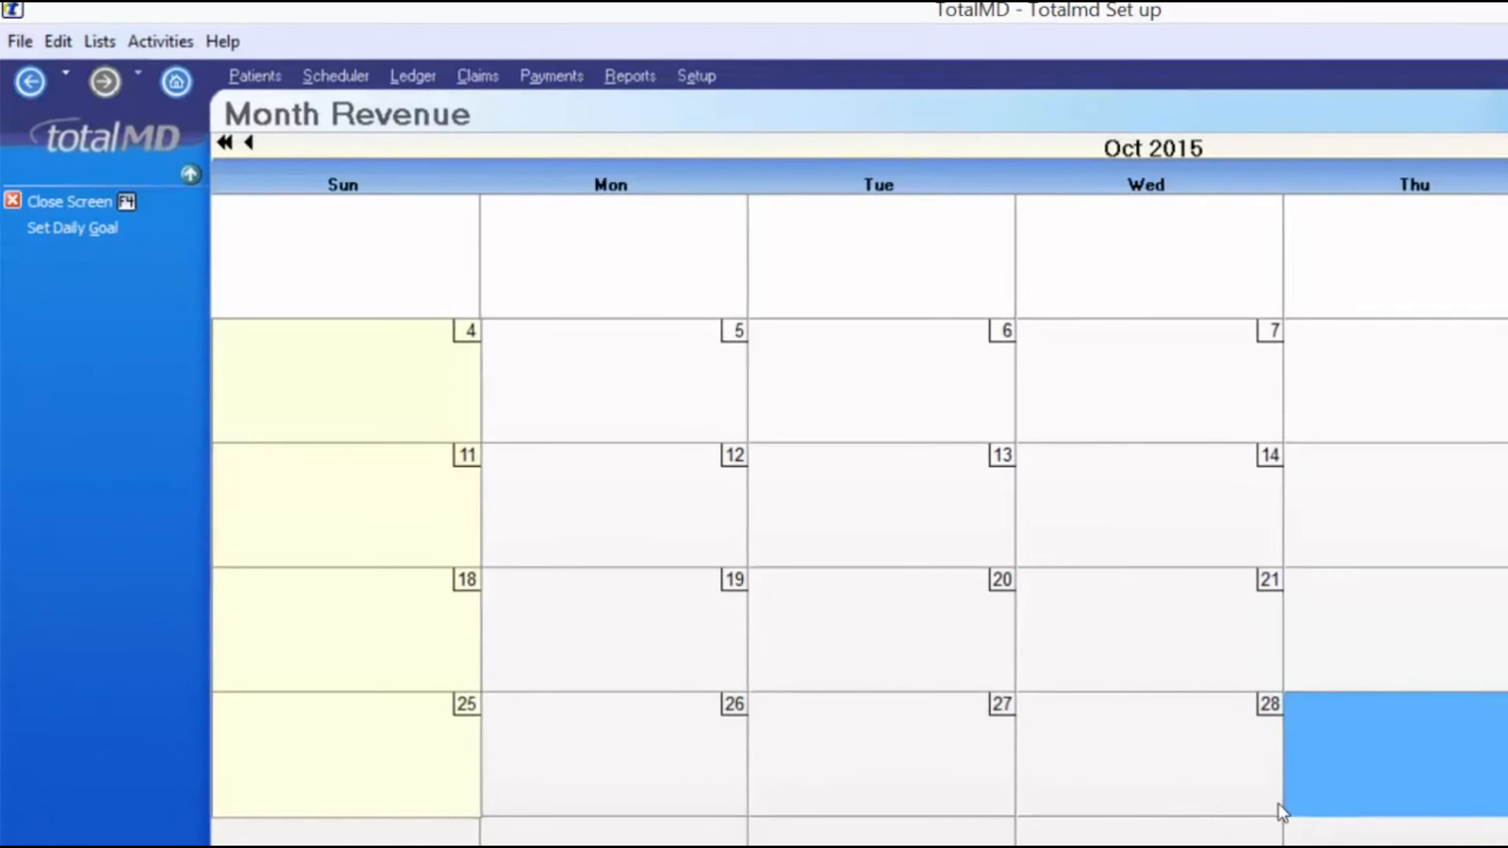
{"action": "left_click", "coordinate": [1437, 674]}
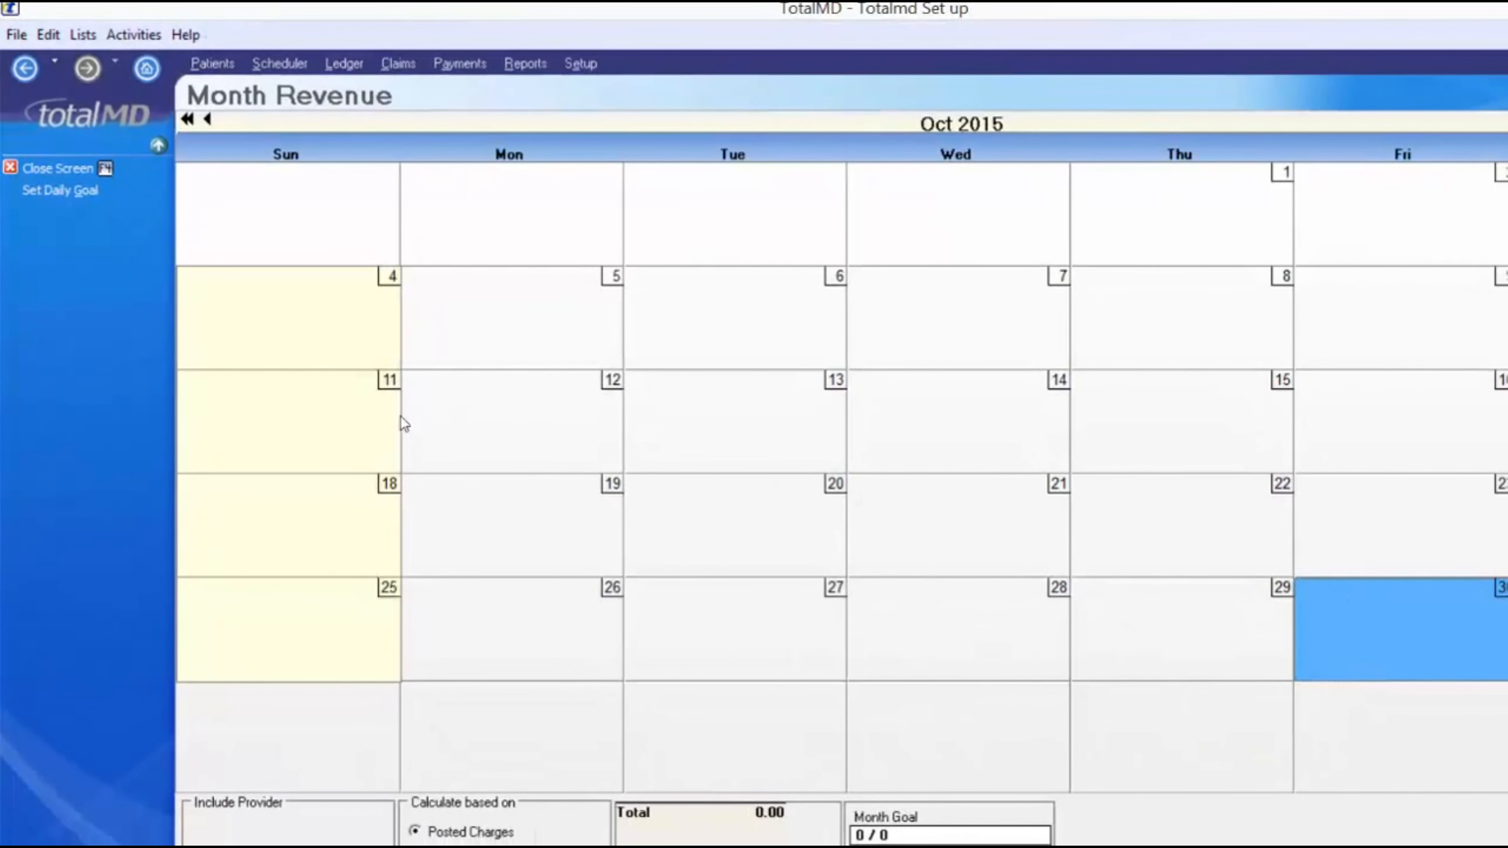
- Save October 30's daily goals of 3000 charges and 3000 payments, then go back to October
{"action": "left_click", "coordinate": [55, 190]}
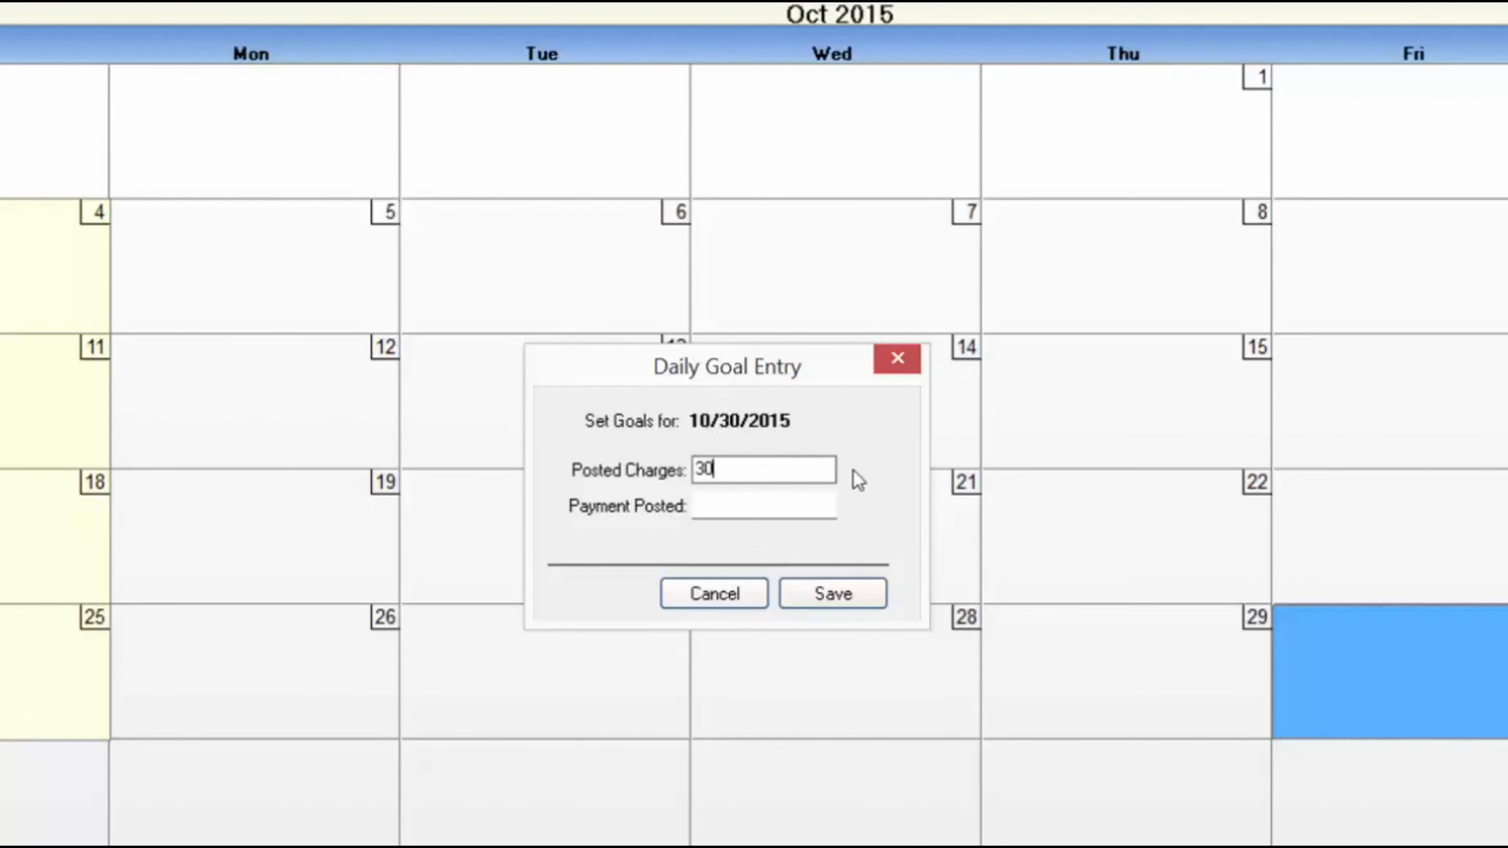
{"action": "key", "text": "Tab"}
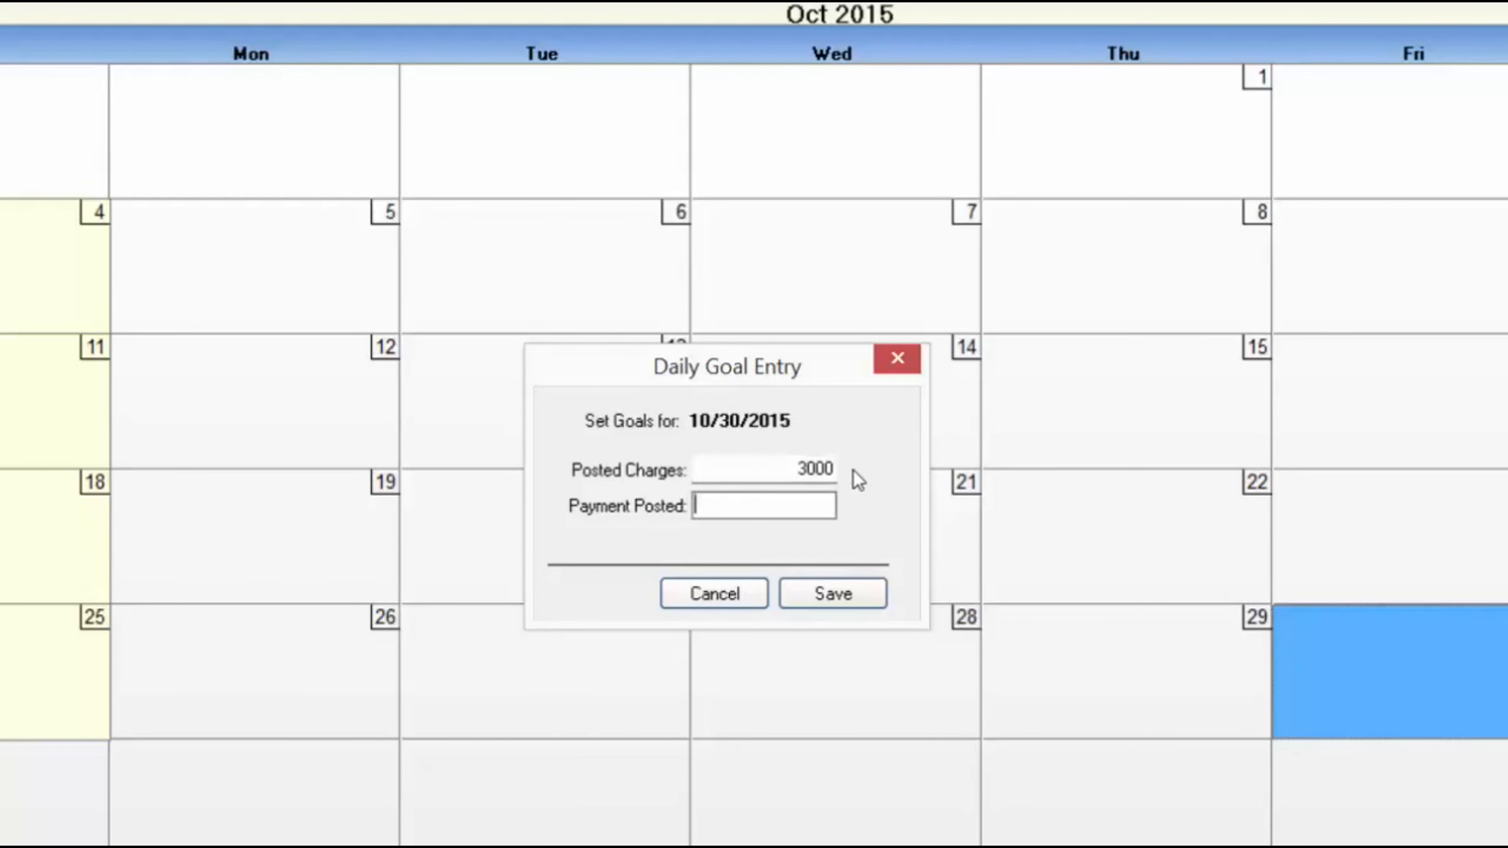
{"action": "type", "text": "3000"}
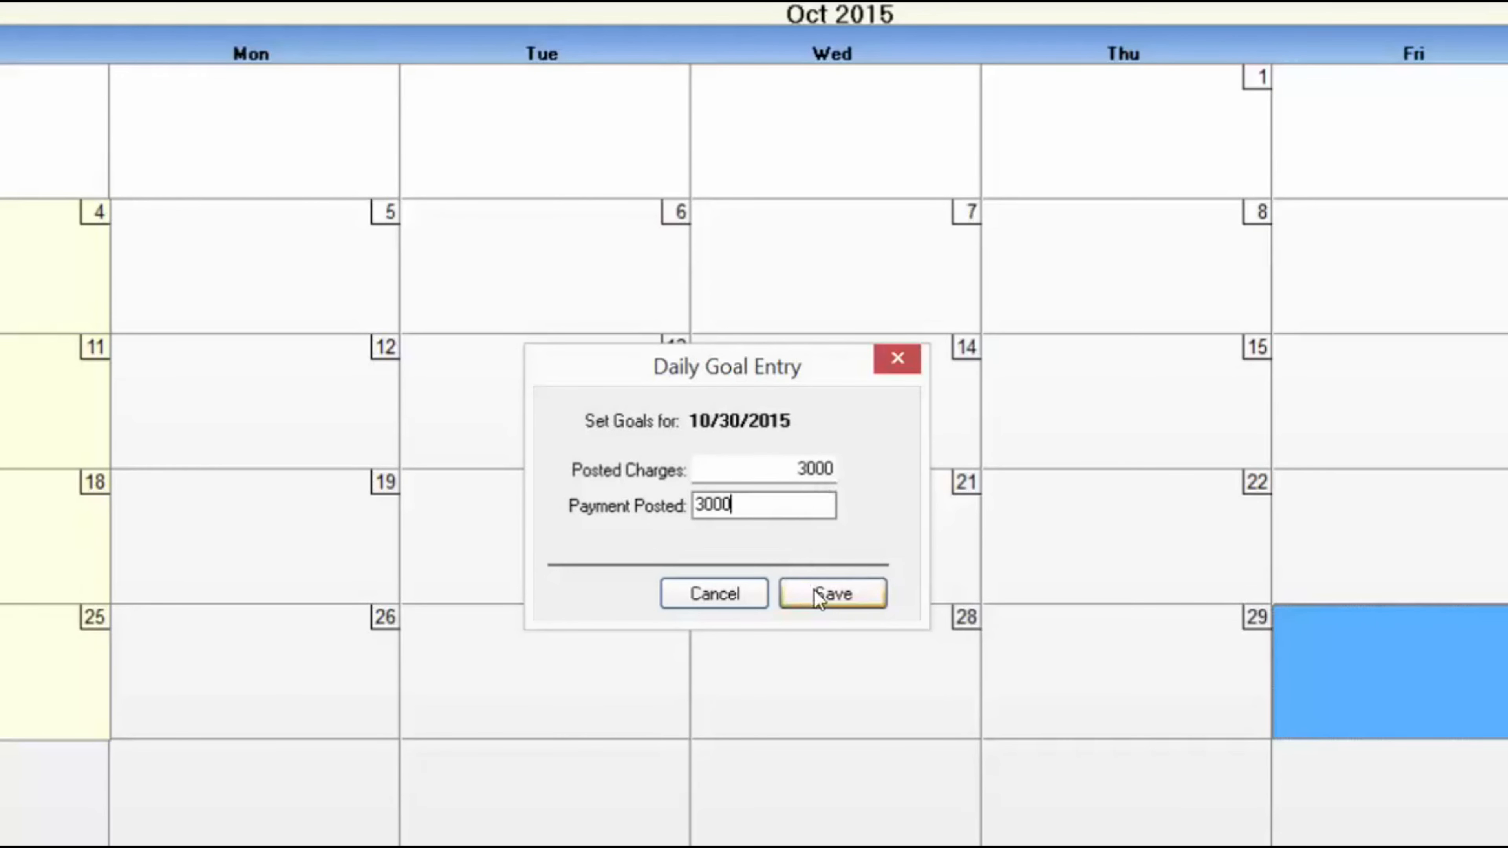
{"action": "left_click", "coordinate": [830, 593]}
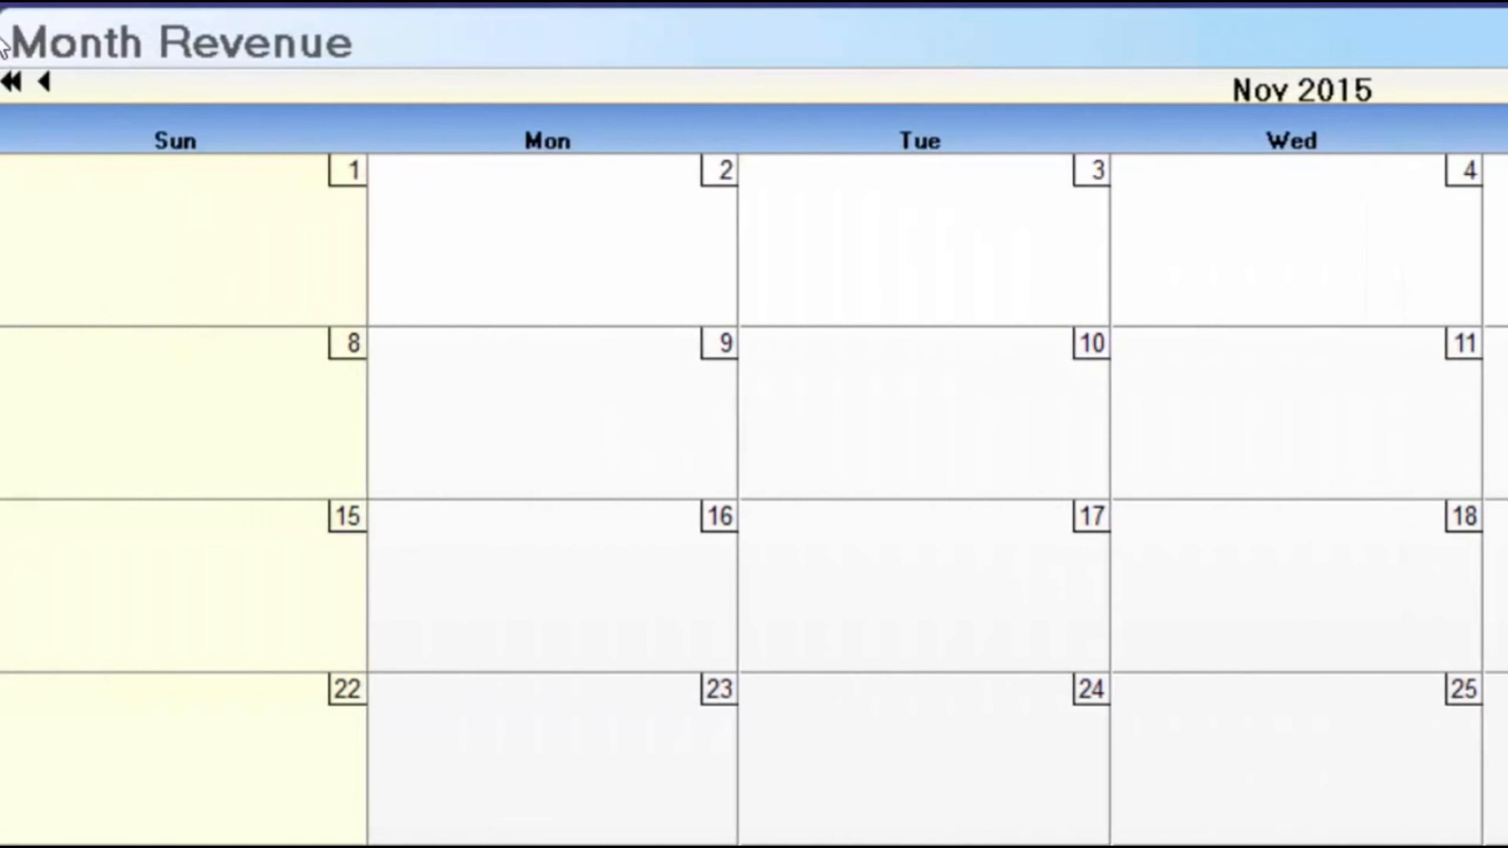
{"action": "left_click", "coordinate": [43, 80]}
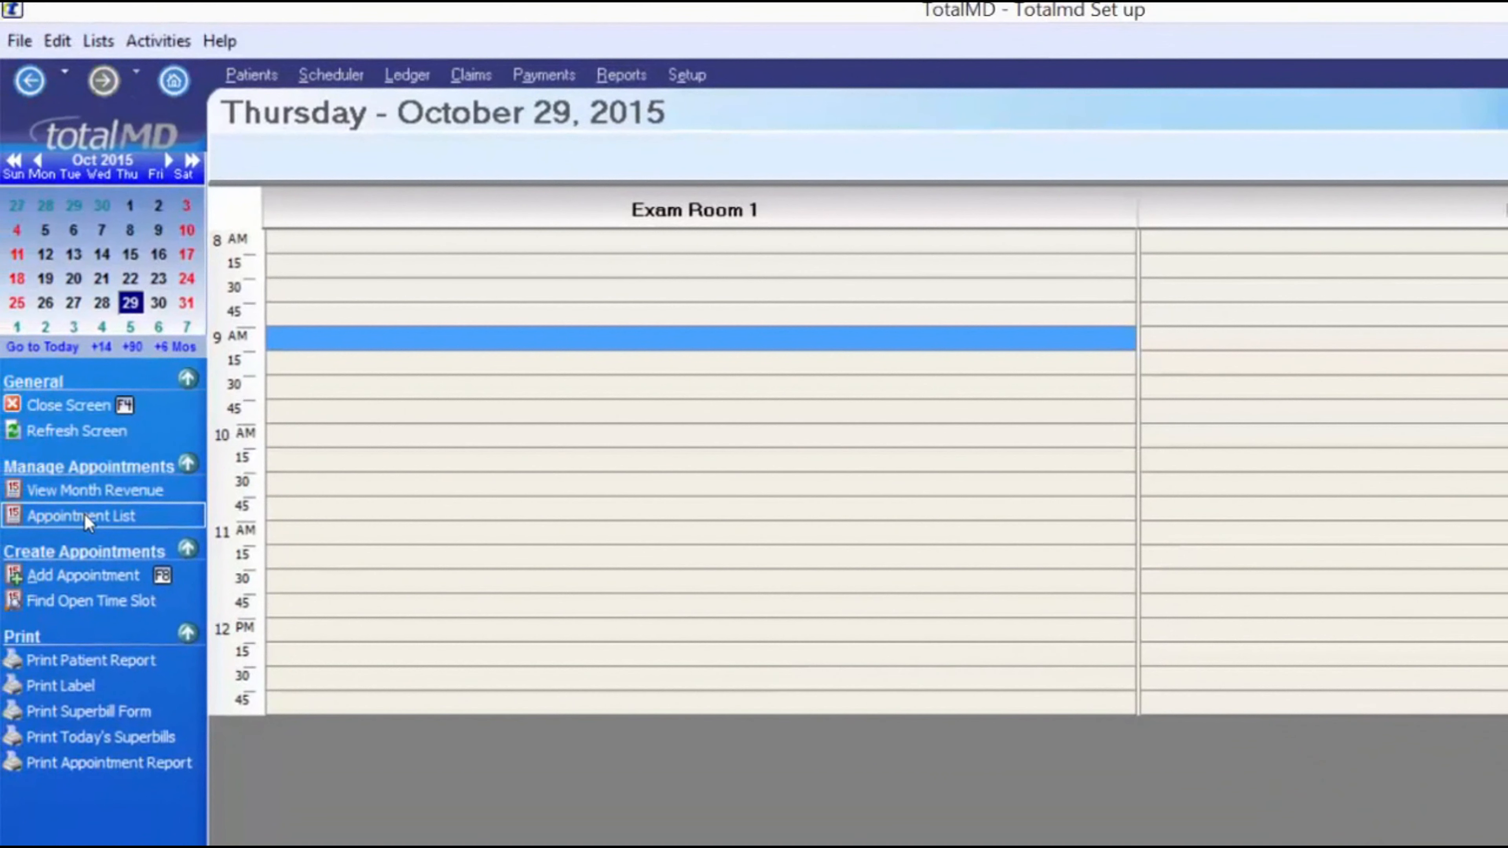
- Show the 10/29/2015 Appointment List searched by ID and bring up its Customize Filter field choices
{"action": "left_click", "coordinate": [83, 515]}
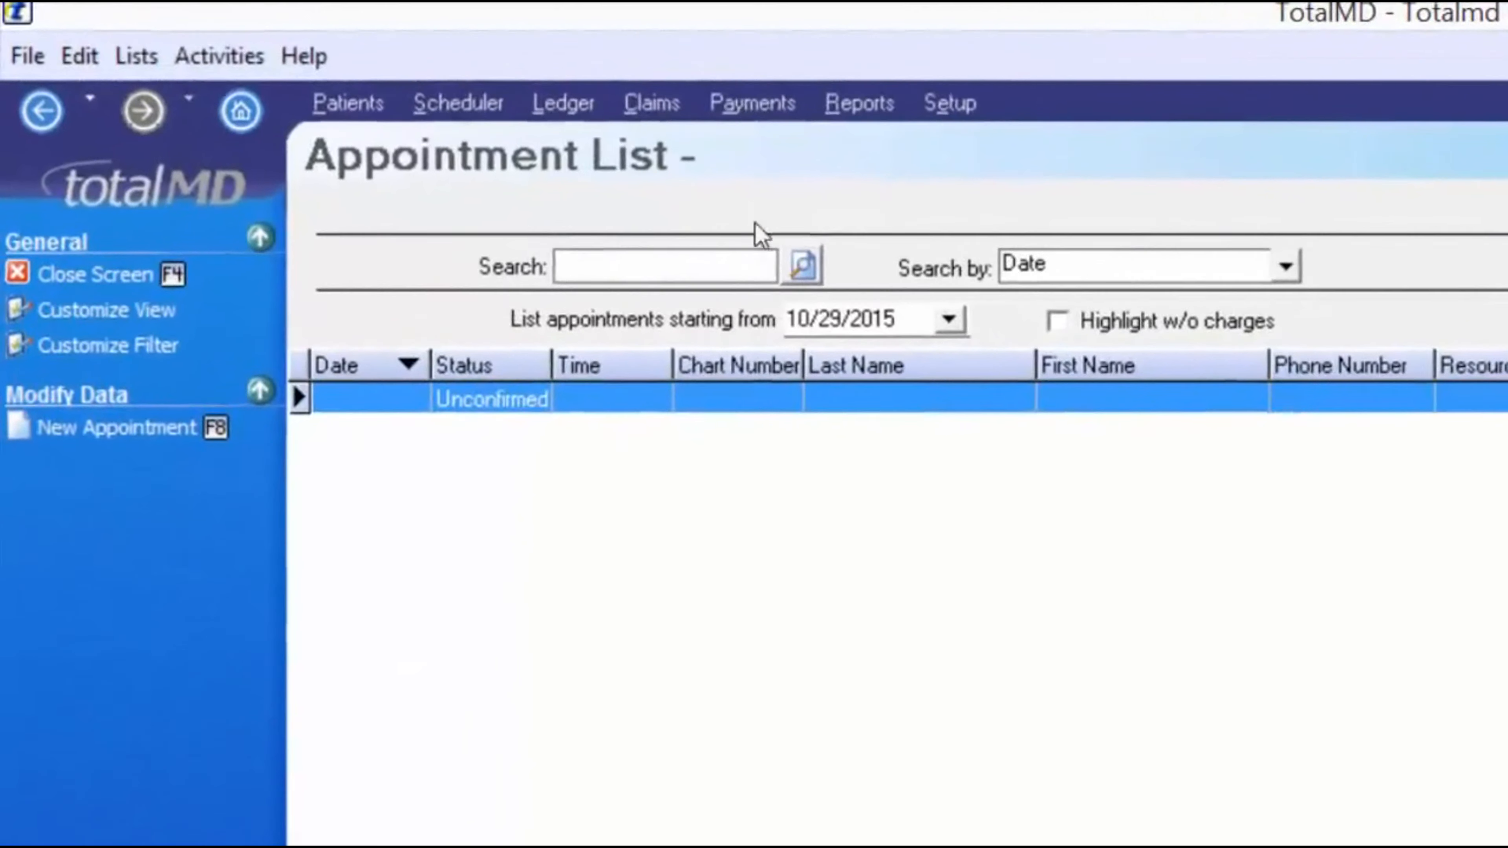
{"action": "left_click", "coordinate": [1285, 266]}
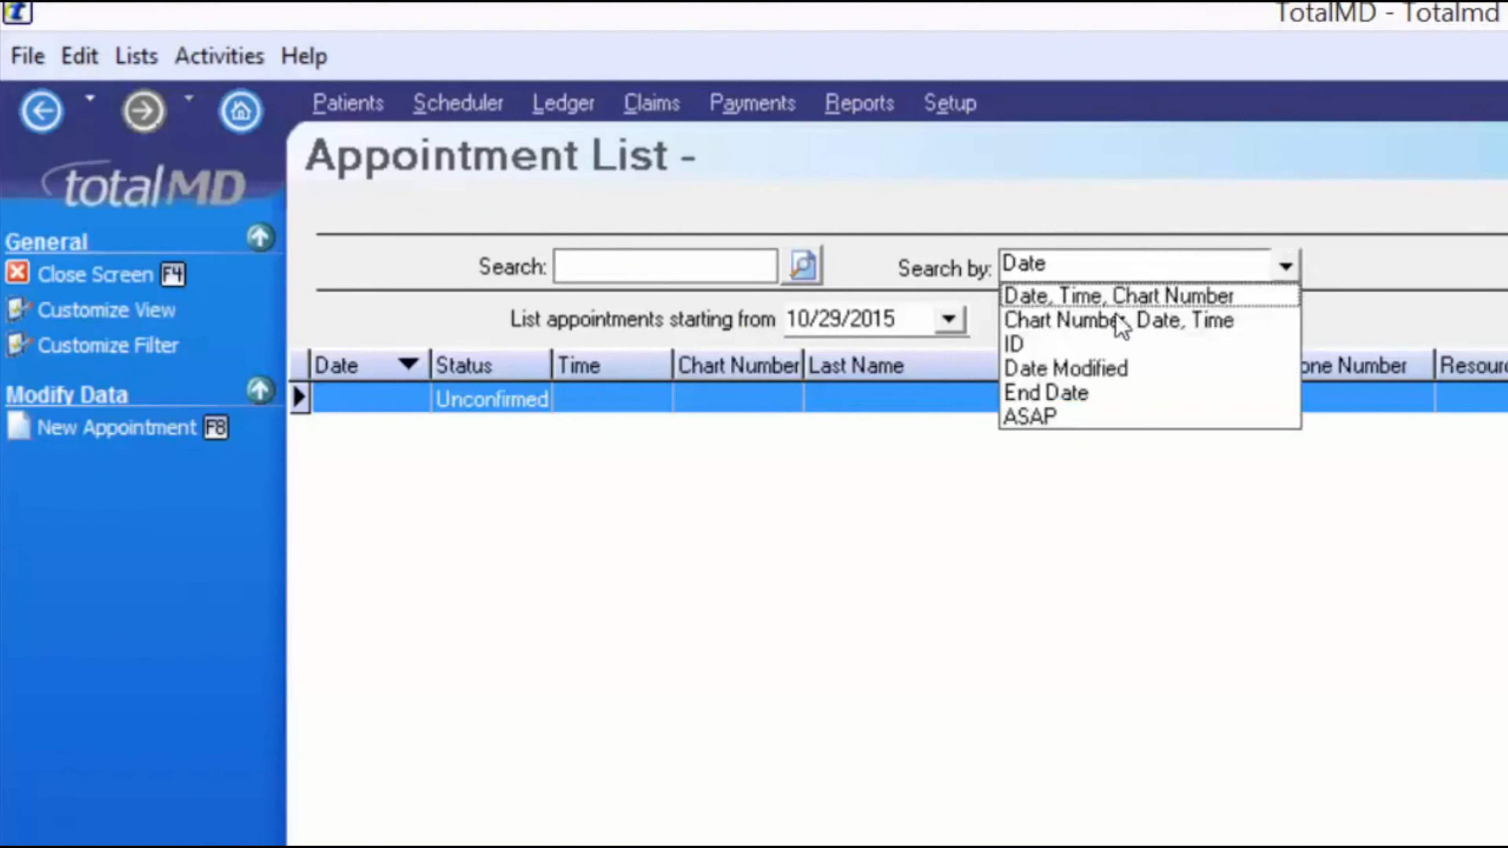
{"action": "left_click", "coordinate": [1122, 324]}
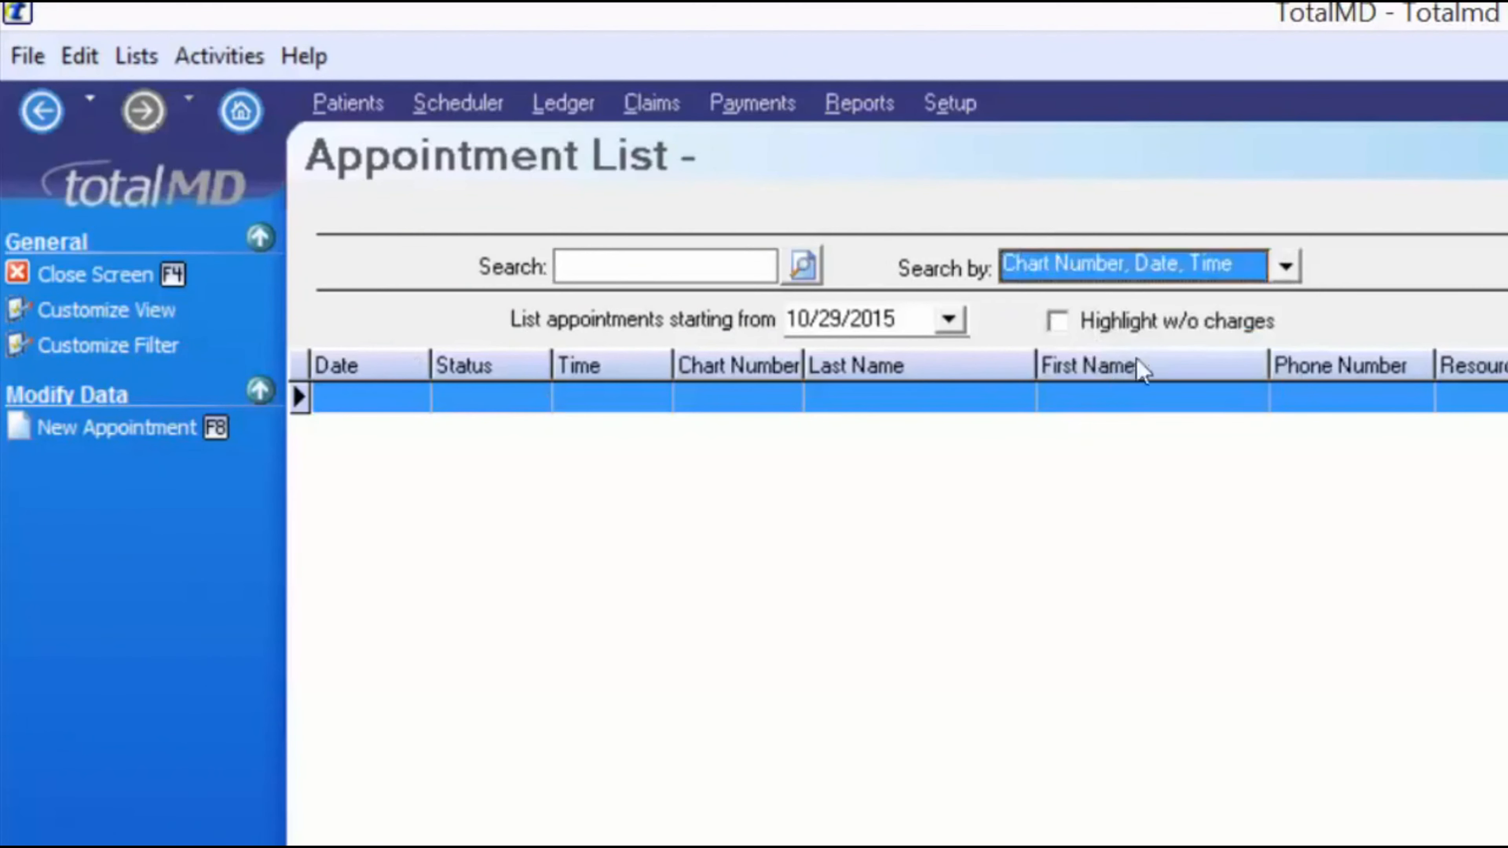
{"action": "left_click", "coordinate": [1279, 262]}
{"action": "left_click", "coordinate": [1069, 297]}
{"action": "left_click", "coordinate": [1128, 265]}
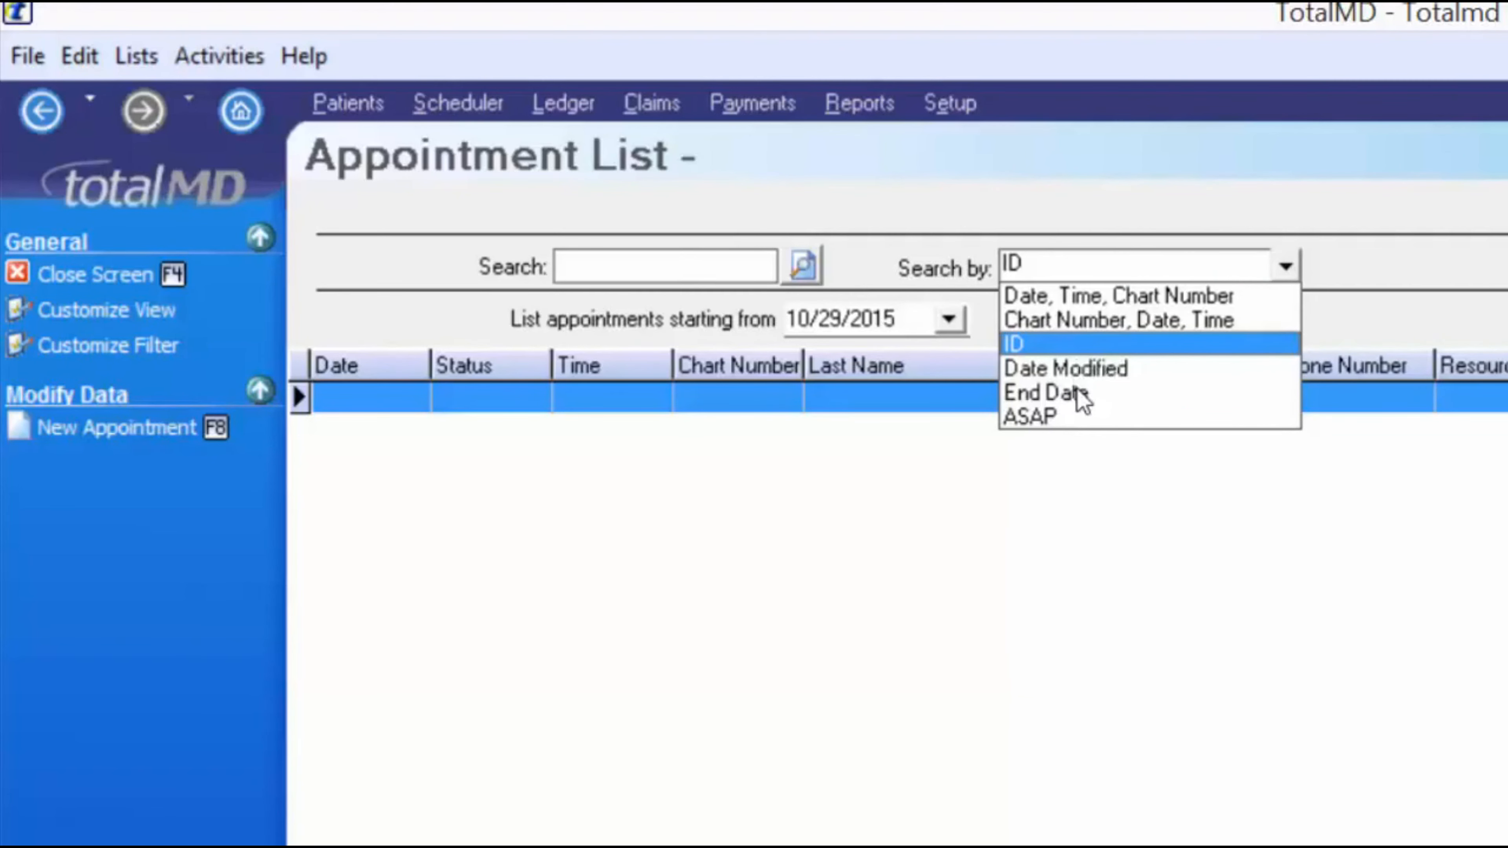
{"action": "left_click", "coordinate": [677, 265]}
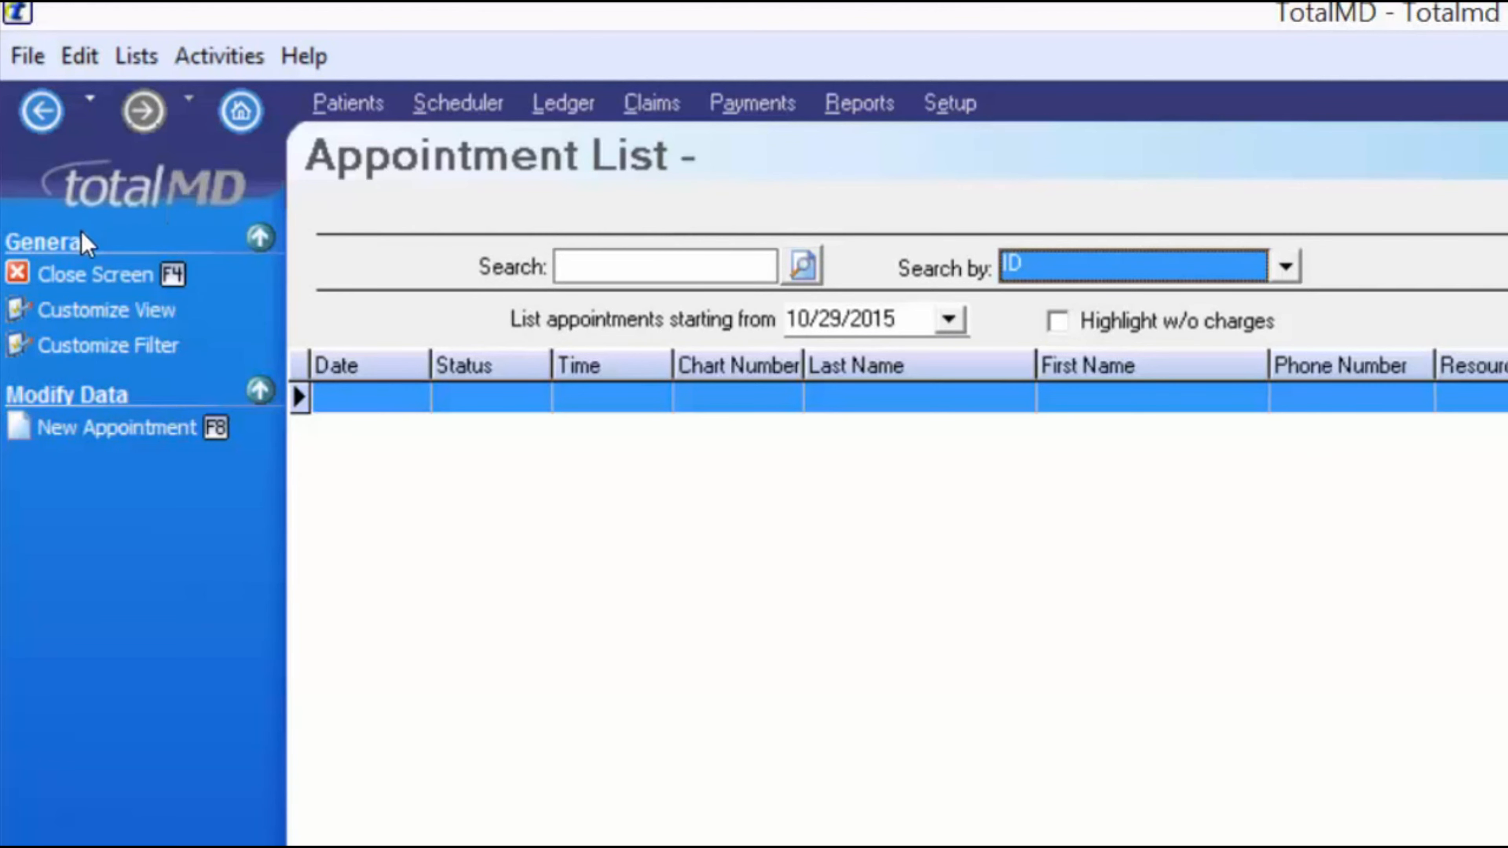
{"action": "left_click", "coordinate": [95, 346]}
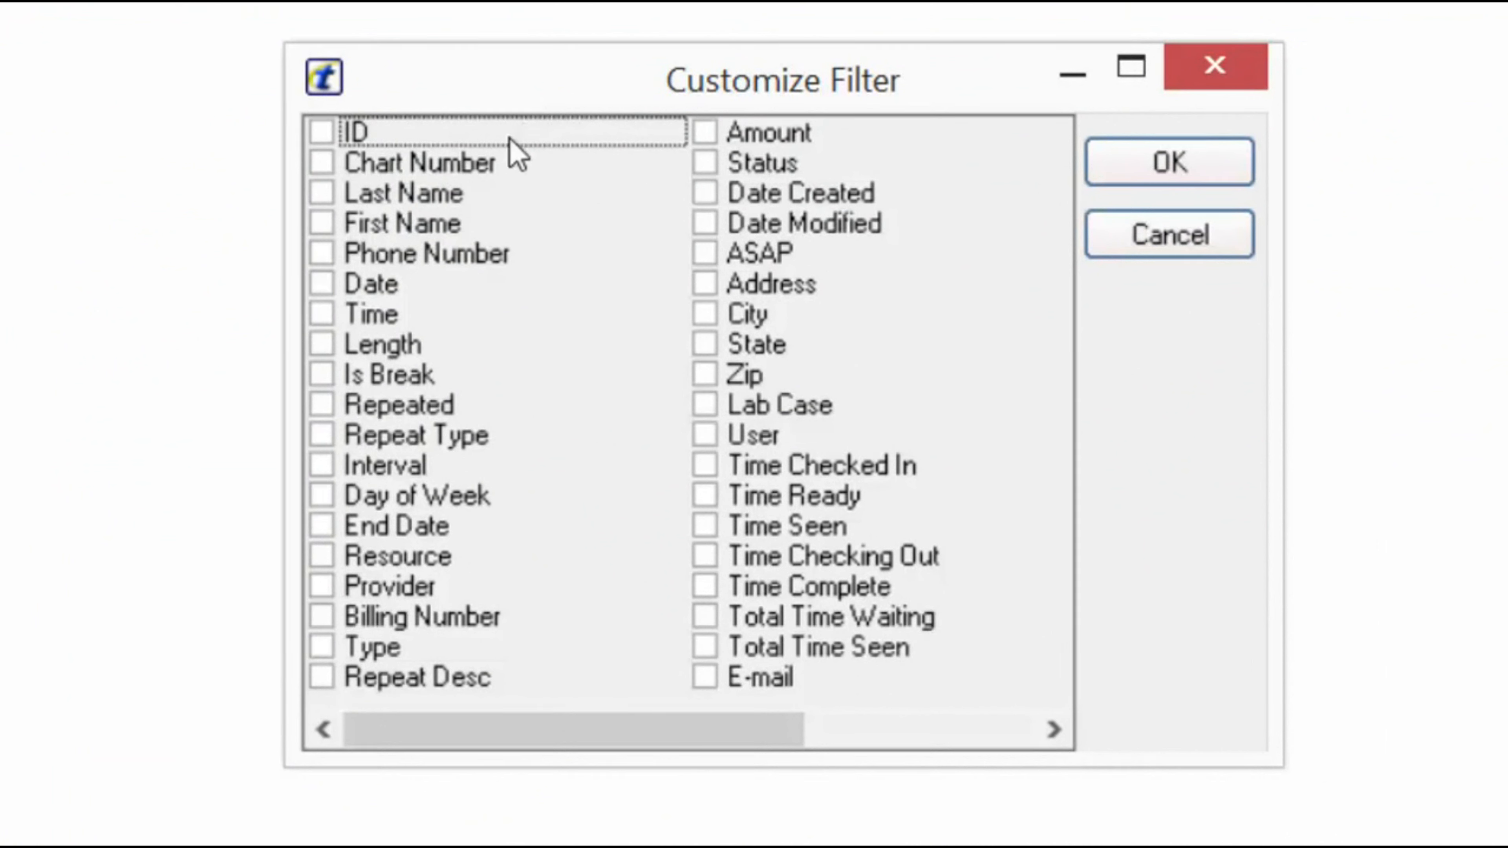
- Add Last Name, First Name, Day of Week, Status and ASAP as appointment list filter fields
{"action": "left_click", "coordinate": [322, 195]}
{"action": "left_click", "coordinate": [321, 224]}
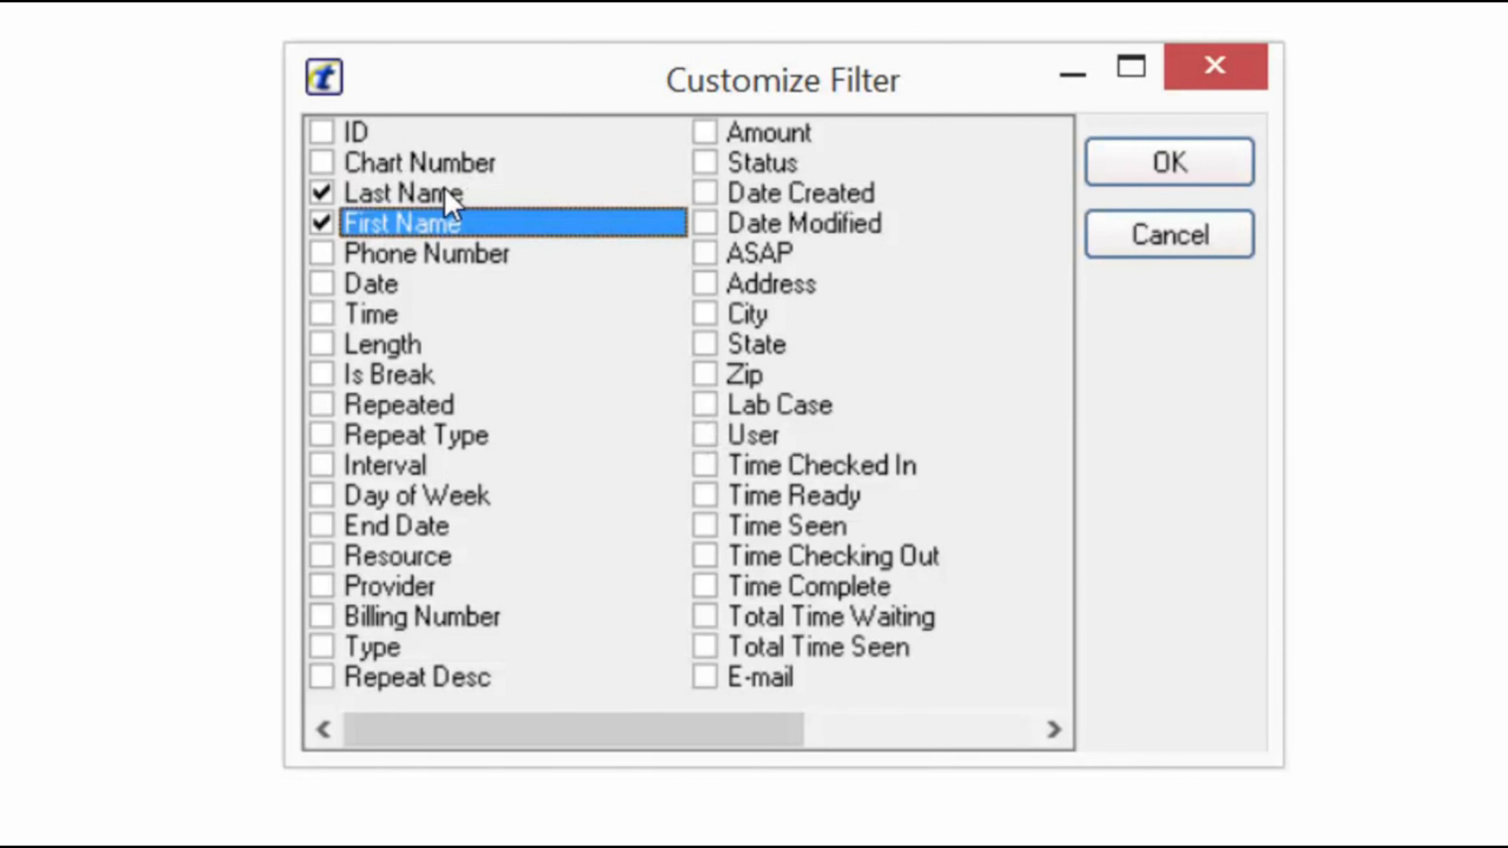
{"action": "left_click", "coordinate": [328, 496]}
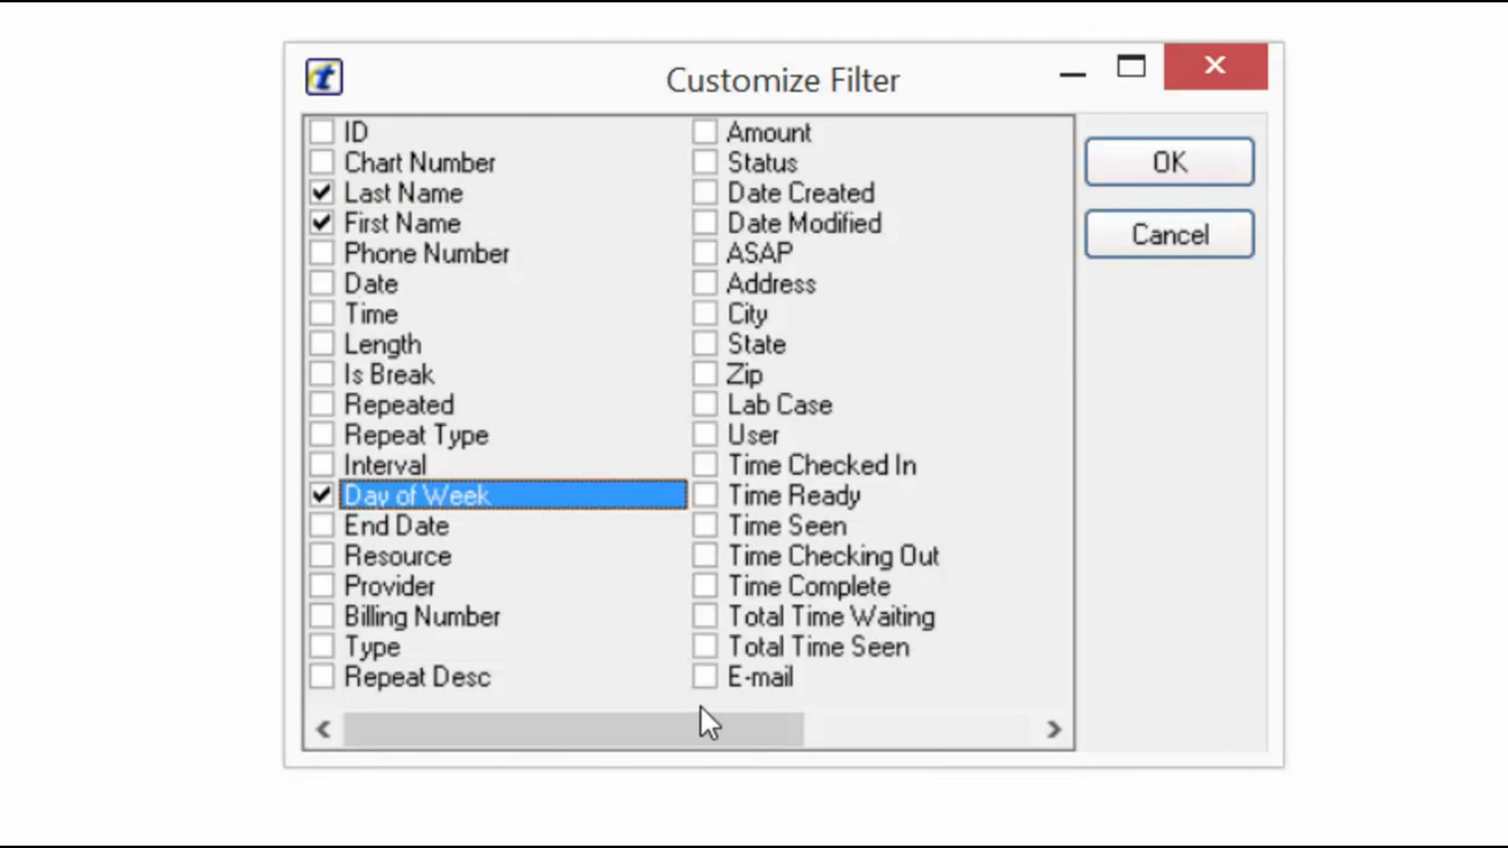
{"action": "left_click", "coordinate": [726, 168]}
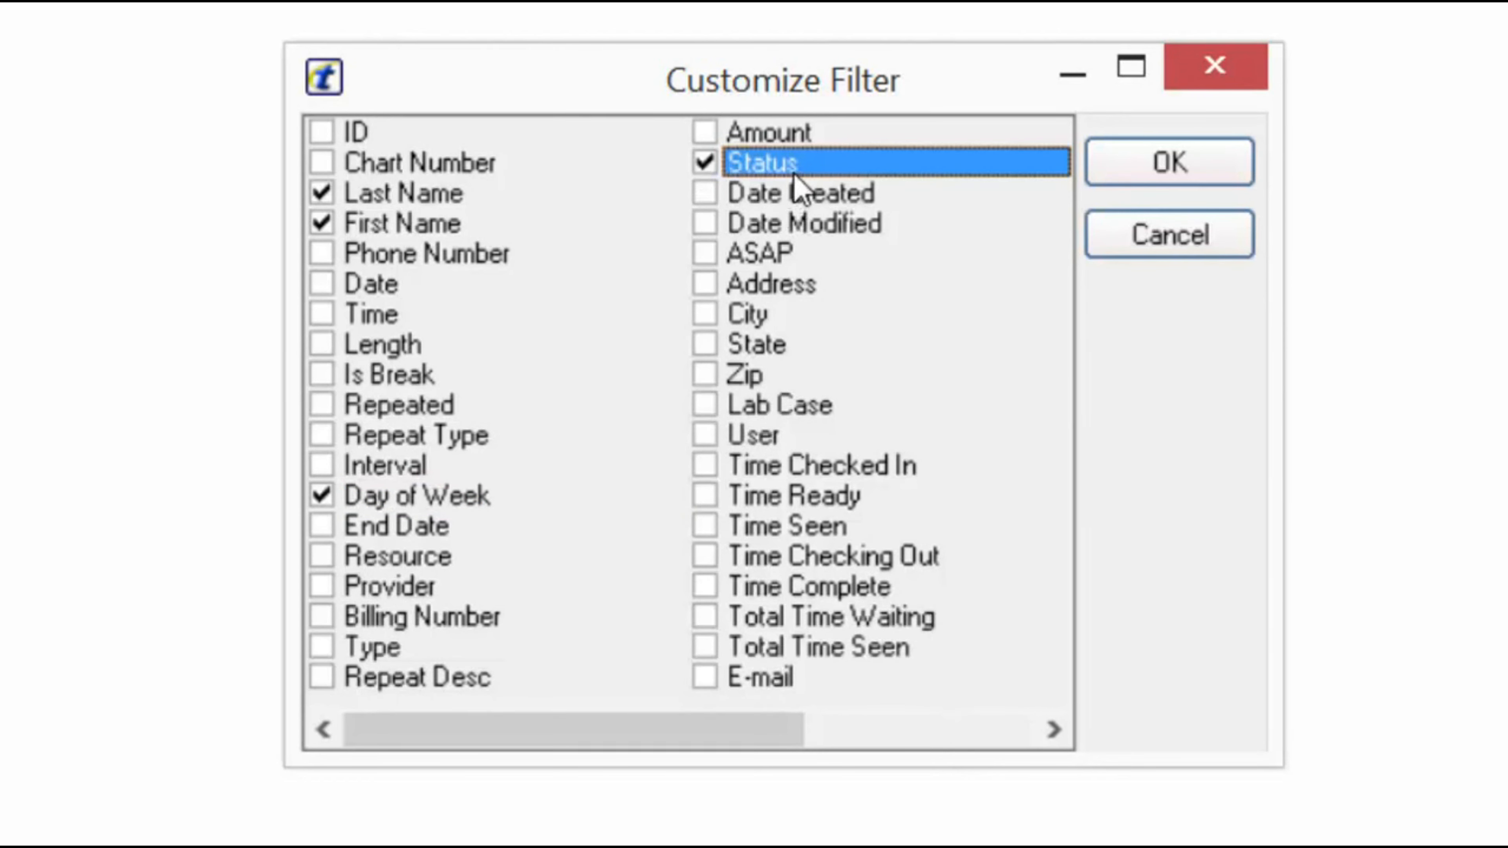
{"action": "left_click", "coordinate": [714, 266]}
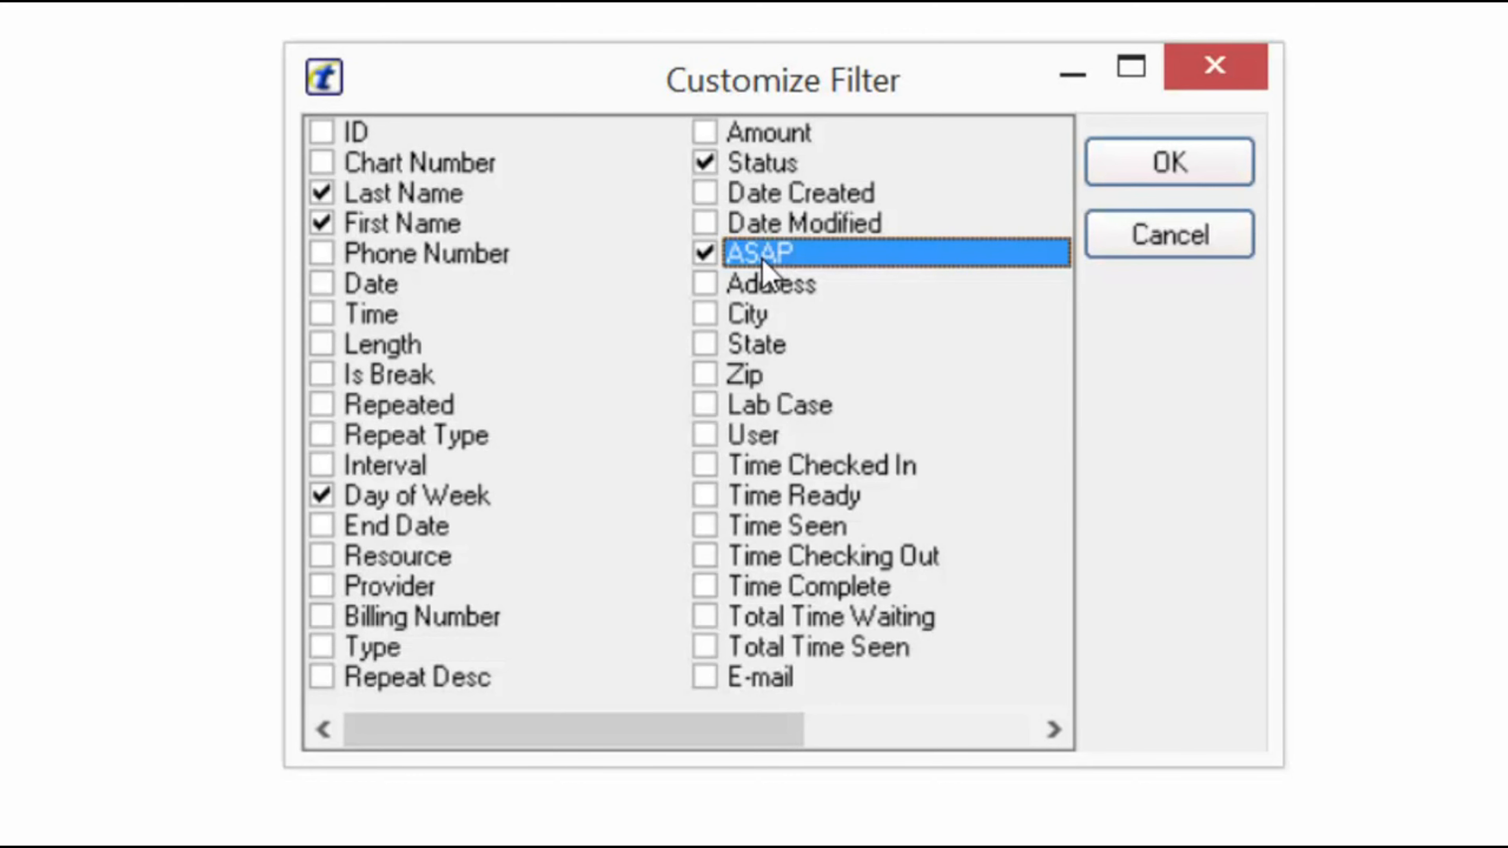
{"action": "left_click", "coordinate": [1052, 730]}
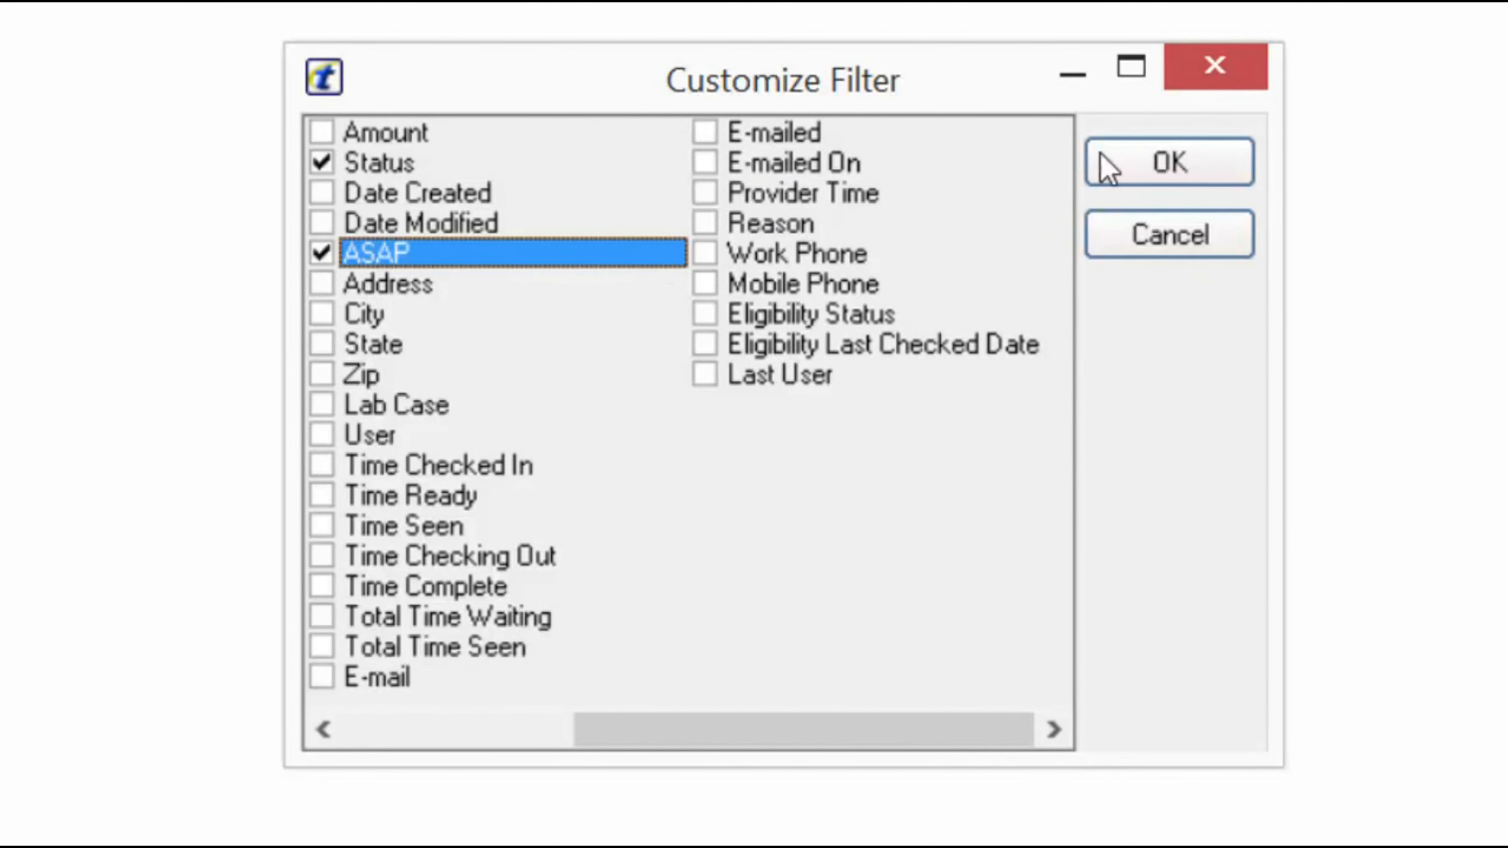
{"action": "left_click", "coordinate": [1156, 159]}
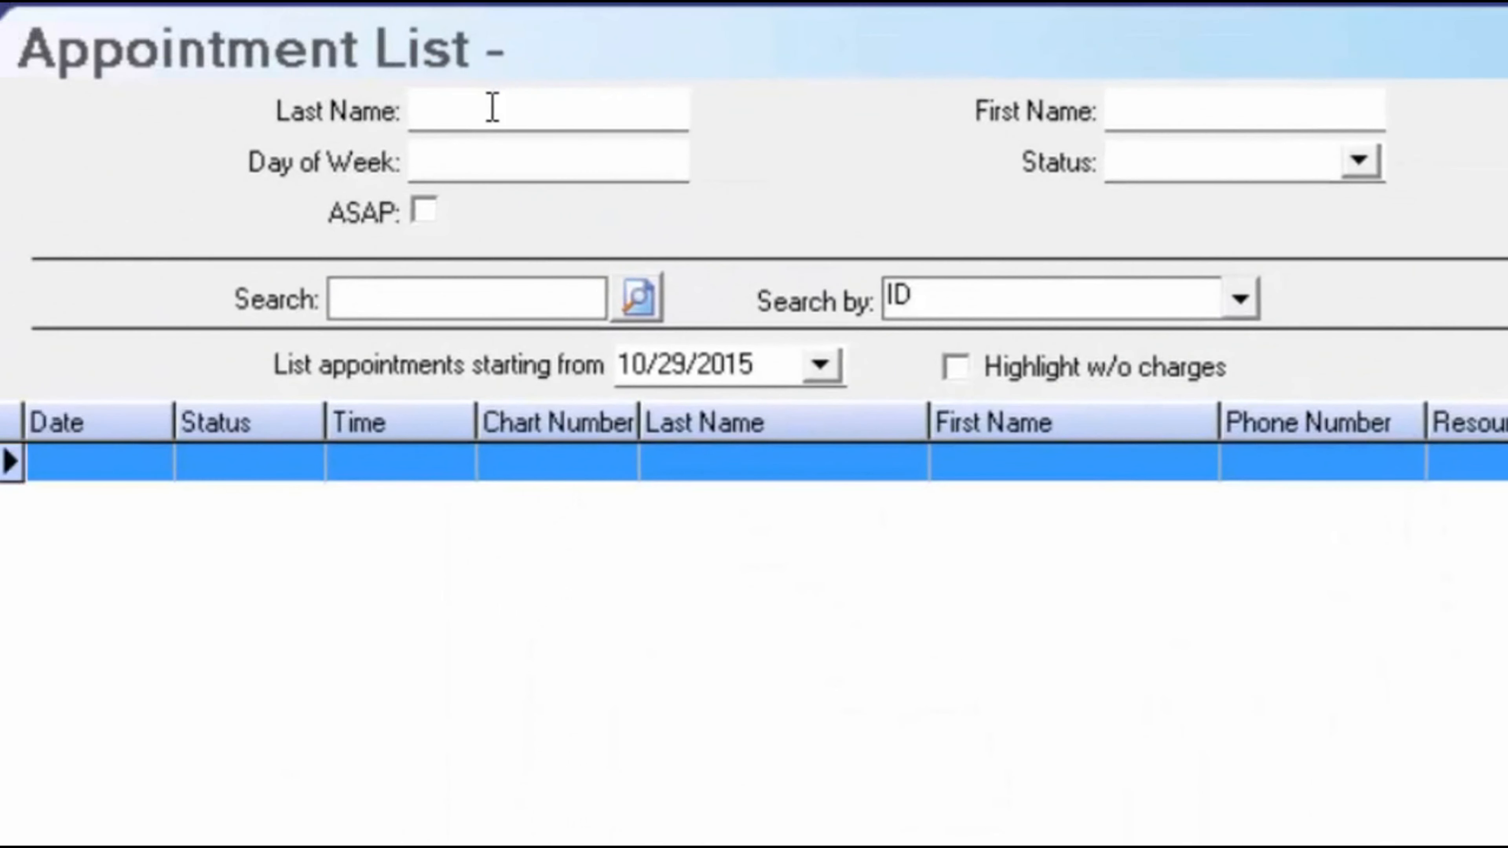
{"action": "left_click", "coordinate": [492, 106]}
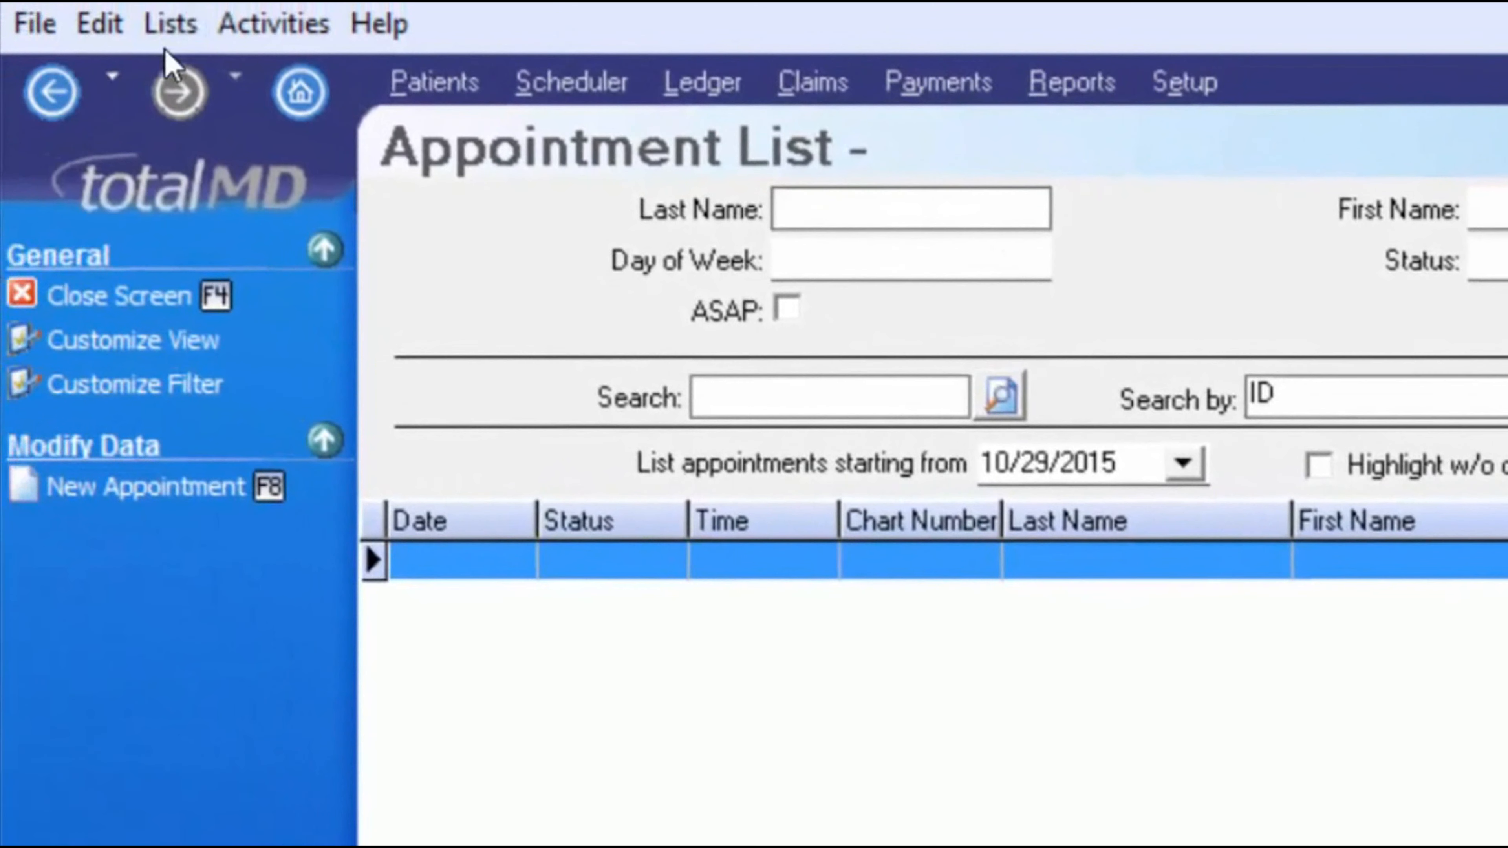
- Sort the Appointment List by the Last Name column in ascending order
{"action": "left_click", "coordinate": [143, 24]}
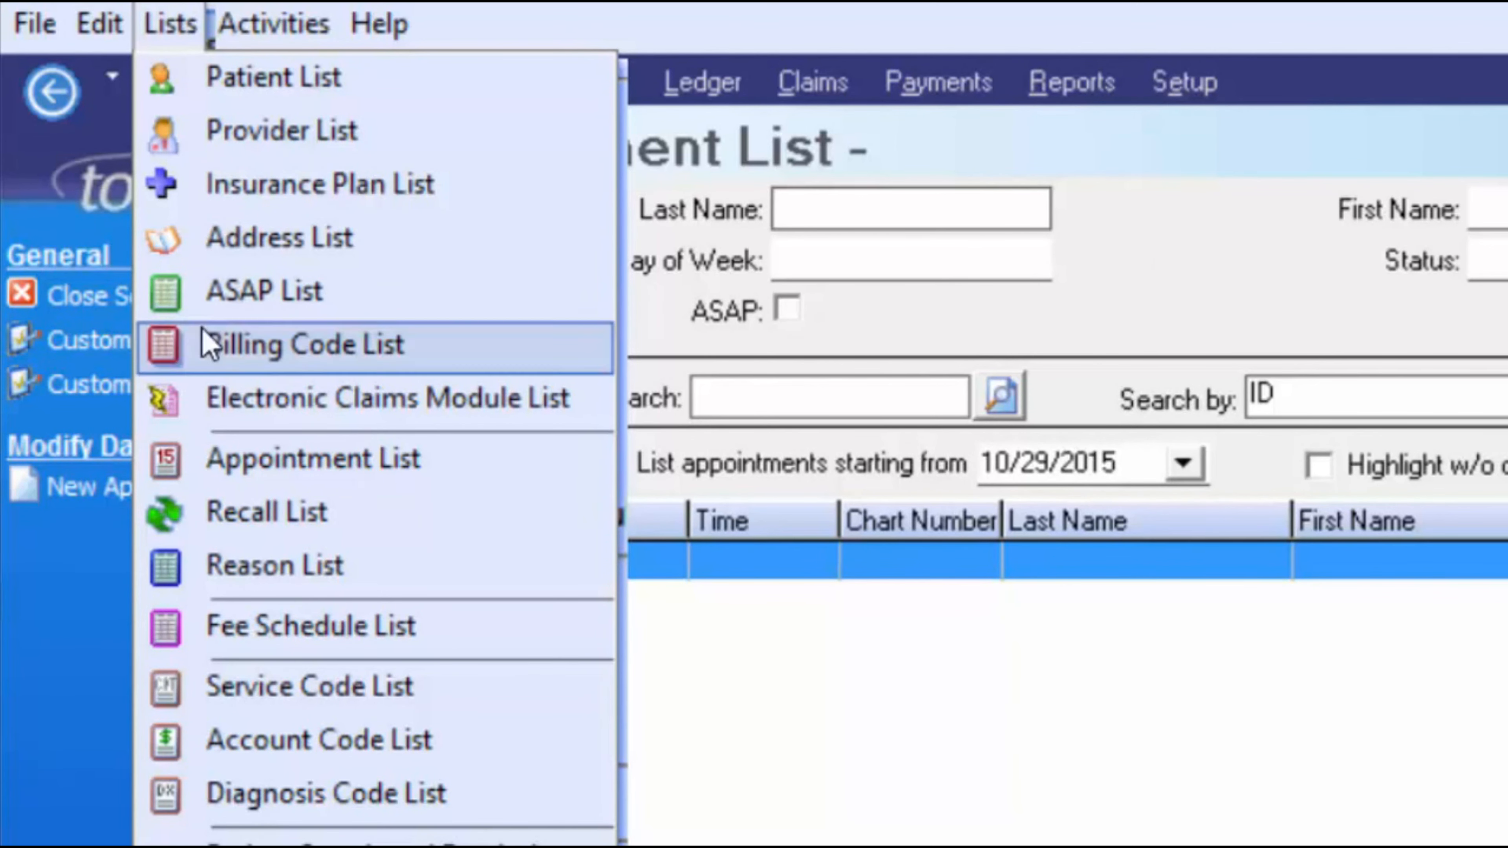
{"action": "left_click", "coordinate": [1126, 259]}
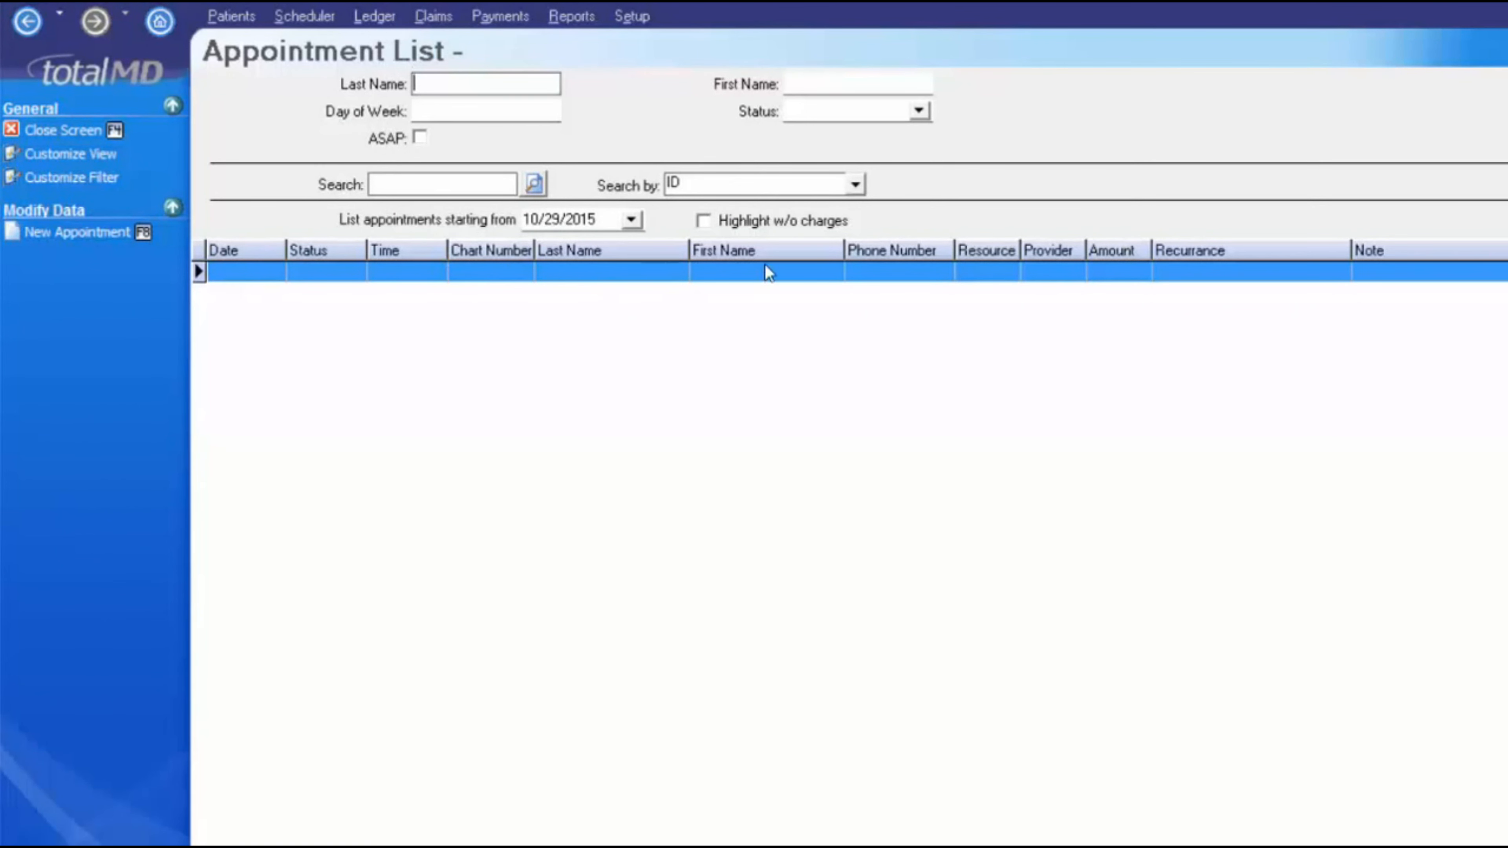
{"action": "left_click", "coordinate": [657, 249]}
{"action": "left_click_drag", "start_coordinate": [525, 187], "coordinate": [683, 249]}
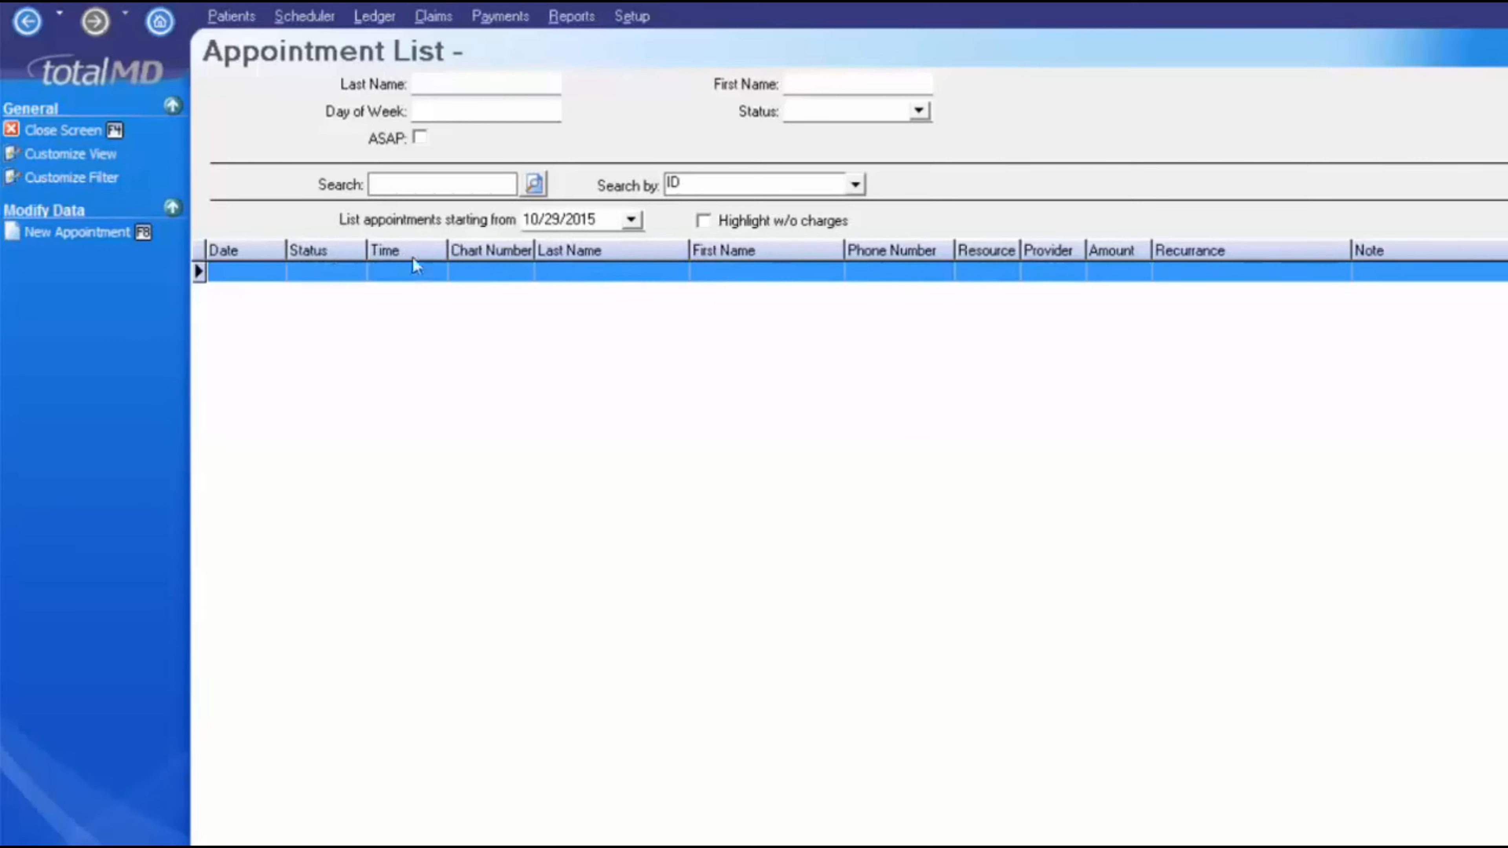
{"action": "left_click", "coordinate": [611, 254]}
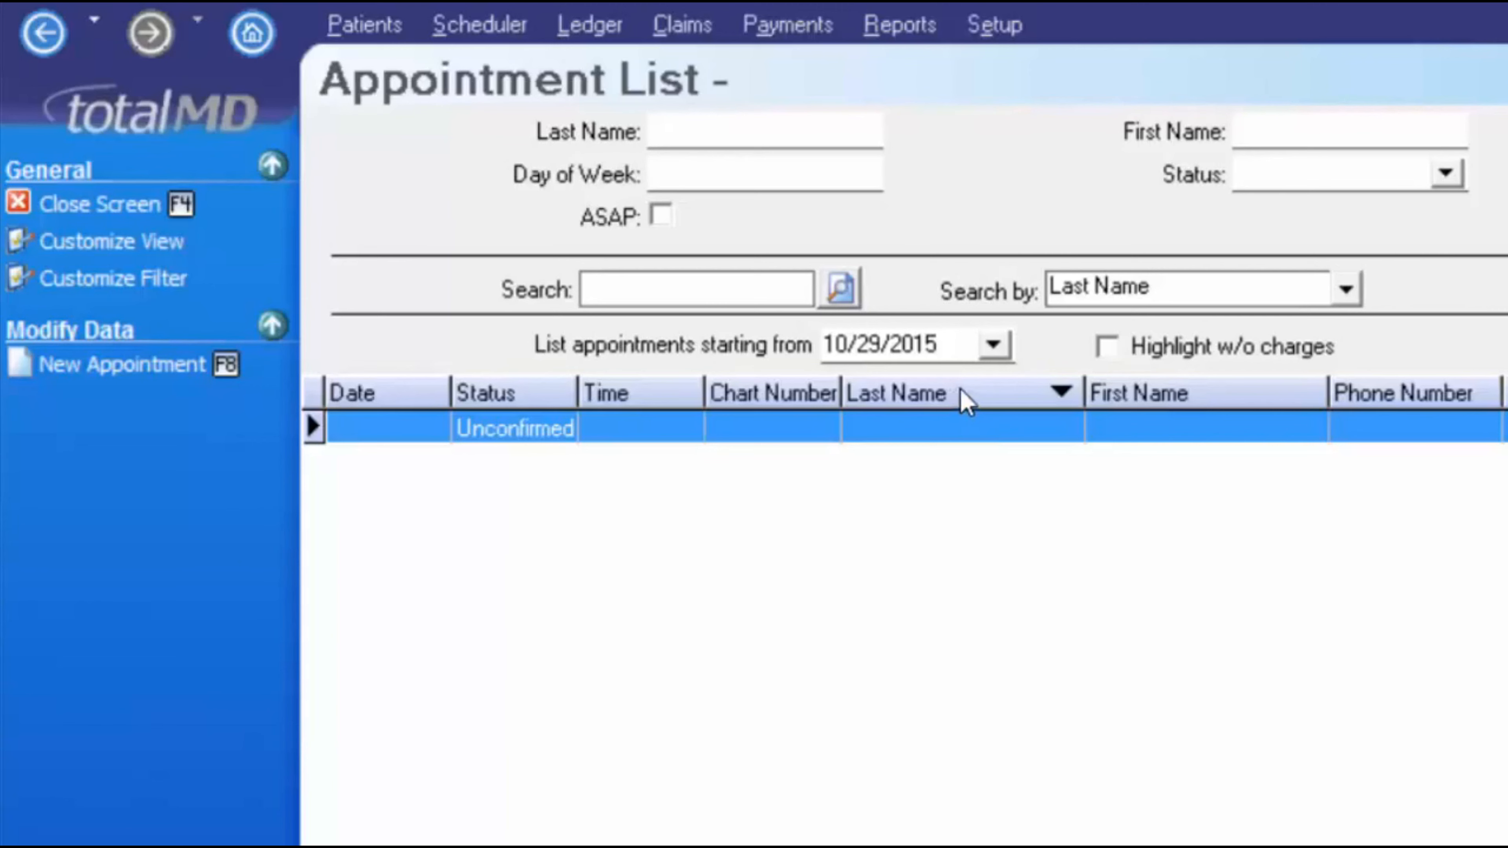
{"action": "left_click", "coordinate": [960, 396]}
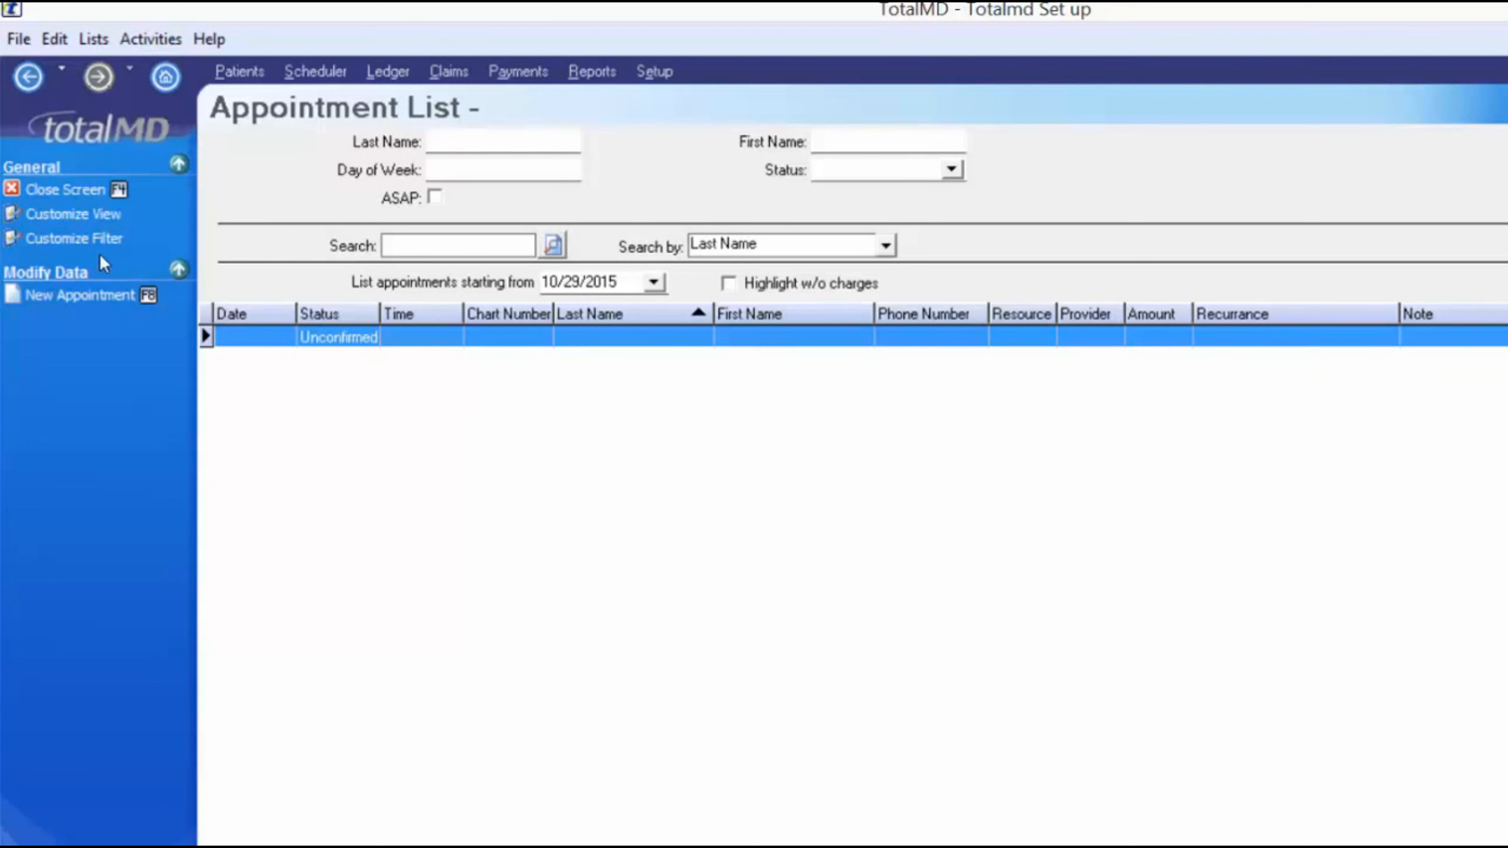
- Add E-mail, ASAP and Length to the Appointment List's viewed columns
{"action": "left_click", "coordinate": [102, 216]}
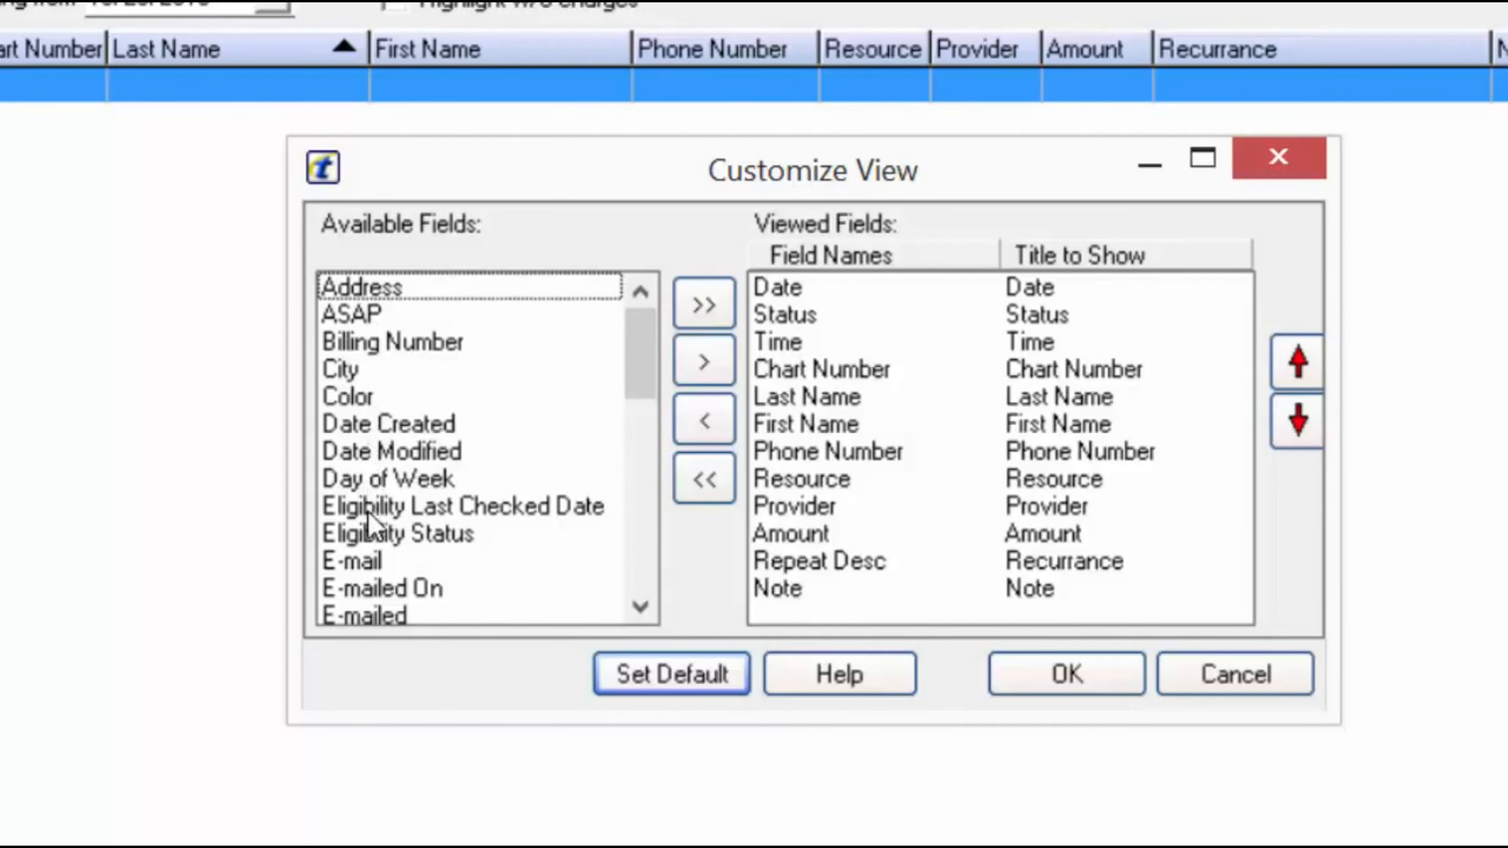
{"action": "left_click", "coordinate": [455, 564]}
{"action": "left_click", "coordinate": [707, 363]}
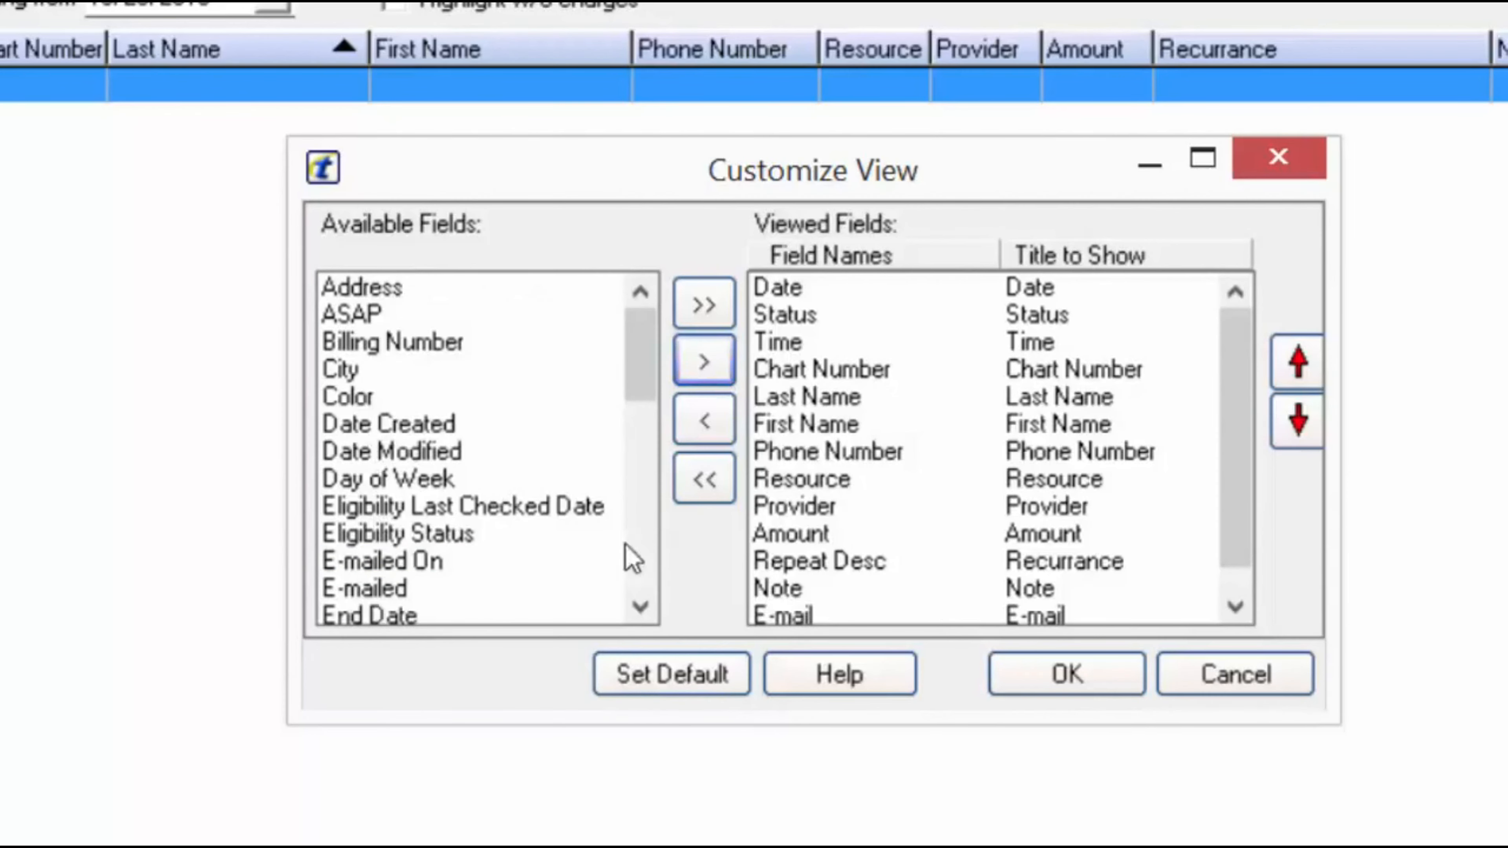
{"action": "left_click", "coordinate": [344, 314]}
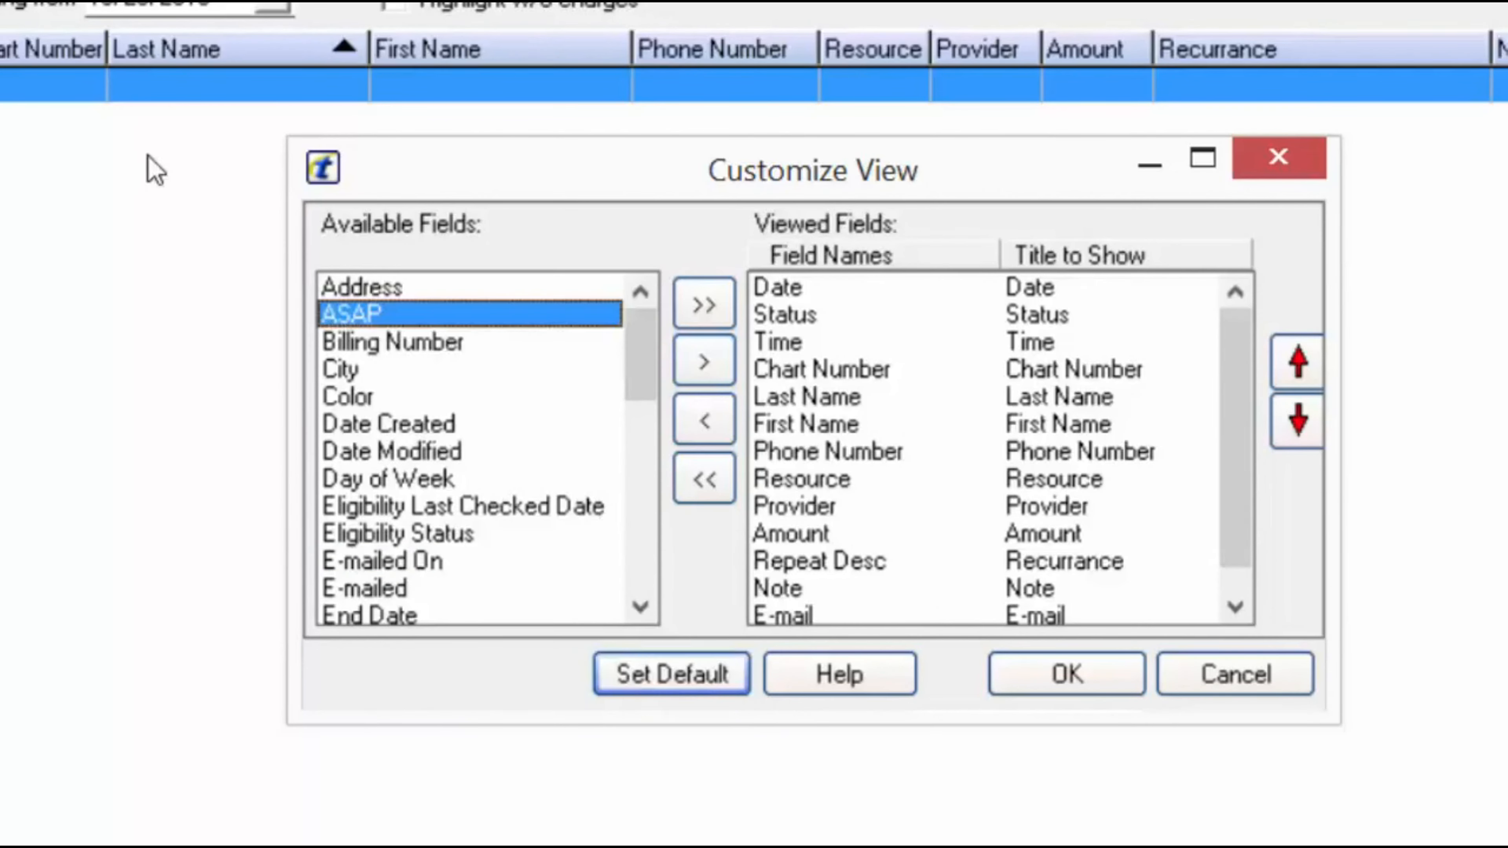
{"action": "left_click", "coordinate": [704, 364]}
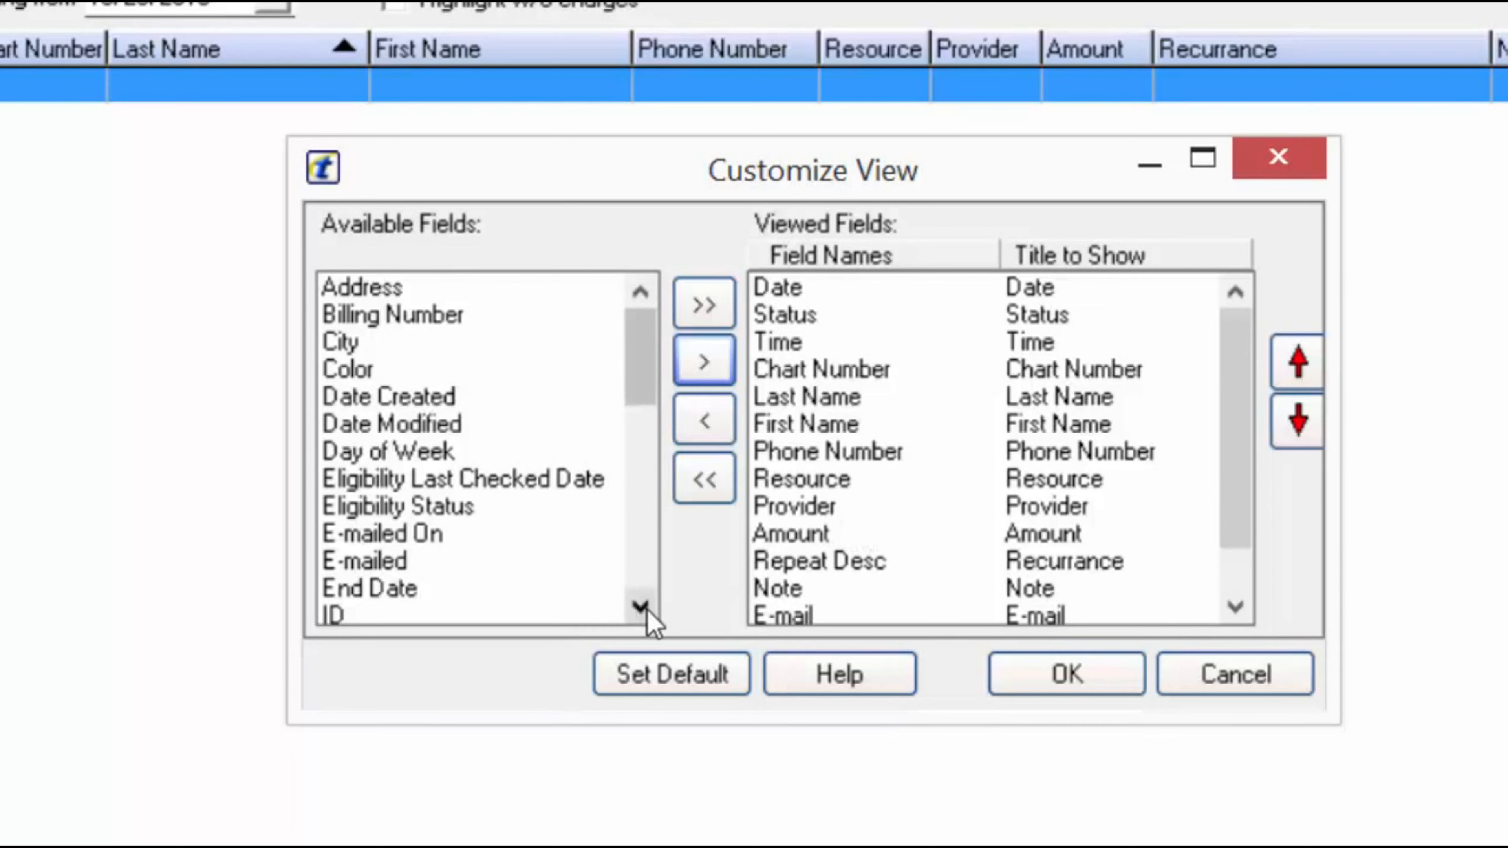
{"action": "scroll", "coordinate": [362, 401], "scroll_direction": "down", "scroll_amount": 4}
{"action": "scroll", "coordinate": [362, 407], "scroll_direction": "down", "scroll_amount": 3}
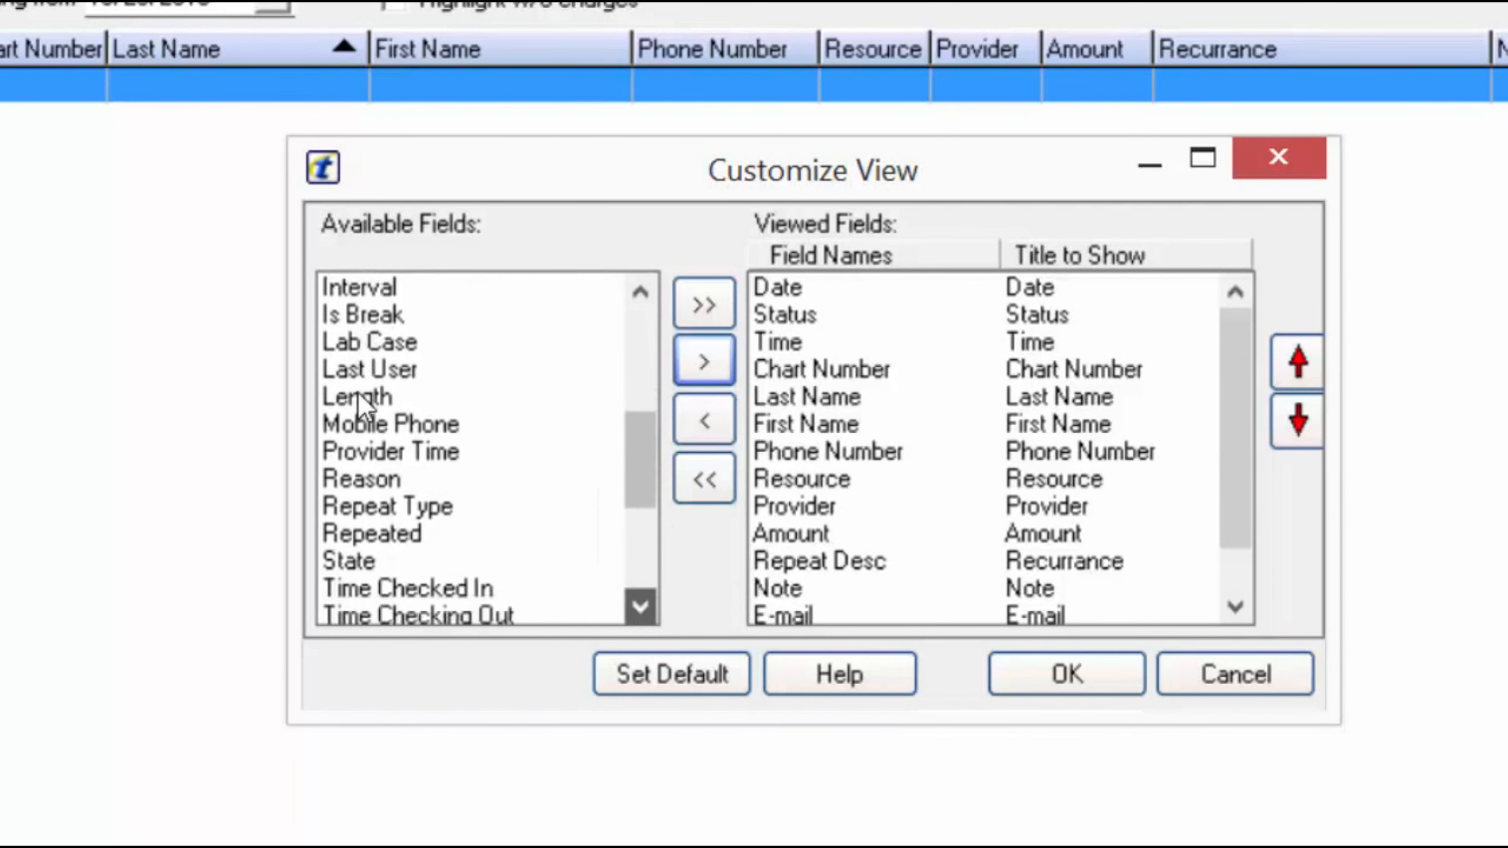
{"action": "scroll", "coordinate": [386, 386], "scroll_direction": "up", "scroll_amount": 2}
{"action": "left_click", "coordinate": [380, 371]}
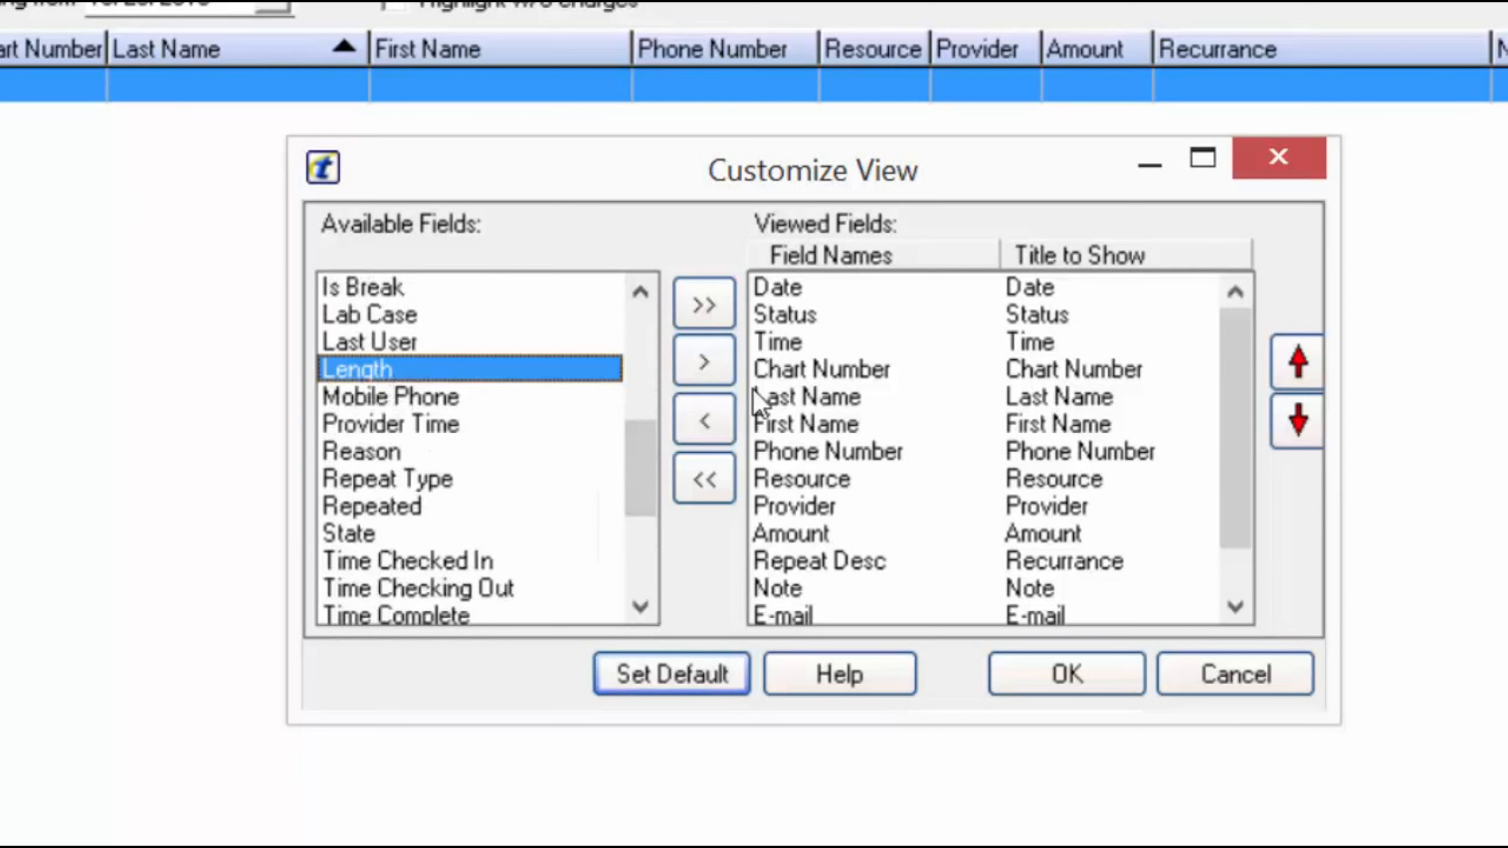
{"action": "left_click", "coordinate": [703, 362]}
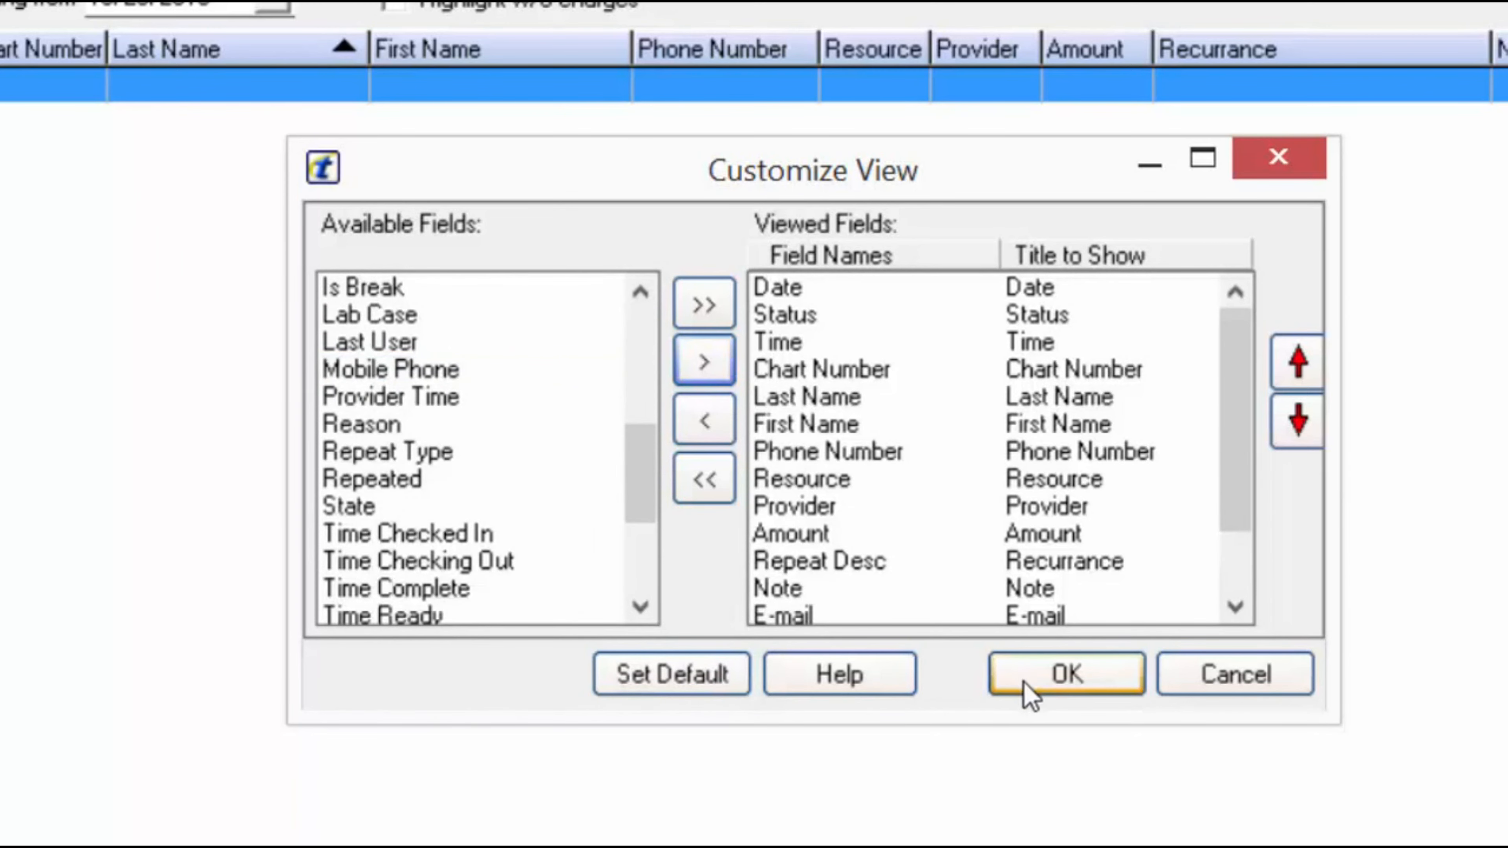
{"action": "left_click", "coordinate": [1066, 674]}
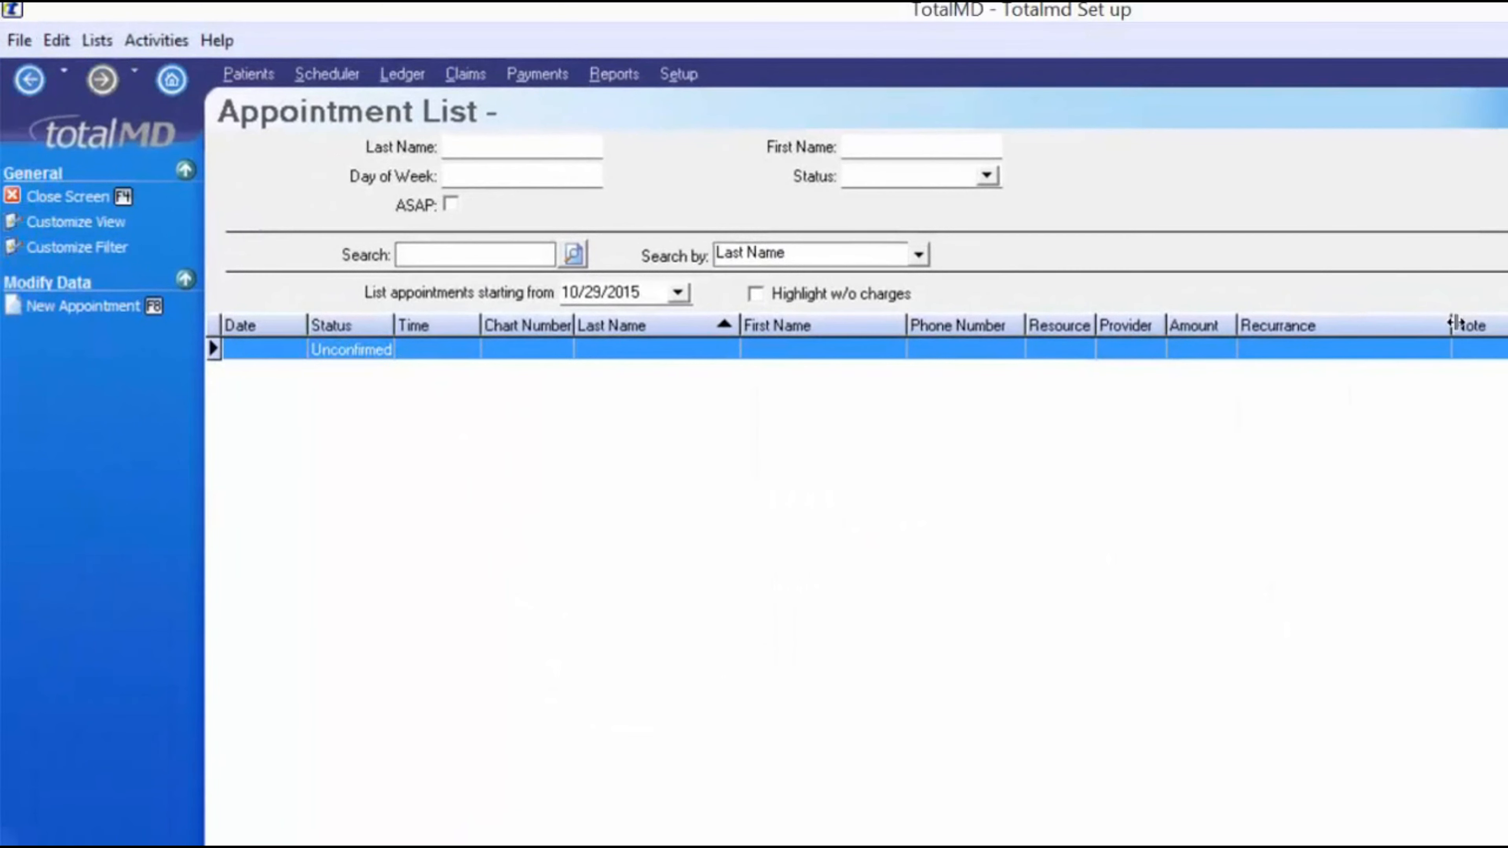
- Resize the Appointment List columns, narrowing the column before Note
{"action": "left_click_drag", "start_coordinate": [1450, 324], "coordinate": [1360, 325]}
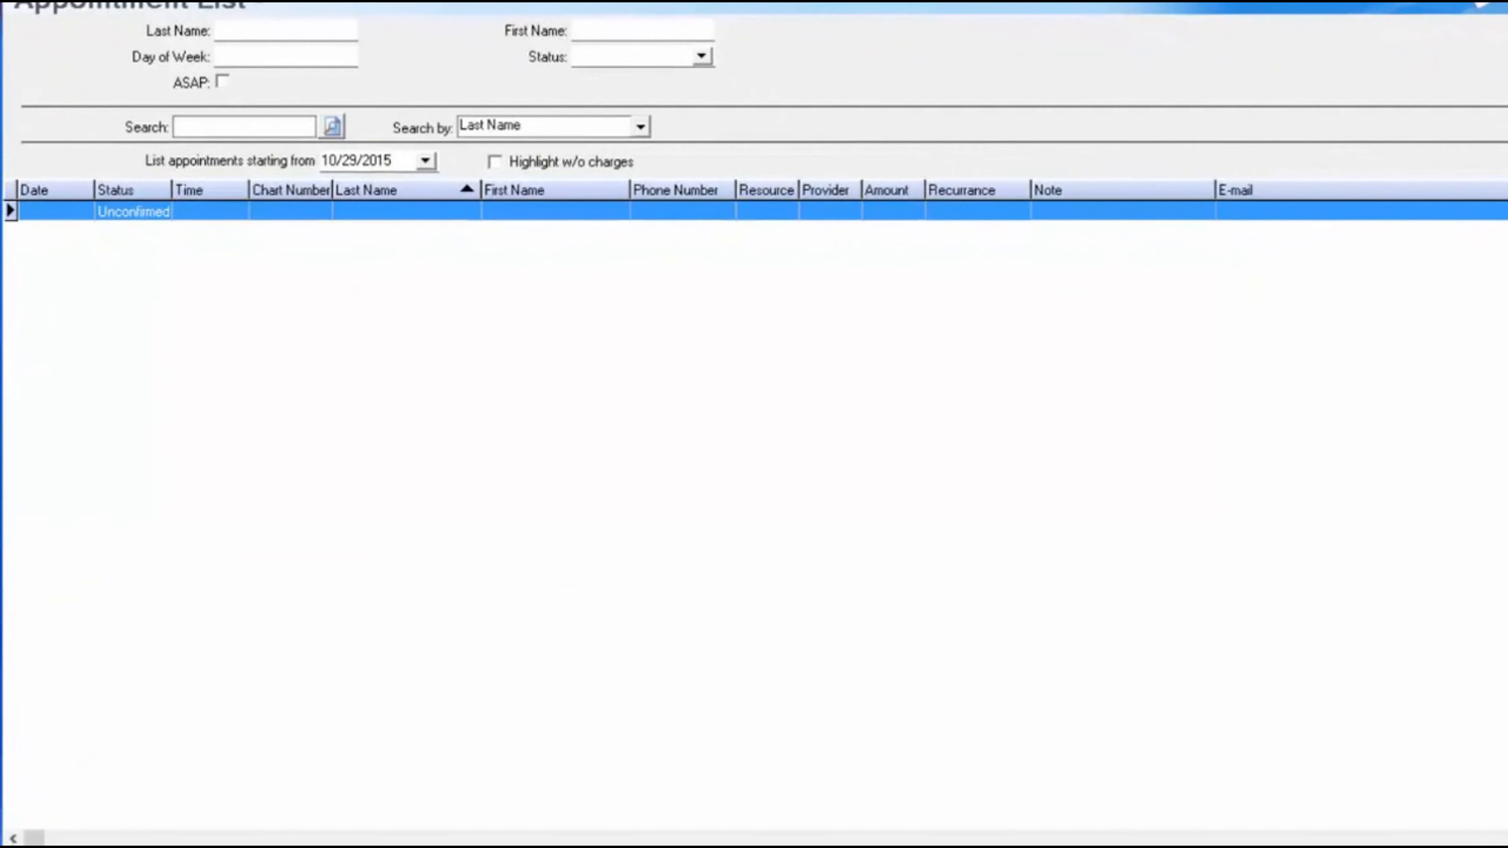
{"action": "left_click_drag", "start_coordinate": [1450, 202], "coordinate": [1443, 202]}
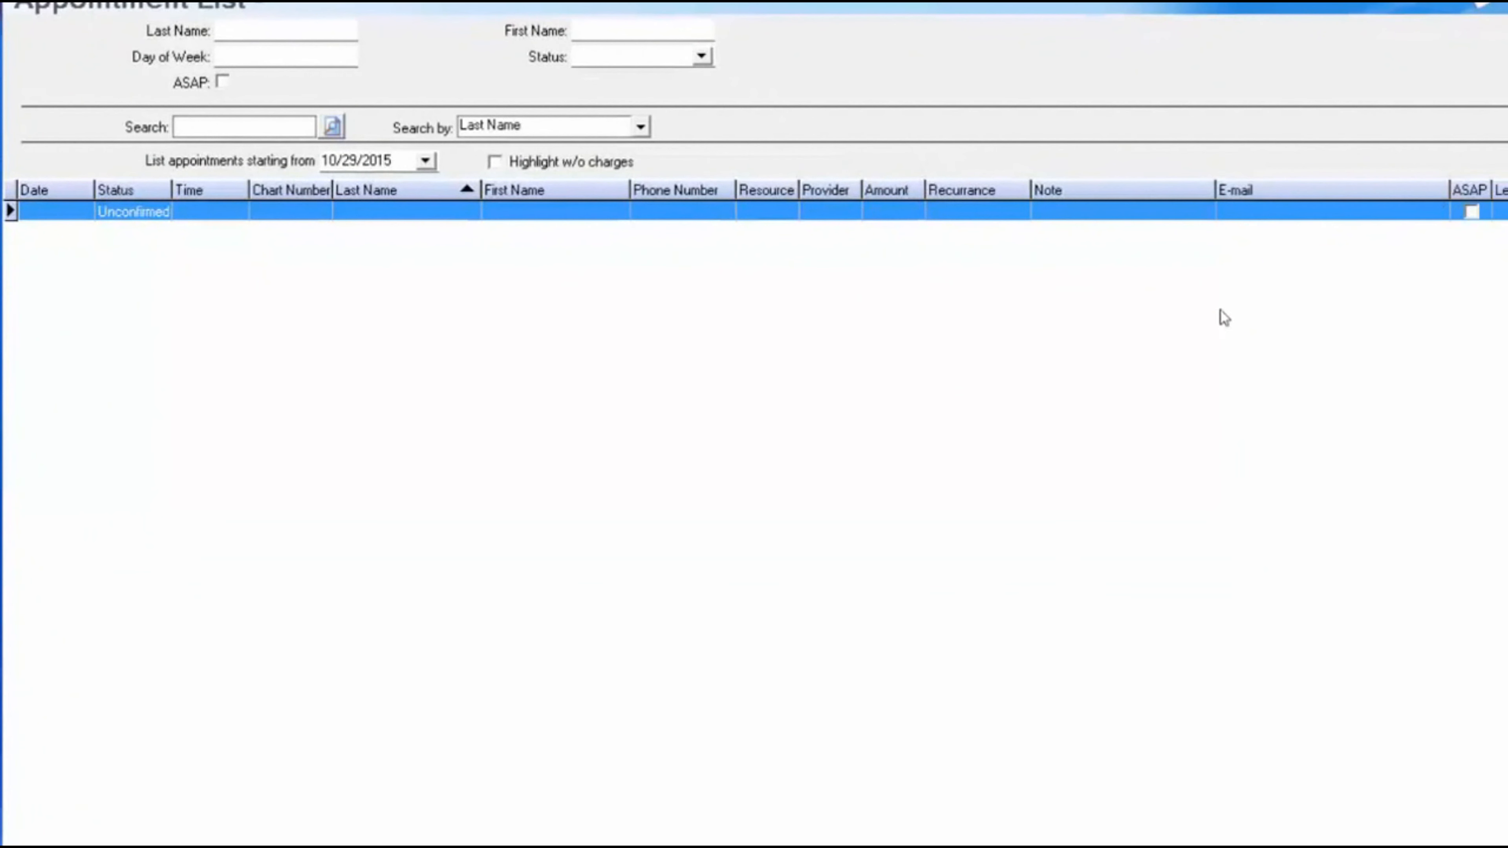
{"action": "left_click_drag", "start_coordinate": [1449, 192], "coordinate": [1507, 190]}
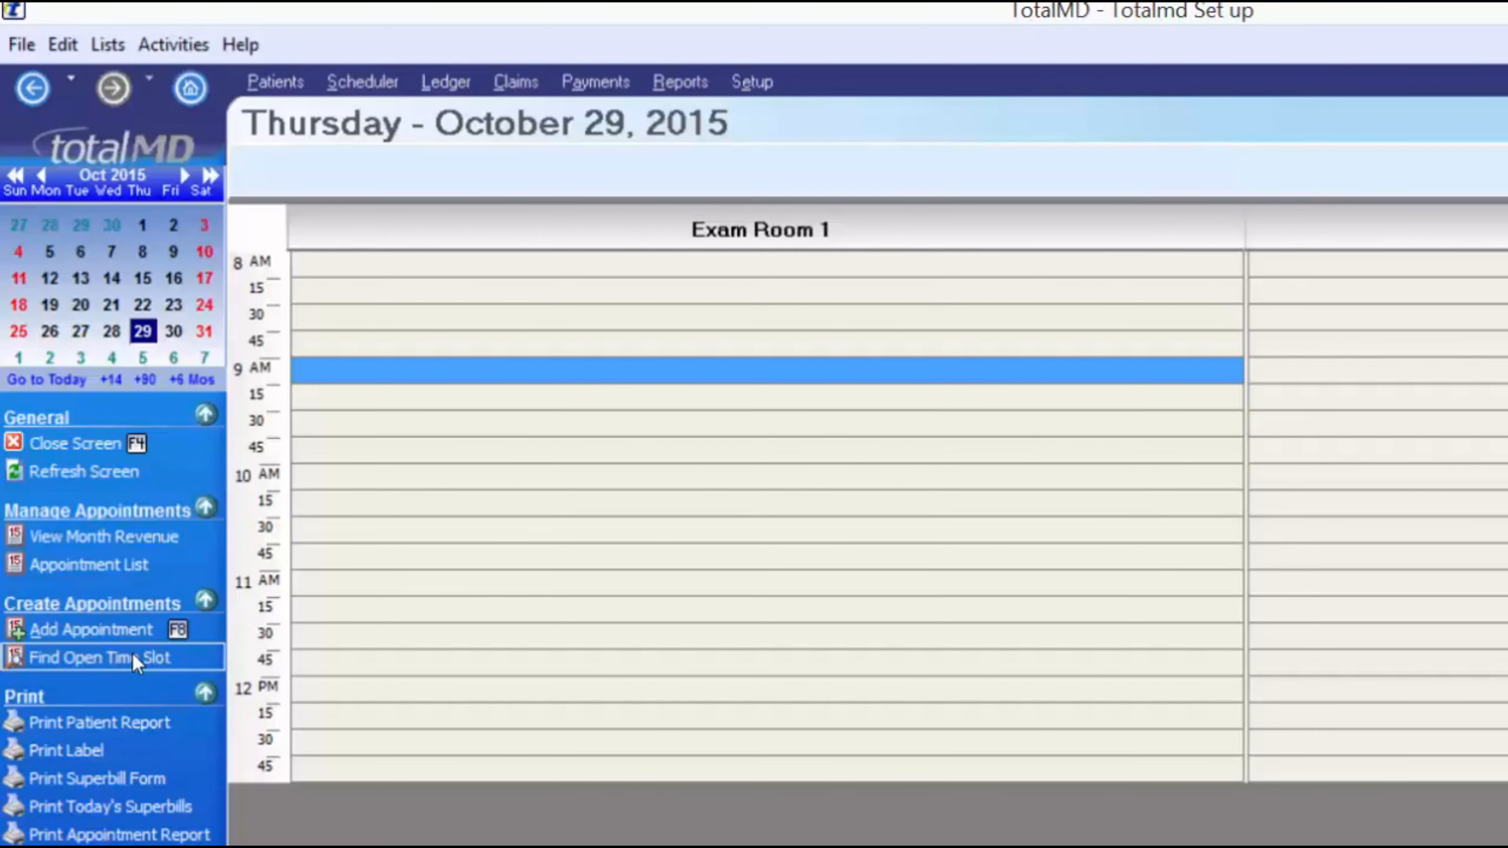
- Start an open time slot search from 4:00 PM for a 60-minute appointment
{"action": "left_click", "coordinate": [89, 656]}
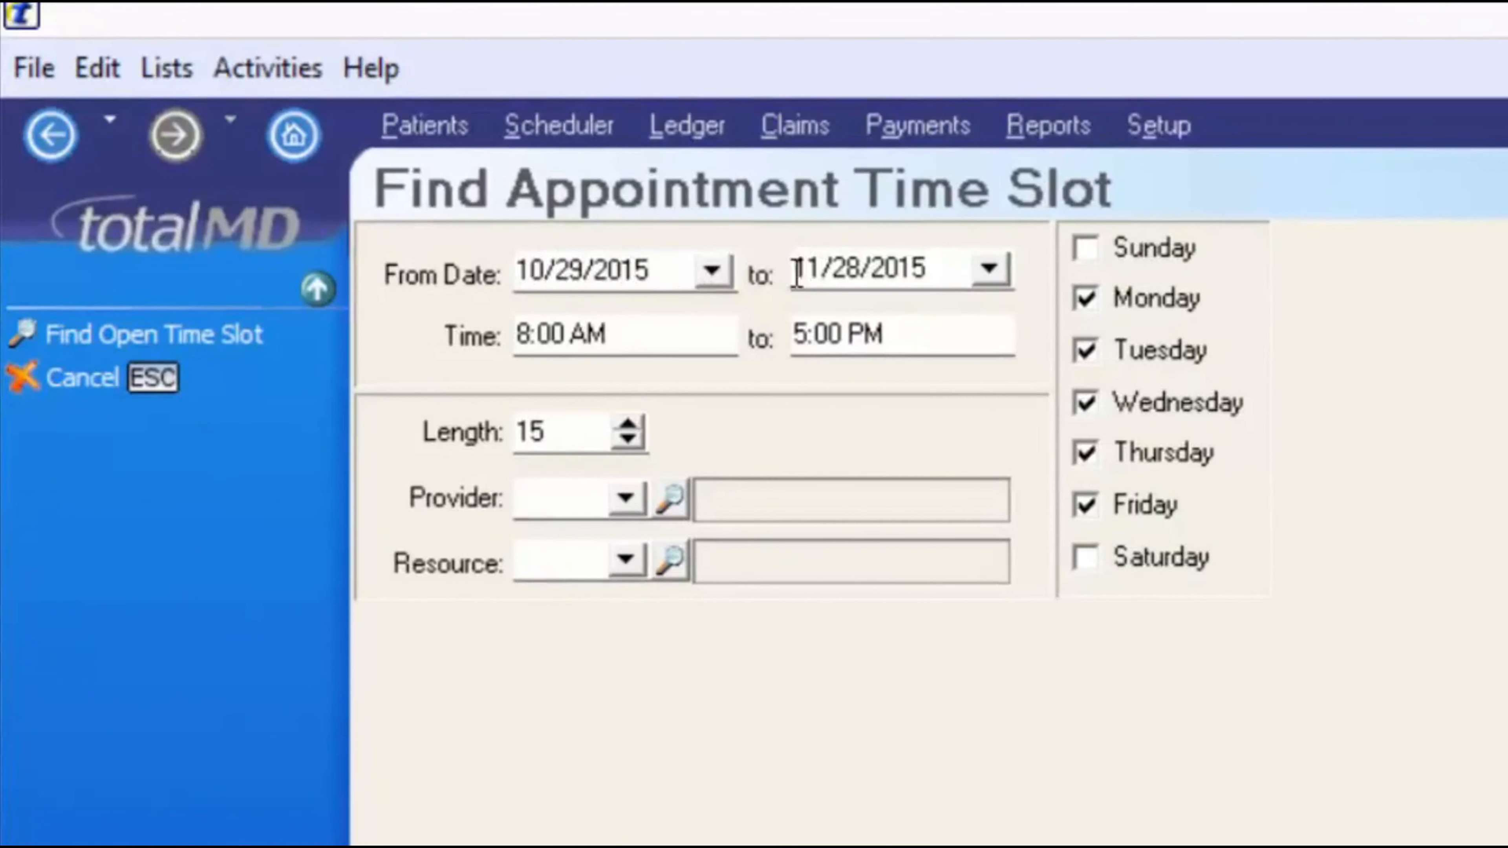
{"action": "left_click", "coordinate": [517, 337]}
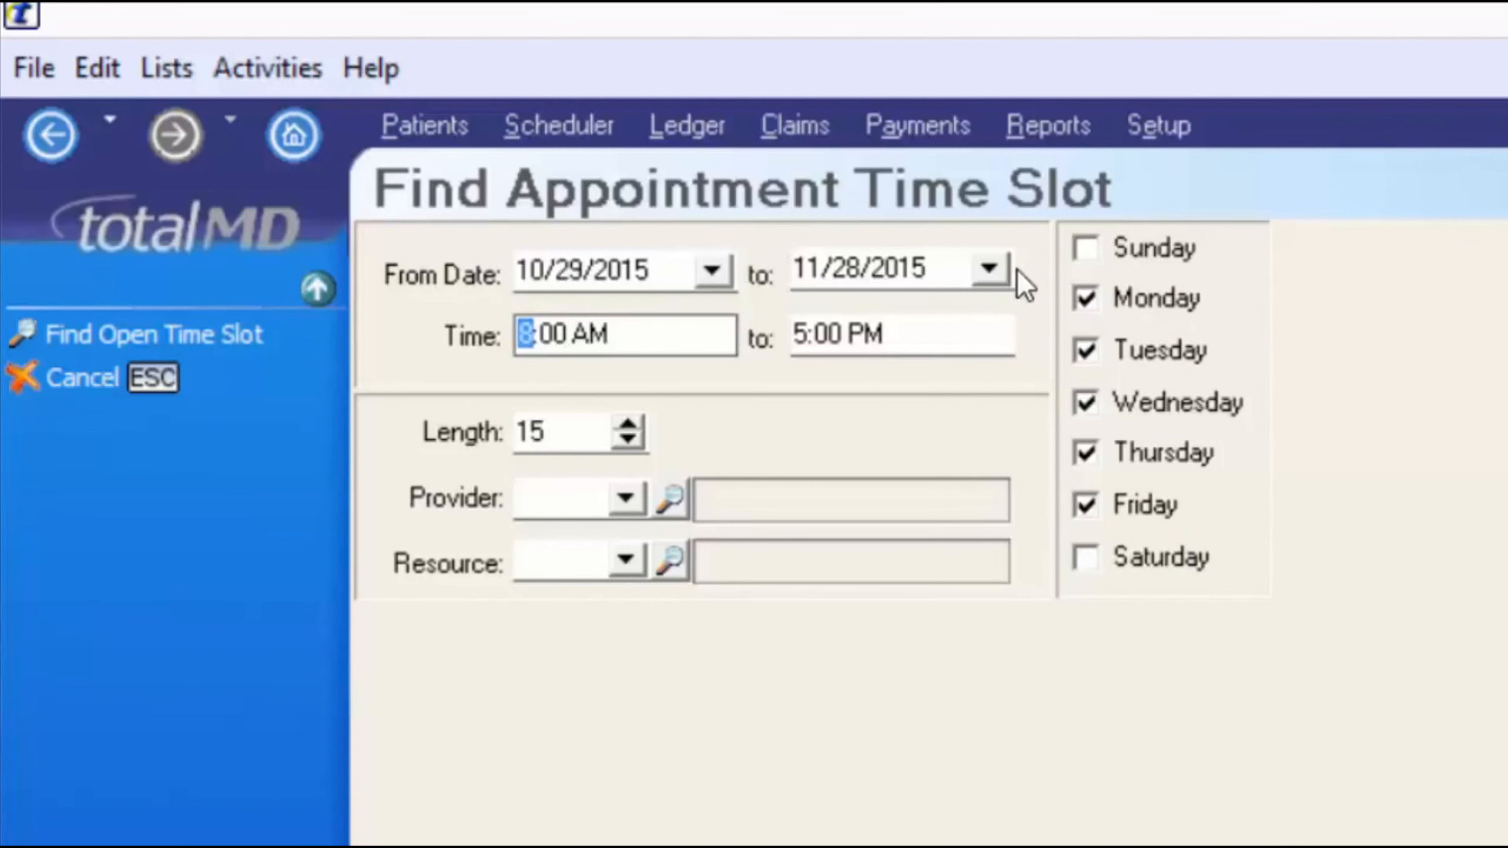
{"action": "type", "text": "4"}
{"action": "key", "text": "Right"}
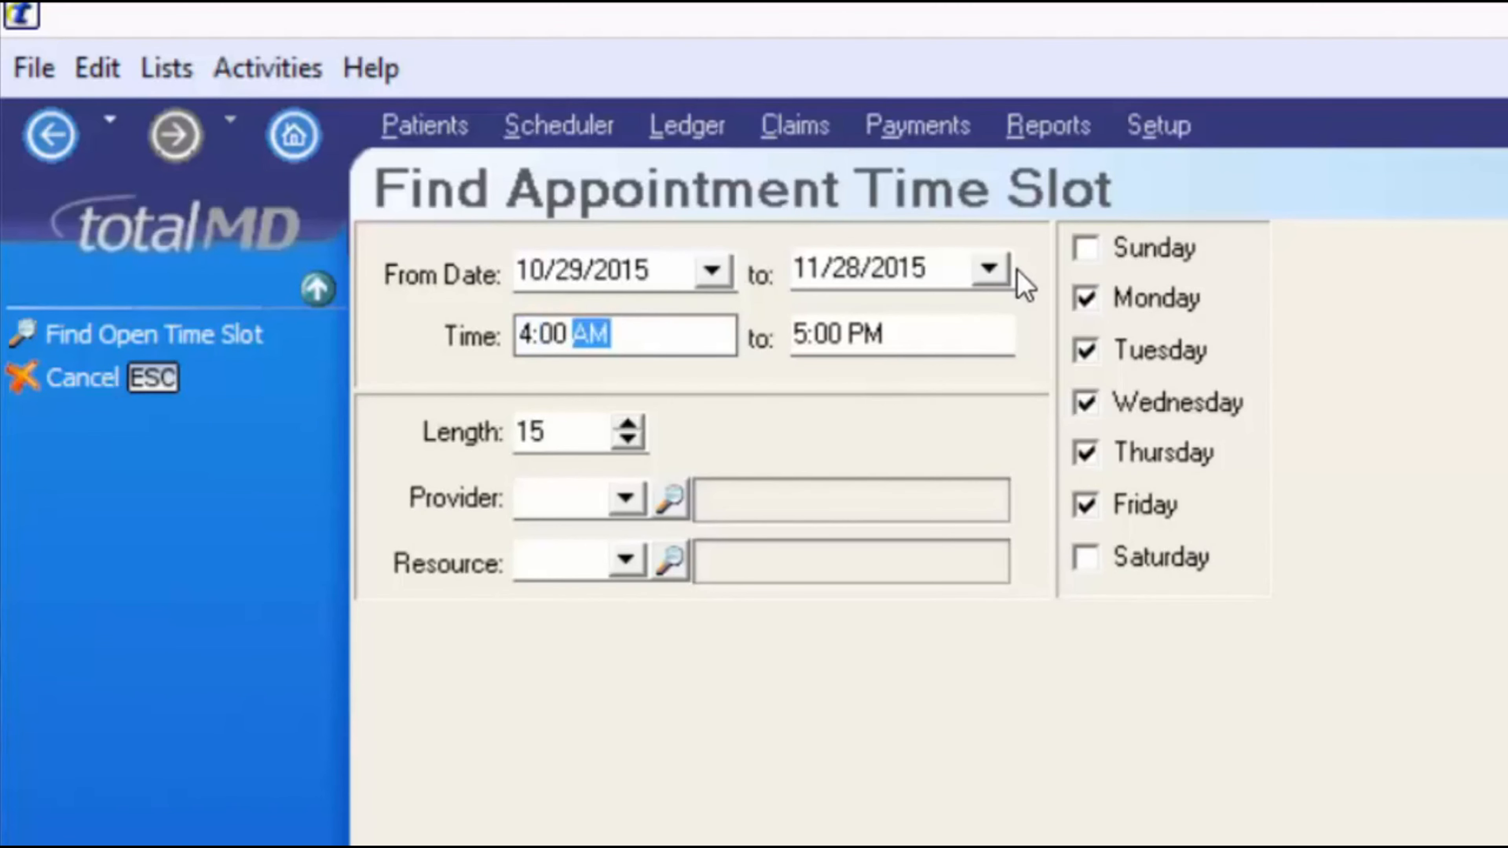
{"action": "key", "text": "Tab"}
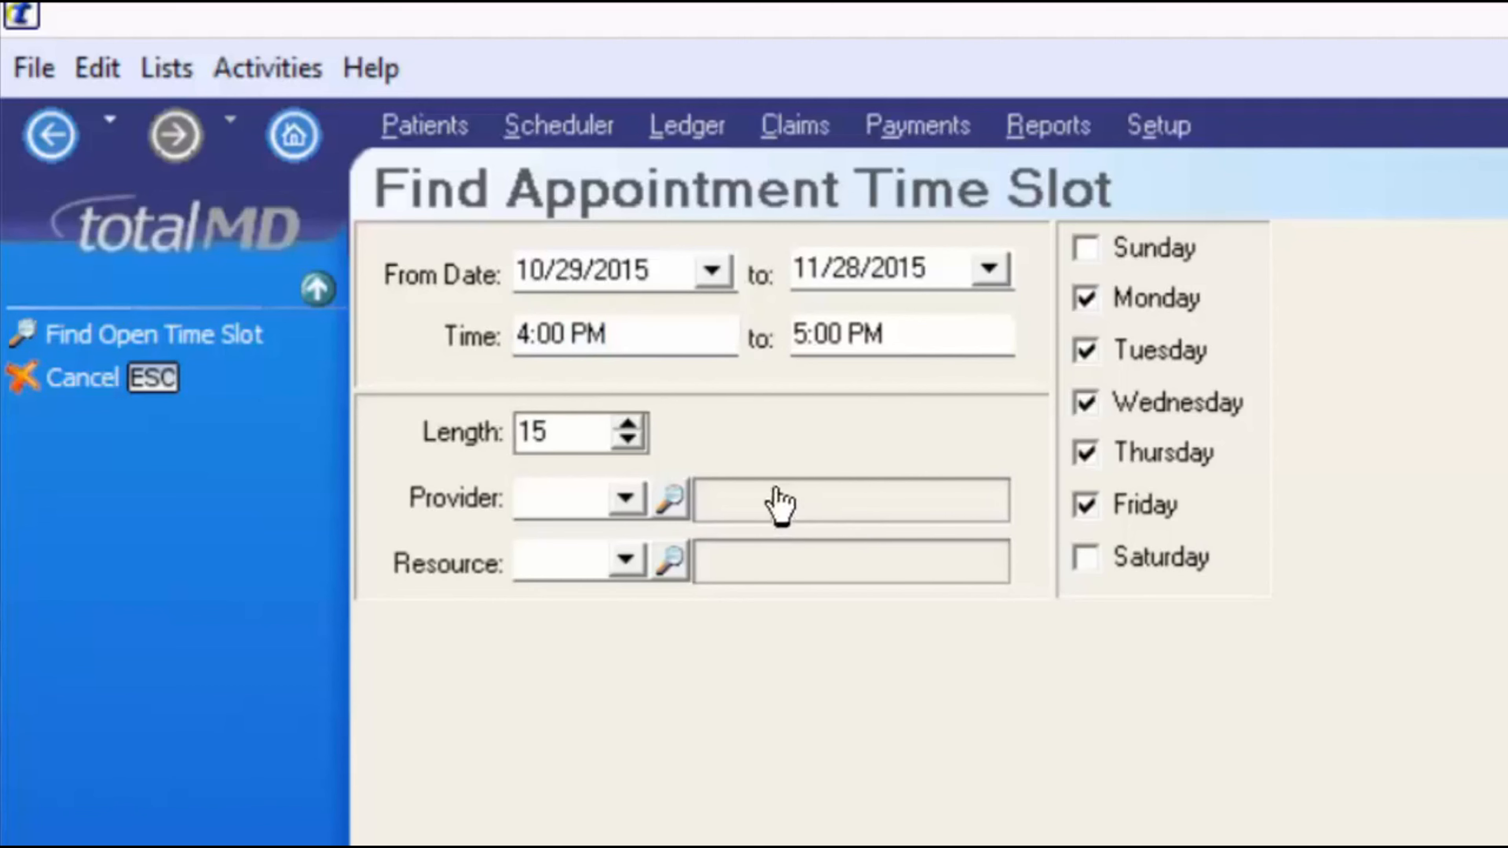
{"action": "double_click", "coordinate": [530, 431]}
{"action": "type", "text": "60"}
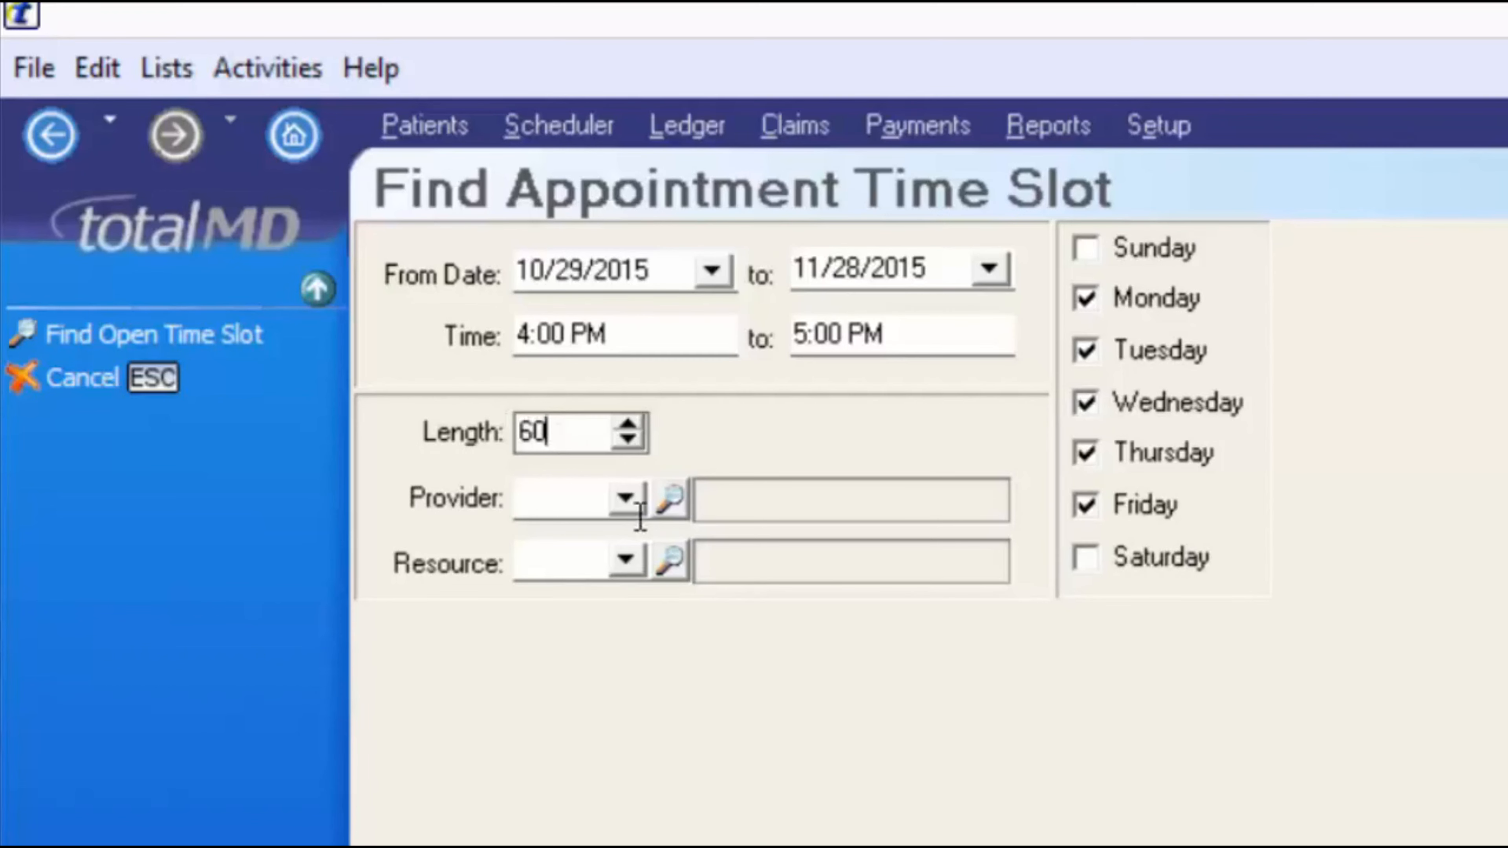
- Limit the search to resource EXAM2 on Wednesdays only, then run it
{"action": "left_click", "coordinate": [627, 501]}
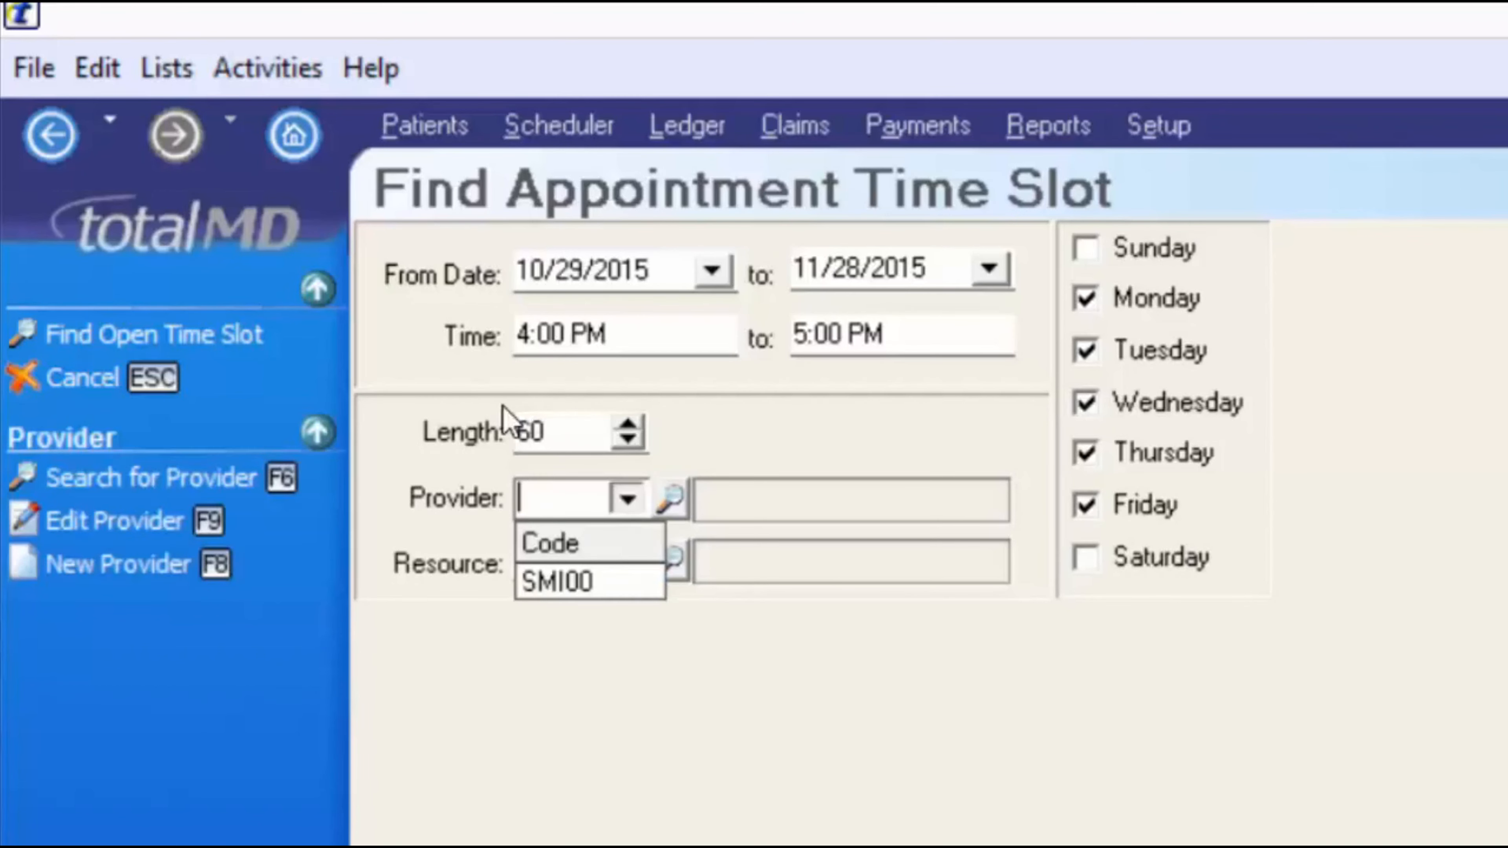
{"action": "left_click", "coordinate": [627, 500]}
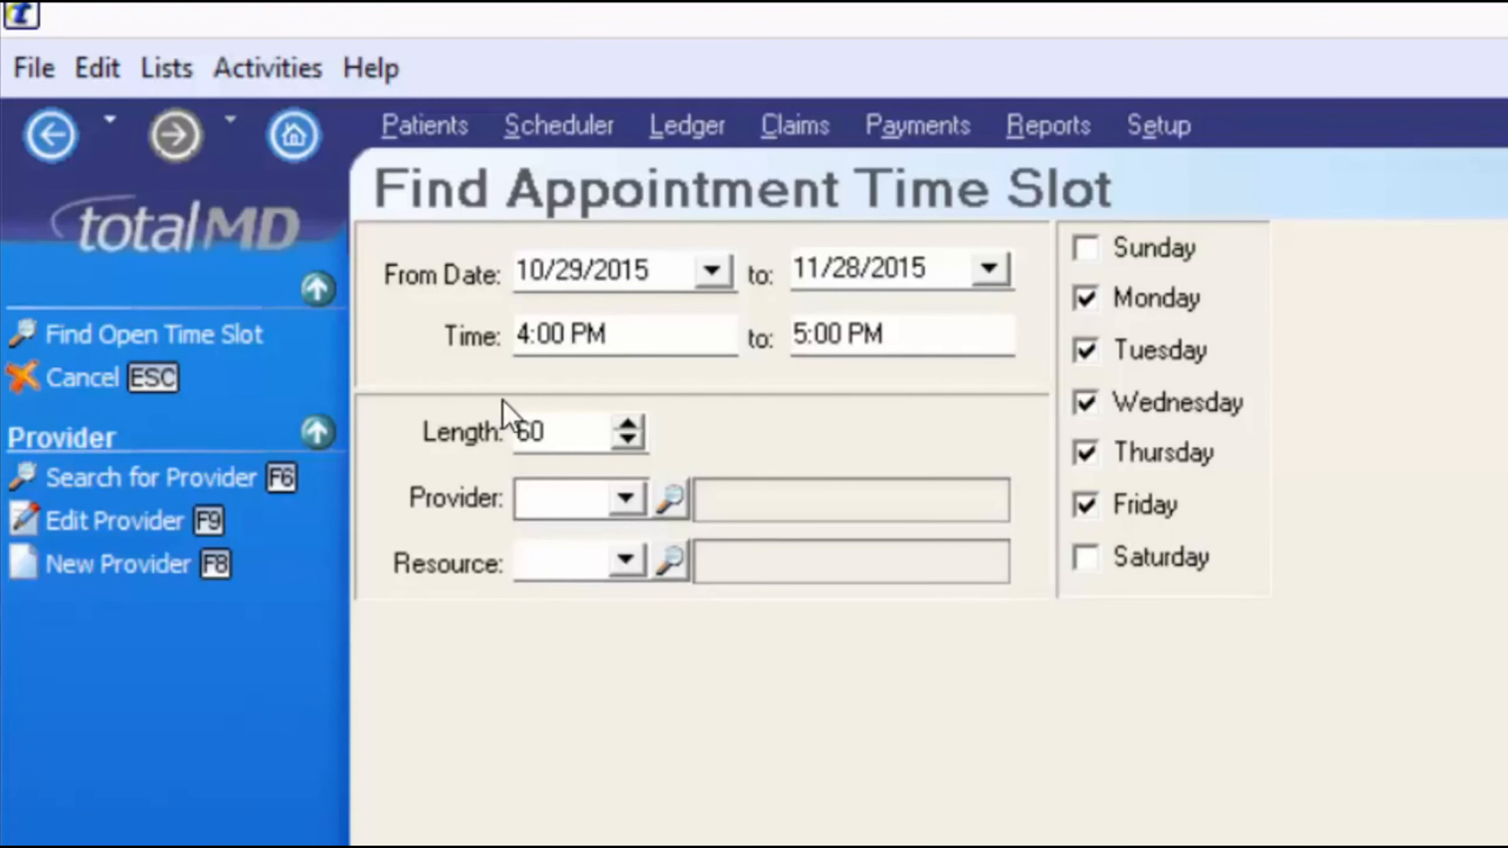
{"action": "left_click", "coordinate": [625, 561]}
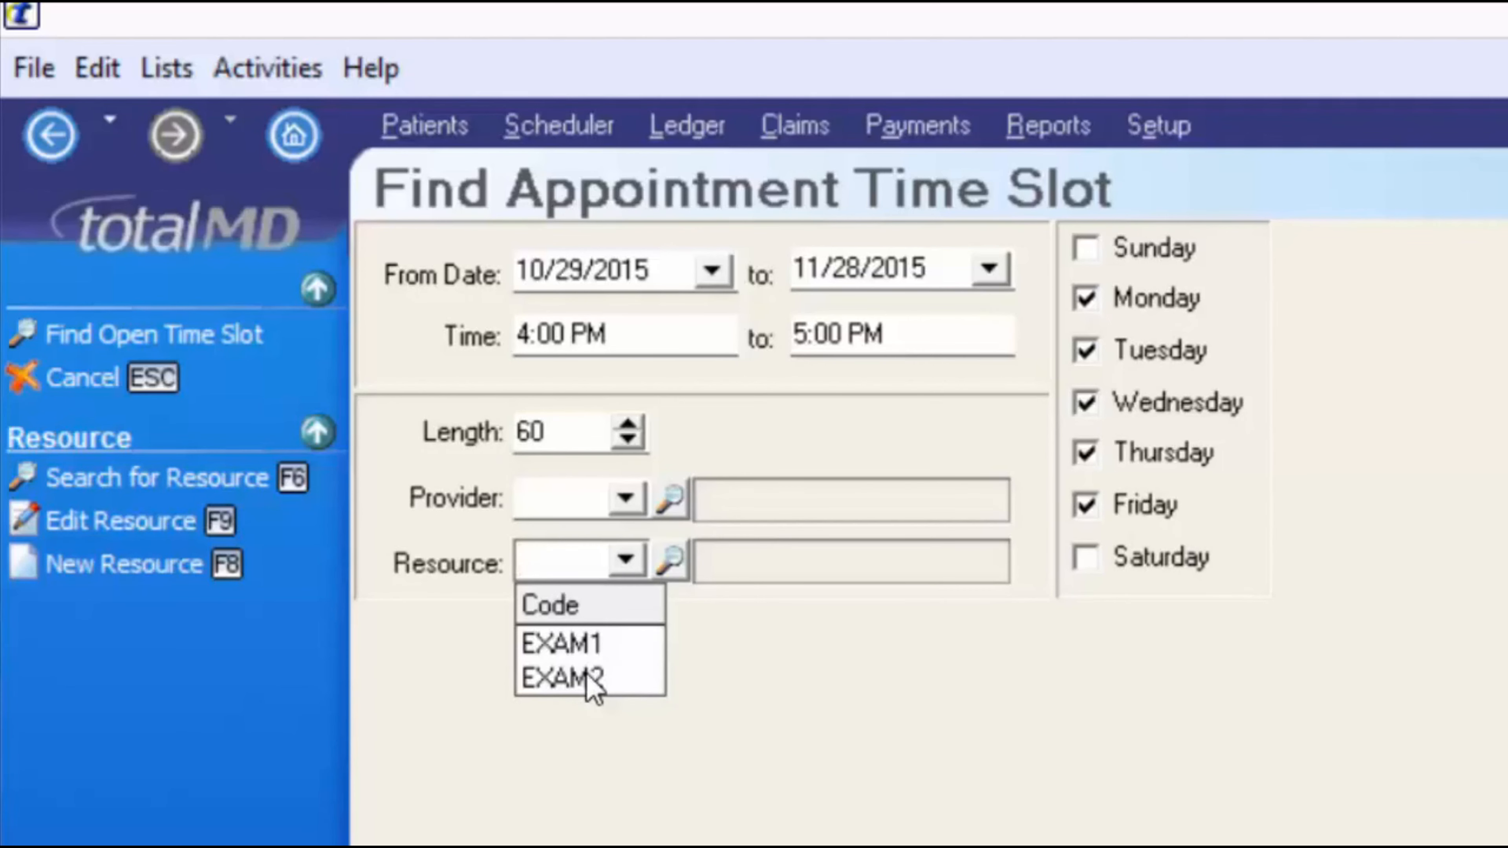
{"action": "left_click", "coordinate": [585, 644]}
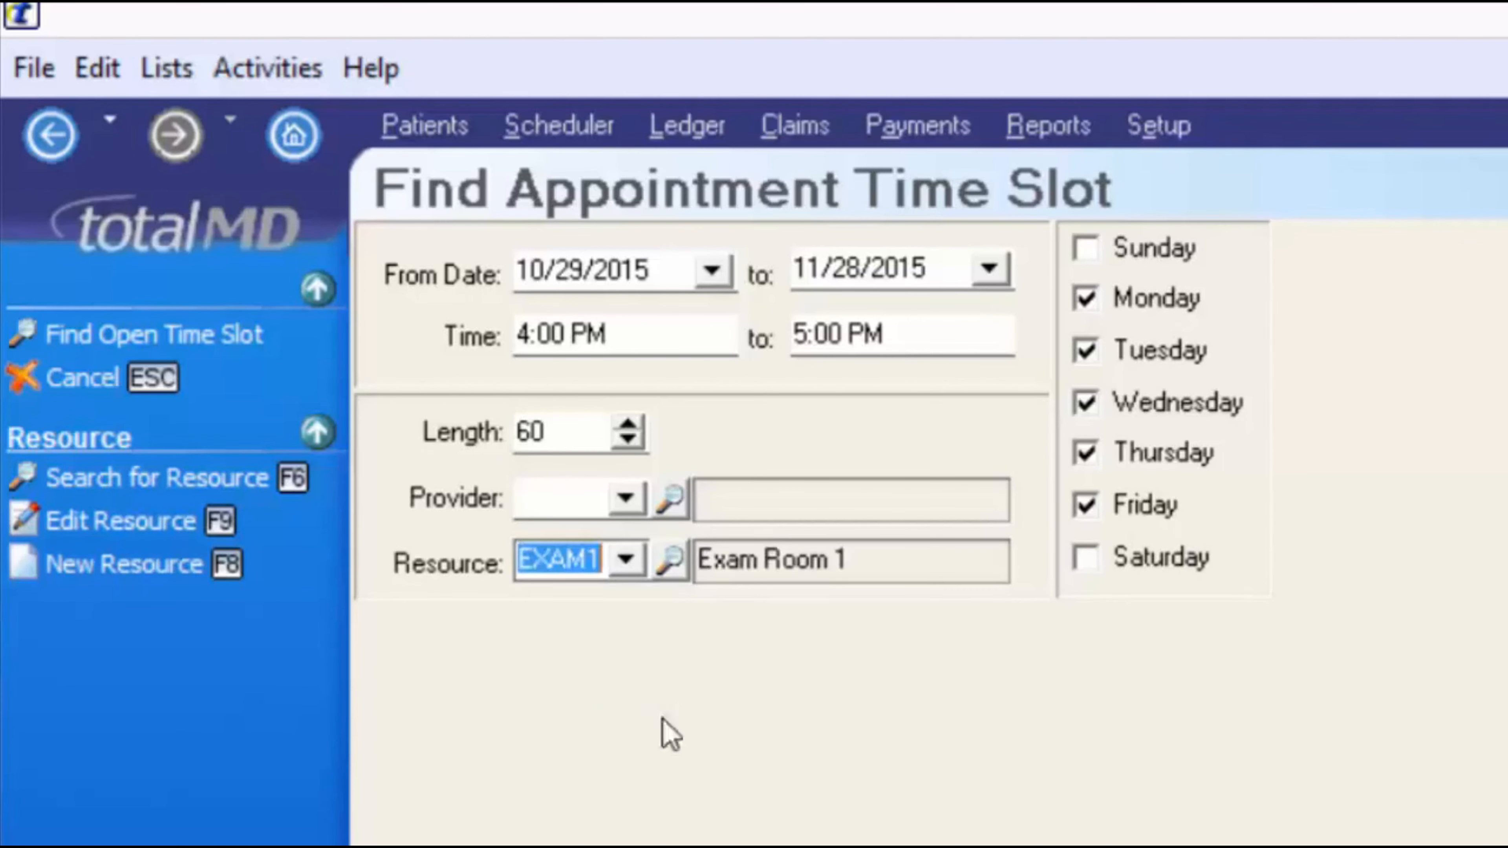
{"action": "left_click", "coordinate": [626, 570]}
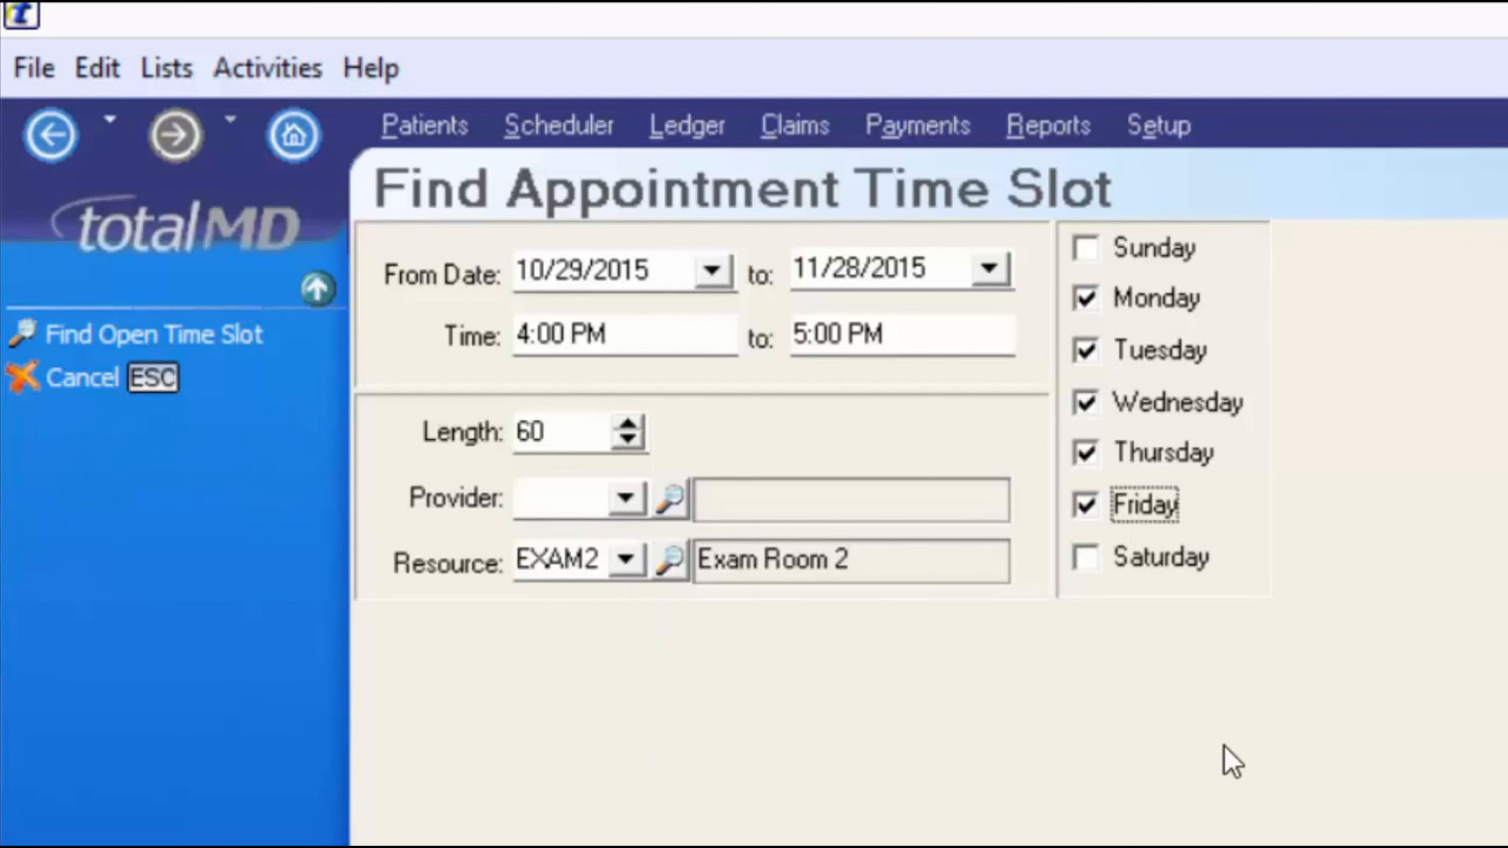
{"action": "left_click", "coordinate": [1089, 298]}
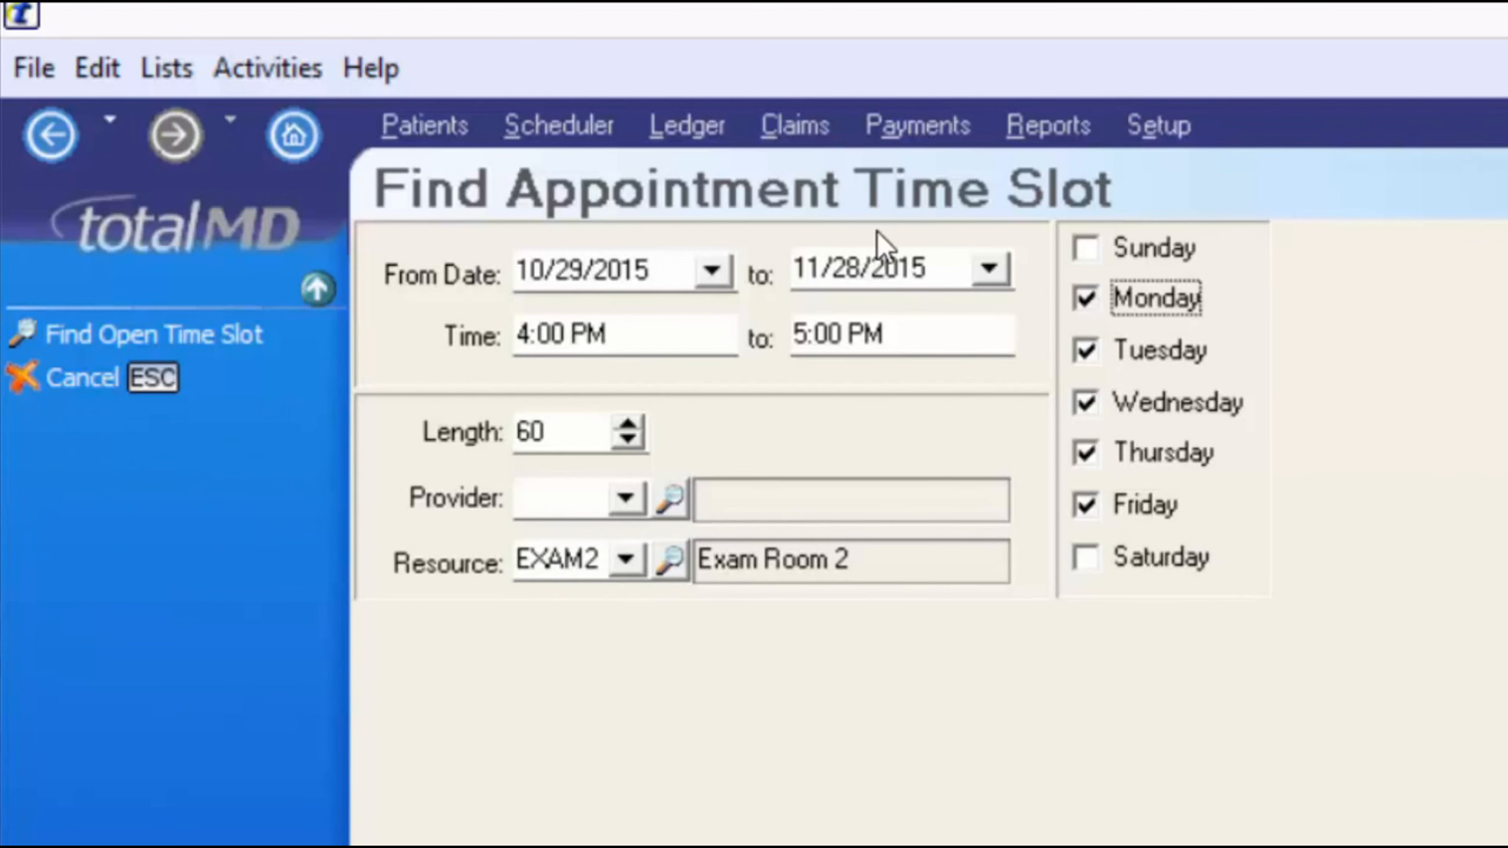
{"action": "left_click", "coordinate": [1087, 352]}
{"action": "left_click", "coordinate": [1088, 454]}
{"action": "left_click", "coordinate": [1085, 505]}
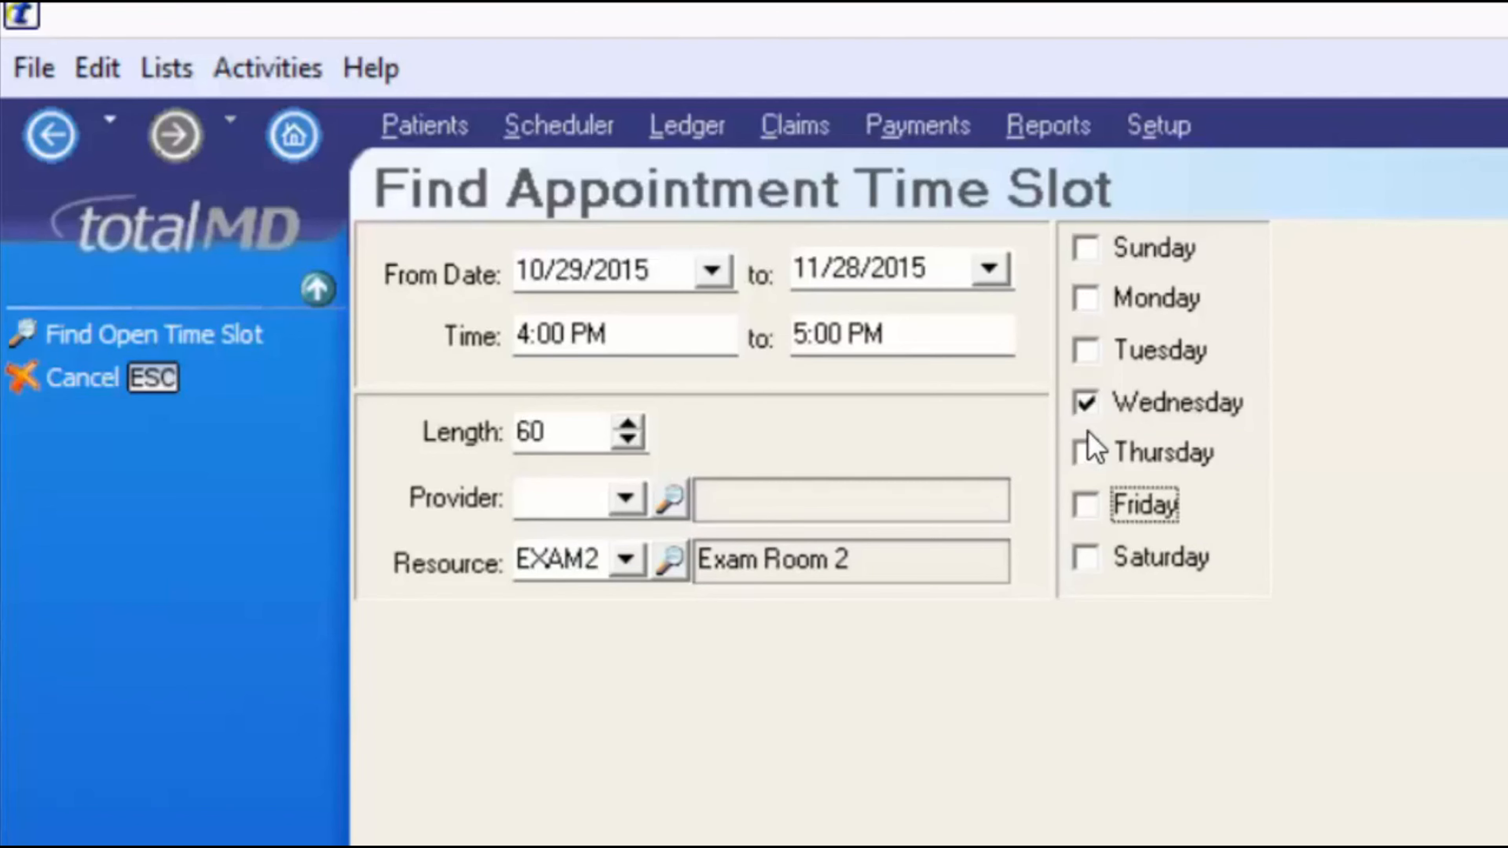
{"action": "left_click", "coordinate": [270, 341]}
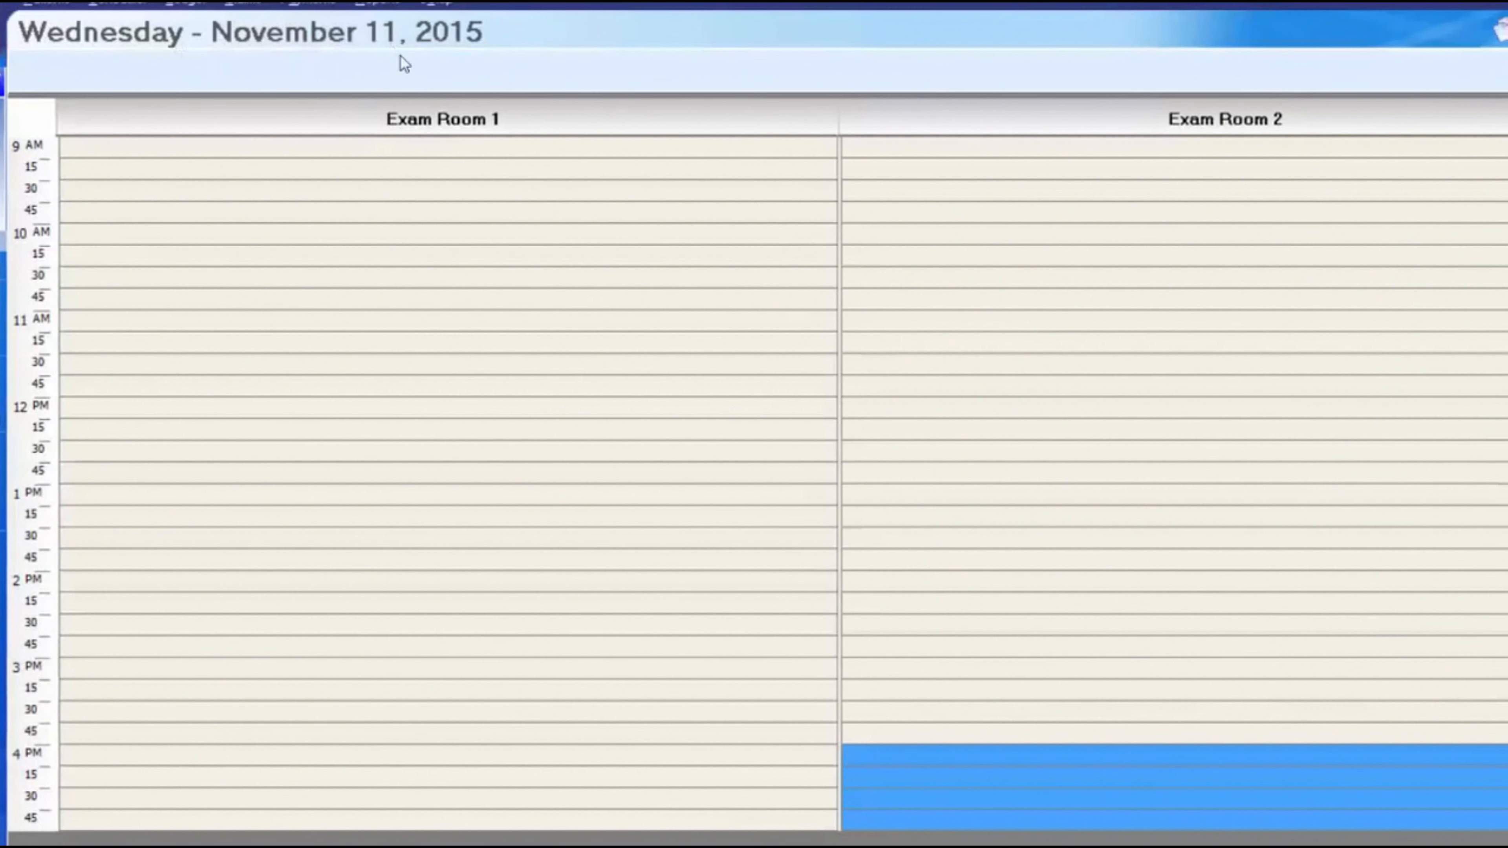
- Open a new appointment in the 4:00 PM Exam Room 2 slot on 11/11/2015
{"action": "left_click", "coordinate": [861, 753]}
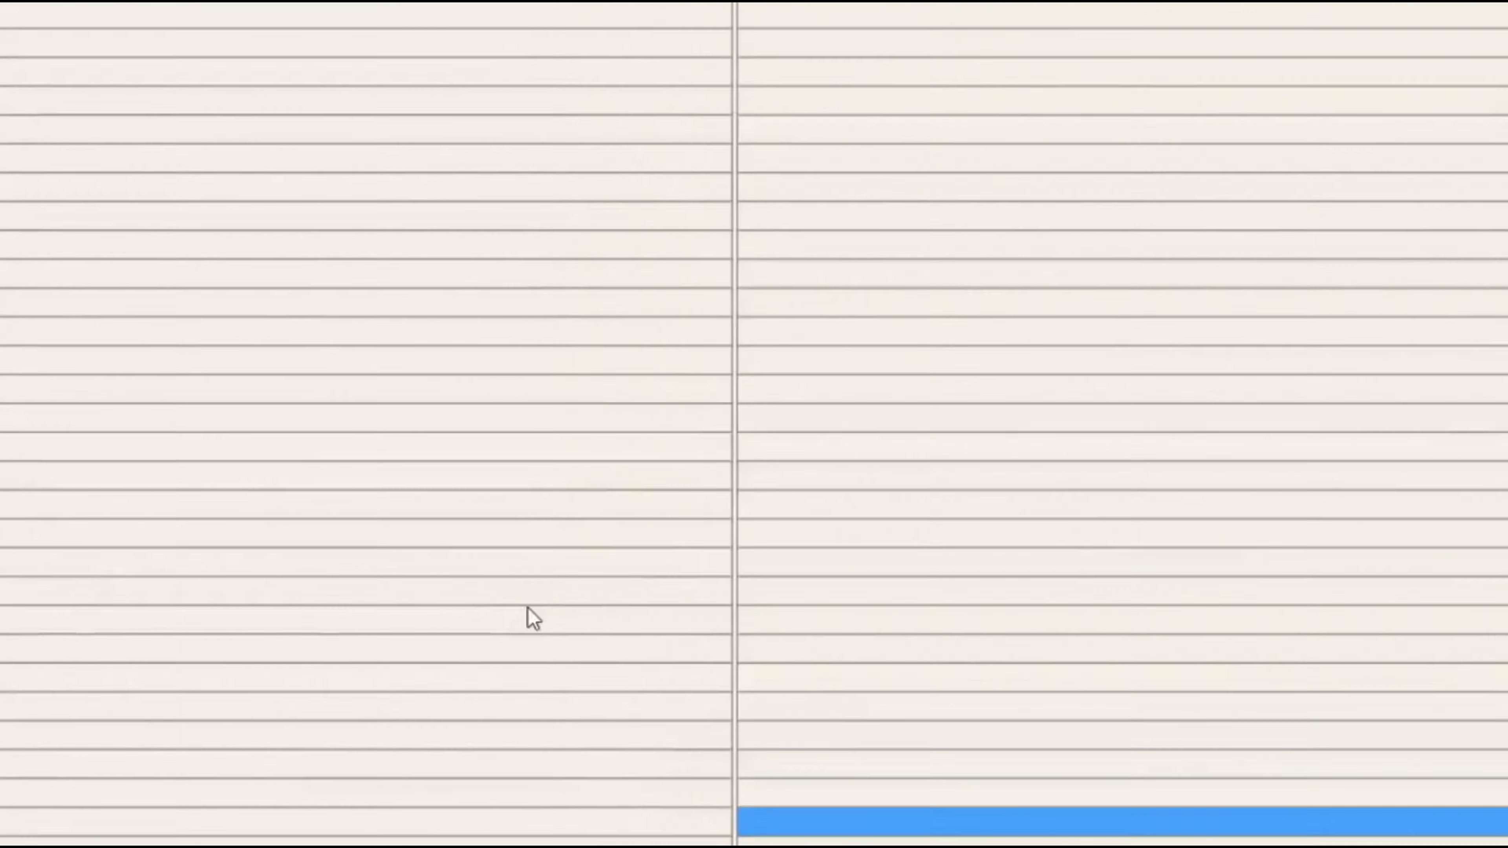
{"action": "double_click", "coordinate": [855, 822]}
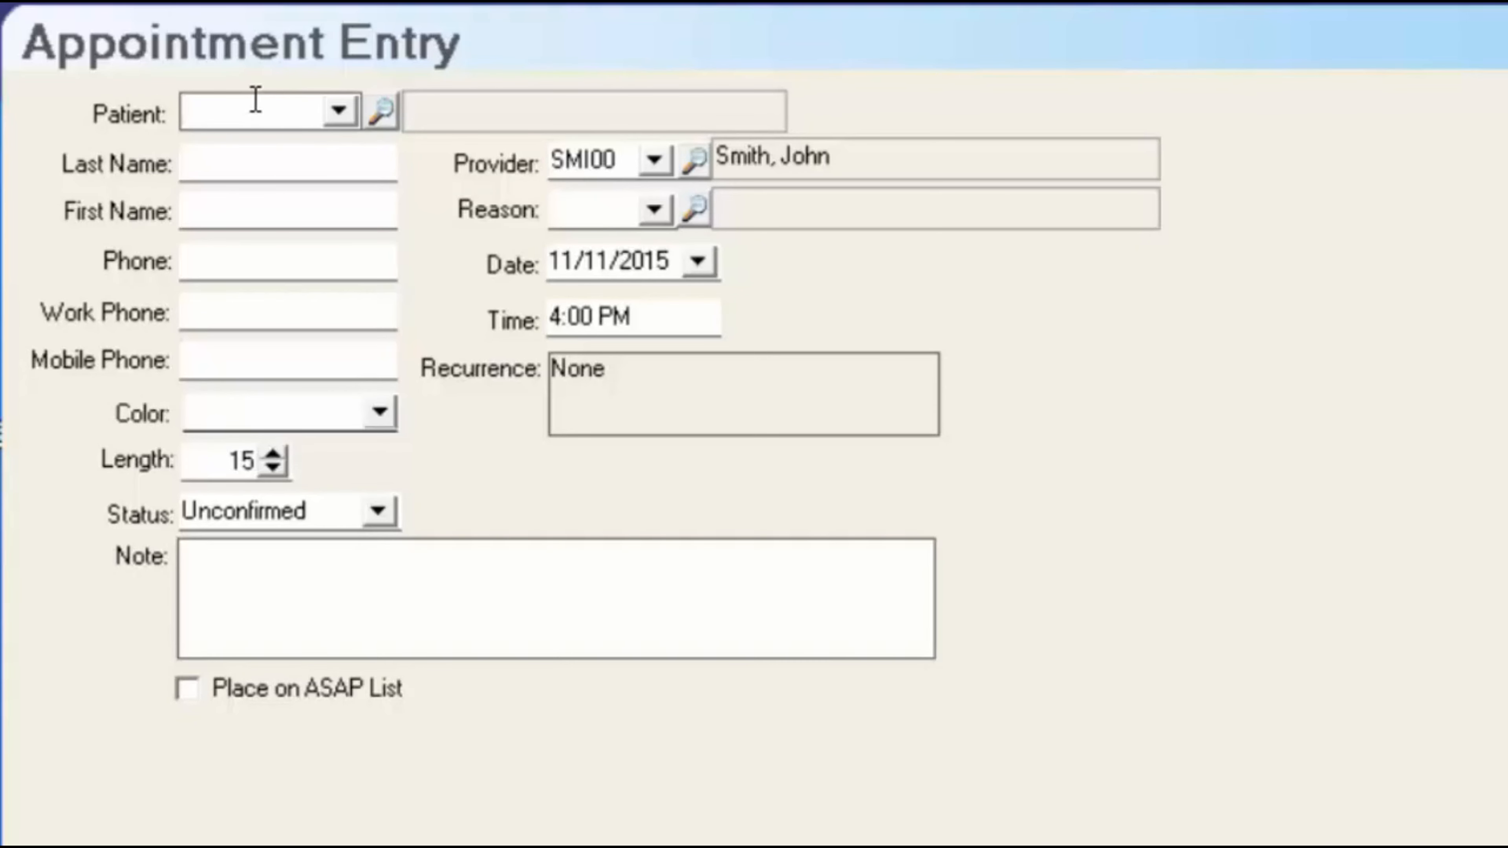
- Enter the new patient's last name and first name
{"action": "left_click", "coordinate": [339, 110]}
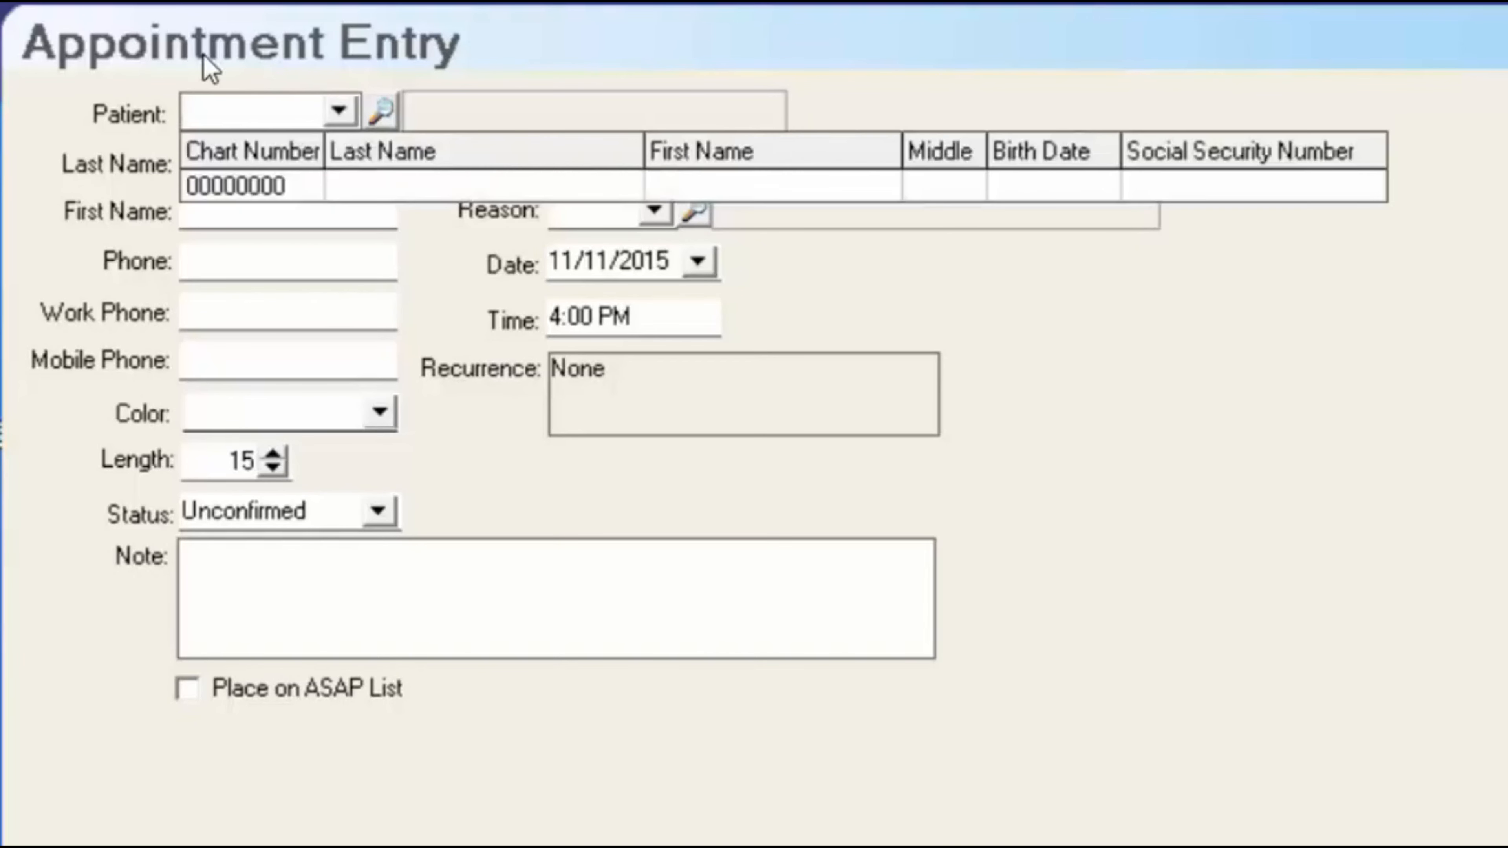
{"action": "left_click", "coordinate": [209, 66]}
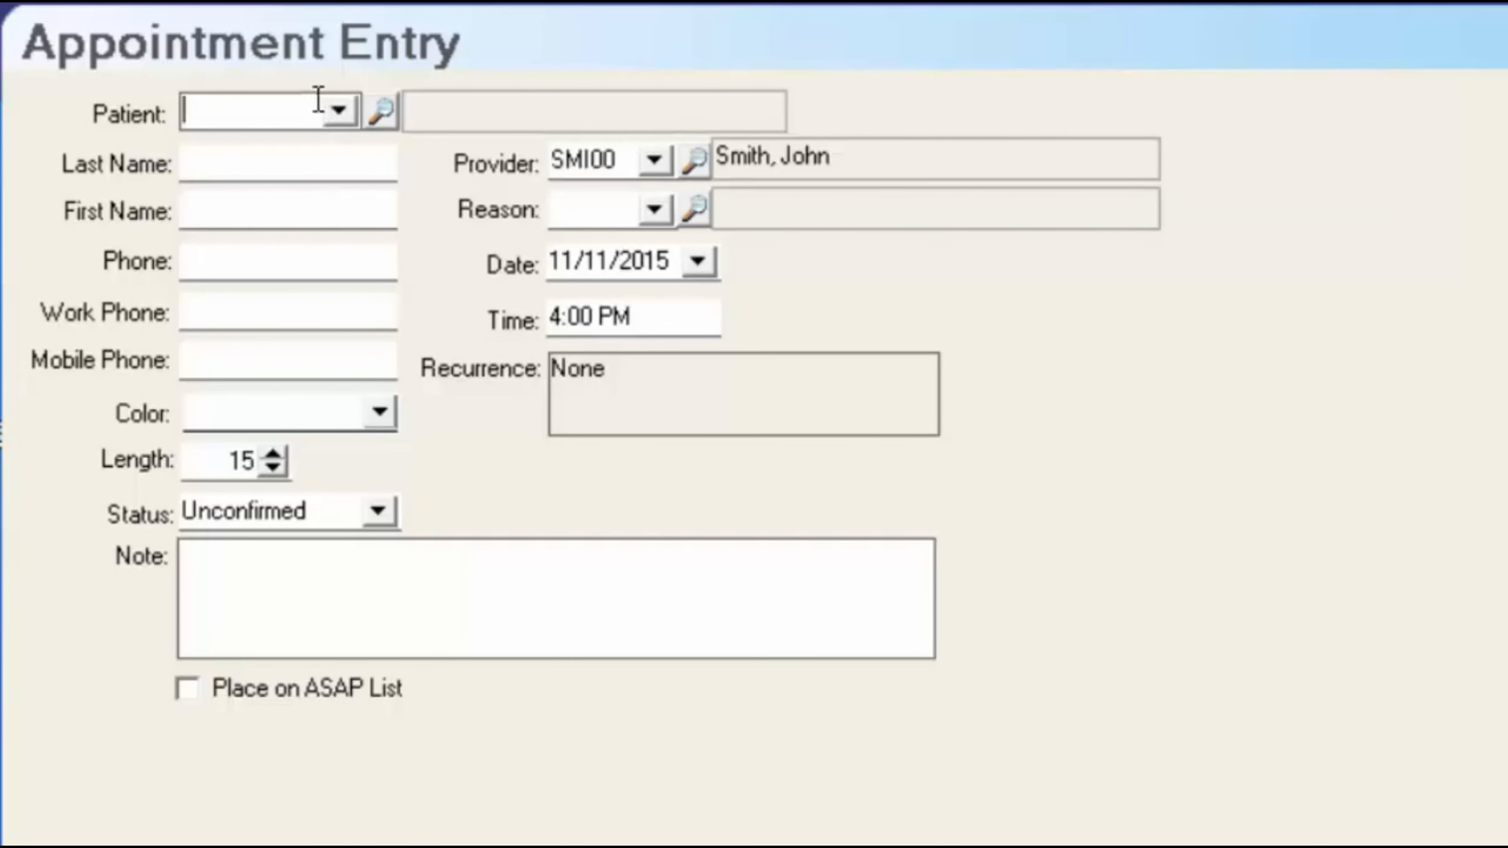
{"action": "key", "text": "Tab"}
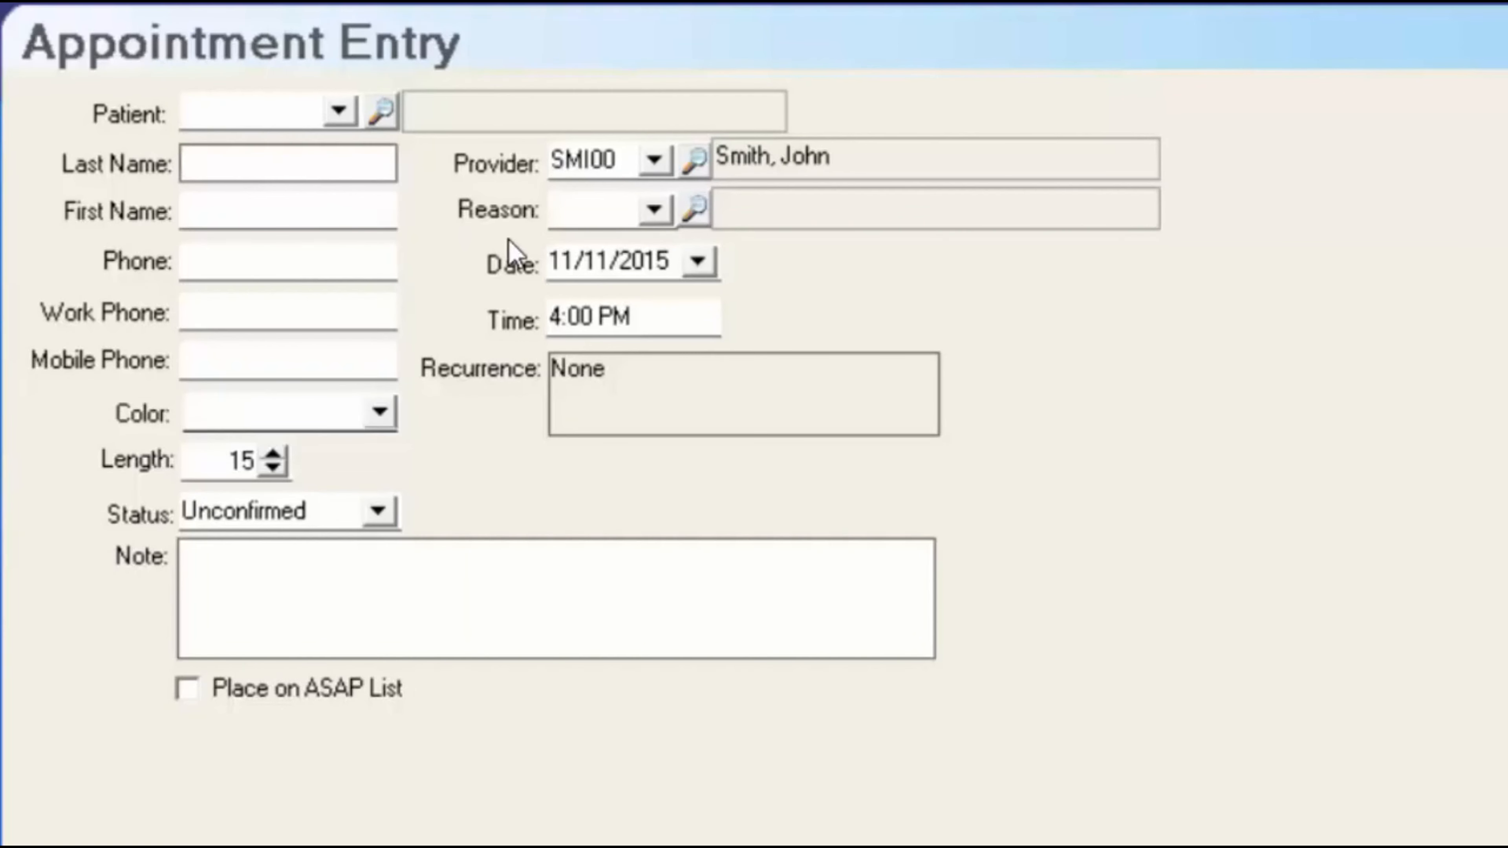
{"action": "type", "text": "Clooney"}
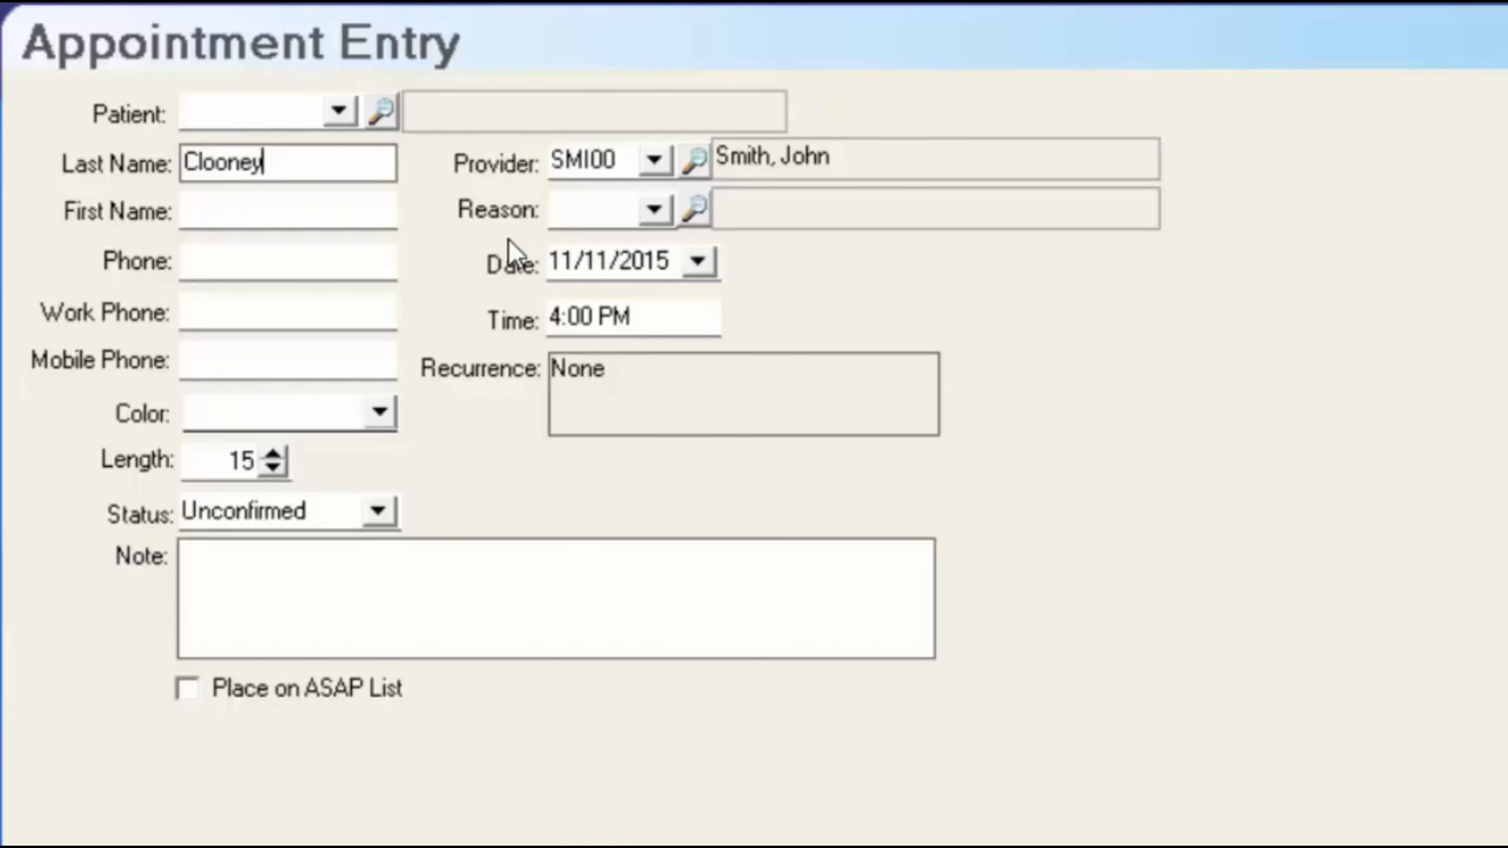
{"action": "key", "text": "Tab"}
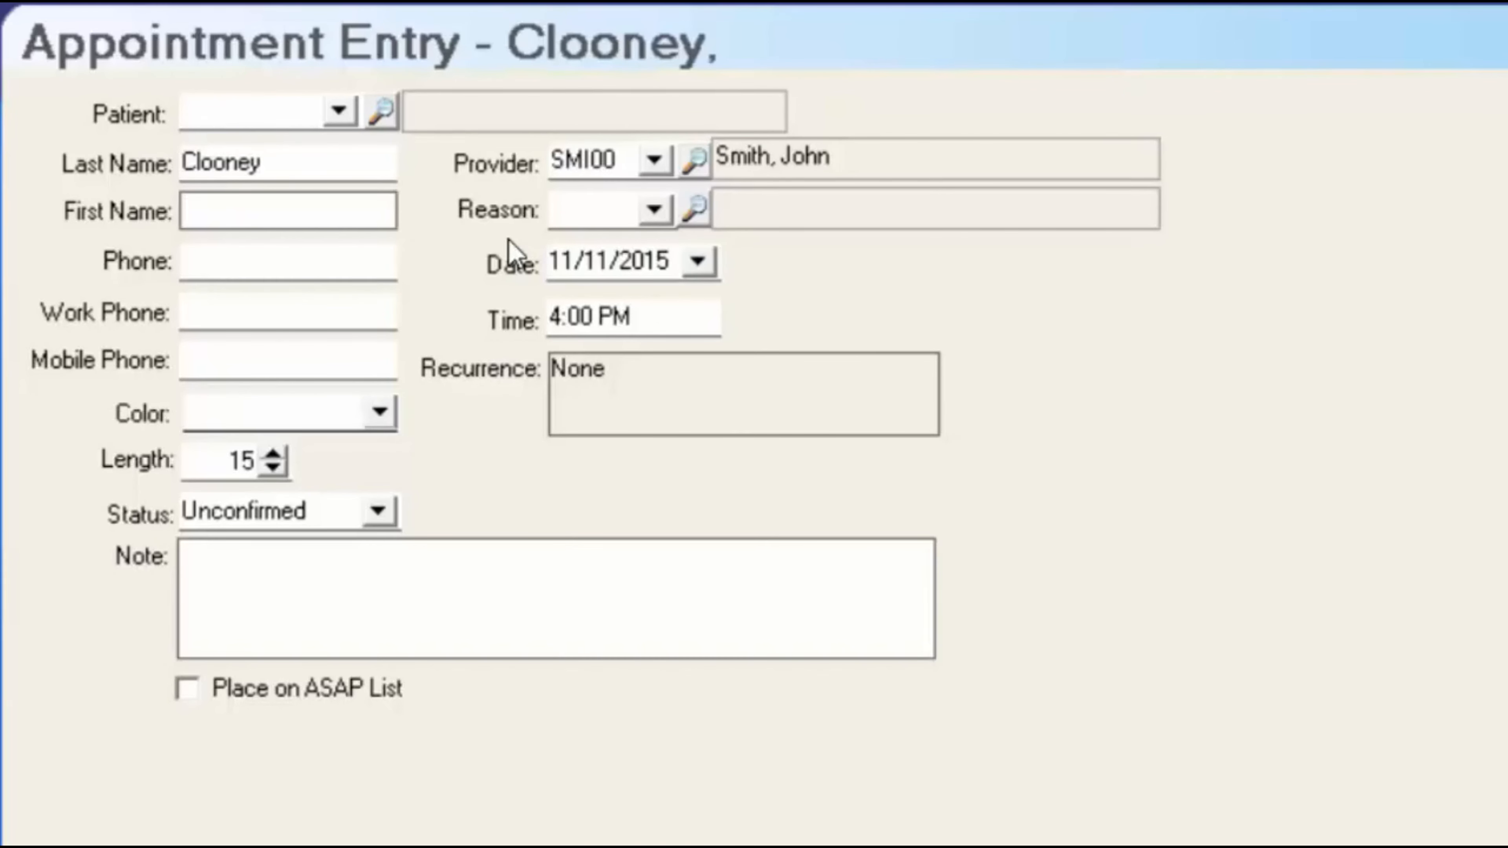
{"action": "type", "text": "George"}
- Enter the patient's phone number and set the appointment colour to New Patient
{"action": "key", "text": "Tab"}
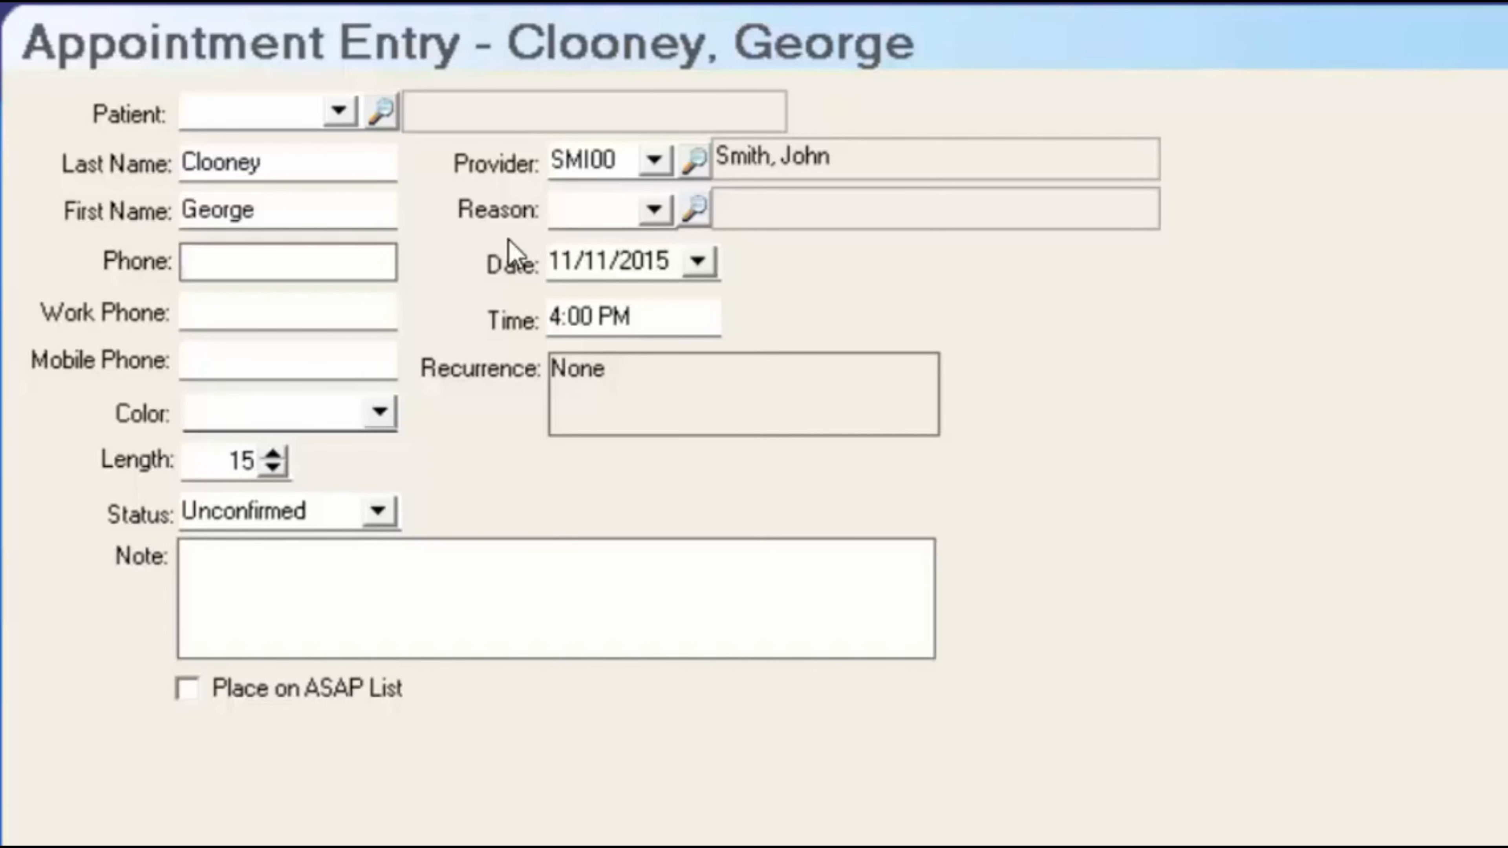
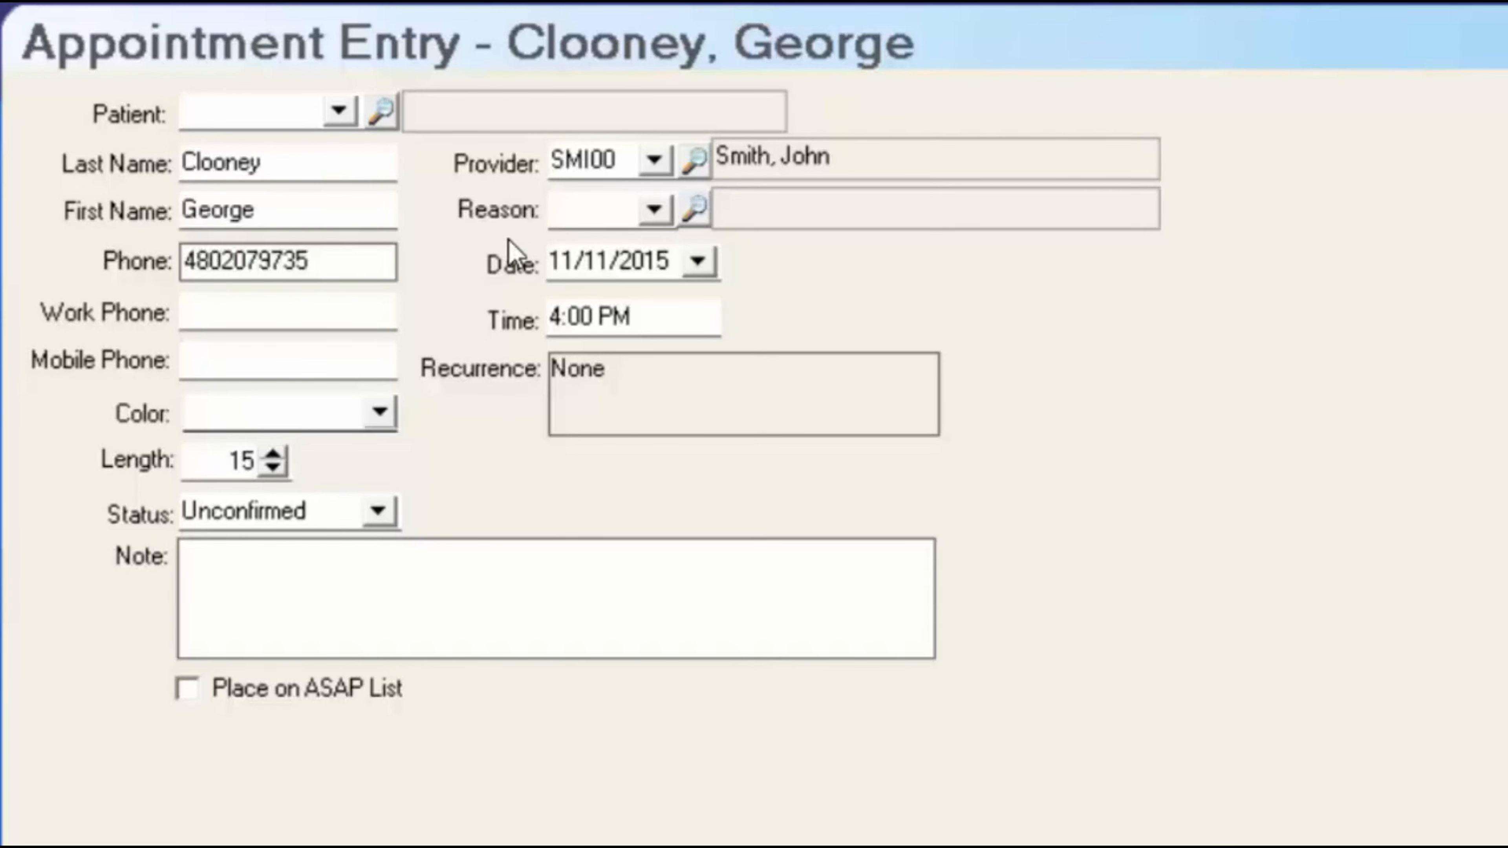
{"action": "key", "text": "Tab"}
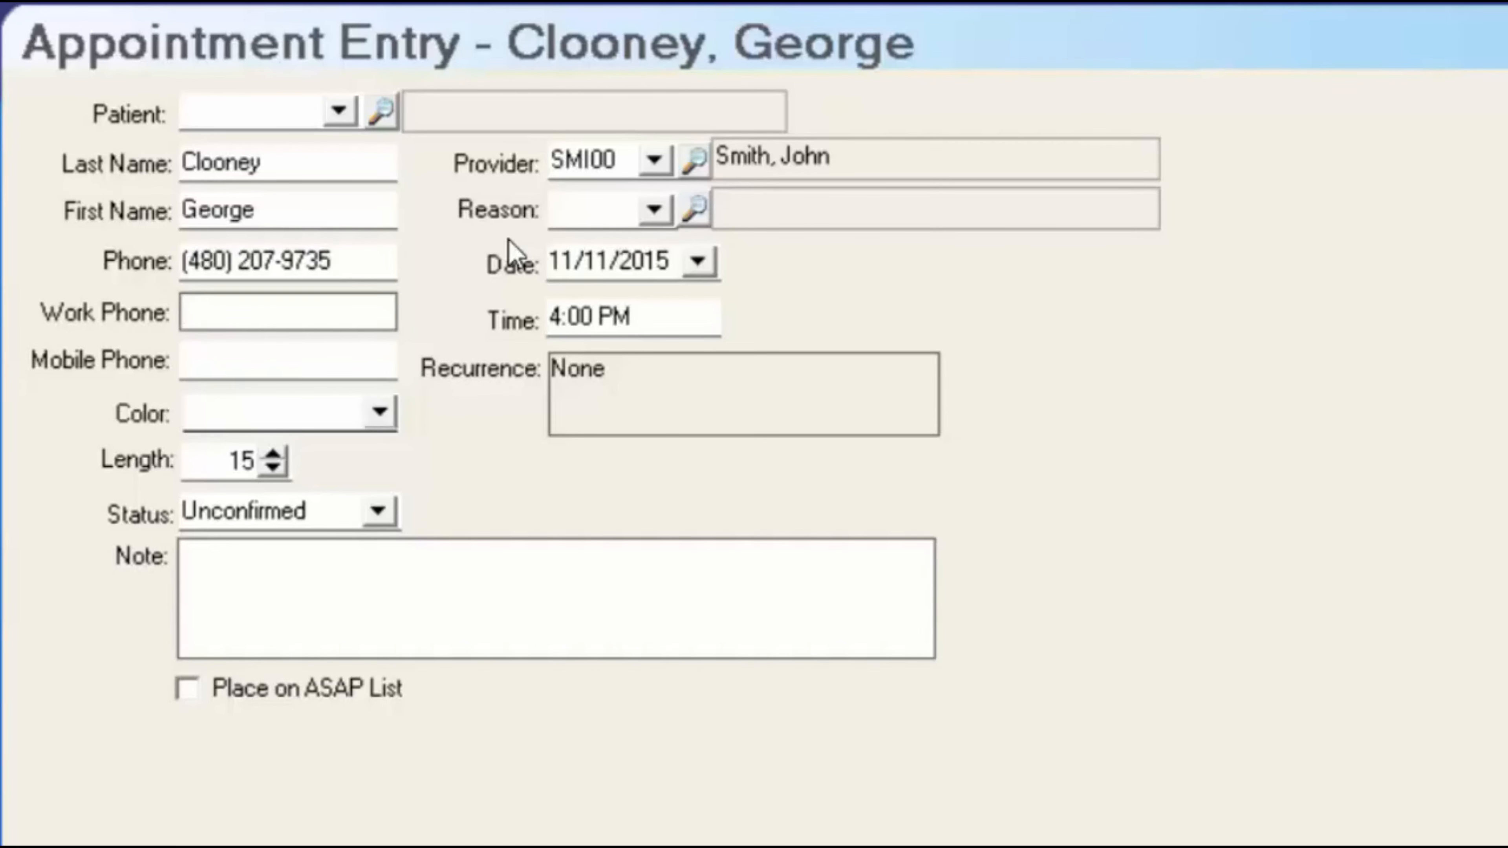
{"action": "left_click", "coordinate": [380, 411]}
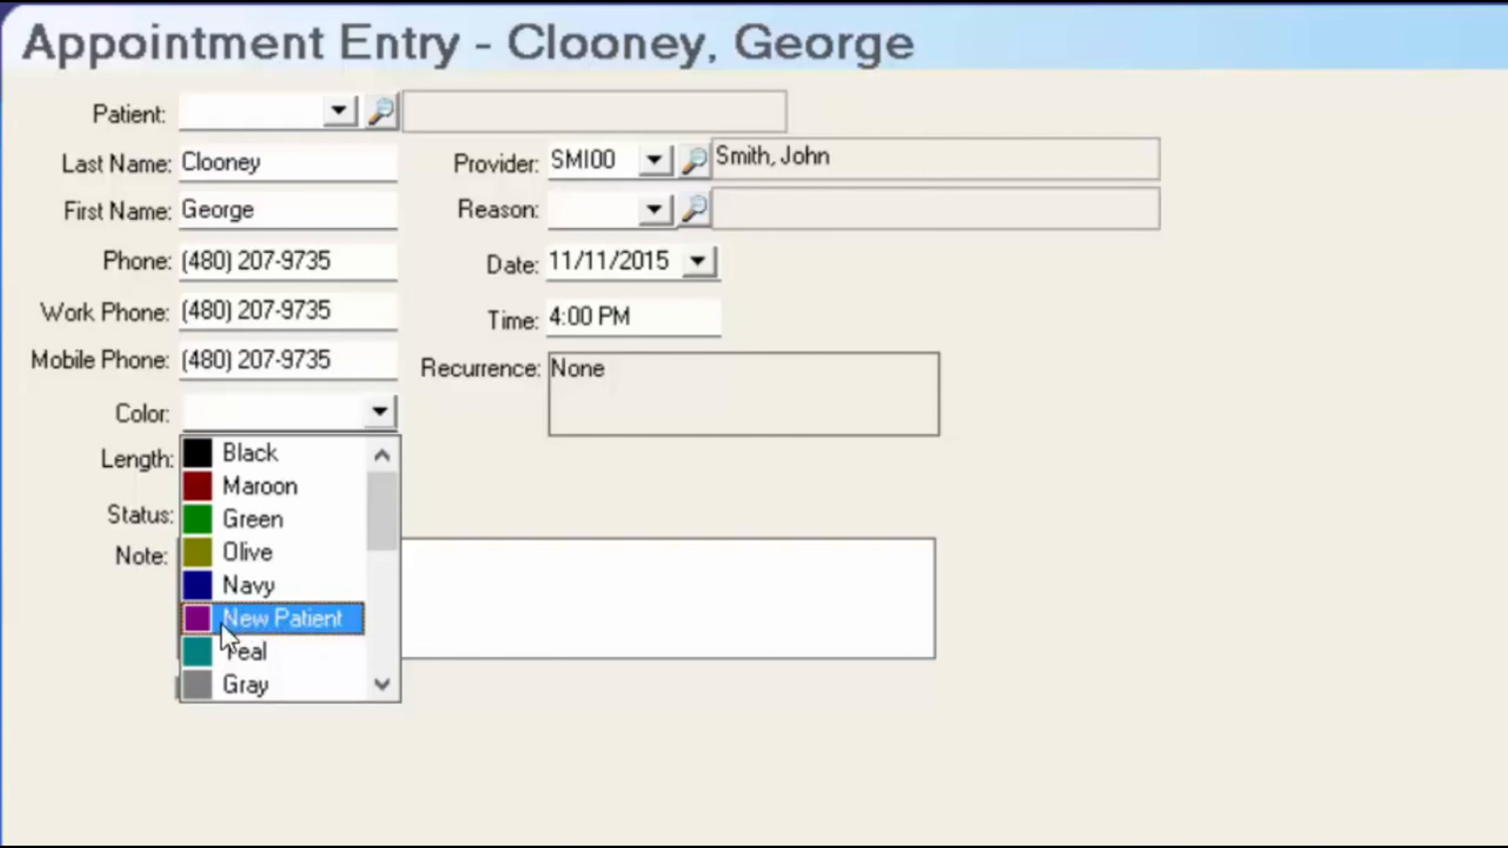
{"action": "left_click", "coordinate": [301, 627]}
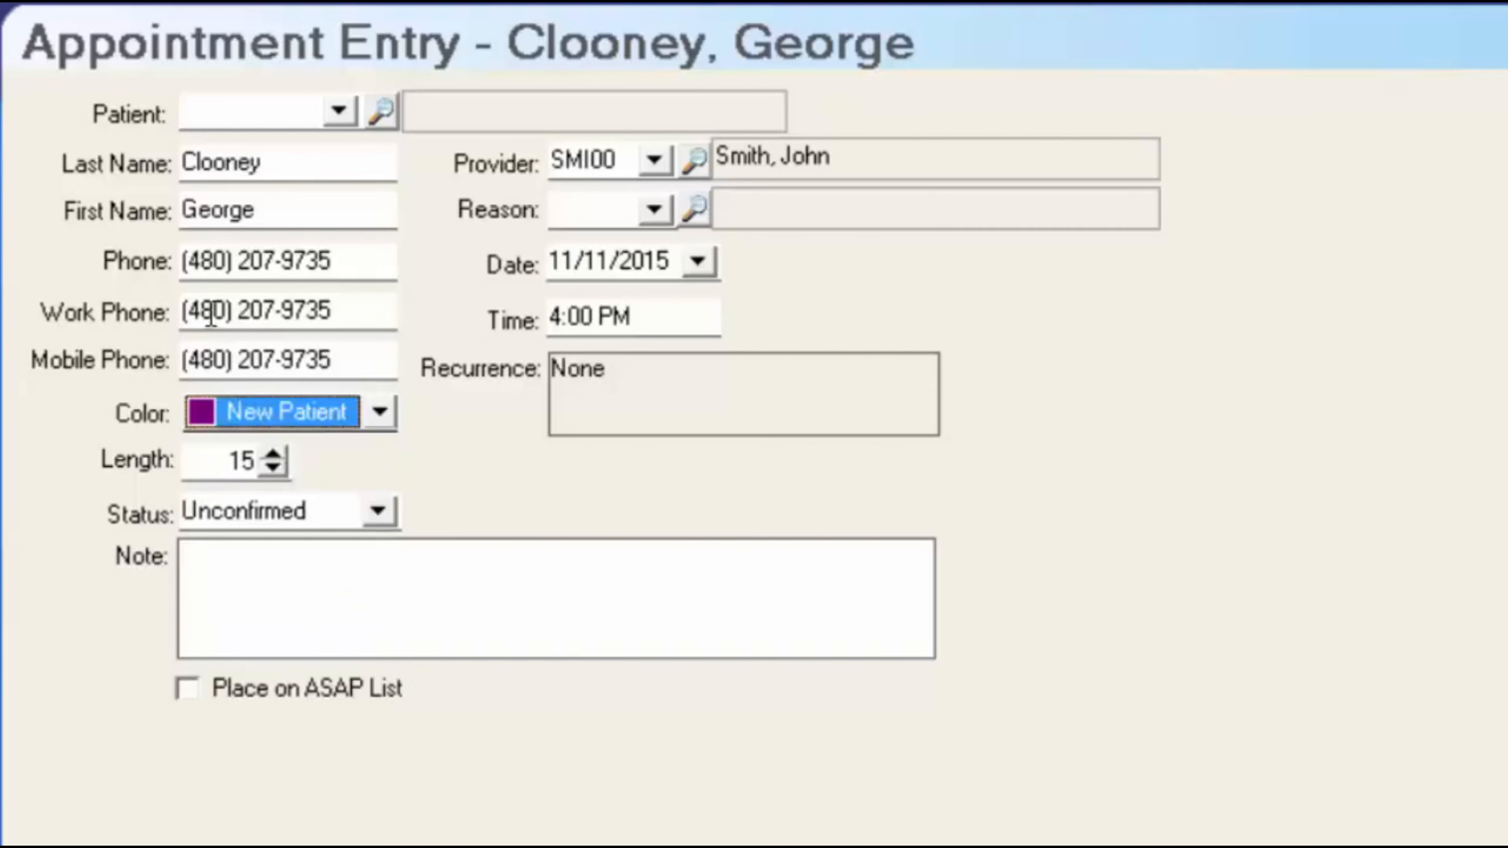
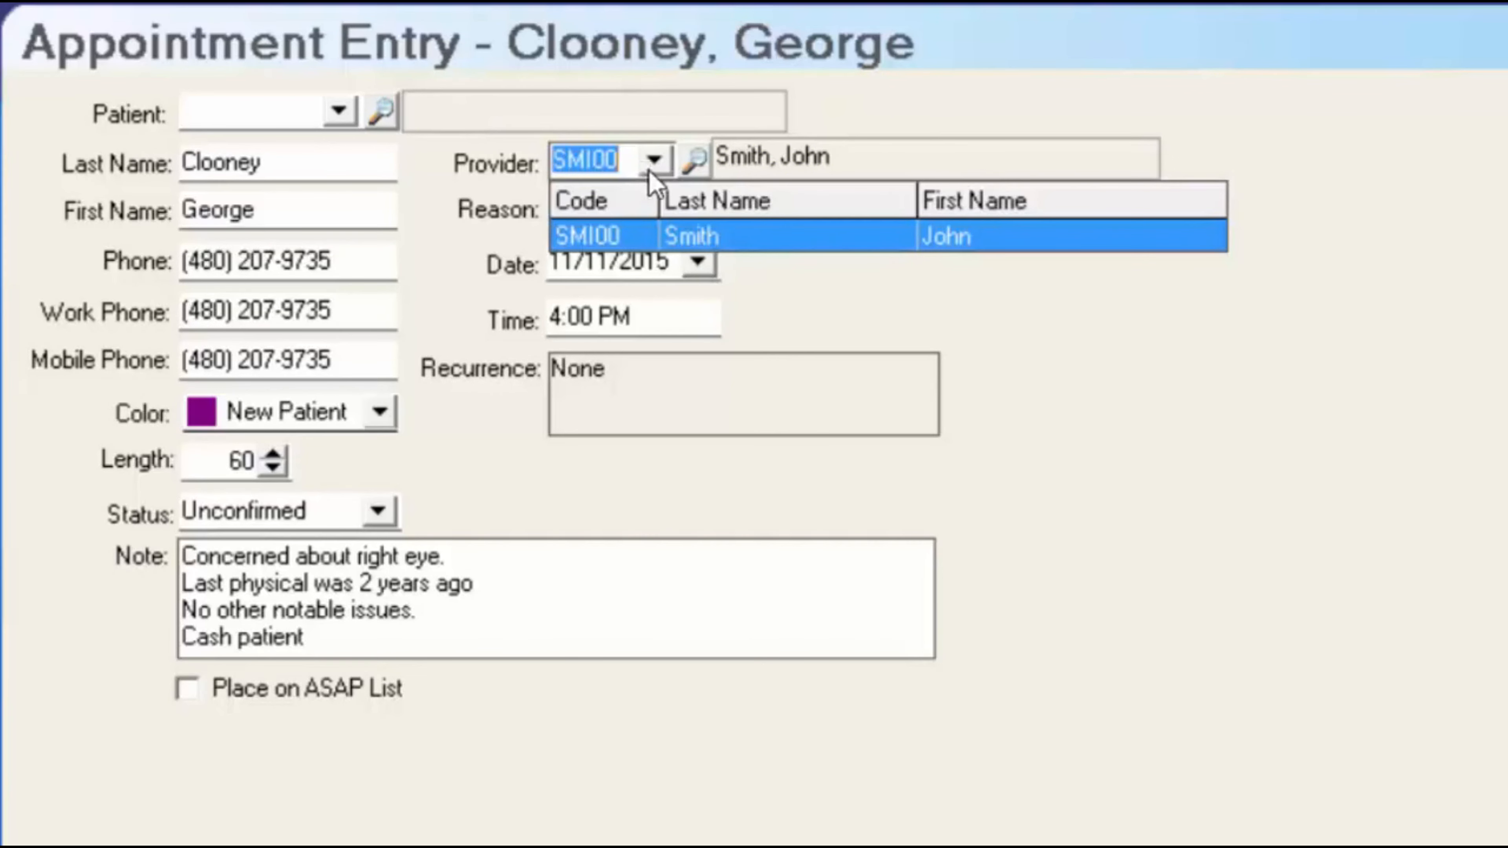
- Confirm provider SMI00 and check the Reason dropdown, which is empty
{"action": "left_click", "coordinate": [455, 106]}
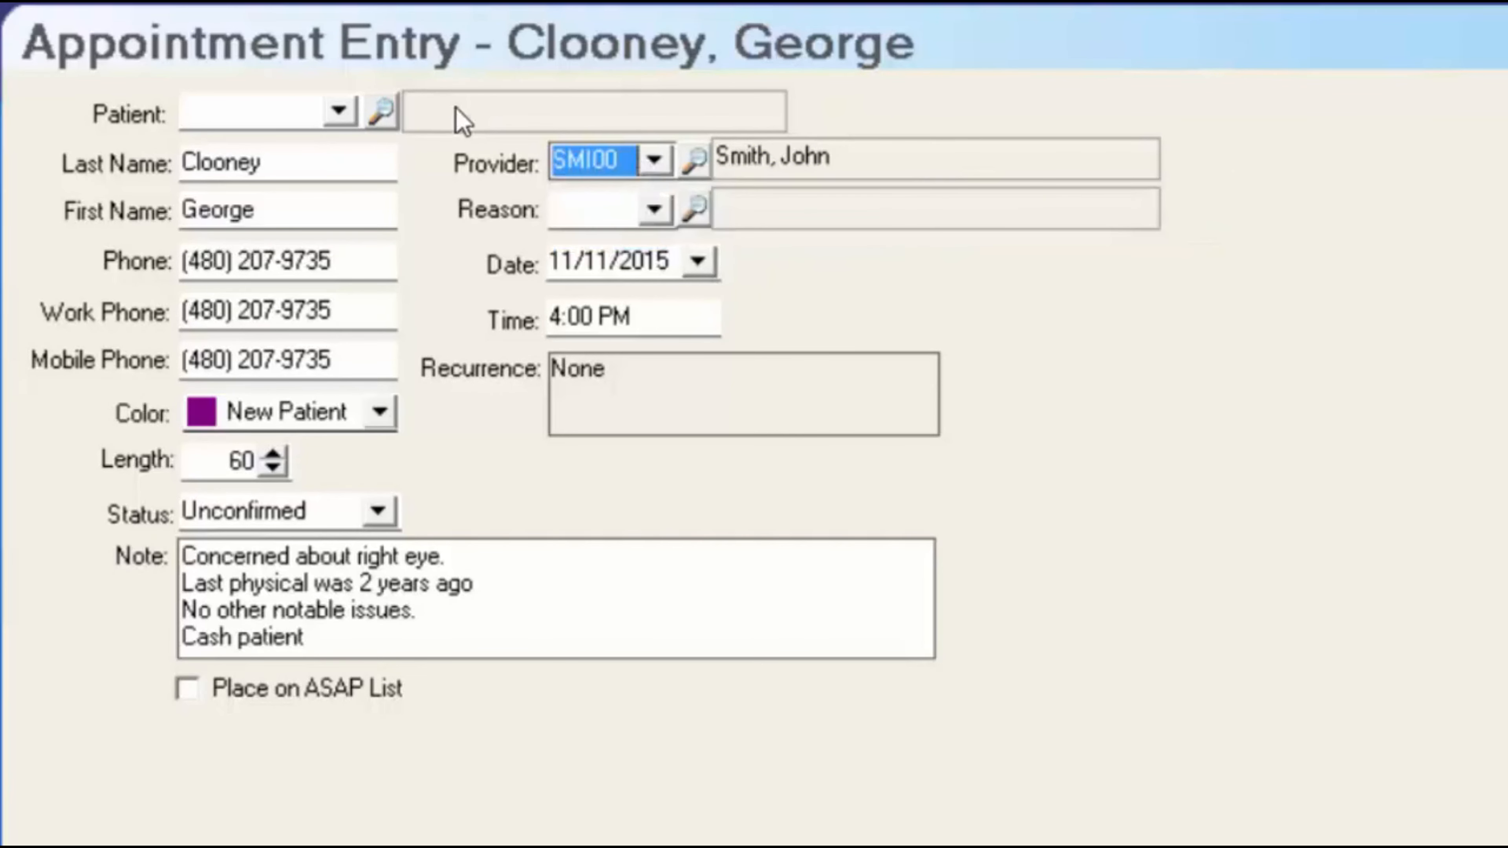
{"action": "left_click", "coordinate": [653, 209]}
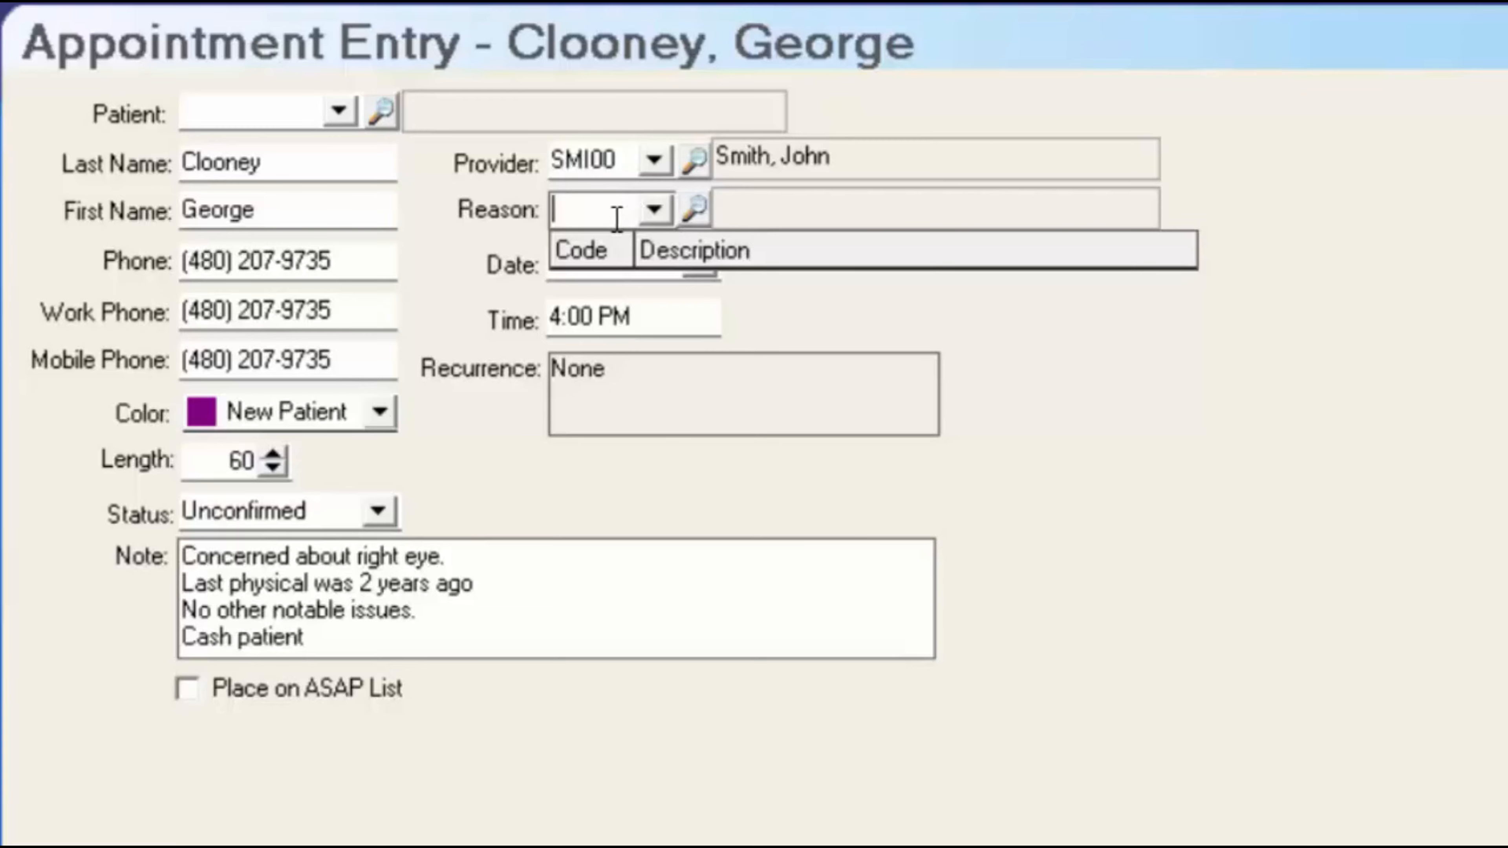
{"action": "left_click", "coordinate": [655, 211]}
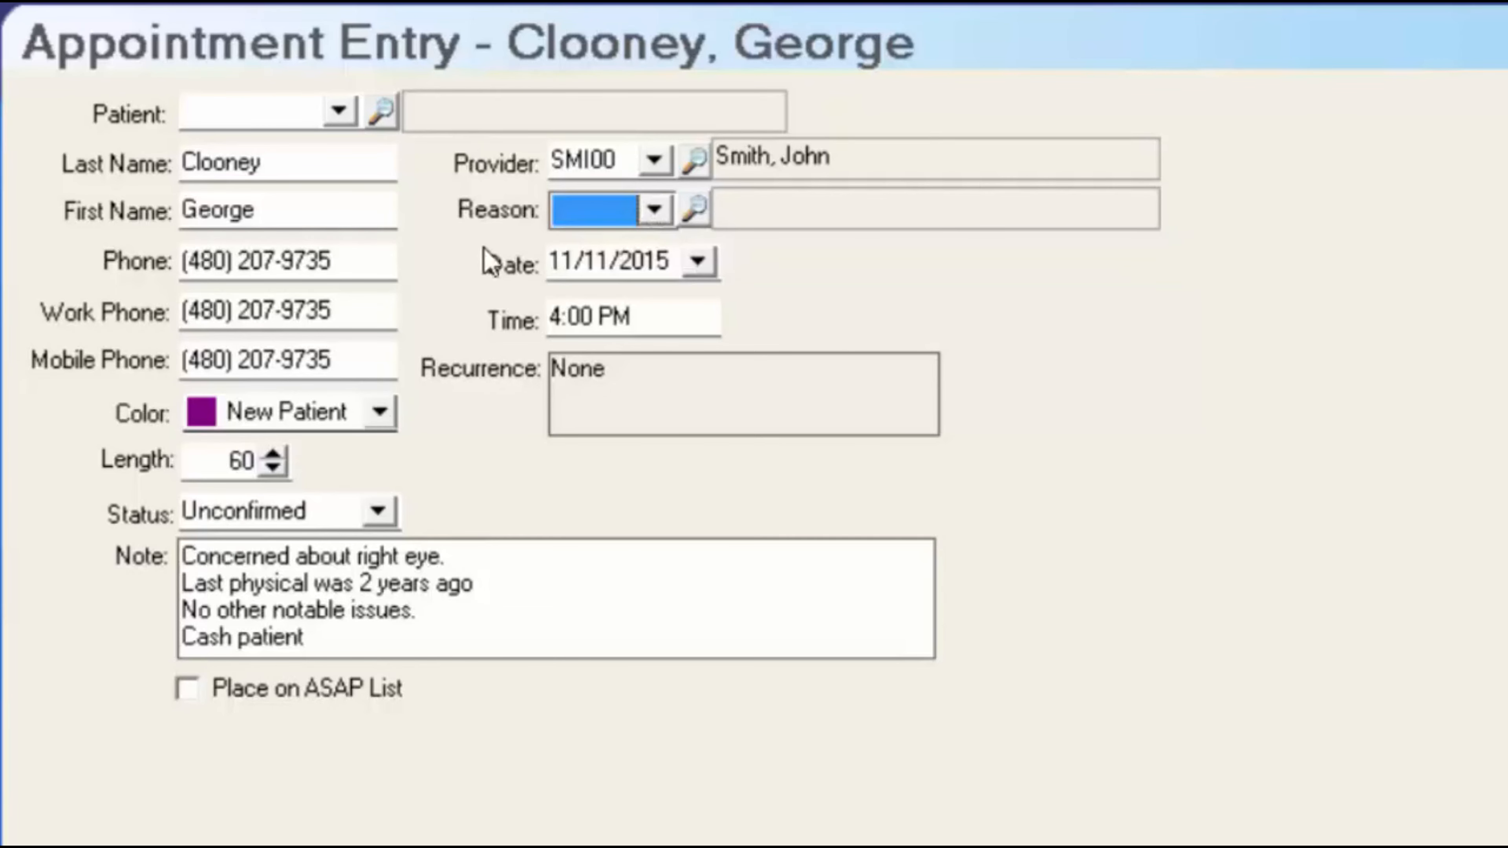
- Look through the Lists menu for visit reasons, then open Reason Search from the Reason magnifier
{"action": "left_click", "coordinate": [16, 30]}
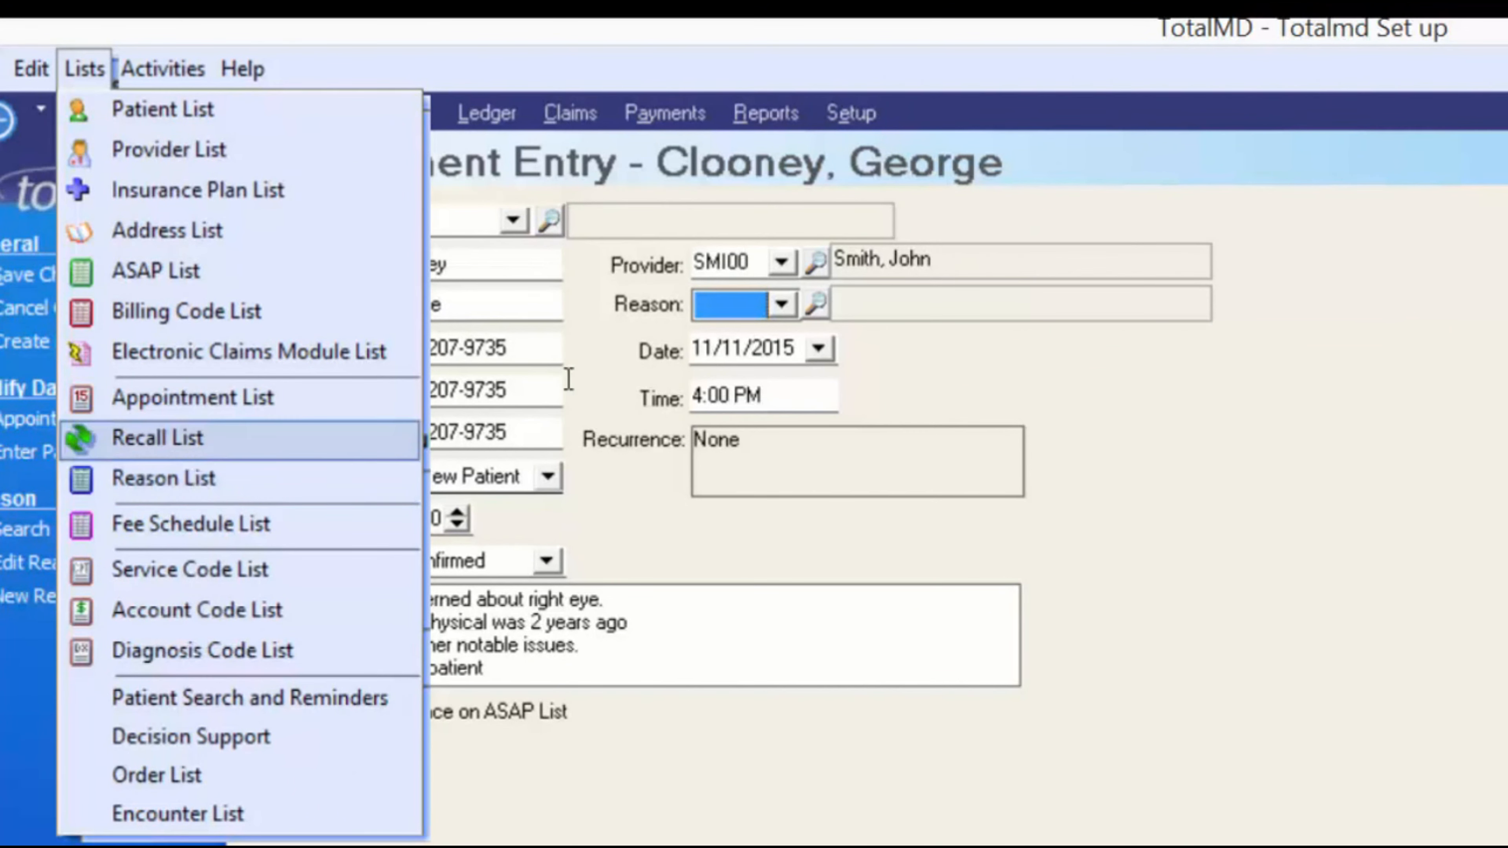
{"action": "left_click", "coordinate": [778, 307]}
{"action": "left_click", "coordinate": [782, 305]}
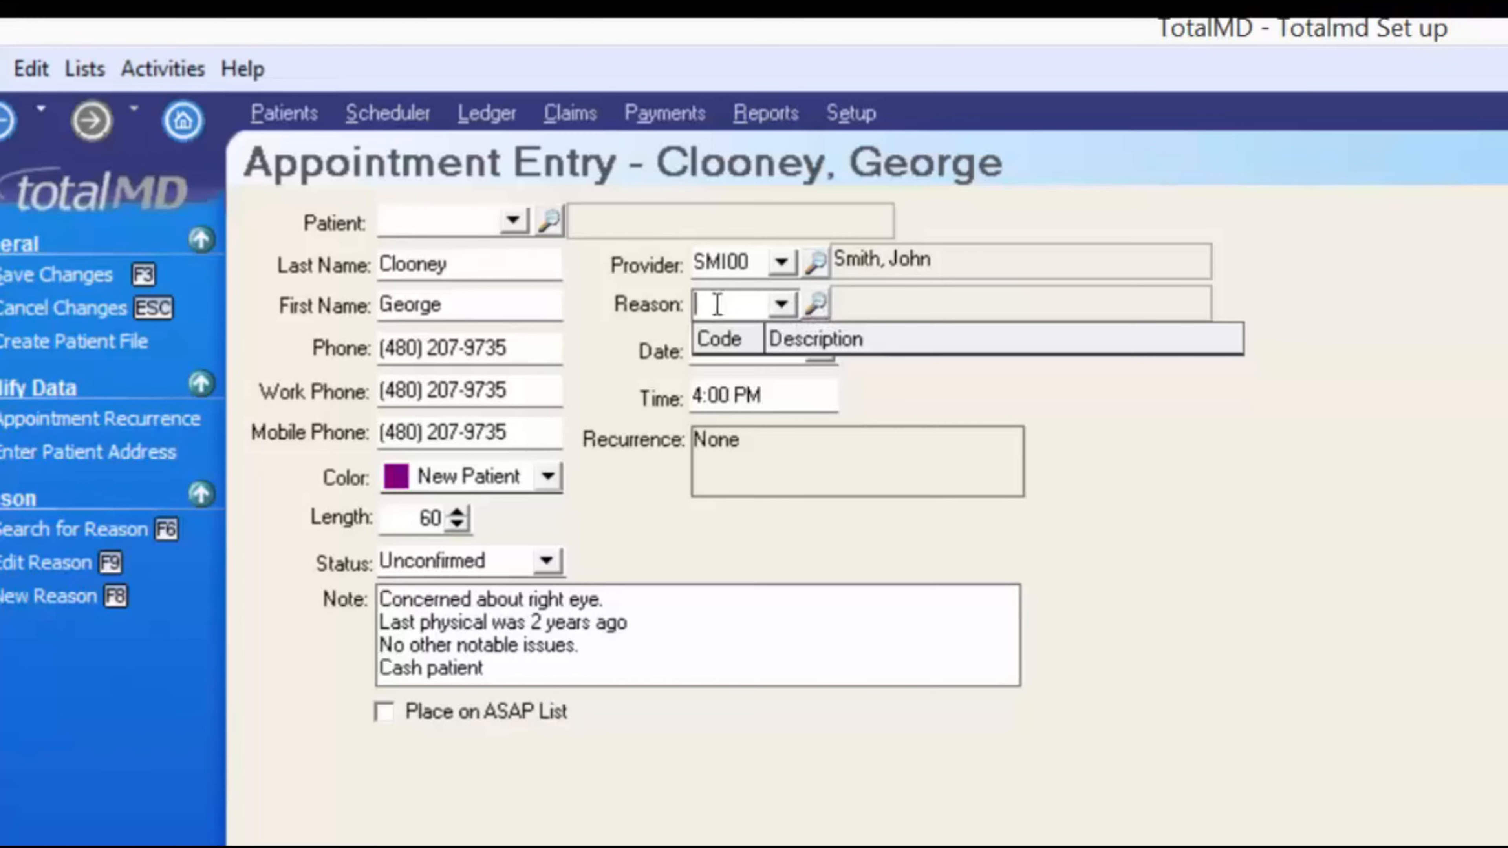
{"action": "left_click", "coordinate": [817, 305]}
{"action": "left_click", "coordinate": [816, 304]}
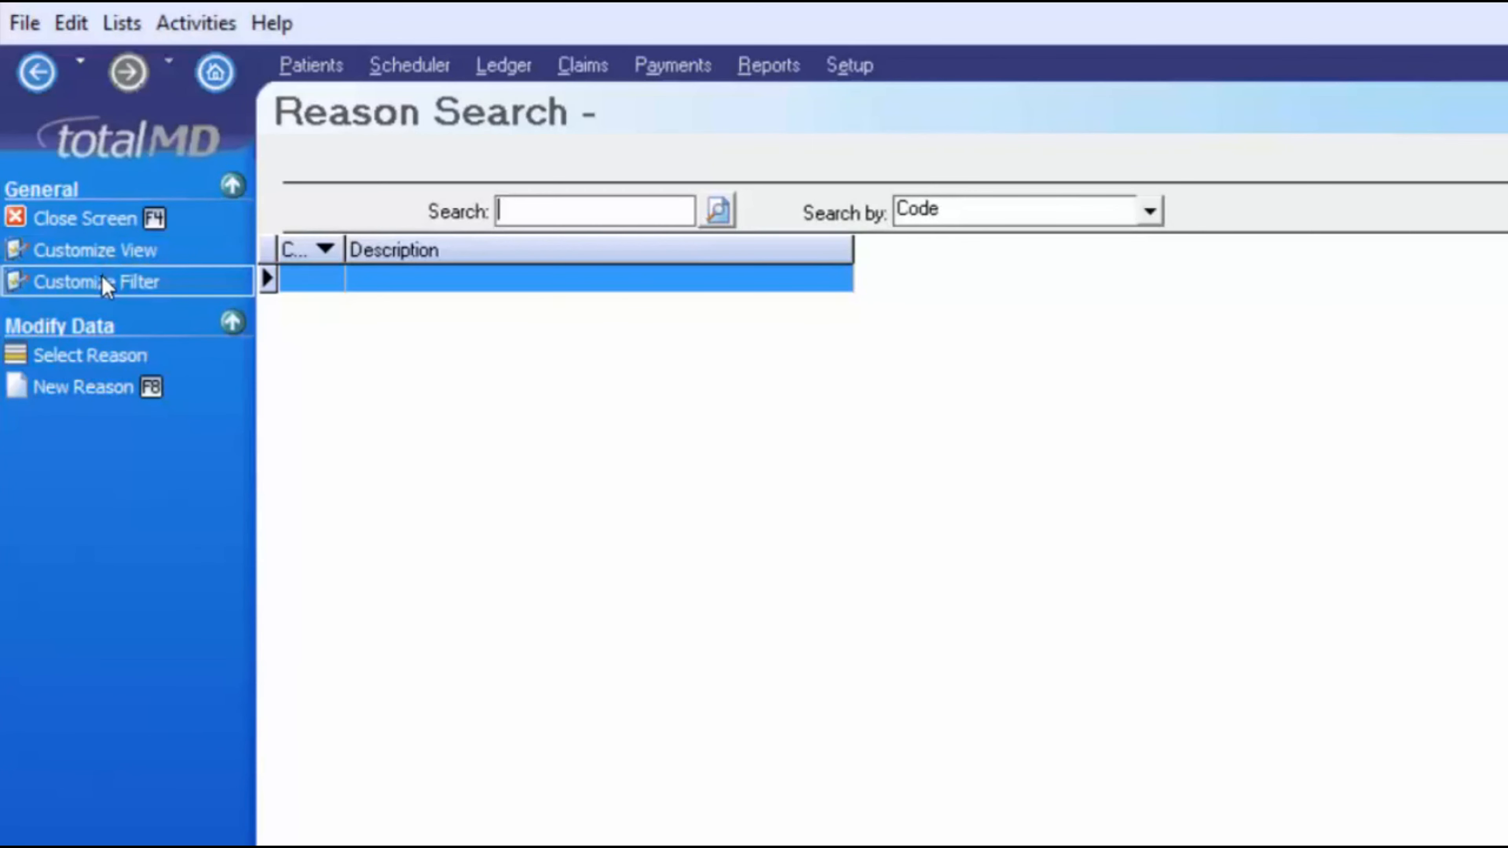
- Create and save reason NP 'New Patient Exam' with the New Patient colour and length 45
{"action": "left_click", "coordinate": [62, 389]}
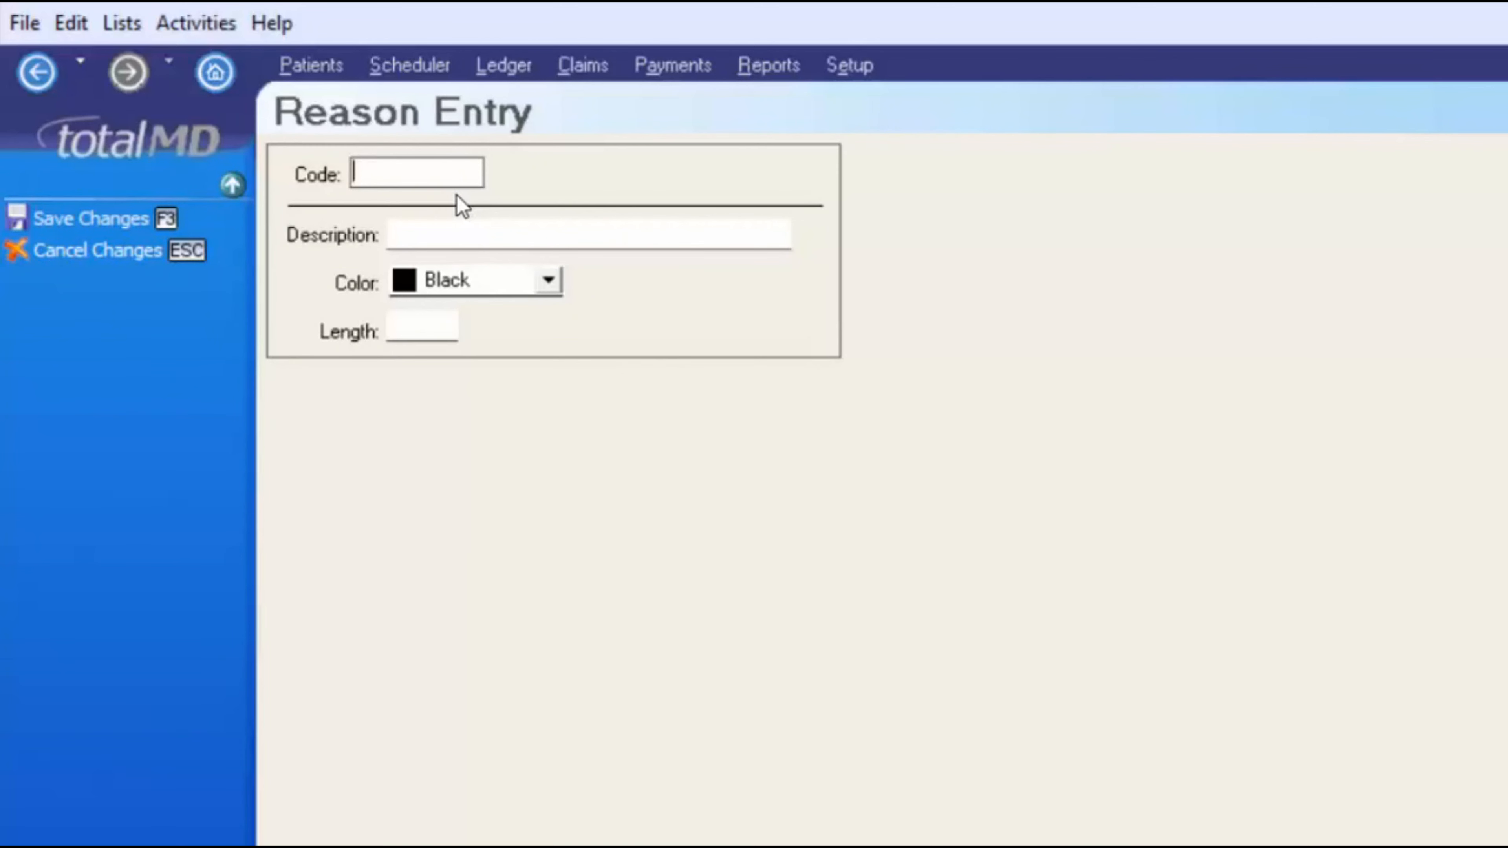
{"action": "type", "text": "NP"}
{"action": "key", "text": "Tab"}
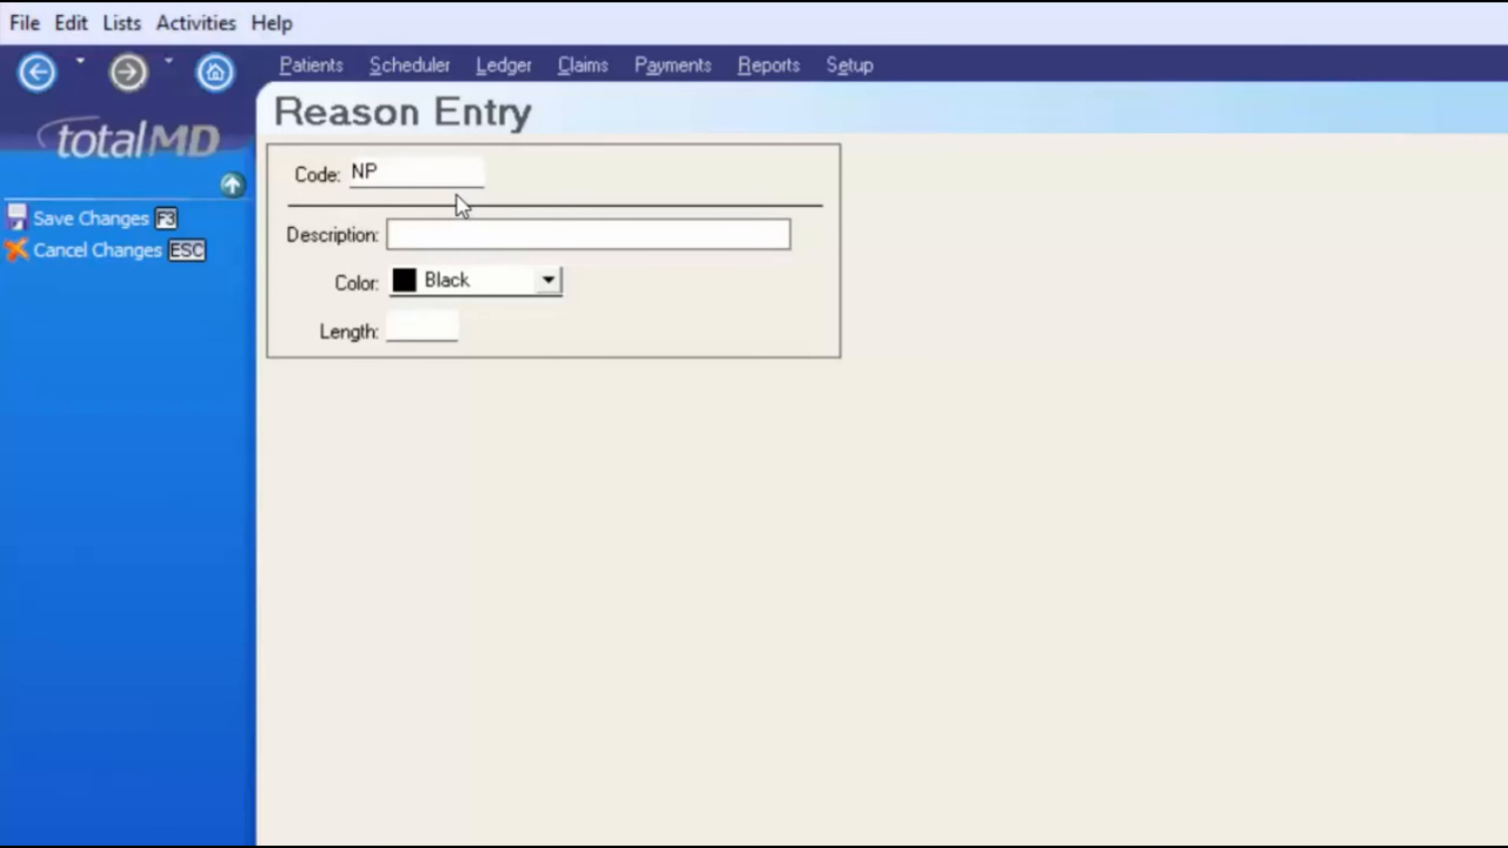
{"action": "type", "text": "New Patient Exam"}
{"action": "key", "text": "Tab"}
{"action": "key", "text": "alt+Down"}
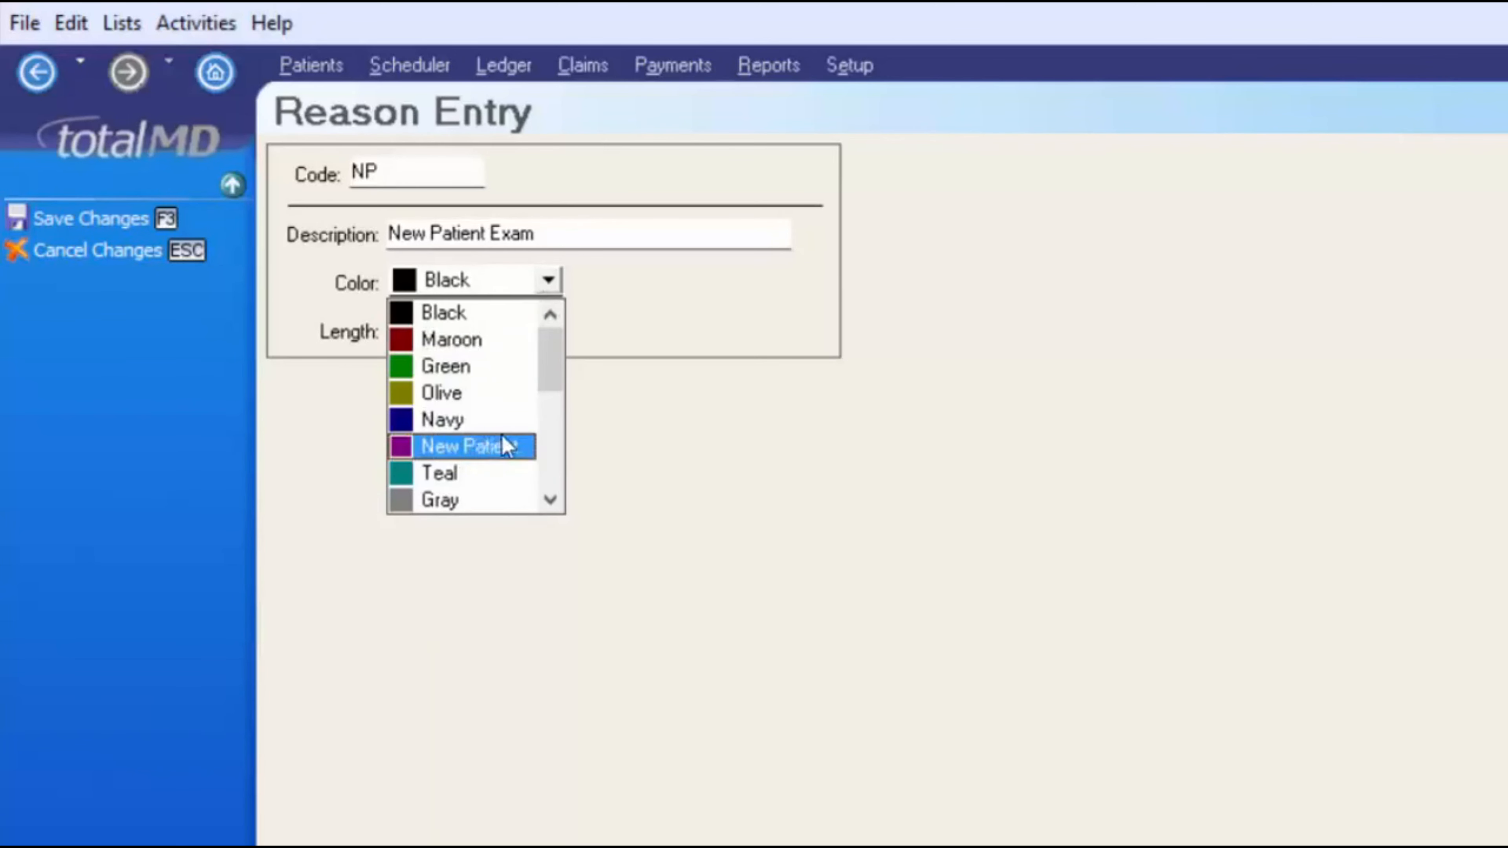
{"action": "key", "text": "Return"}
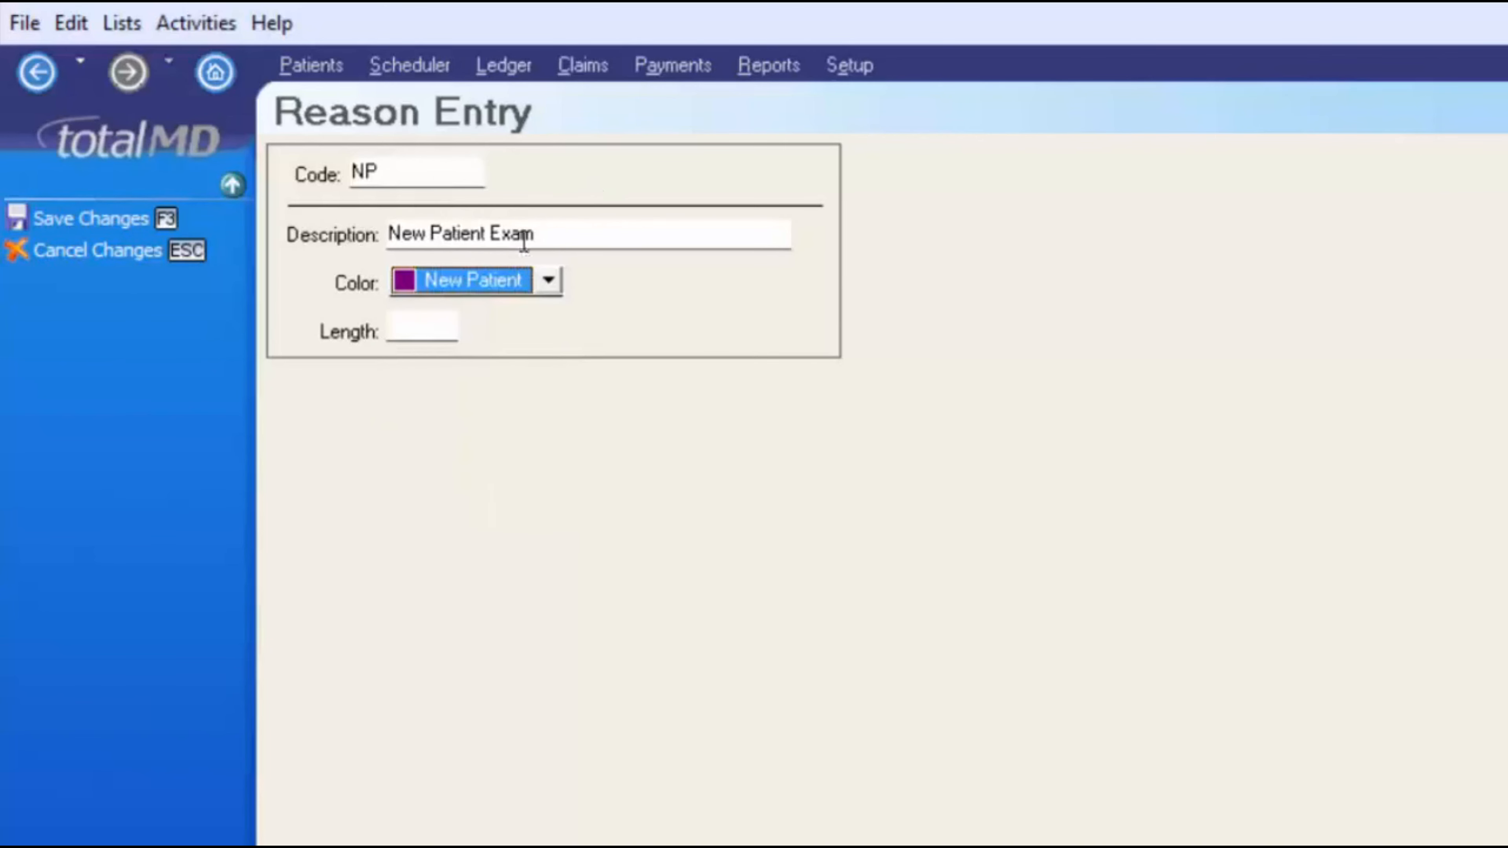
{"action": "left_click", "coordinate": [441, 327]}
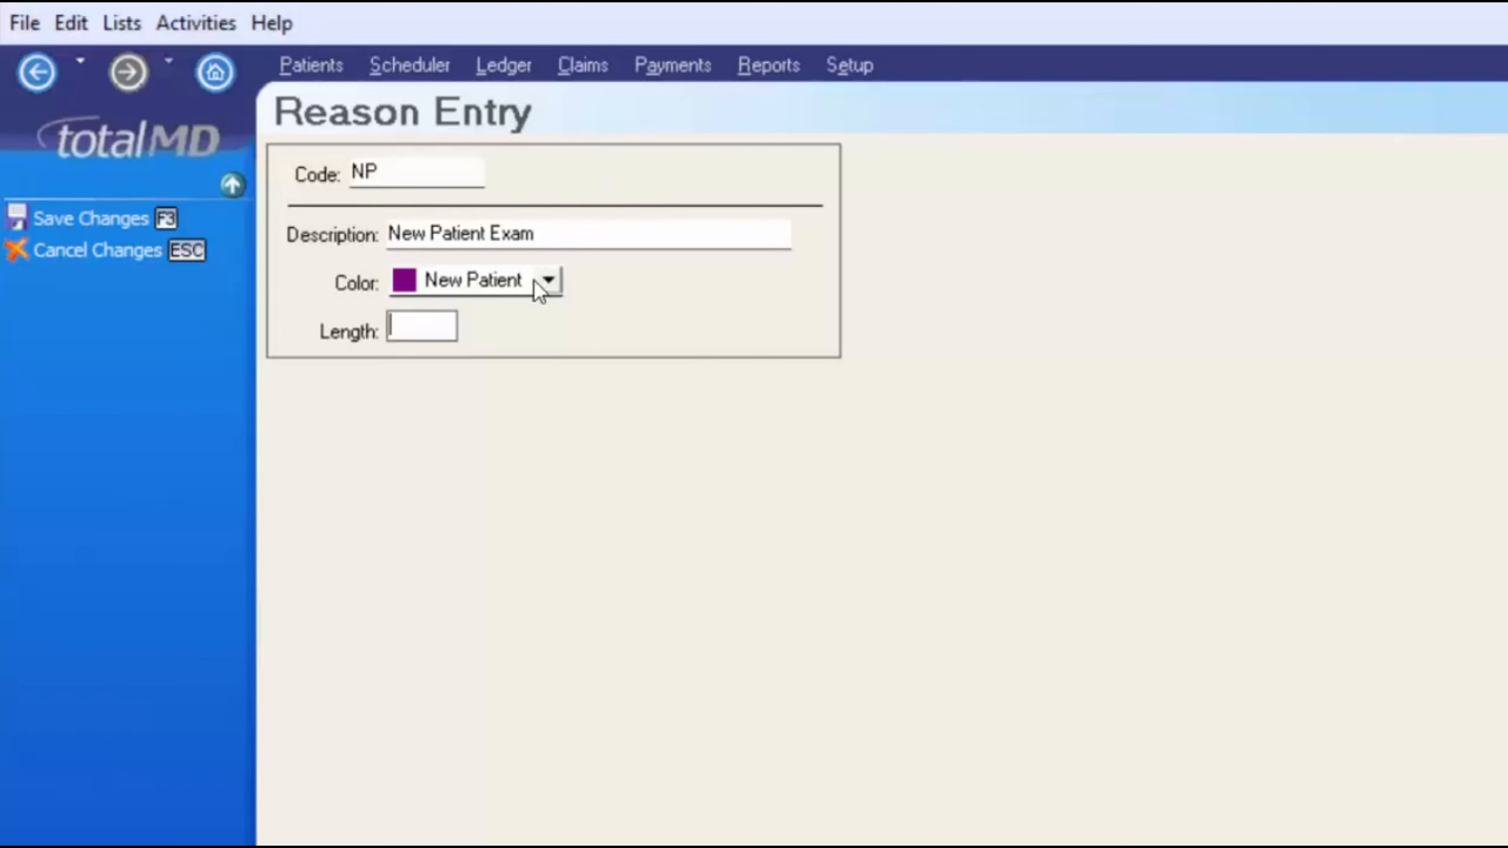
{"action": "type", "text": "45"}
{"action": "left_click", "coordinate": [122, 228]}
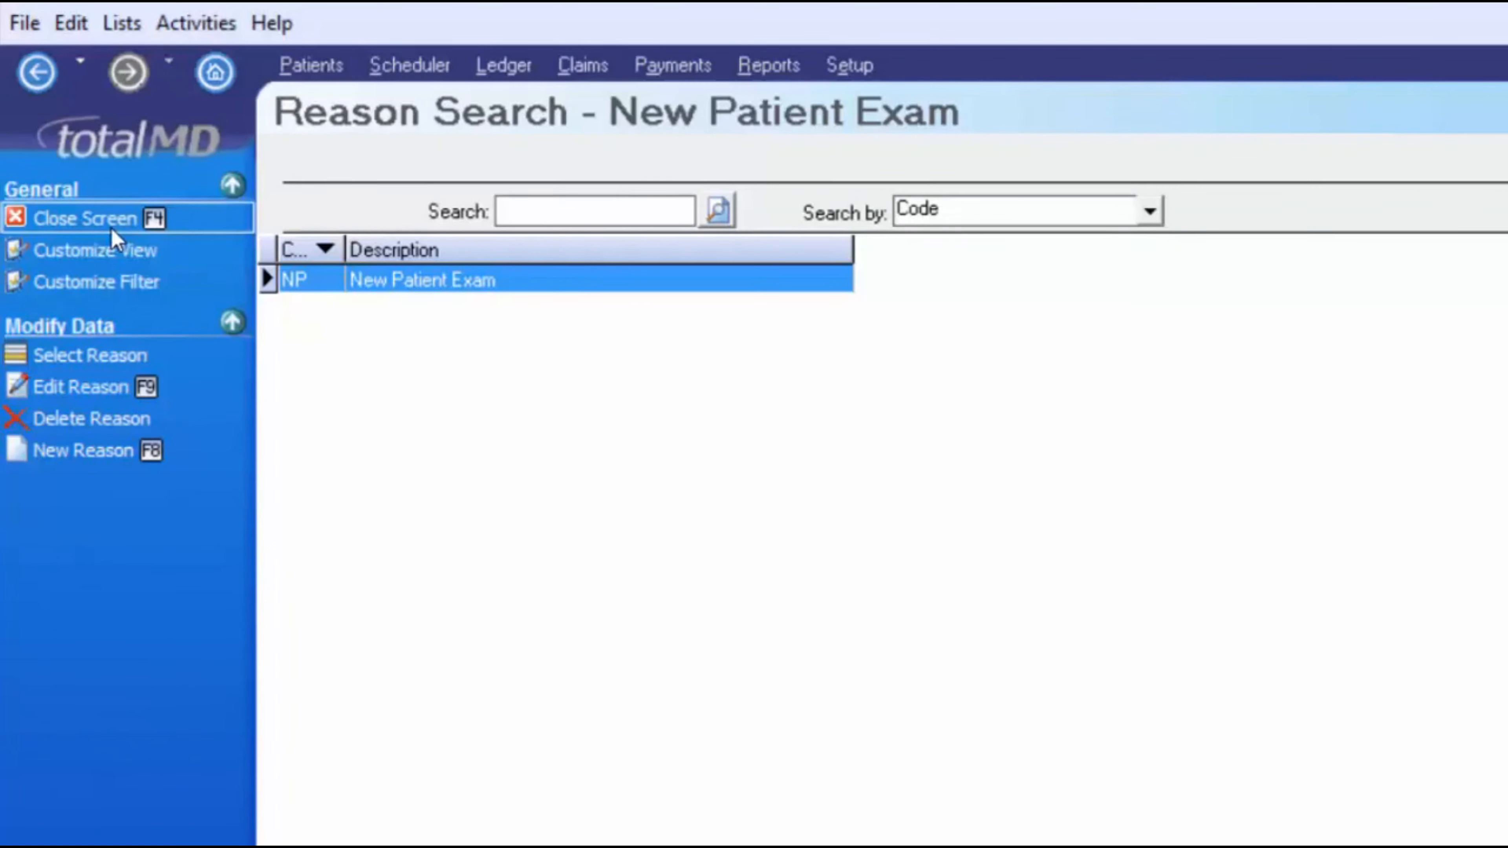
- Select NP 'New Patient Exam' as the appointment's reason
{"action": "left_click", "coordinate": [141, 358]}
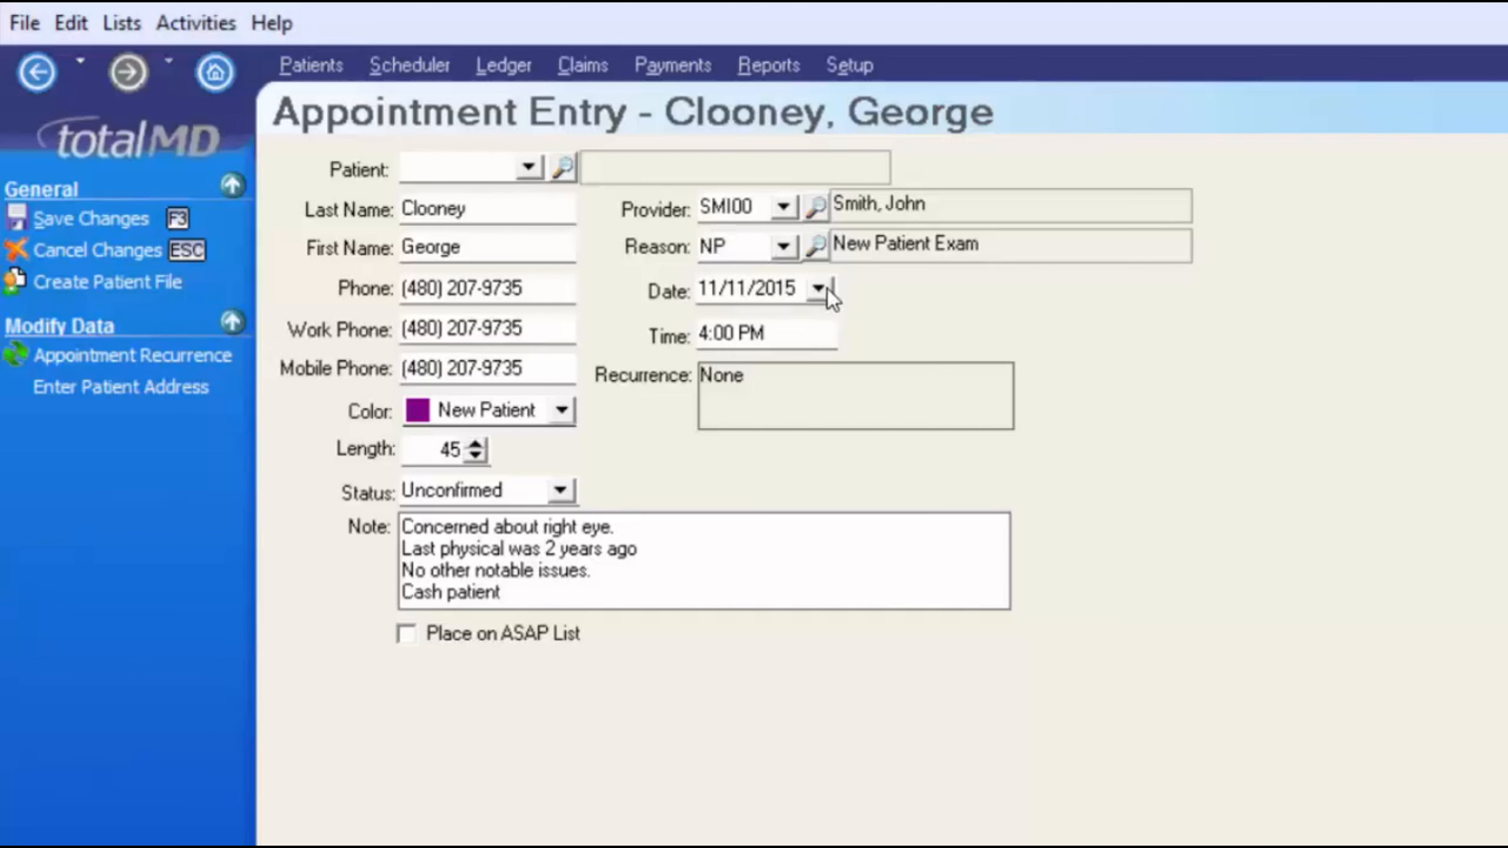
- Set the appointment to recur weekly, every 2 weeks on Wednesday, ending 12/30/2015
{"action": "left_click", "coordinate": [718, 378]}
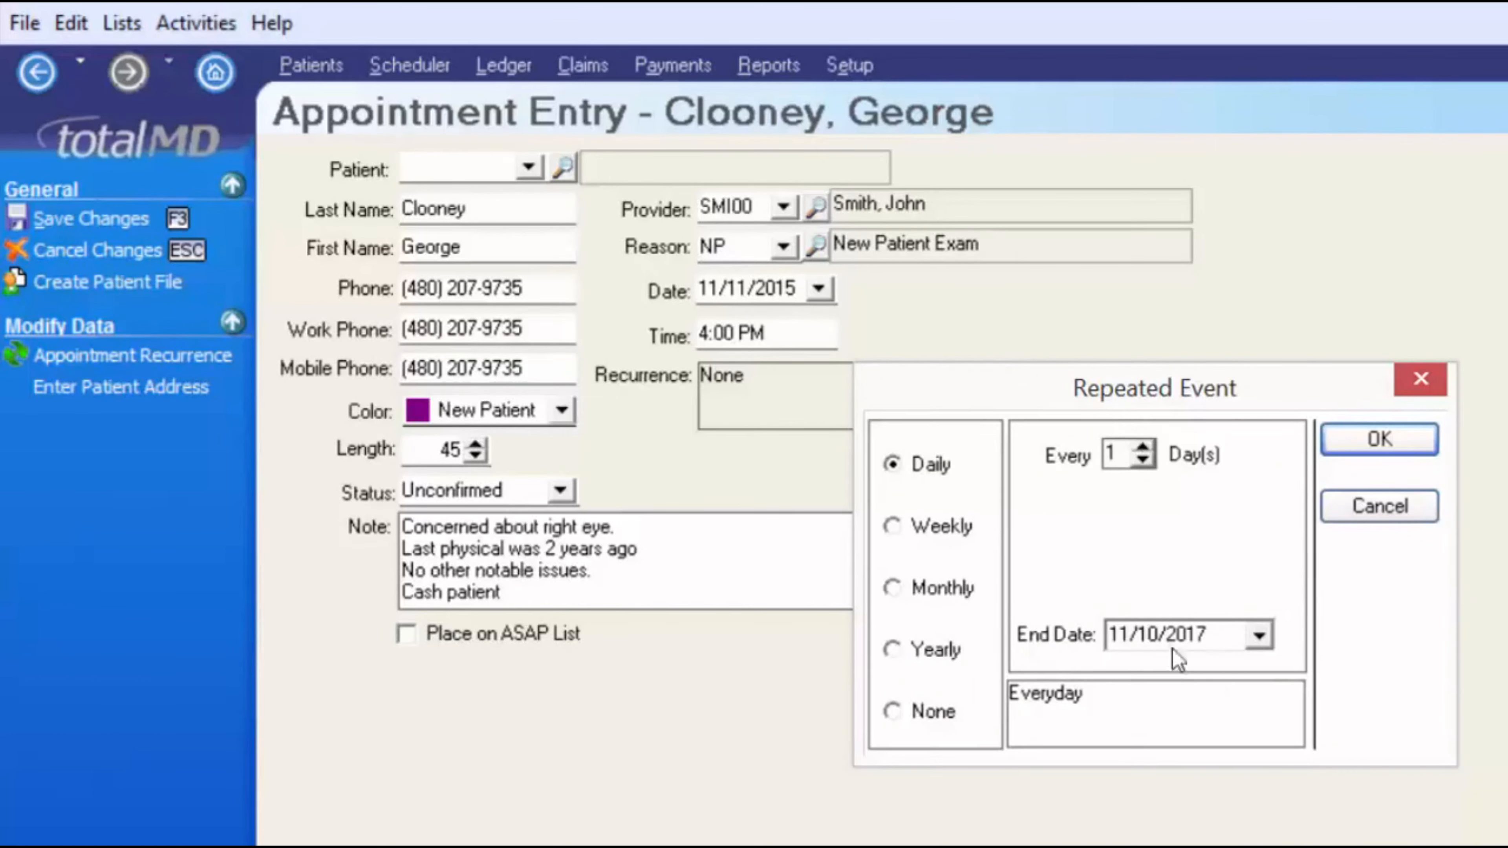
{"action": "left_click", "coordinate": [1142, 447]}
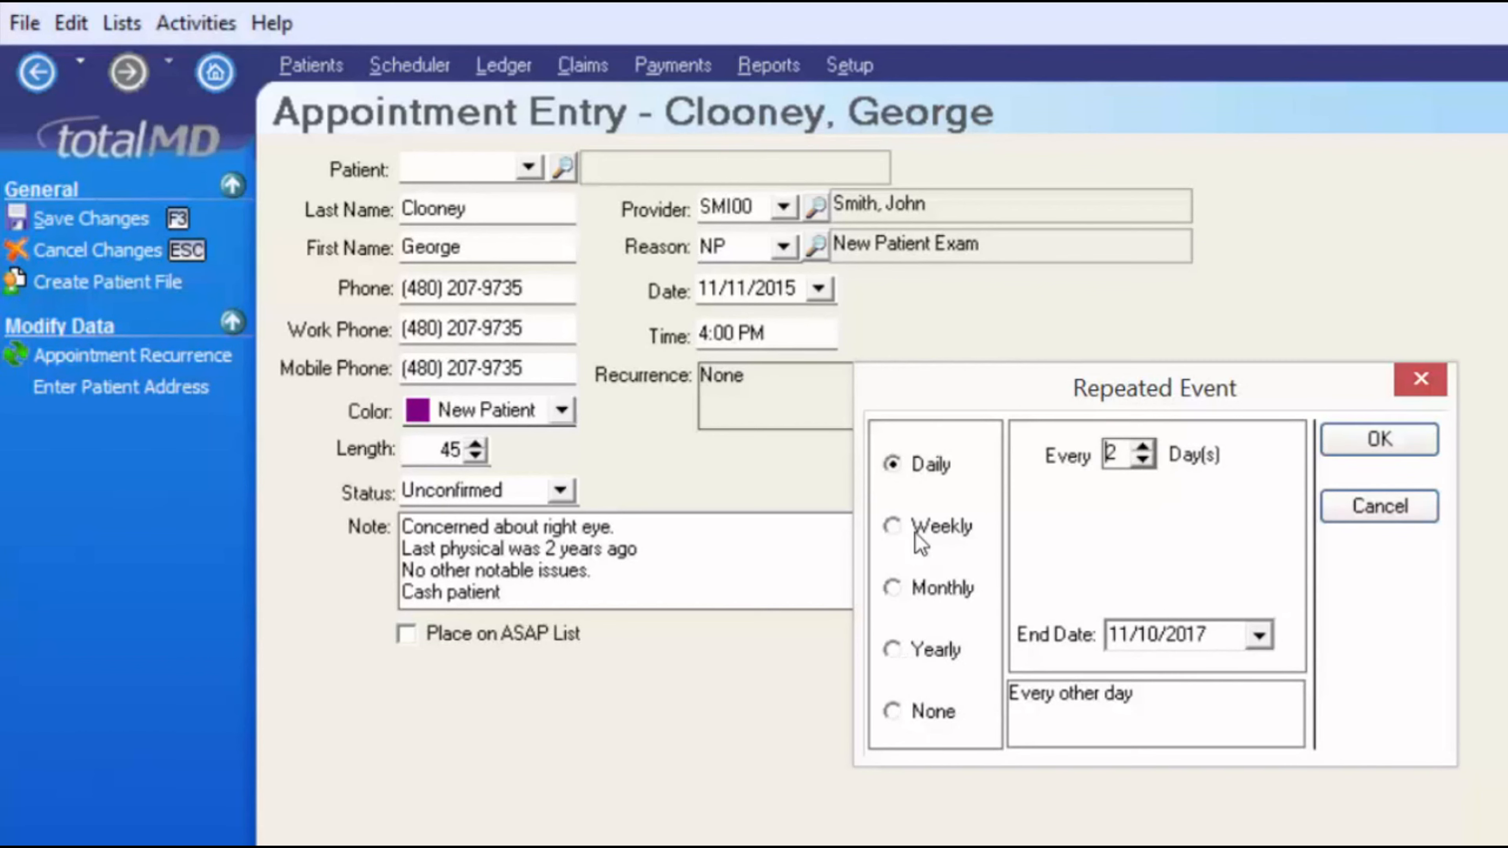
{"action": "left_click", "coordinate": [897, 530]}
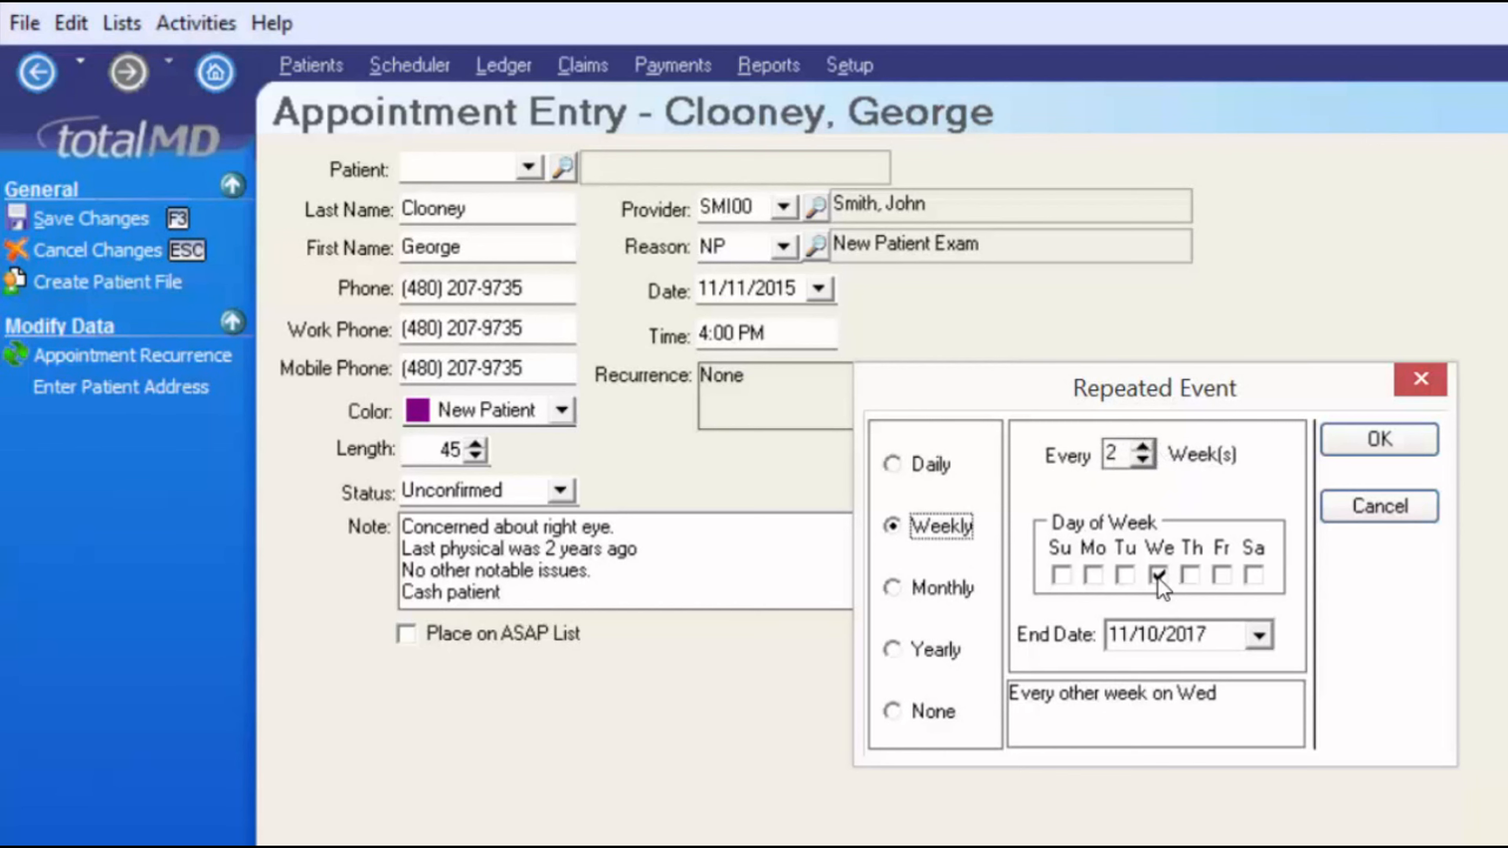
{"action": "left_click", "coordinate": [1259, 635]}
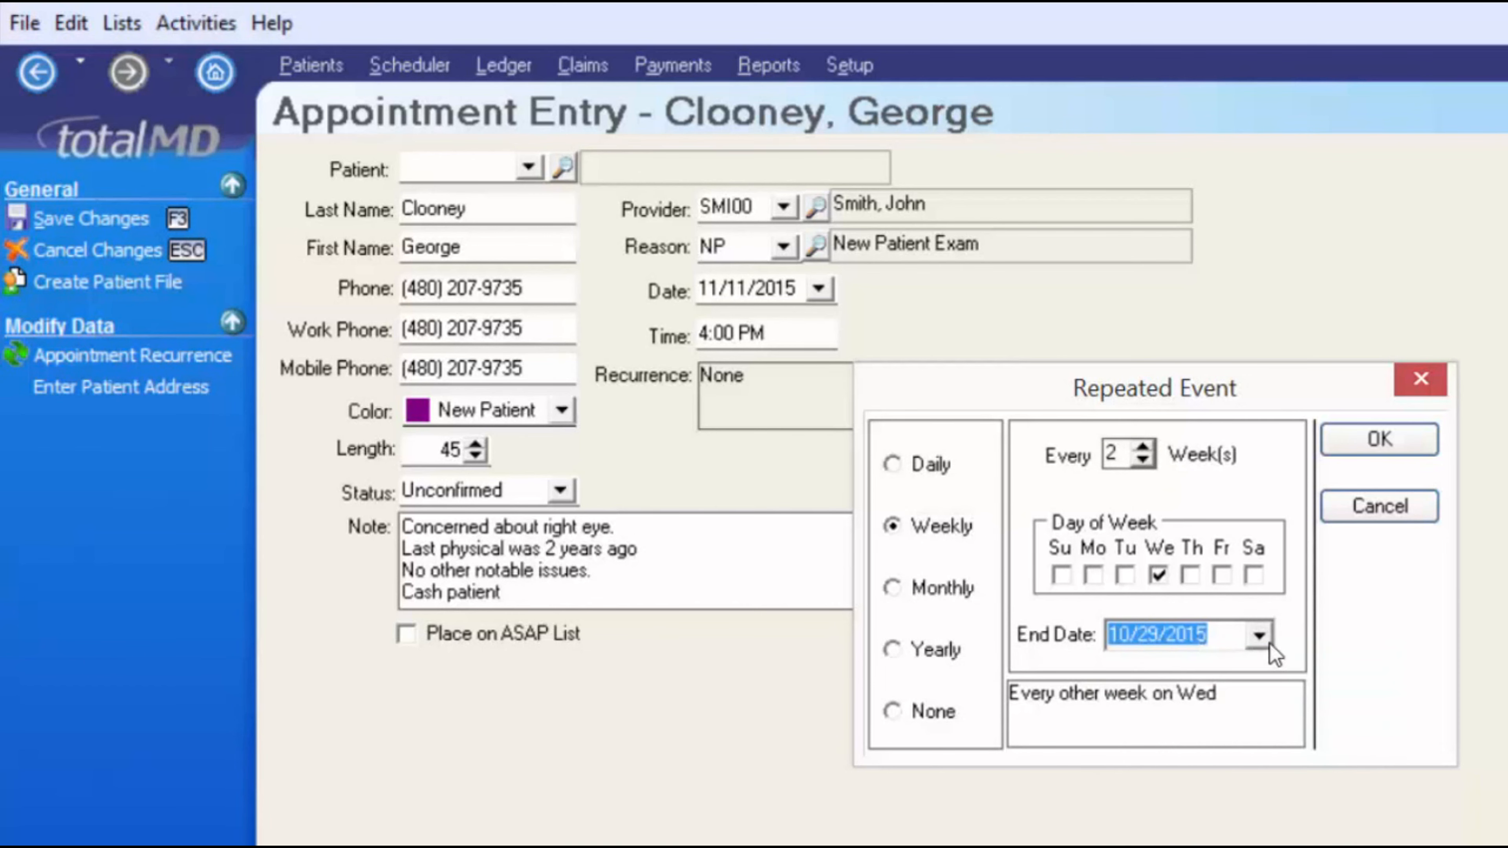
{"action": "left_click", "coordinate": [1259, 635]}
{"action": "left_click", "coordinate": [1373, 675]}
{"action": "left_click", "coordinate": [1374, 676]}
{"action": "left_click", "coordinate": [1251, 837]}
{"action": "left_click", "coordinate": [1378, 439]}
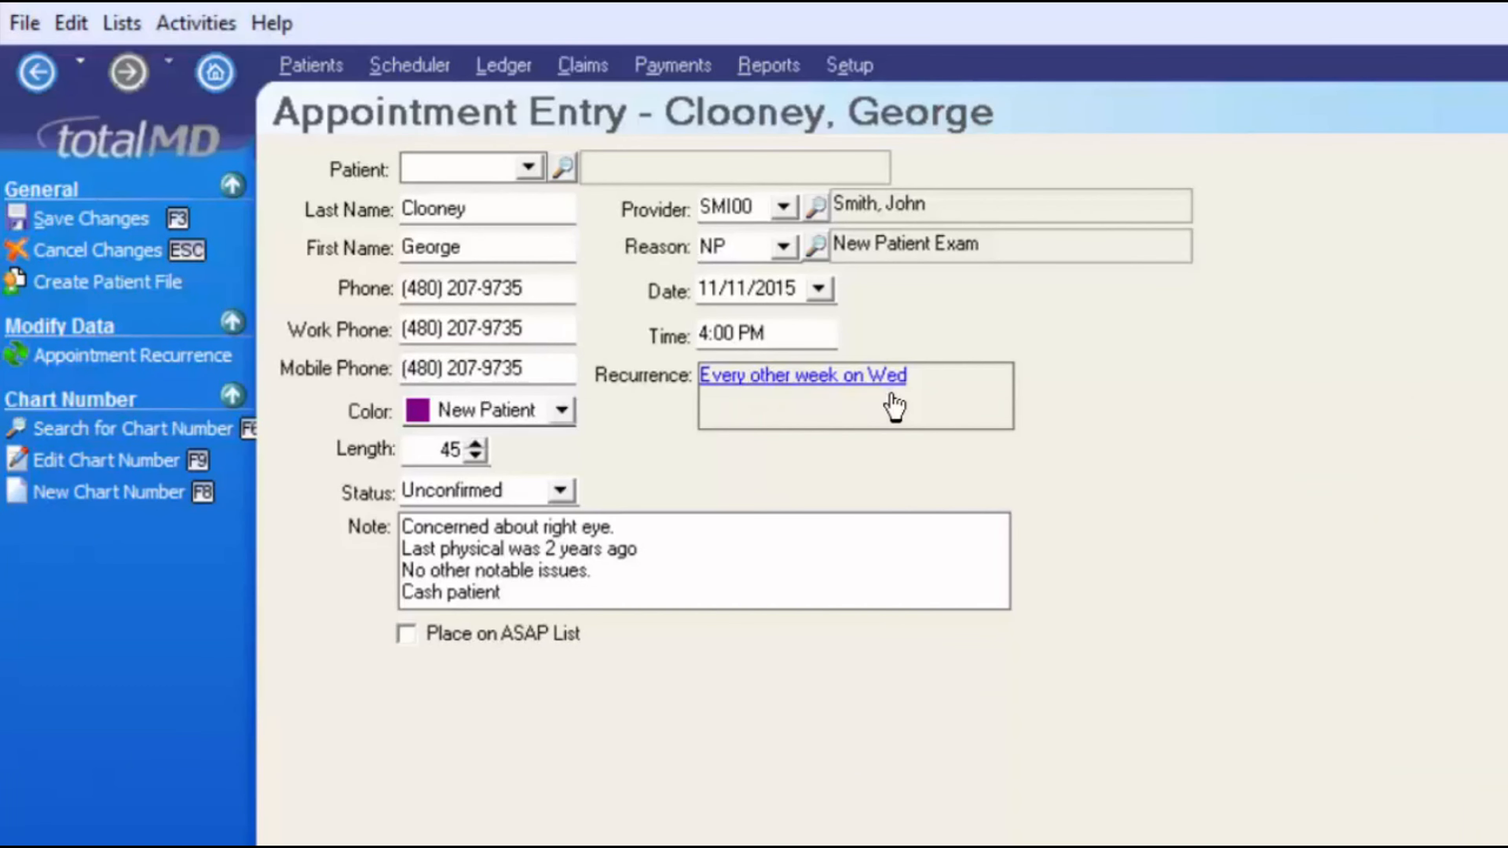
- Flag the appointment for the ASAP list and add 'Wed. 4pm ASAP' as the note's first line
{"action": "left_click", "coordinate": [415, 639]}
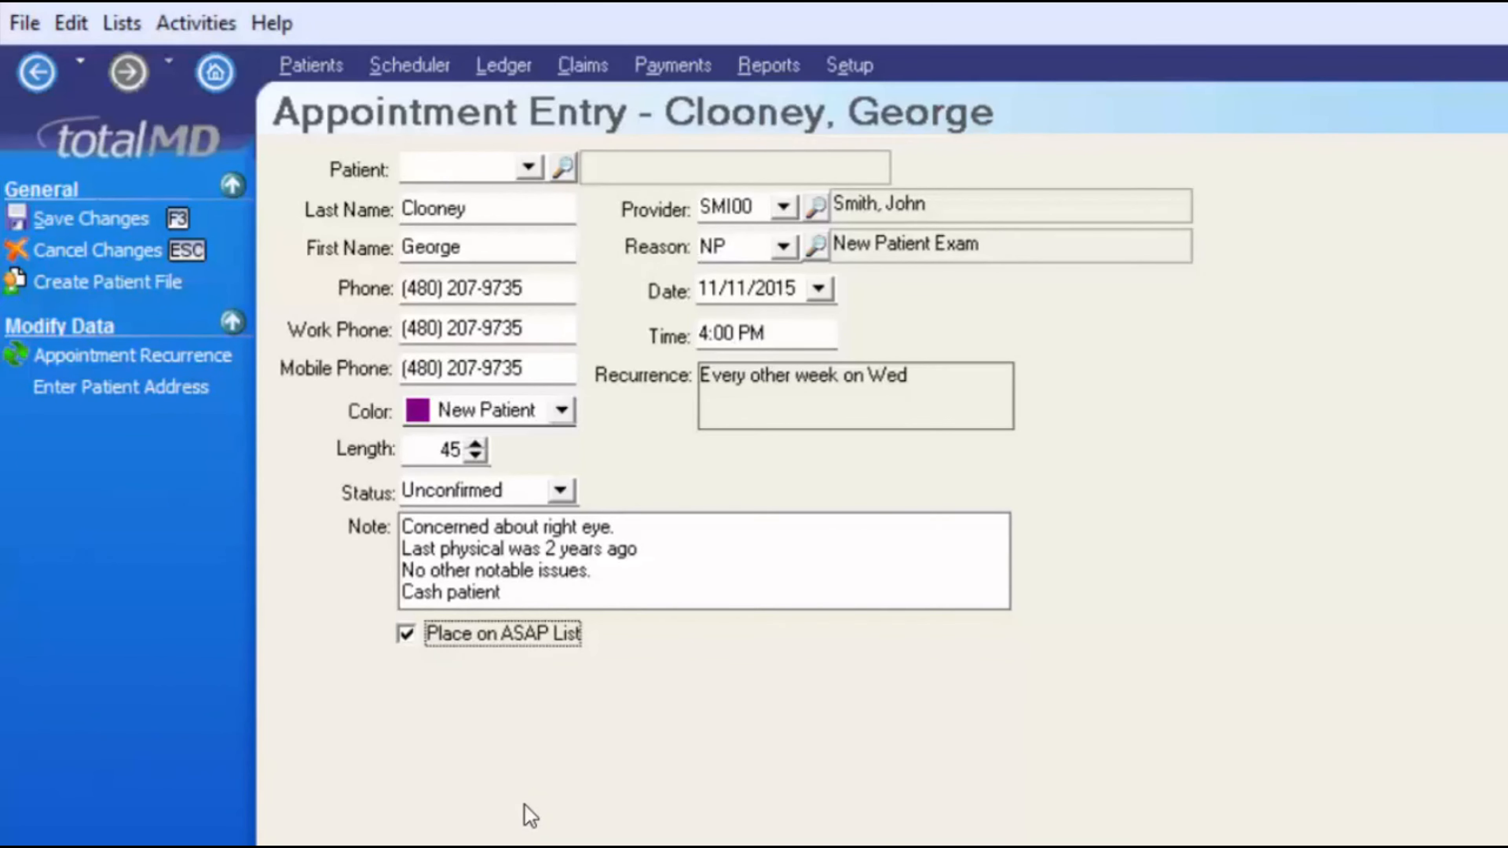
{"action": "key", "text": "shift+Tab"}
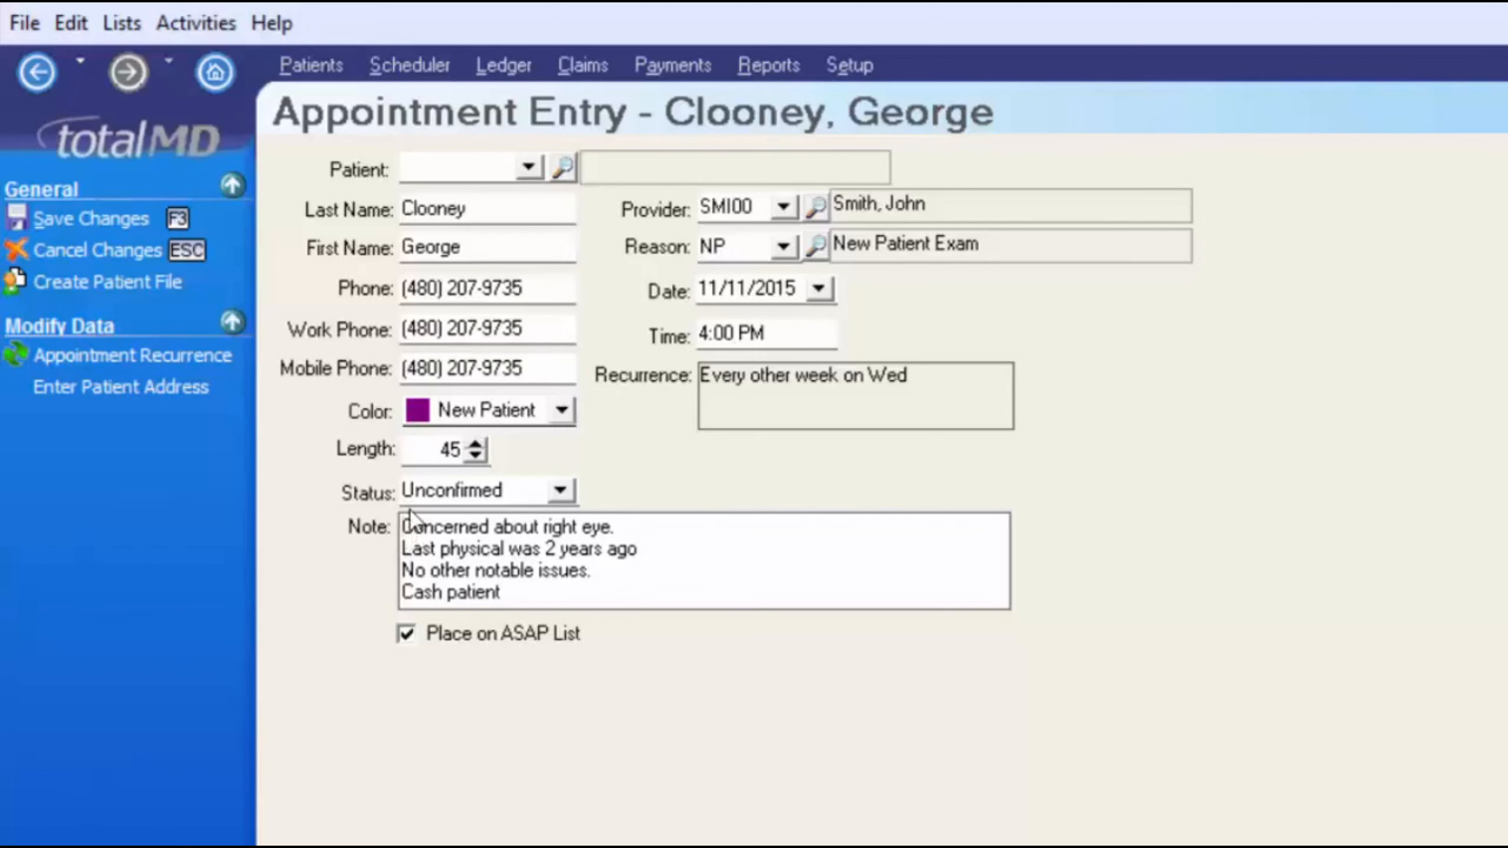
{"action": "type", "text": "Wed"}
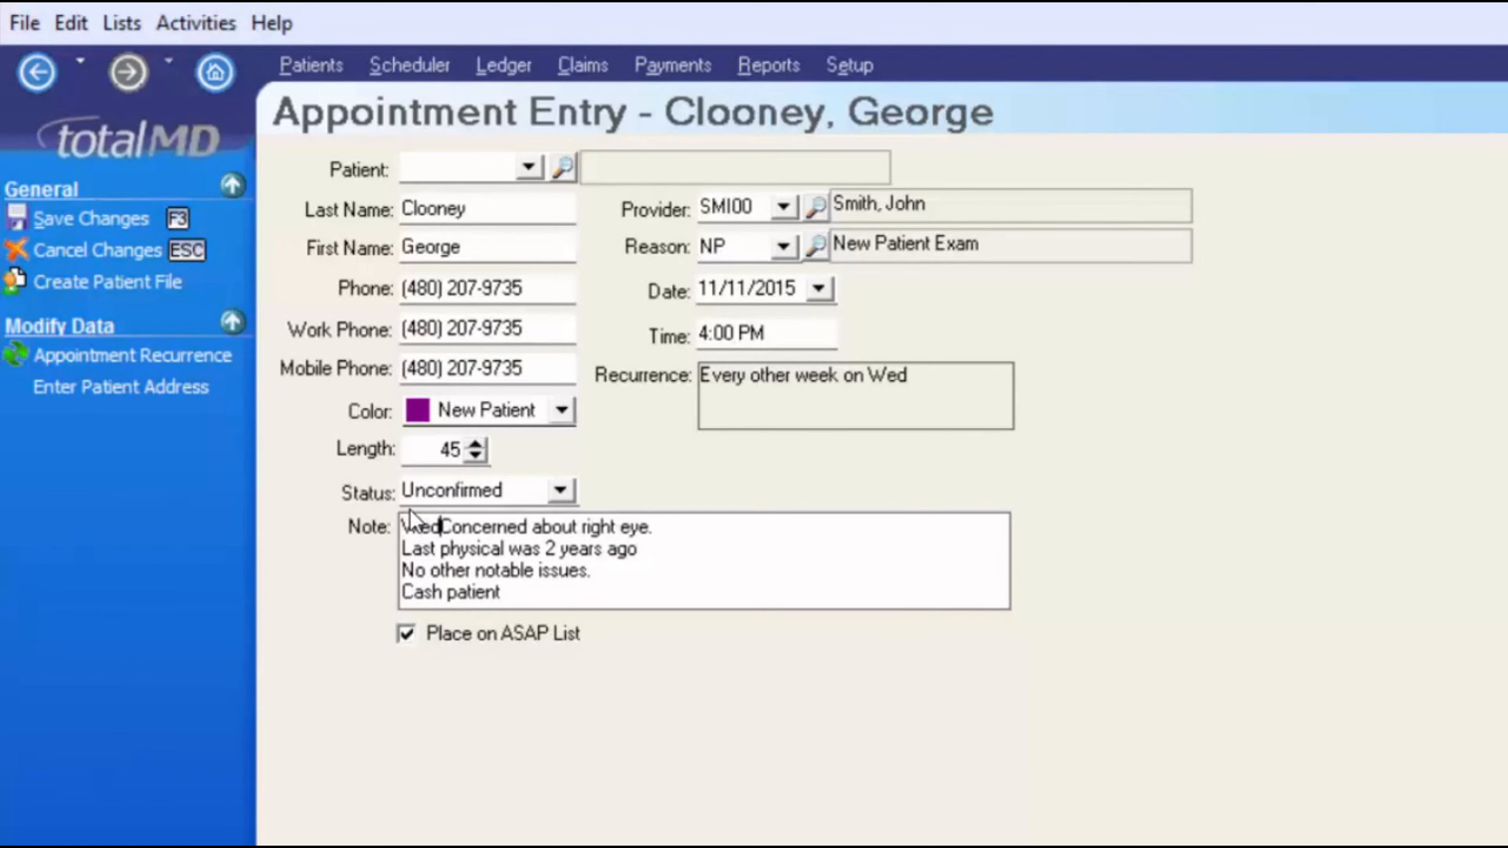
{"action": "type", "text": "."}
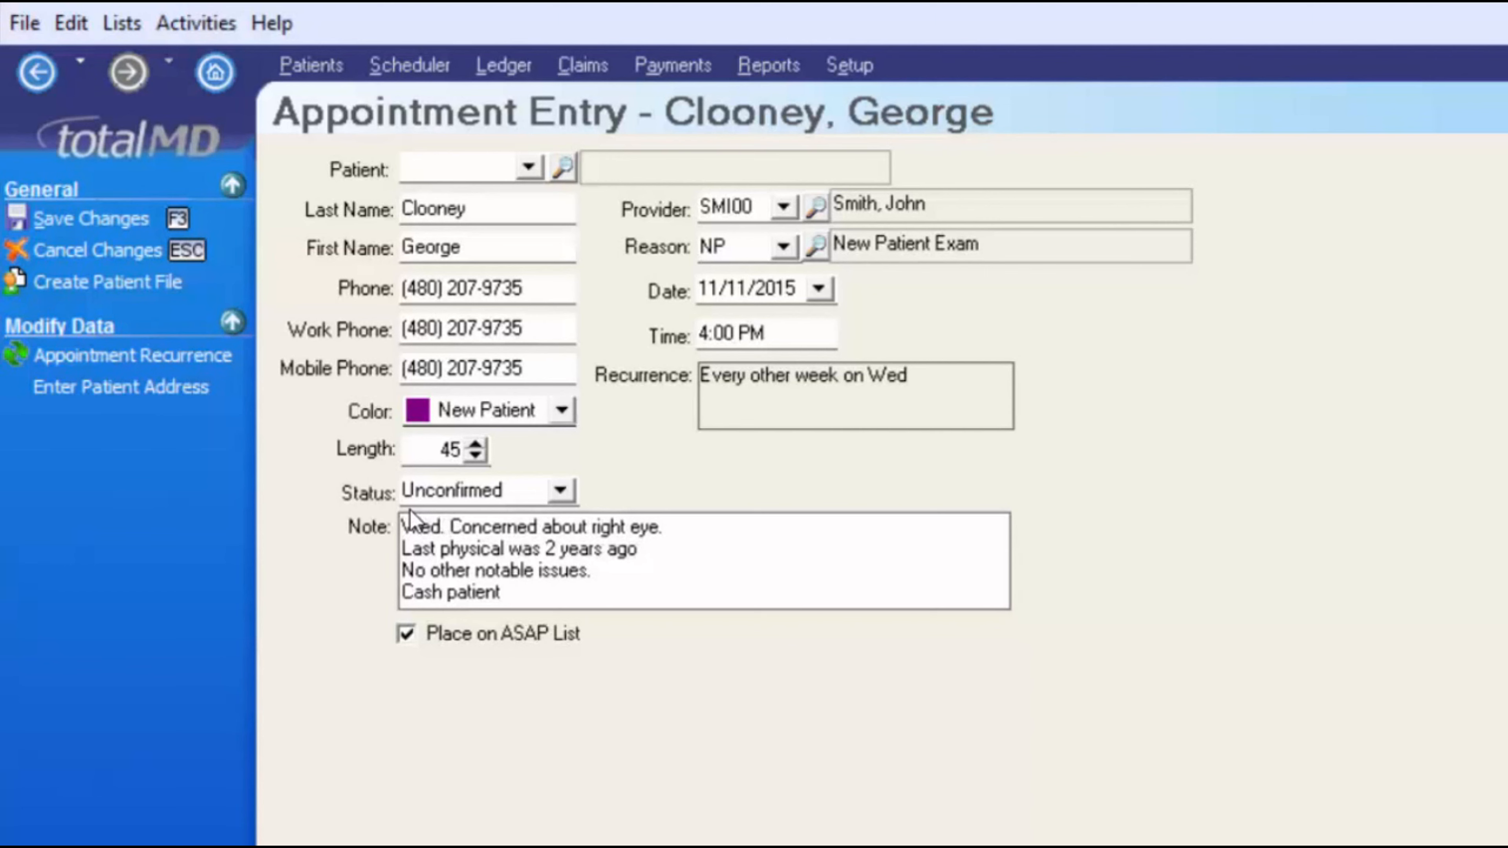
{"action": "type", "text": " 4pm ASAp"}
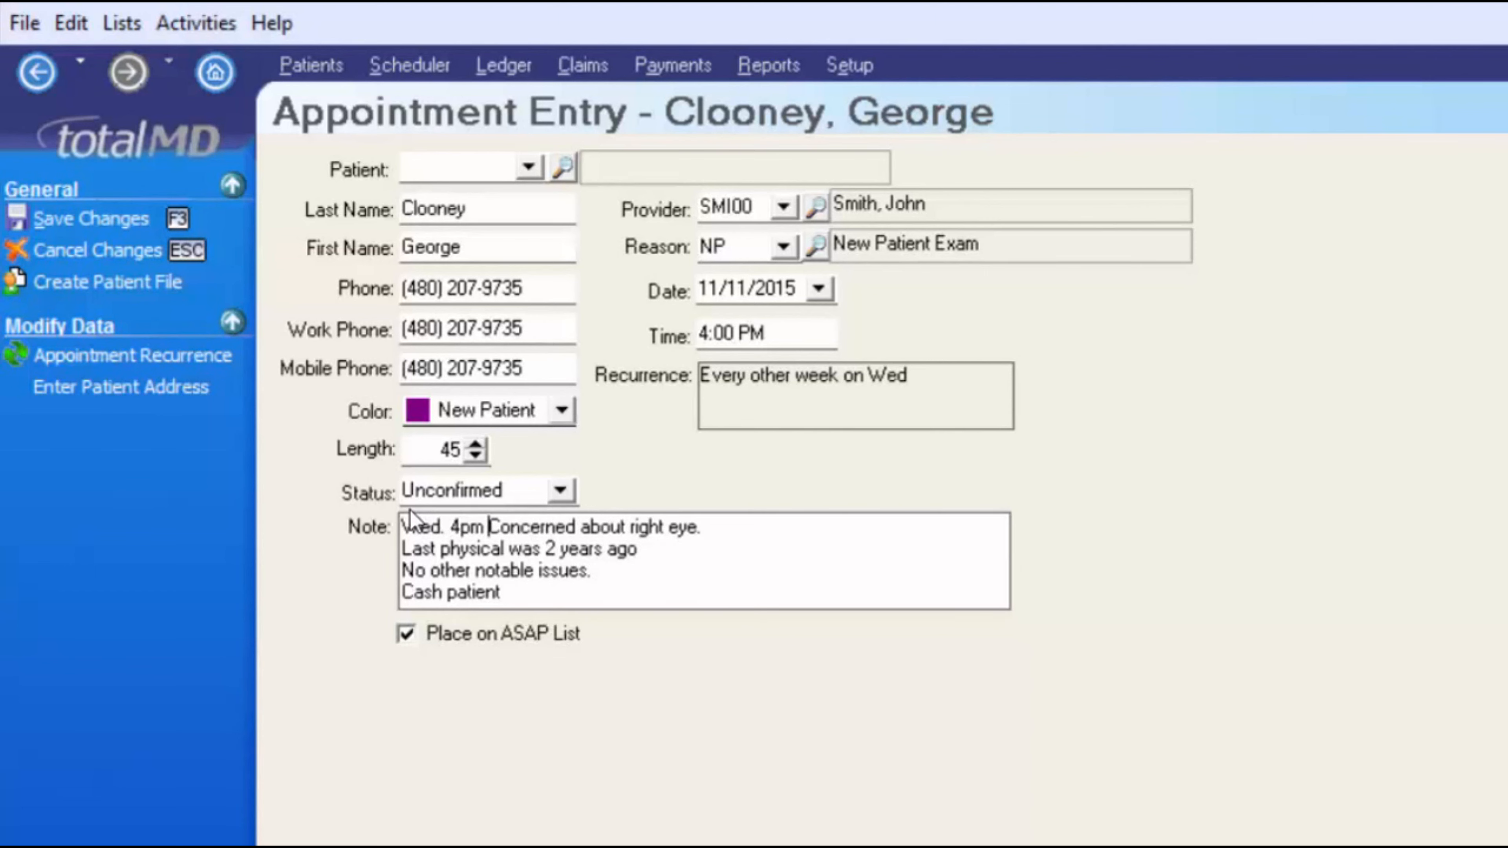
{"action": "key", "text": "Return"}
{"action": "key", "text": "Left"}
{"action": "key", "text": "BackSpace"}
{"action": "type", "text": "P"}
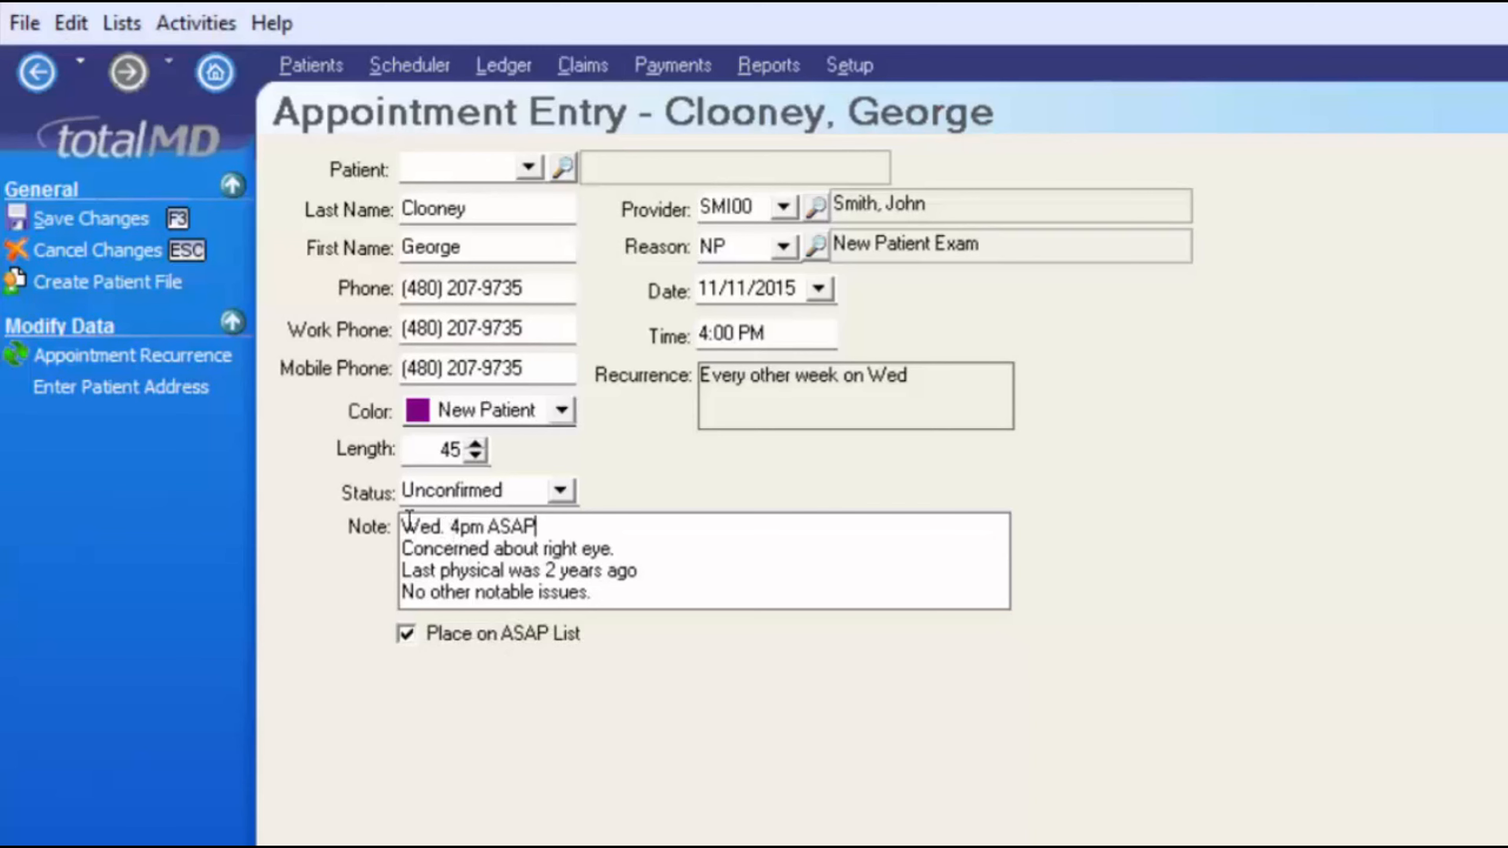
{"action": "left_click_drag", "start_coordinate": [403, 525], "coordinate": [558, 527]}
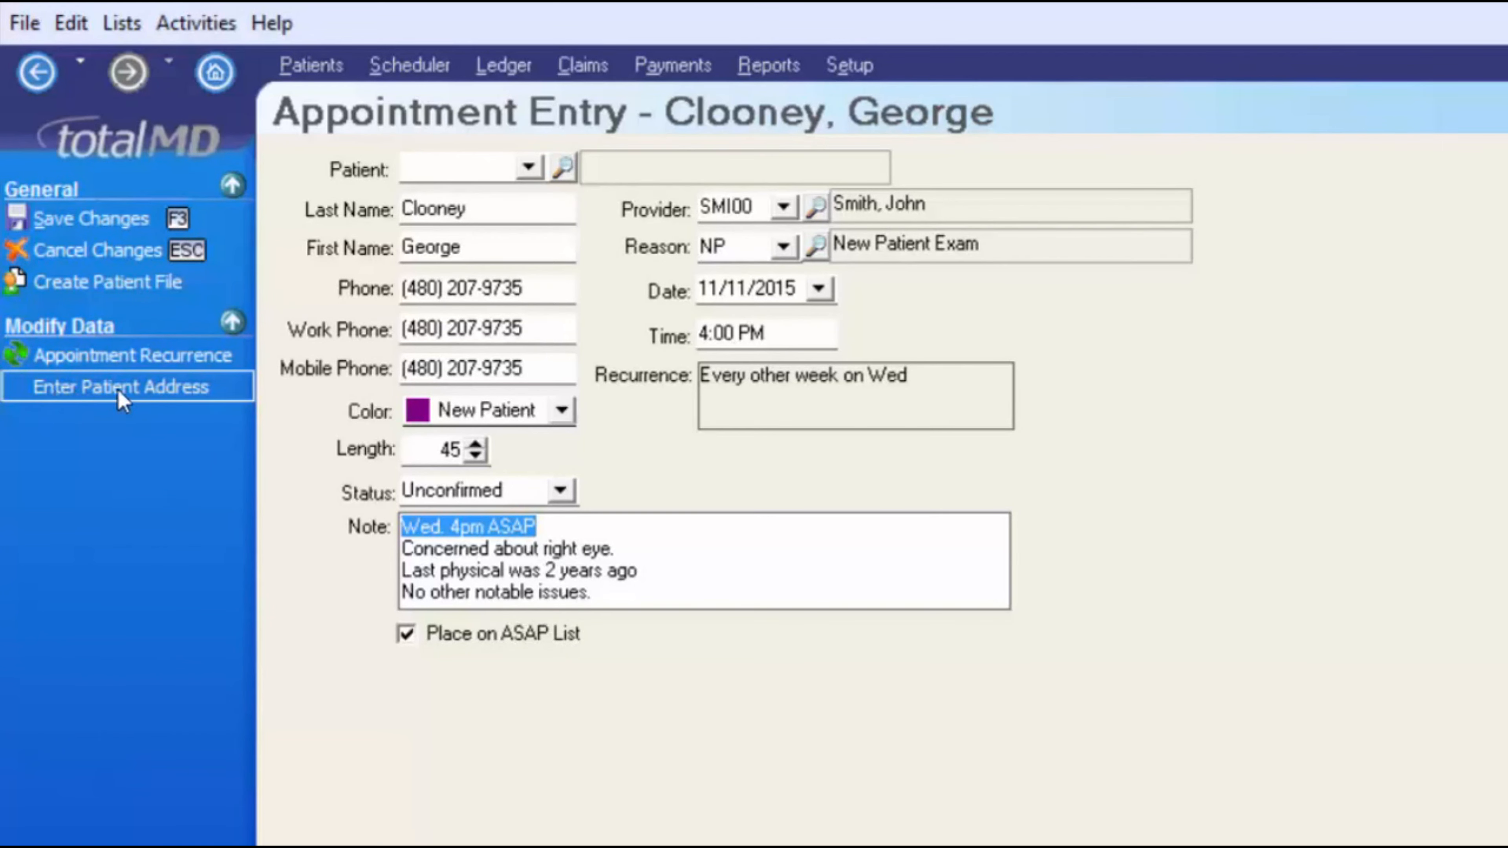
- Enter the patient's street address and postal code so city and state fill in, then save the appointment
{"action": "left_click", "coordinate": [138, 392]}
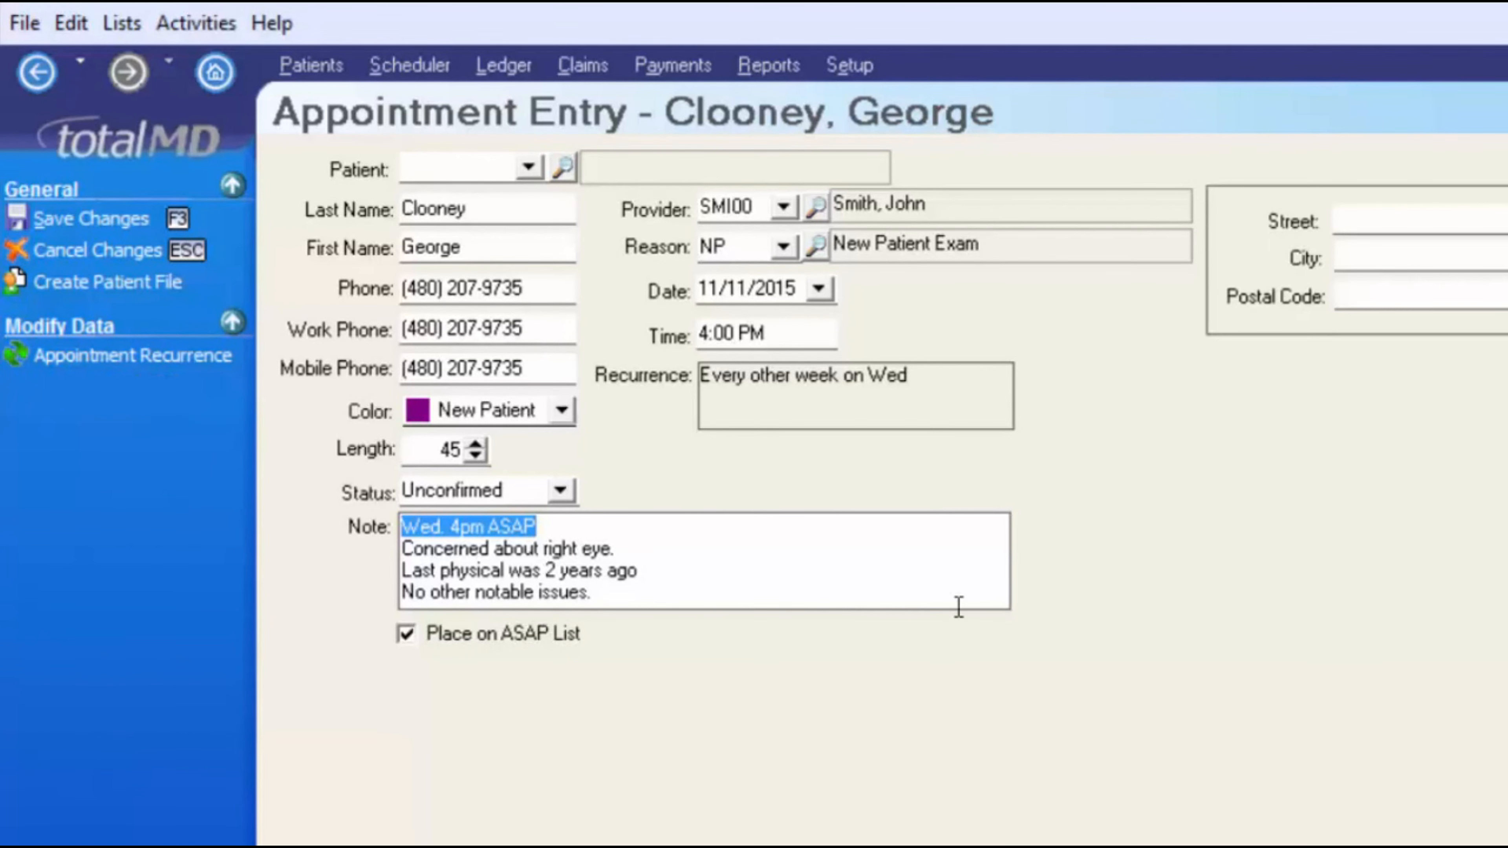
{"action": "left_click", "coordinate": [1193, 188]}
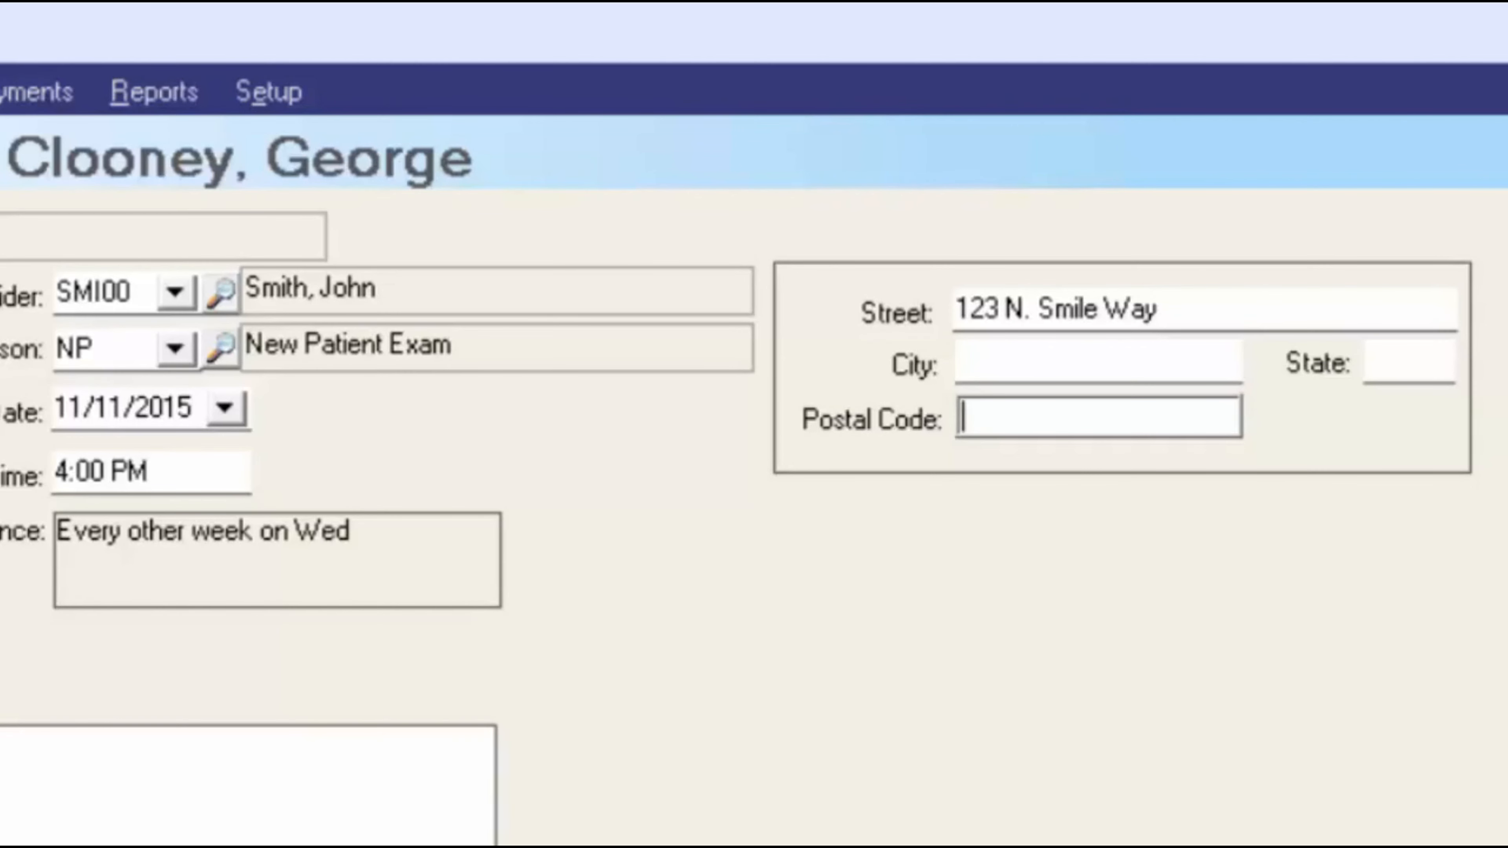
{"action": "type", "text": "85213"}
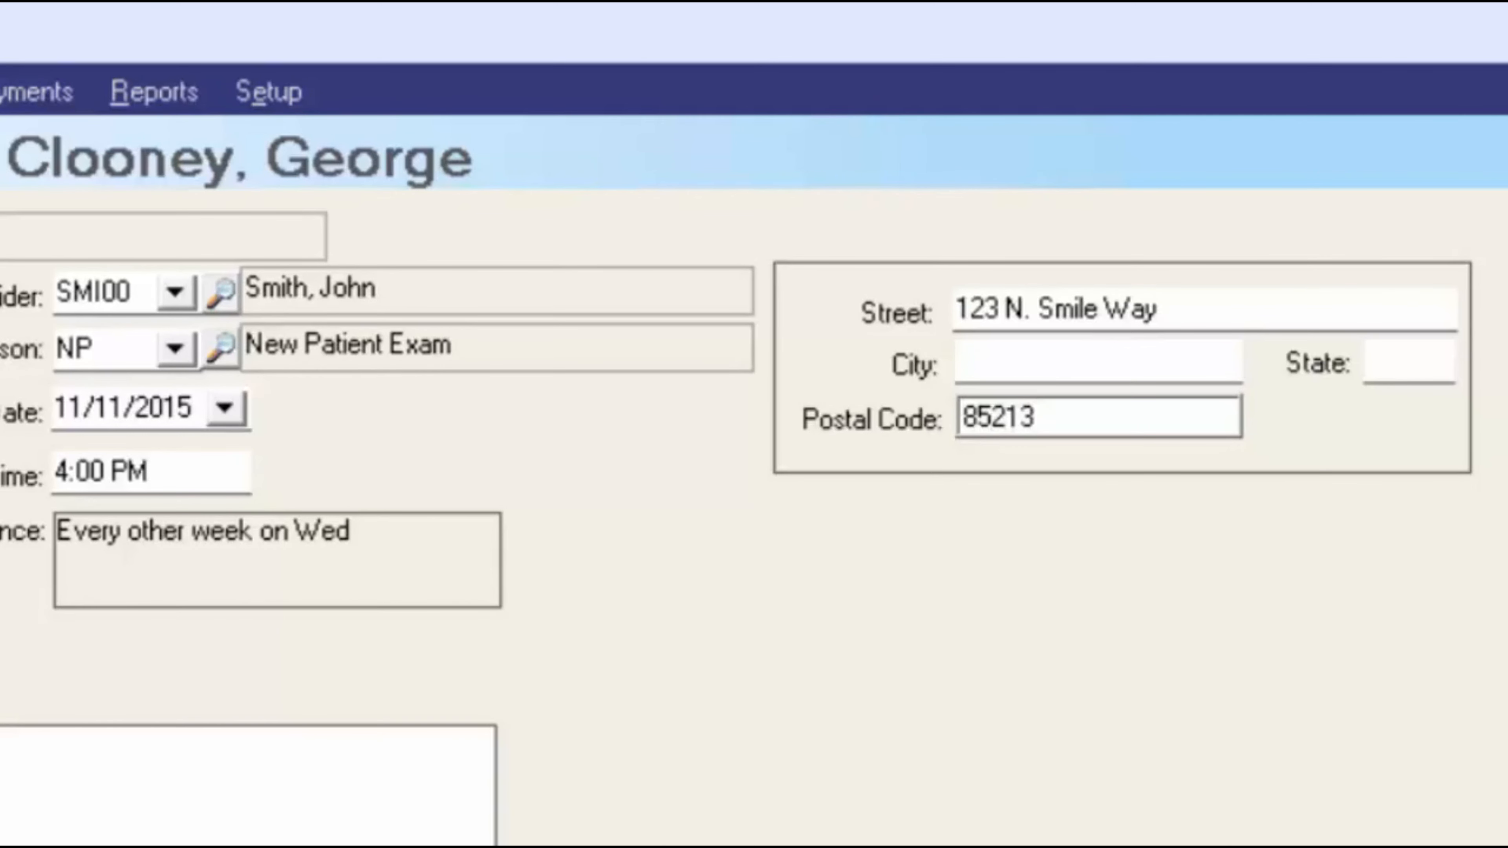
{"action": "key", "text": "Tab"}
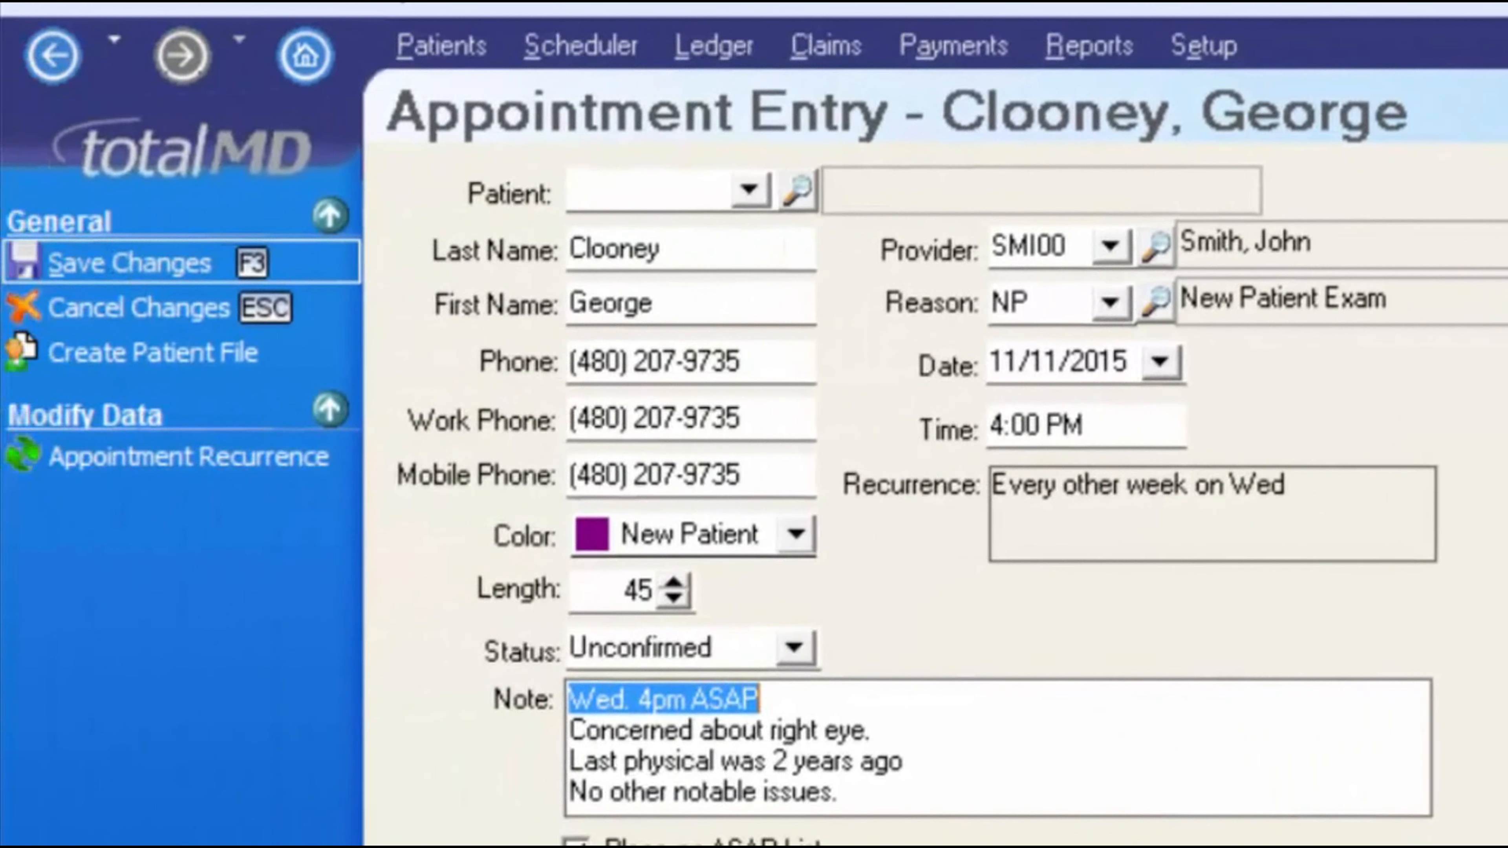
{"action": "key", "text": "F3"}
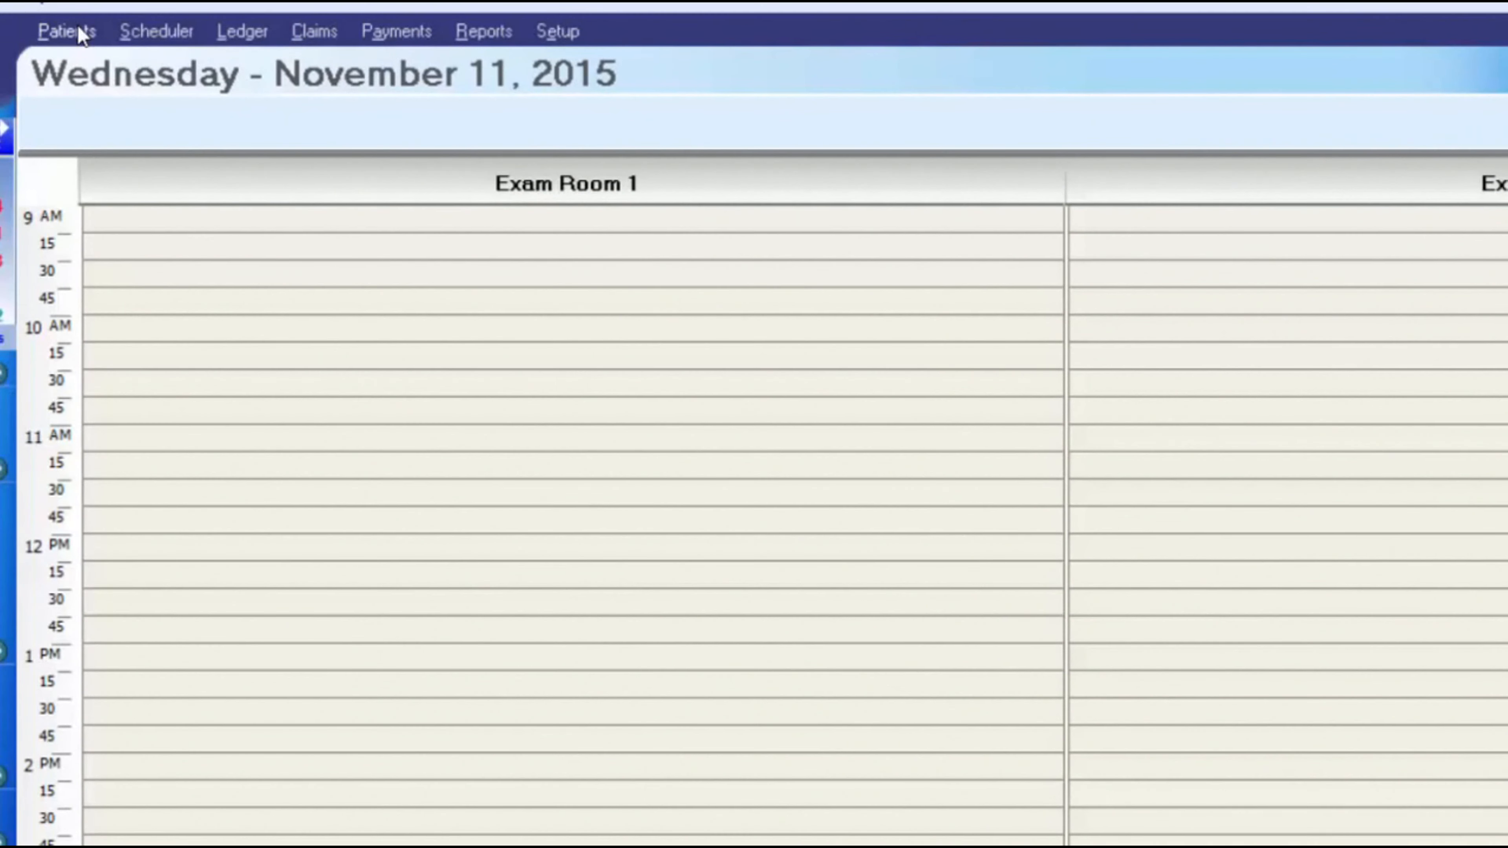
- Extend the patient's 4 PM appointment so it ends at 5 PM
{"action": "left_click", "coordinate": [76, 31]}
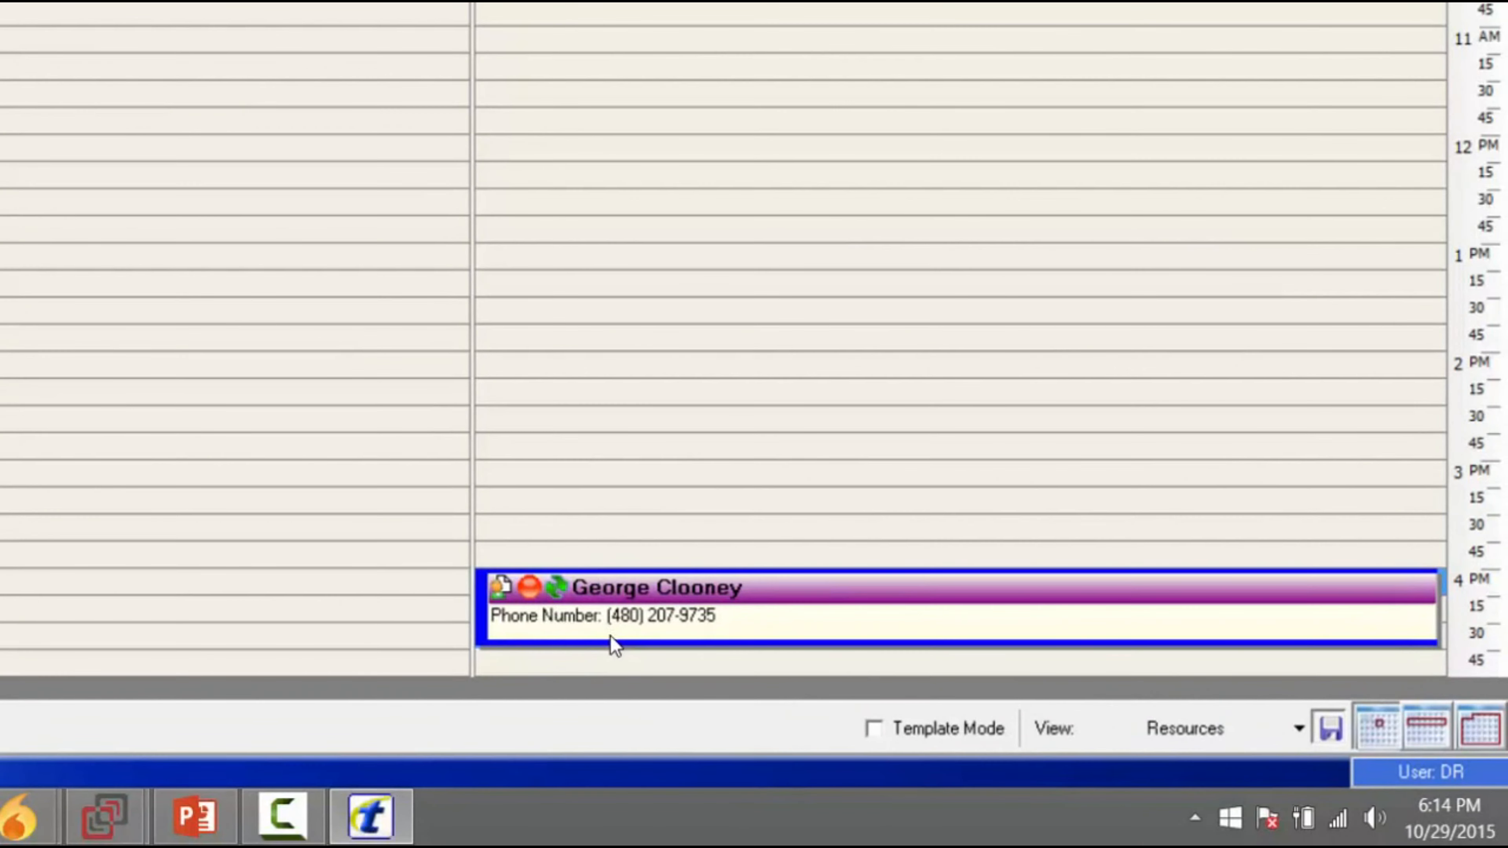
{"action": "mouse_move", "coordinate": [610, 635]}
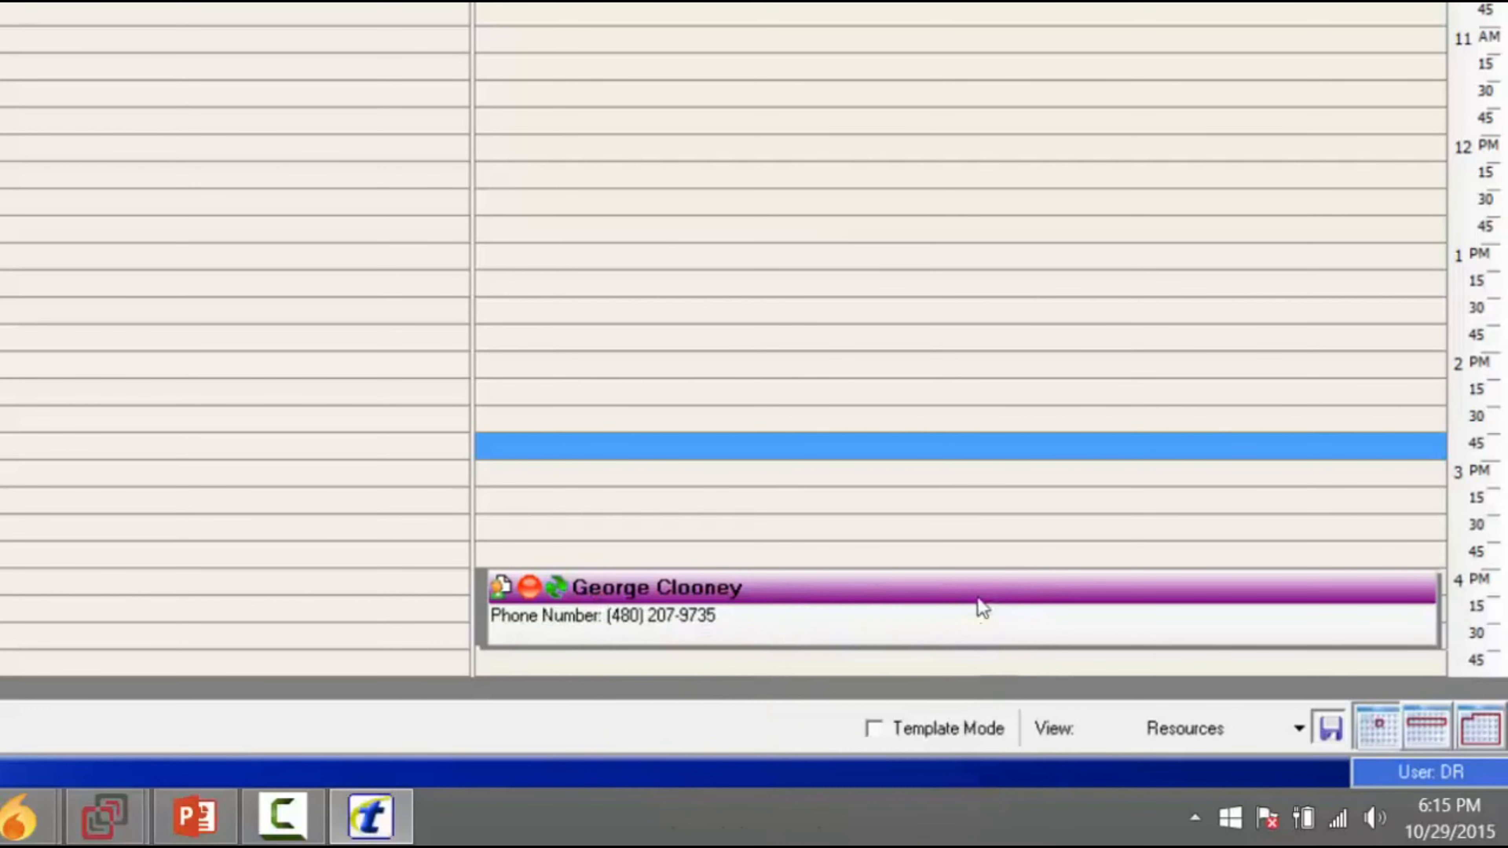
{"action": "mouse_move", "coordinate": [1015, 605]}
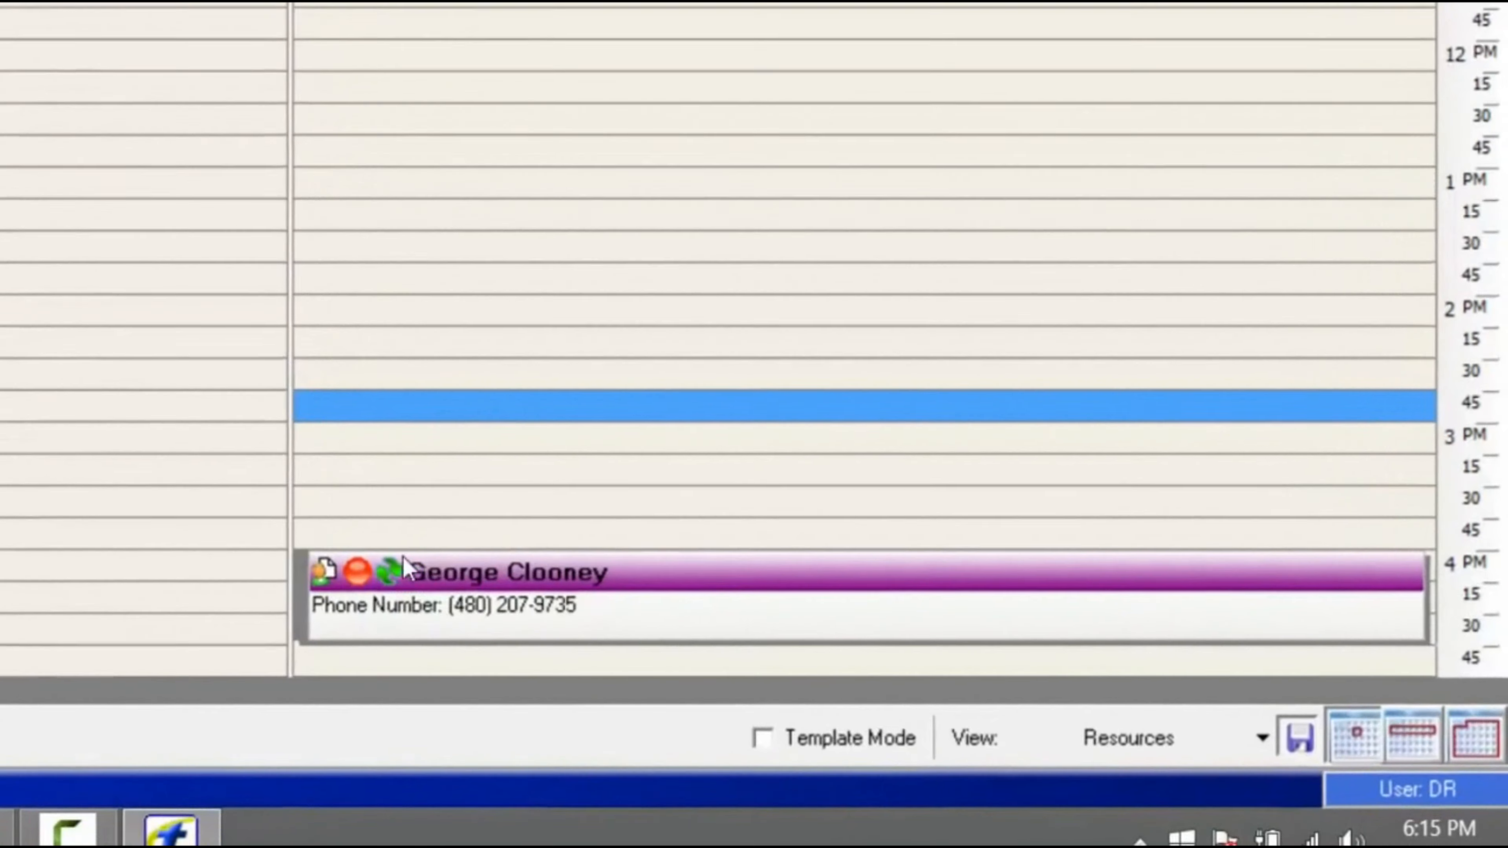
{"action": "mouse_move", "coordinate": [505, 588]}
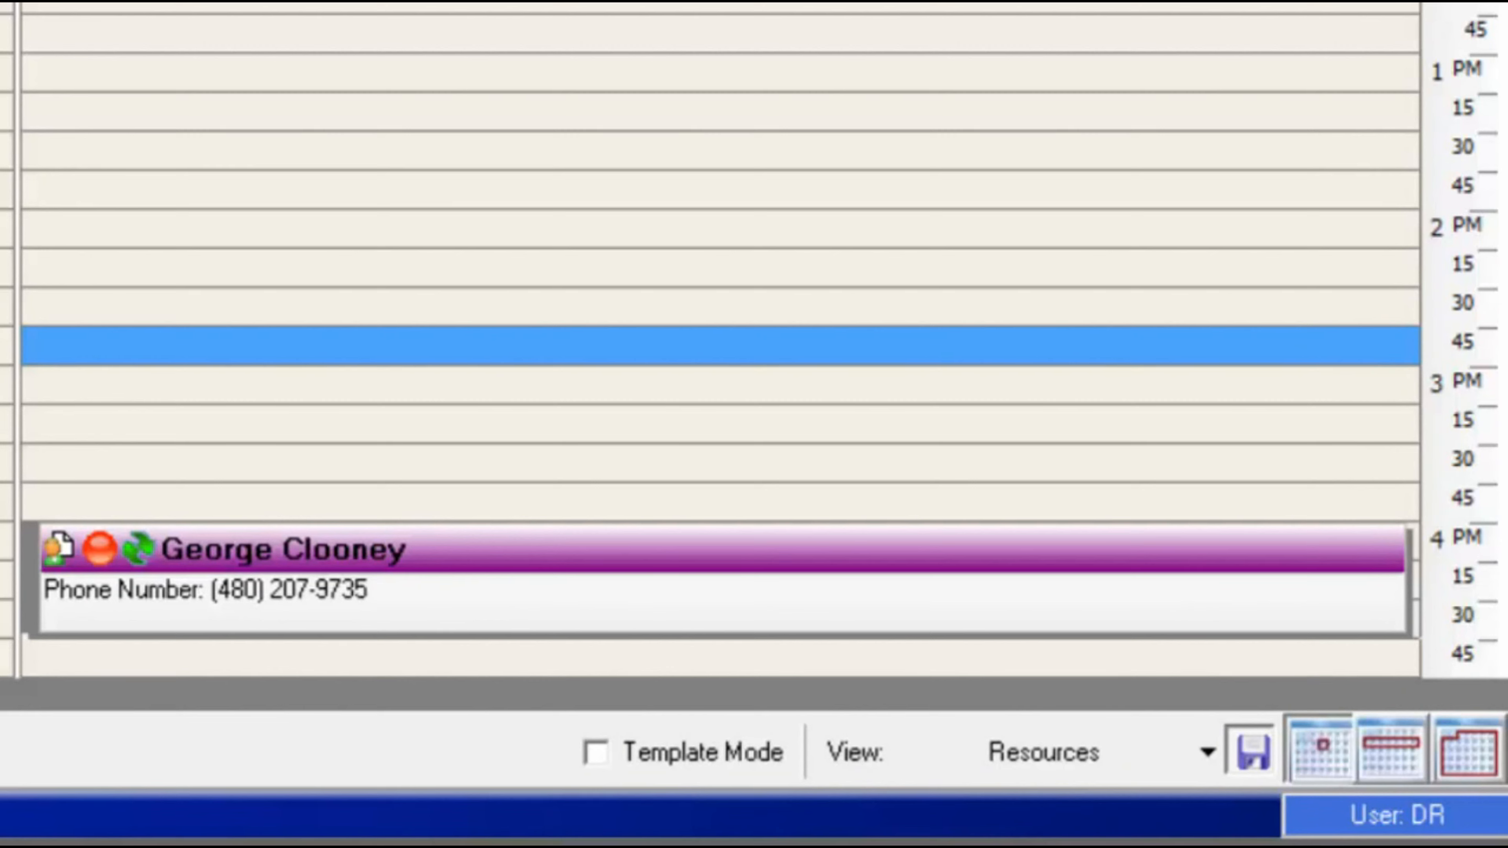
{"action": "left_click", "coordinate": [514, 615]}
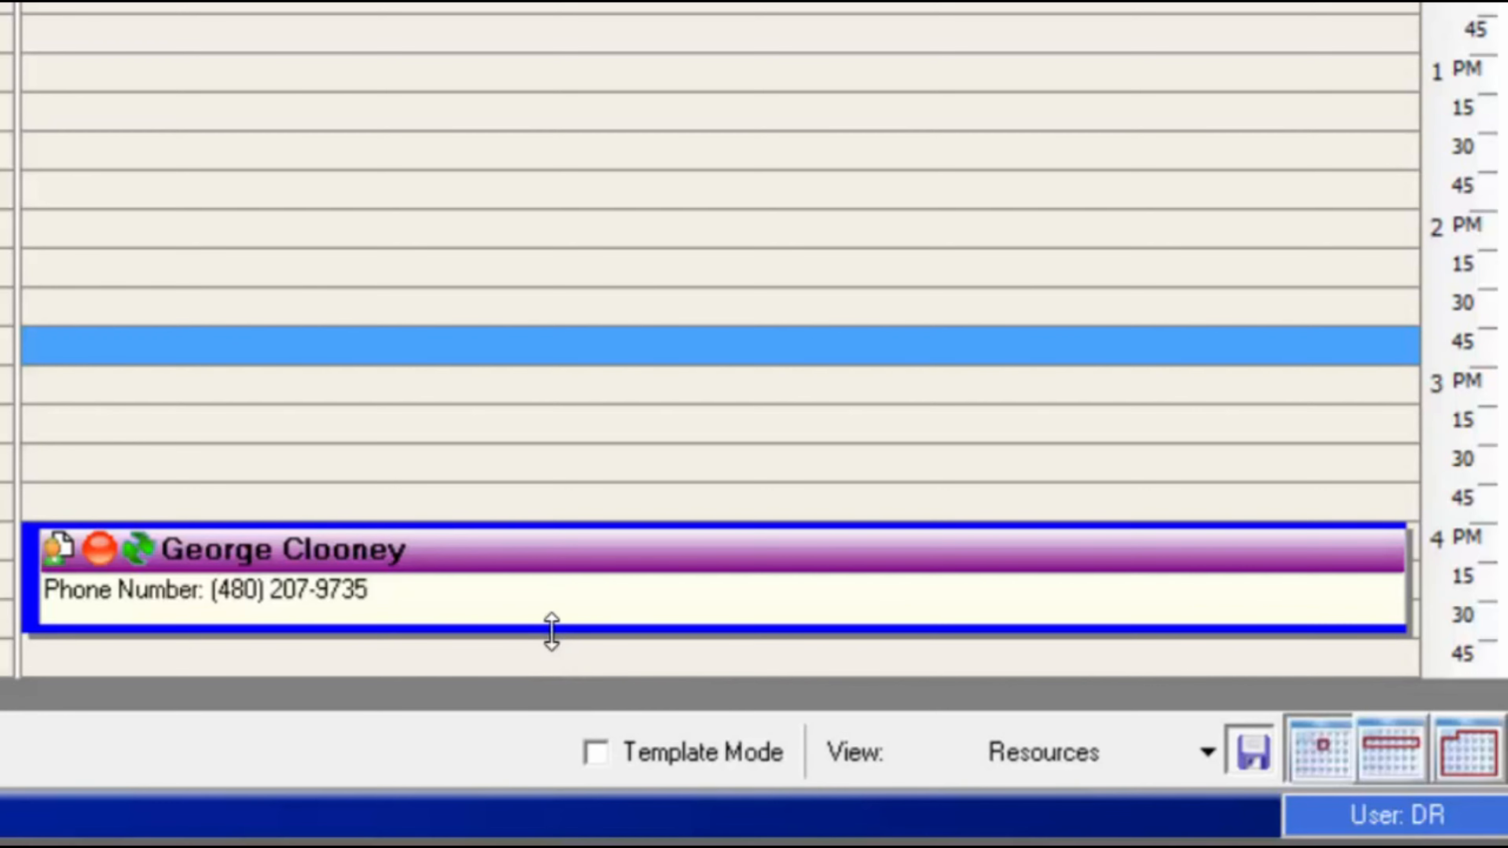
{"action": "left_click_drag", "start_coordinate": [551, 631], "coordinate": [581, 689]}
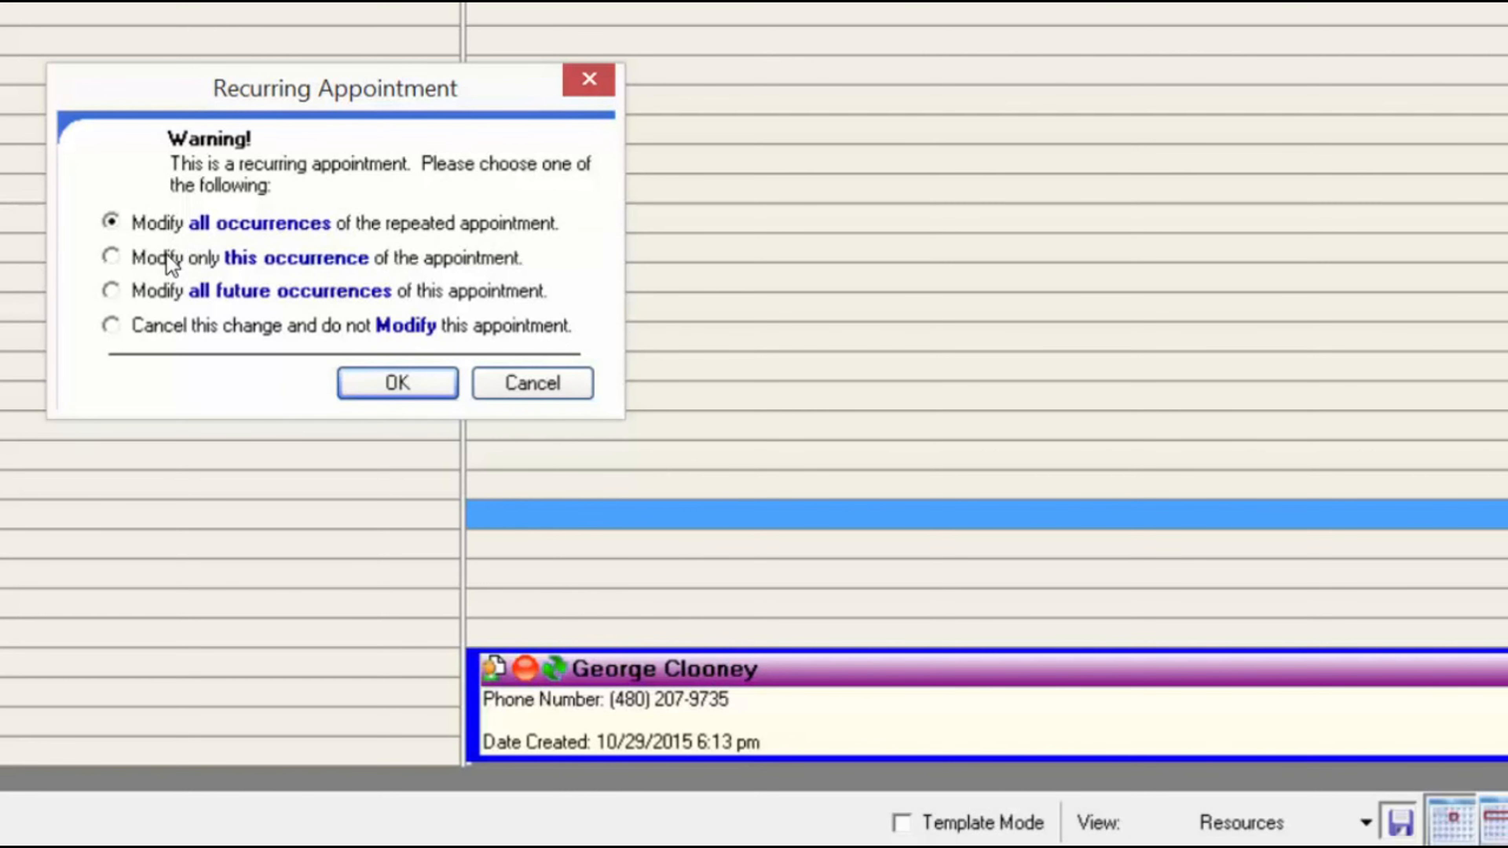
- Apply the lengthened time to this occurrence only
{"action": "left_click", "coordinate": [110, 256]}
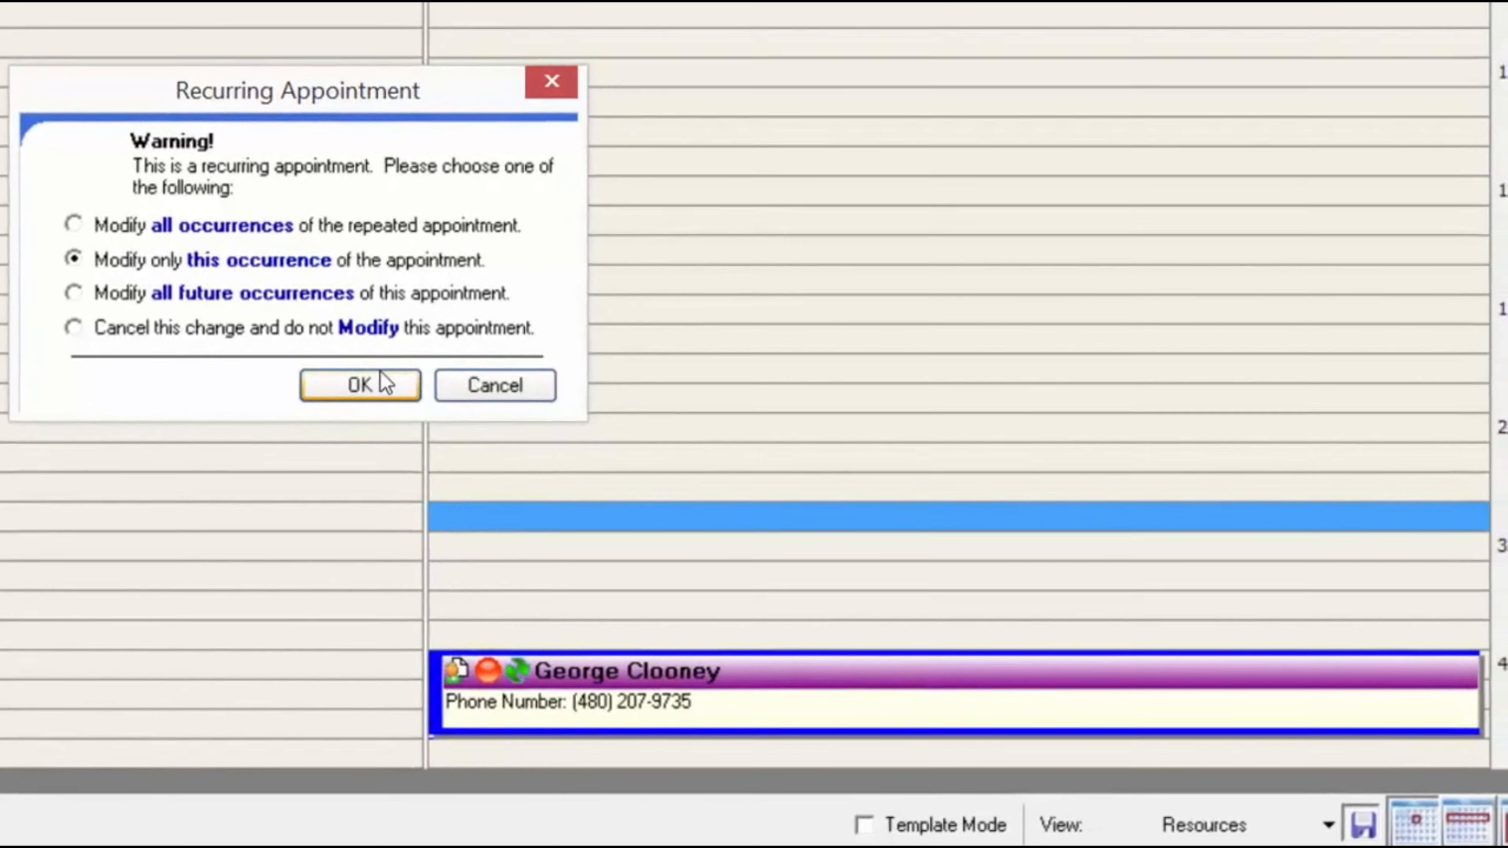
{"action": "left_click", "coordinate": [316, 387]}
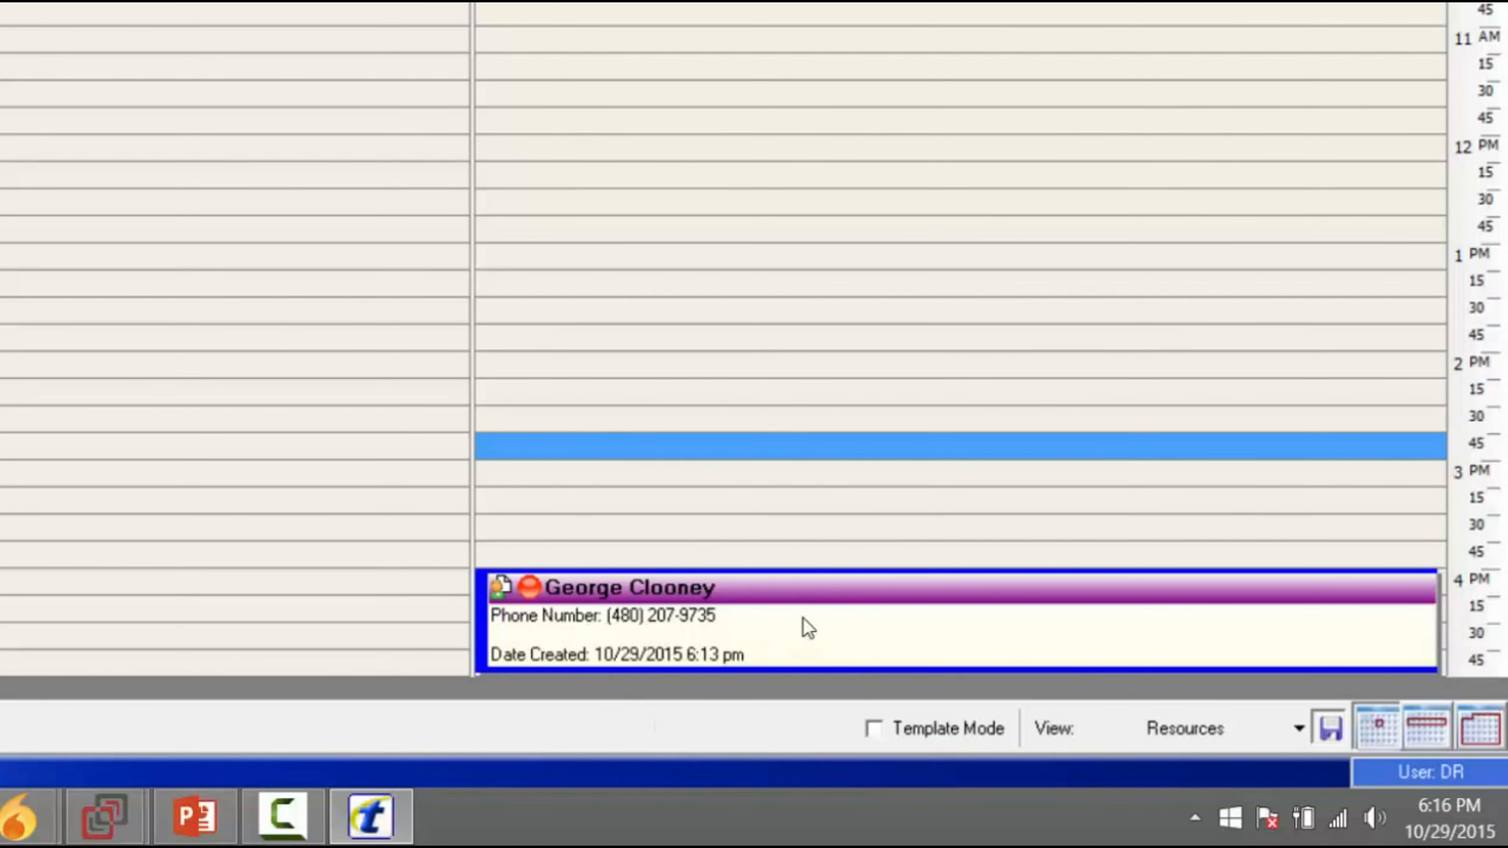
{"action": "mouse_move", "coordinate": [802, 618]}
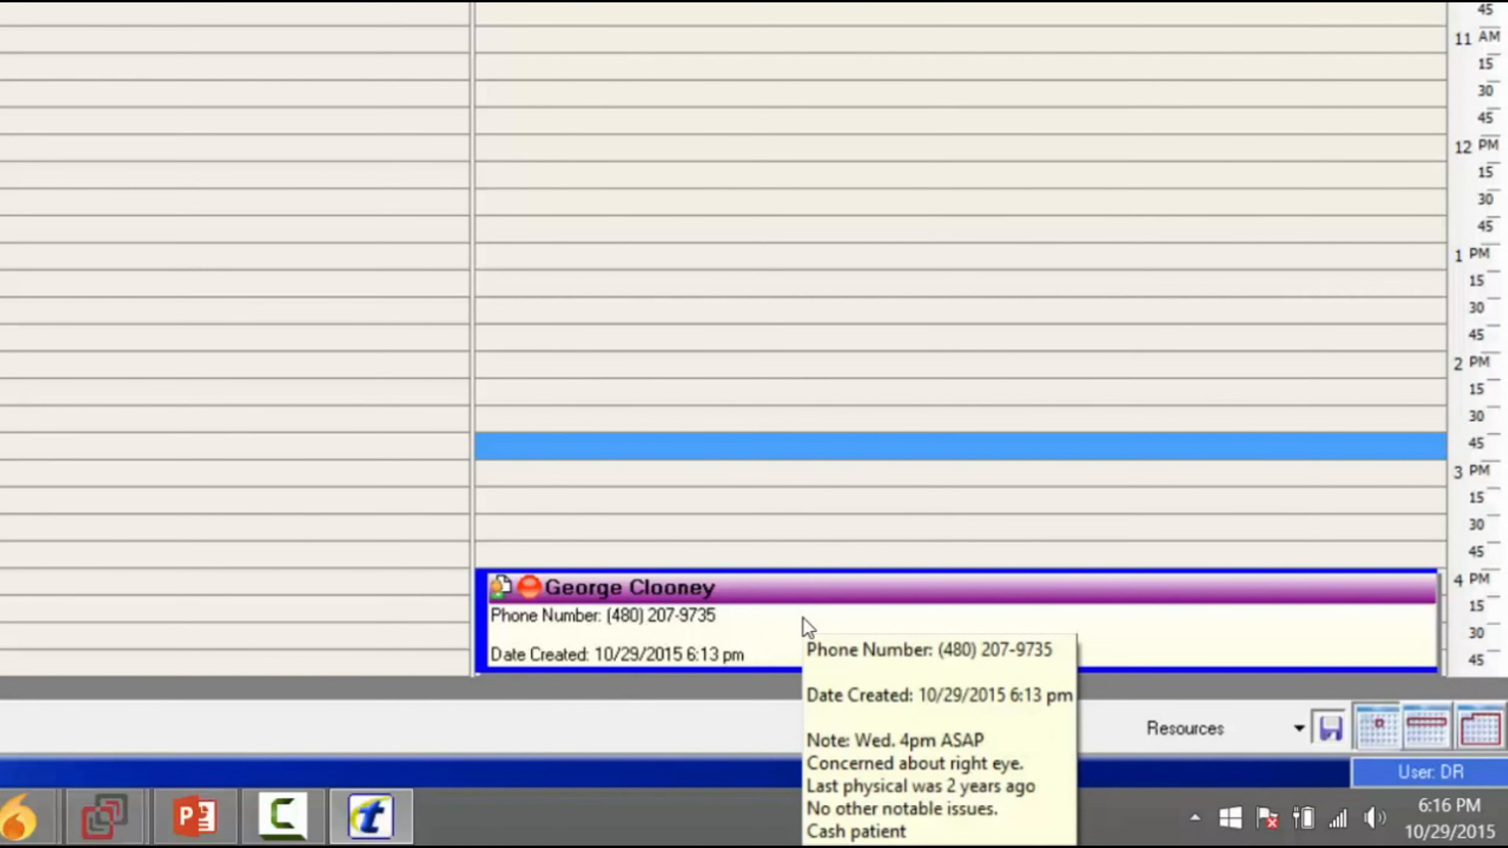
{"action": "left_click", "coordinate": [727, 531]}
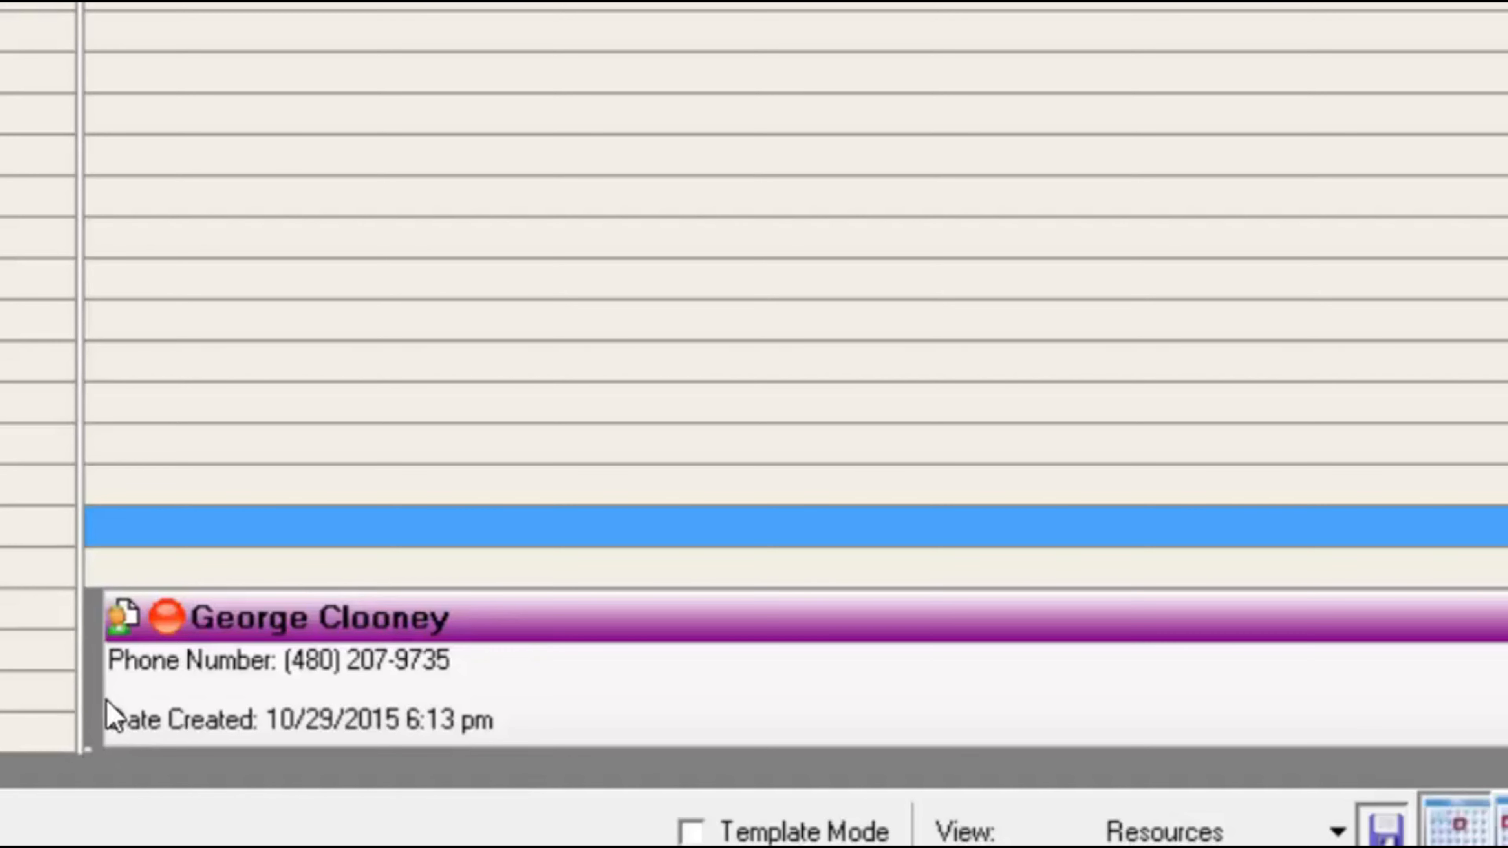
{"action": "mouse_move", "coordinate": [127, 634]}
{"action": "mouse_move", "coordinate": [374, 636]}
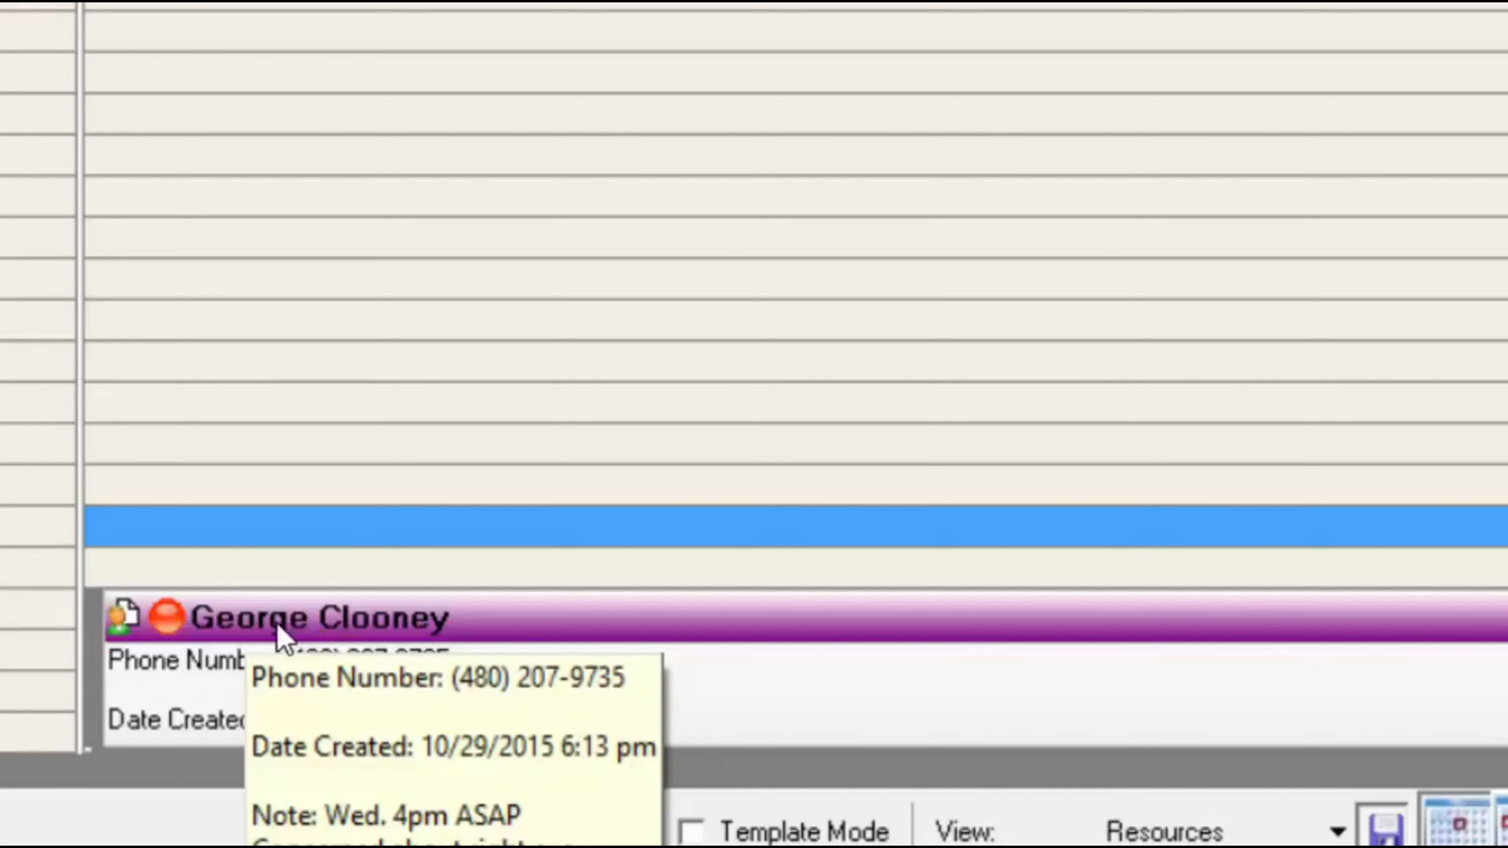
{"action": "left_click", "coordinate": [276, 660]}
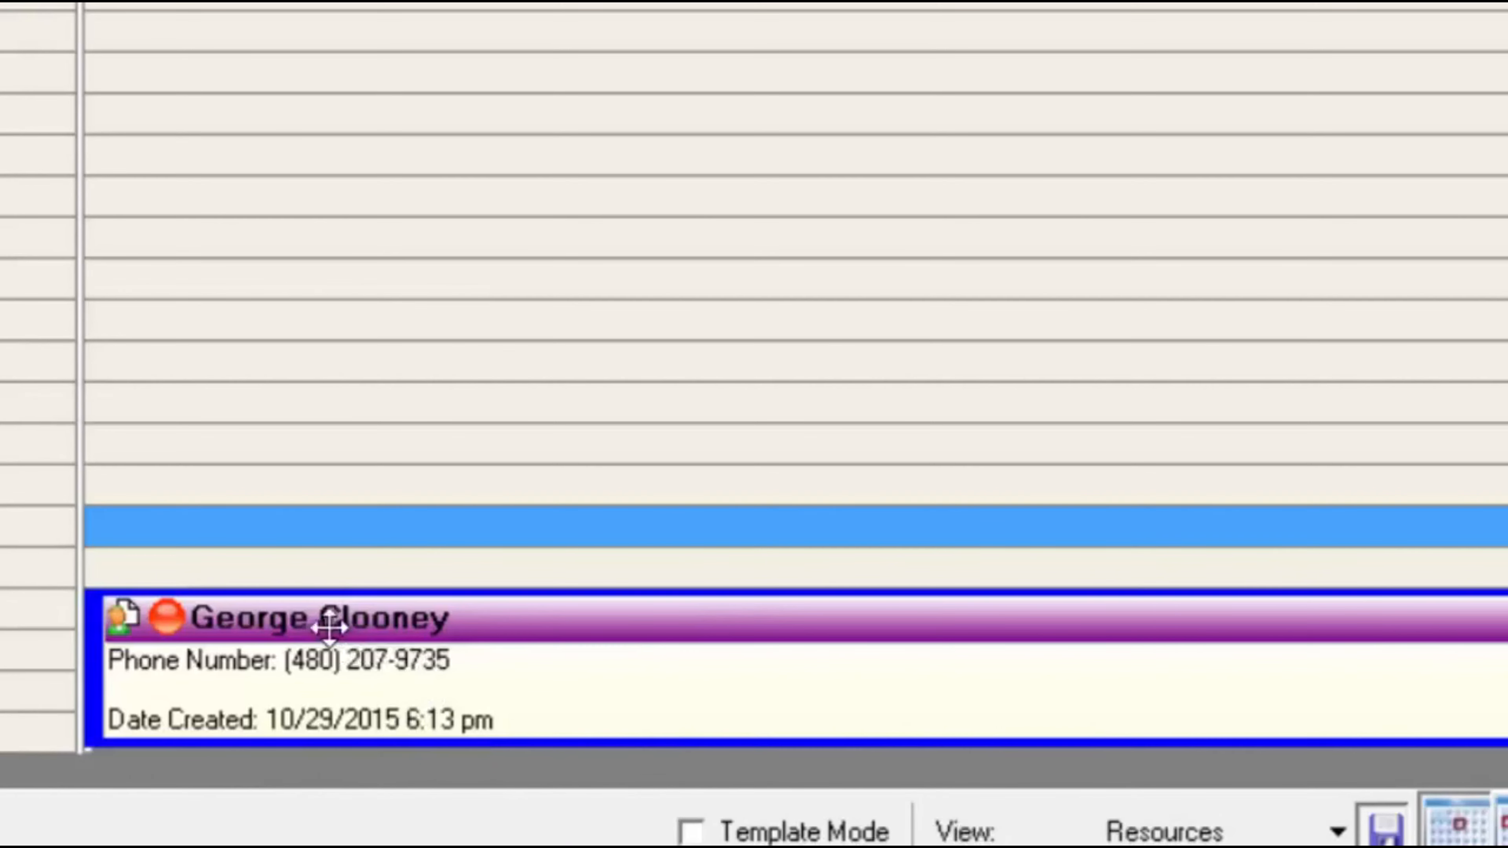
{"action": "mouse_move", "coordinate": [259, 614]}
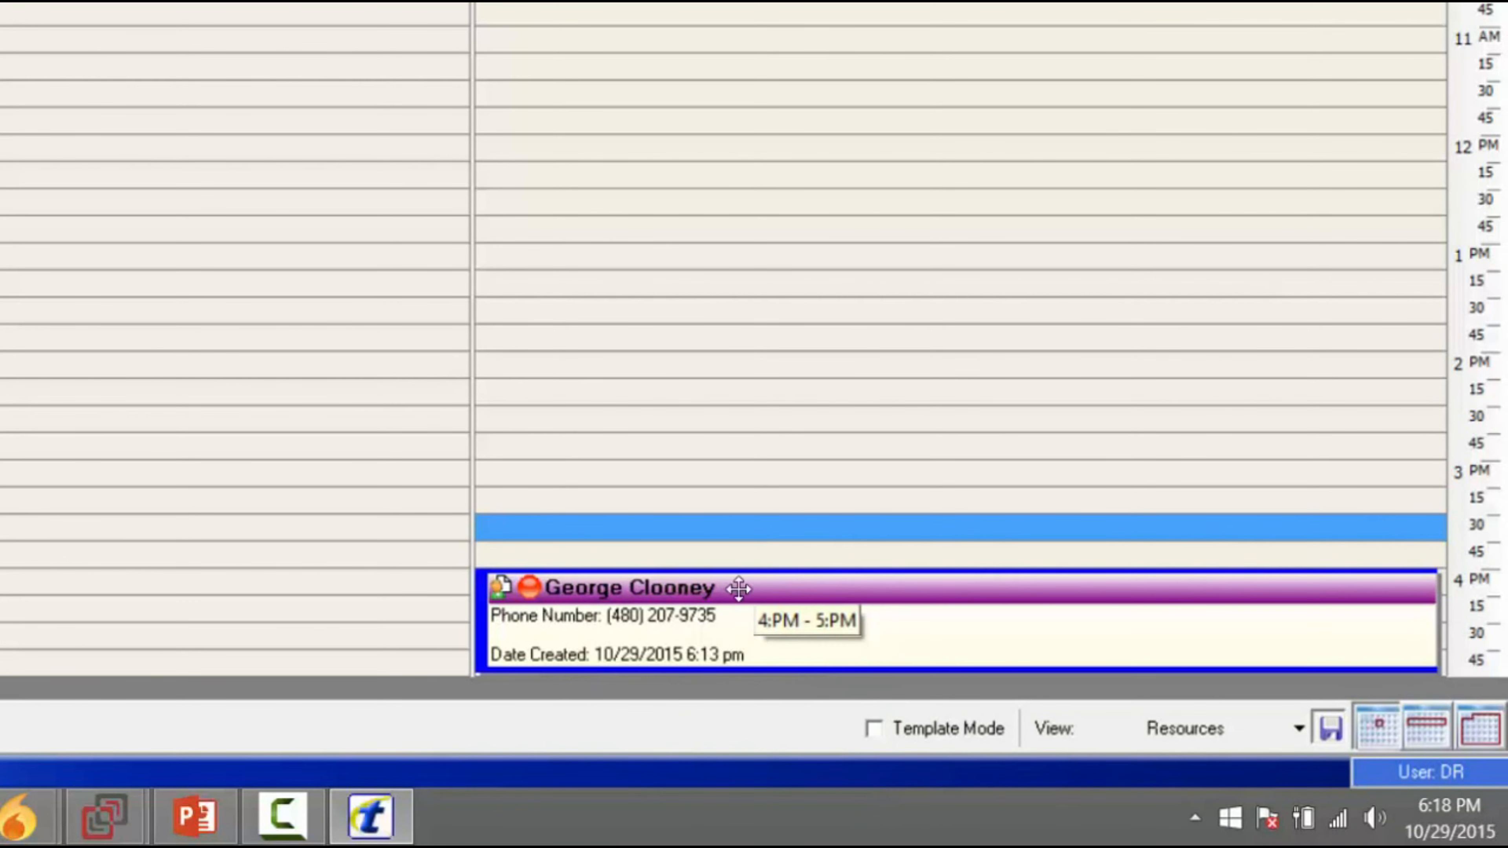
- Drag the patient's appointment earlier to 3:30–4:30 PM
{"action": "left_click_drag", "start_coordinate": [735, 589], "coordinate": [189, 351]}
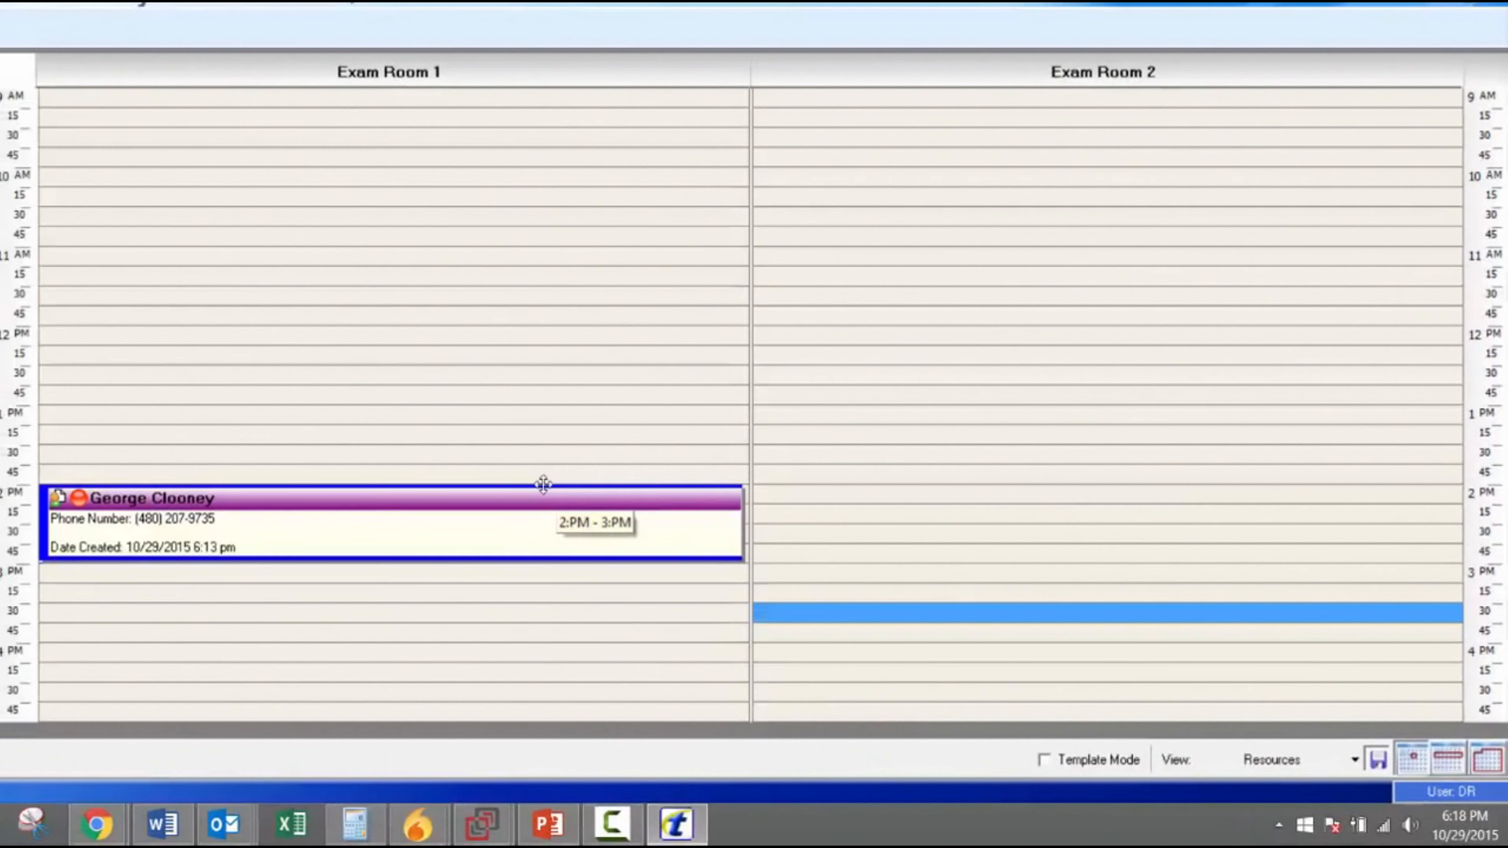
{"action": "left_click_drag", "start_coordinate": [543, 484], "coordinate": [945, 617]}
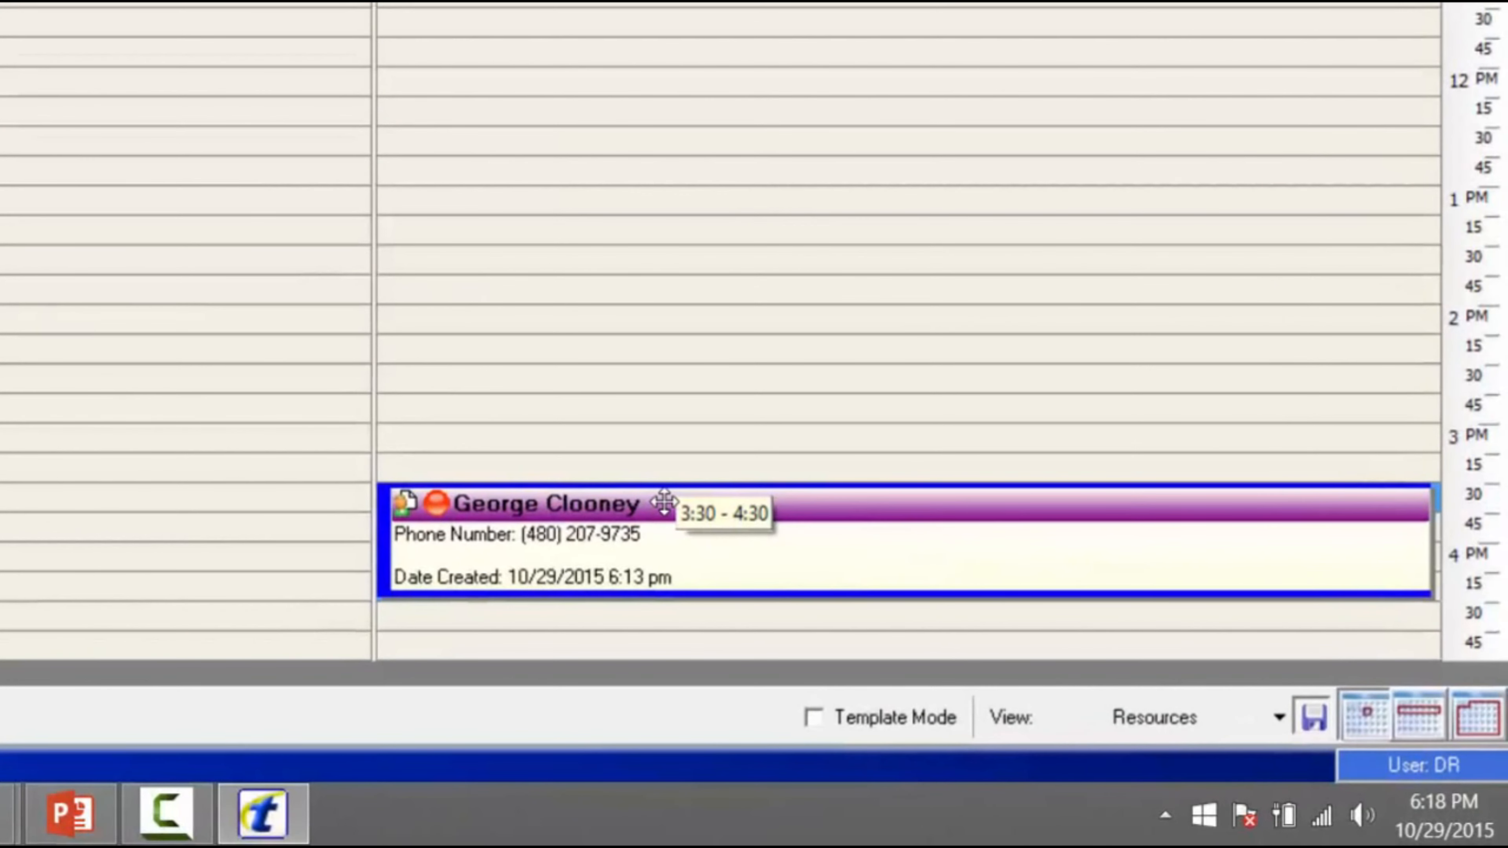
{"action": "left_click_drag", "start_coordinate": [663, 502], "coordinate": [659, 499]}
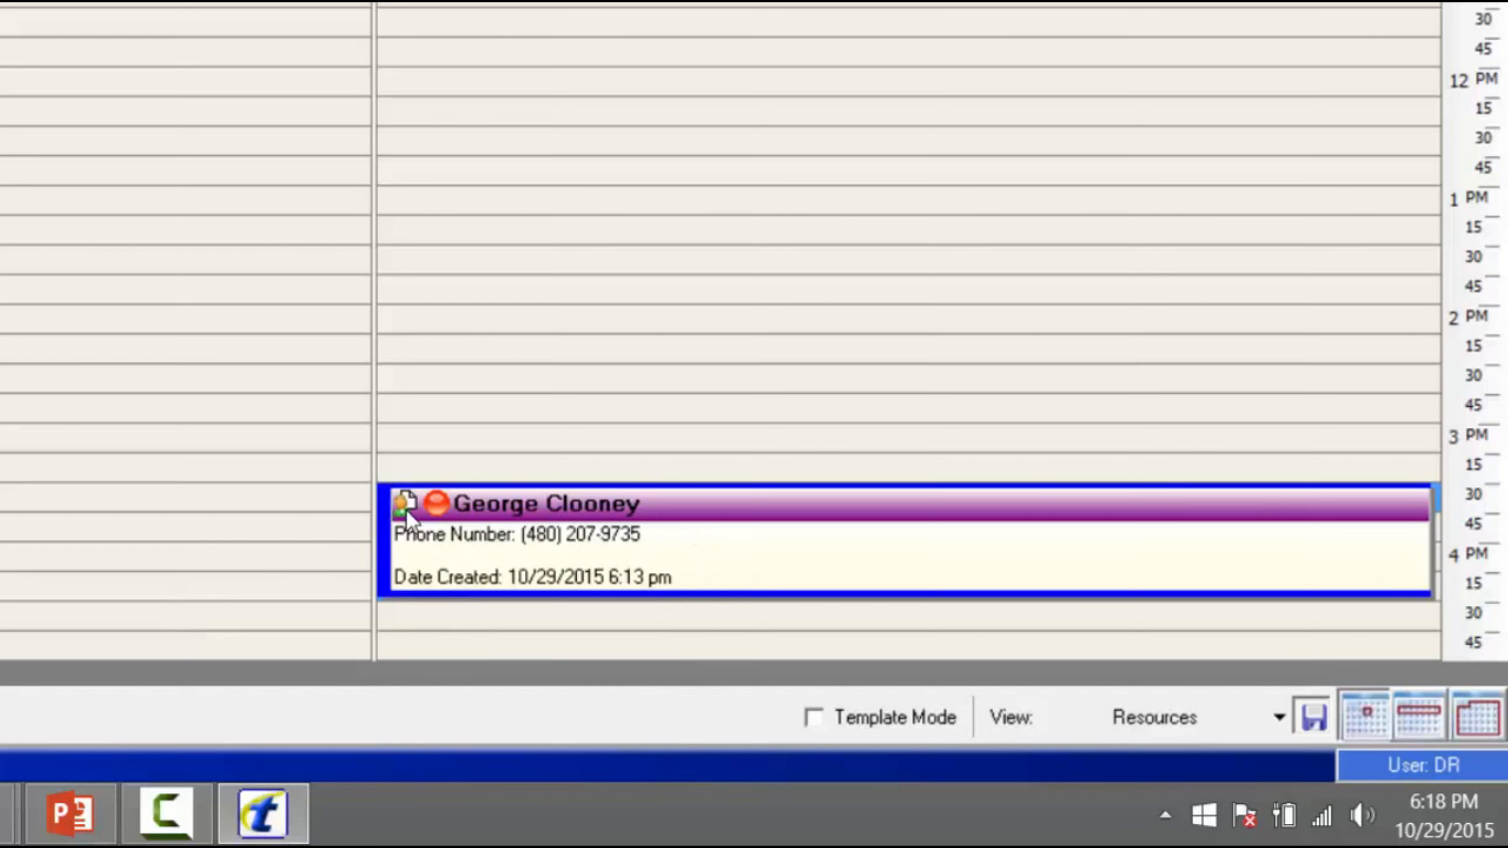
{"action": "mouse_move", "coordinate": [686, 533]}
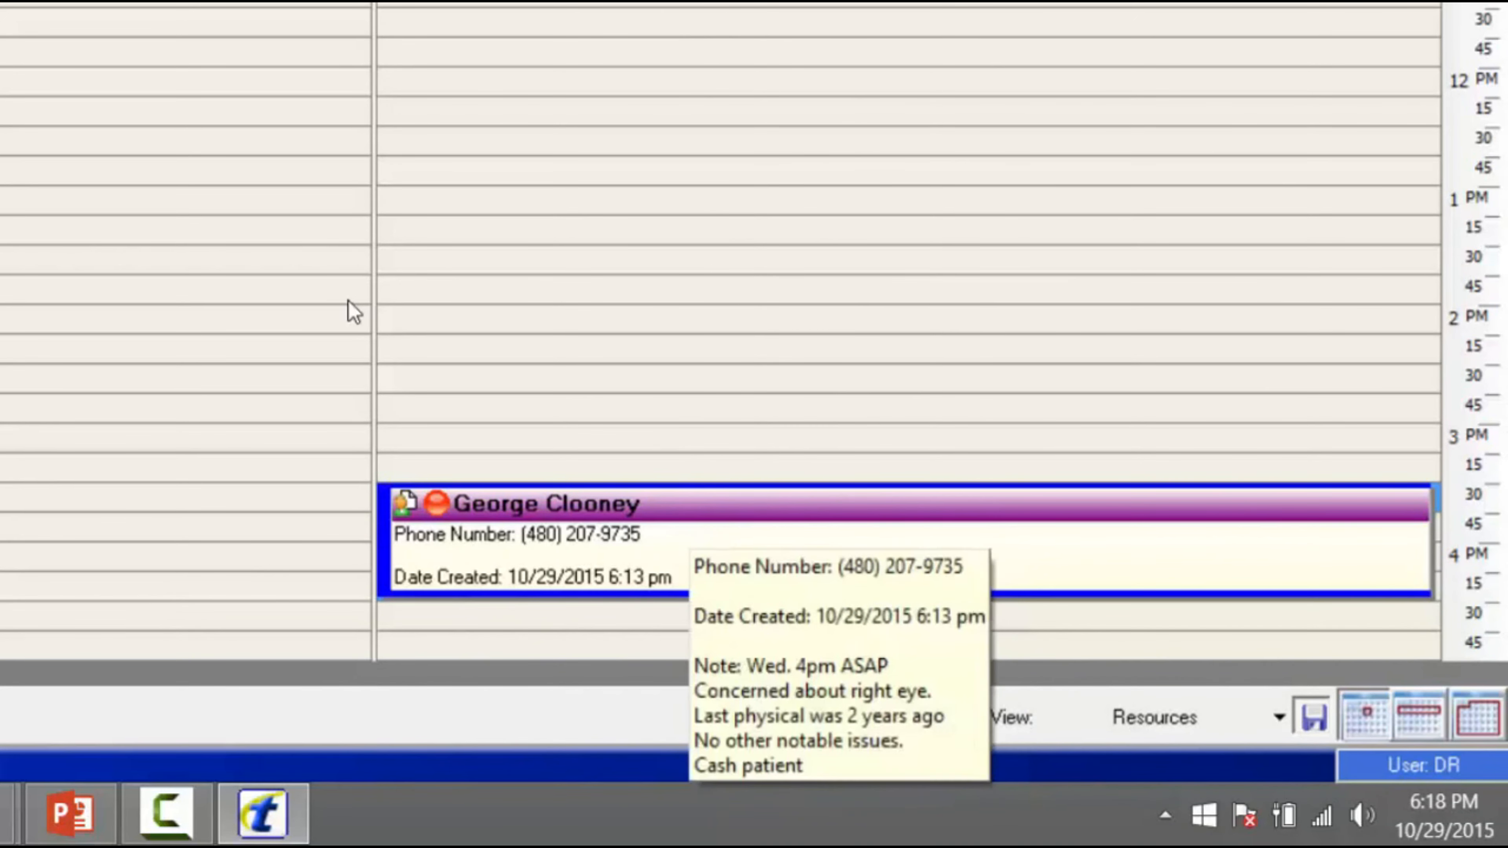
- Cut the appointment and paste it into today's (October 29) 10 AM Exam Room 2 slot
{"action": "right_click", "coordinate": [689, 519]}
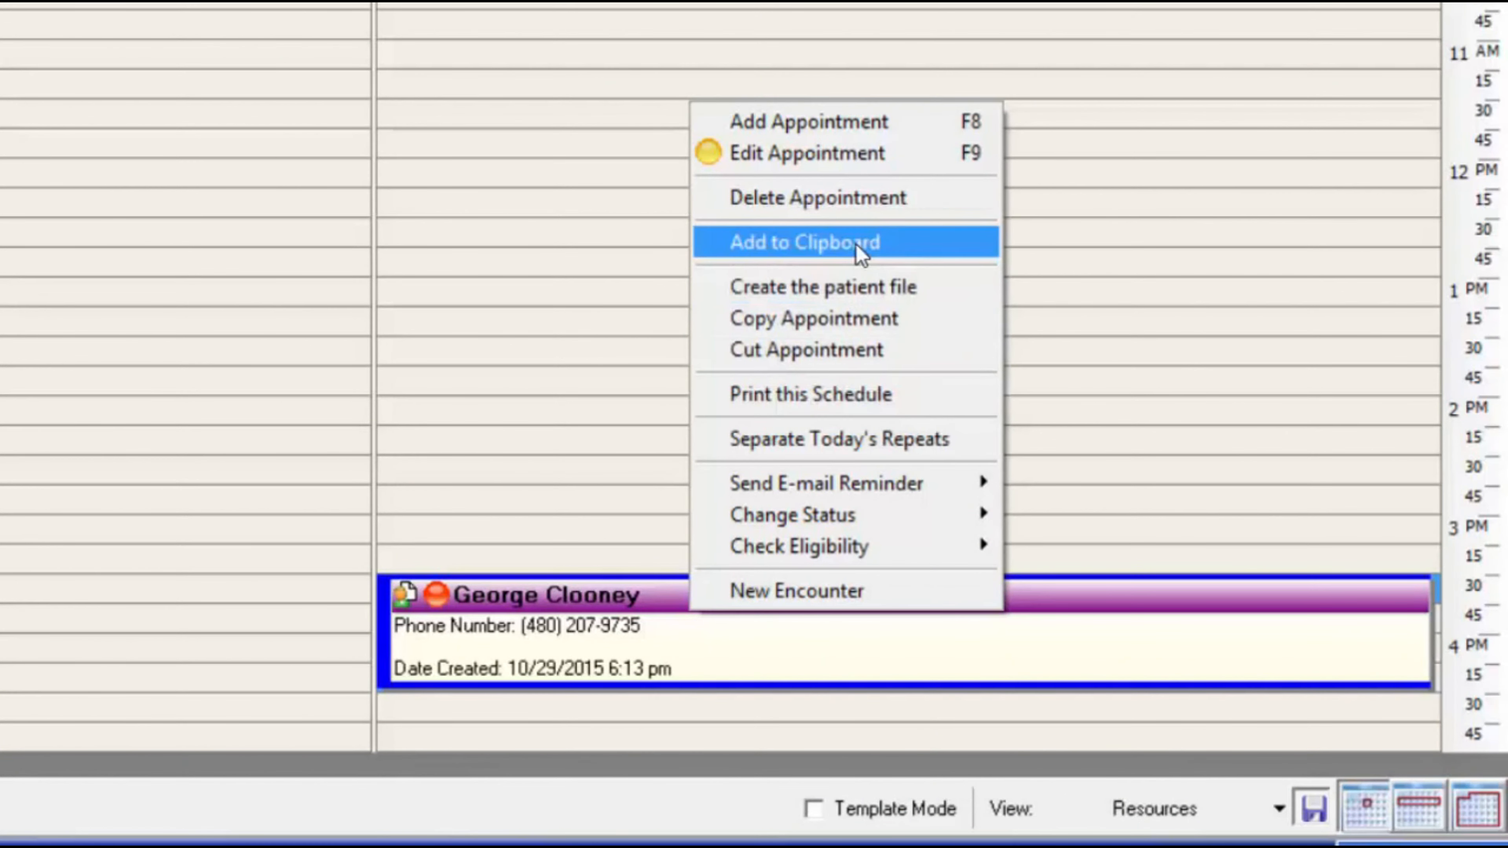
{"action": "left_click", "coordinate": [751, 357]}
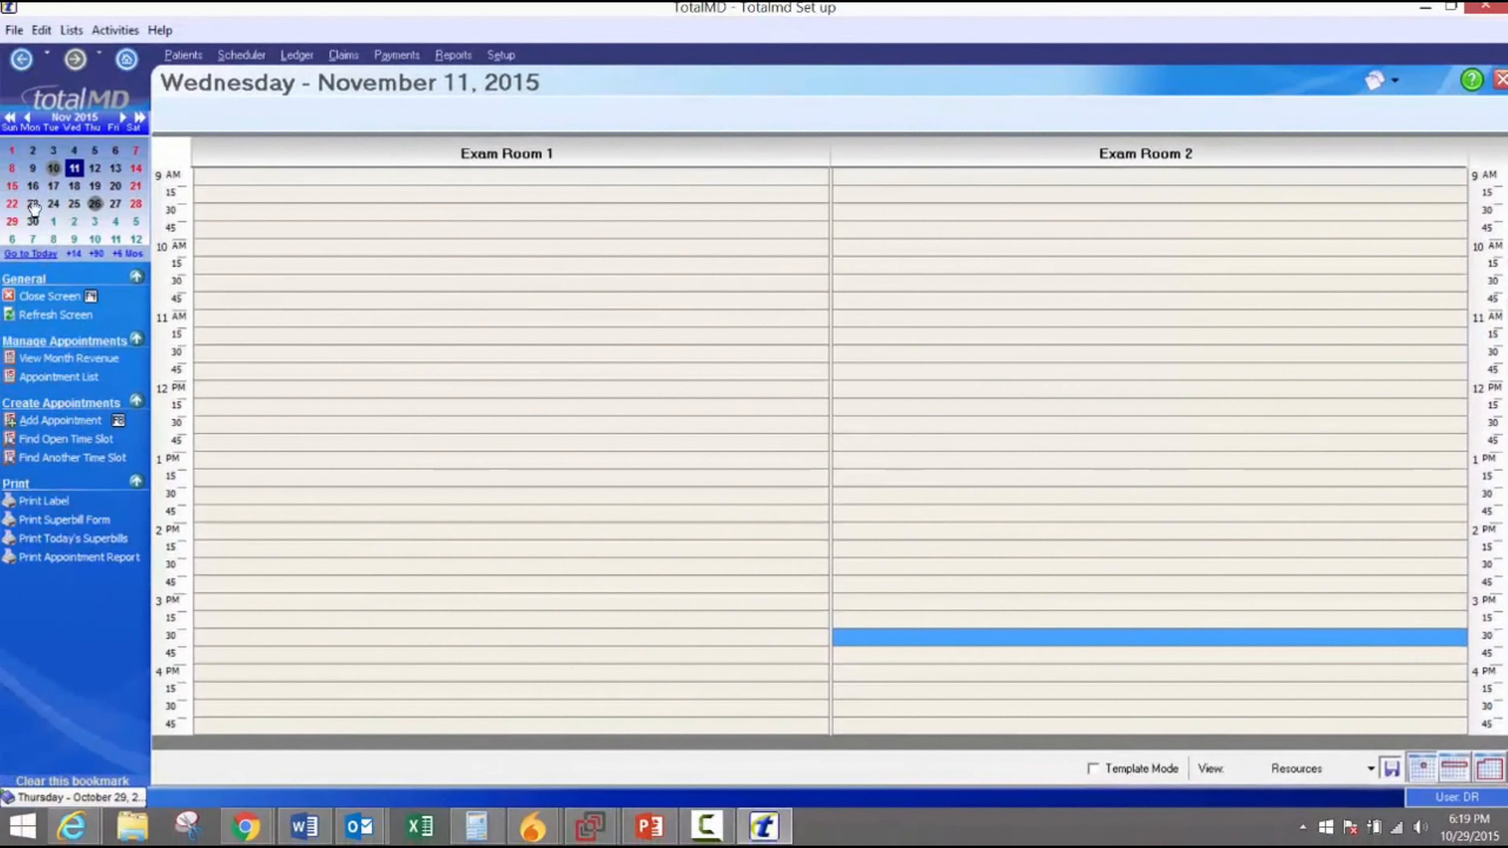
{"action": "left_click", "coordinate": [30, 254]}
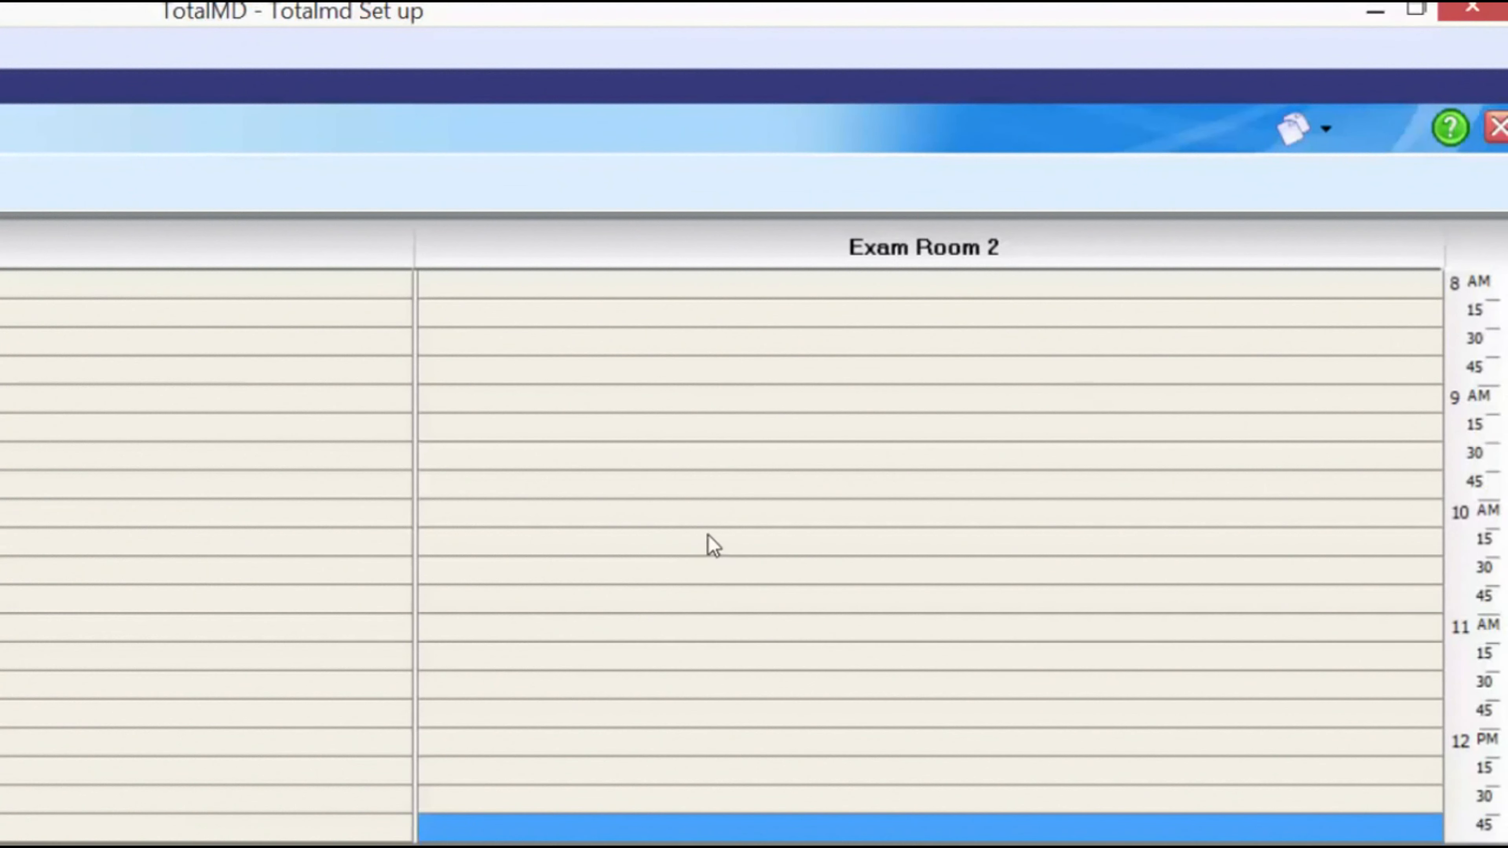
{"action": "left_click", "coordinate": [705, 516]}
{"action": "right_click", "coordinate": [775, 522]}
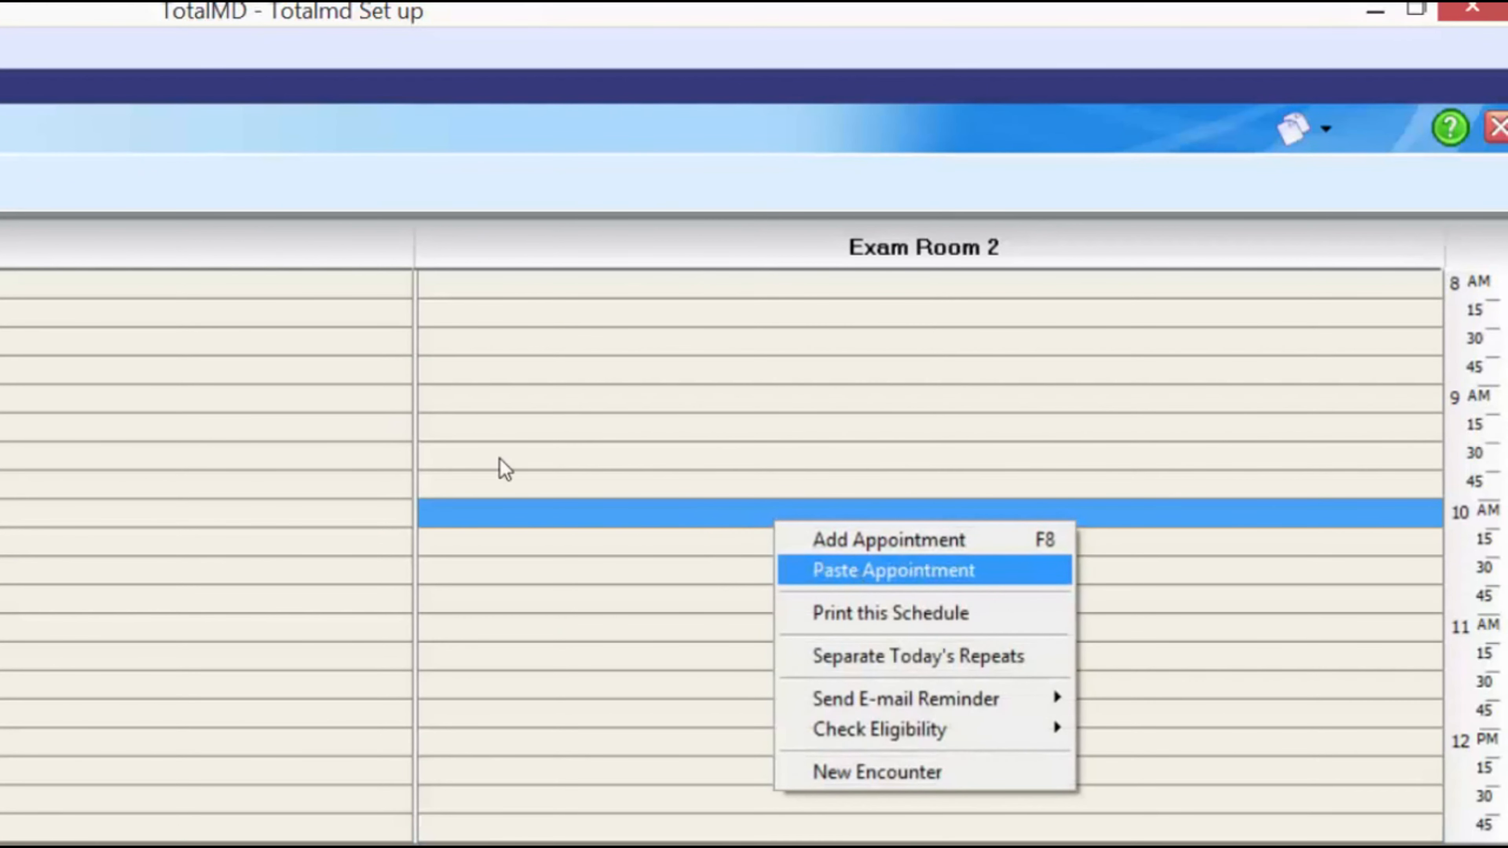
{"action": "left_click", "coordinate": [860, 579]}
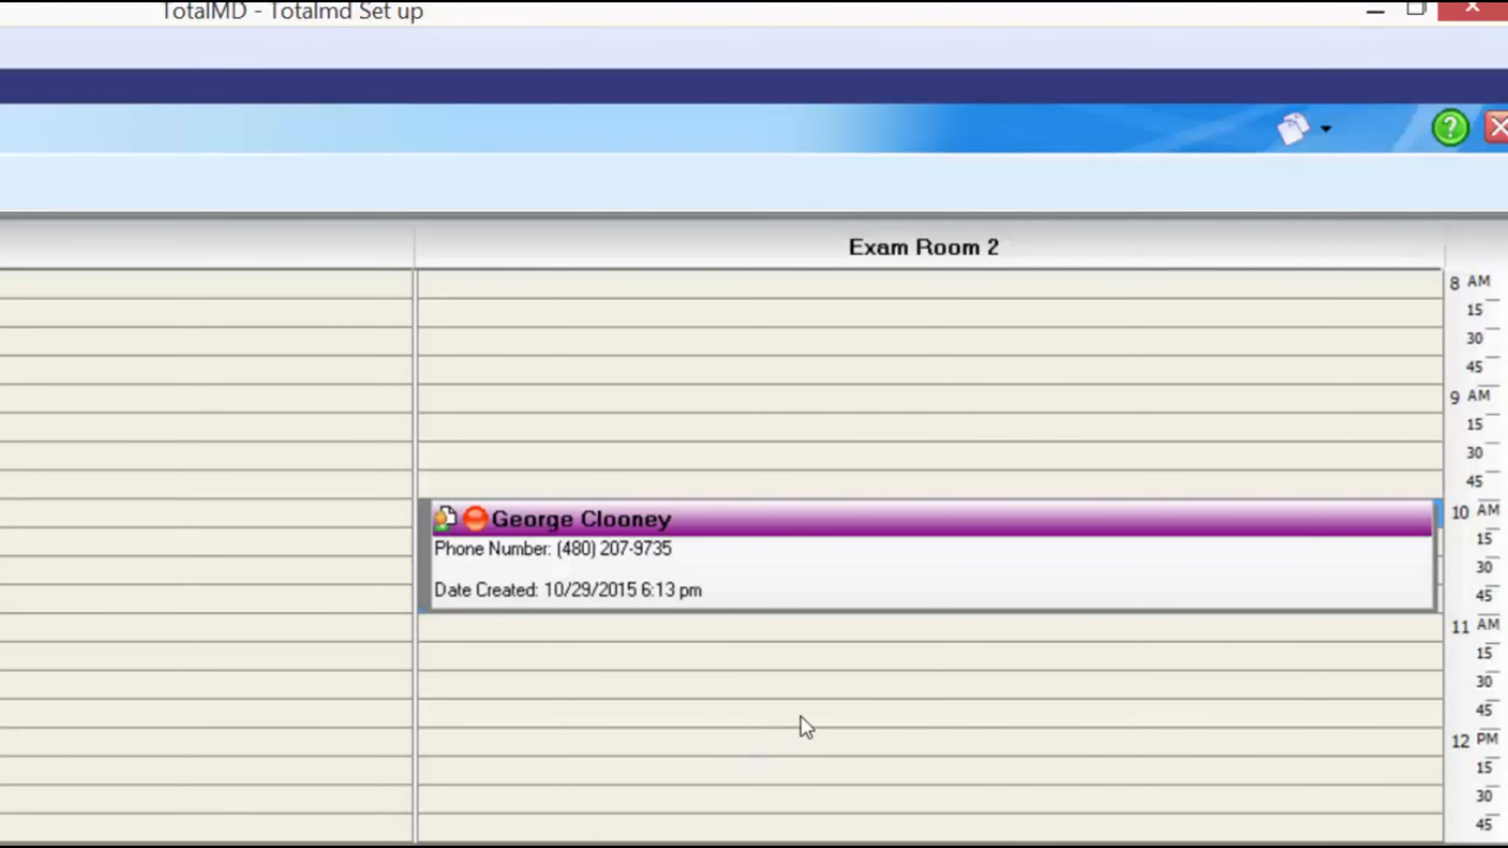
{"action": "mouse_move", "coordinate": [512, 585]}
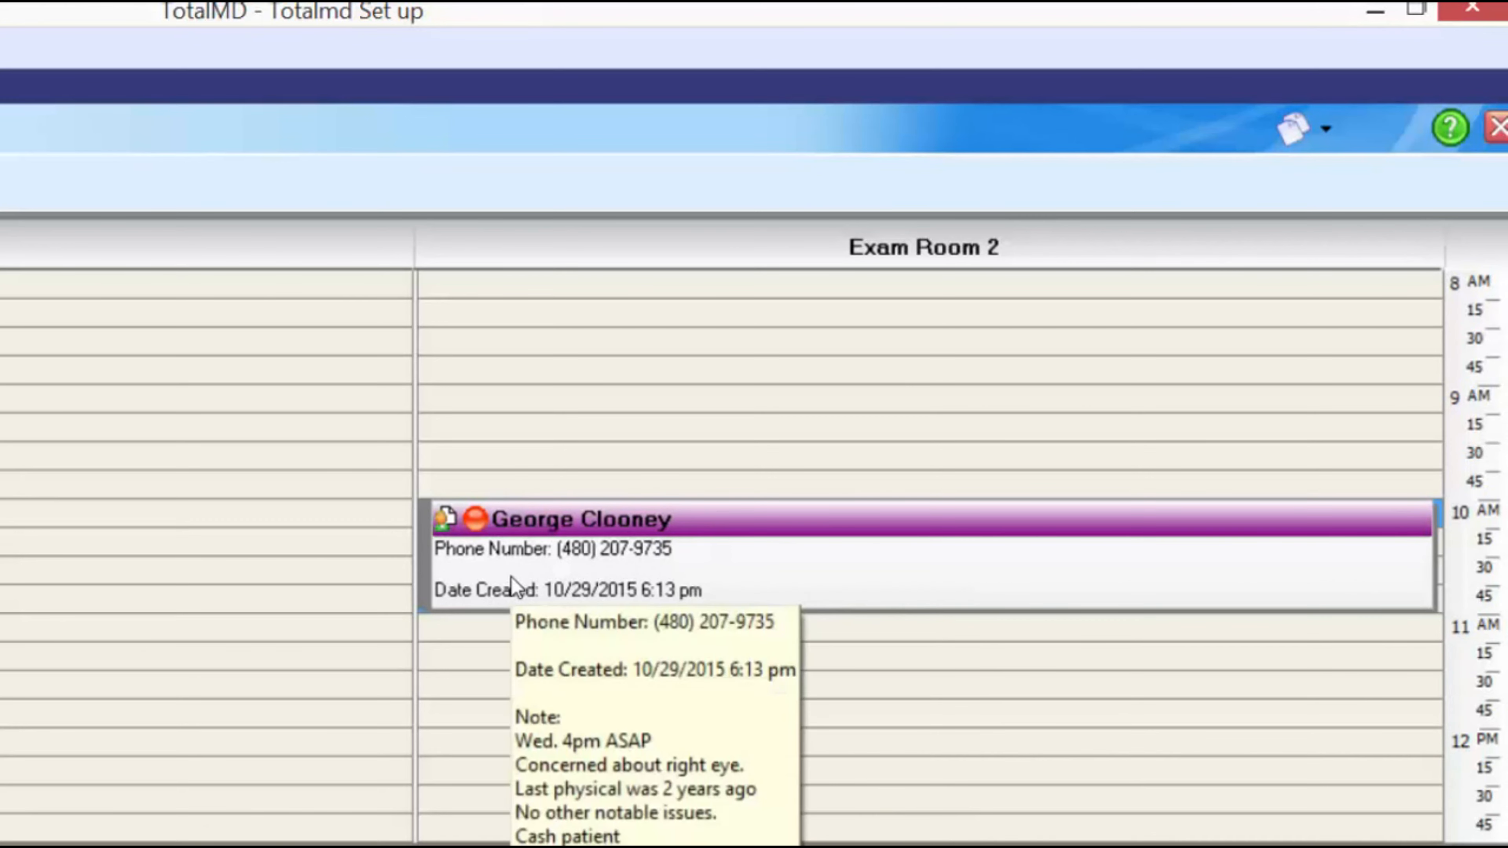
{"action": "left_click", "coordinate": [623, 551]}
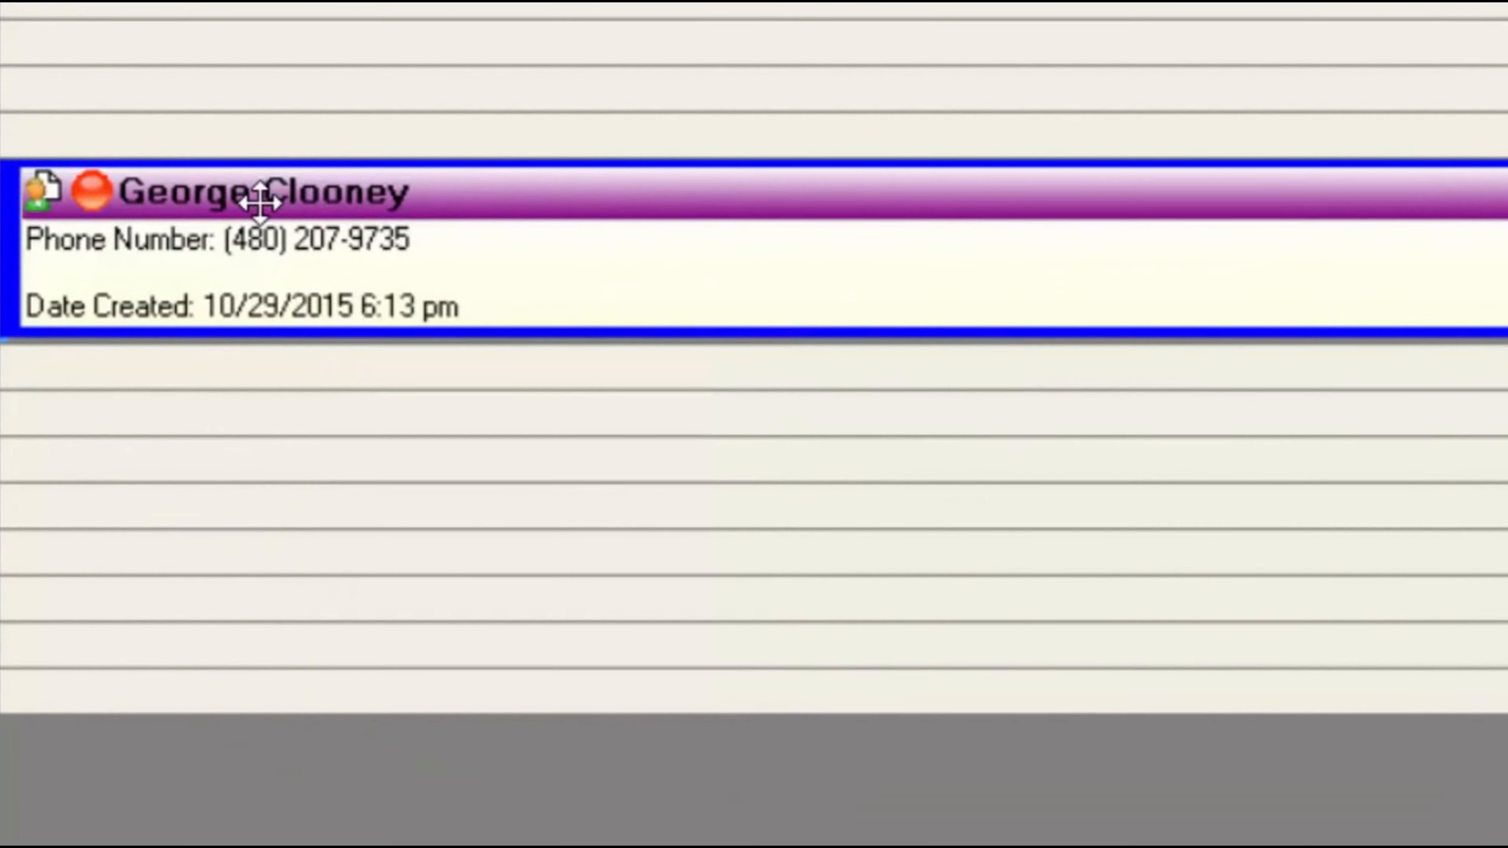
- Move the patient's appointment via the clipboard to 2 PM in Exam Room 2 on November 4, 2015
{"action": "right_click", "coordinate": [583, 527]}
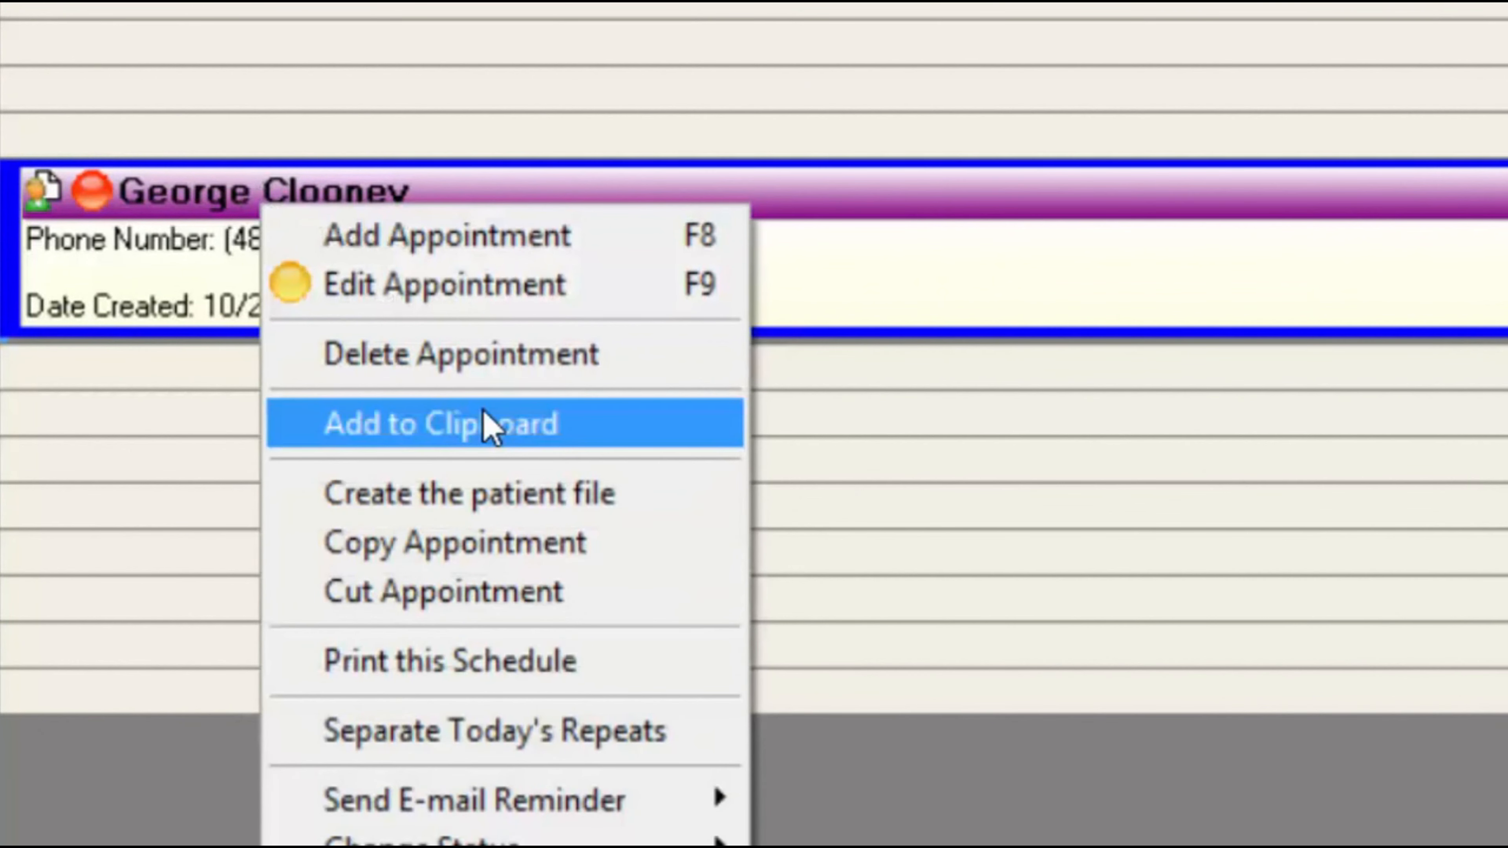
{"action": "left_click", "coordinate": [563, 431]}
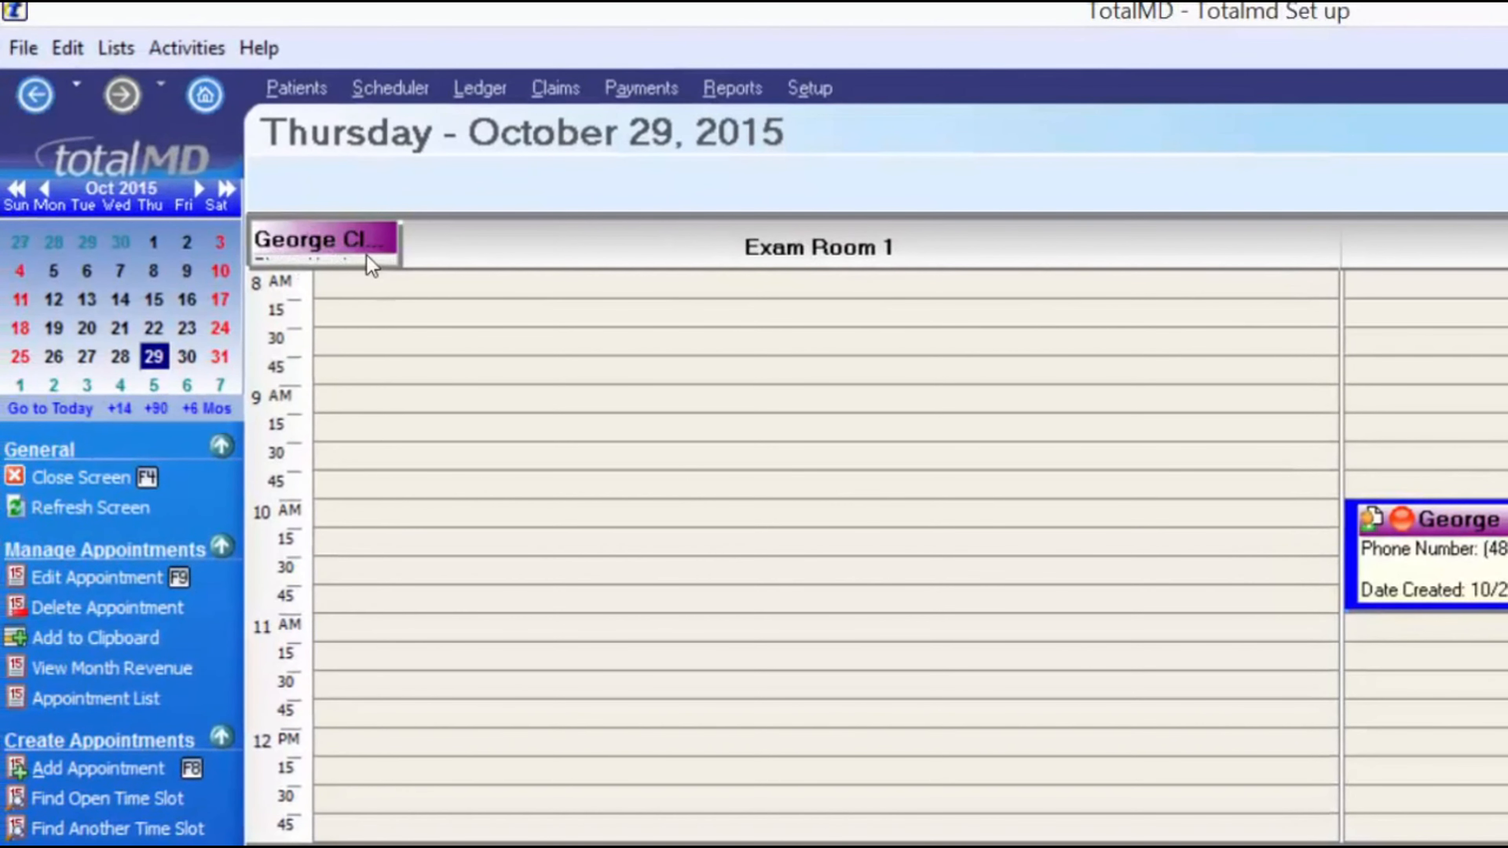
{"action": "left_click", "coordinate": [121, 386]}
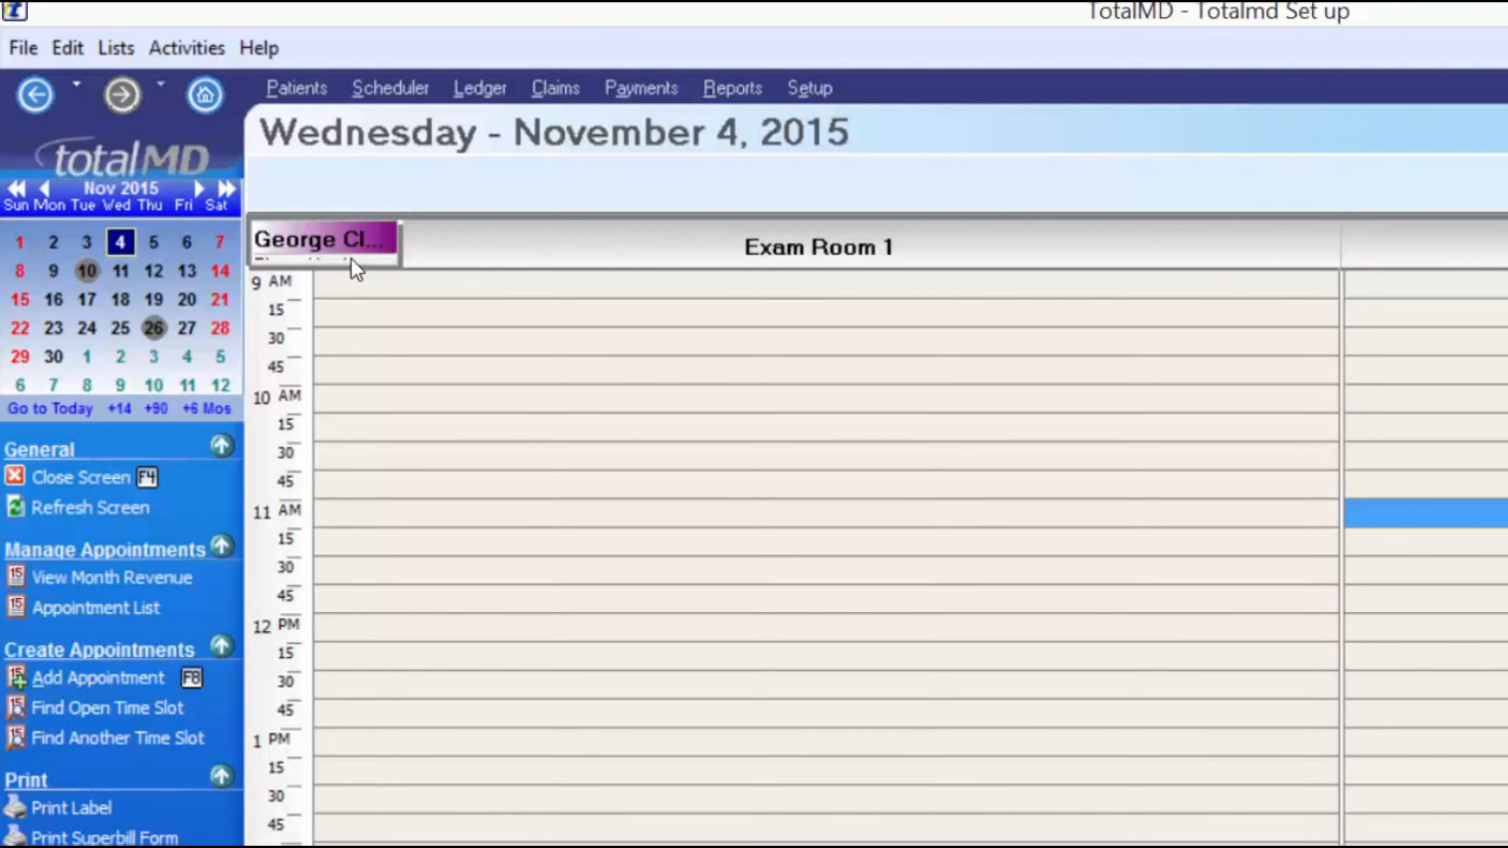
{"action": "left_click_drag", "start_coordinate": [314, 250], "coordinate": [1106, 666]}
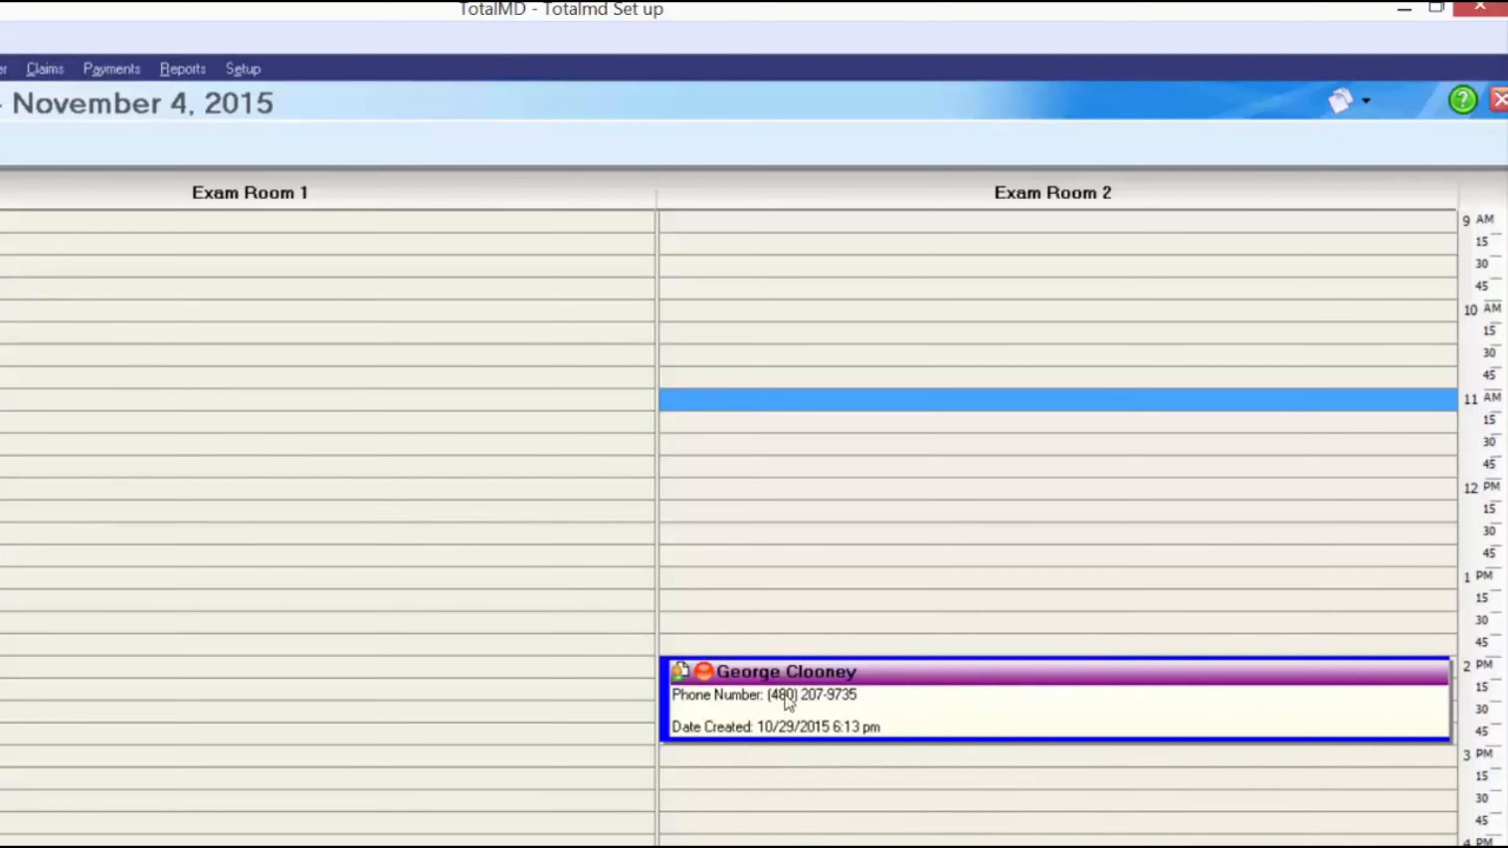
- Open the context menu of the patient's 2 PM appointment on November 4
{"action": "mouse_move", "coordinate": [792, 702]}
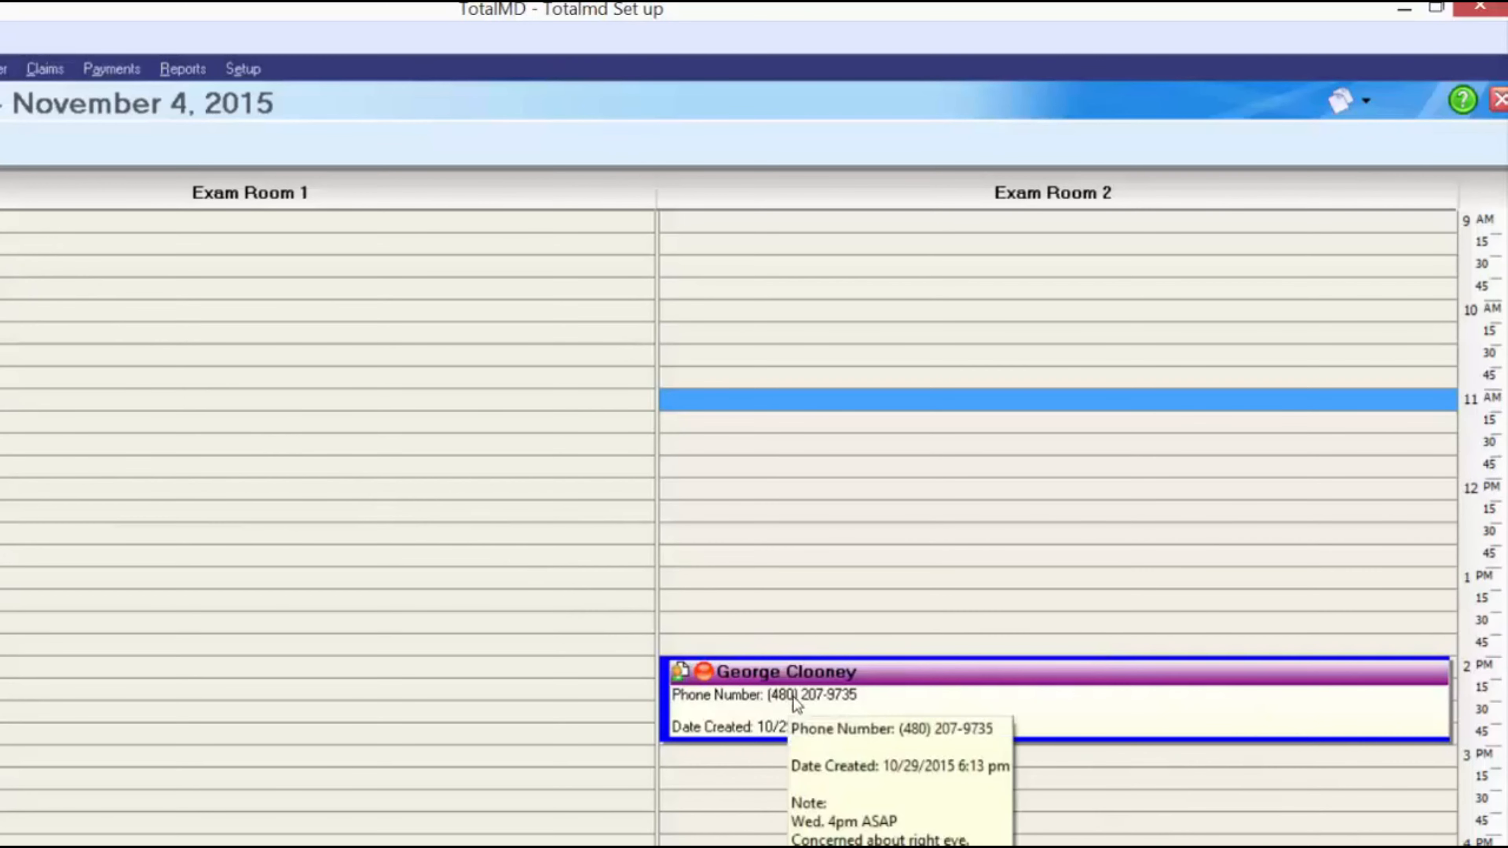
{"action": "right_click", "coordinate": [869, 700]}
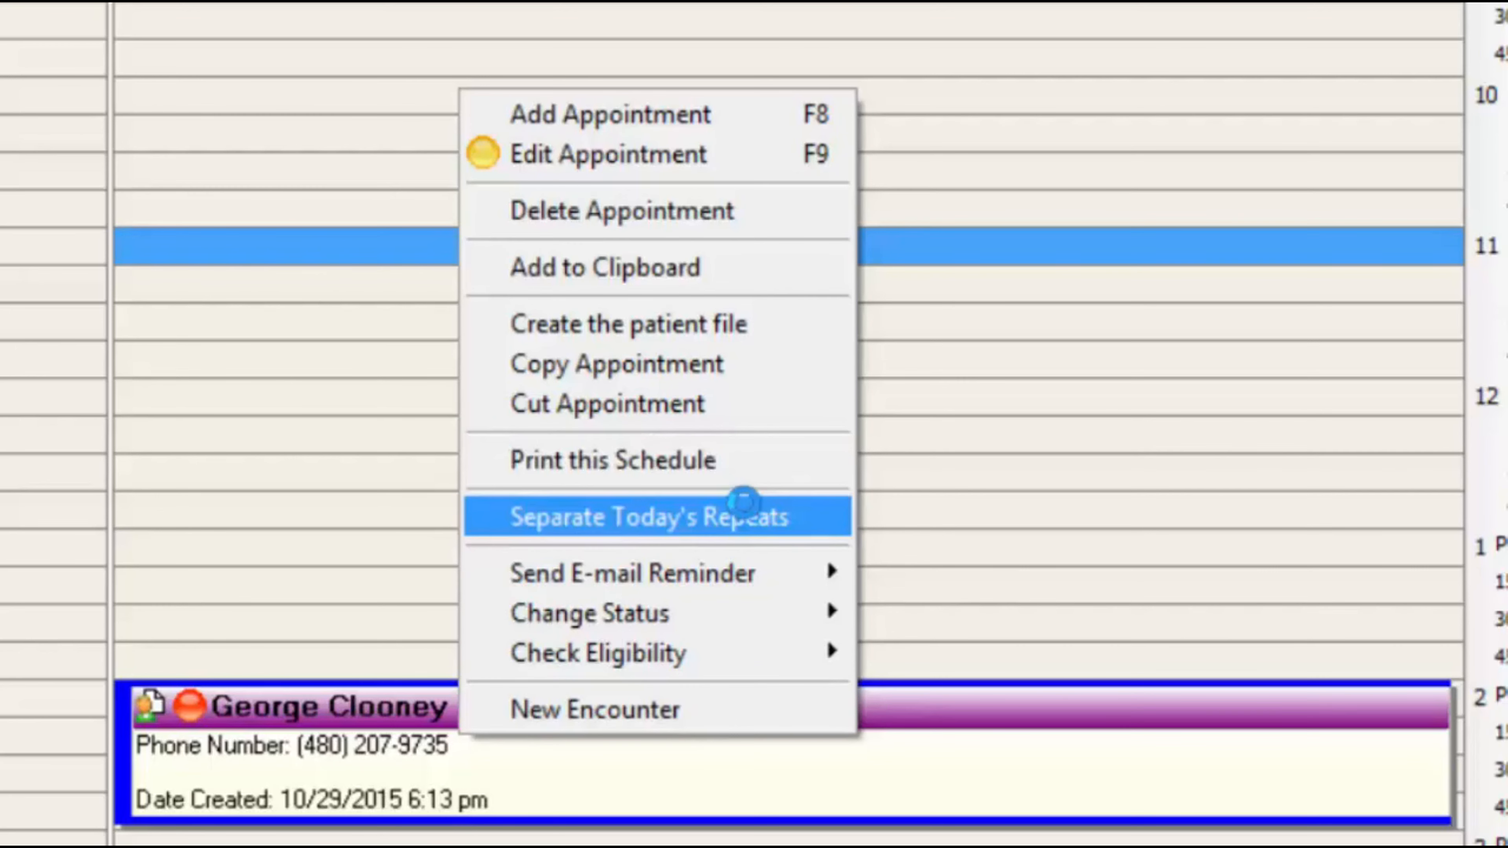
- Close the 2 PM appointment's context menu without changing its status
{"action": "mouse_move", "coordinate": [766, 567]}
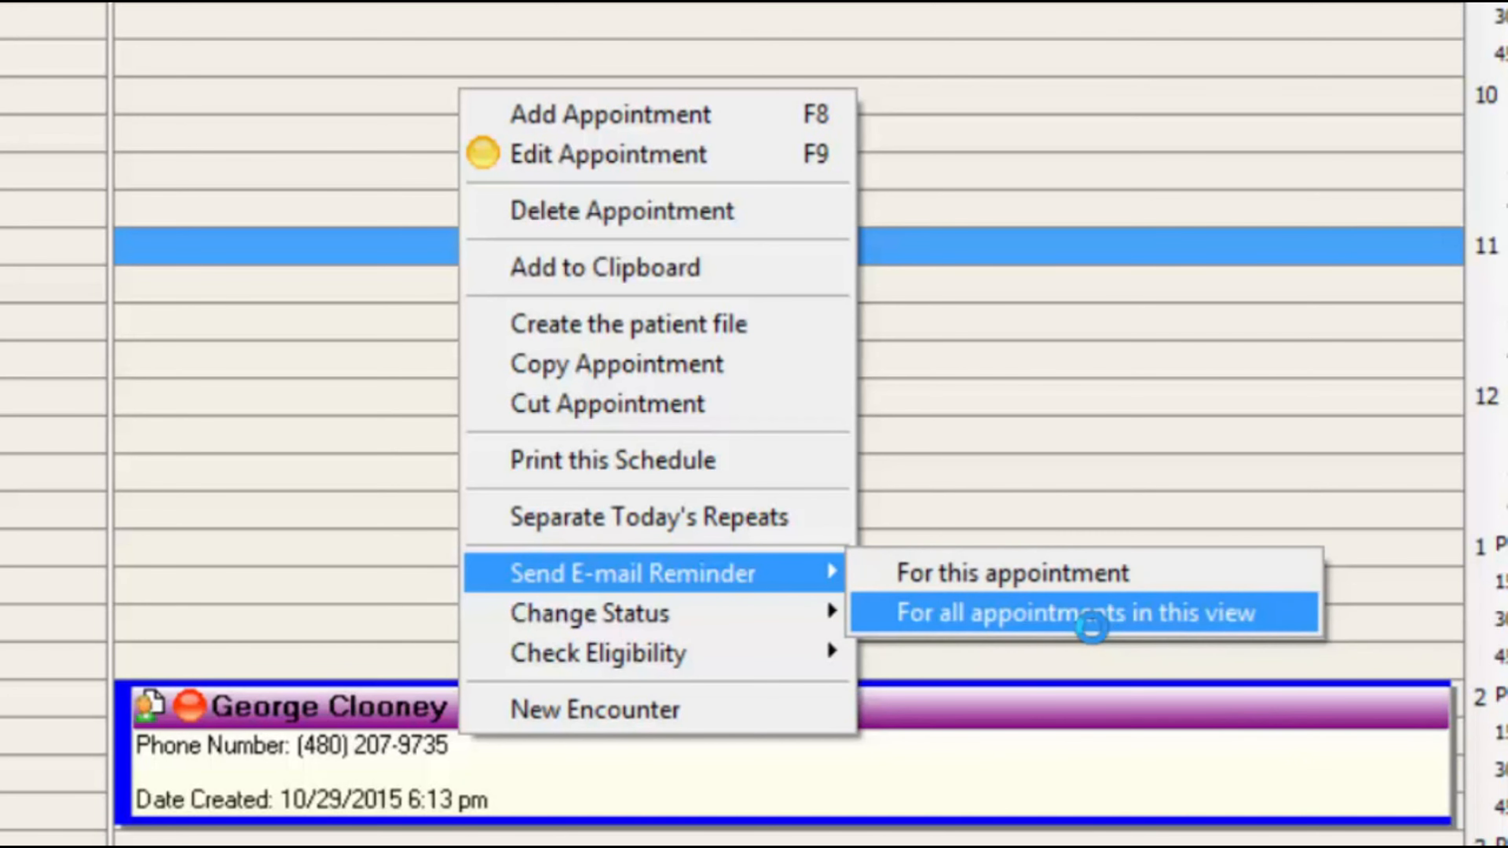
{"action": "mouse_move", "coordinate": [653, 613]}
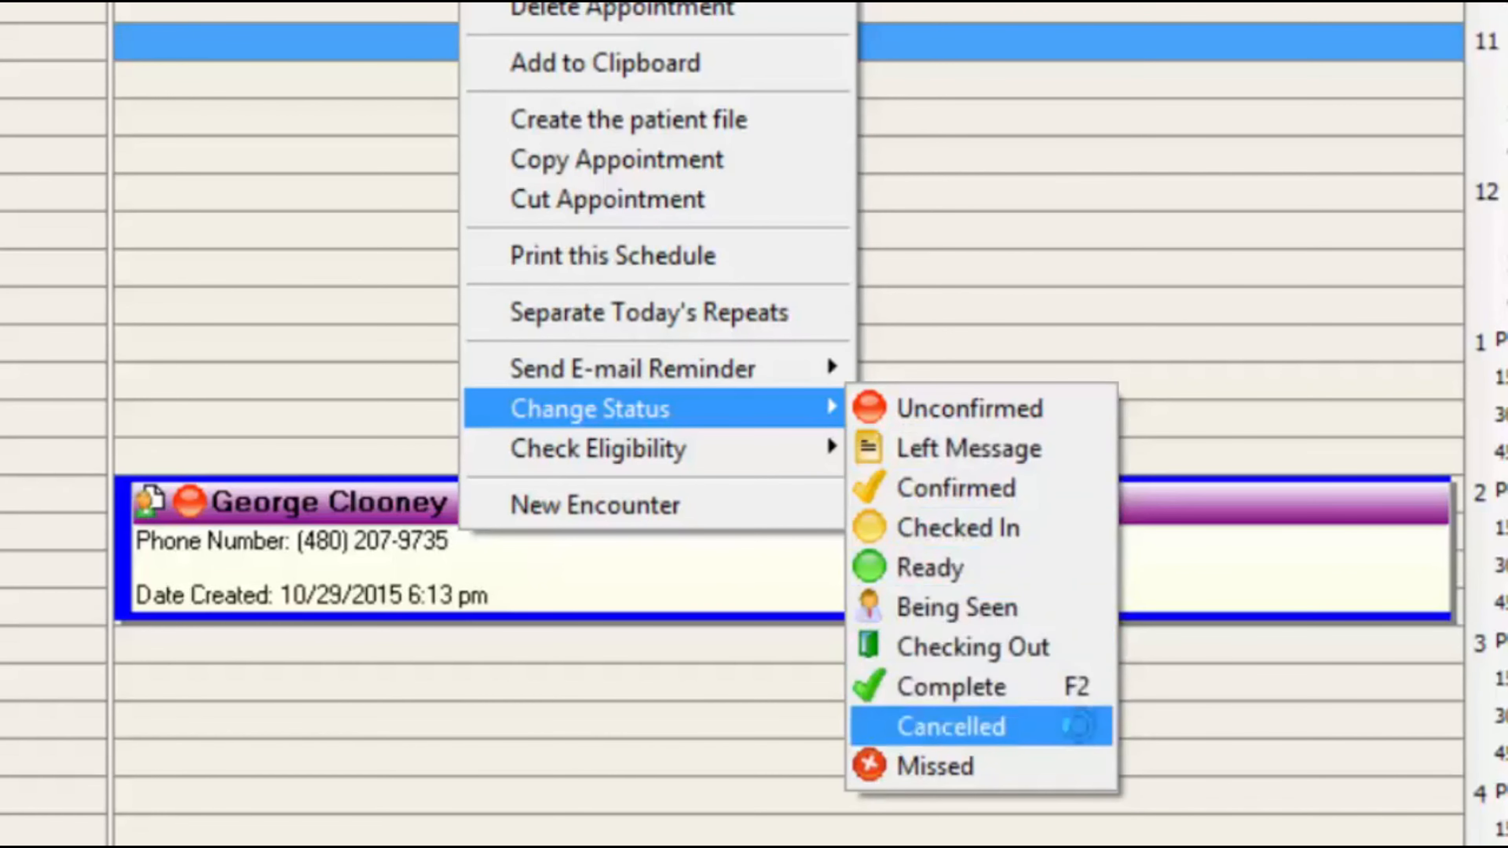
{"action": "mouse_move", "coordinate": [767, 439]}
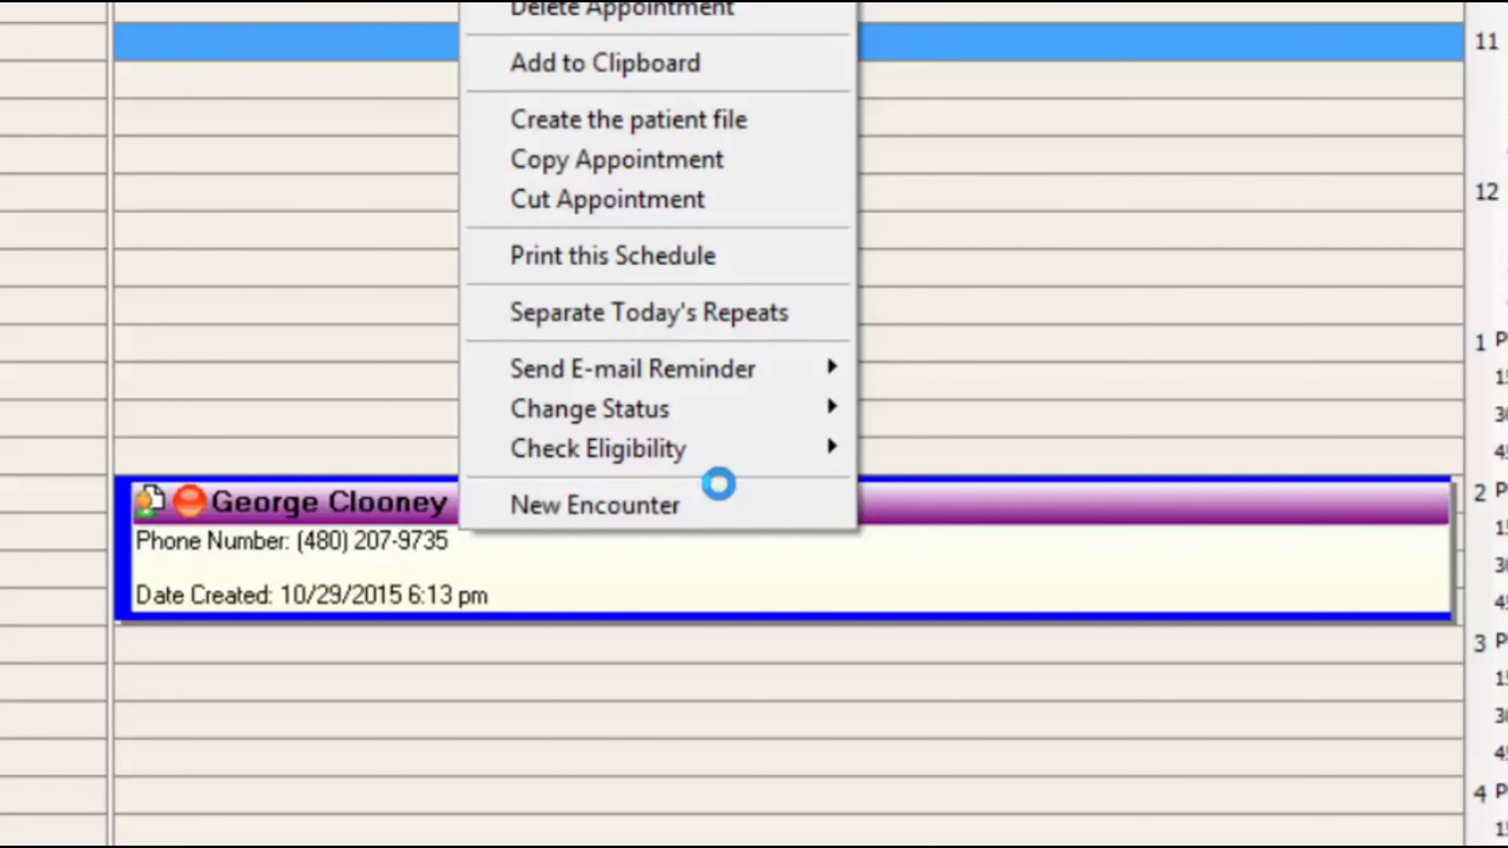
{"action": "left_click", "coordinate": [600, 796]}
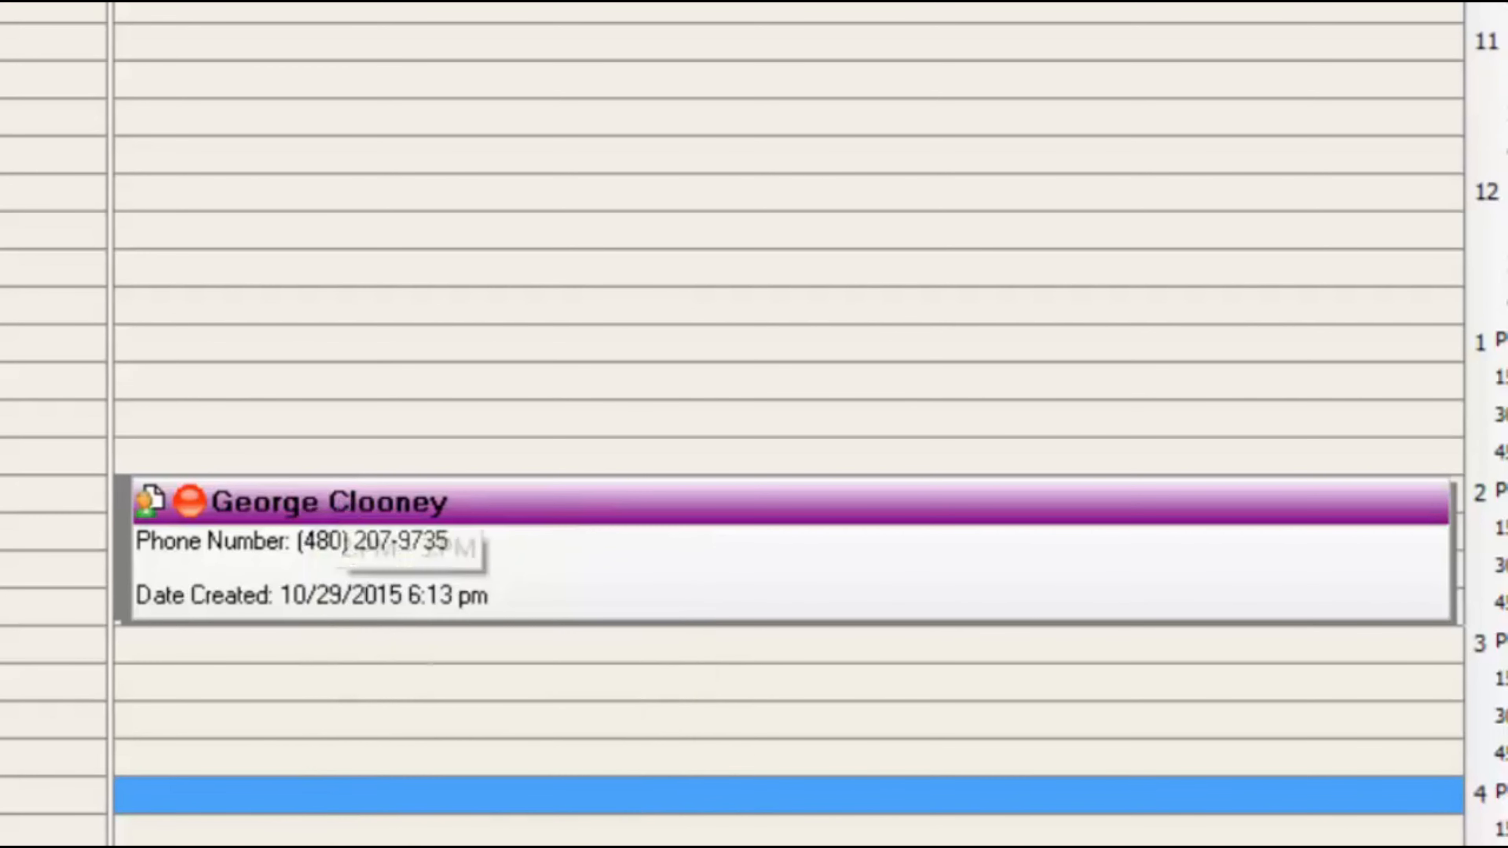
- Change the 2 PM appointment's status from Unconfirmed to Confirmed
{"action": "left_click", "coordinate": [363, 594]}
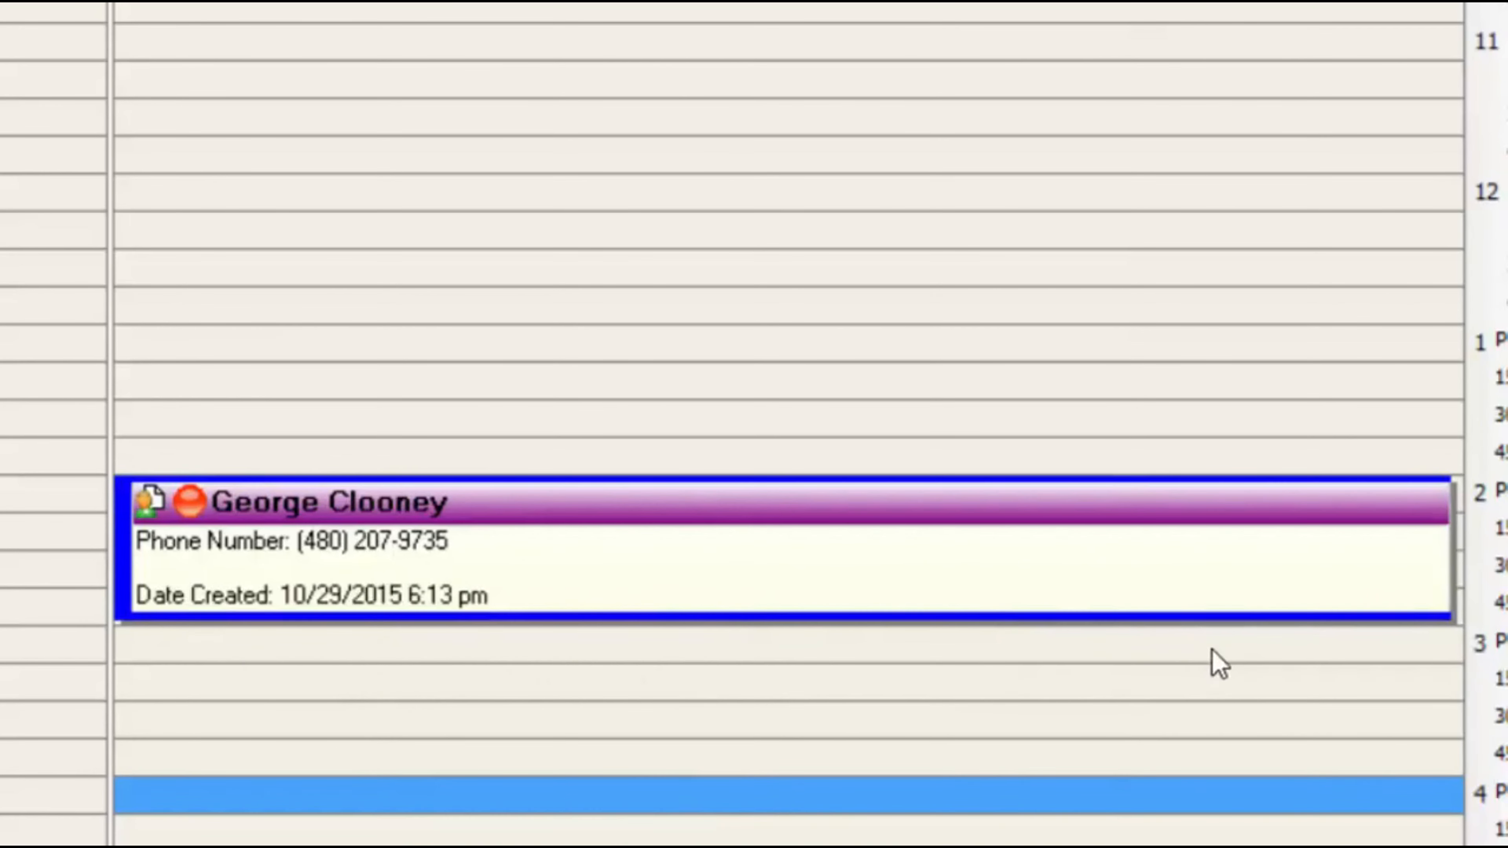
{"action": "right_click", "coordinate": [719, 546]}
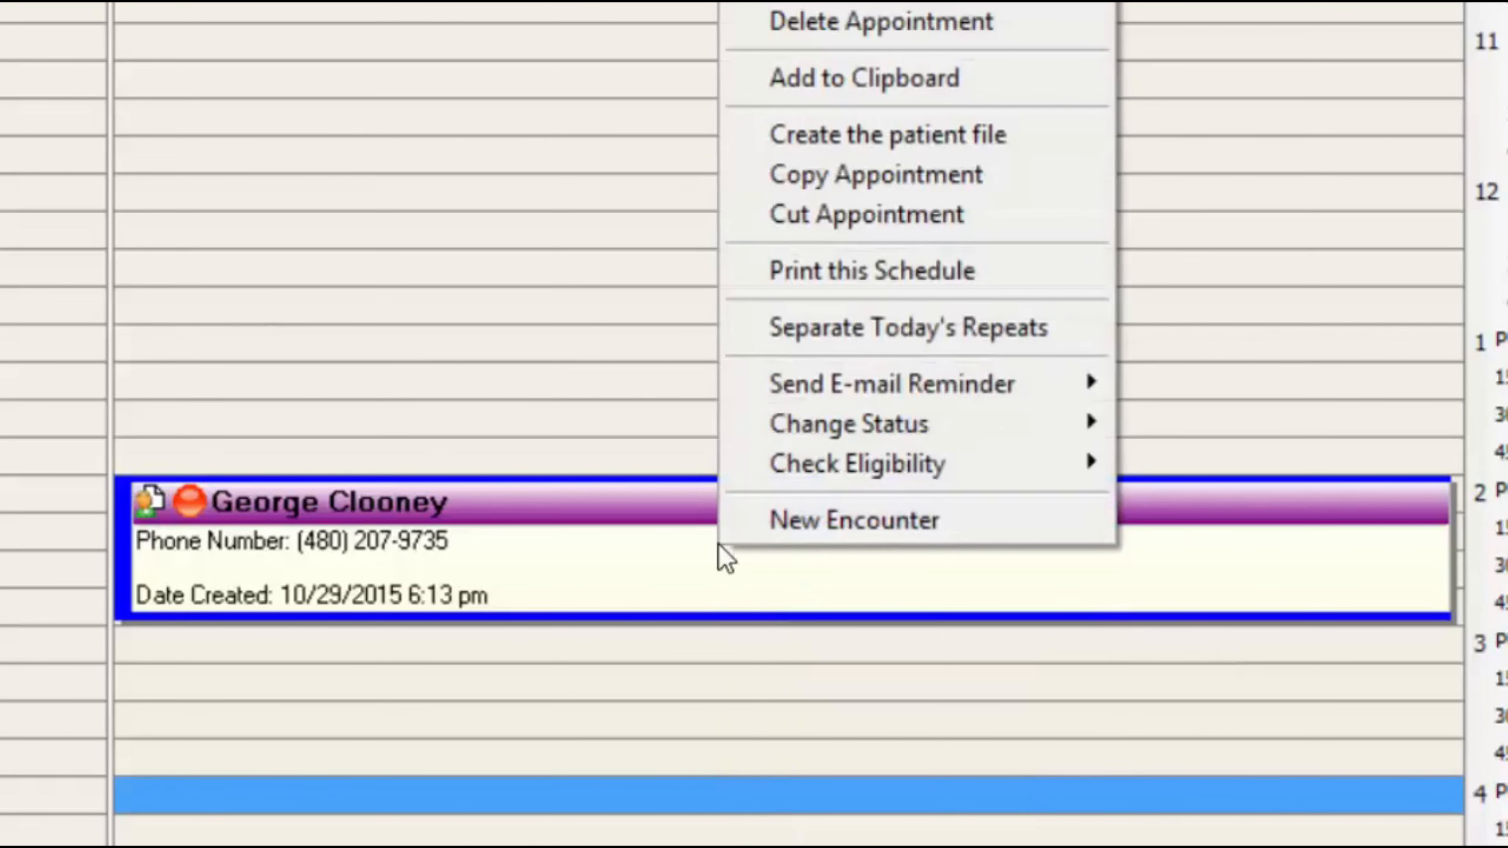
{"action": "mouse_move", "coordinate": [1043, 438]}
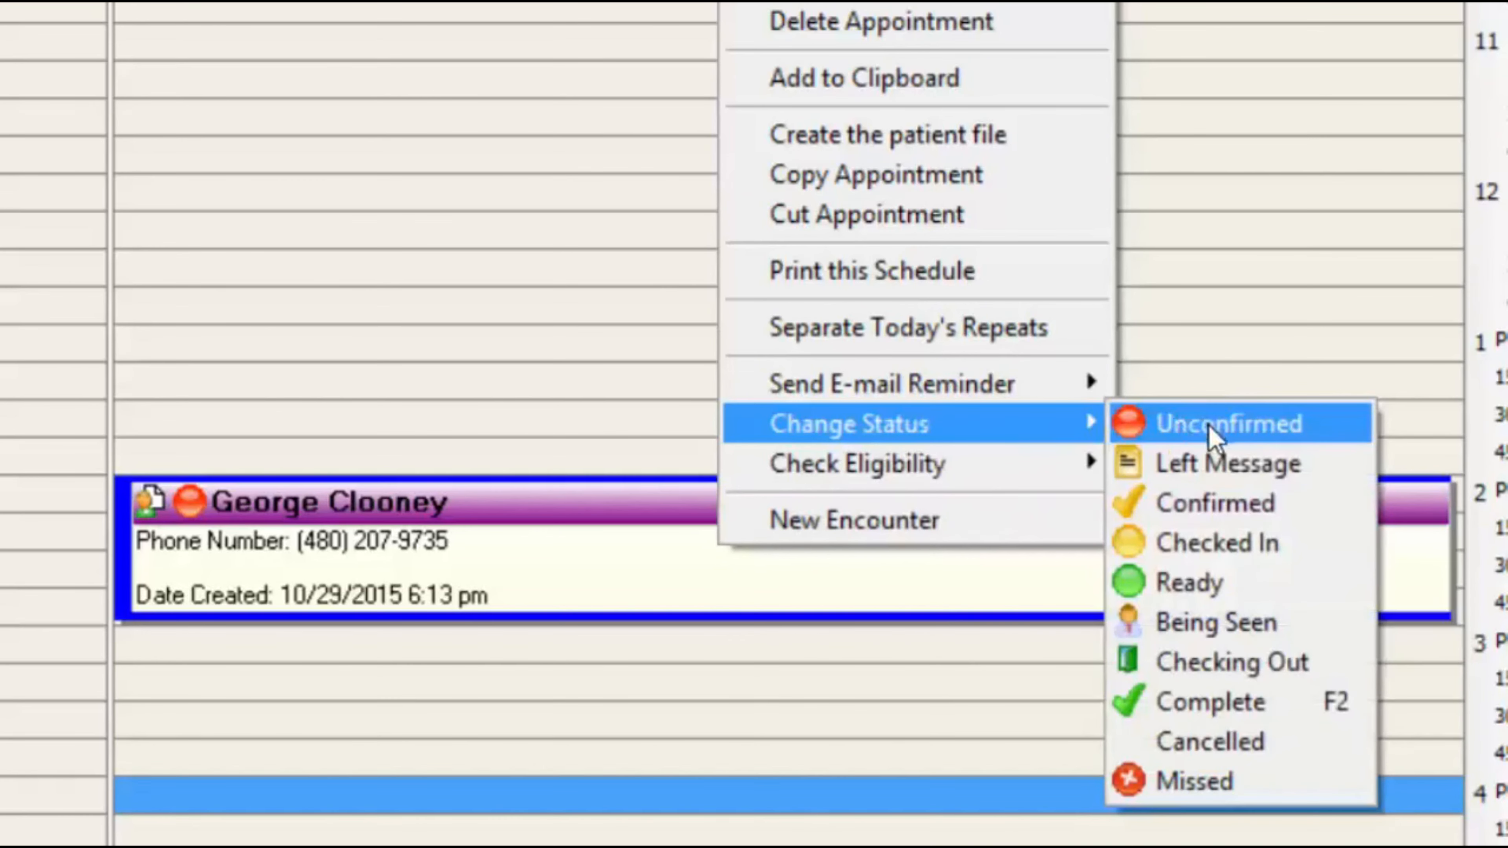
{"action": "left_click", "coordinate": [1224, 507]}
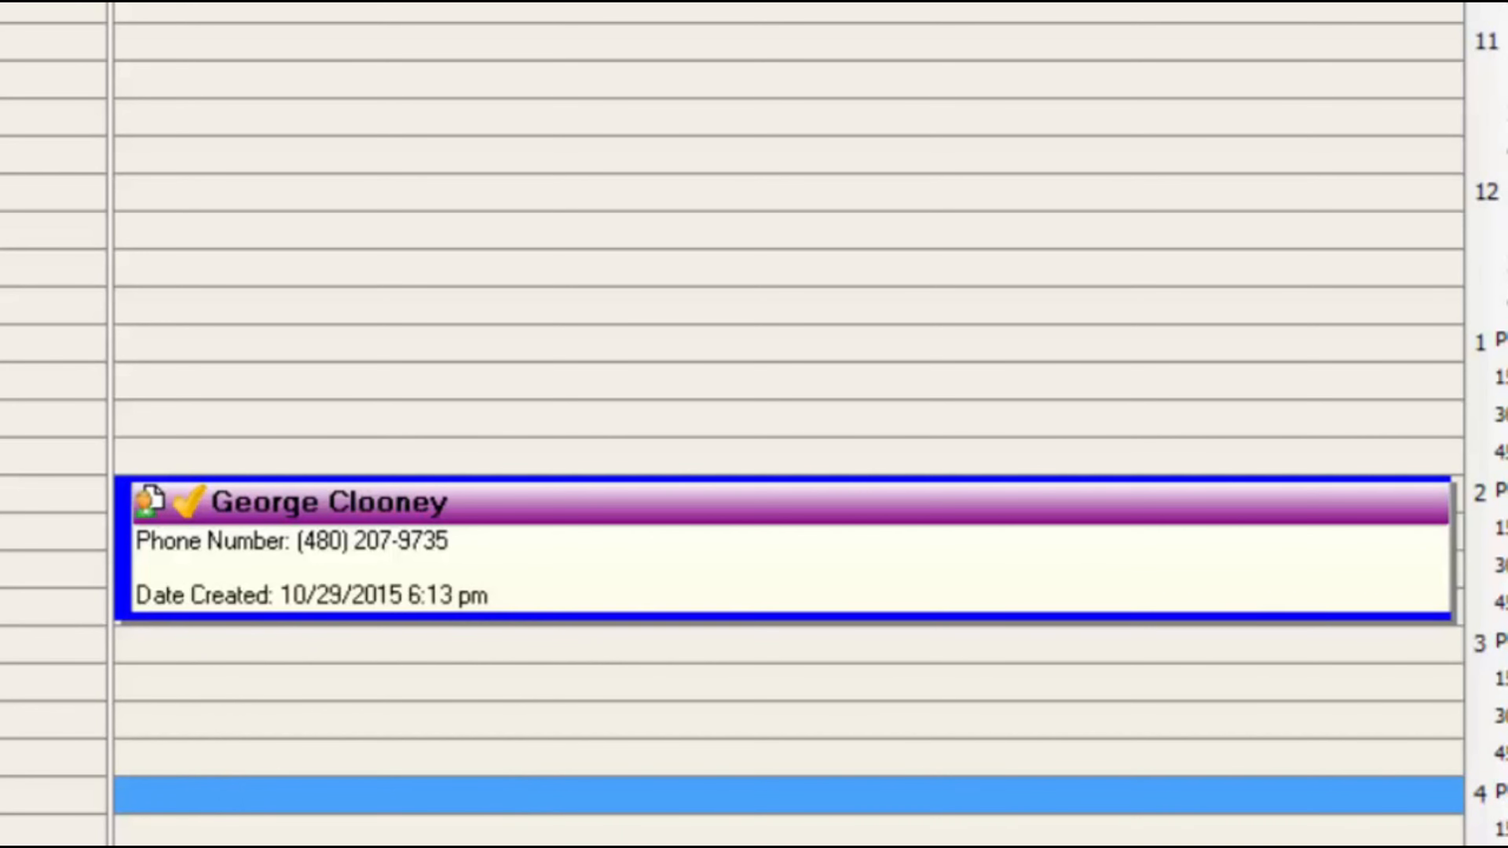
{"action": "left_click", "coordinate": [54, 343]}
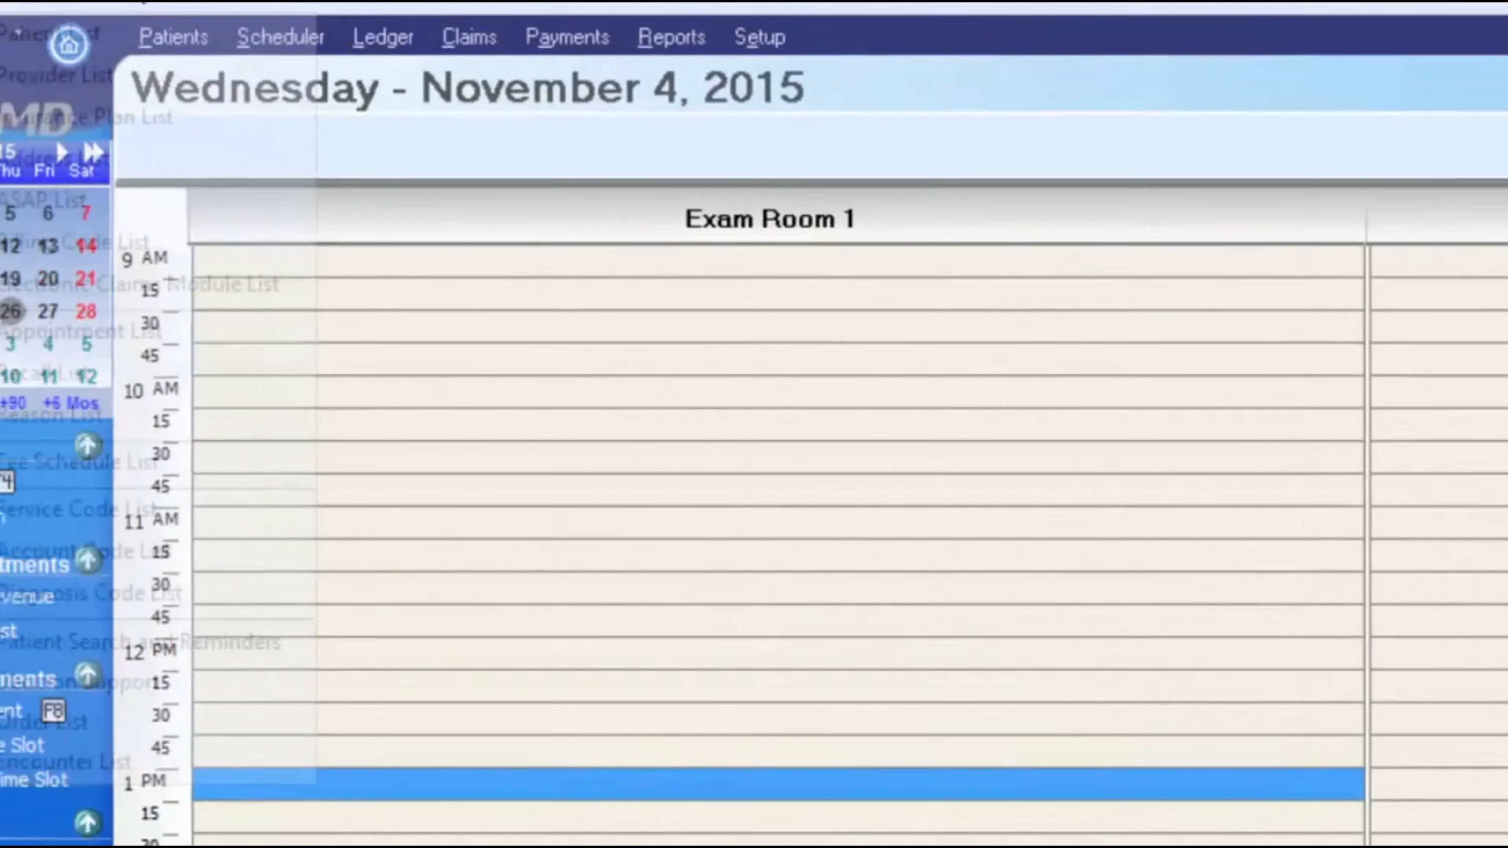
- Open the ASAP List and sort it by Date so the 11/4/2015 appointment comes first
{"action": "left_click", "coordinate": [129, 51]}
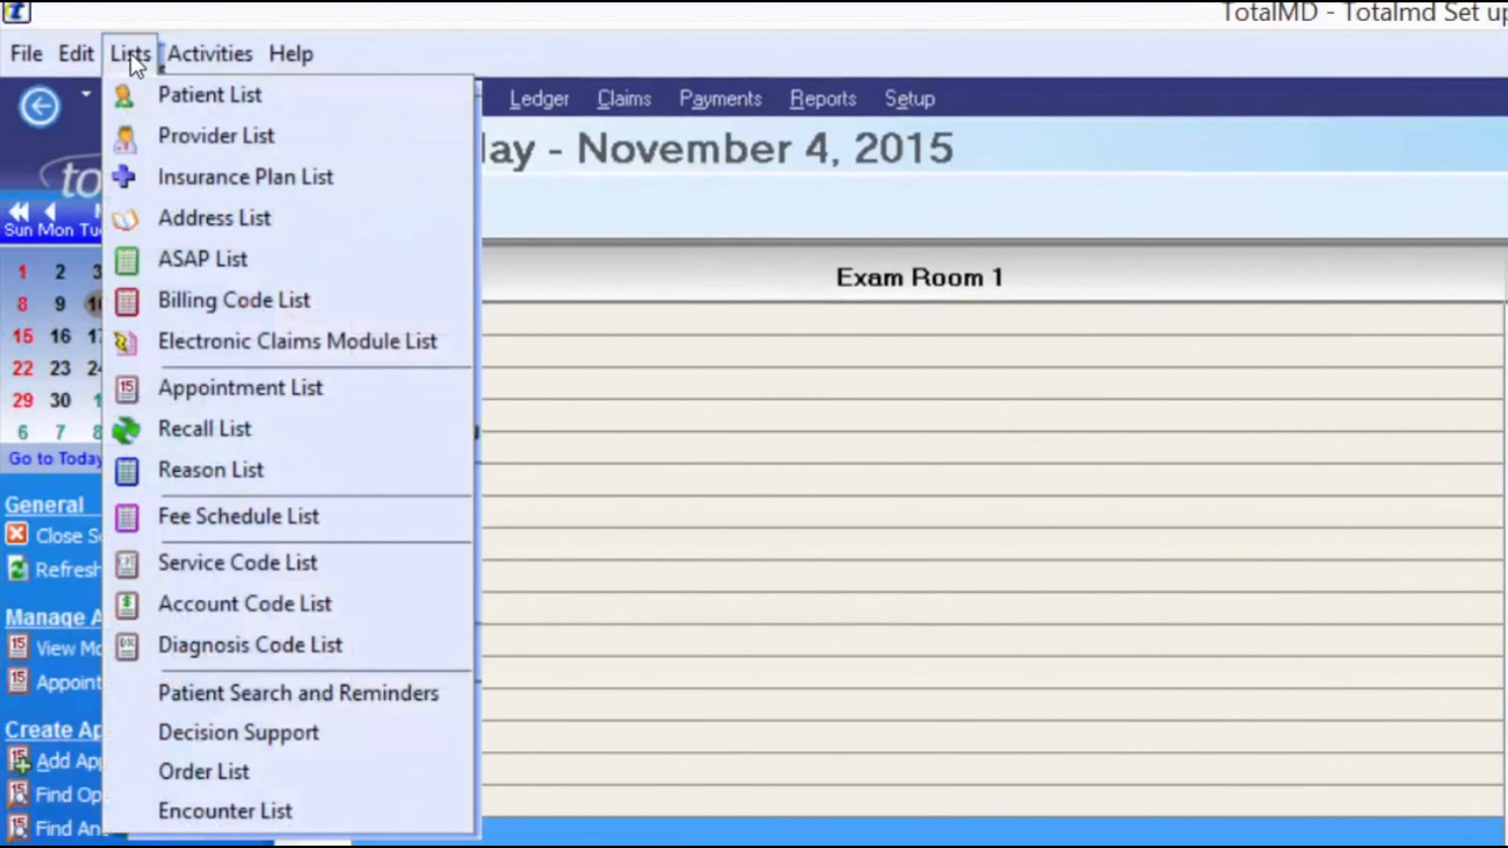
{"action": "left_click", "coordinate": [211, 257]}
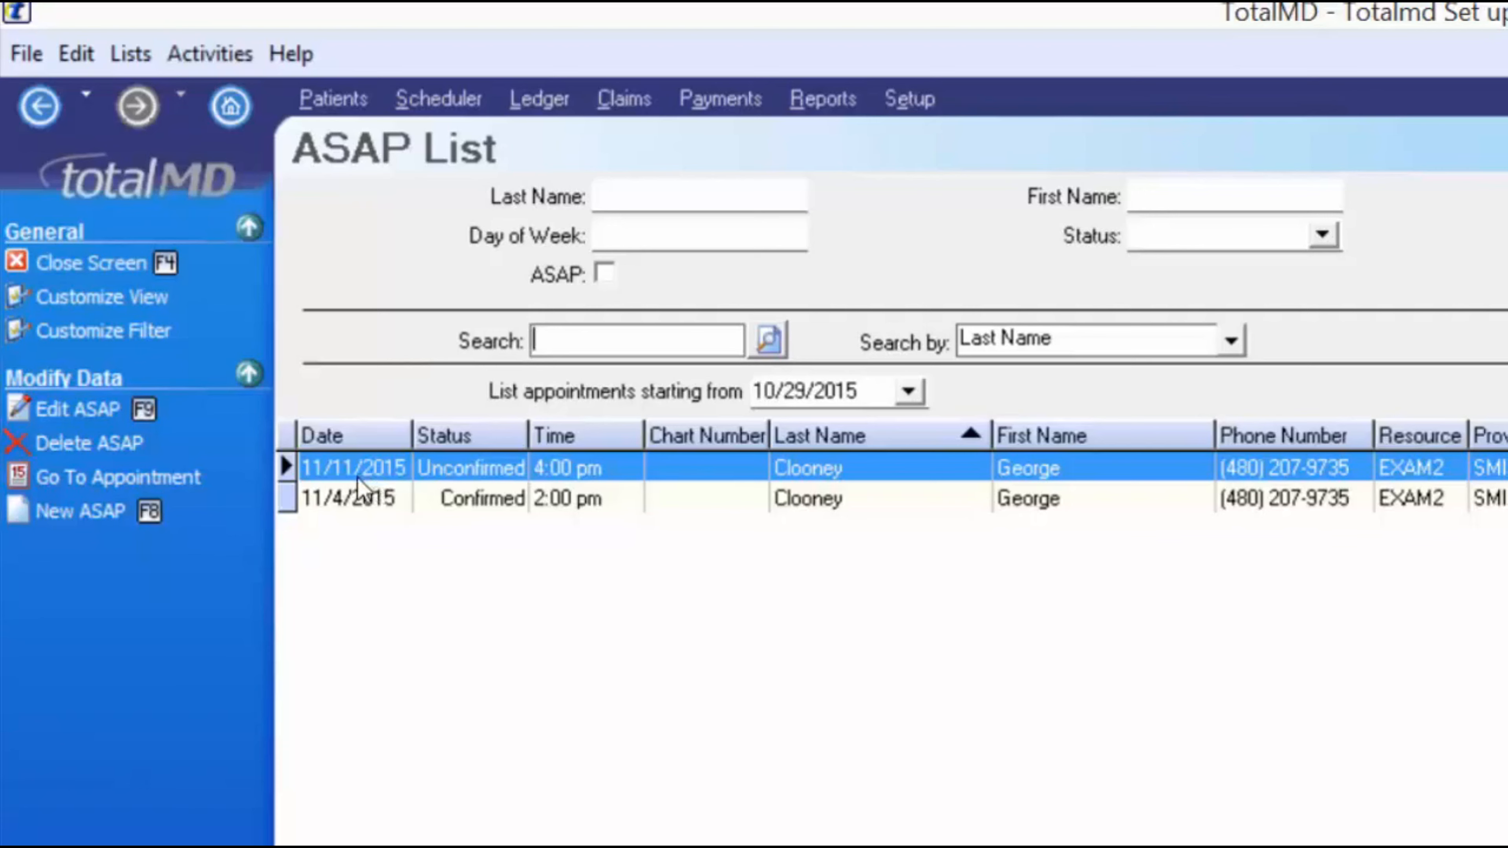
{"action": "left_click", "coordinate": [343, 442]}
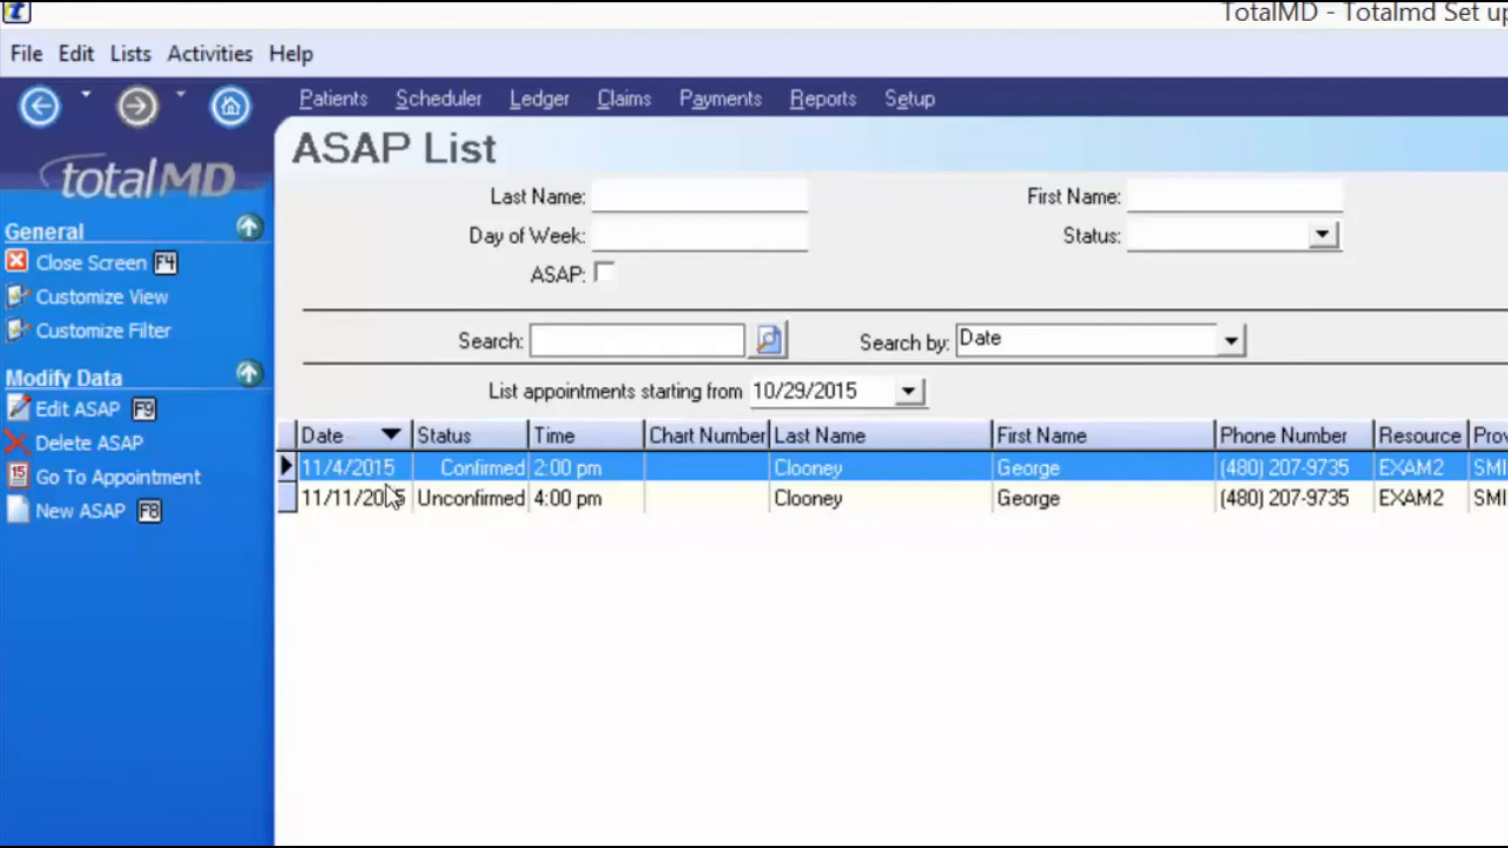
{"action": "left_click", "coordinate": [337, 439]}
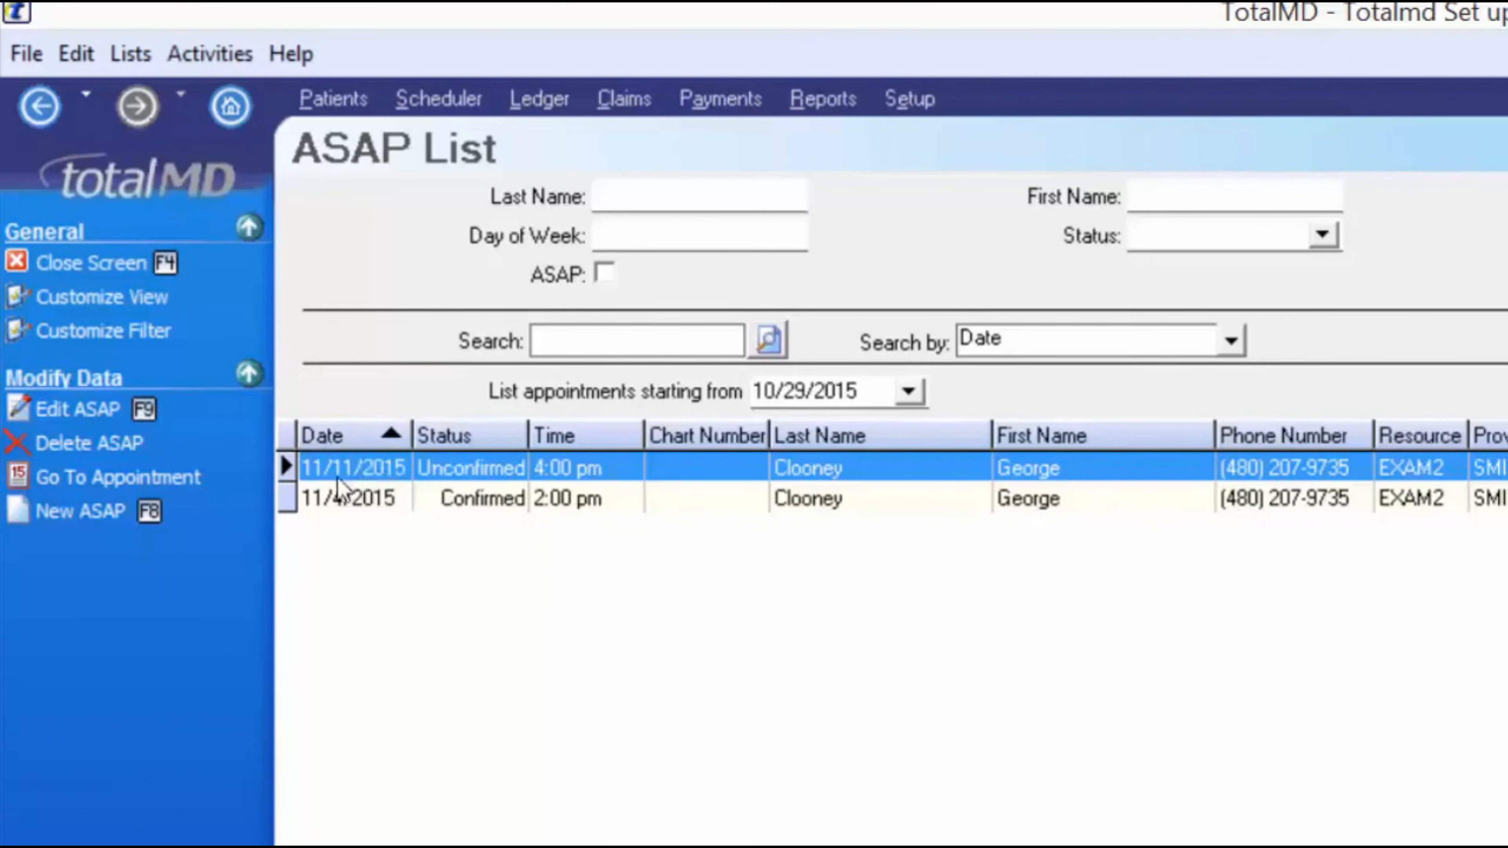
{"action": "left_click", "coordinate": [341, 438]}
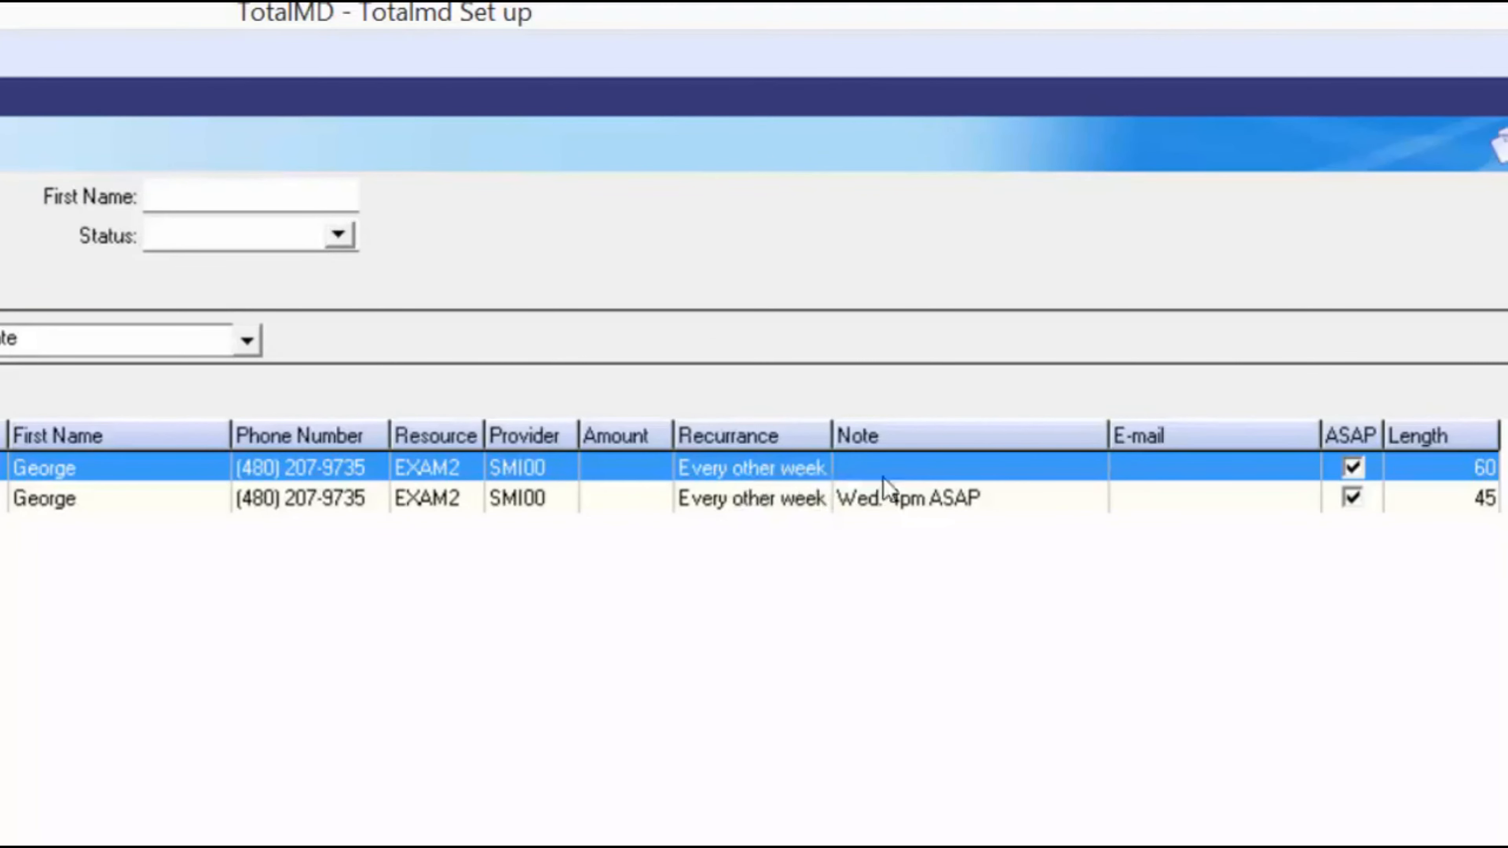
{"action": "left_click", "coordinate": [904, 498]}
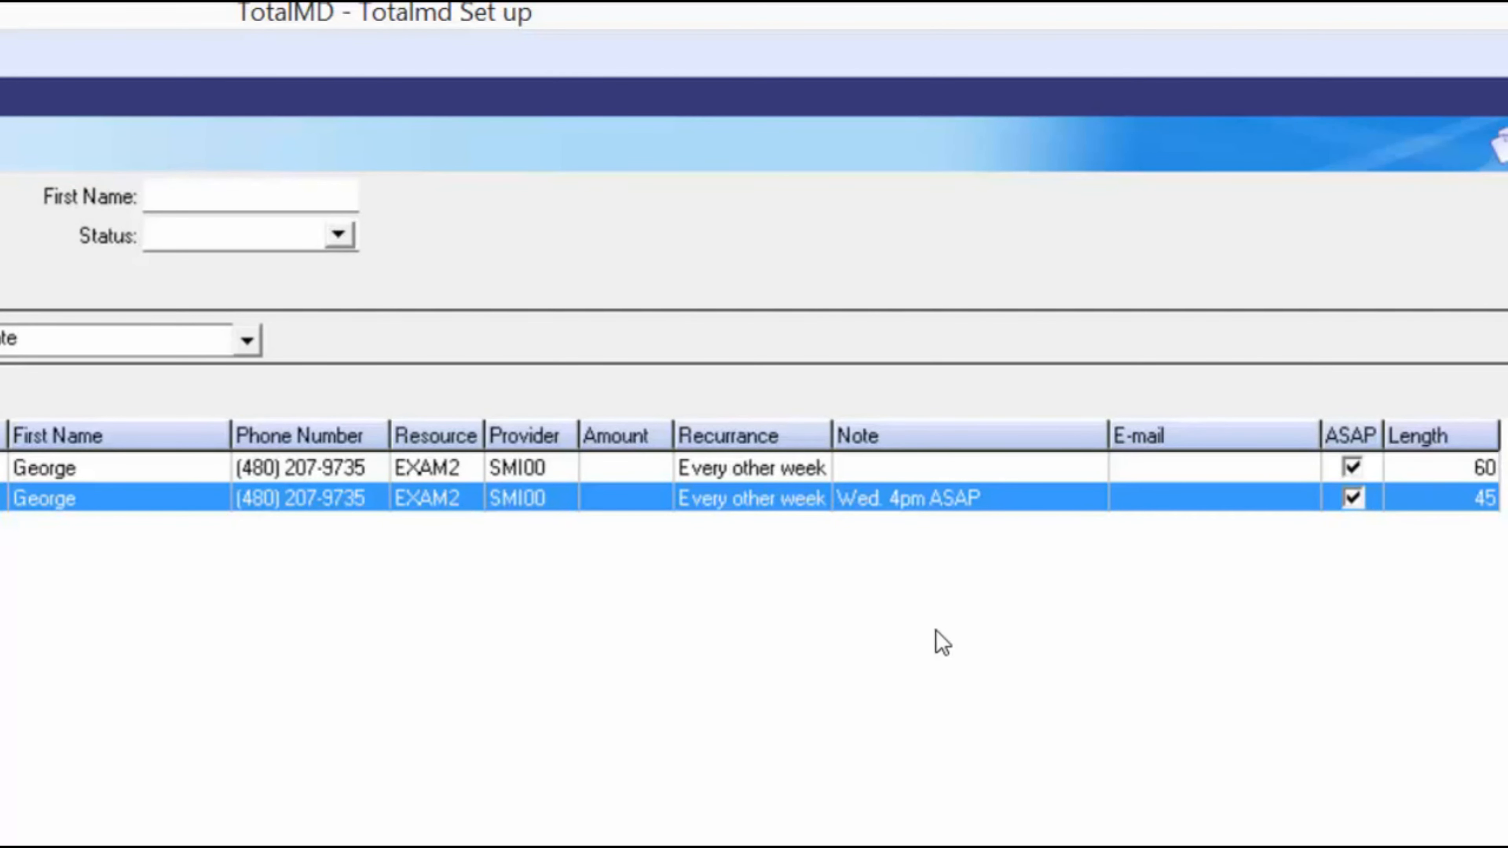
{"action": "key", "text": "Up"}
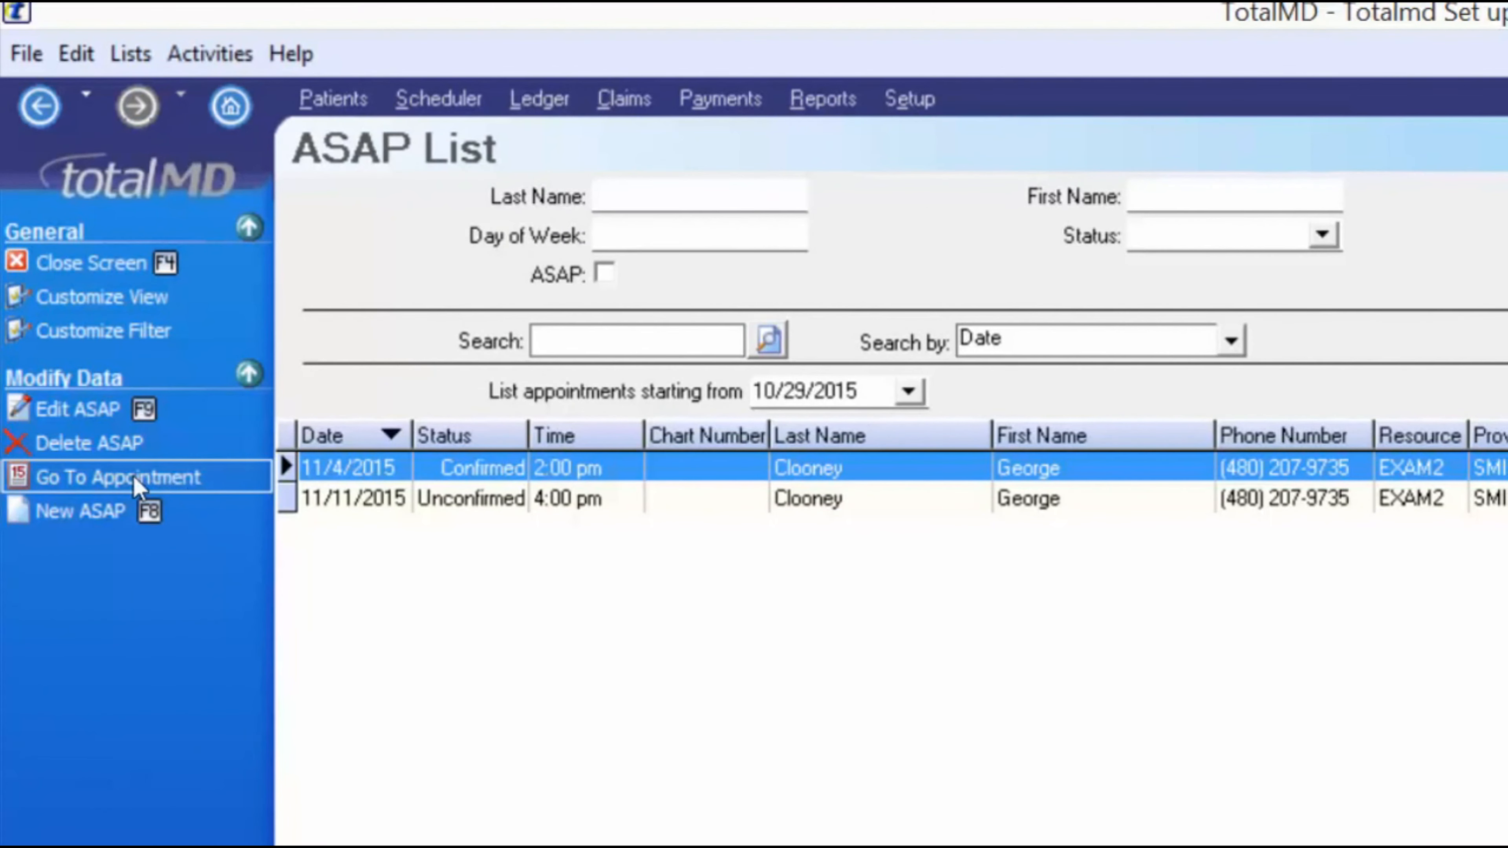
- Go to the November 4 appointment and change its status from Confirmed to Checked In
{"action": "left_click", "coordinate": [119, 477]}
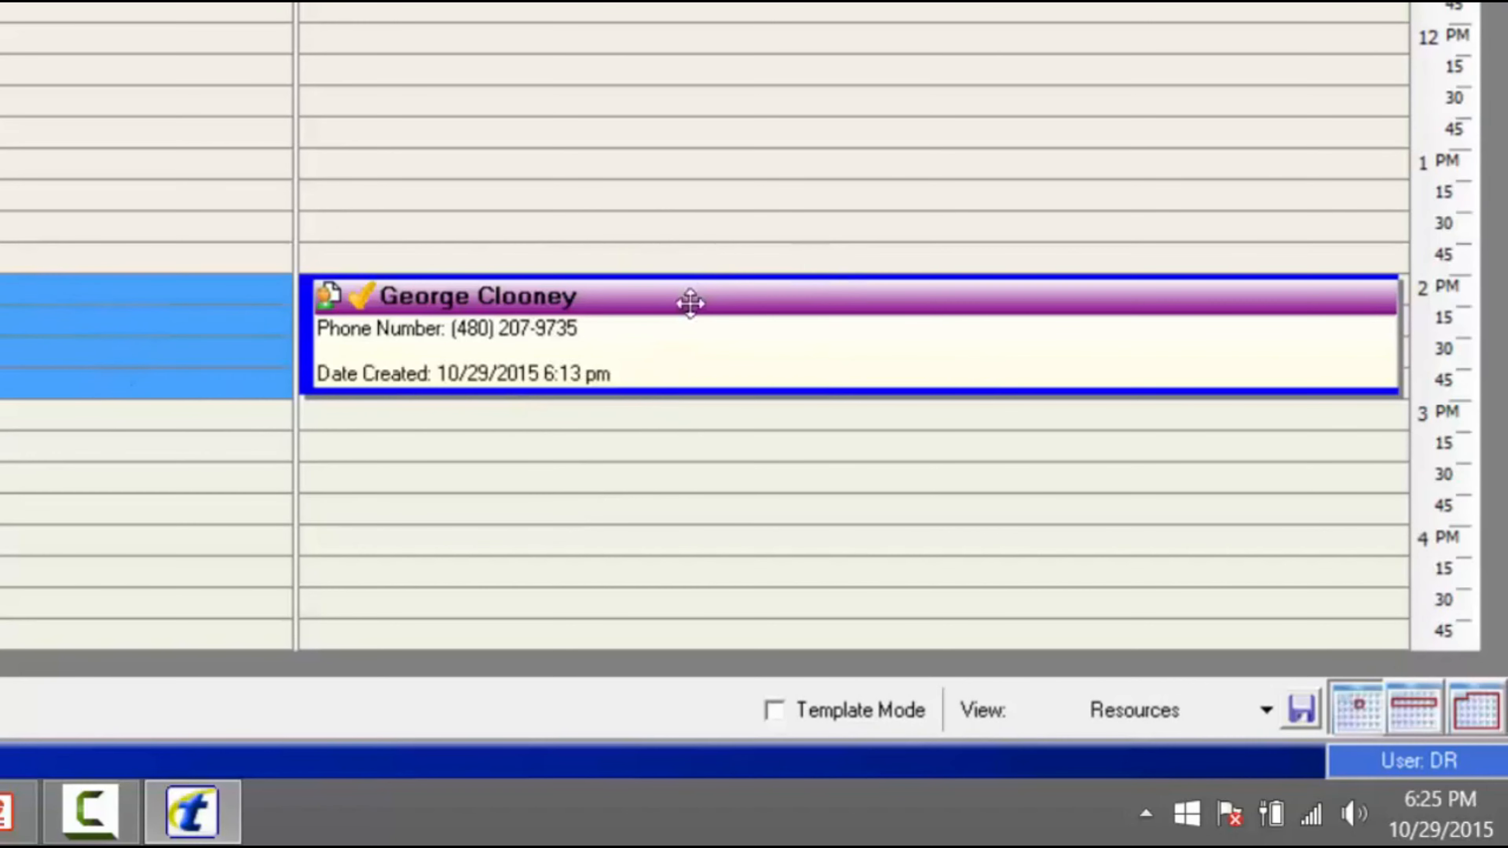
{"action": "left_click", "coordinate": [588, 415]}
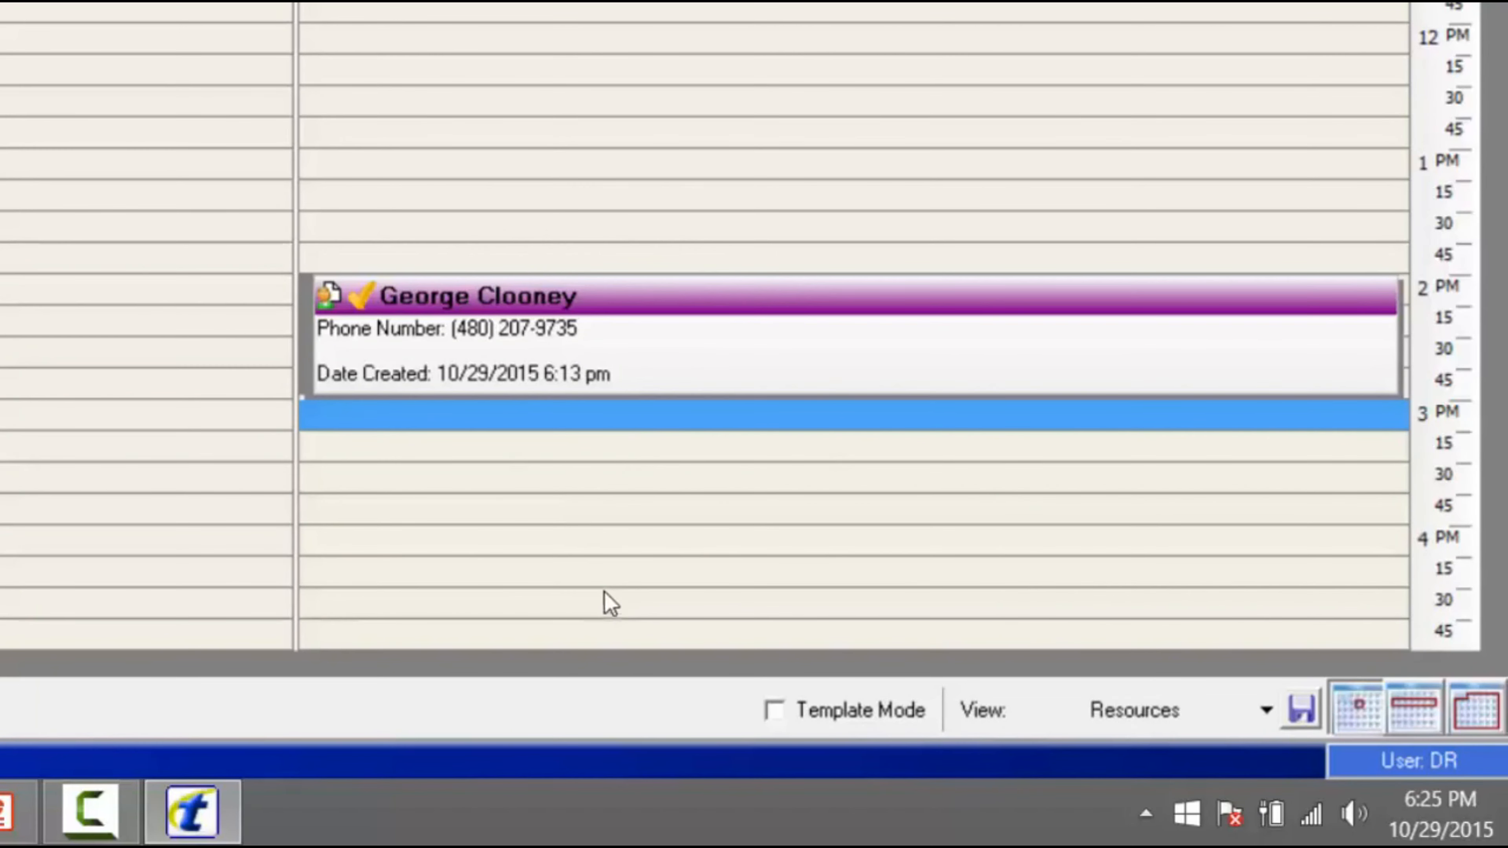
{"action": "mouse_move", "coordinate": [478, 309]}
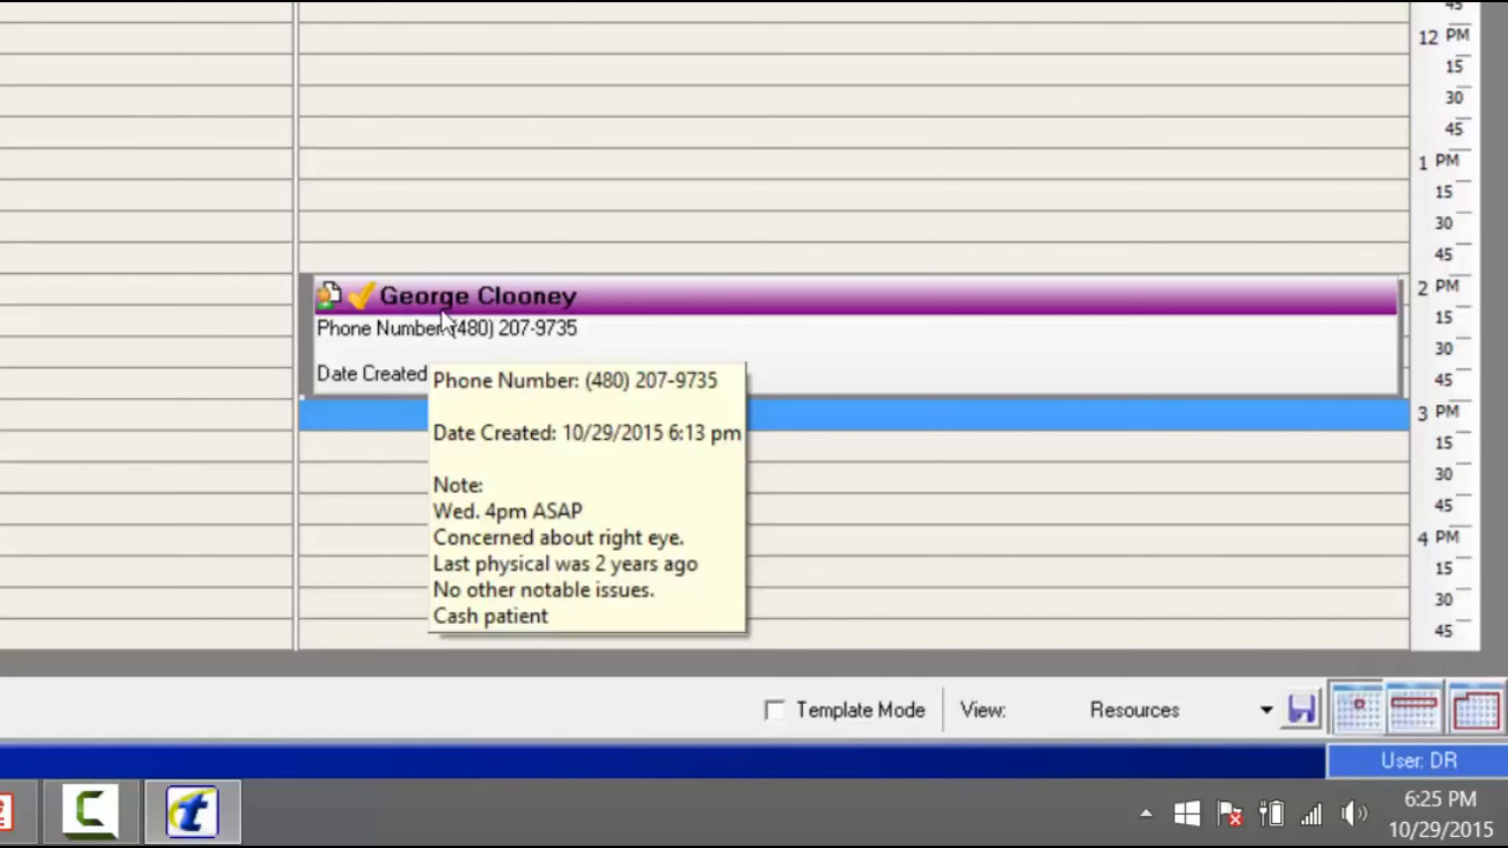
{"action": "left_click", "coordinate": [431, 296]}
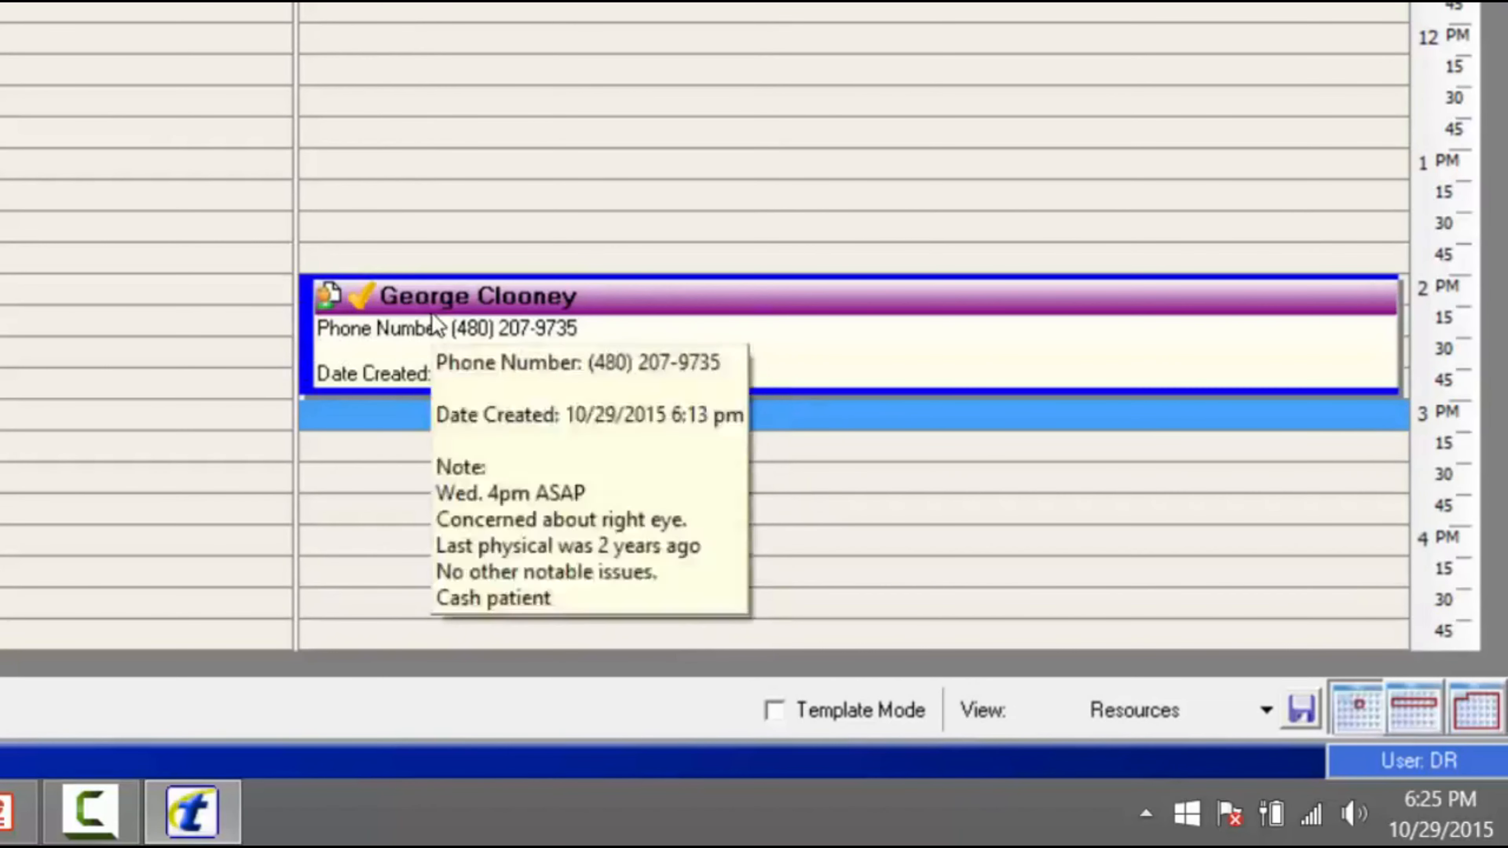
{"action": "right_click", "coordinate": [435, 323]}
{"action": "mouse_move", "coordinate": [725, 217]}
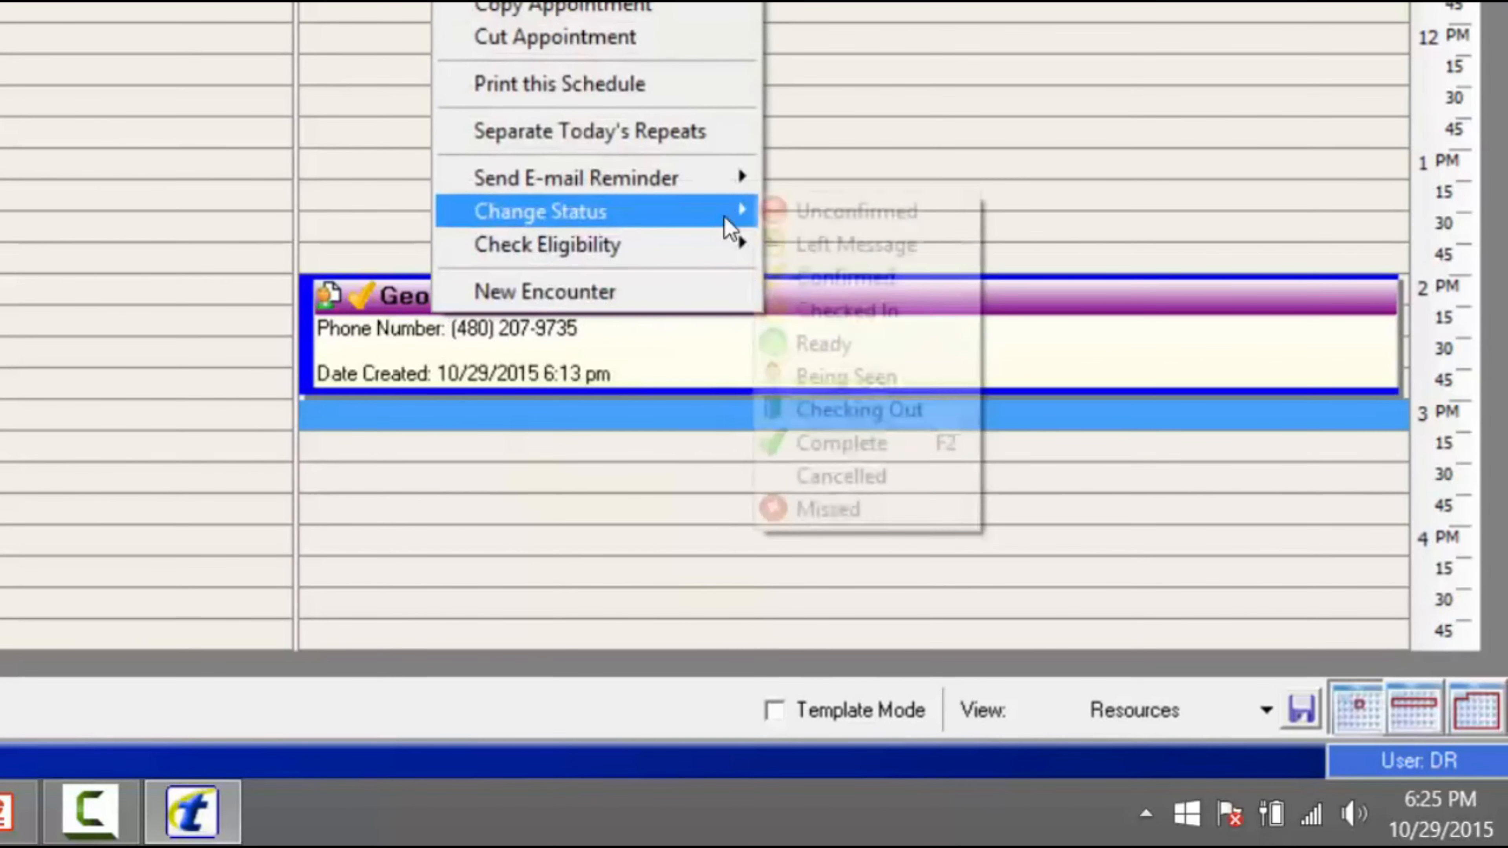
{"action": "left_click", "coordinate": [883, 332]}
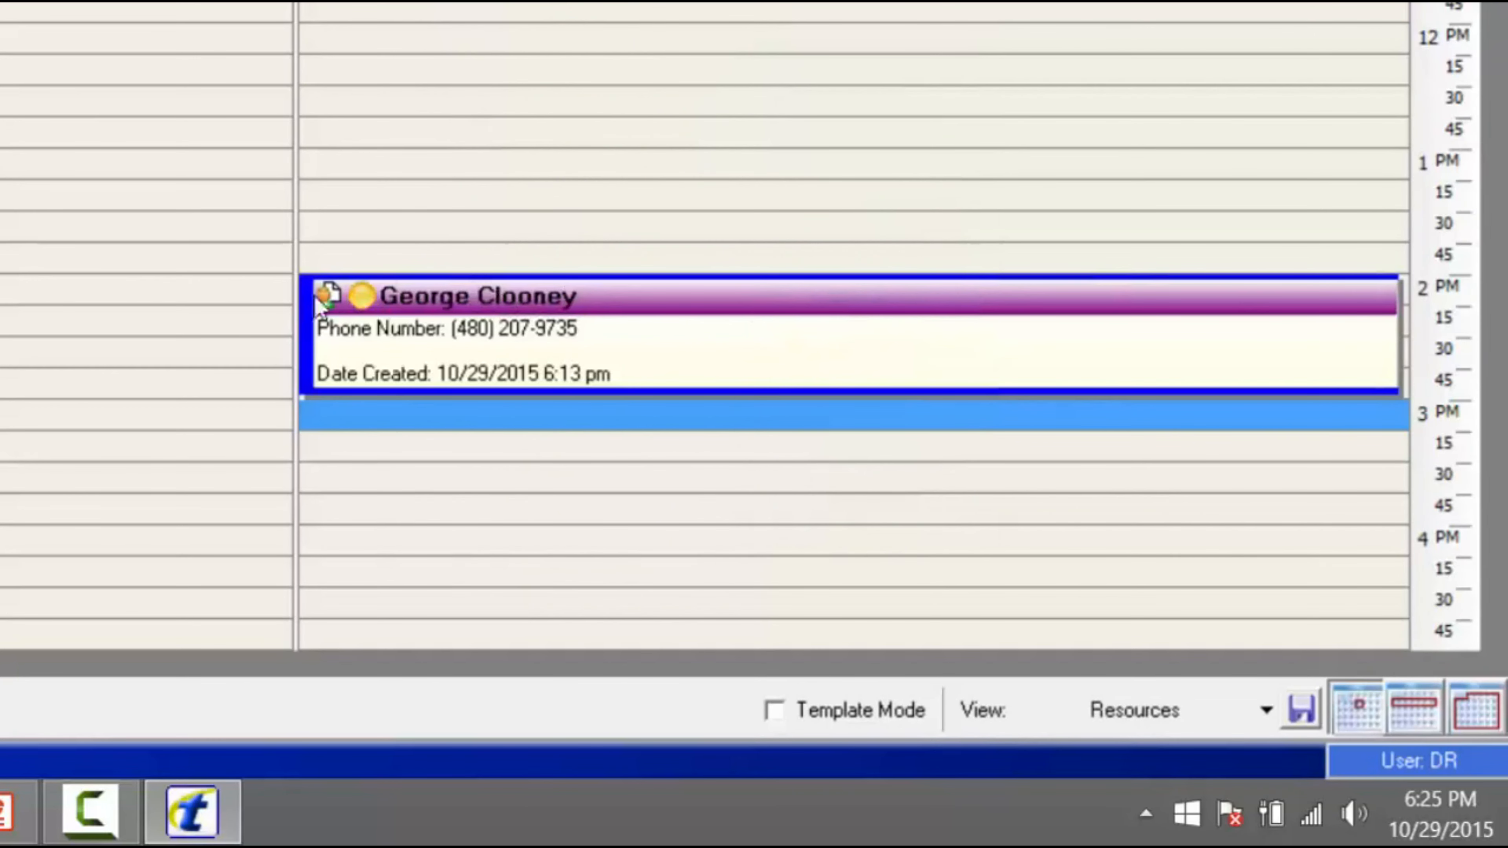
{"action": "mouse_move", "coordinate": [369, 315]}
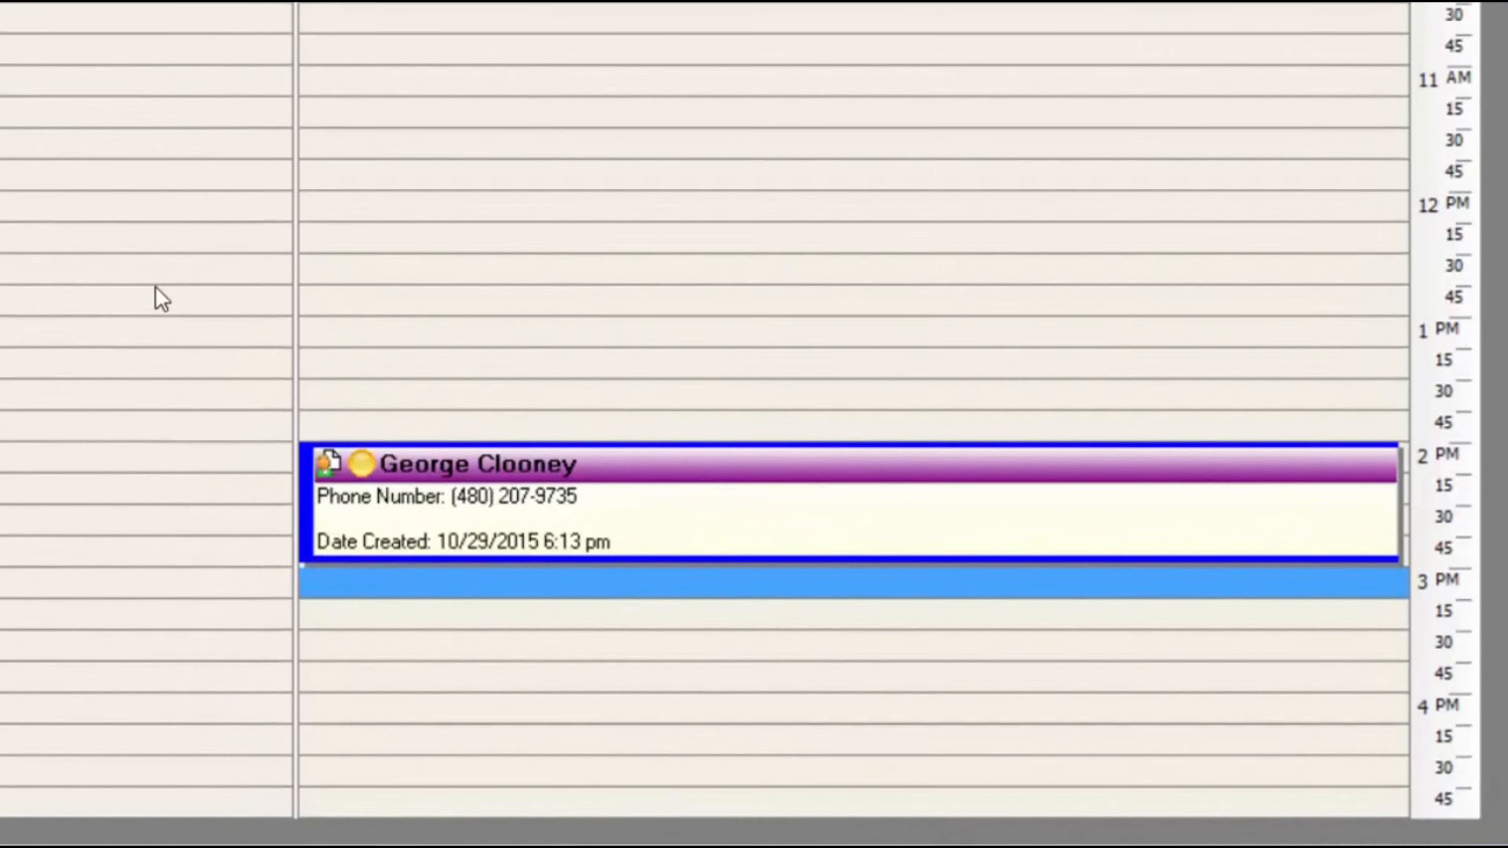
- Create the patient file from the 2 PM appointment to open its Patient Information form
{"action": "right_click", "coordinate": [496, 362]}
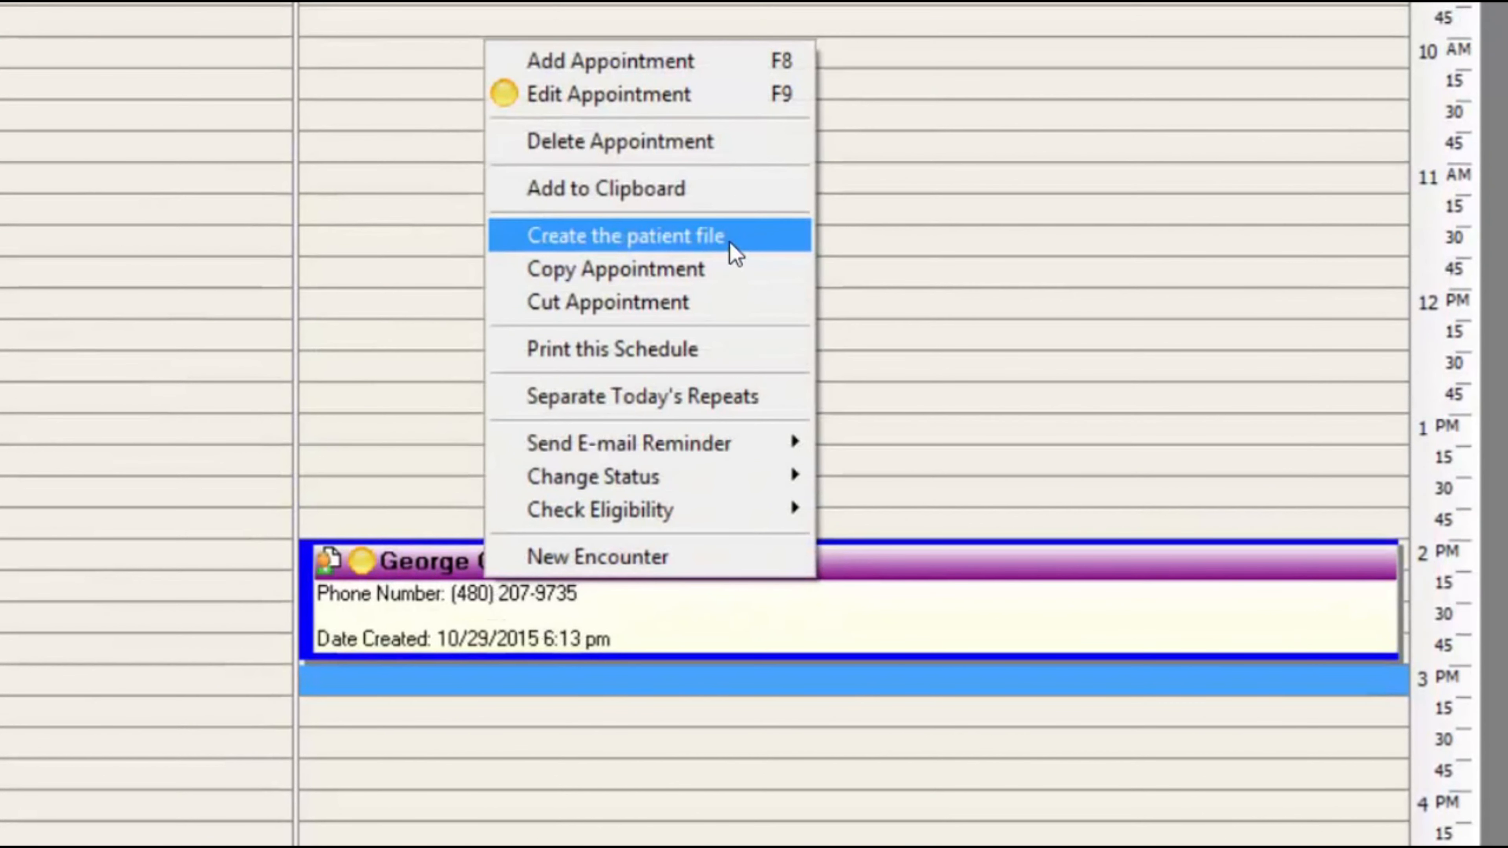
{"action": "left_click", "coordinate": [371, 644]}
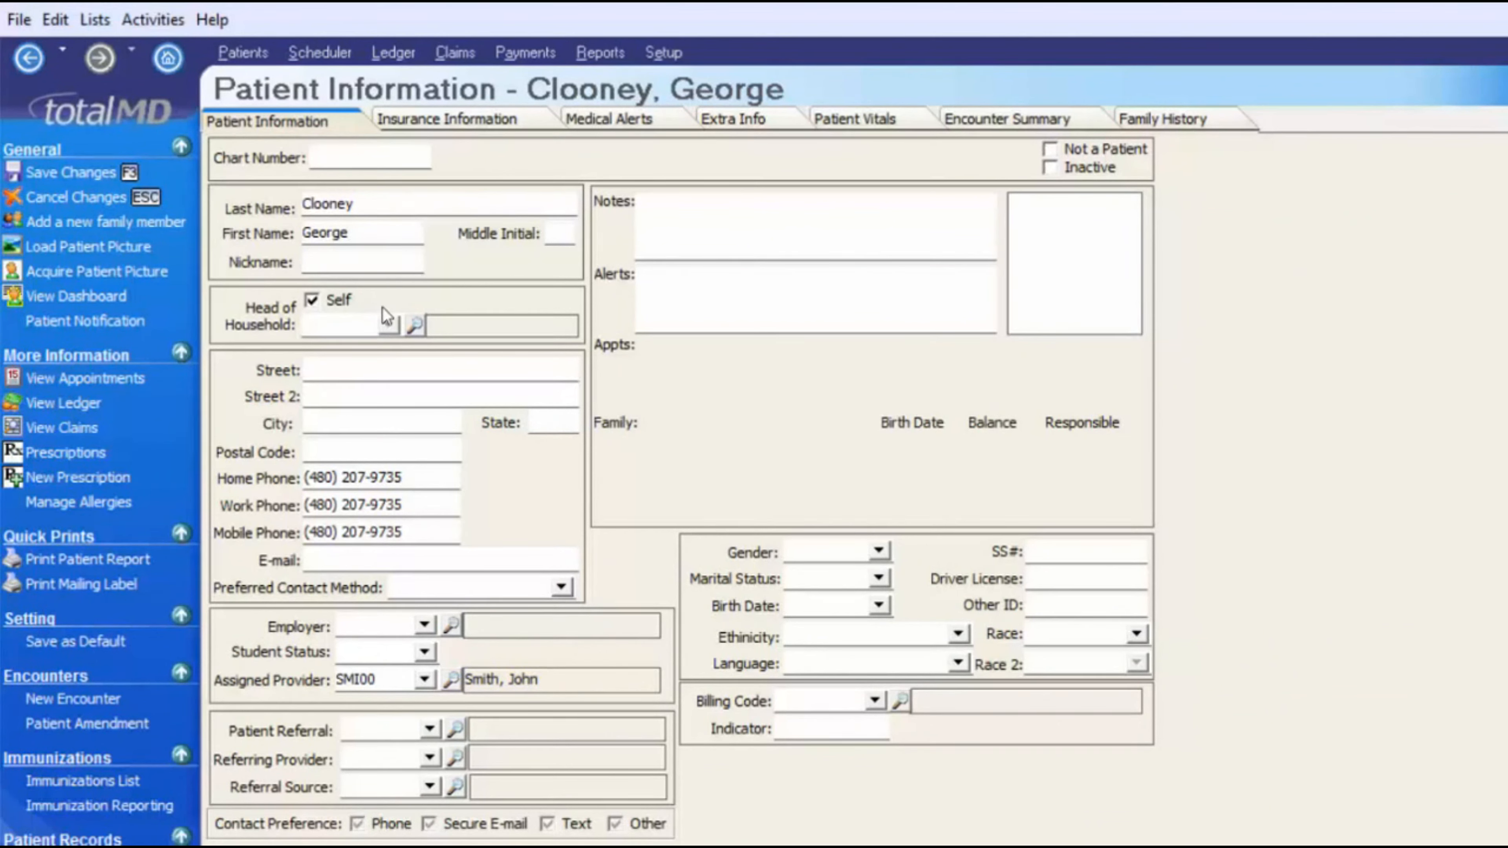
{"action": "left_click", "coordinate": [374, 470]}
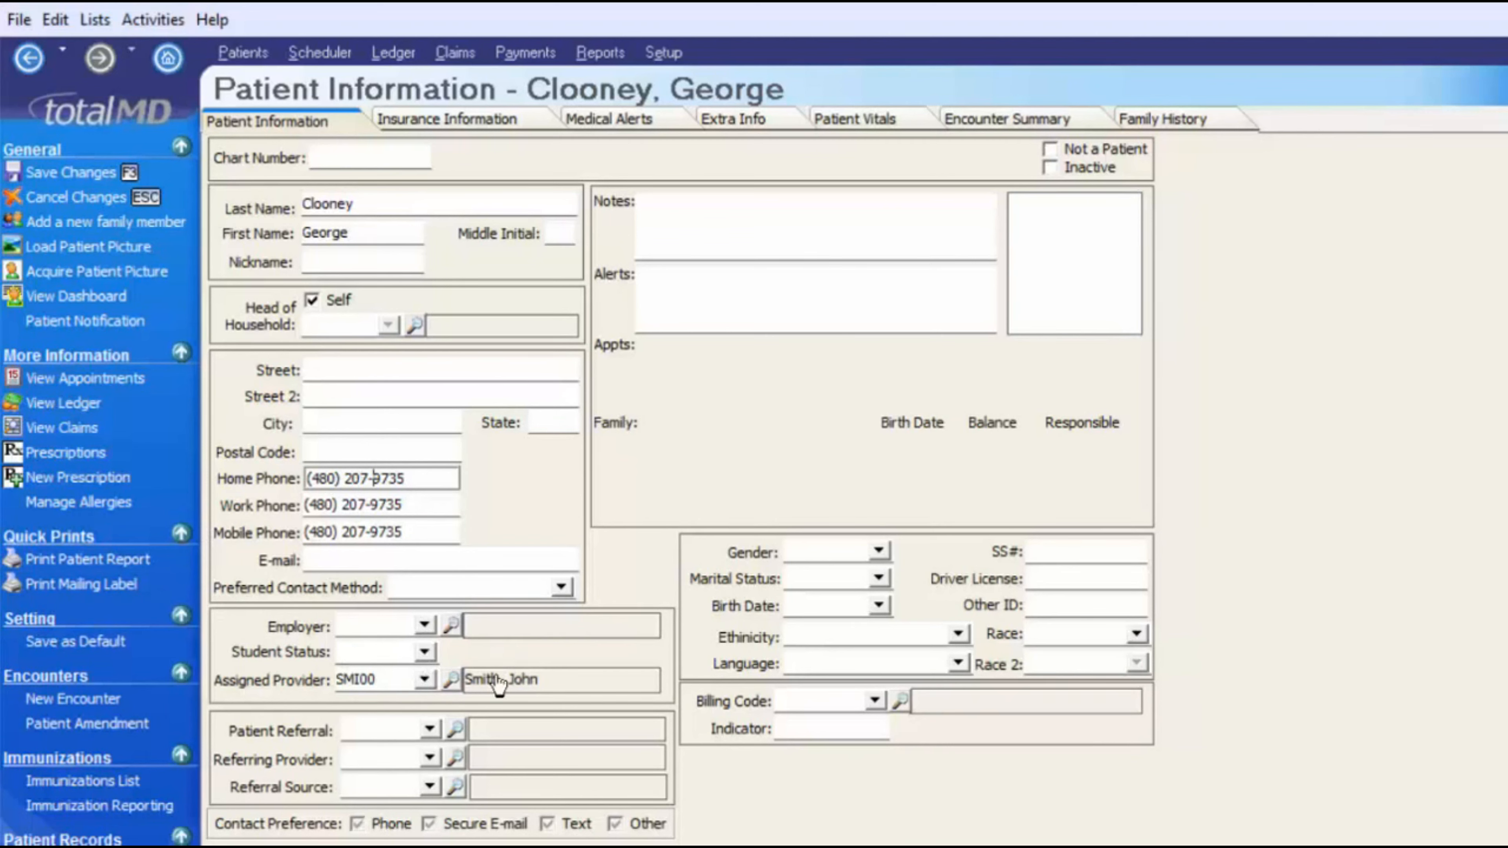
{"action": "left_click", "coordinate": [341, 263]}
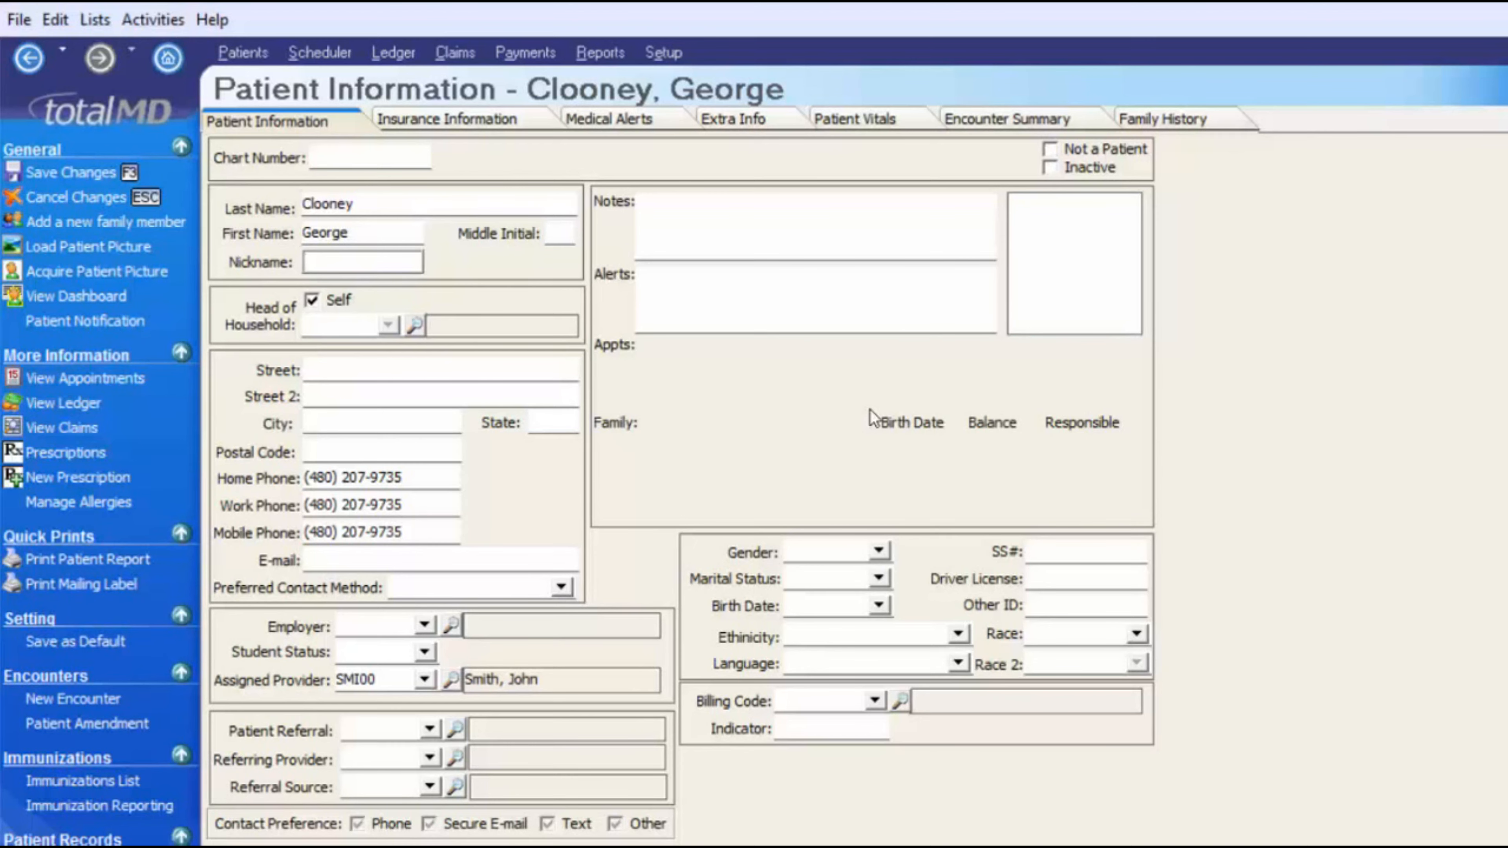
- Enter the patient's nickname in the Nickname field
{"action": "type", "text": "Georig"}
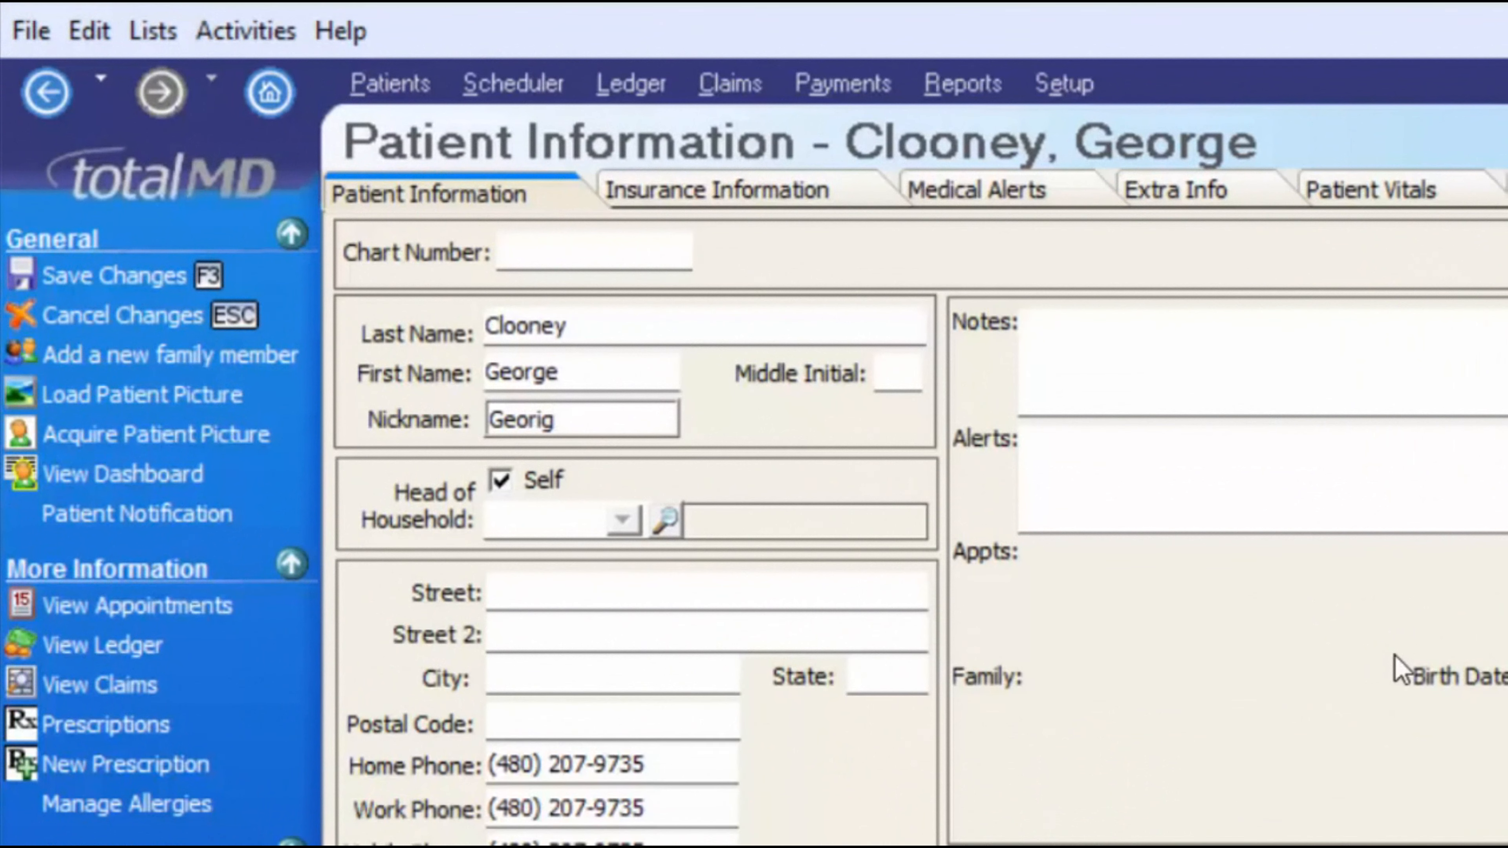
{"action": "key", "text": "BackSpace"}
{"action": "key", "text": "BackSpace"}
{"action": "type", "text": "gie"}
{"action": "key", "text": "Tab"}
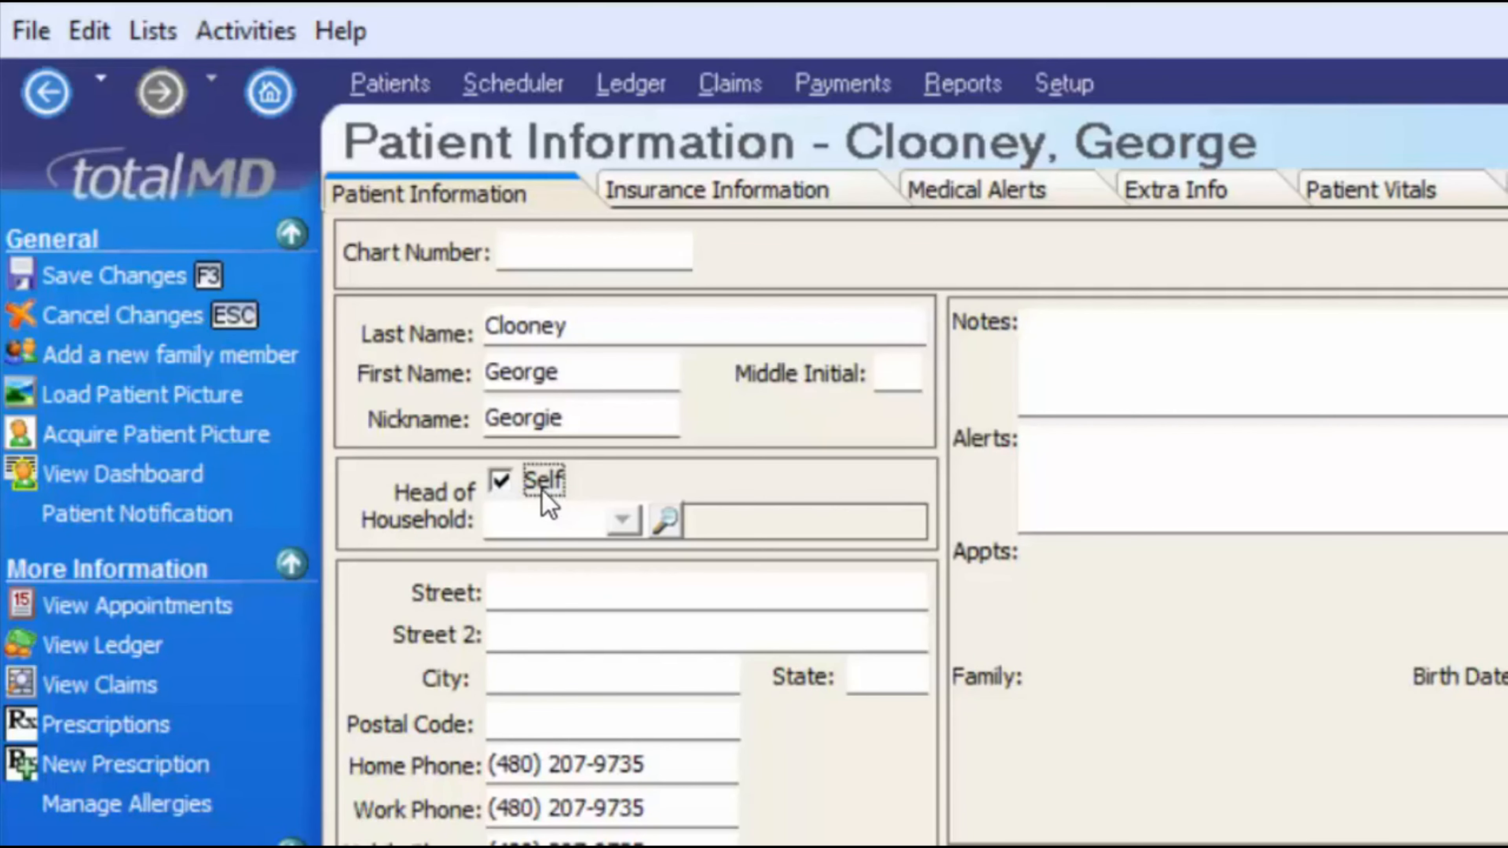
{"action": "left_click", "coordinate": [600, 371]}
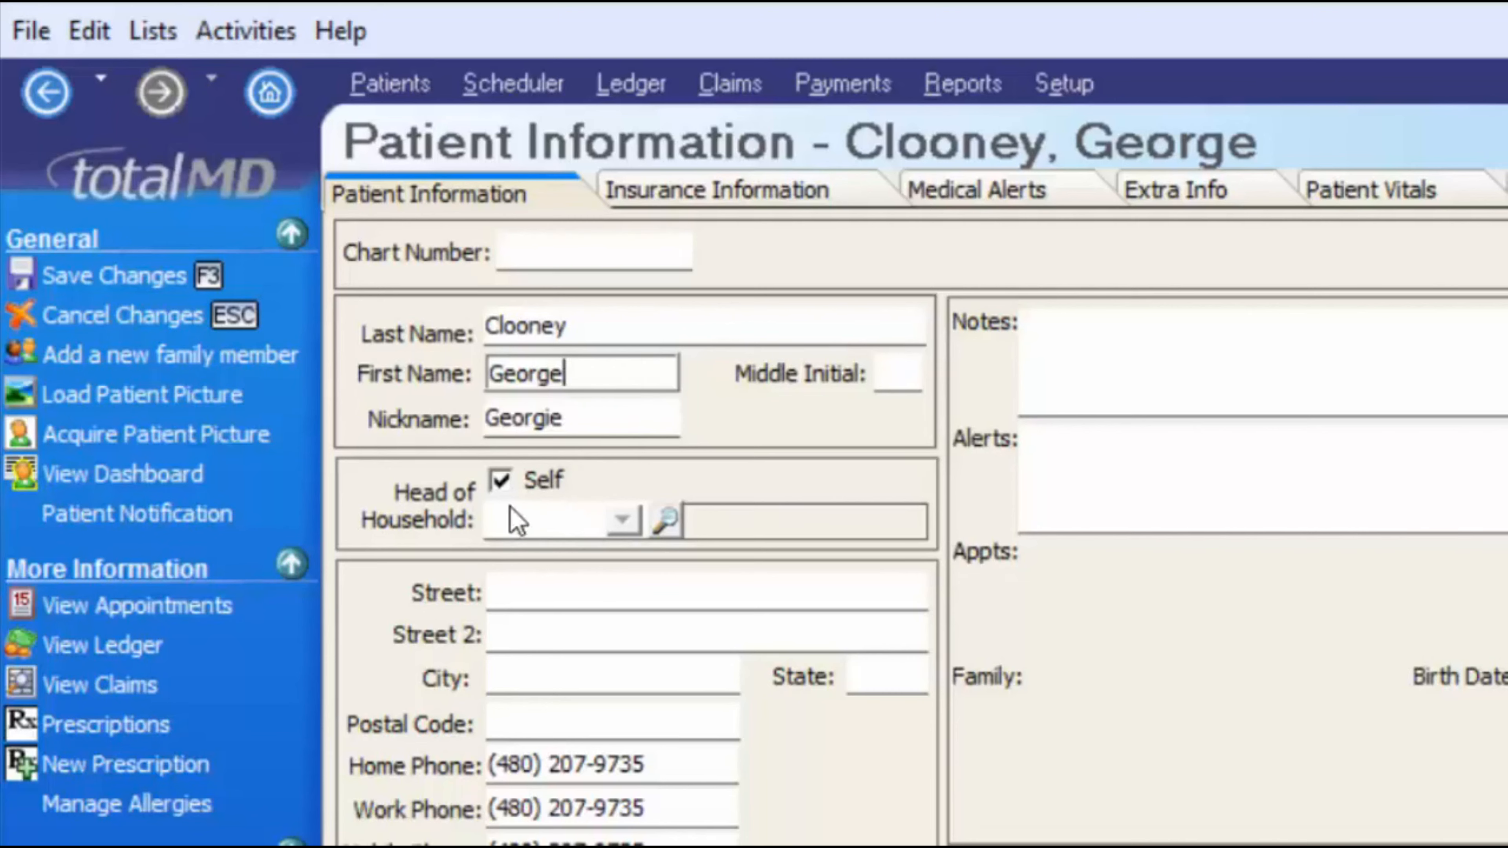
- Set Head of Household to Self and accept overwriting the address and phone details
{"action": "left_click", "coordinate": [500, 486]}
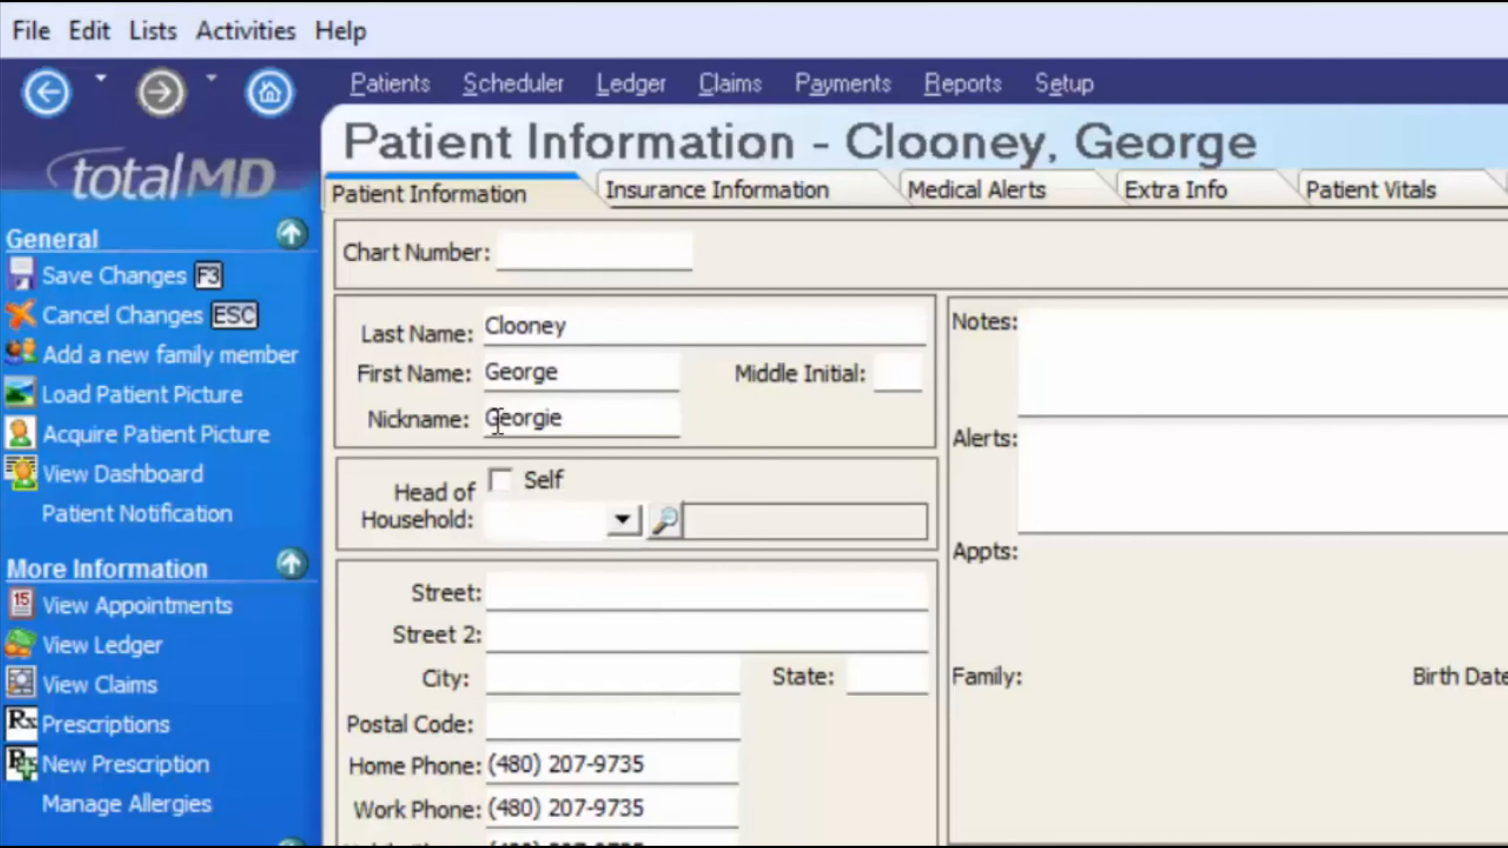
{"action": "left_click", "coordinate": [621, 523]}
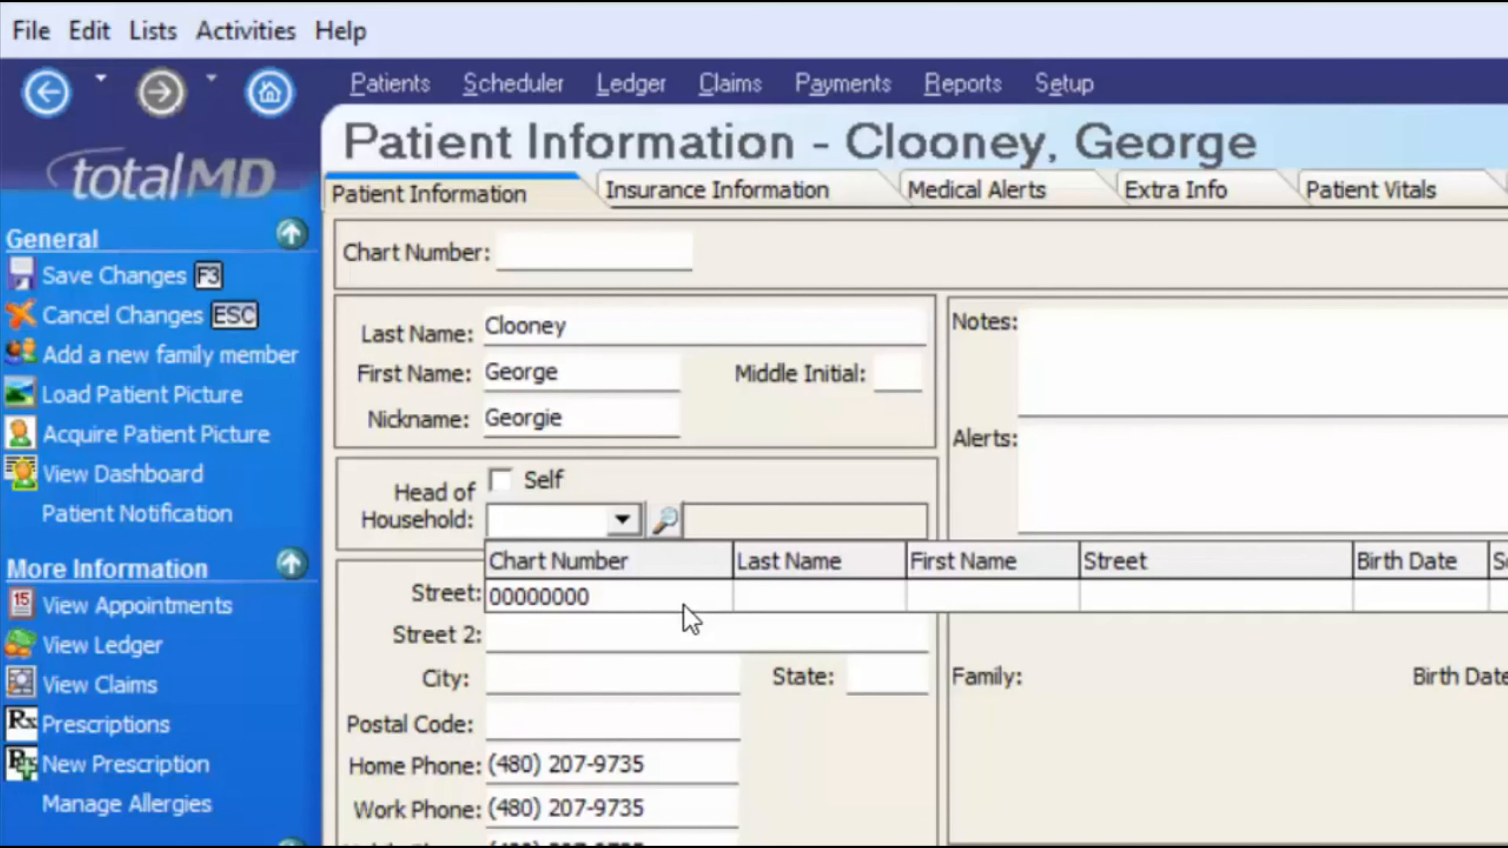
{"action": "left_click", "coordinate": [606, 588]}
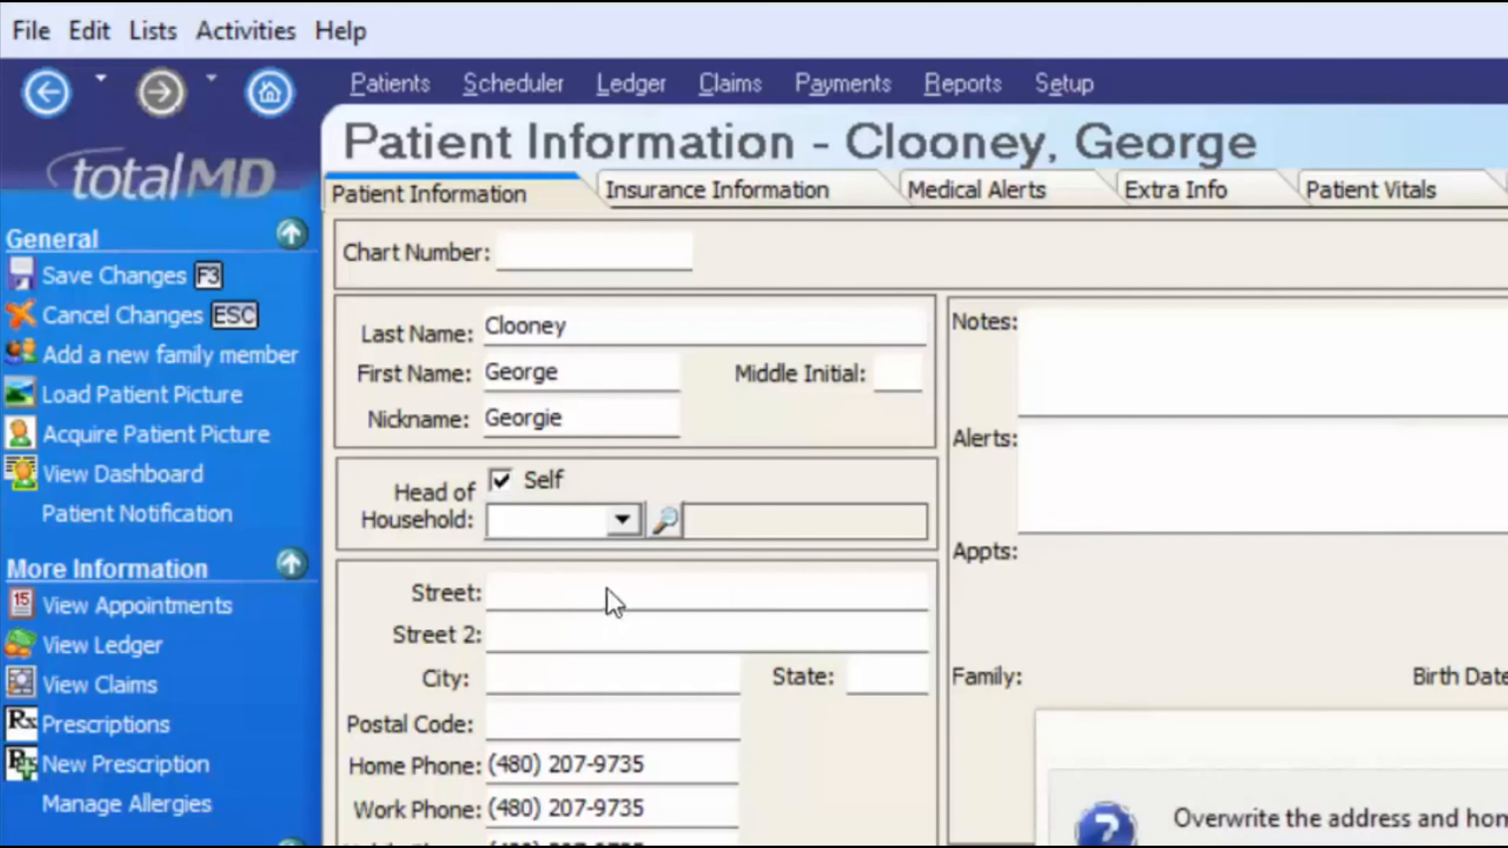
{"action": "left_click", "coordinate": [1356, 846]}
{"action": "left_click", "coordinate": [525, 472]}
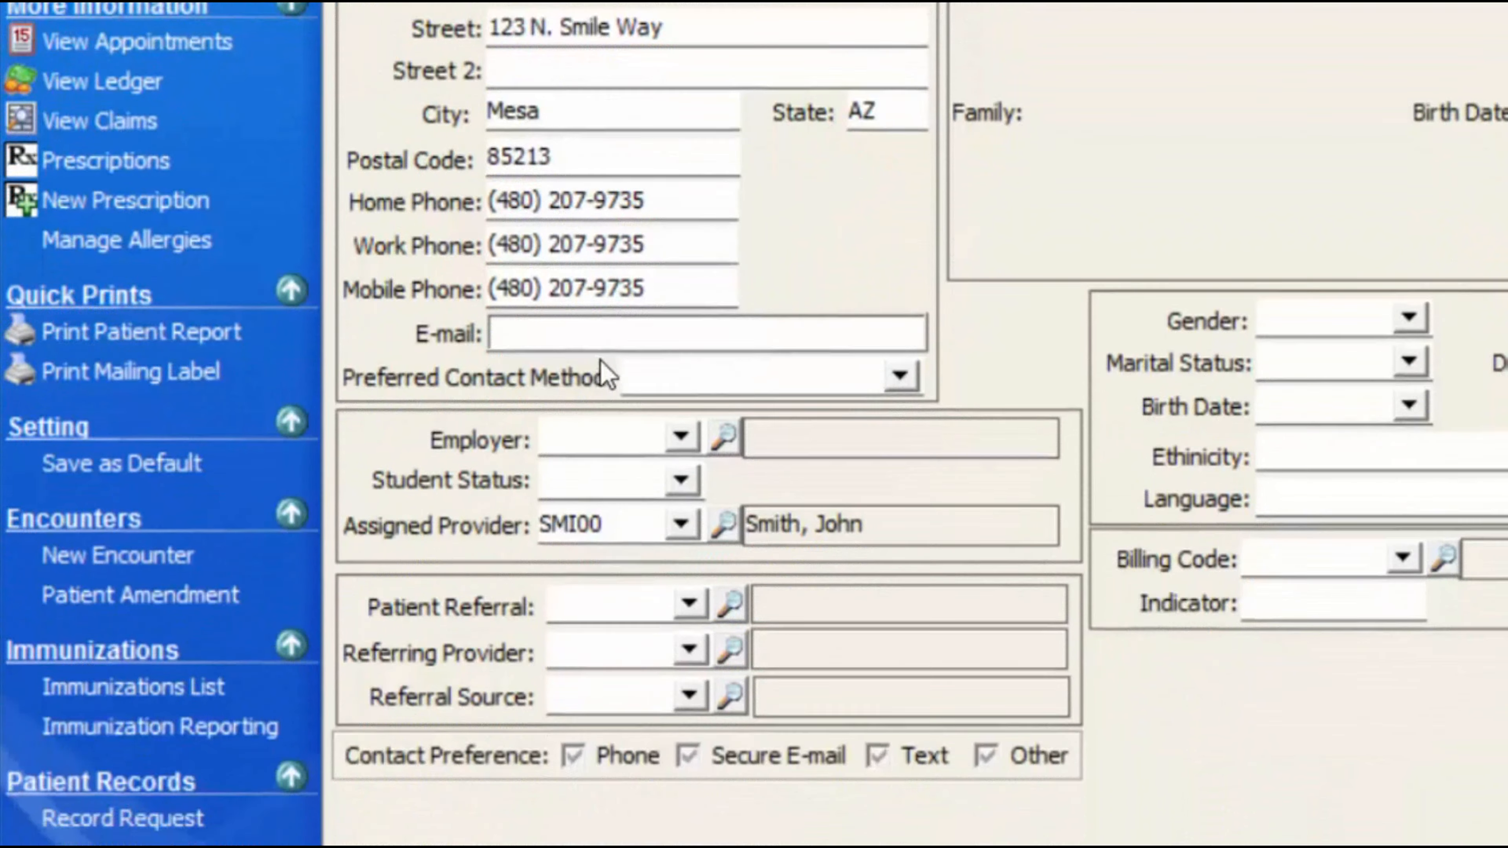
- Enter the patient's e-mail address and set Preferred Contact Method to Email
{"action": "left_click", "coordinate": [547, 847]}
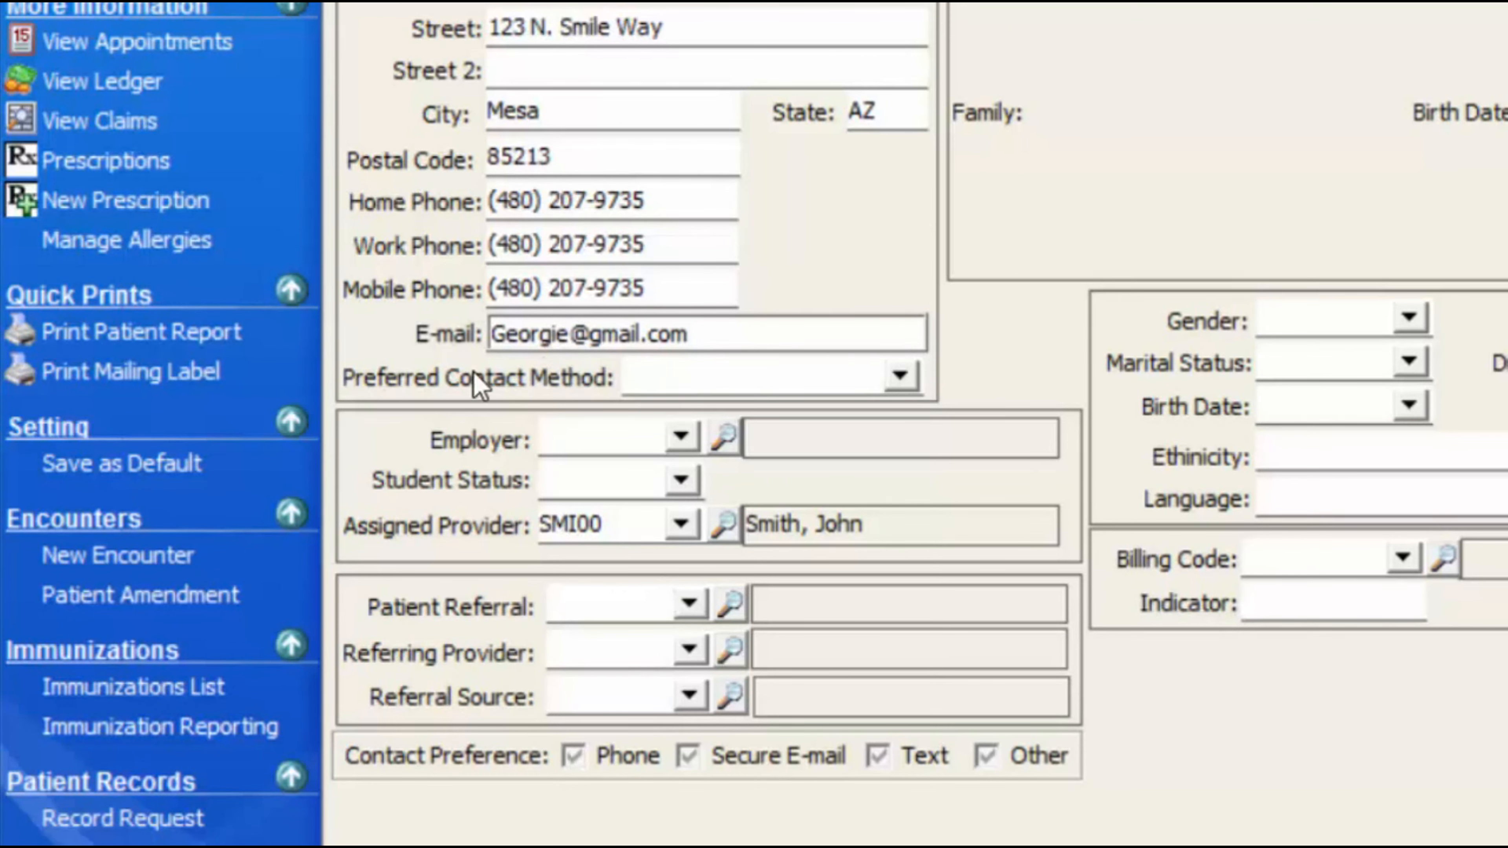
{"action": "left_click", "coordinate": [900, 376]}
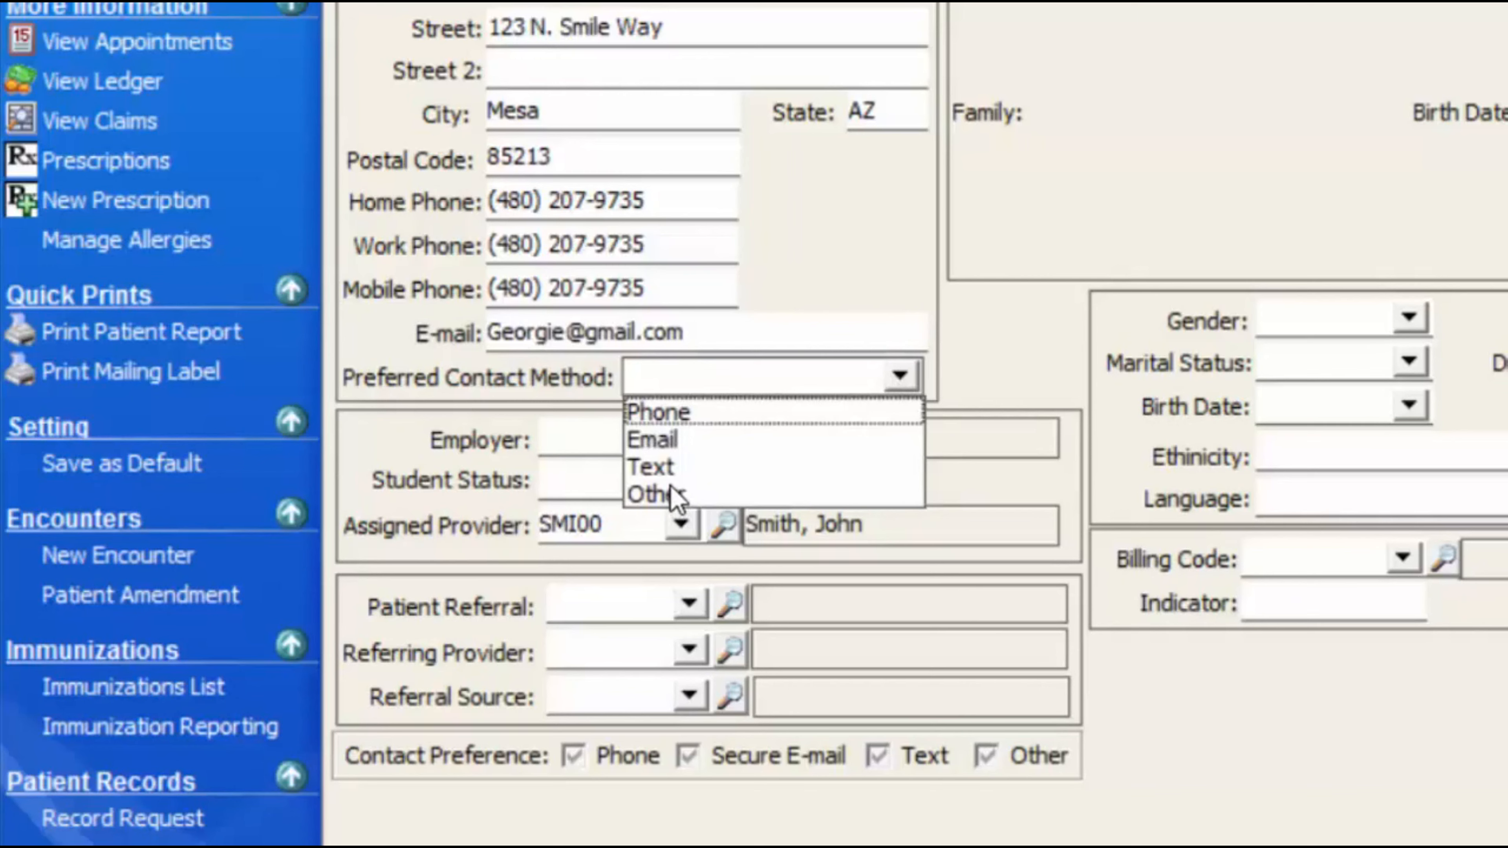
{"action": "left_click", "coordinate": [703, 439]}
- Open the Employer Search from the patient's employer field lookup
{"action": "left_click", "coordinate": [681, 438]}
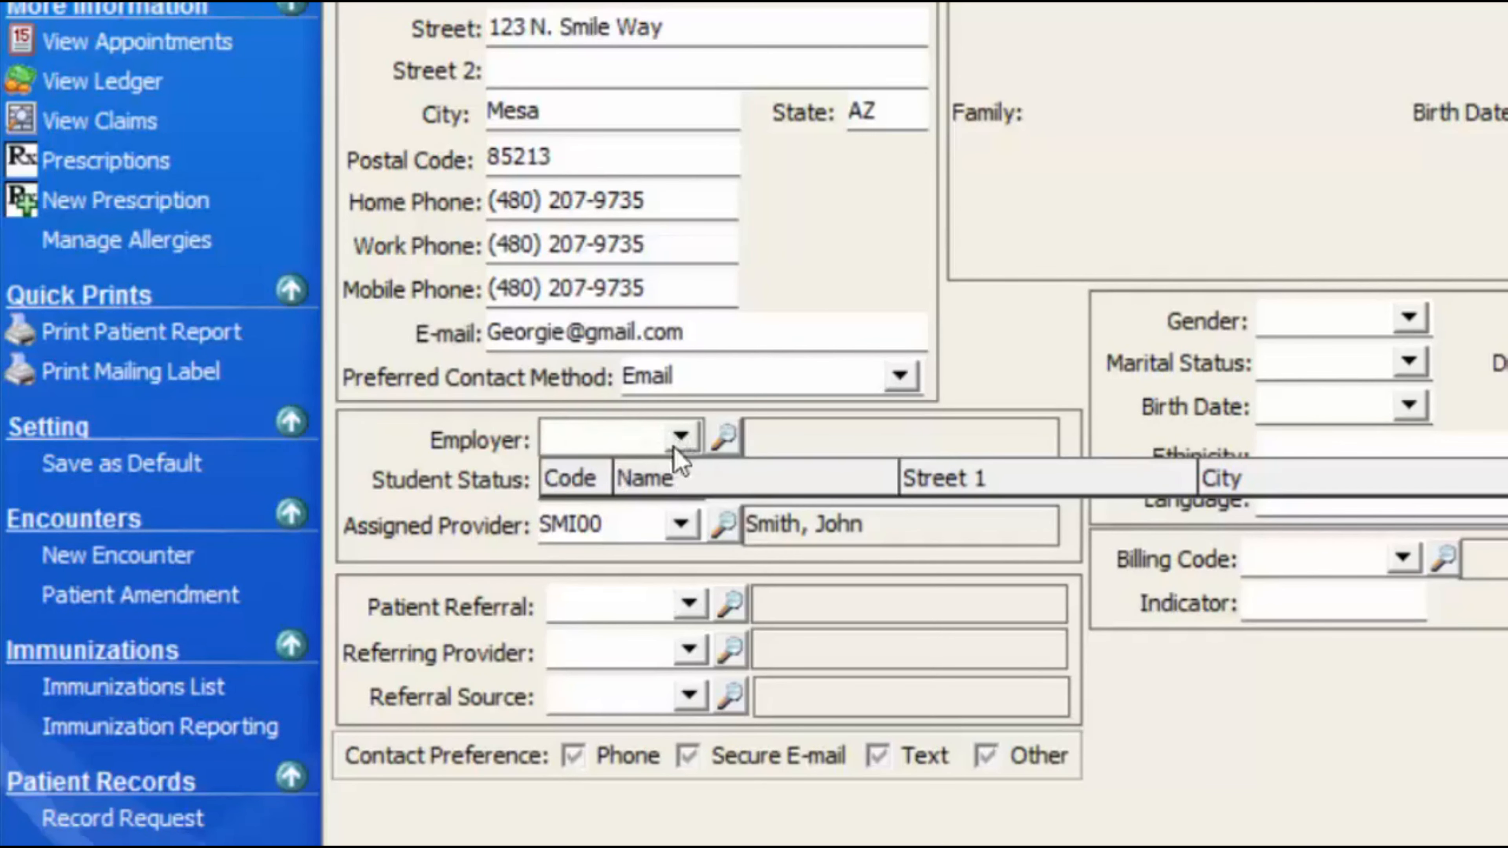
{"action": "left_click", "coordinate": [688, 439]}
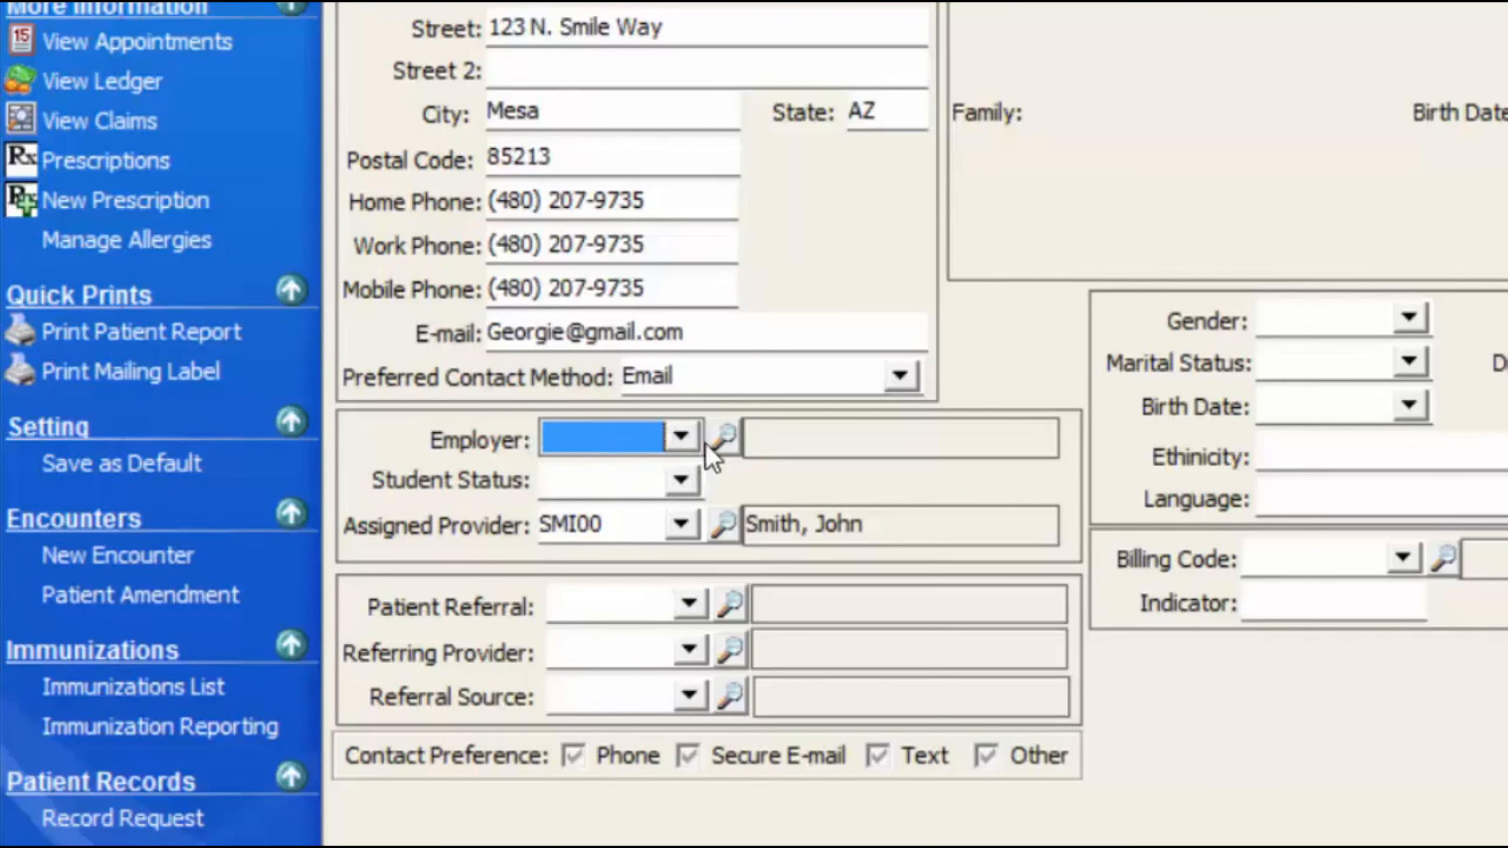
{"action": "left_click", "coordinate": [718, 446]}
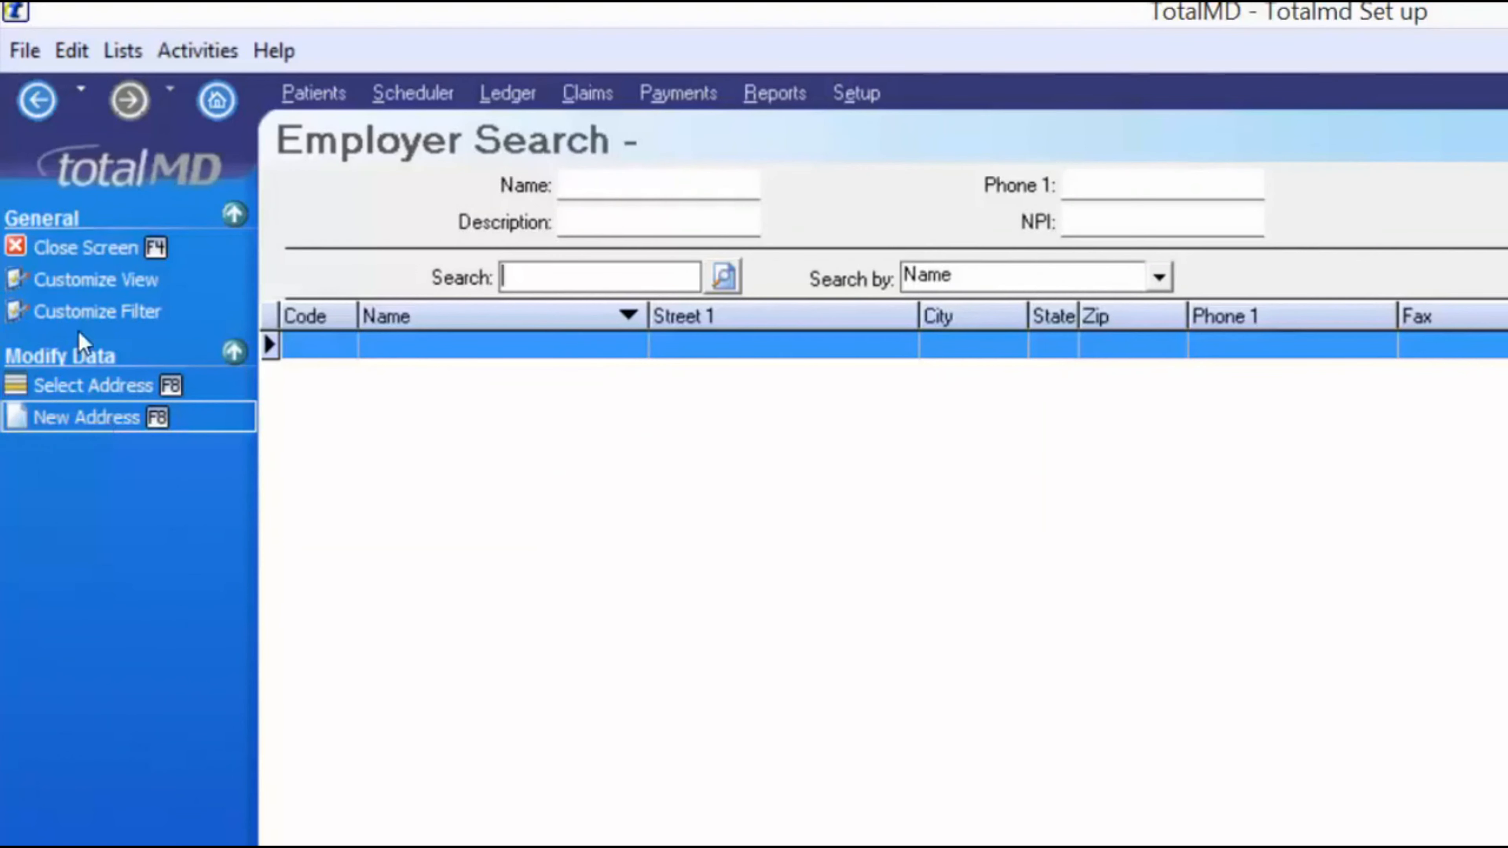
- Add a new Employer-type address named Kraft Foods and save it
{"action": "left_click", "coordinate": [106, 417]}
{"action": "left_click", "coordinate": [597, 242]}
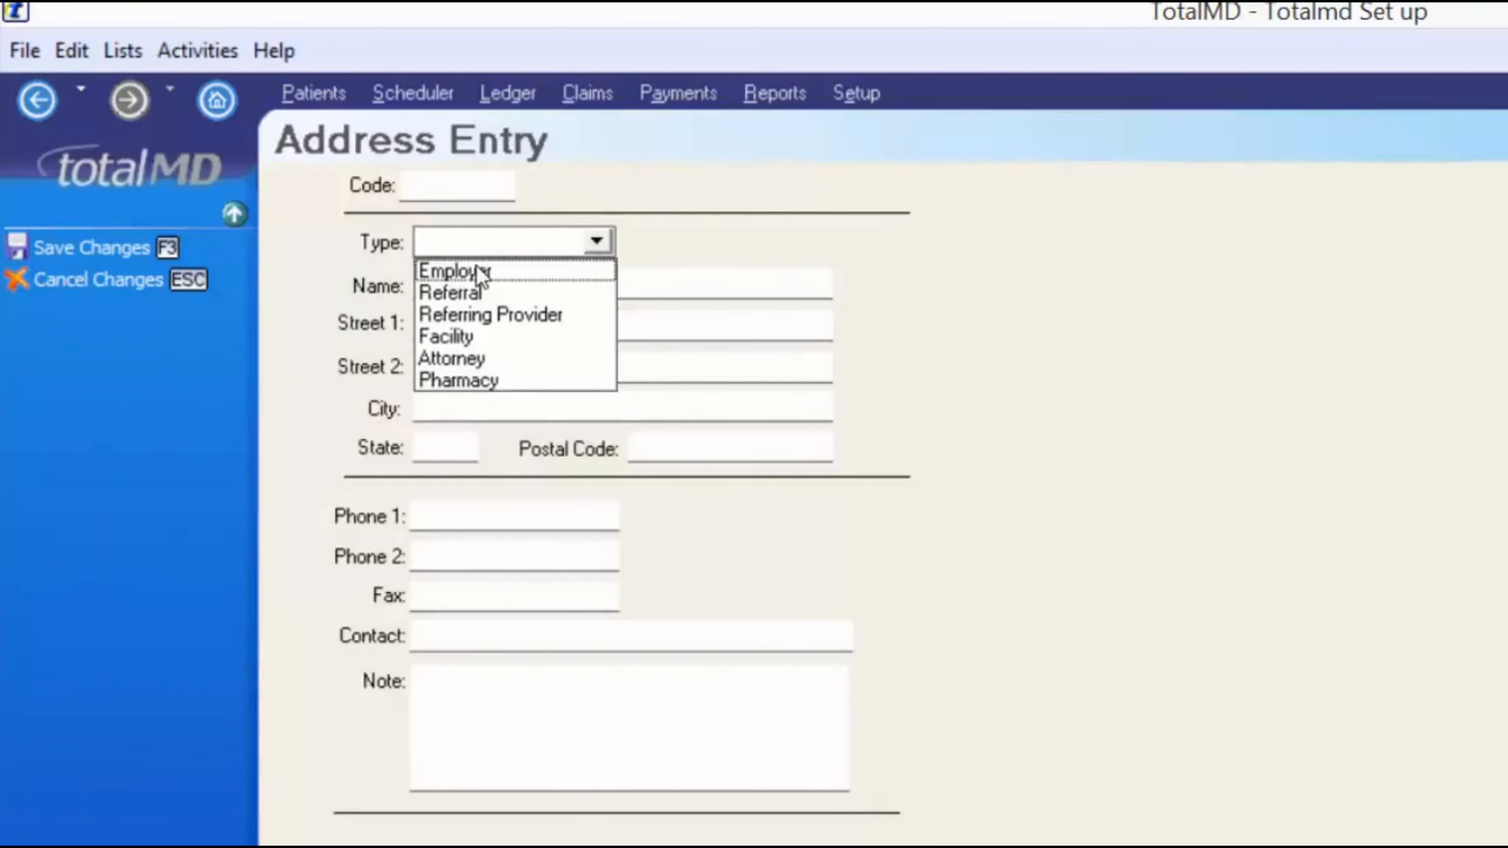
{"action": "left_click", "coordinate": [486, 271]}
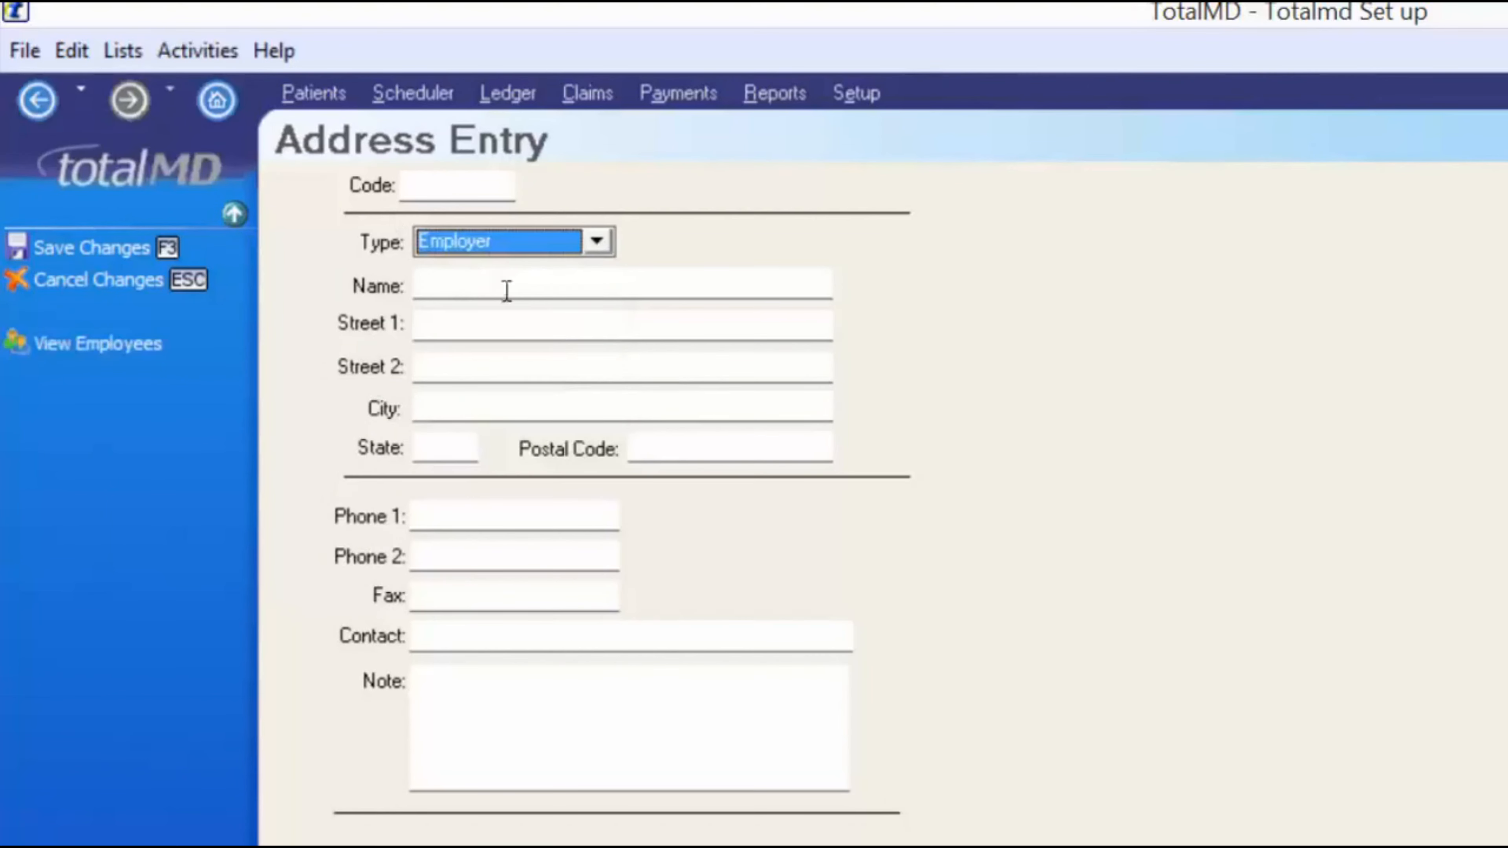
{"action": "left_click", "coordinate": [549, 279]}
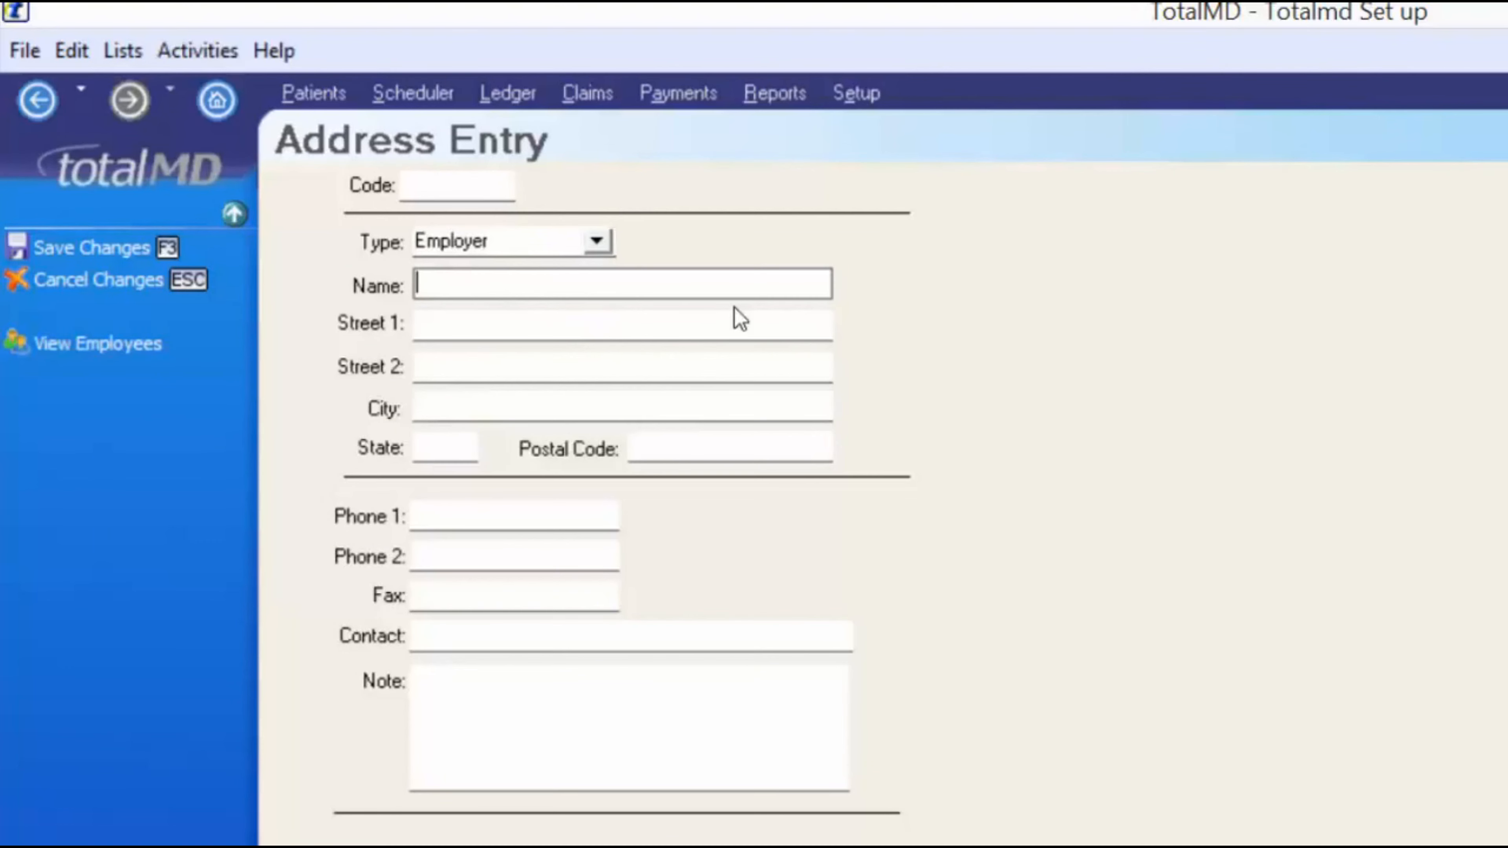
{"action": "type", "text": "Kraft Foods"}
{"action": "key", "text": "Tab"}
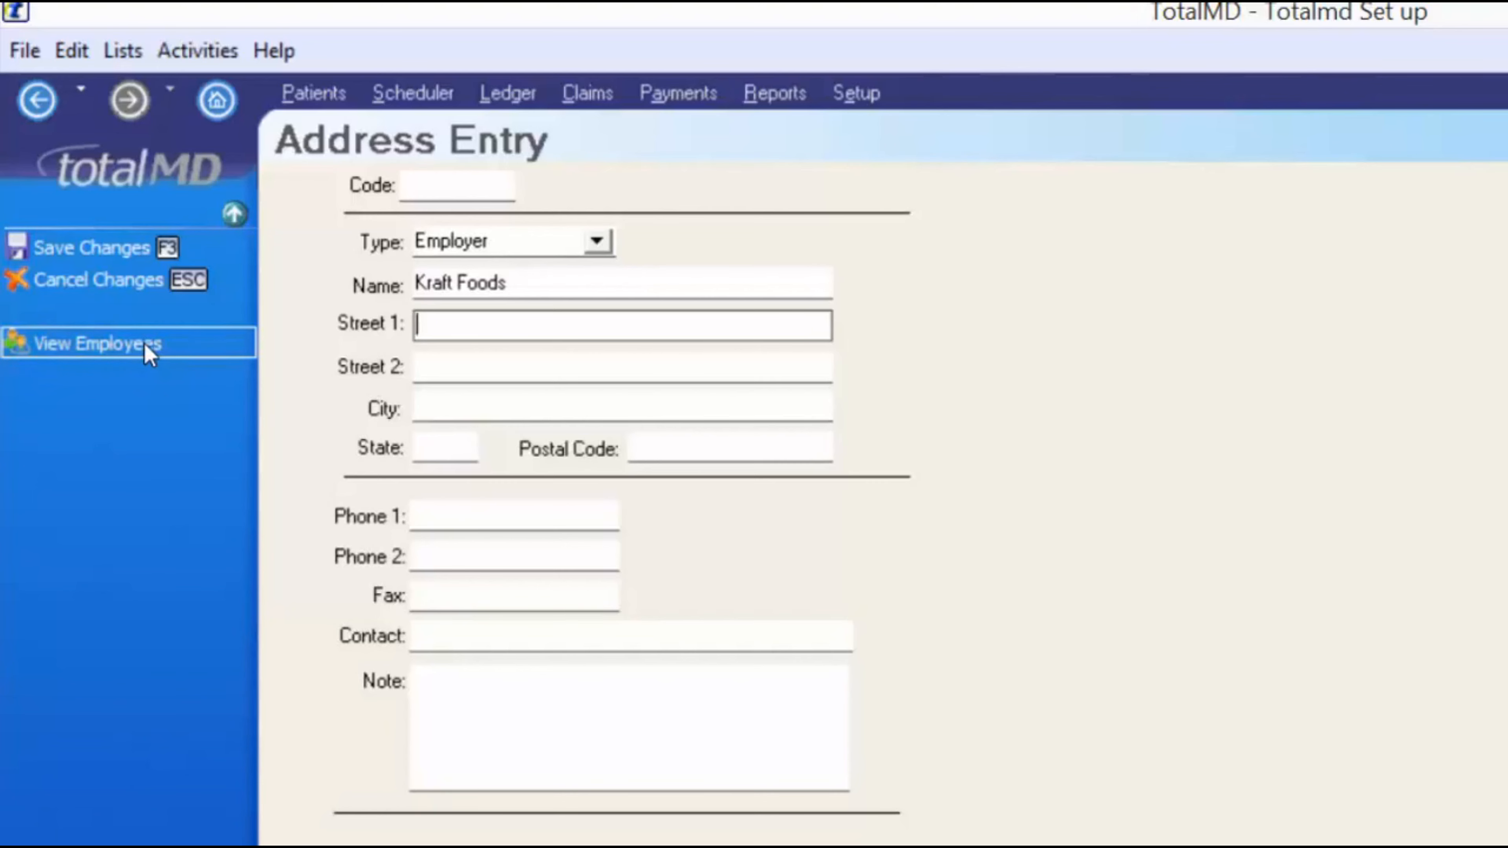
{"action": "left_click", "coordinate": [143, 284]}
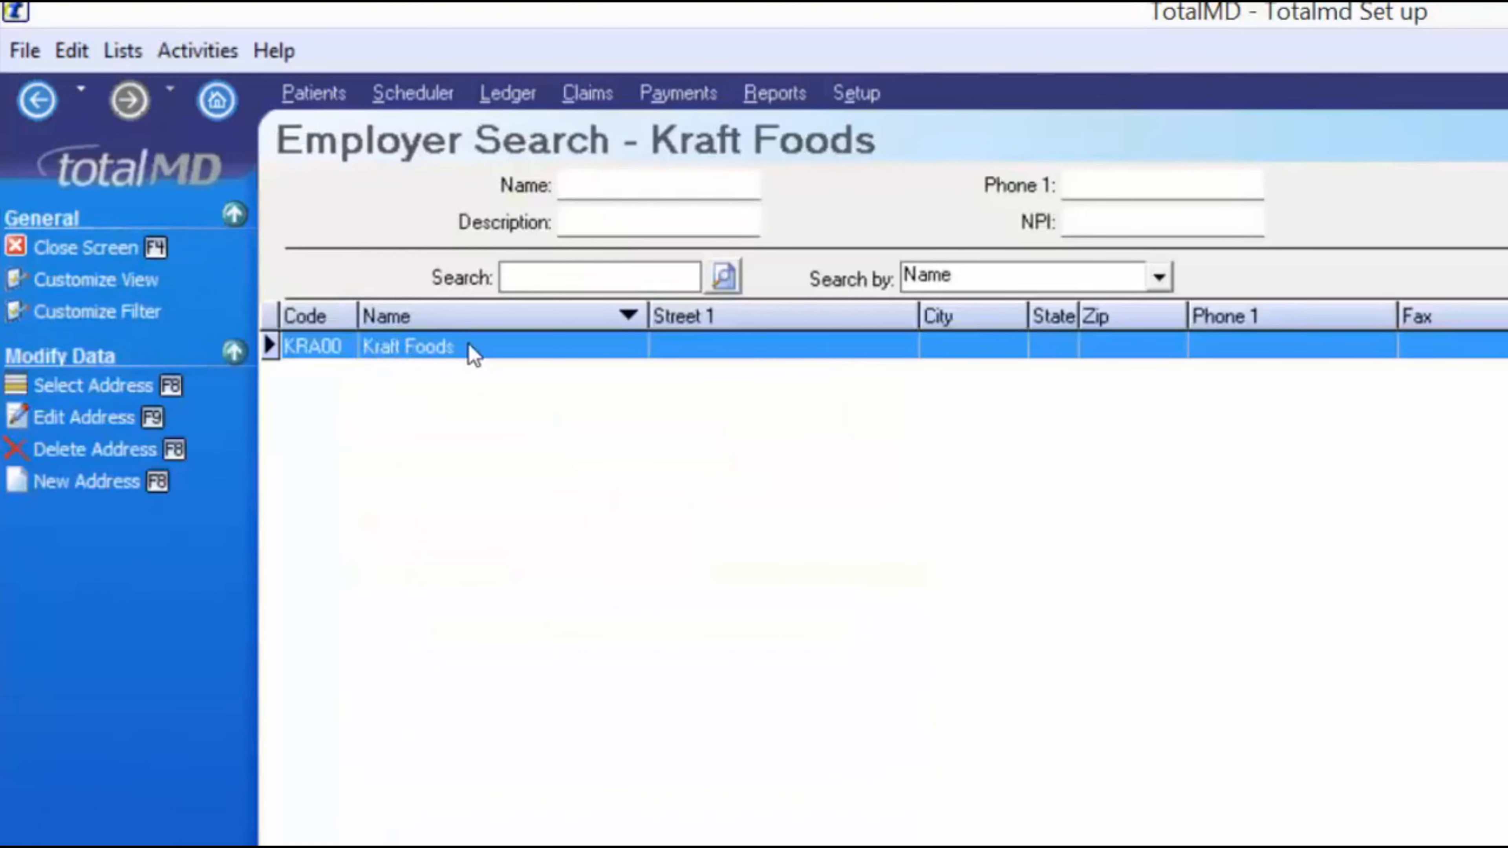
- Assign Kraft Foods (KRA00) as the patient's employer, then check the empty Patient Referral list
{"action": "left_click", "coordinate": [58, 384]}
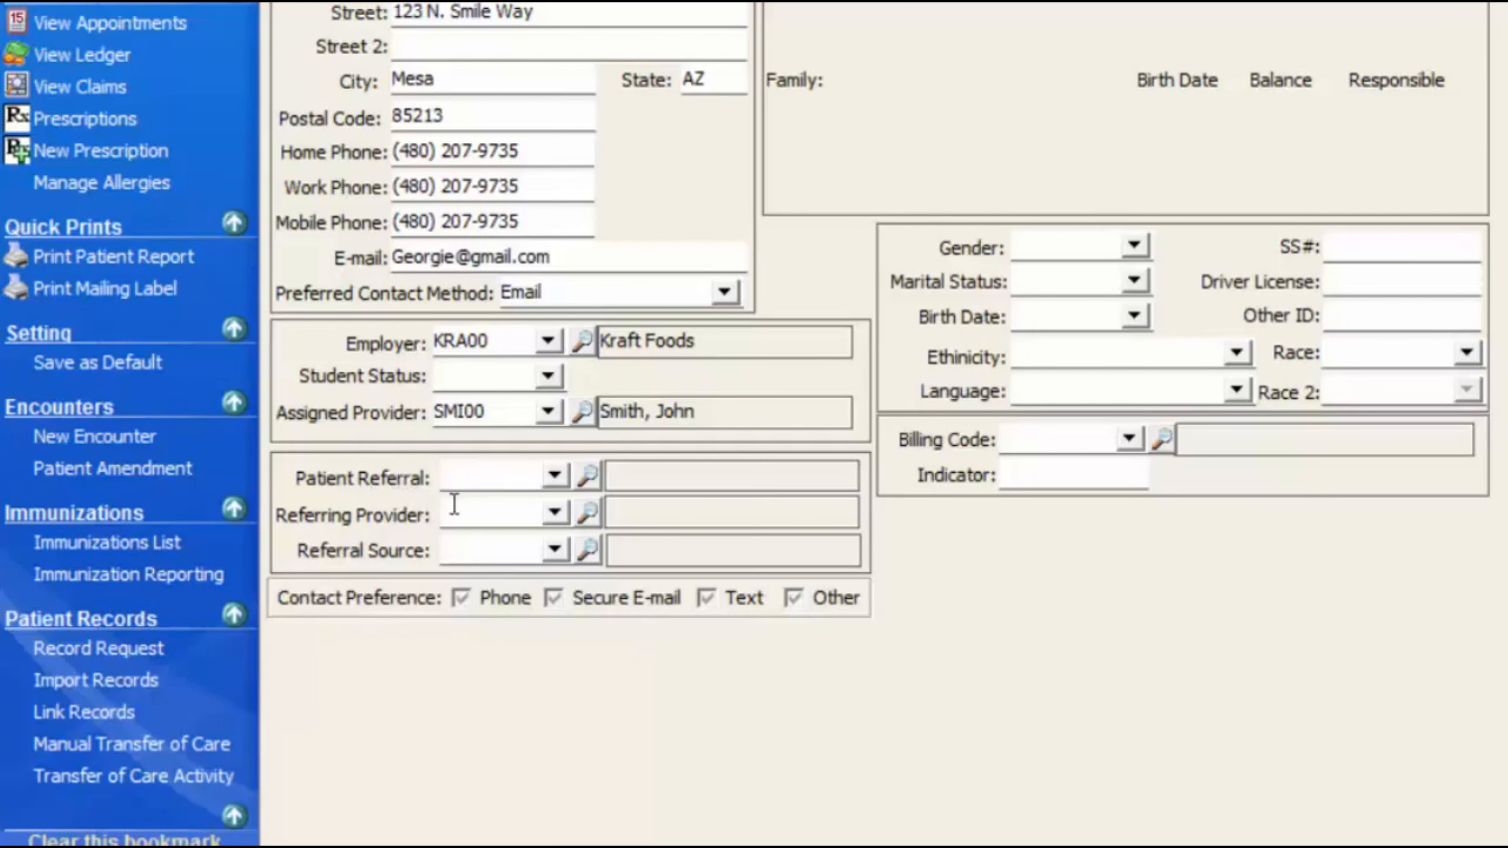
{"action": "left_click", "coordinate": [555, 475]}
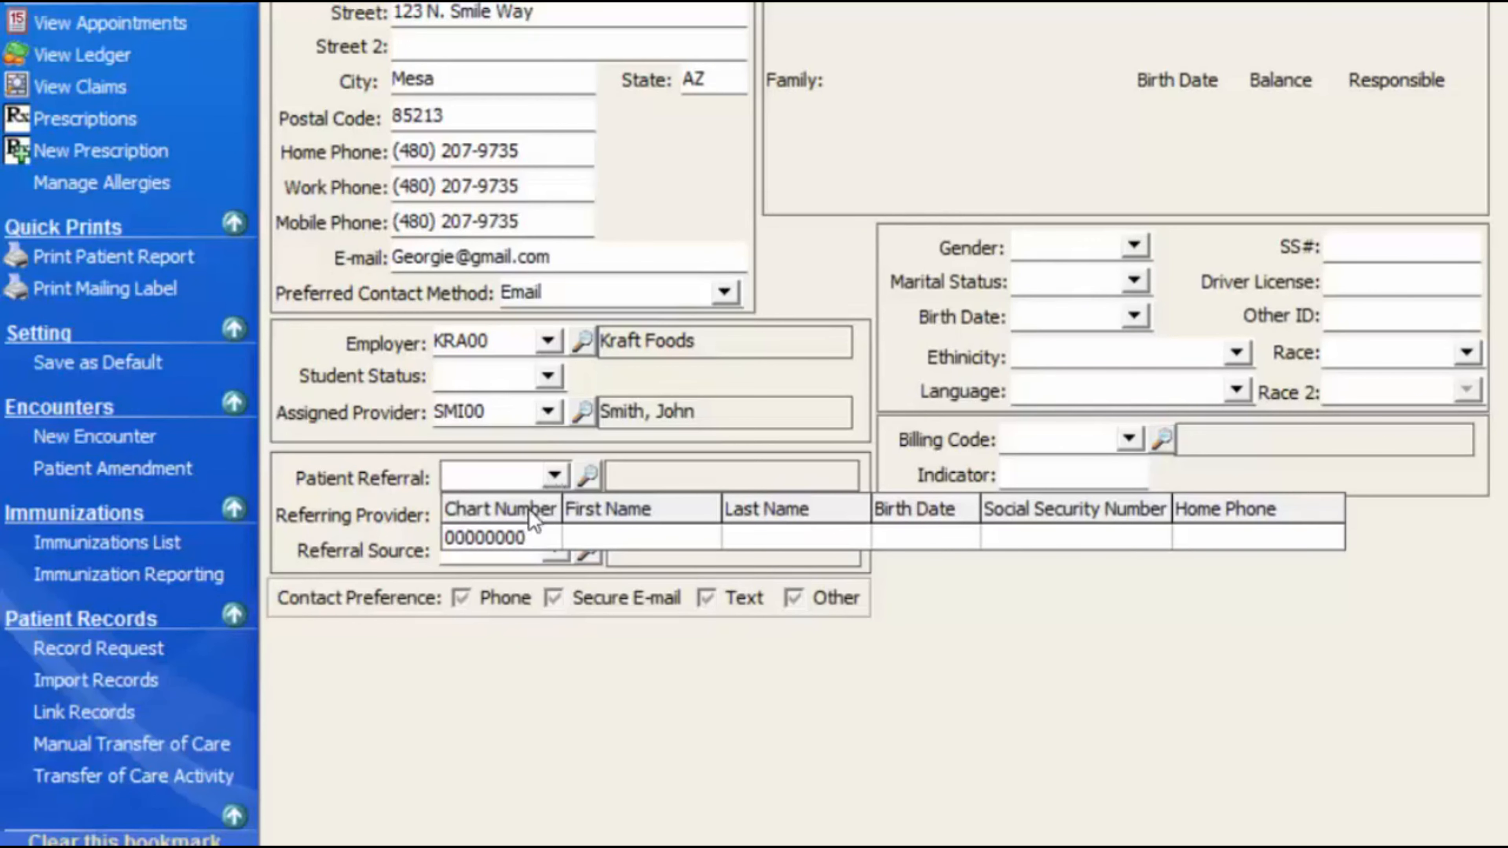
{"action": "left_click", "coordinate": [555, 475]}
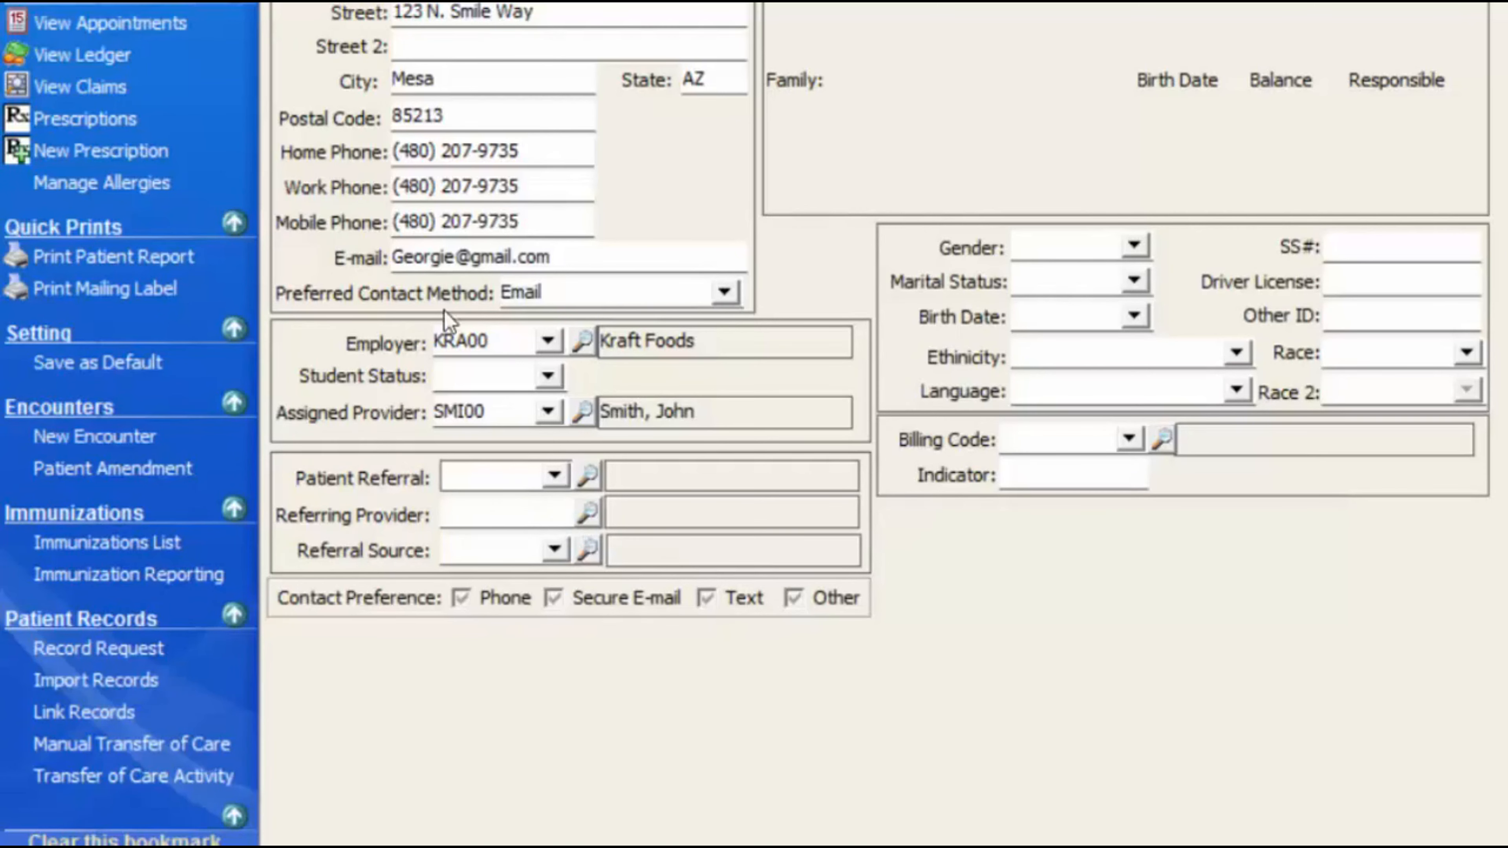
- Check the empty Referring Provider list, then bring up the Referring Provider Search screen
{"action": "left_click", "coordinate": [554, 514]}
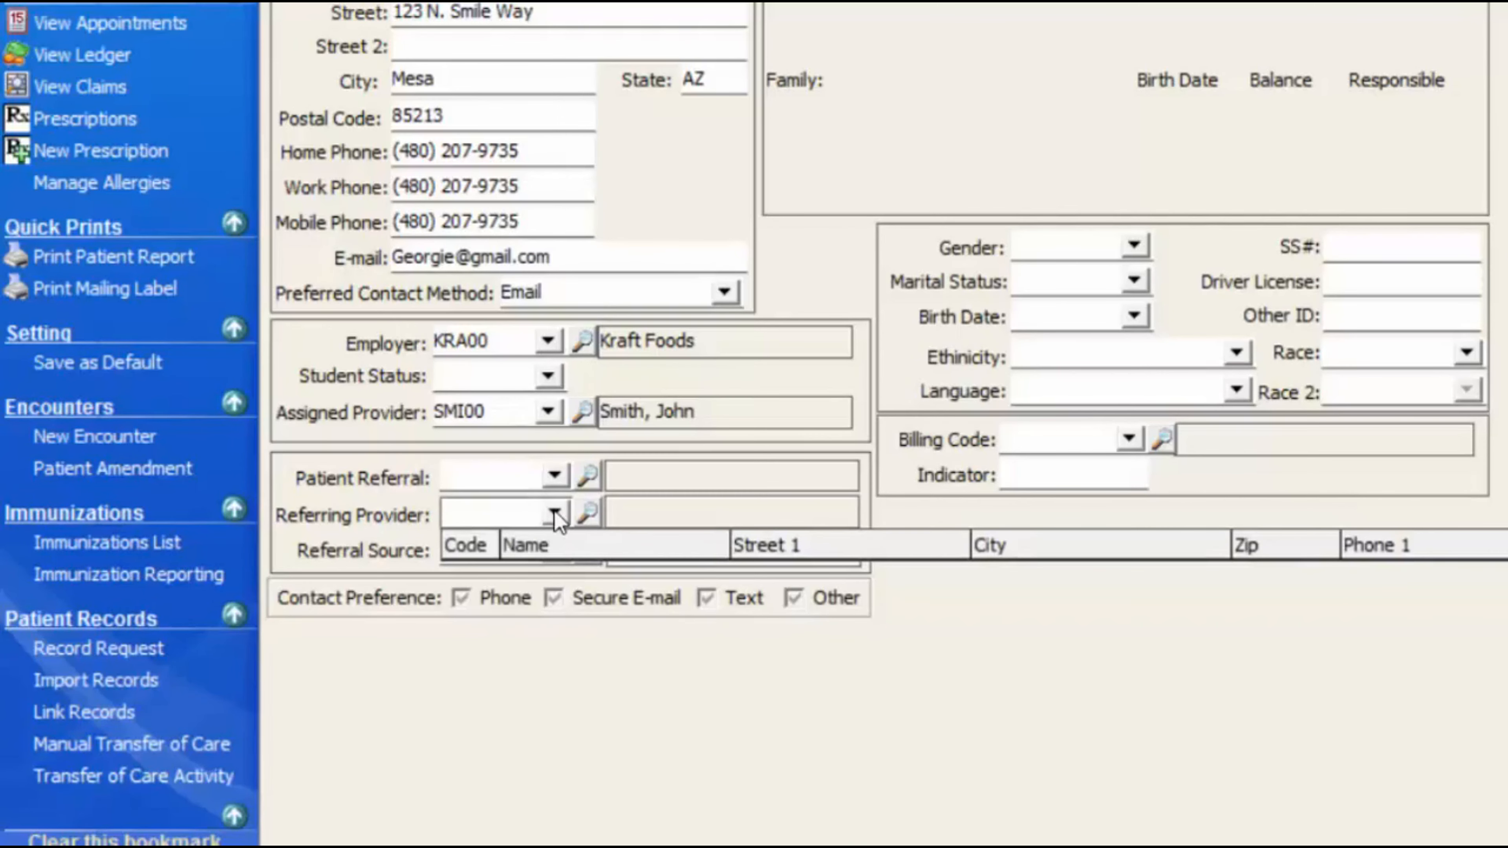
{"action": "left_click", "coordinate": [555, 514]}
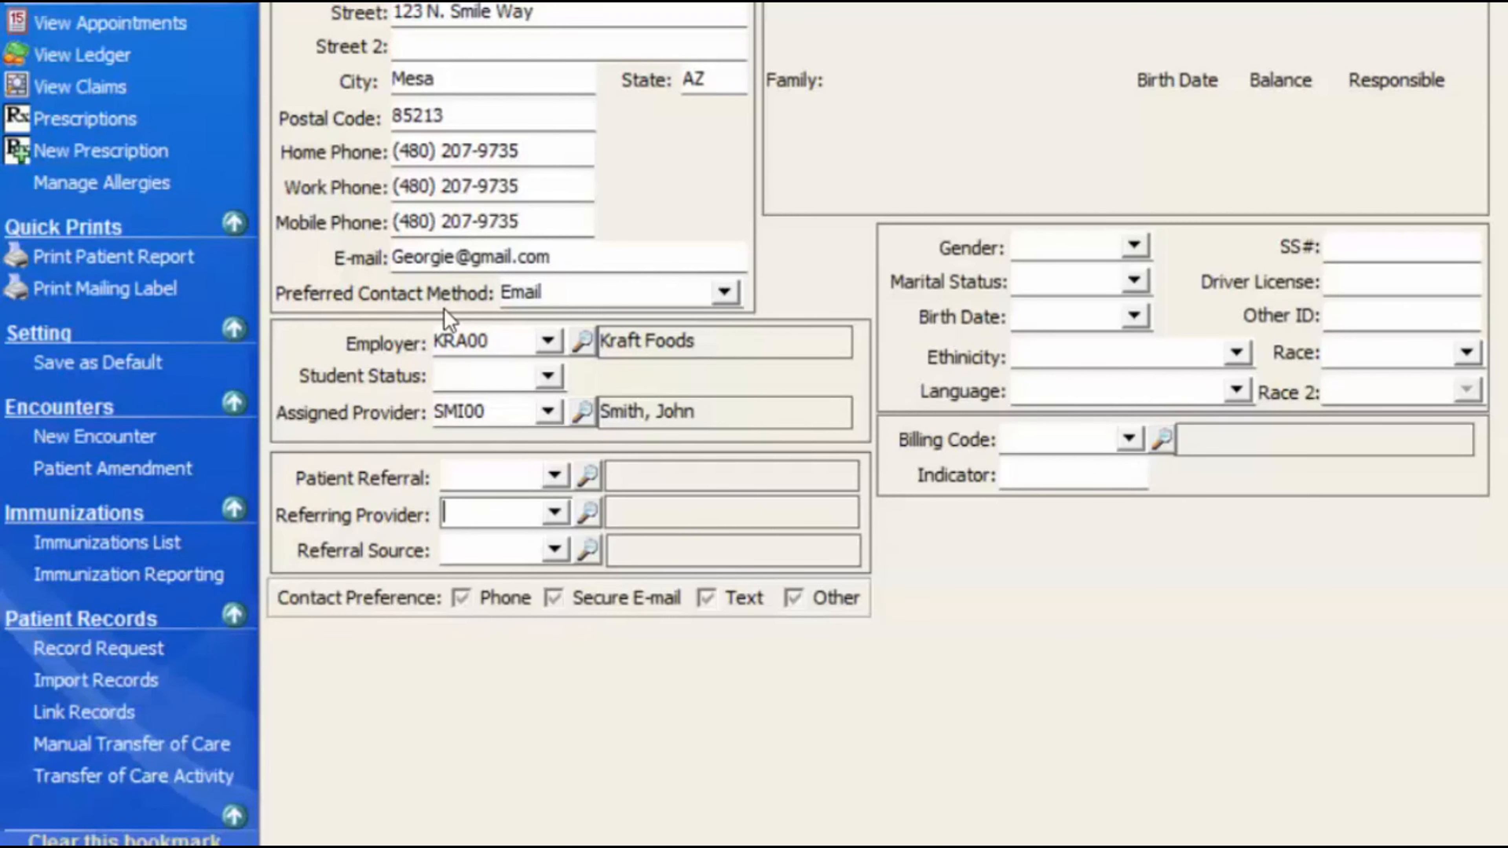
{"action": "left_click", "coordinate": [591, 516]}
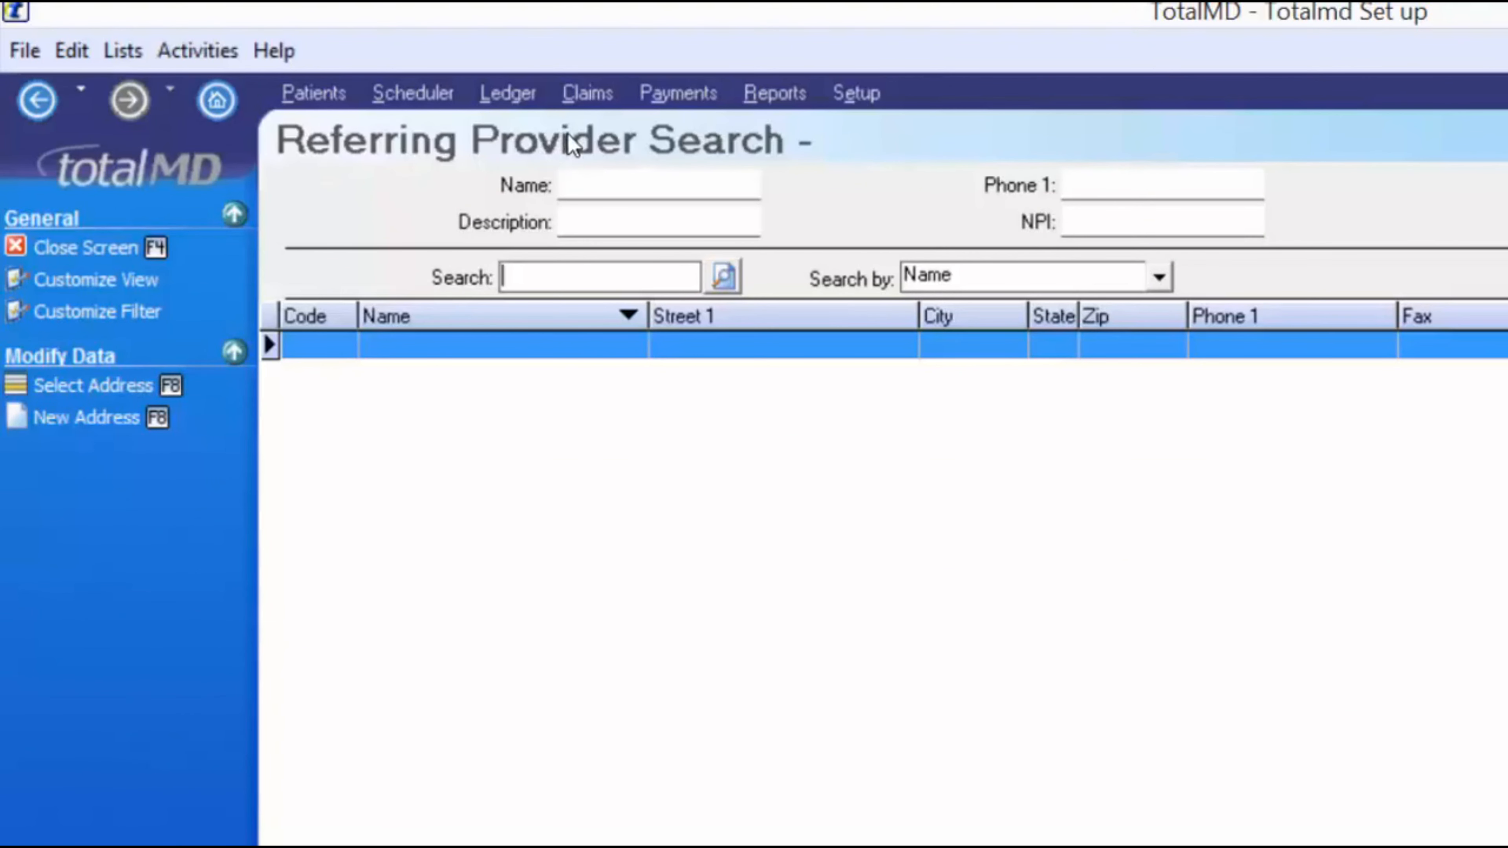
{"action": "left_click", "coordinate": [86, 425]}
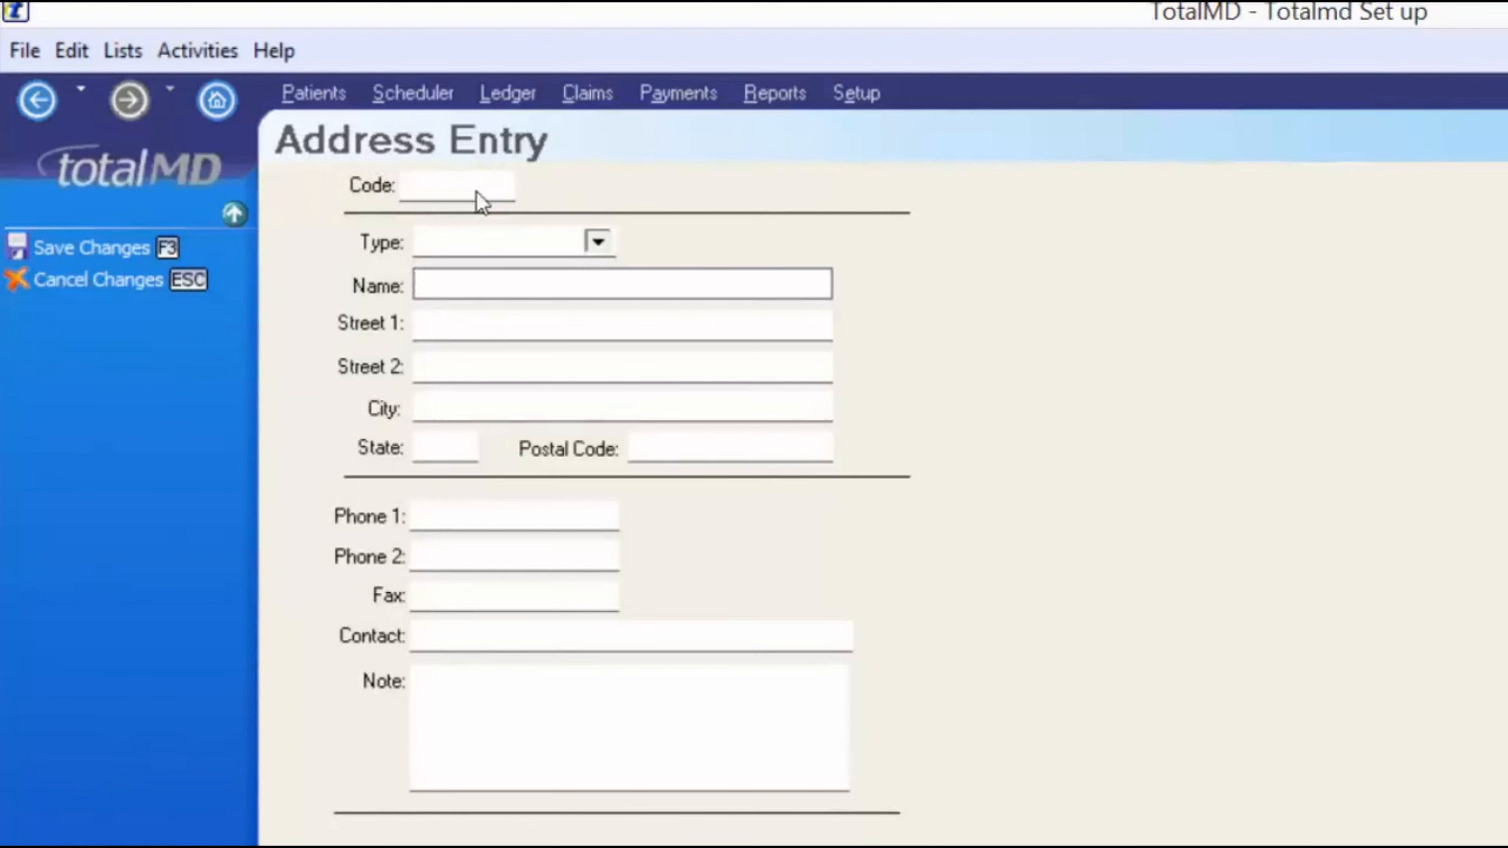
{"action": "left_click", "coordinate": [594, 241]}
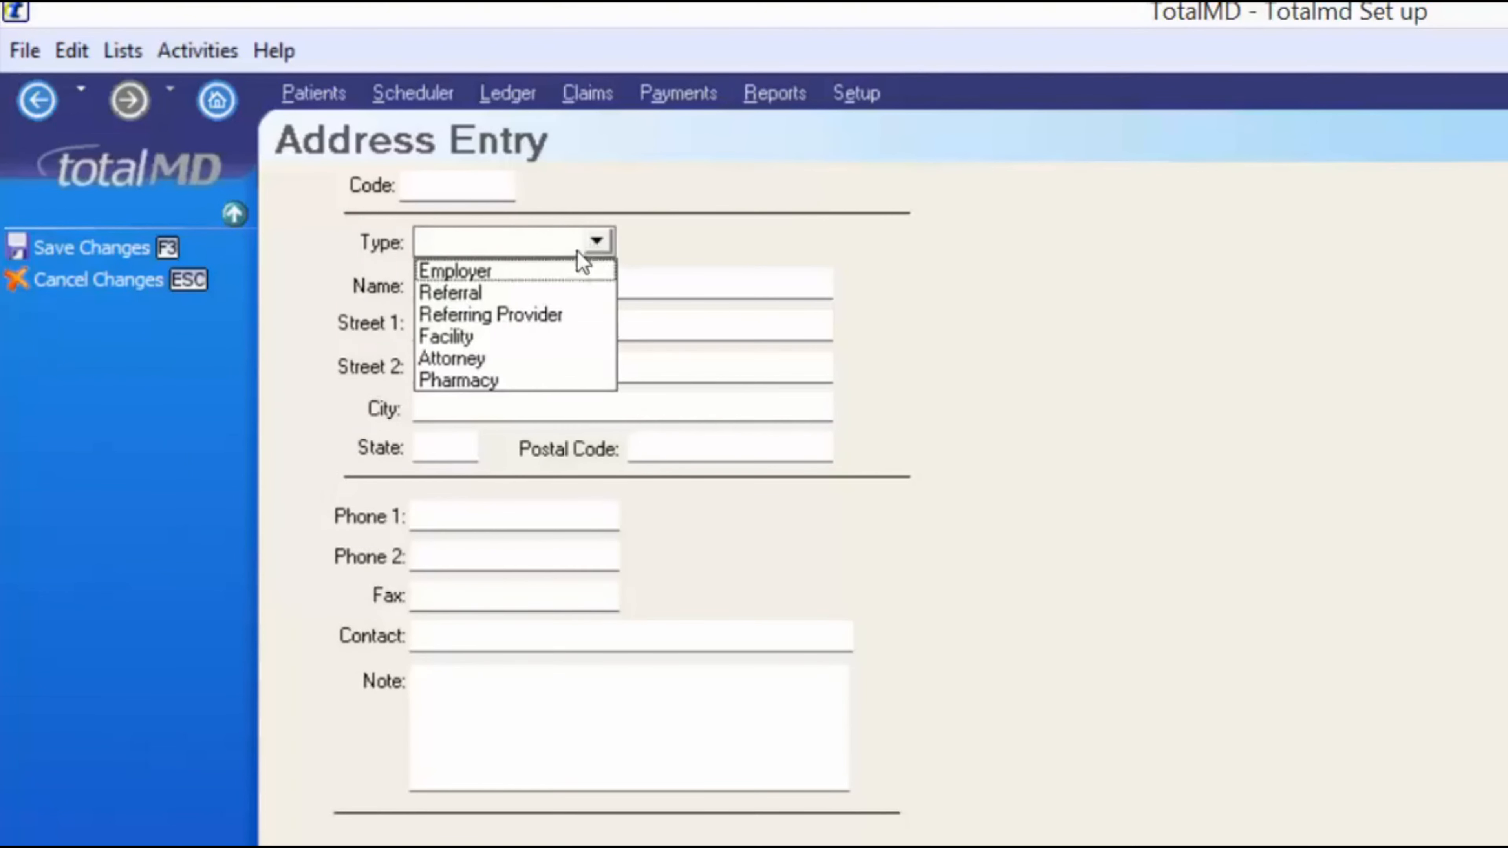
{"action": "left_click", "coordinate": [475, 315]}
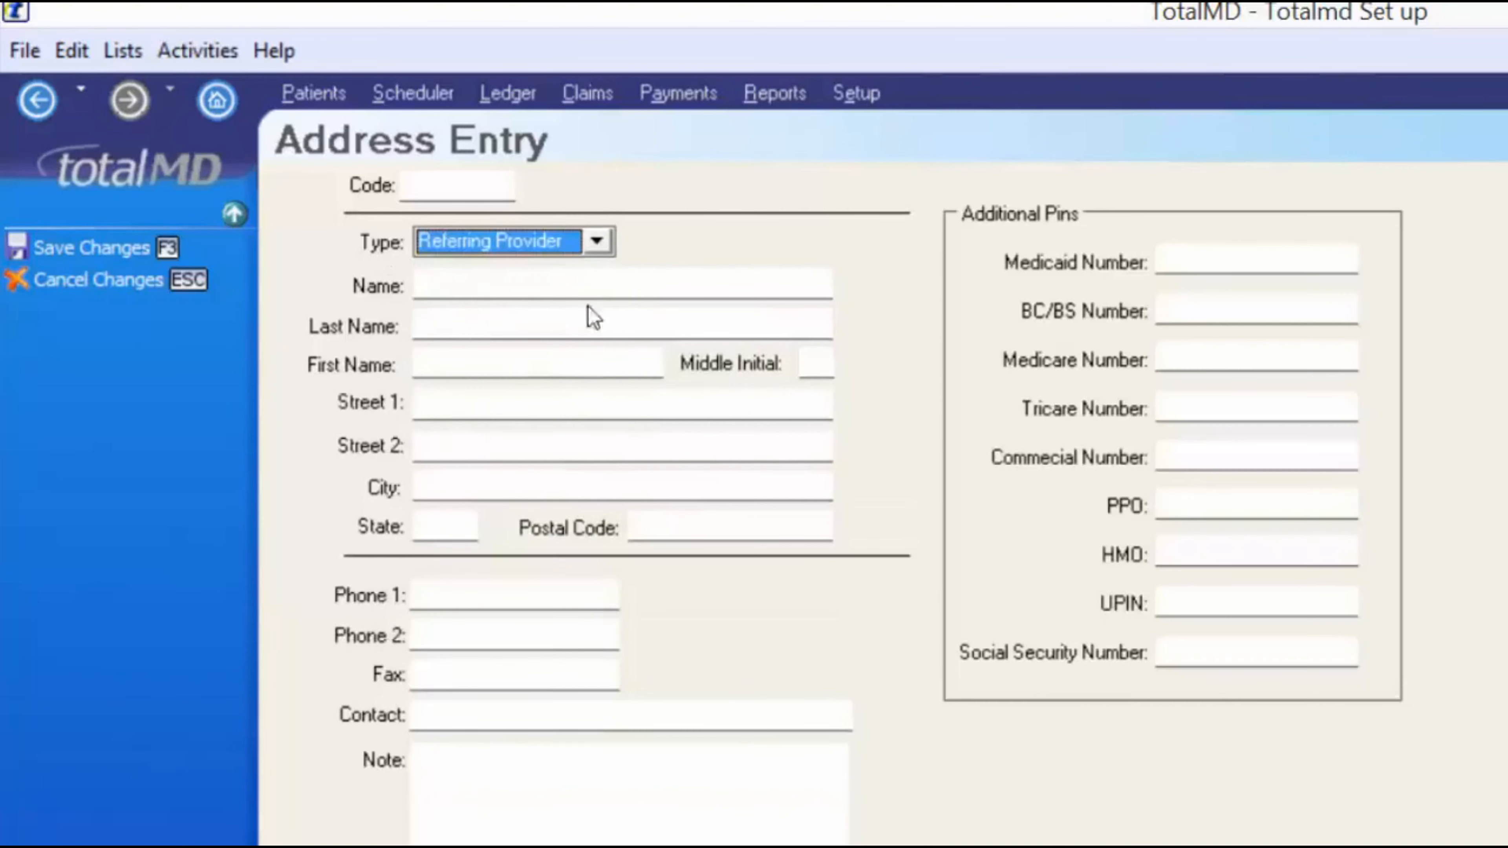
{"action": "left_click", "coordinate": [537, 288]}
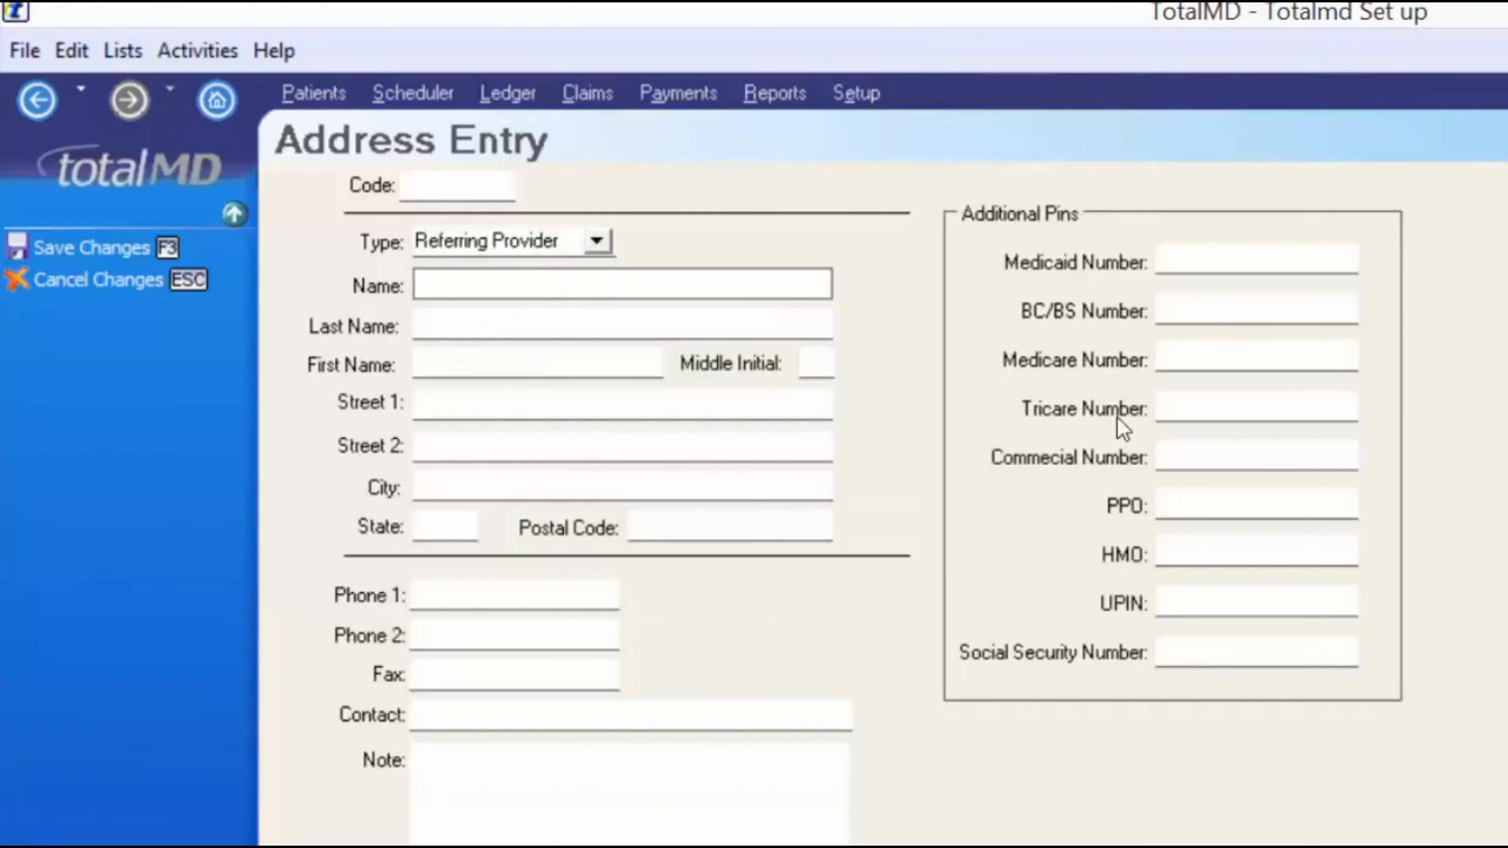
{"action": "key", "text": "Tab"}
{"action": "key", "text": "Tab"}
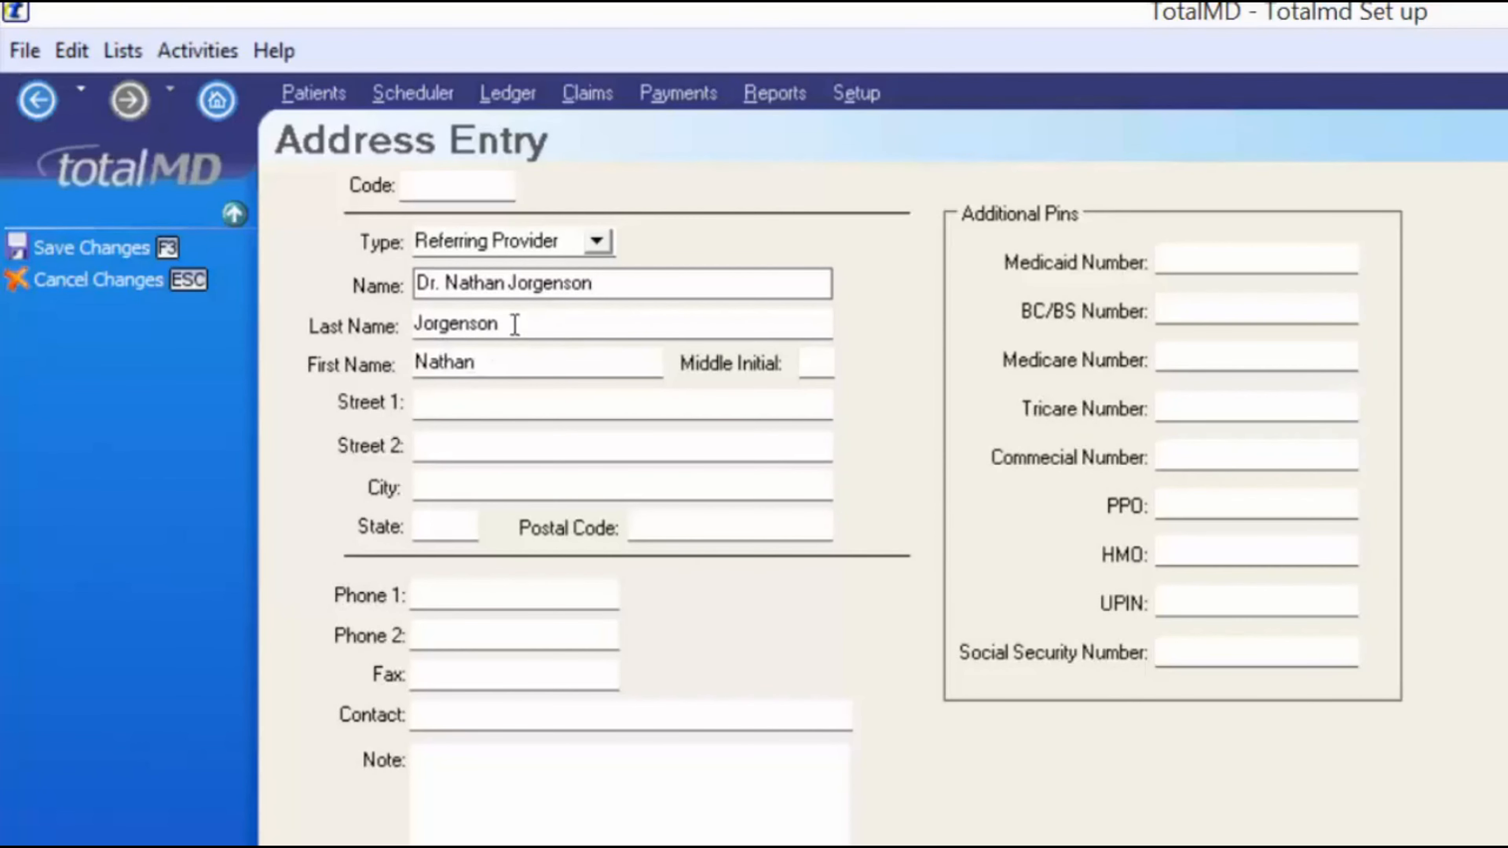
- Set the provider's specialty to Allergy and save him as DRN00
{"action": "left_click", "coordinate": [512, 408]}
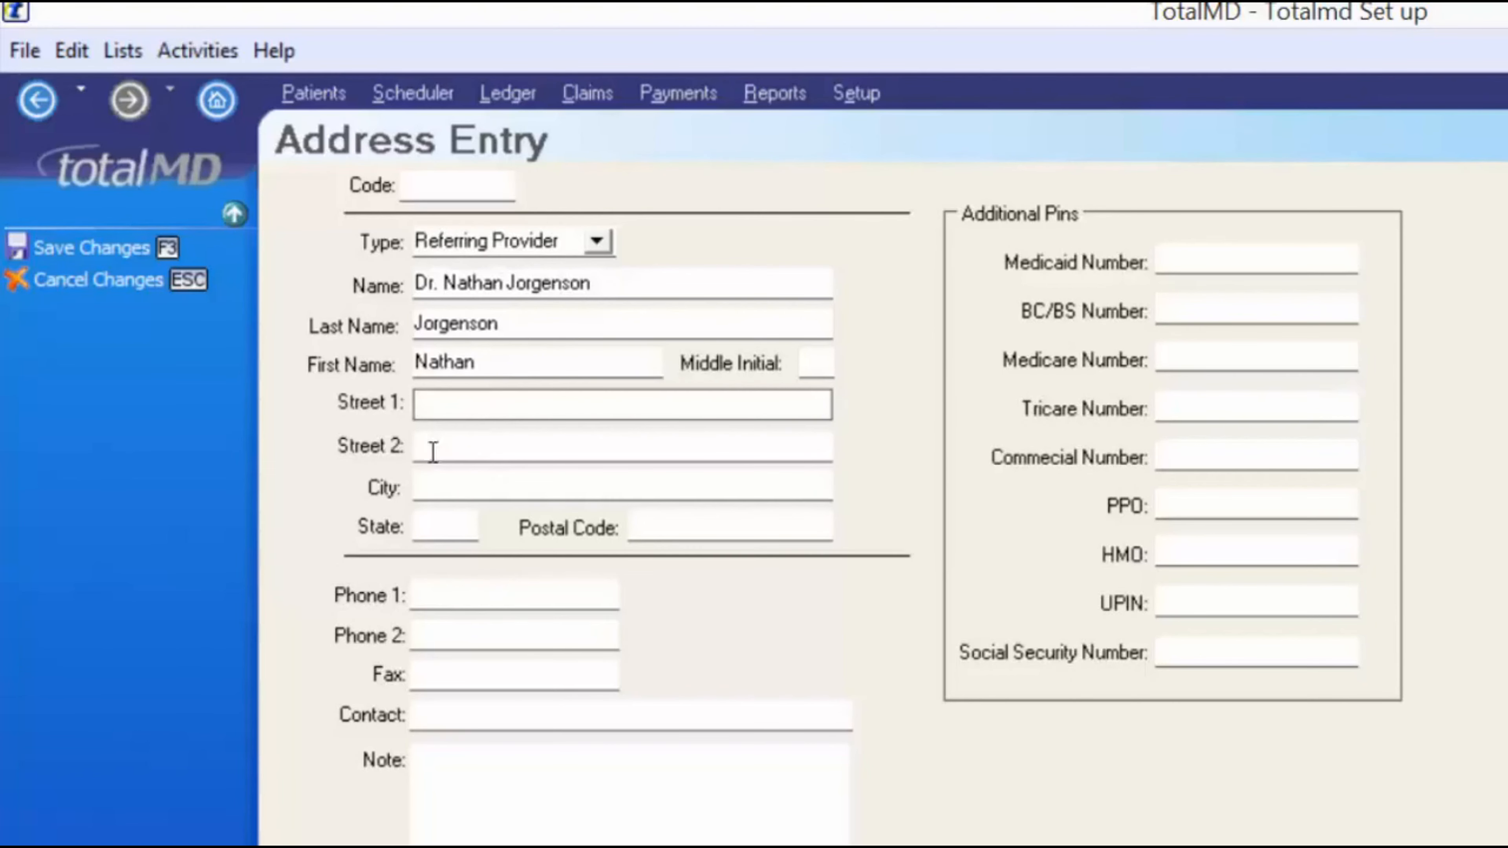
{"action": "left_click", "coordinate": [428, 600]}
{"action": "left_click", "coordinate": [451, 715]}
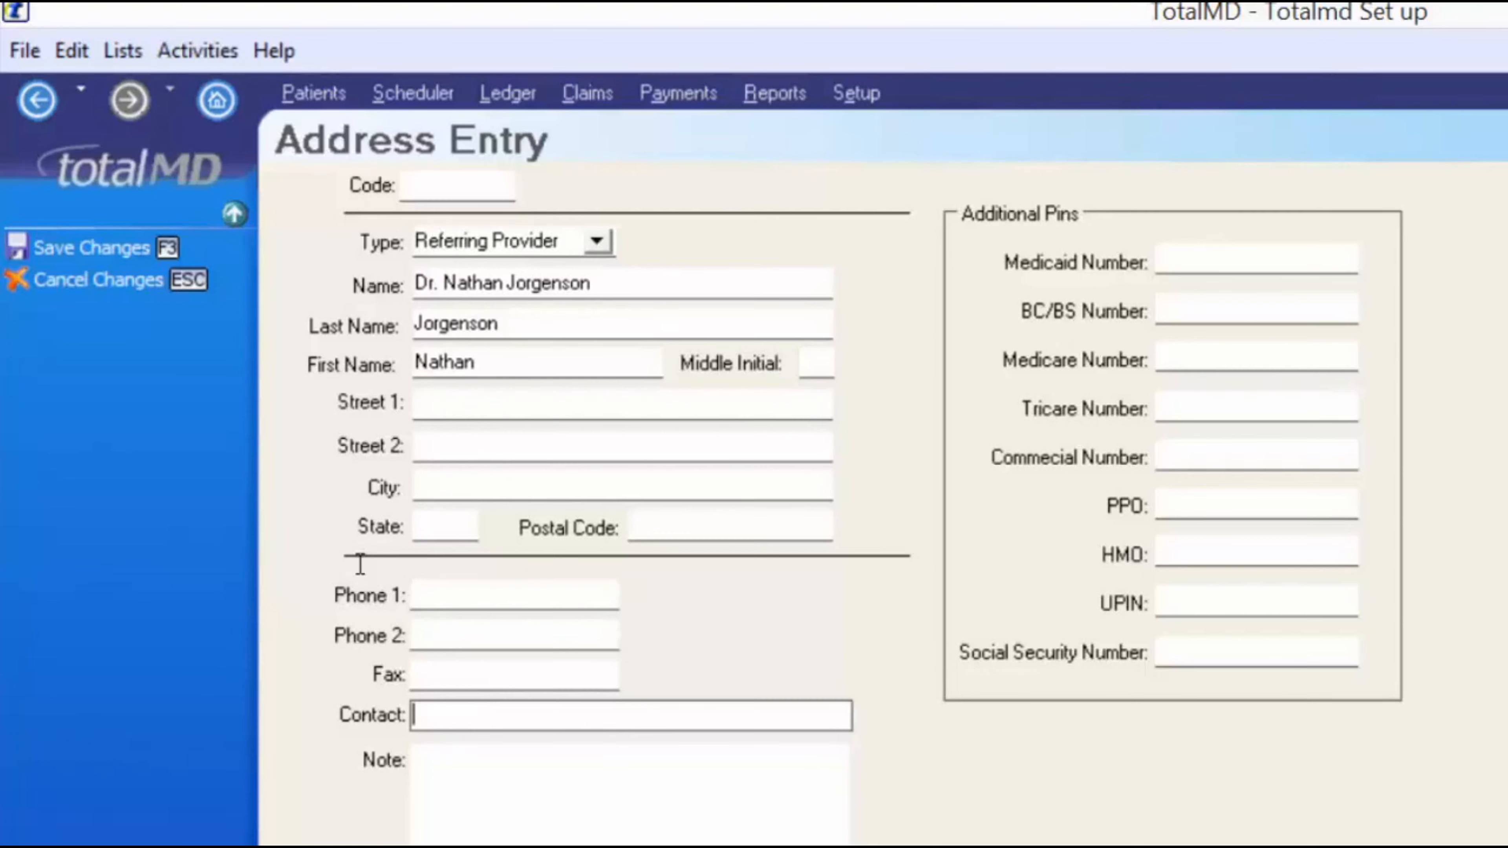
{"action": "left_click", "coordinate": [470, 798]}
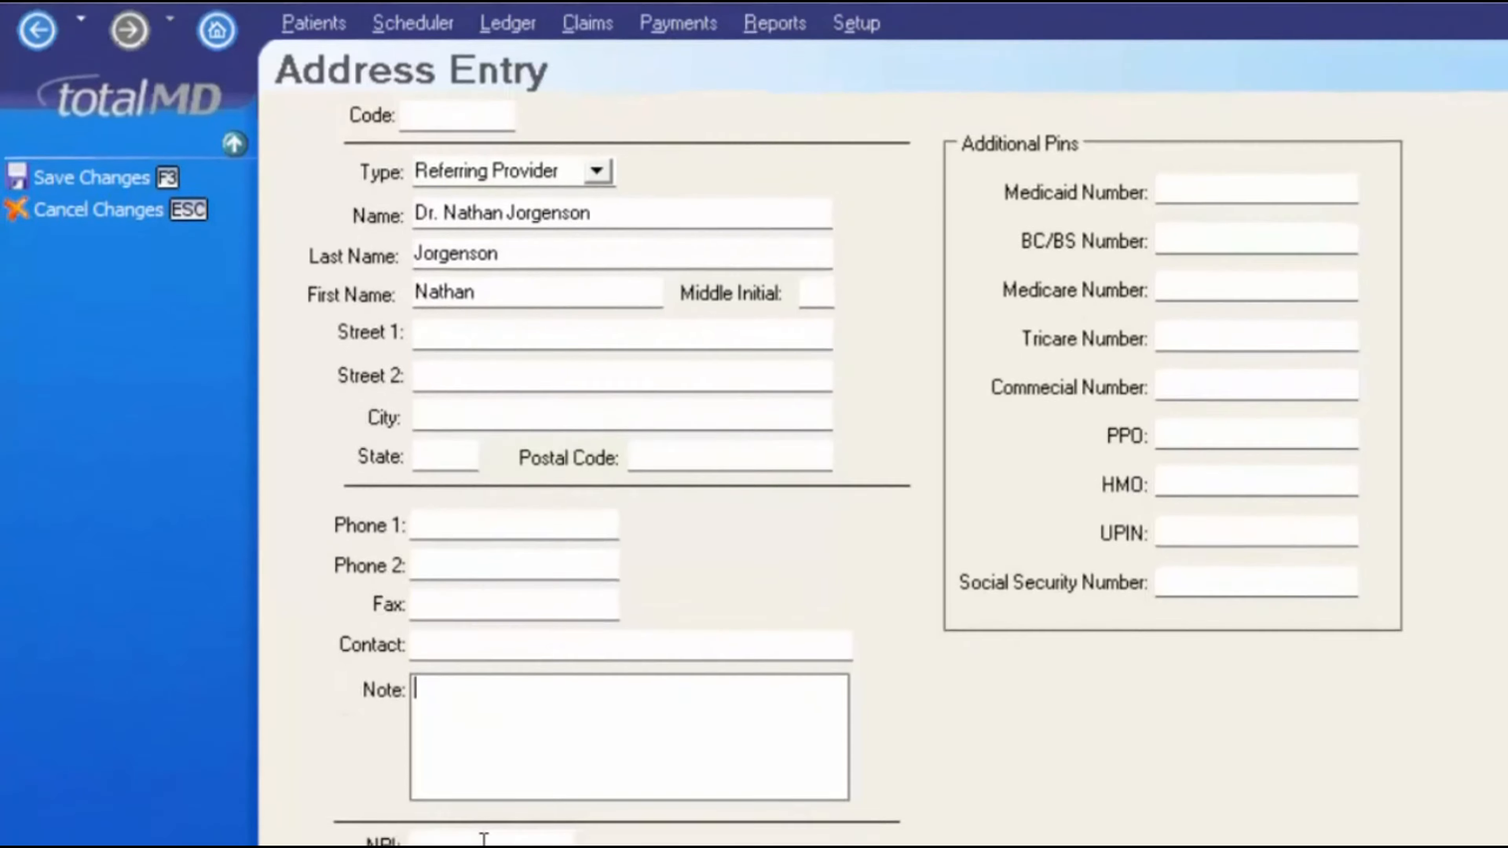
{"action": "left_click", "coordinate": [484, 837]}
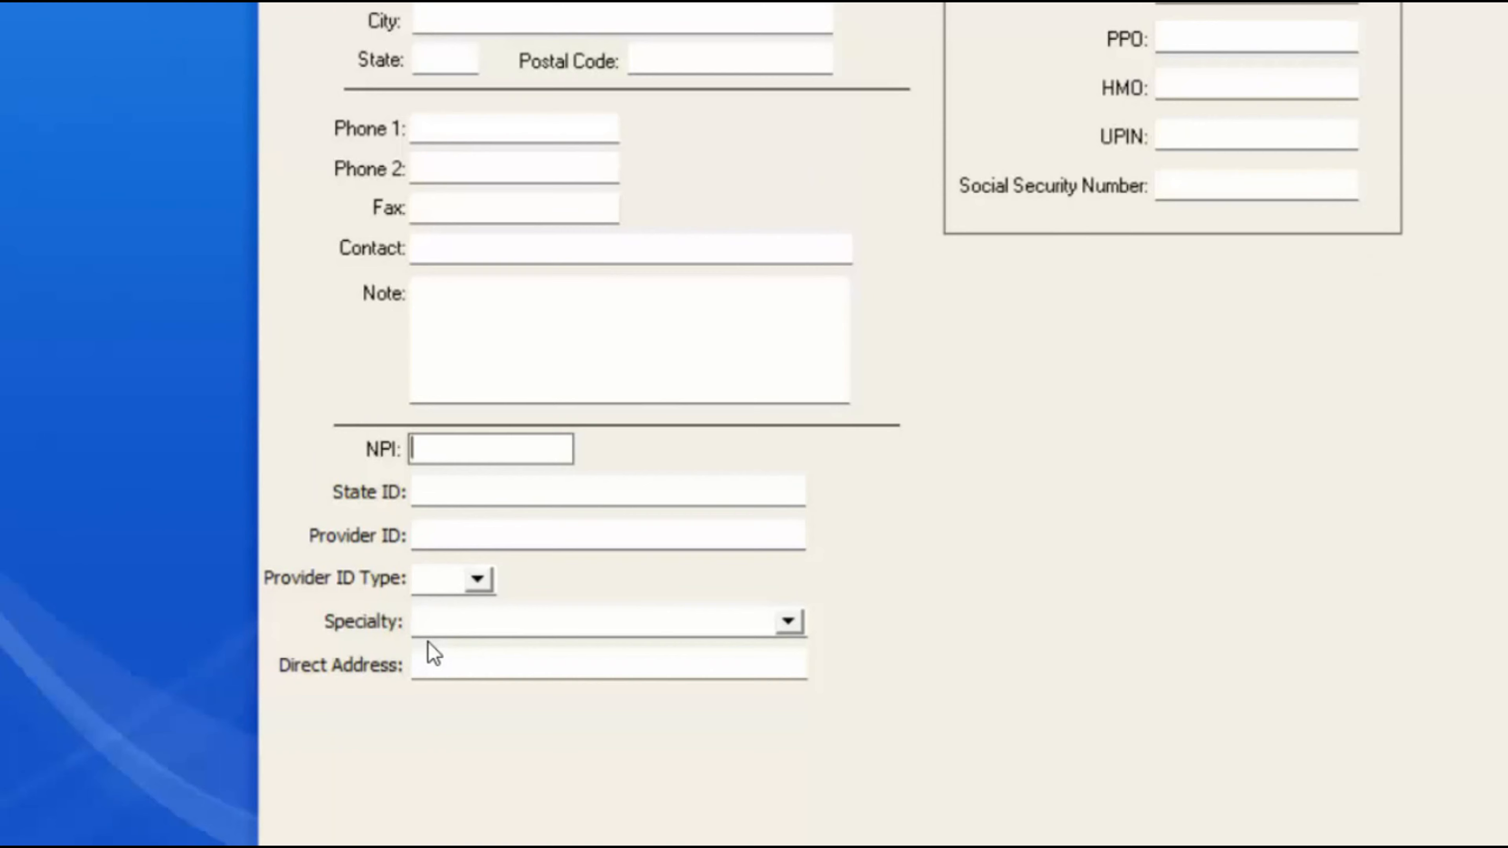
{"action": "left_click", "coordinate": [788, 621]}
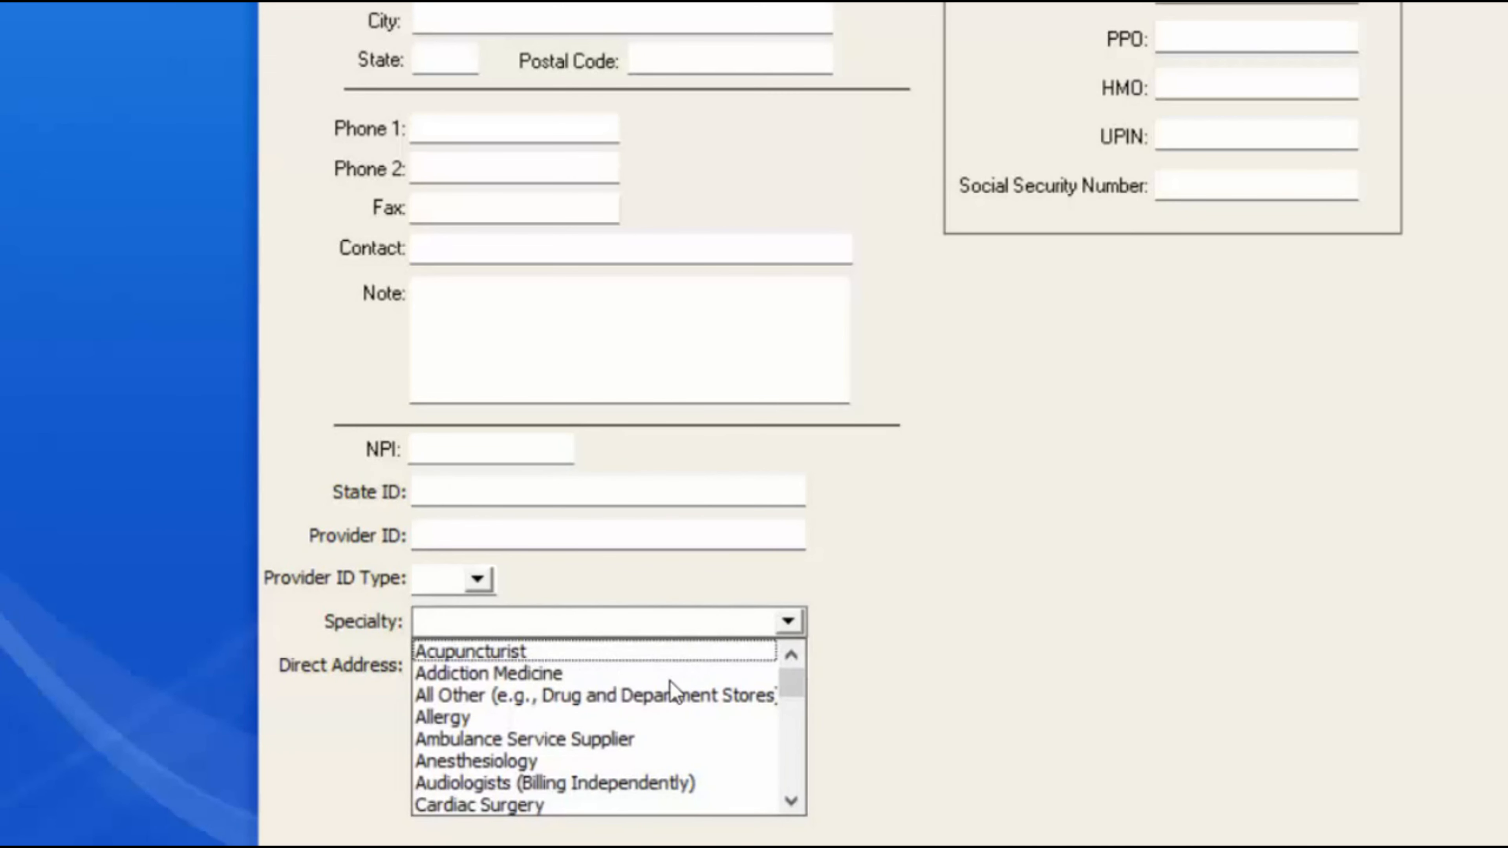
{"action": "left_click", "coordinate": [460, 717]}
{"action": "left_click", "coordinate": [505, 664]}
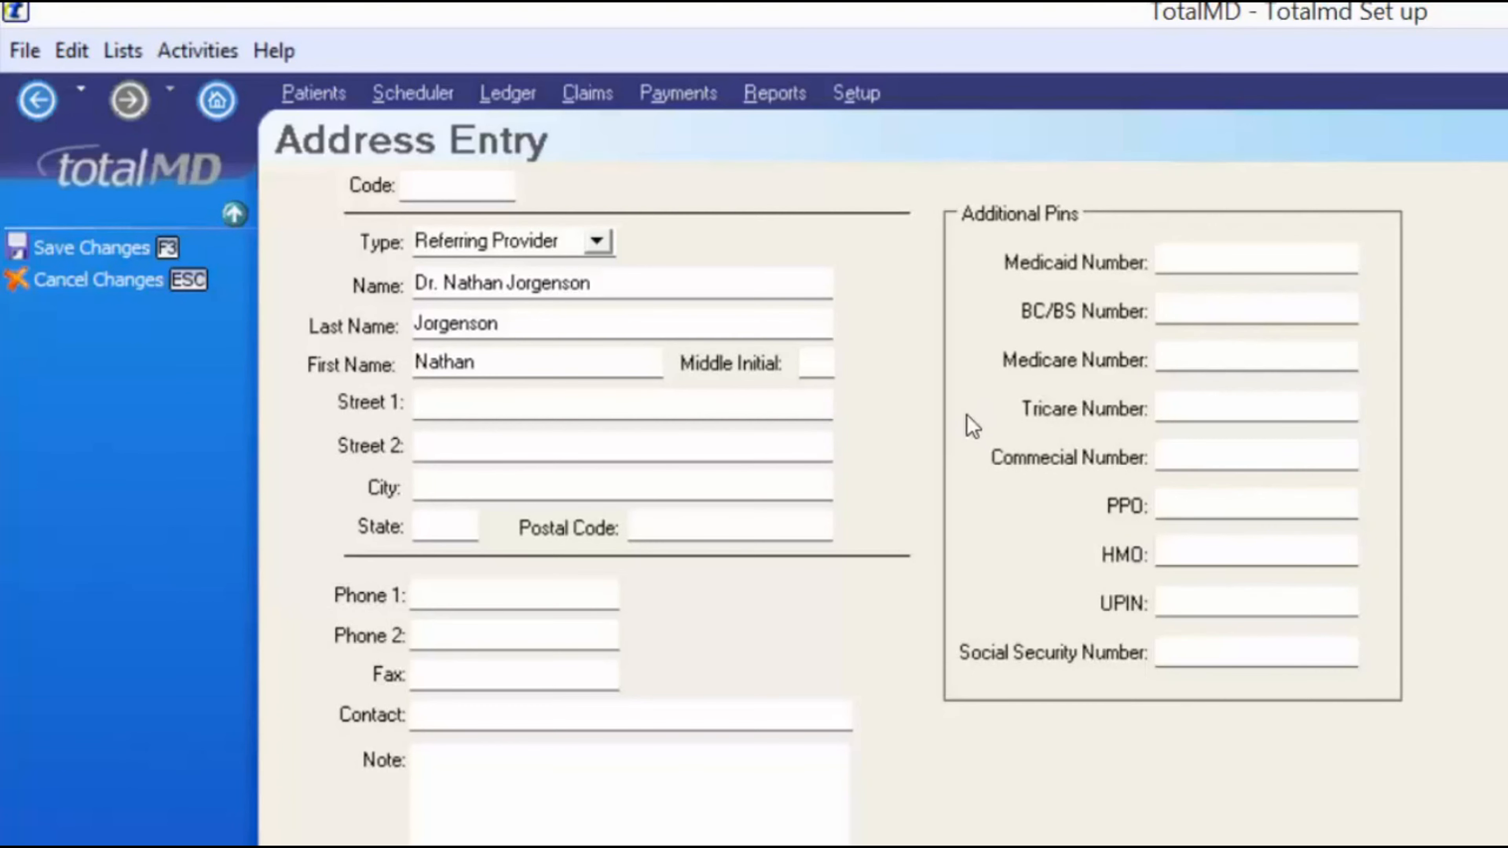
{"action": "left_click", "coordinate": [36, 246]}
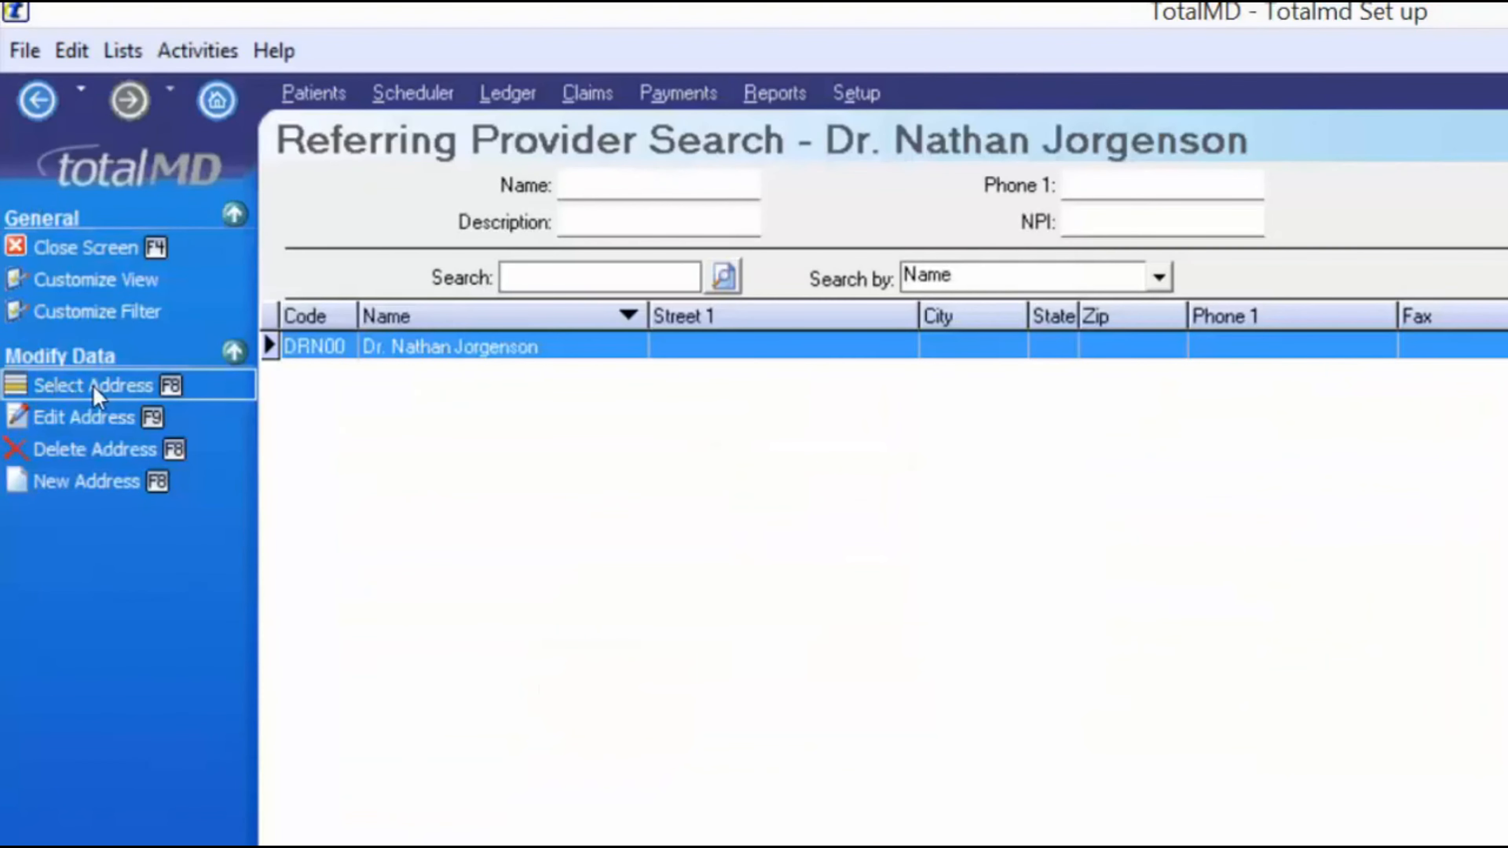
{"action": "left_click", "coordinate": [94, 384]}
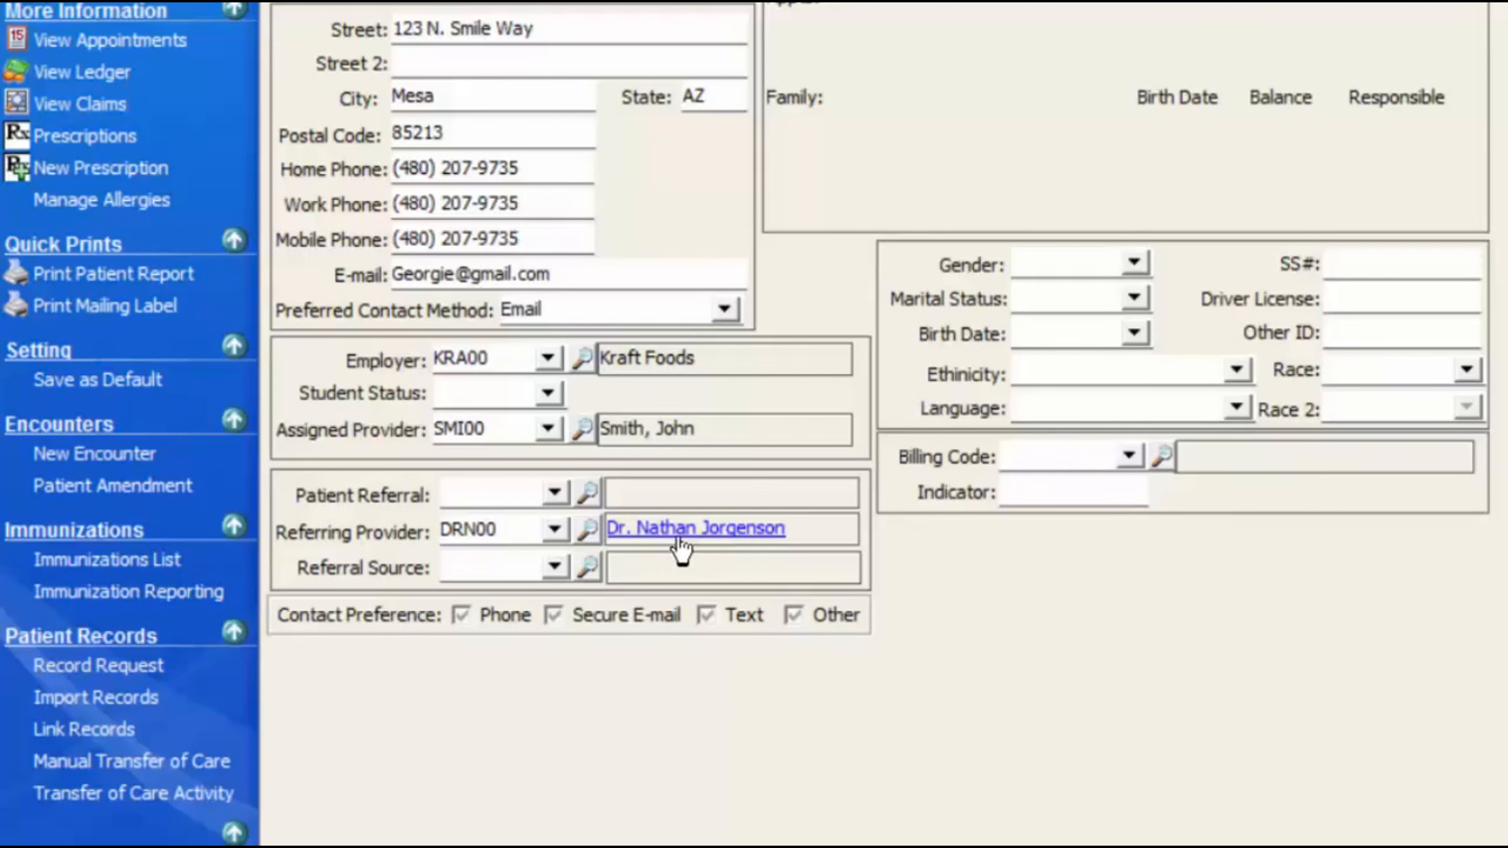
{"action": "left_click", "coordinate": [554, 568]}
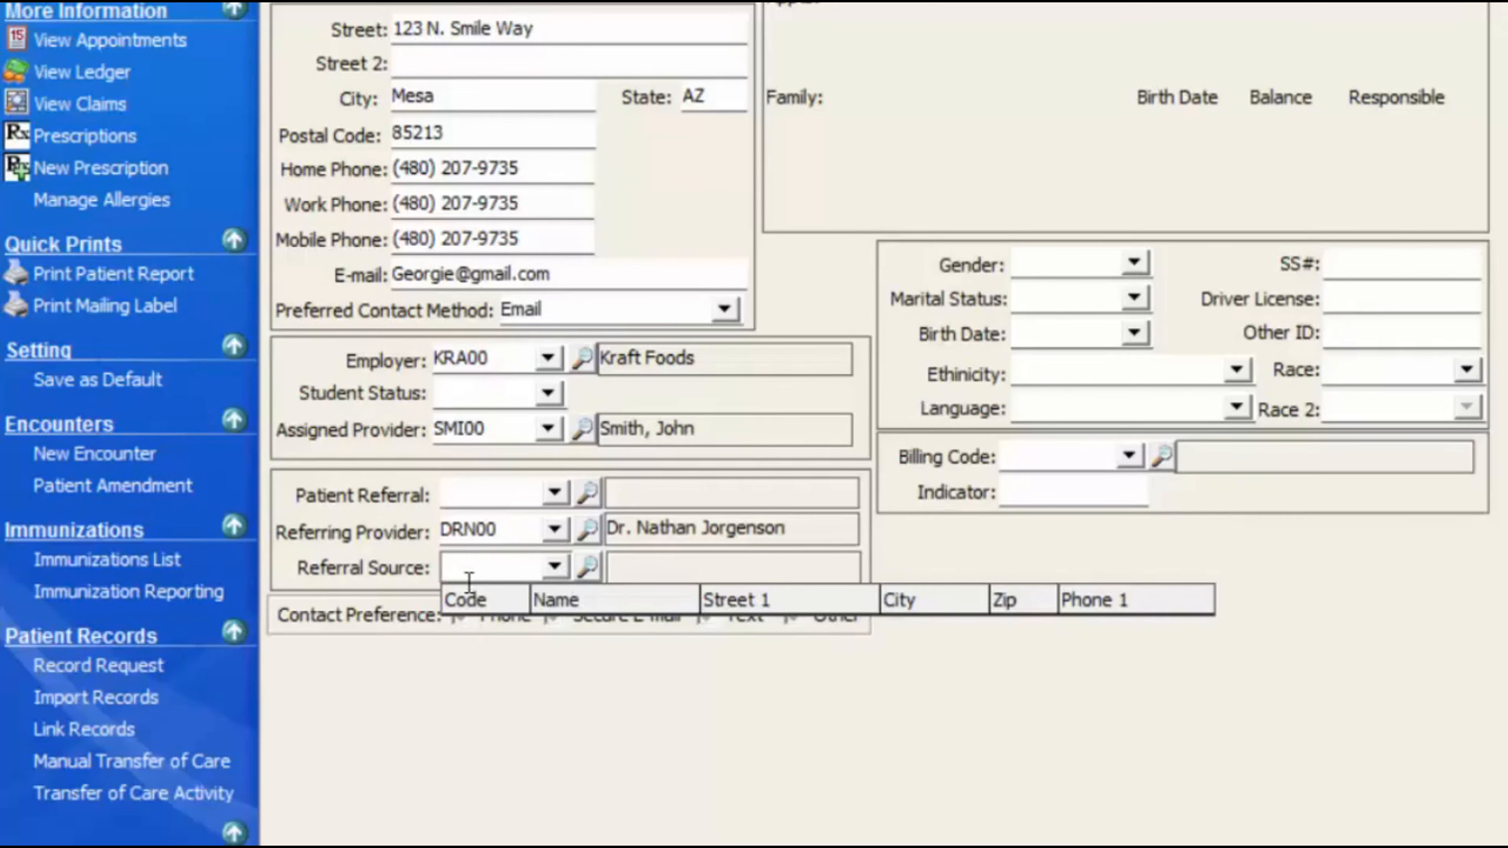
- Create Referral-type source 'Billboard On Broadway Ave' (BIL00) and assign it as the patient's referral source
{"action": "left_click", "coordinate": [589, 569]}
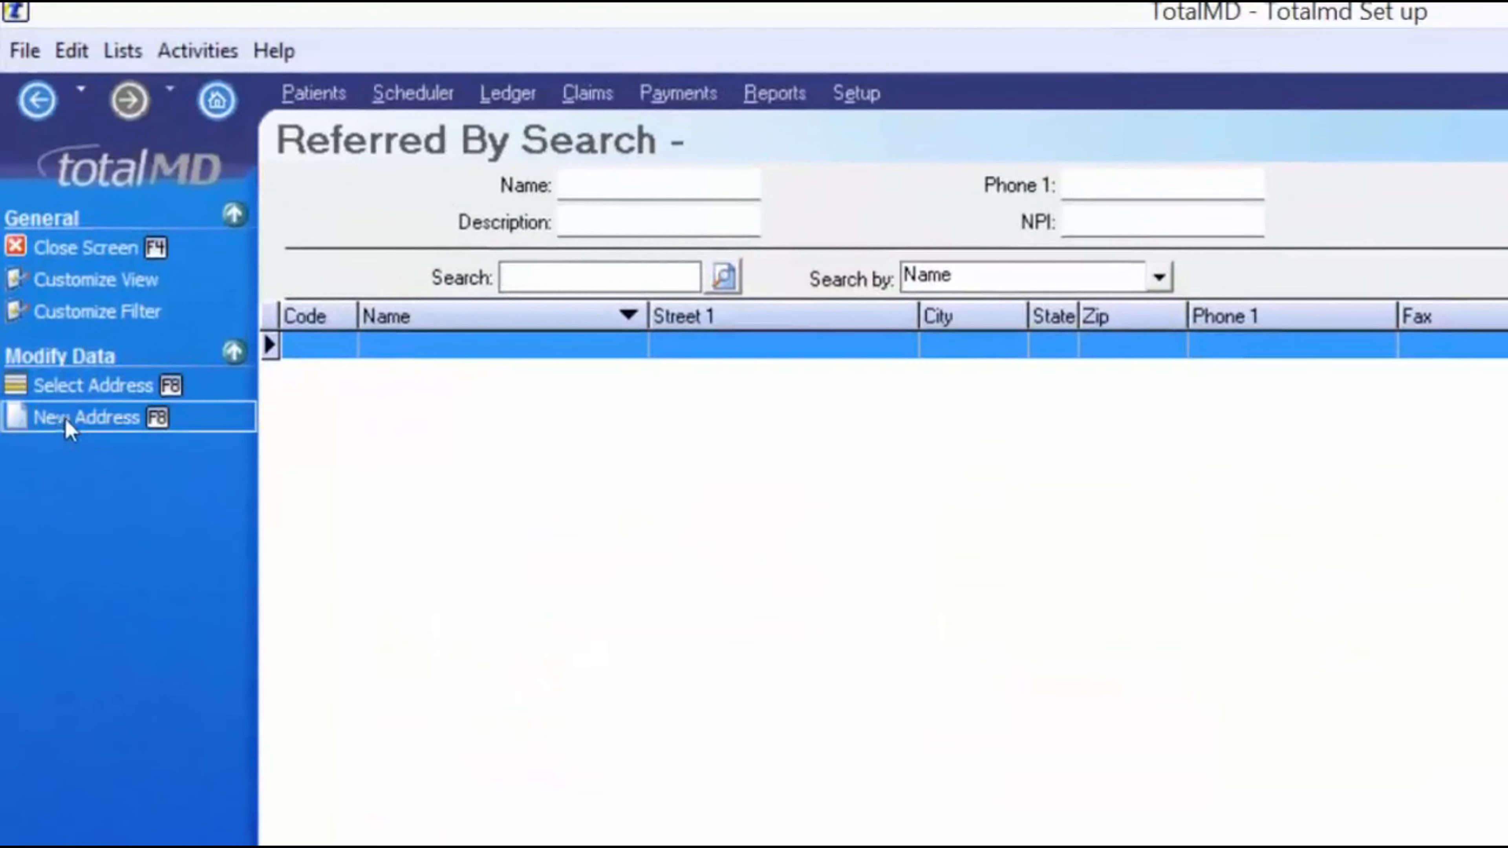
{"action": "left_click", "coordinate": [70, 420]}
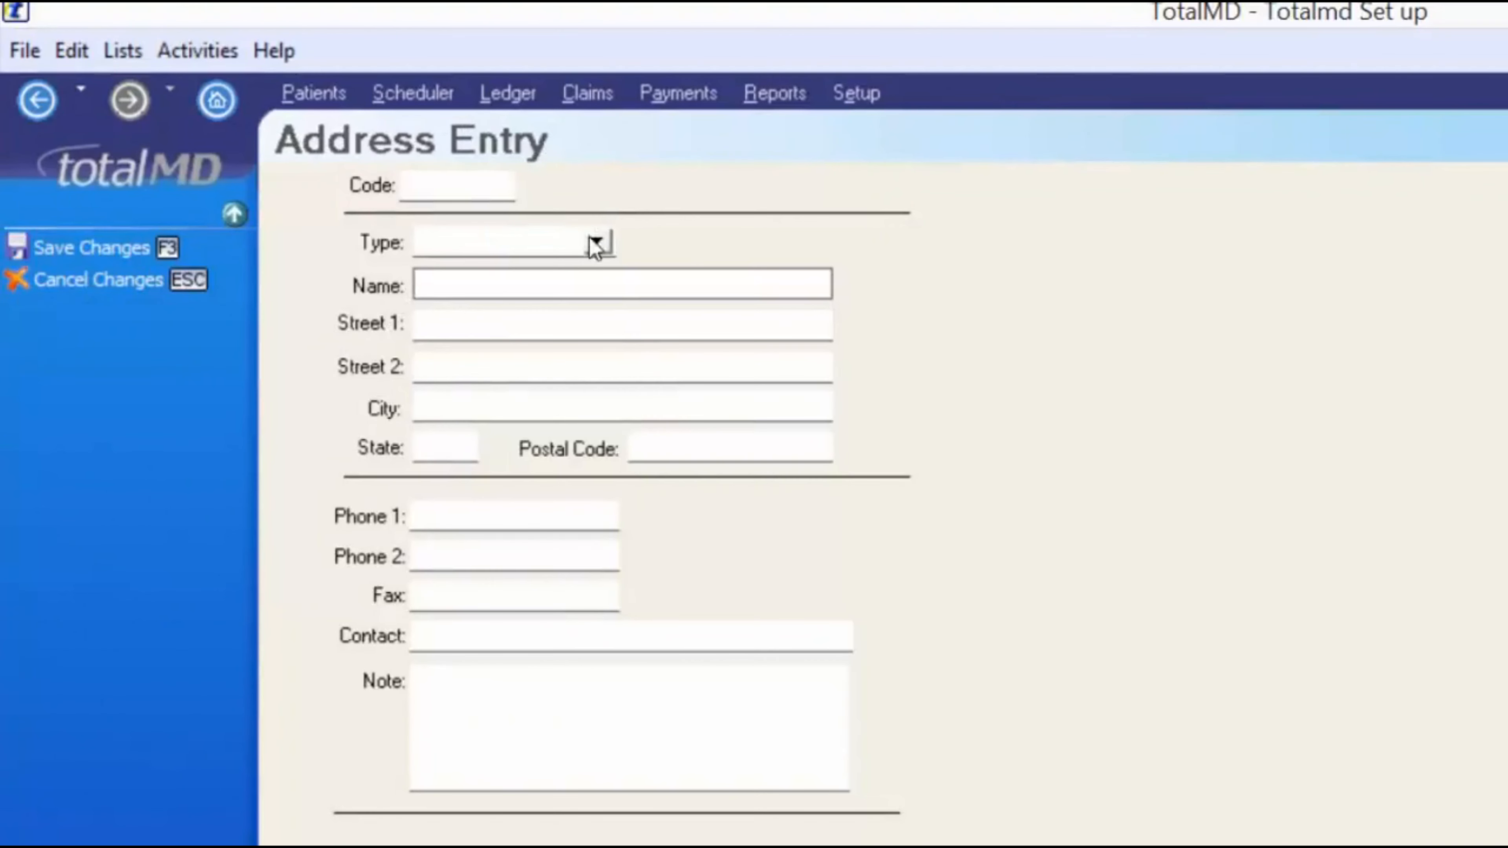
{"action": "left_click", "coordinate": [595, 241]}
{"action": "left_click", "coordinate": [476, 296]}
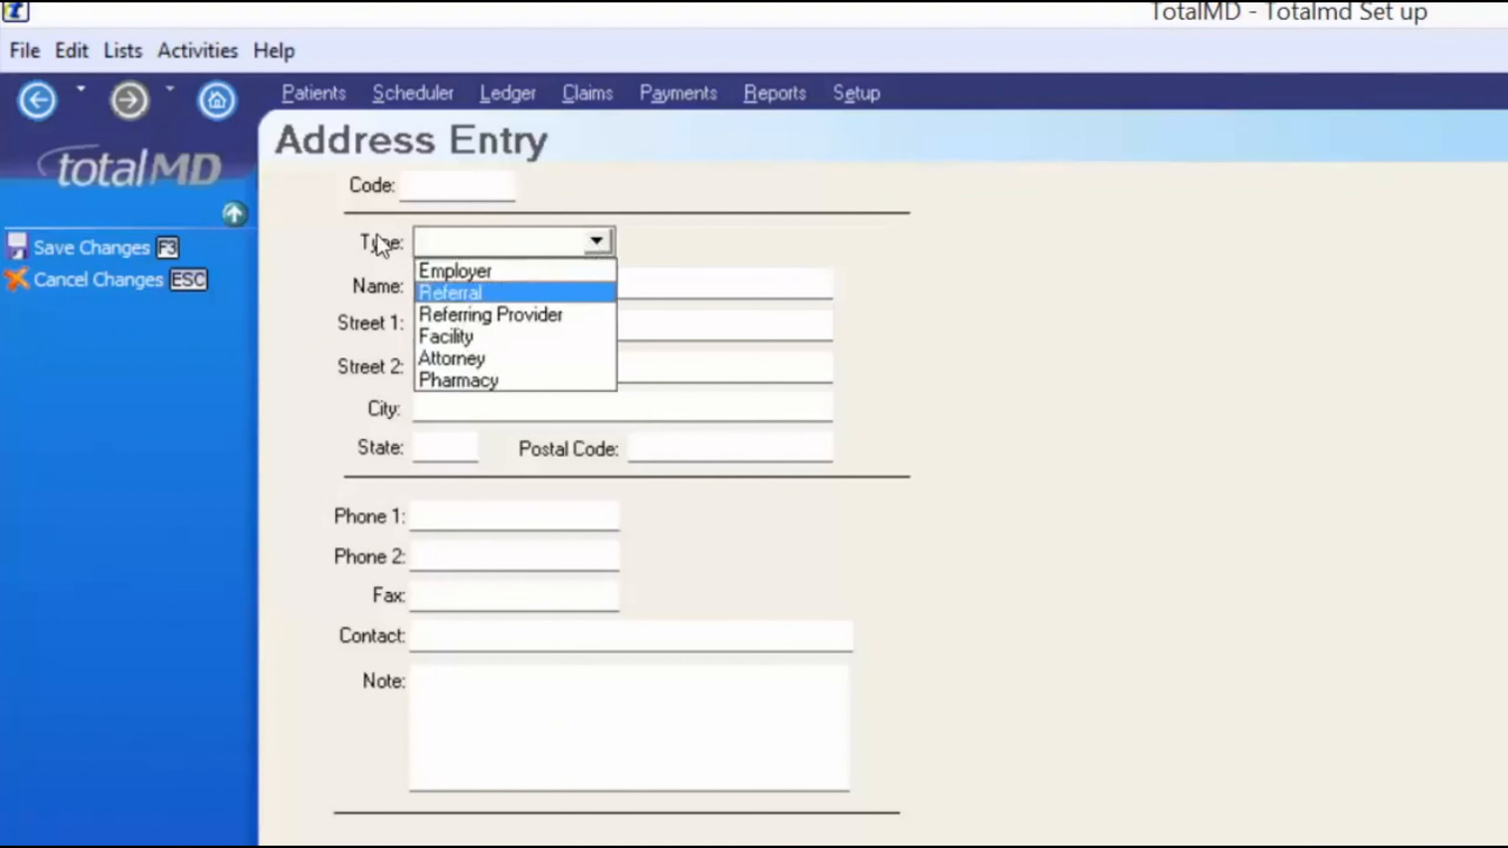
{"action": "type", "text": "Billbo"}
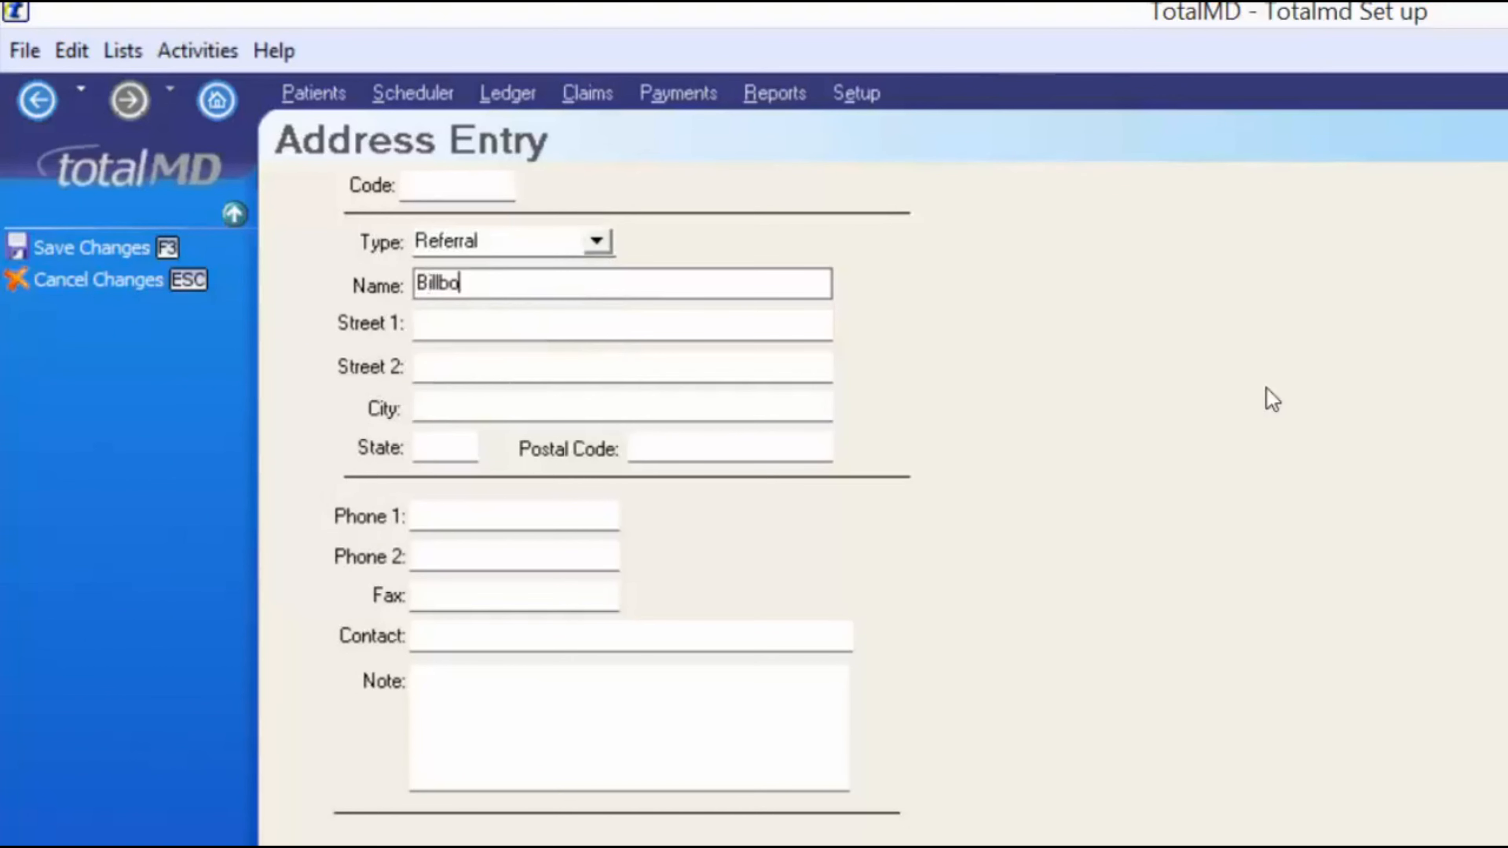
{"action": "type", "text": "ard On Broadway Ave"}
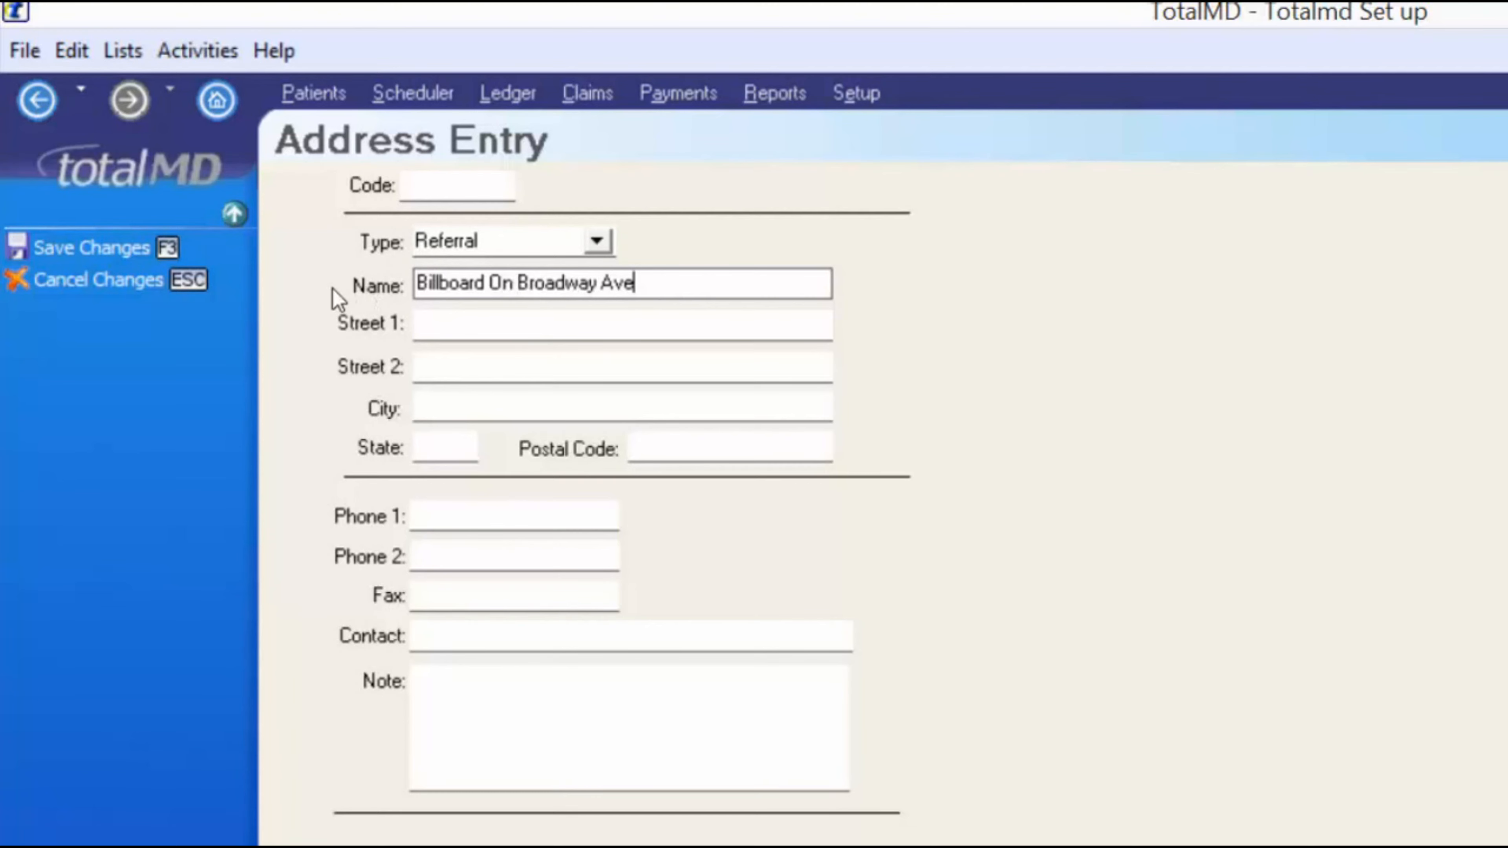
{"action": "left_click", "coordinate": [98, 249]}
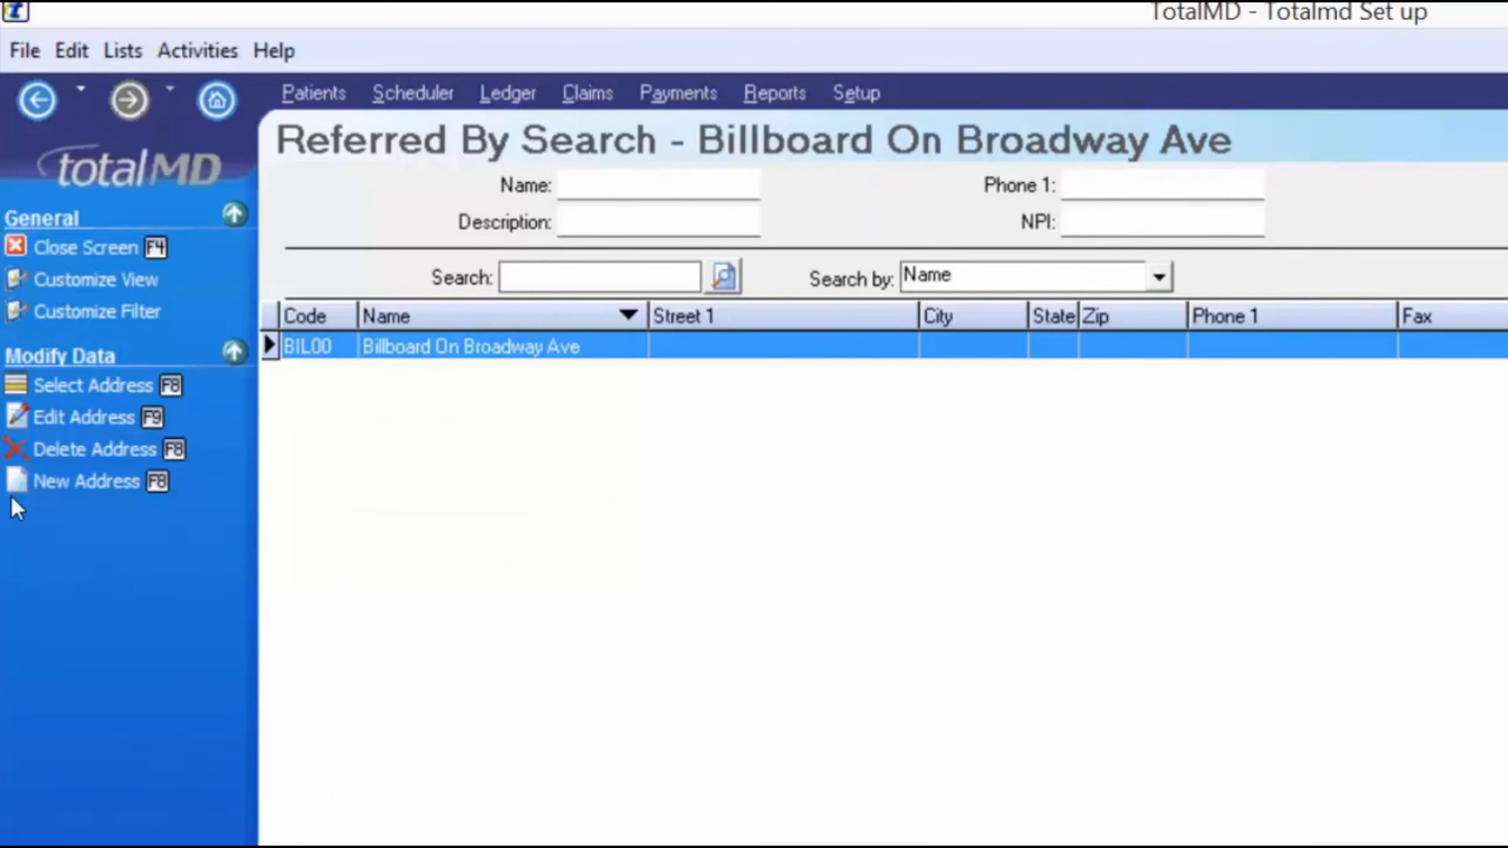
{"action": "left_click", "coordinate": [71, 385]}
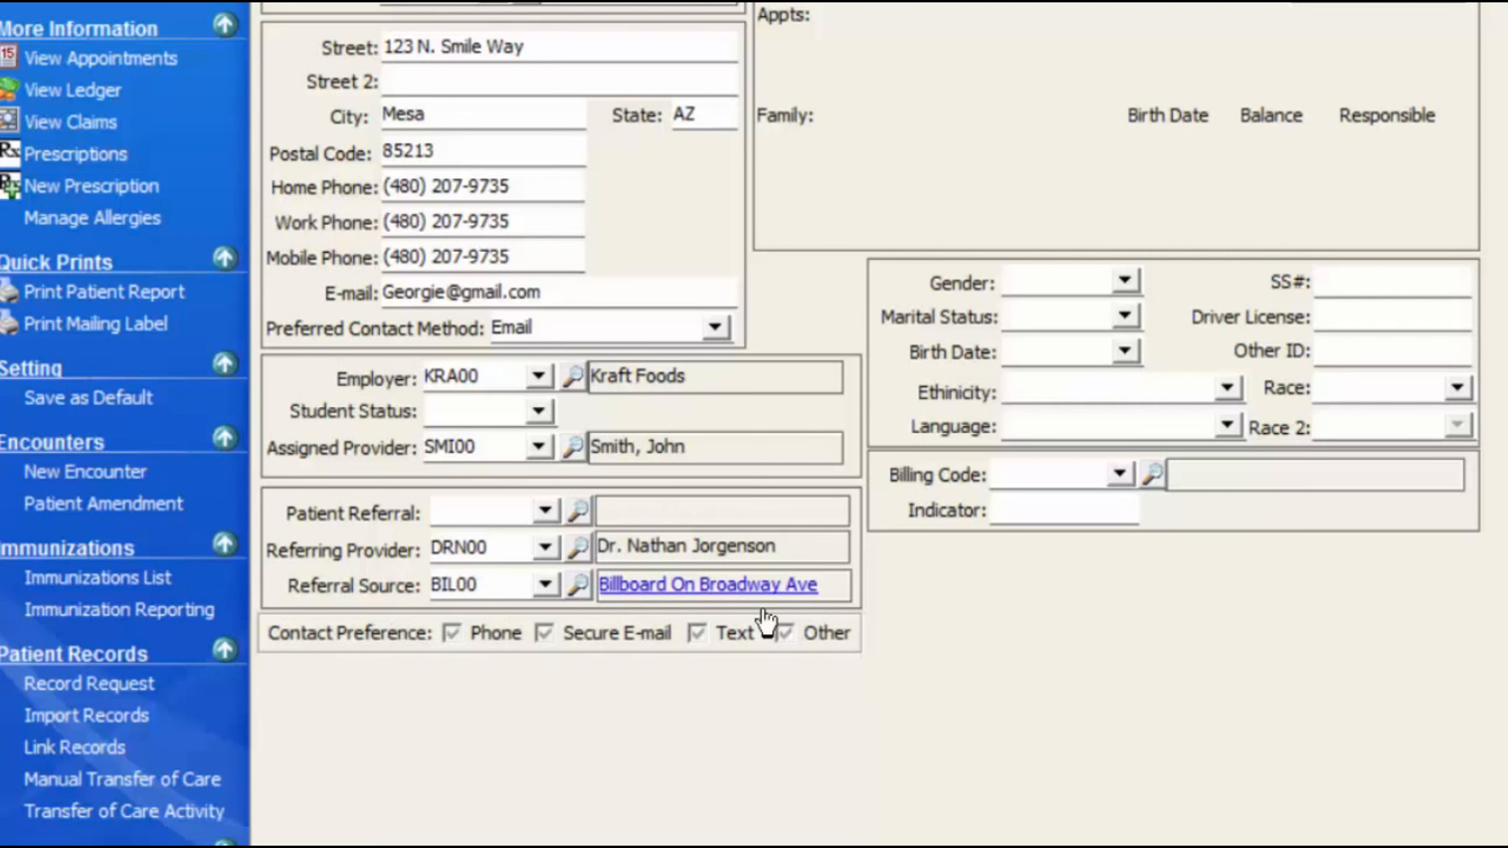
- Tick Secure E-mail and note 'Typically prefers a Wed. appt at 4' and 'Do not call home # before 8am'
{"action": "left_click", "coordinate": [554, 637]}
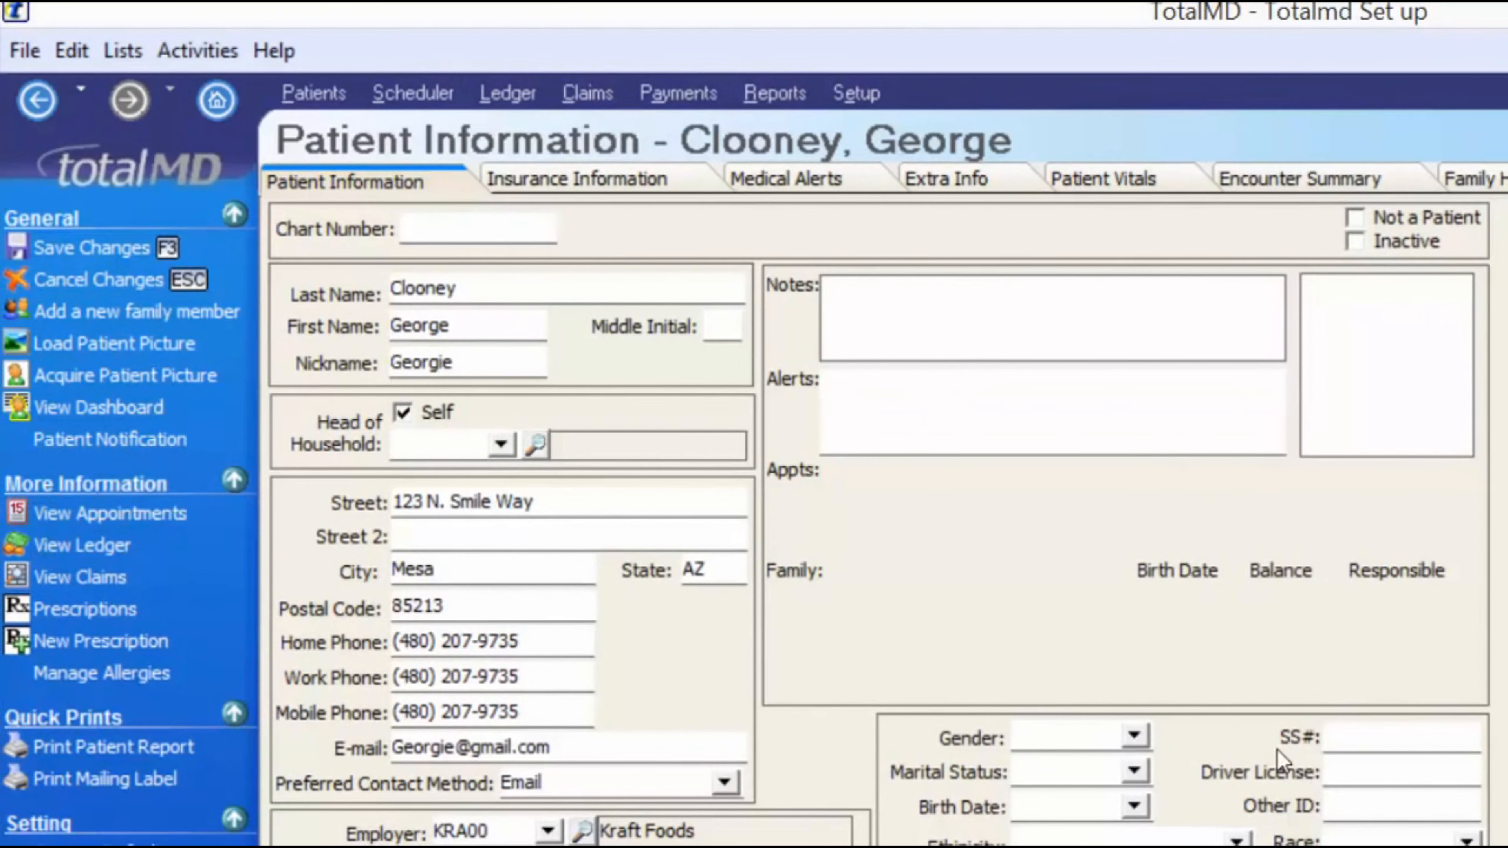
{"action": "left_click", "coordinate": [845, 303]}
{"action": "type", "text": "Typically r"}
{"action": "type", "text": "refers a Wed"}
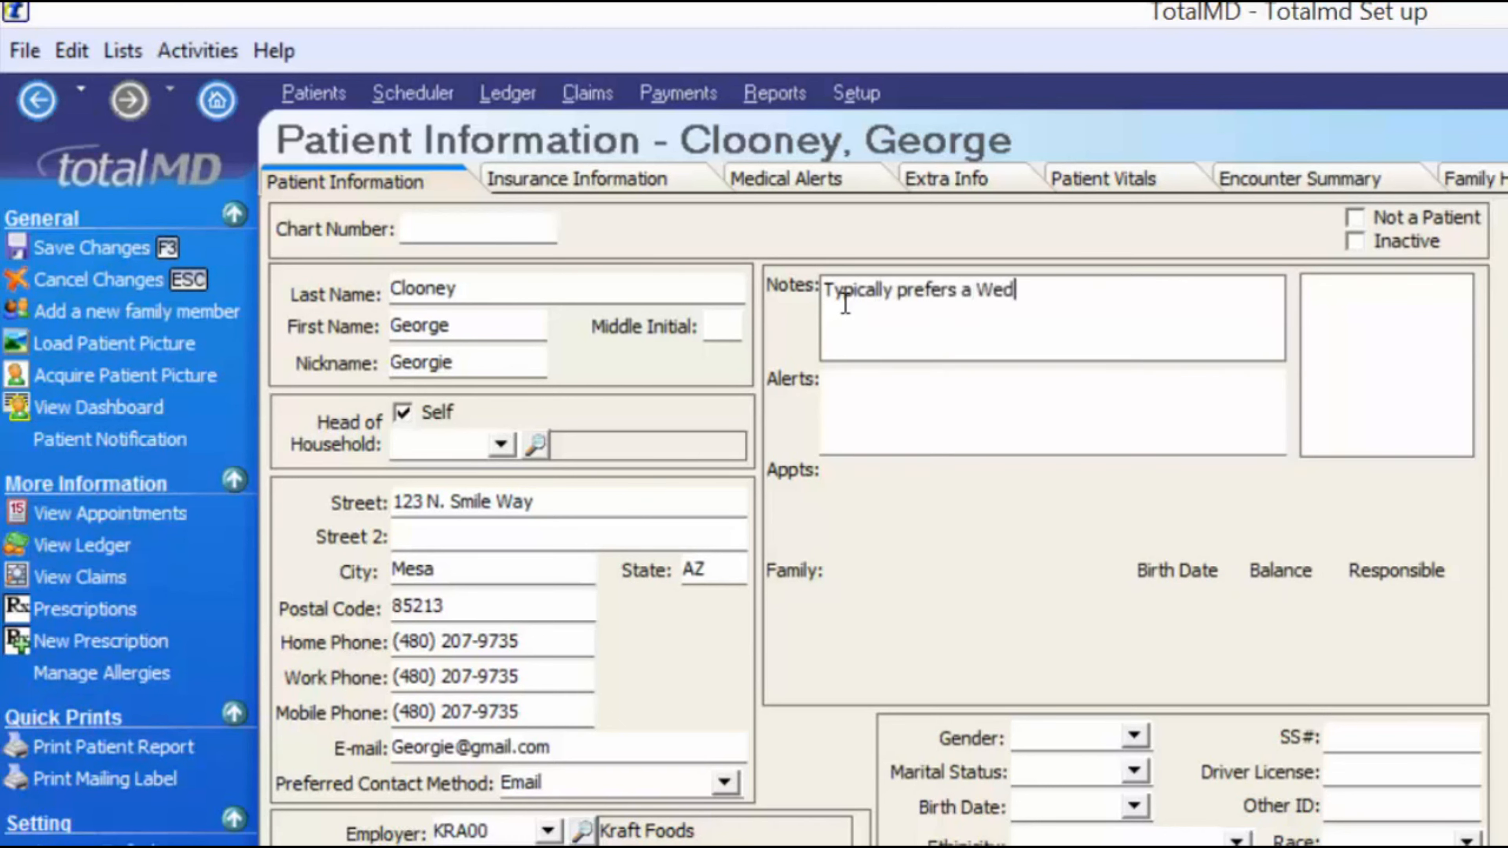
{"action": "type", "text": ". appt at 4"}
{"action": "key", "text": "Return"}
{"action": "type", "text": "Do not call him"}
{"action": "key", "text": "BackSpace"}
{"action": "key", "text": "BackSpace"}
{"action": "type", "text": "ome # before 8a,"}
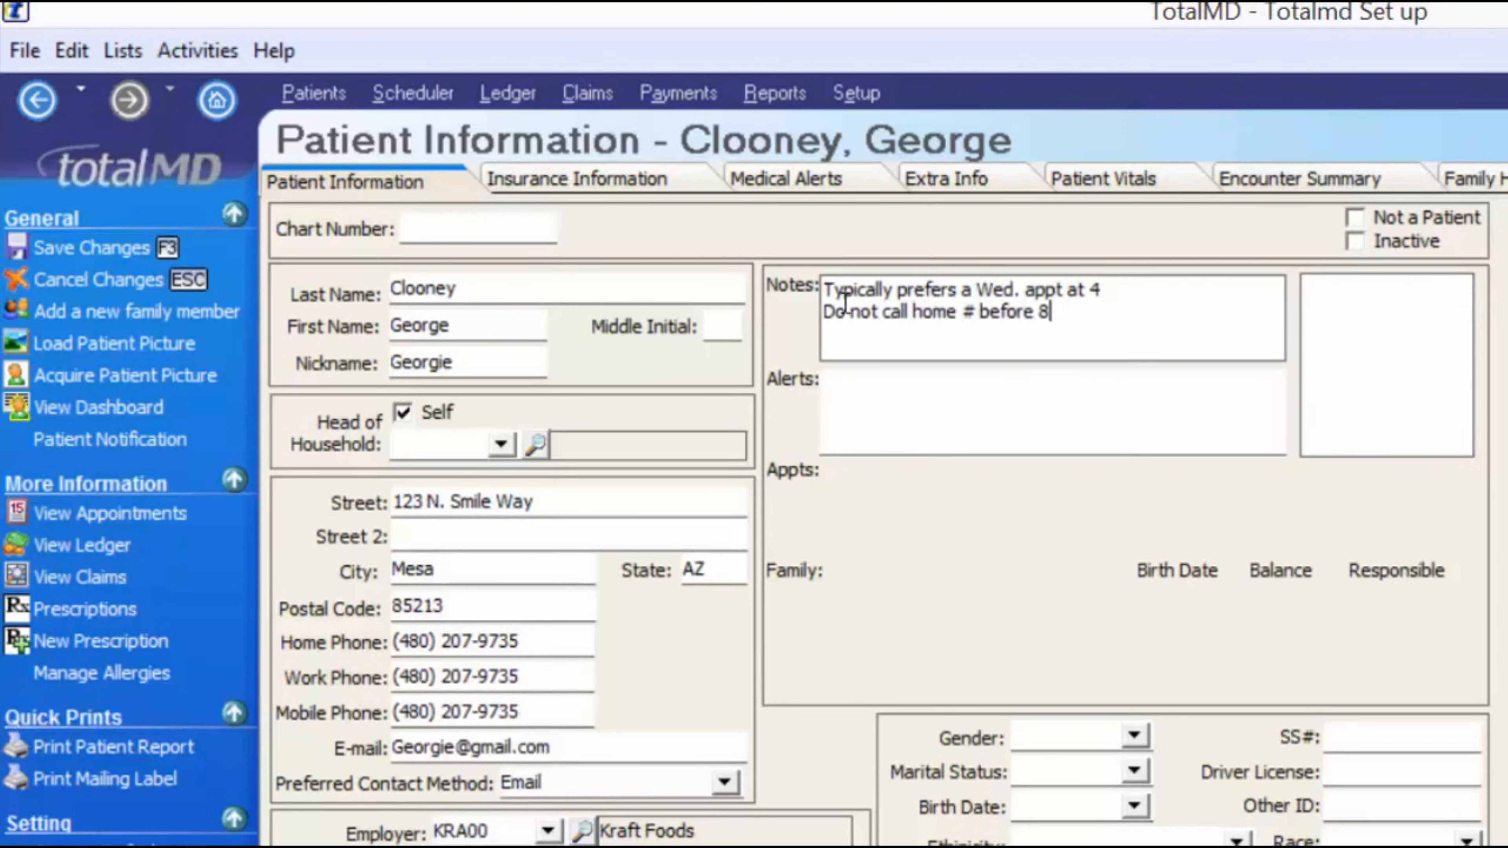
{"action": "type", "text": "m"}
{"action": "key", "text": "Tab"}
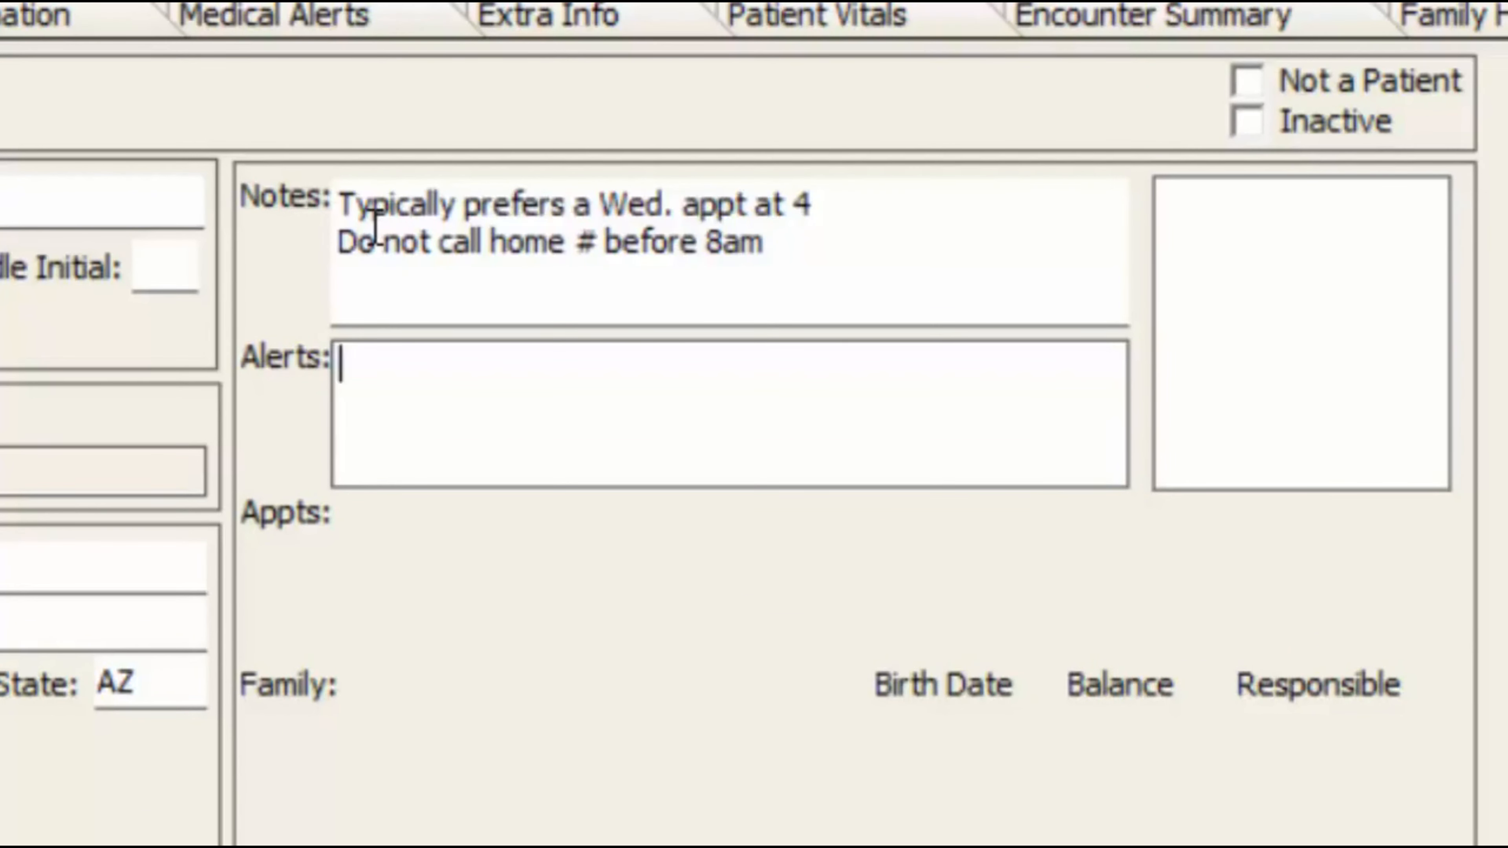
- Add the alert 'Patient comes in a wheel chair' formatted red at size 10
{"action": "type", "text": "Patient comes in"}
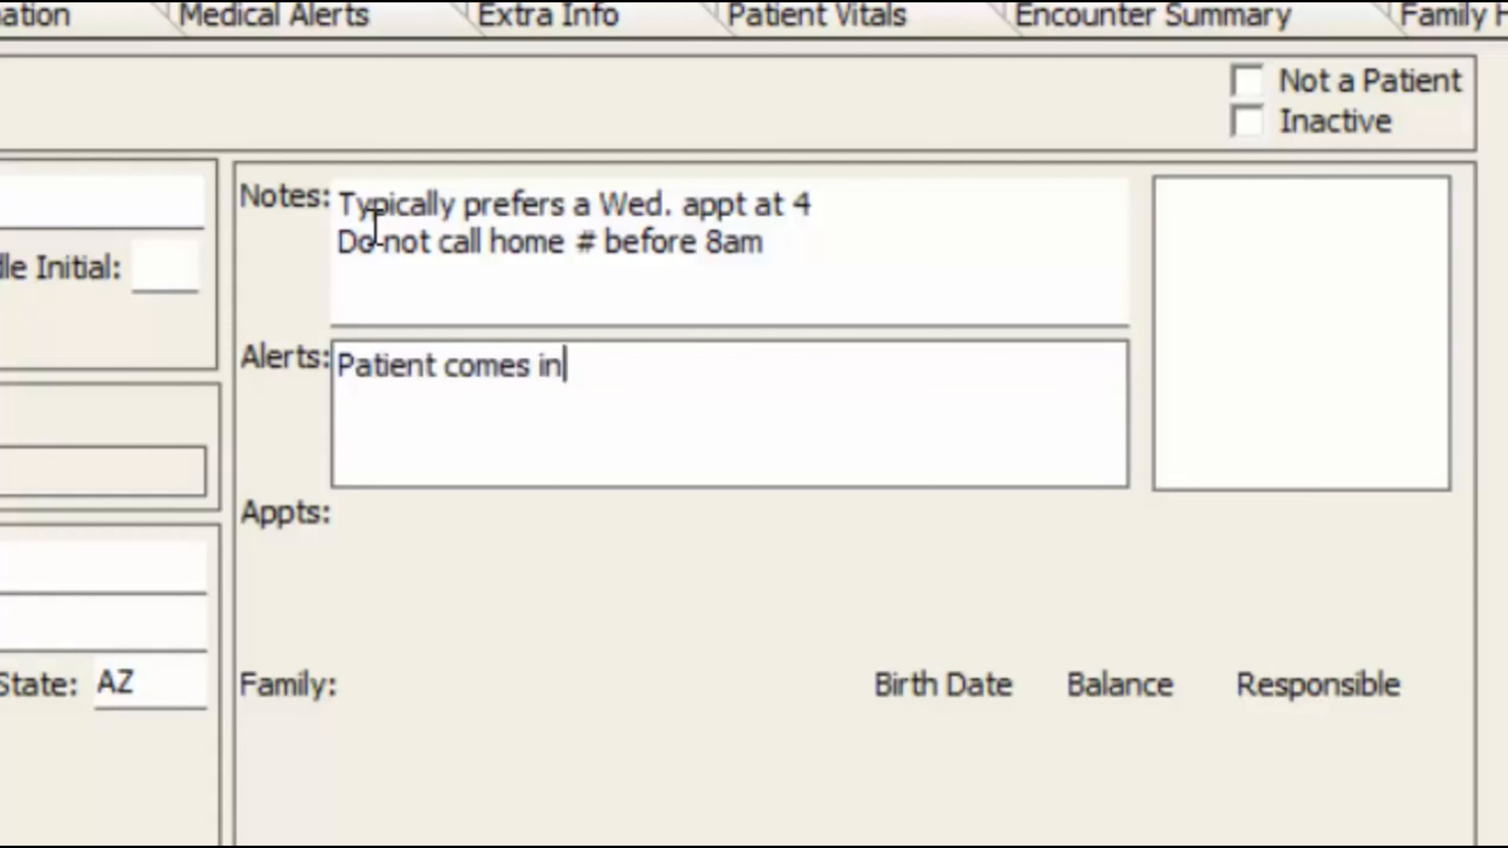
{"action": "type", "text": " a wheel chair"}
{"action": "key", "text": "Return"}
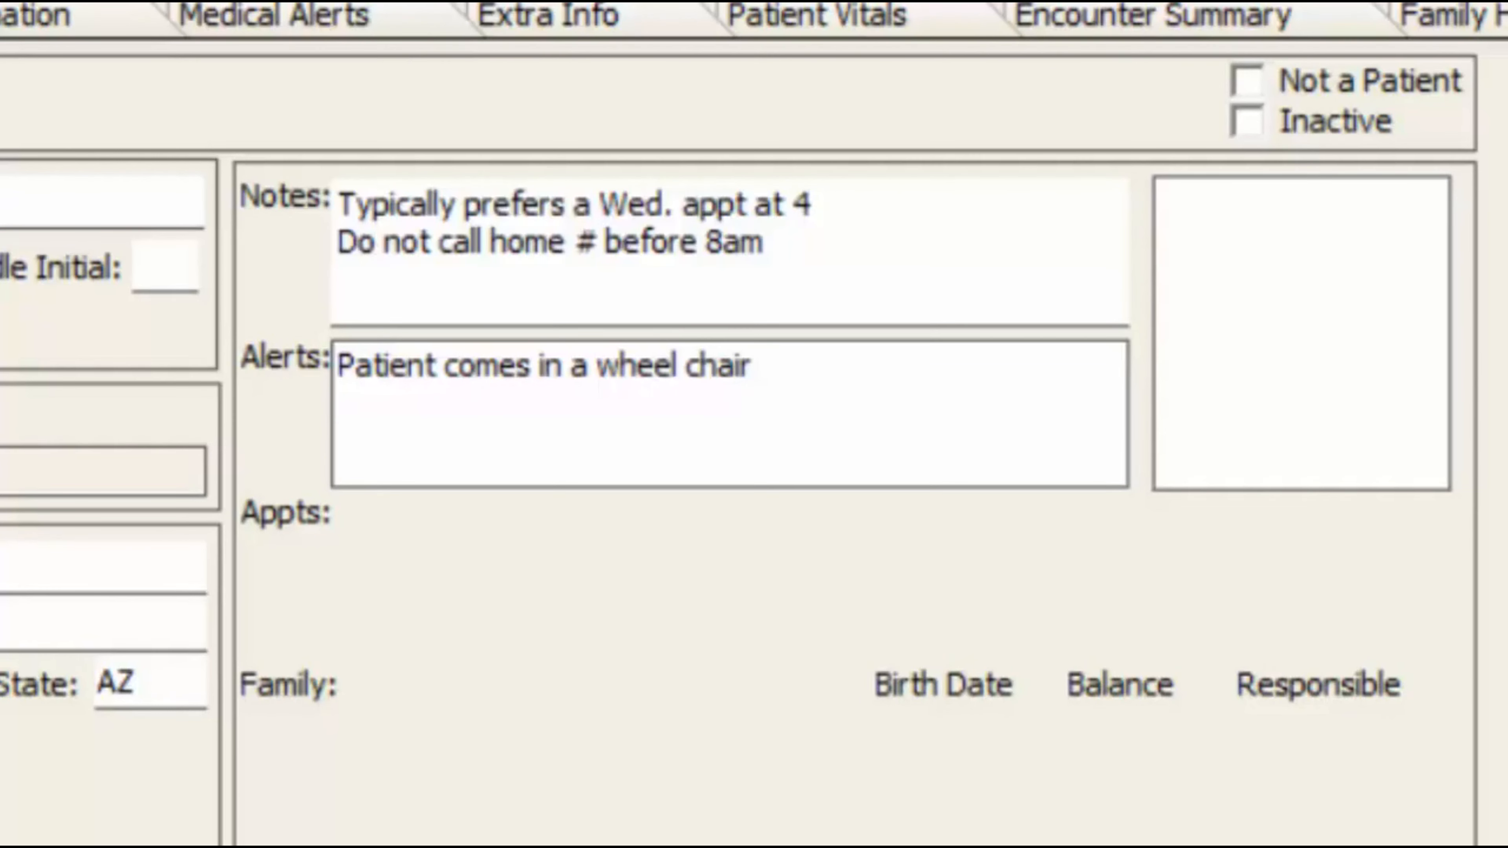
{"action": "left_click", "coordinate": [774, 364]}
{"action": "left_click_drag", "start_coordinate": [754, 364], "coordinate": [209, 341]}
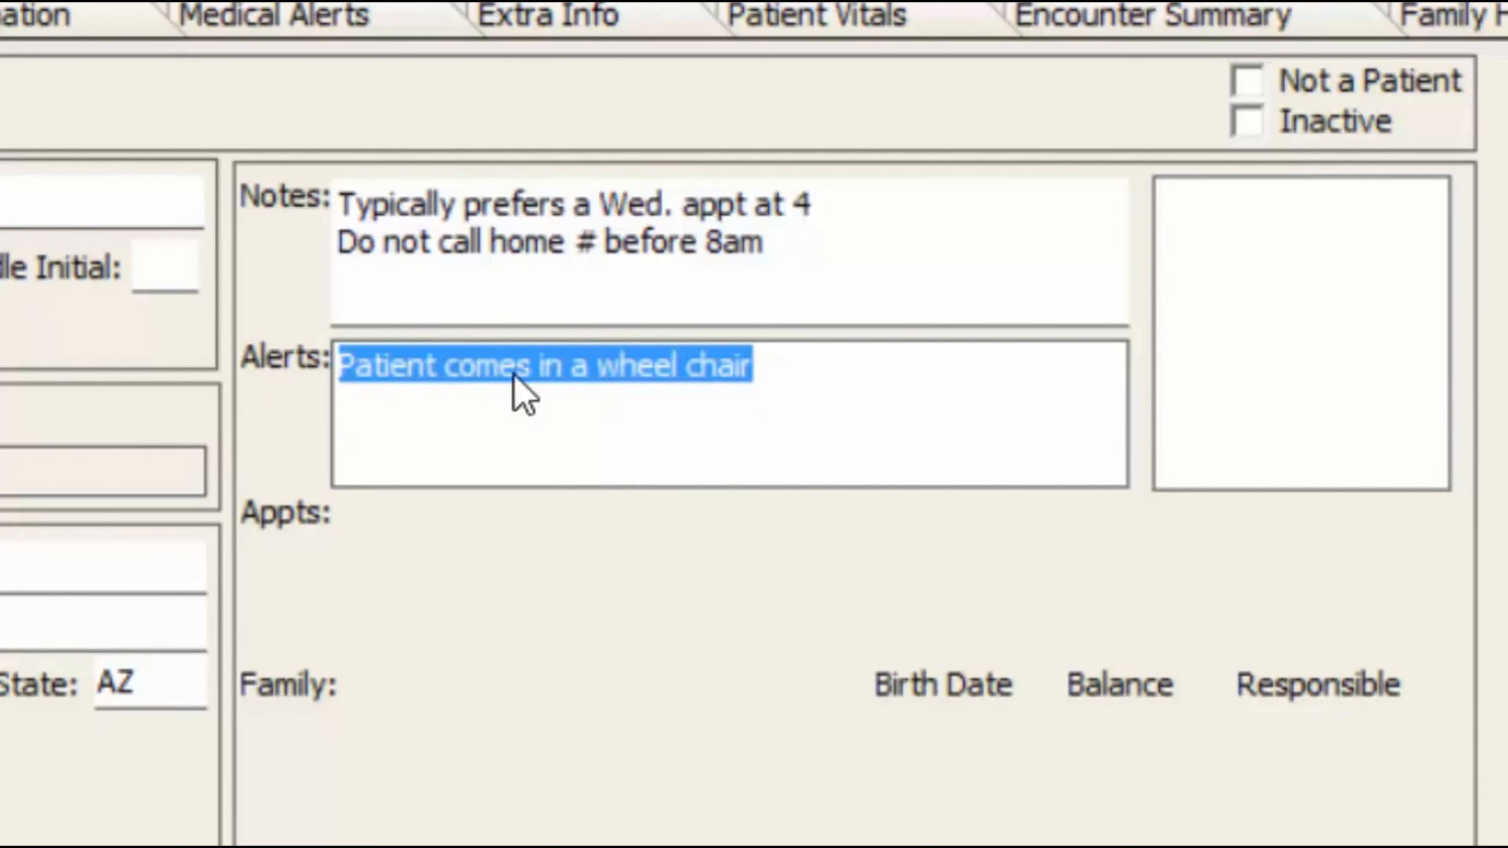
{"action": "right_click", "coordinate": [463, 367]}
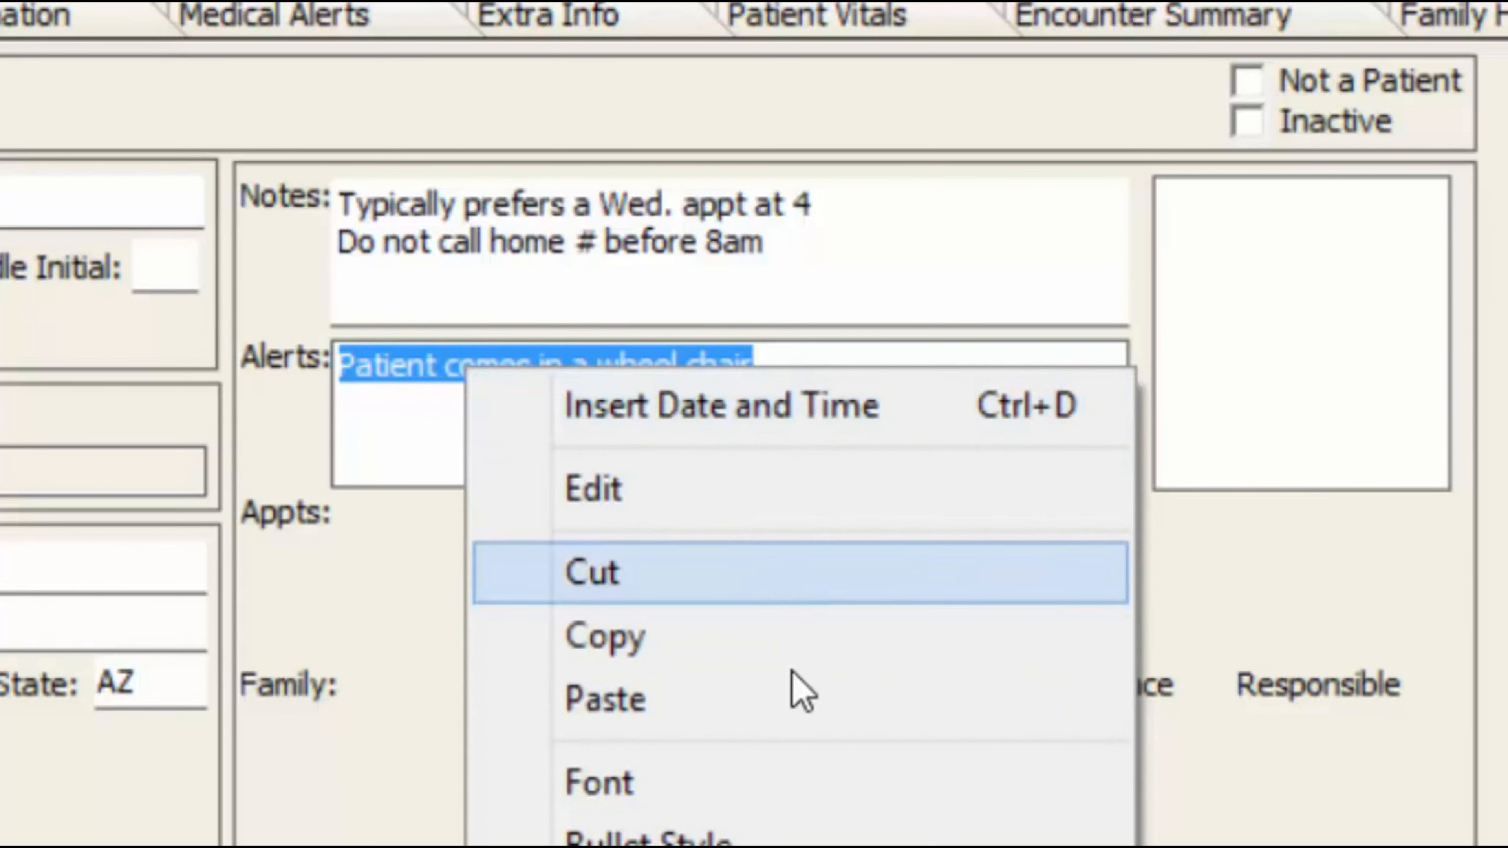
{"action": "key", "text": "Return"}
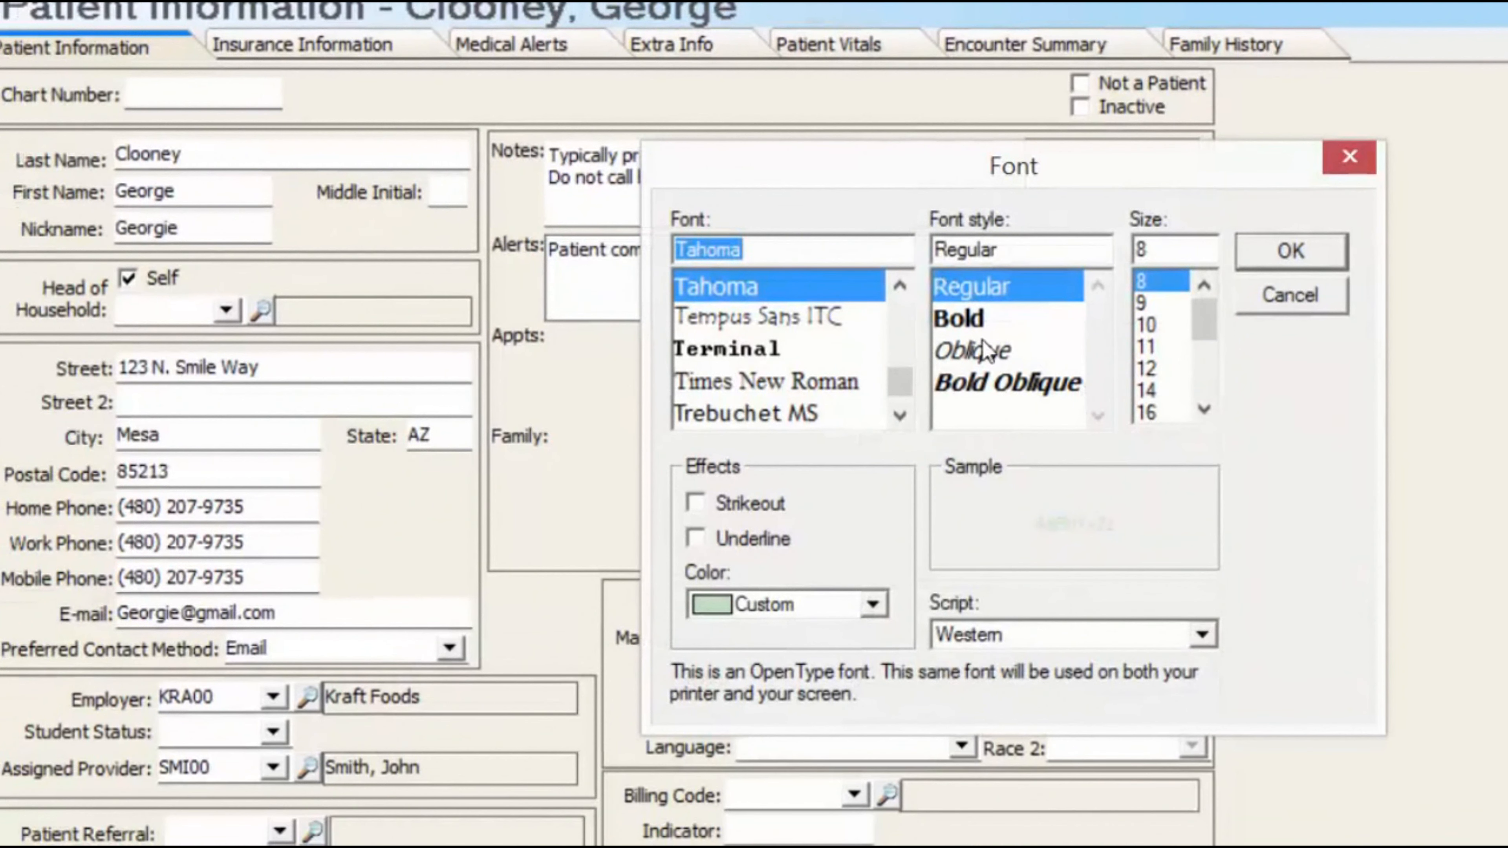
{"action": "left_click", "coordinate": [1146, 325]}
{"action": "left_click", "coordinate": [851, 604]}
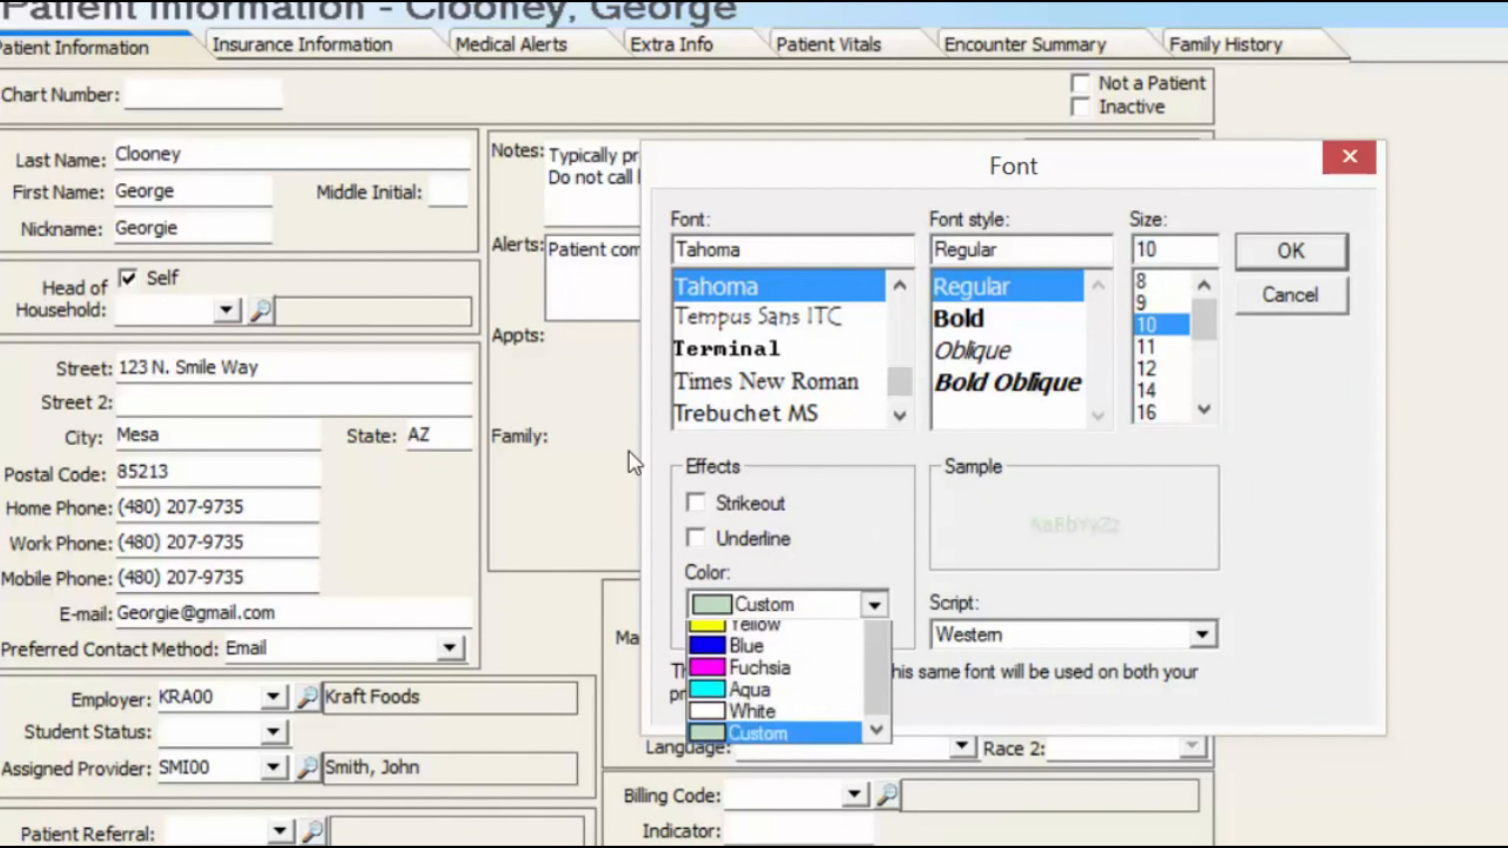
{"action": "left_click", "coordinate": [771, 678]}
{"action": "left_click", "coordinate": [1291, 251]}
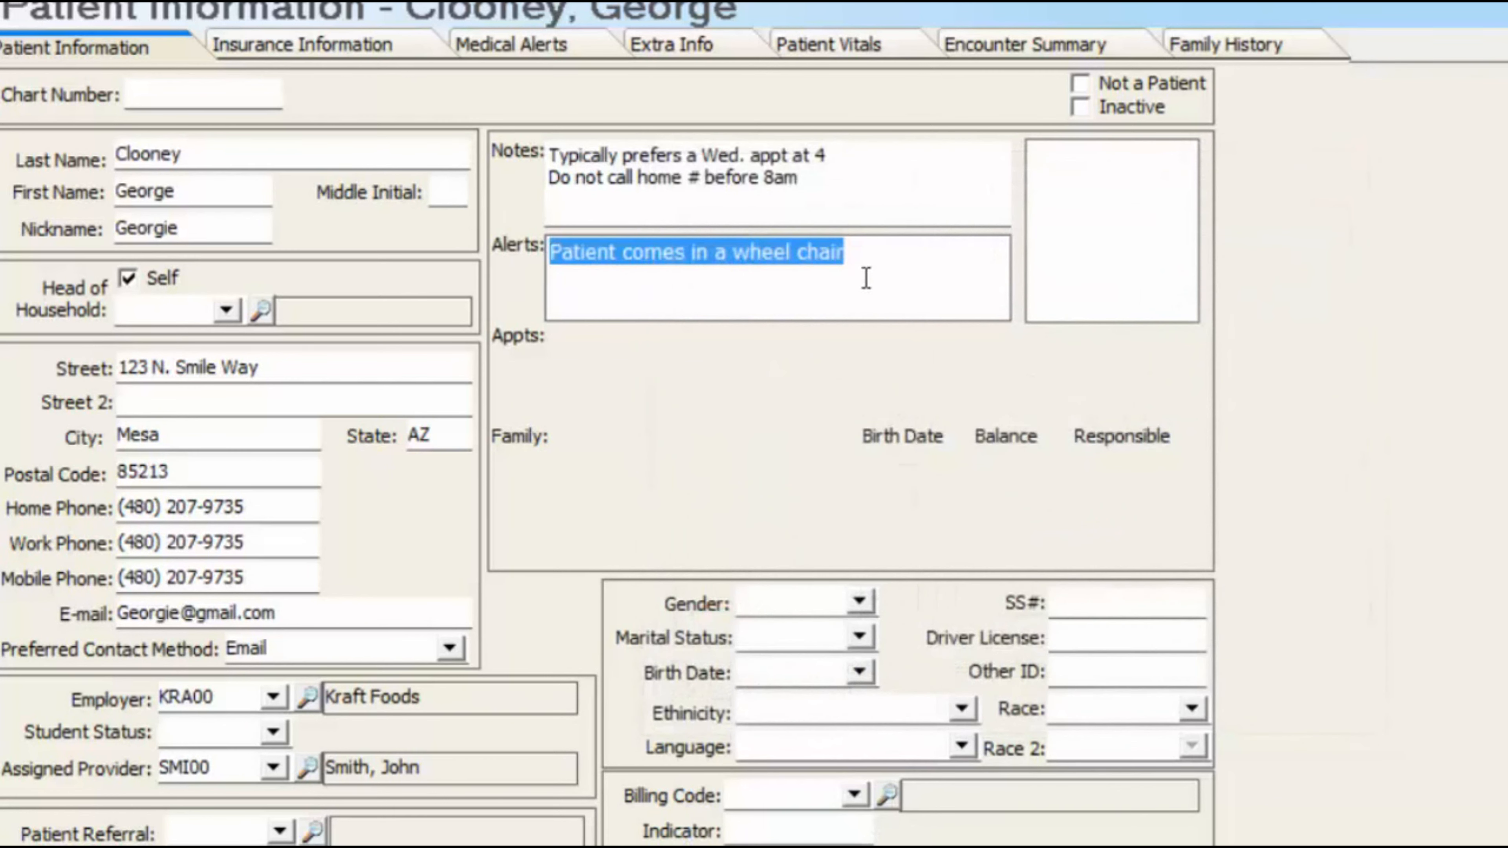
{"action": "left_click", "coordinate": [865, 277]}
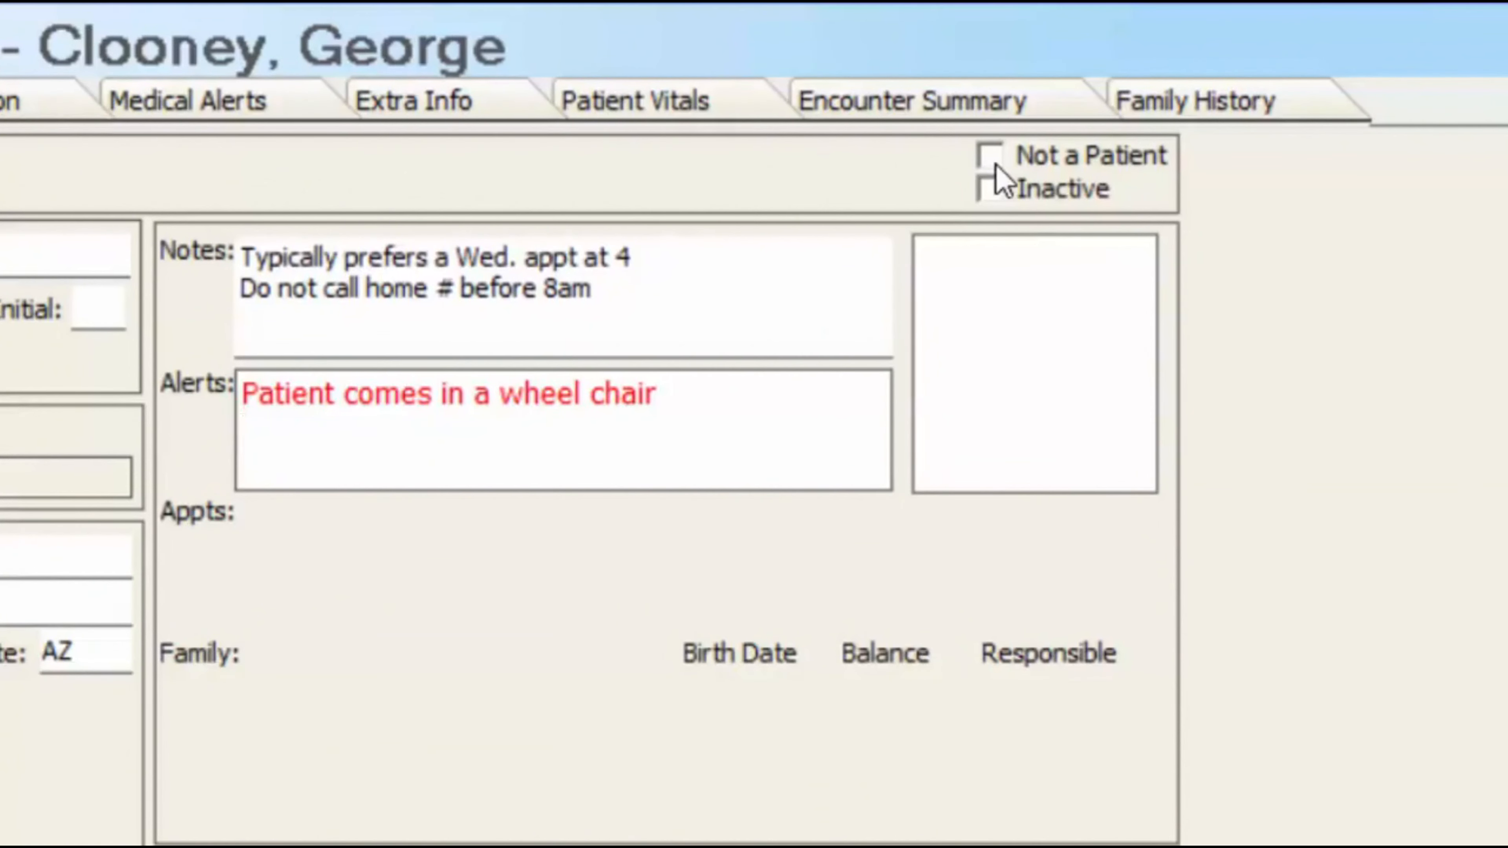
- Toggle Not a Patient and Inactive on and back off so the patient stays active
{"action": "left_click", "coordinate": [990, 156]}
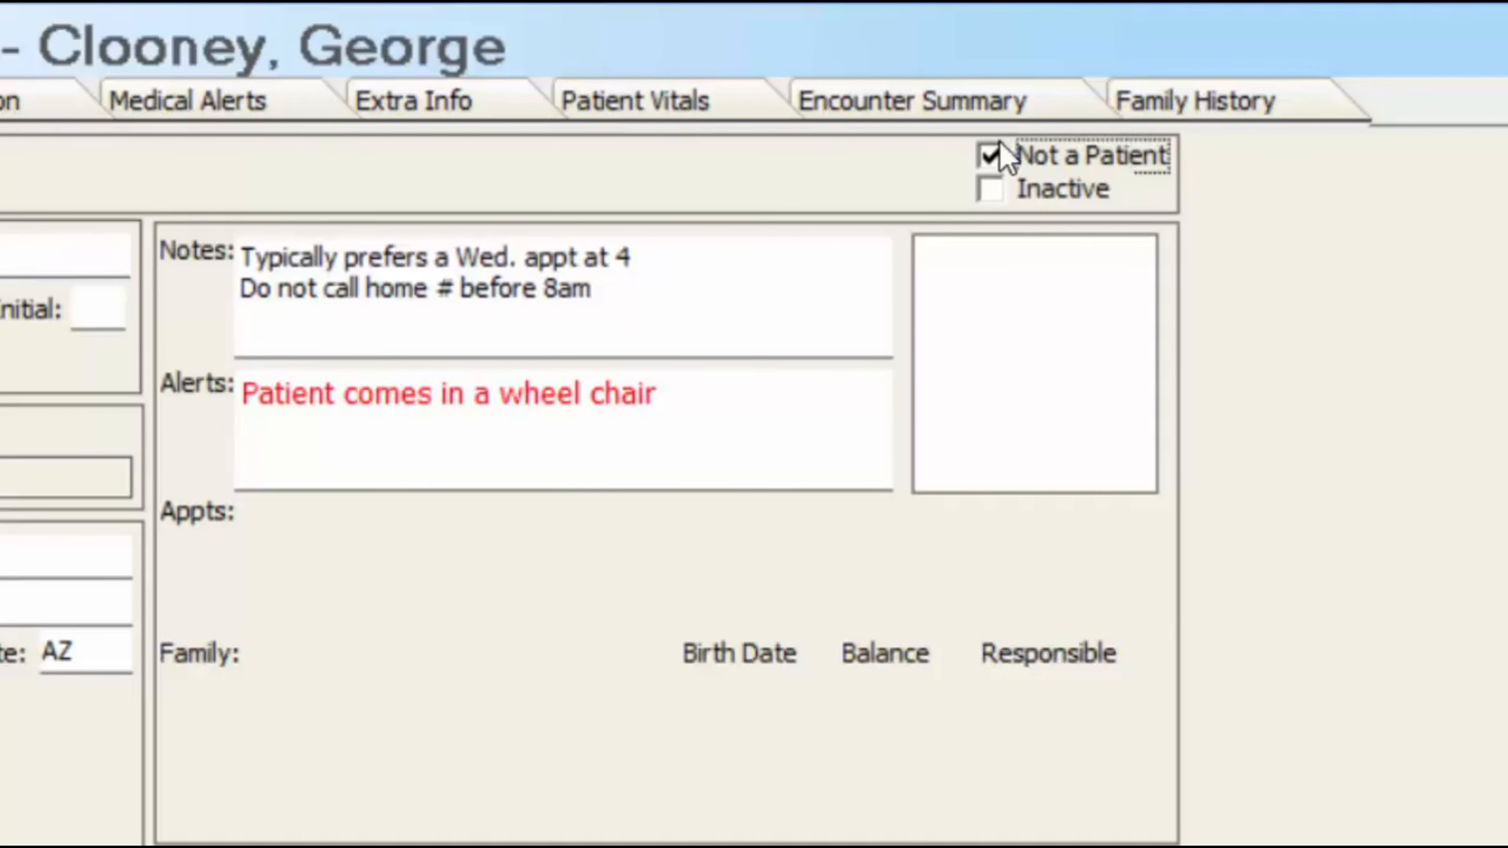
{"action": "left_click", "coordinate": [990, 158]}
{"action": "left_click", "coordinate": [989, 189]}
{"action": "key", "text": "space"}
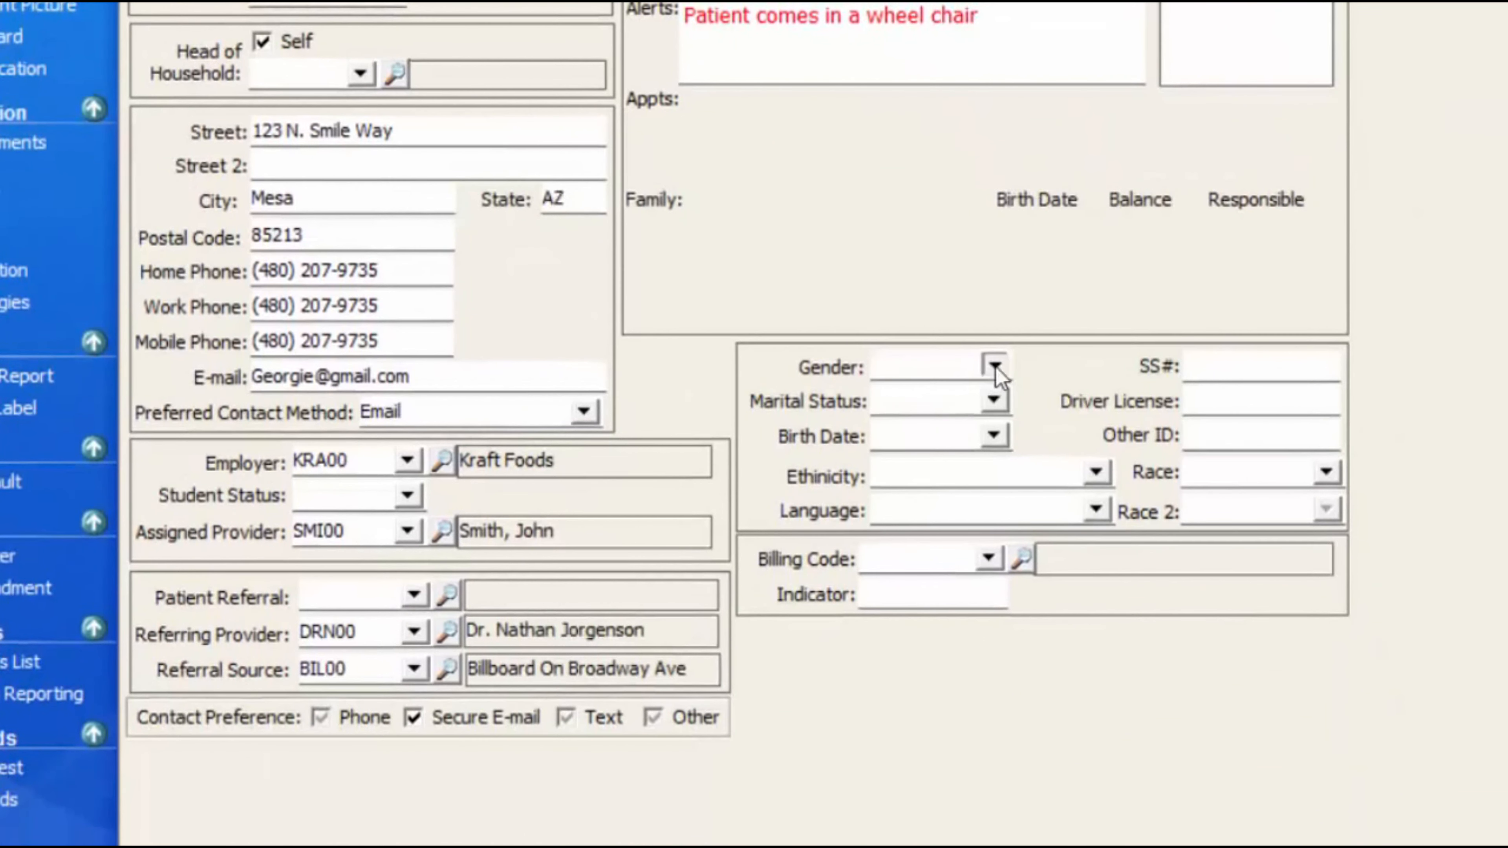
- Set gender Male, marital status Married, birth date 7/7/62 and language English
{"action": "left_click", "coordinate": [993, 364]}
{"action": "left_click", "coordinate": [914, 416]}
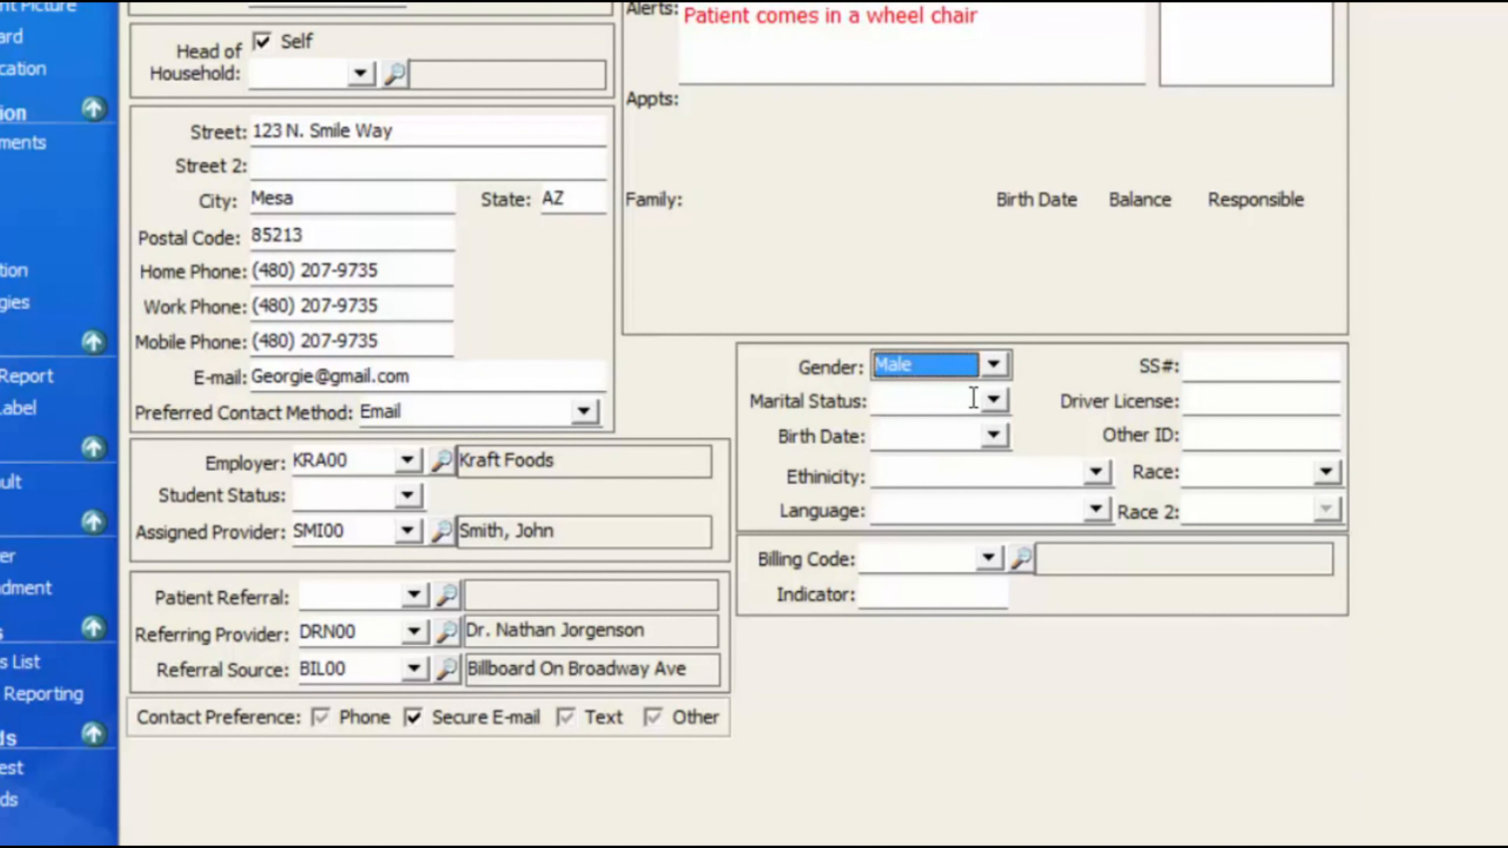
{"action": "left_click", "coordinate": [993, 399]}
{"action": "left_click", "coordinate": [910, 426]}
{"action": "key", "text": "Tab"}
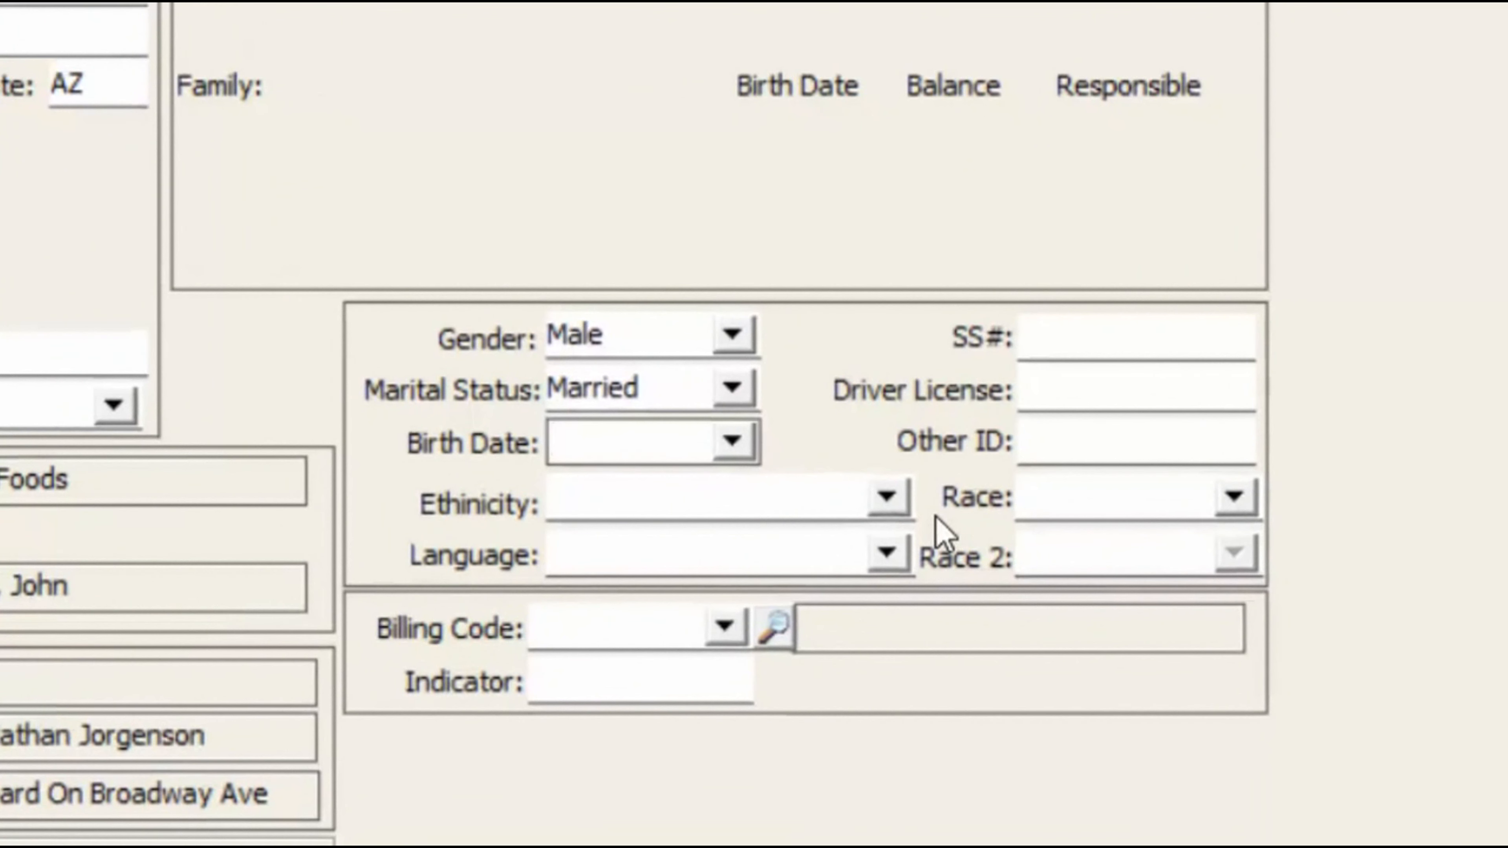
{"action": "type", "text": "7/7/62"}
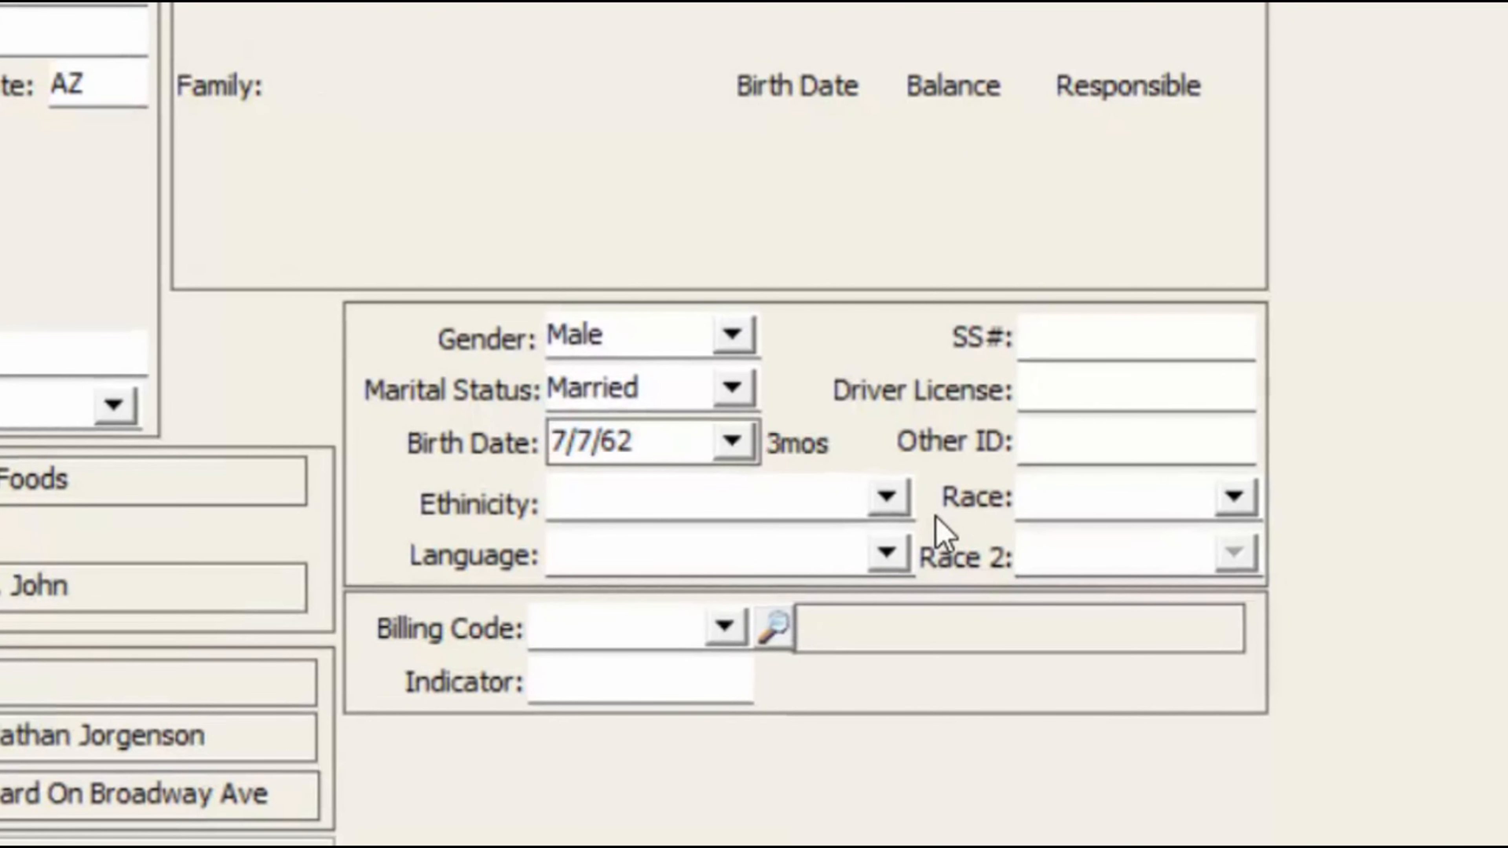
{"action": "key", "text": "Tab"}
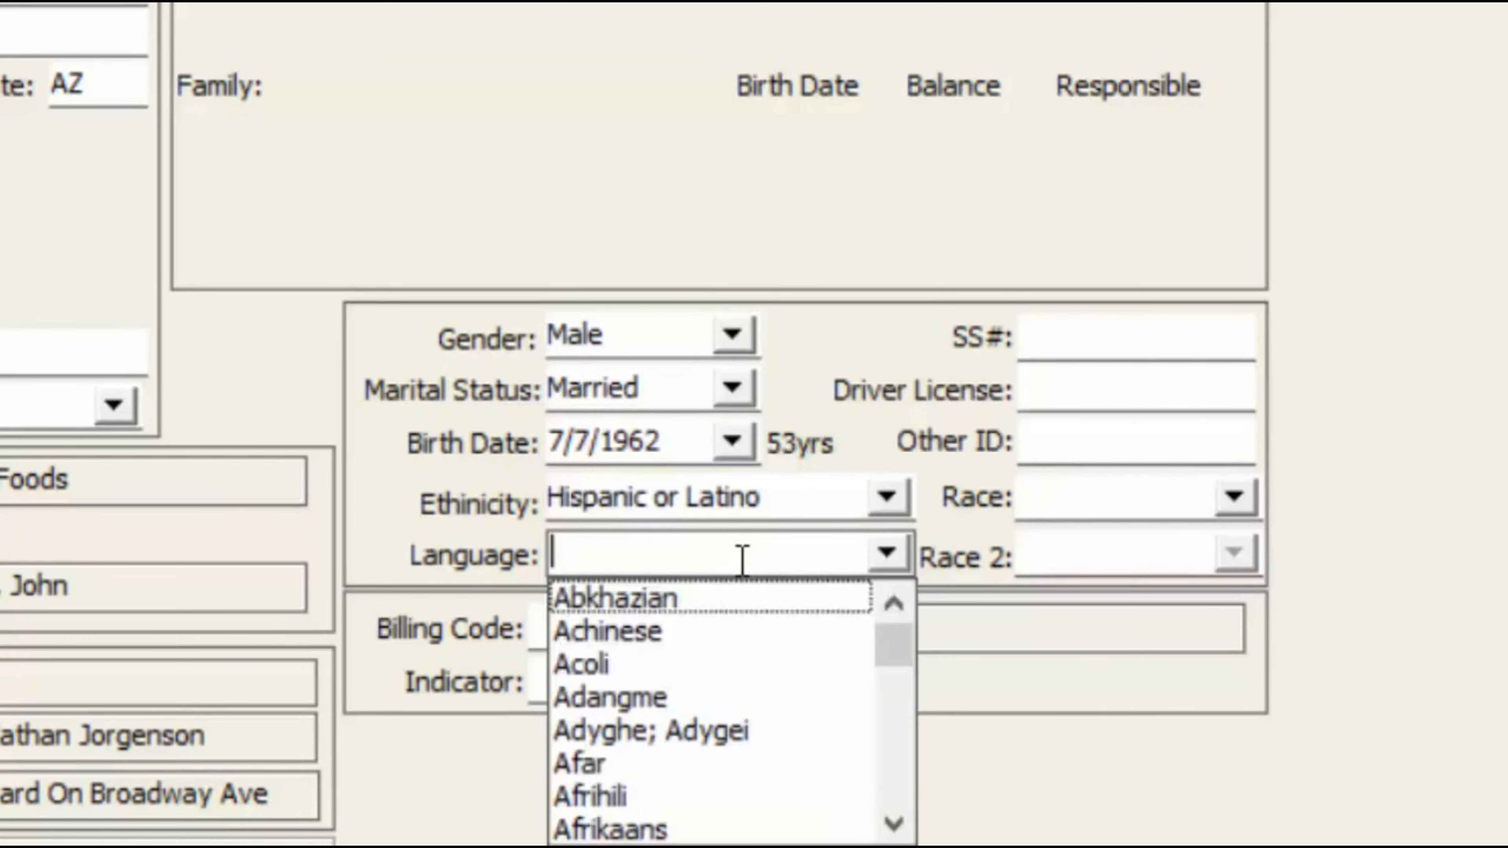
{"action": "type", "text": "engli"}
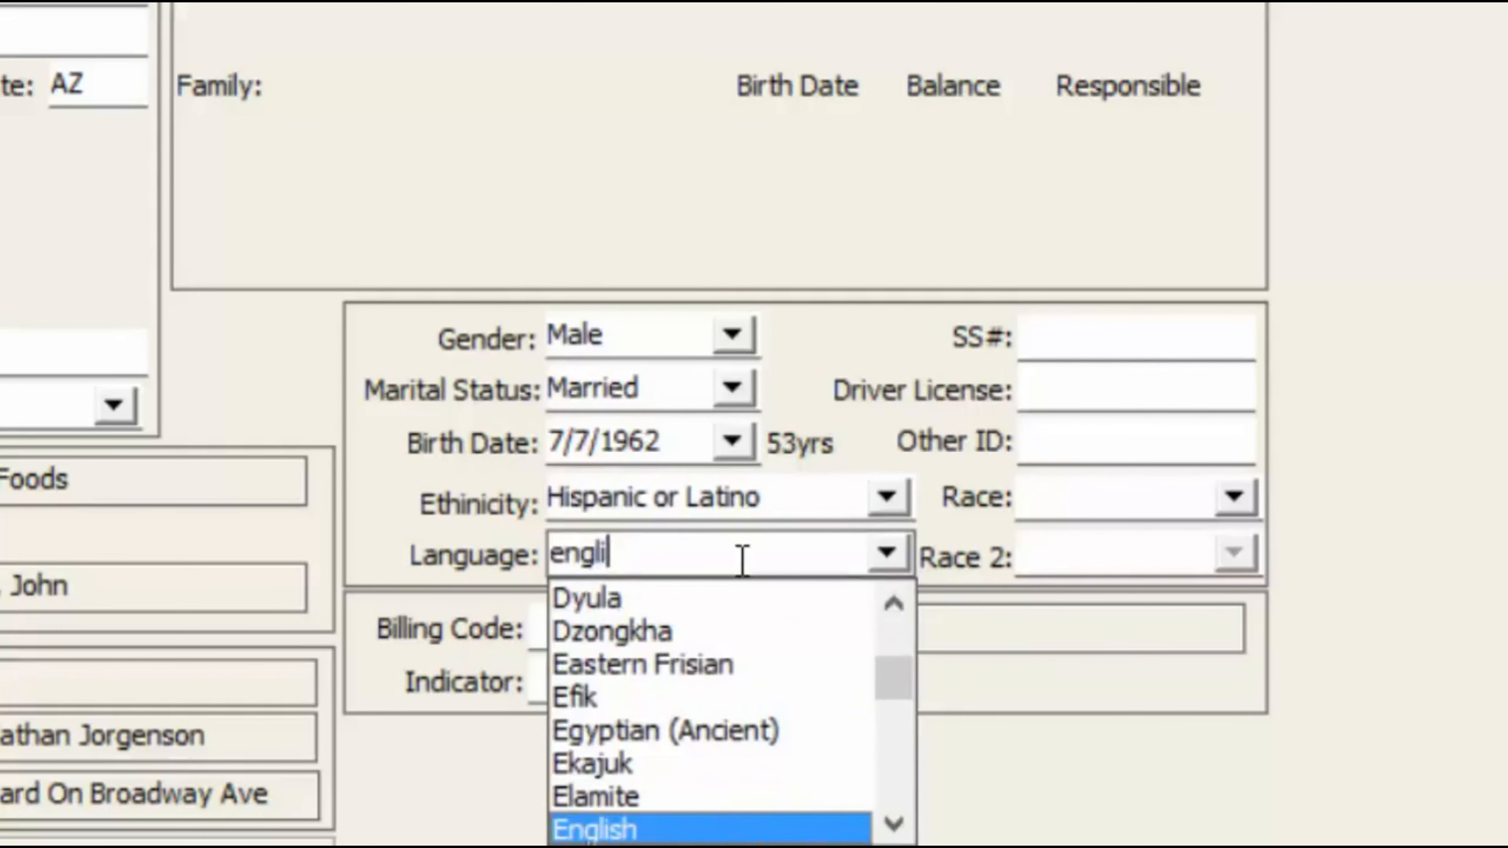
{"action": "type", "text": "s"}
{"action": "left_click", "coordinate": [630, 832]}
{"action": "key", "text": "Tab"}
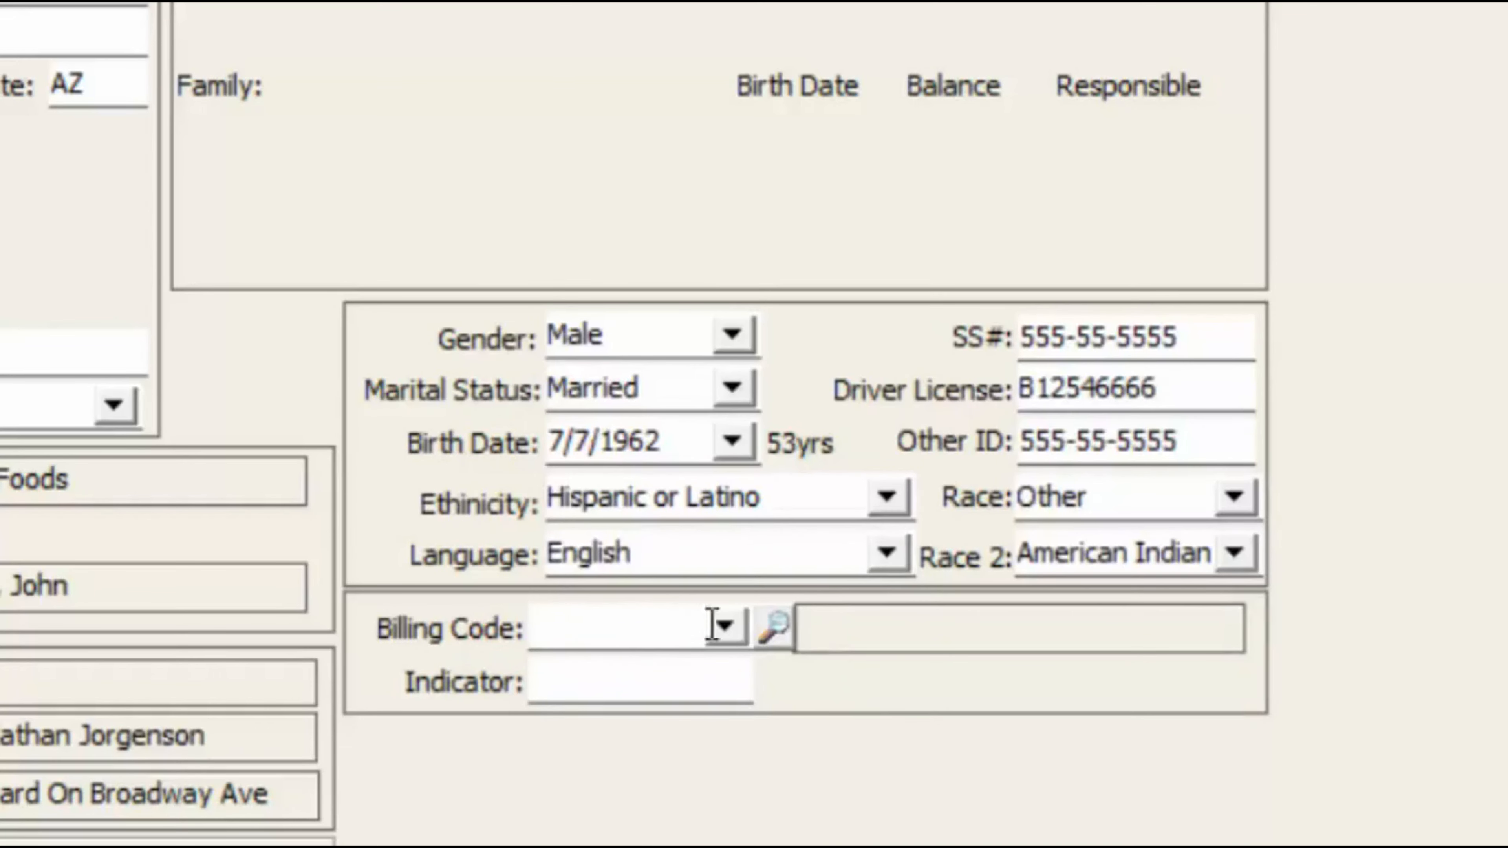
- Create billing code CAS00 'Cash patient' in the Billing Code List
{"action": "left_click", "coordinate": [724, 626]}
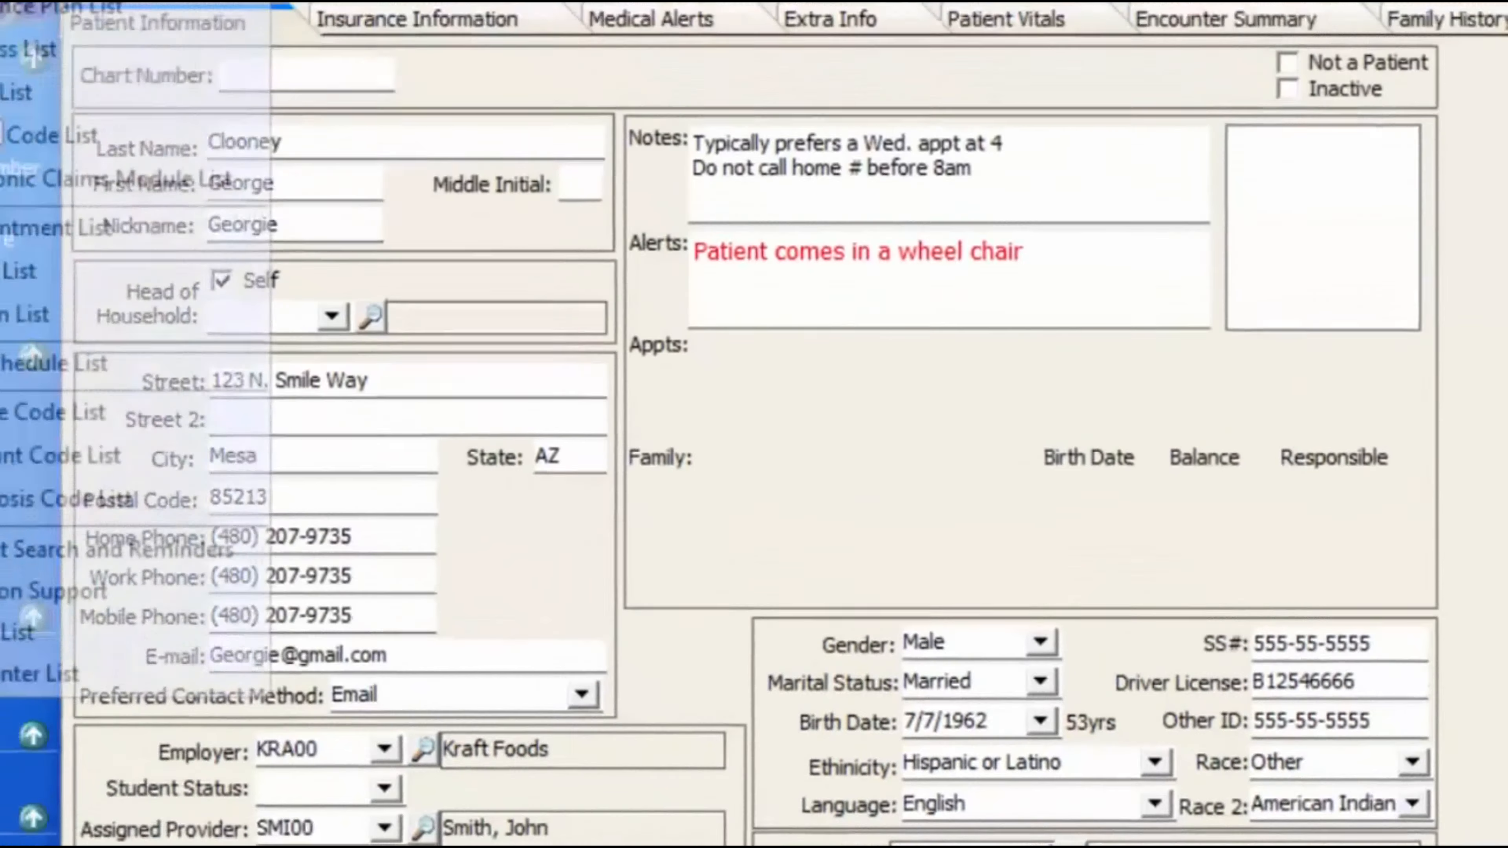
{"action": "left_click", "coordinate": [125, 50]}
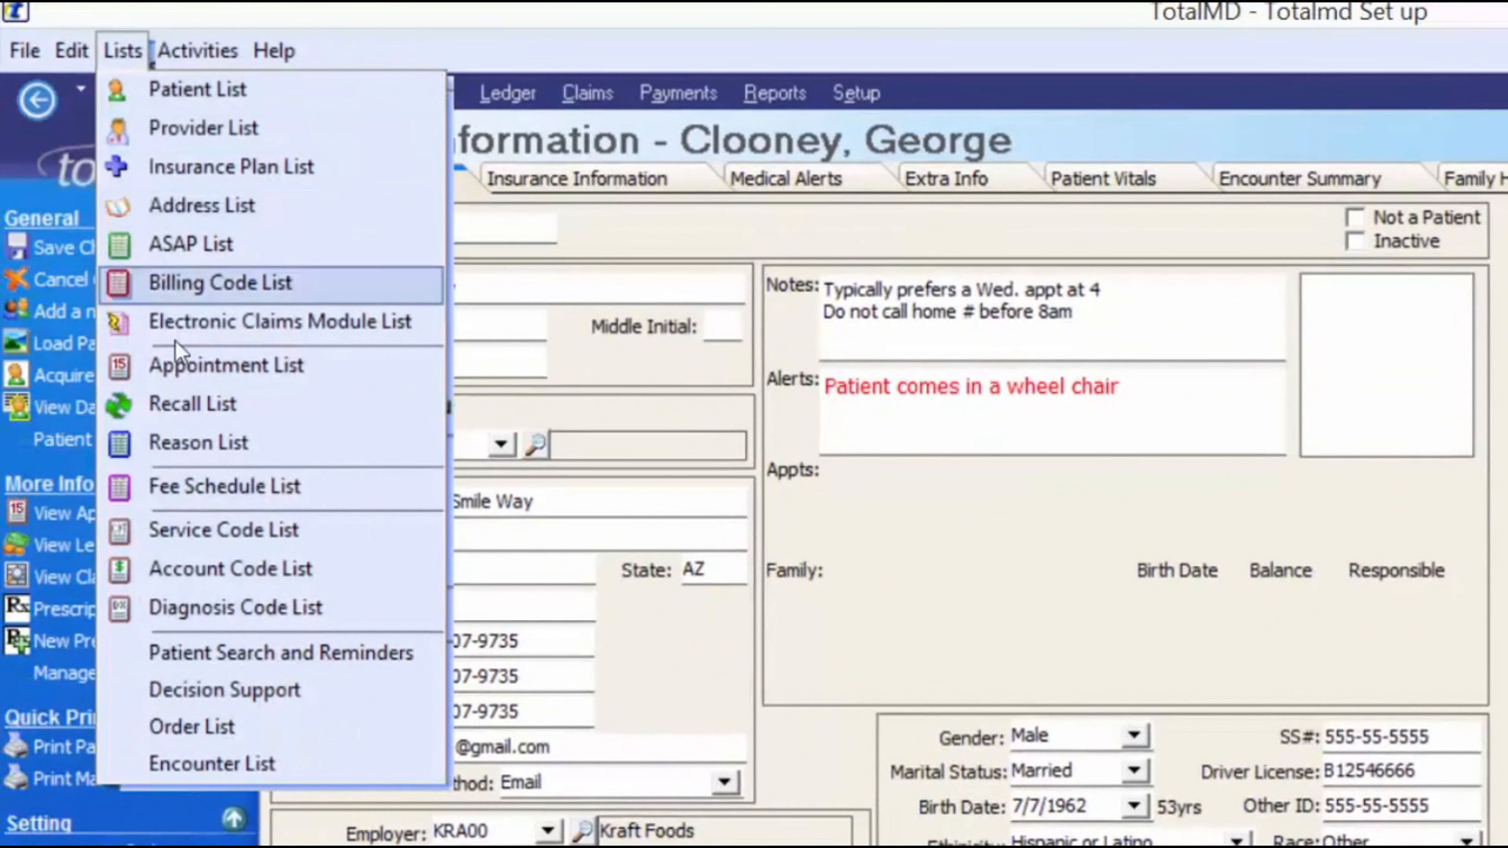
{"action": "left_click", "coordinate": [221, 285]}
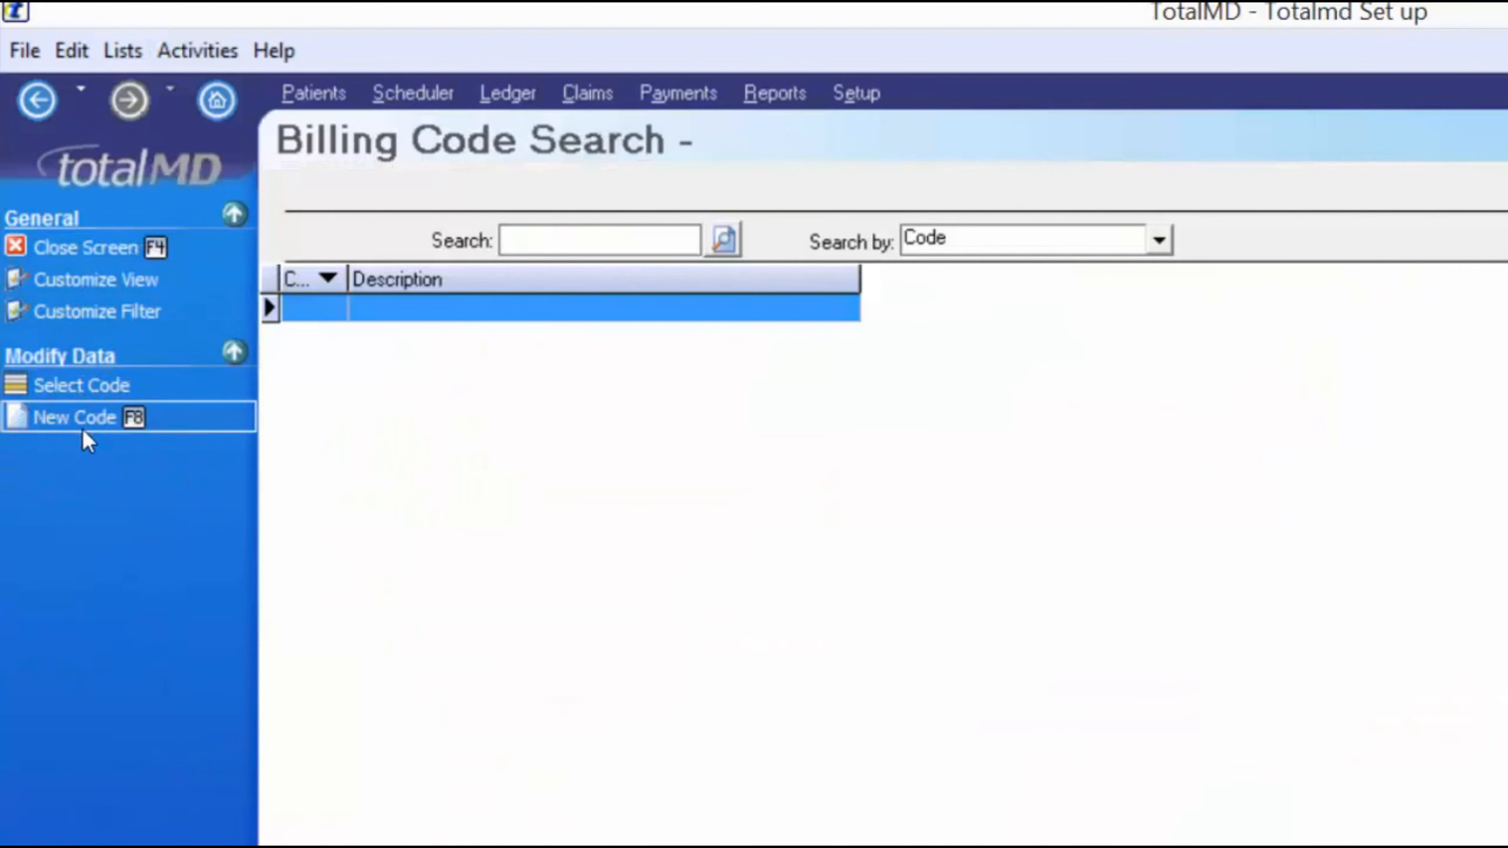
{"action": "left_click", "coordinate": [82, 424]}
{"action": "left_click", "coordinate": [434, 291]}
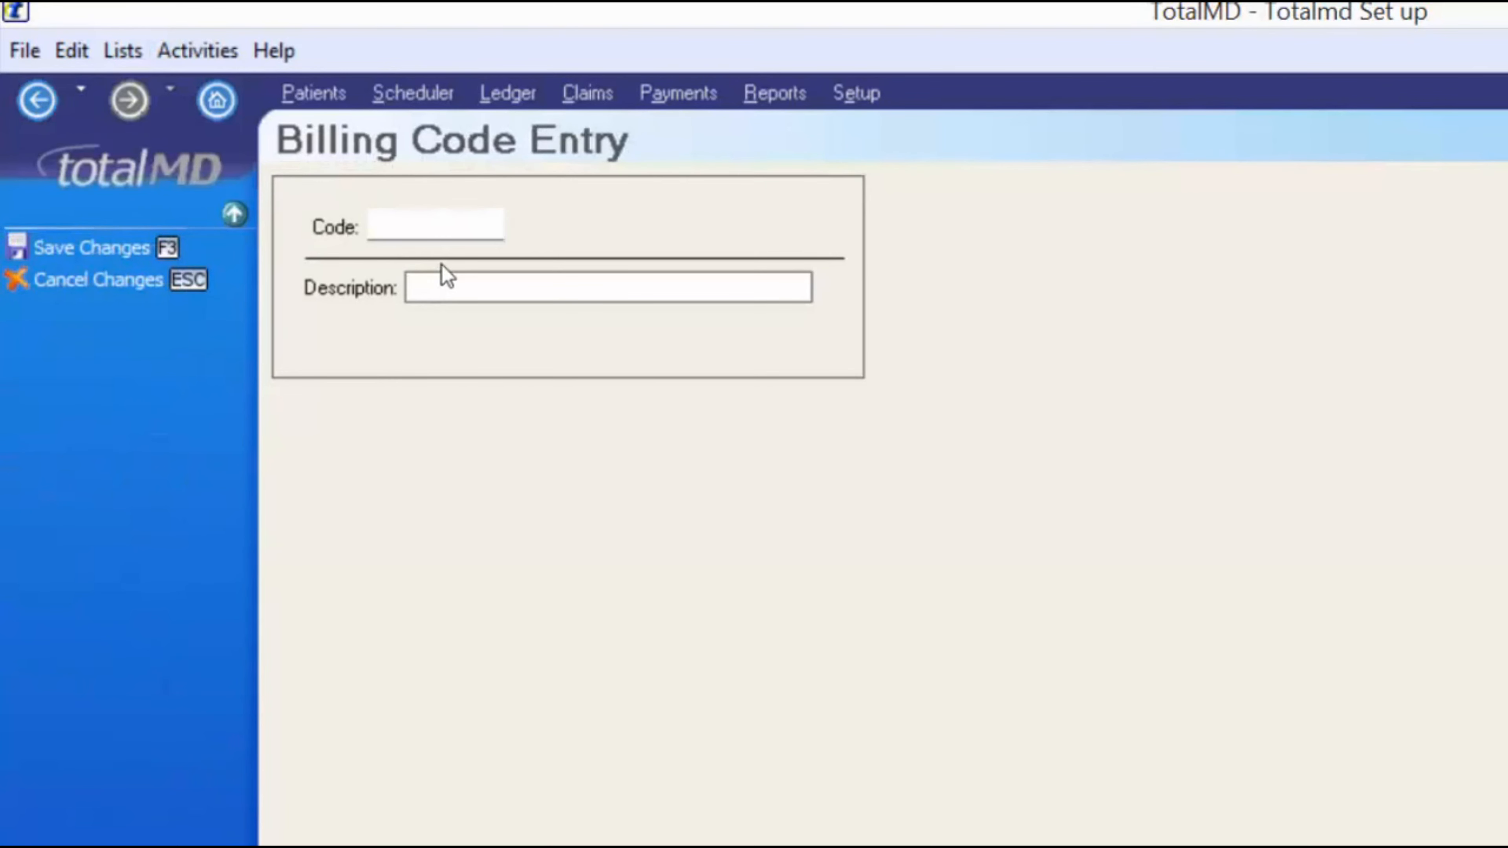
{"action": "left_click", "coordinate": [90, 247]}
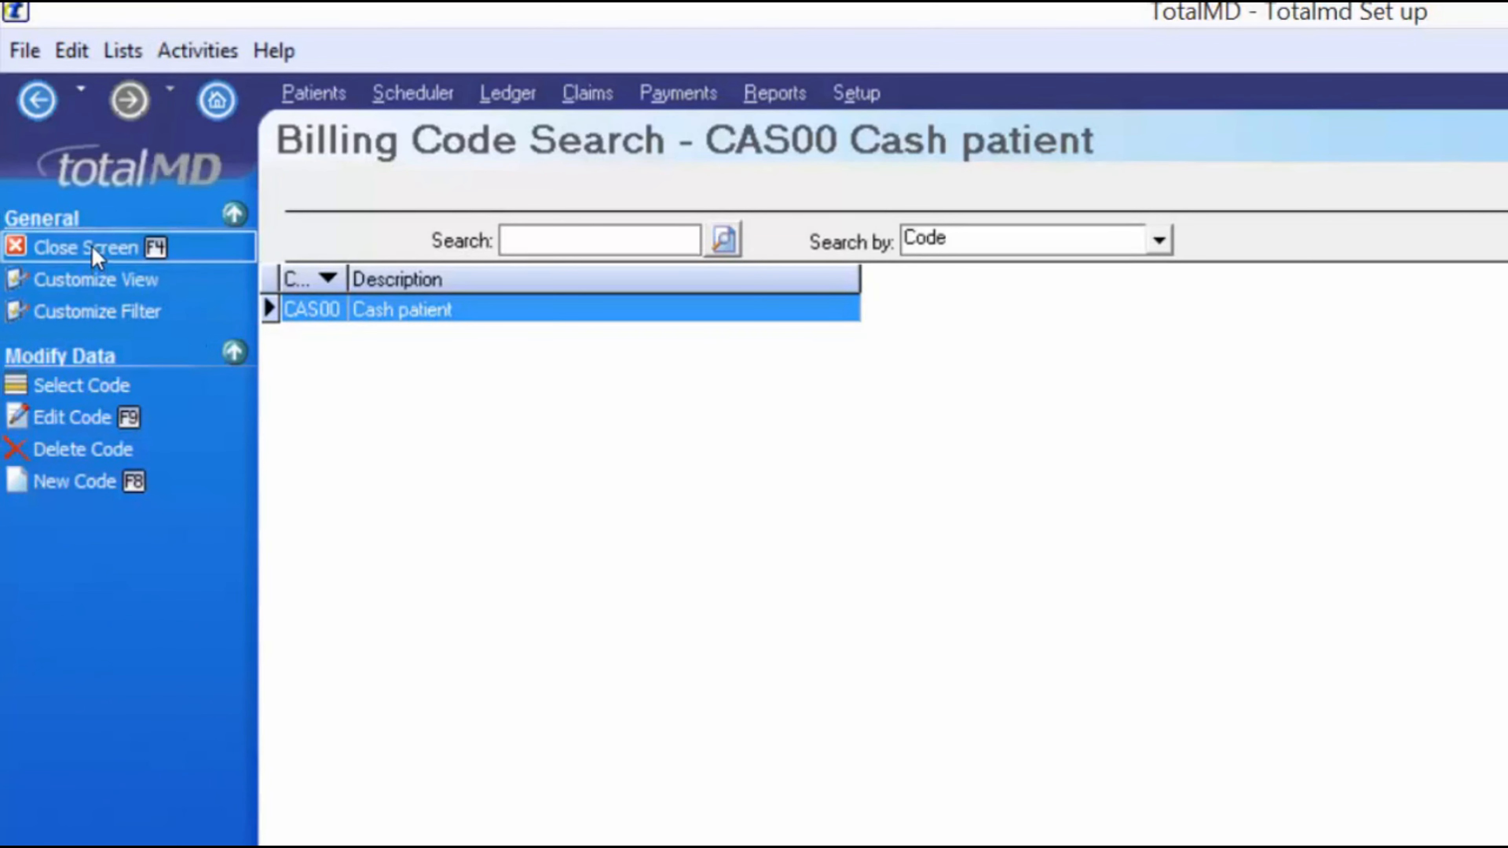
{"action": "left_click", "coordinate": [95, 248]}
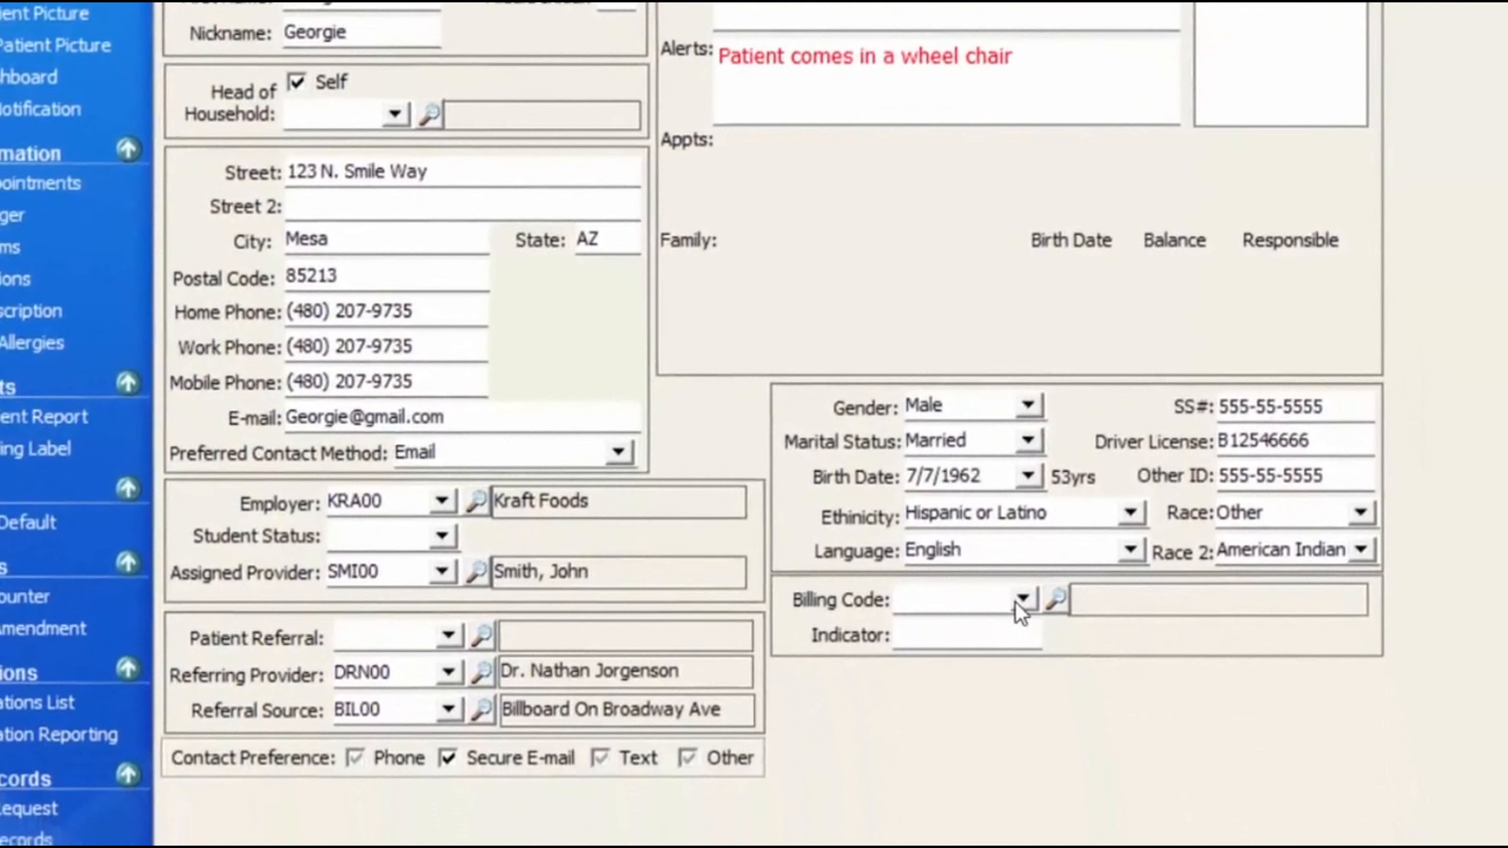
- Assign billing code CAS00 Cash patient to the patient with indicator 2
{"action": "left_click", "coordinate": [1017, 603]}
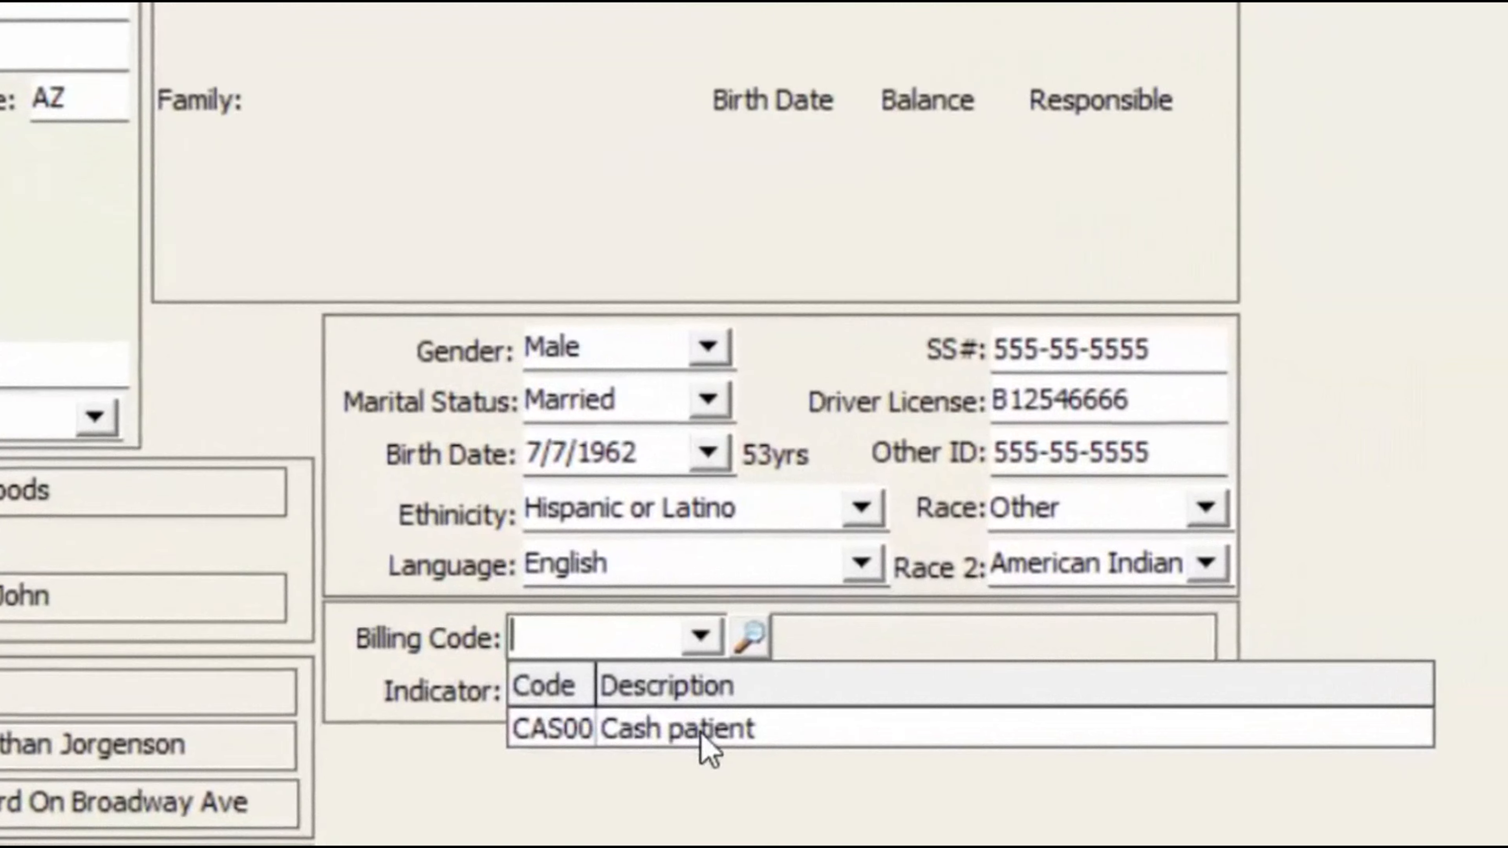
{"action": "left_click", "coordinate": [1042, 662]}
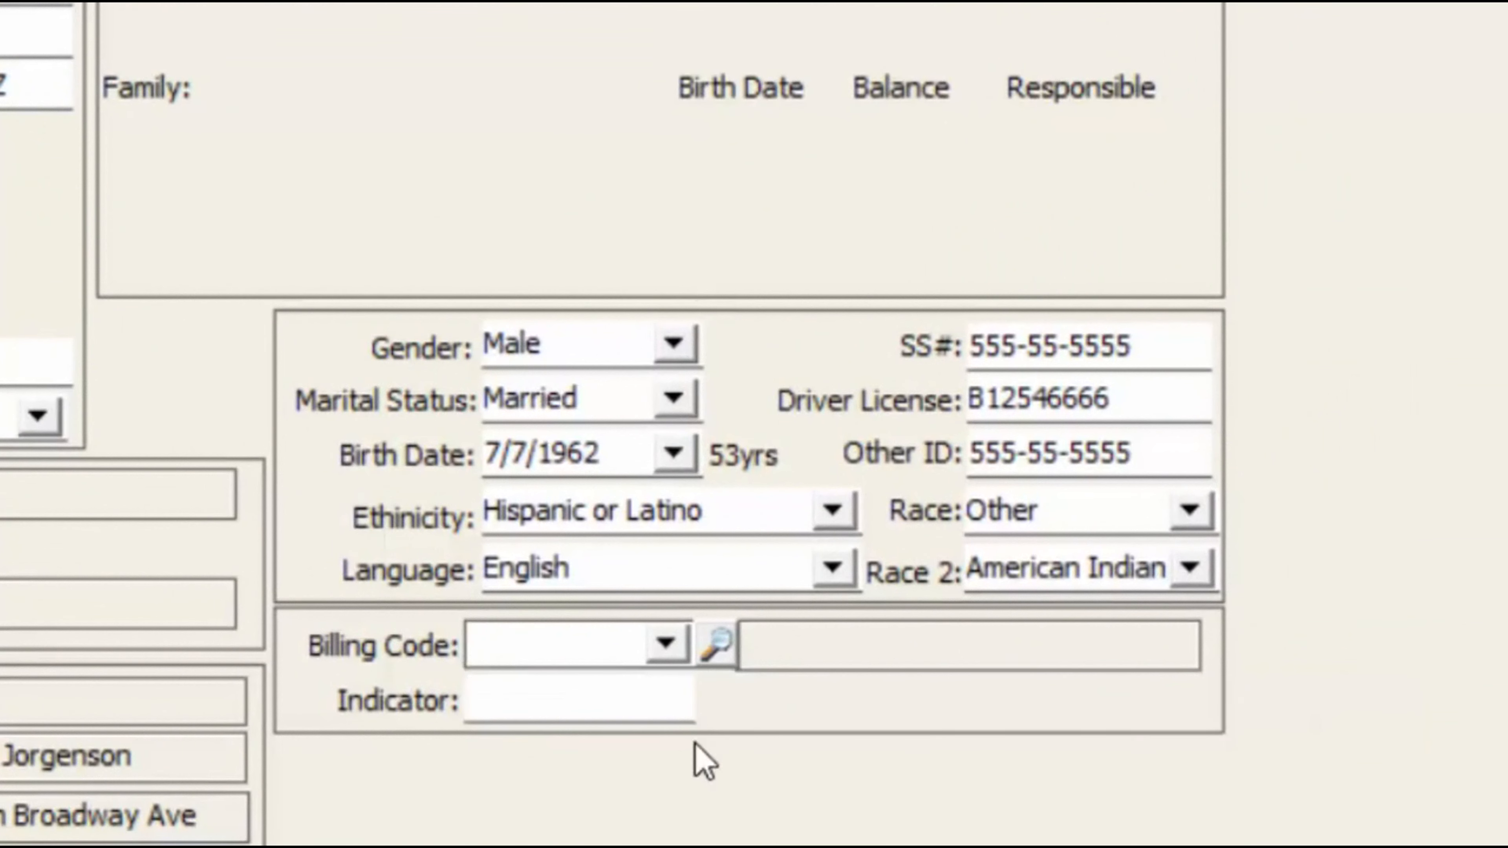
{"action": "key", "text": "Tab"}
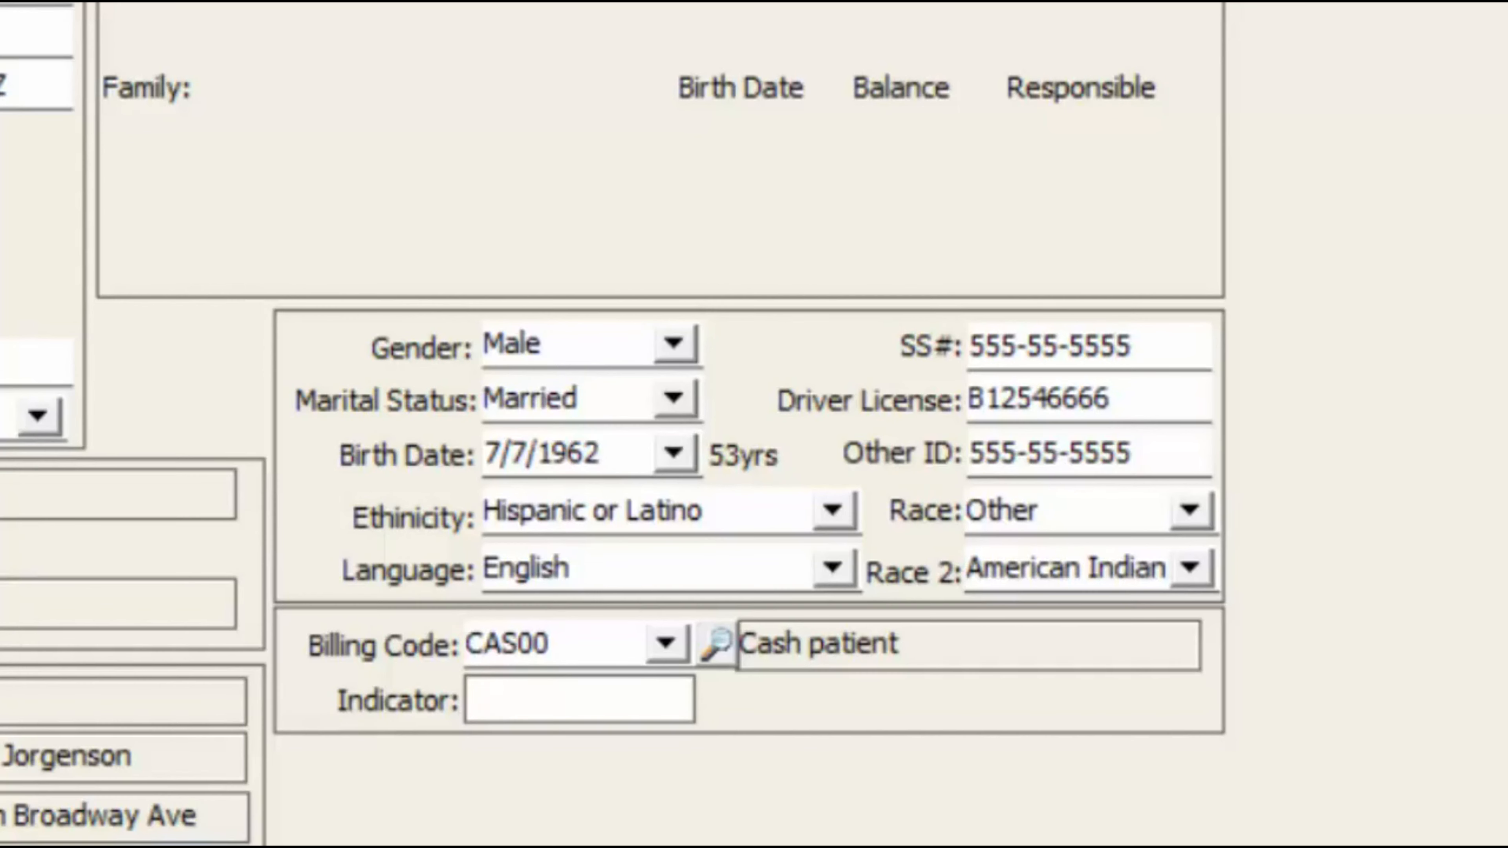
{"action": "type", "text": "2"}
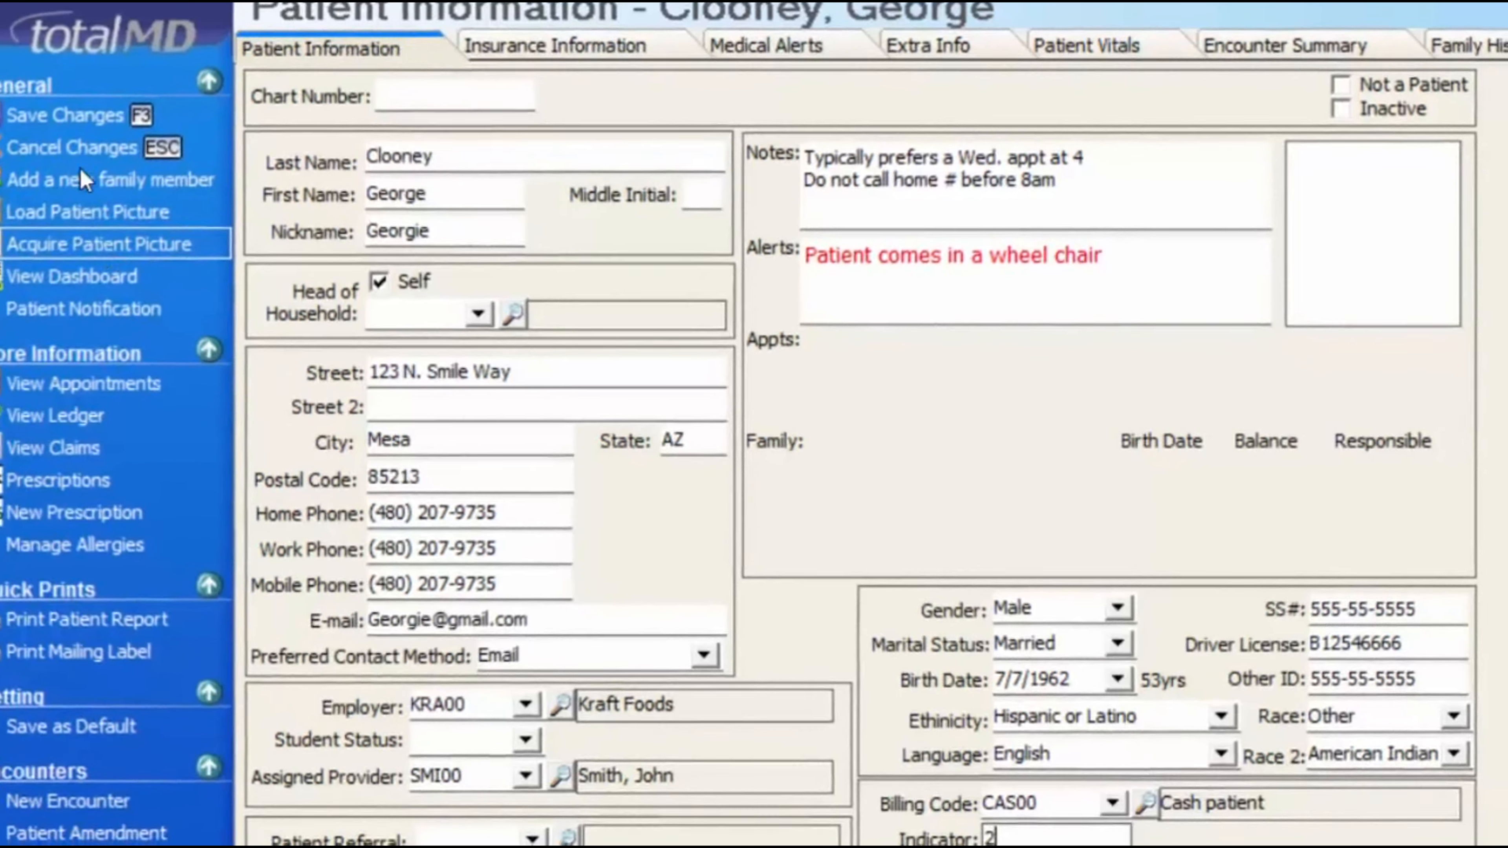
- Load the george JPEG as the patient picture and save the patient record
{"action": "left_click", "coordinate": [124, 253]}
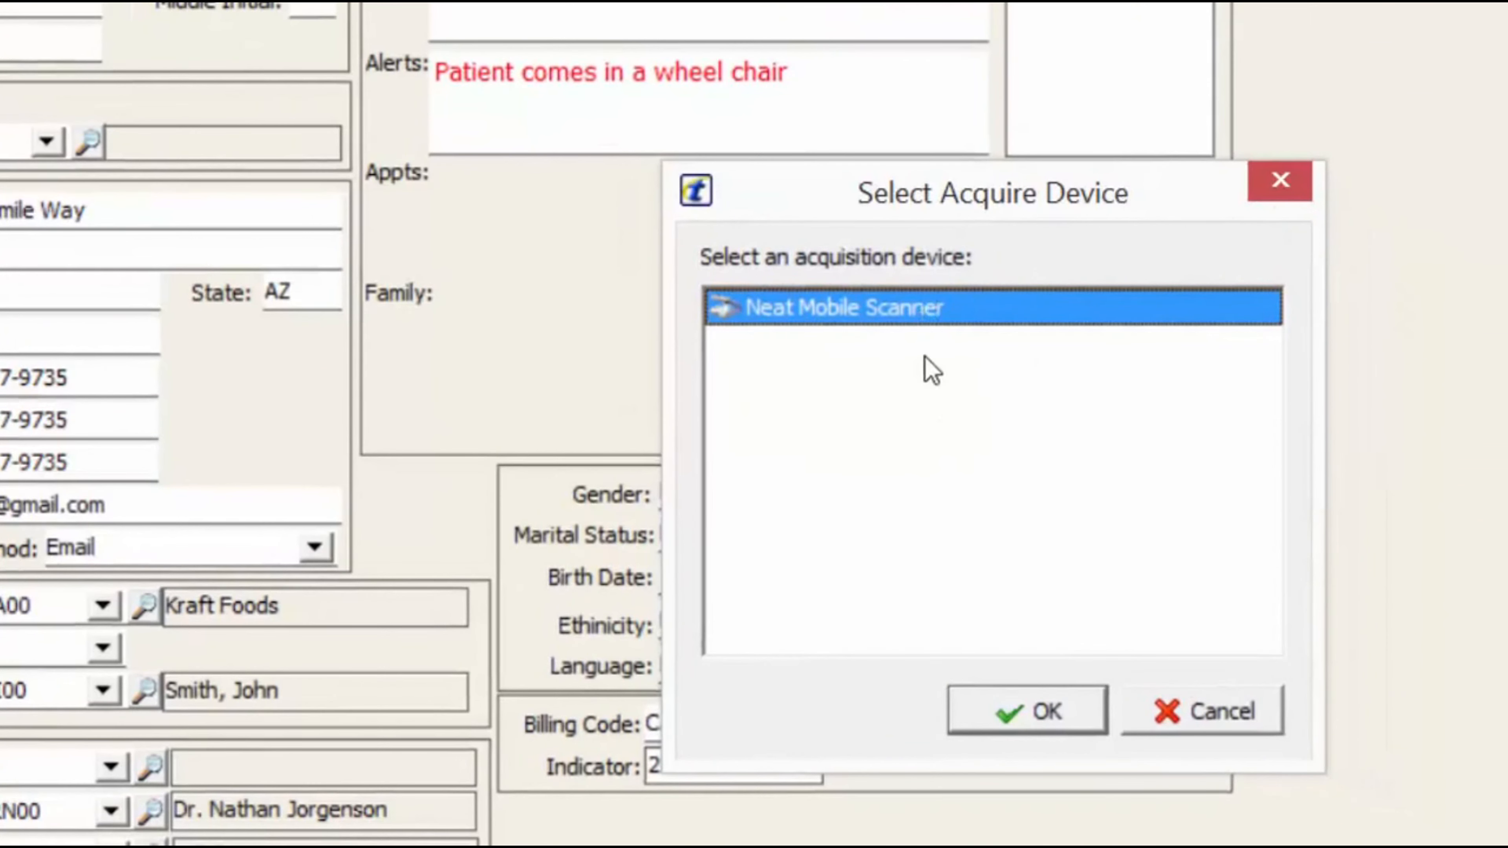
{"action": "left_click", "coordinate": [1259, 169]}
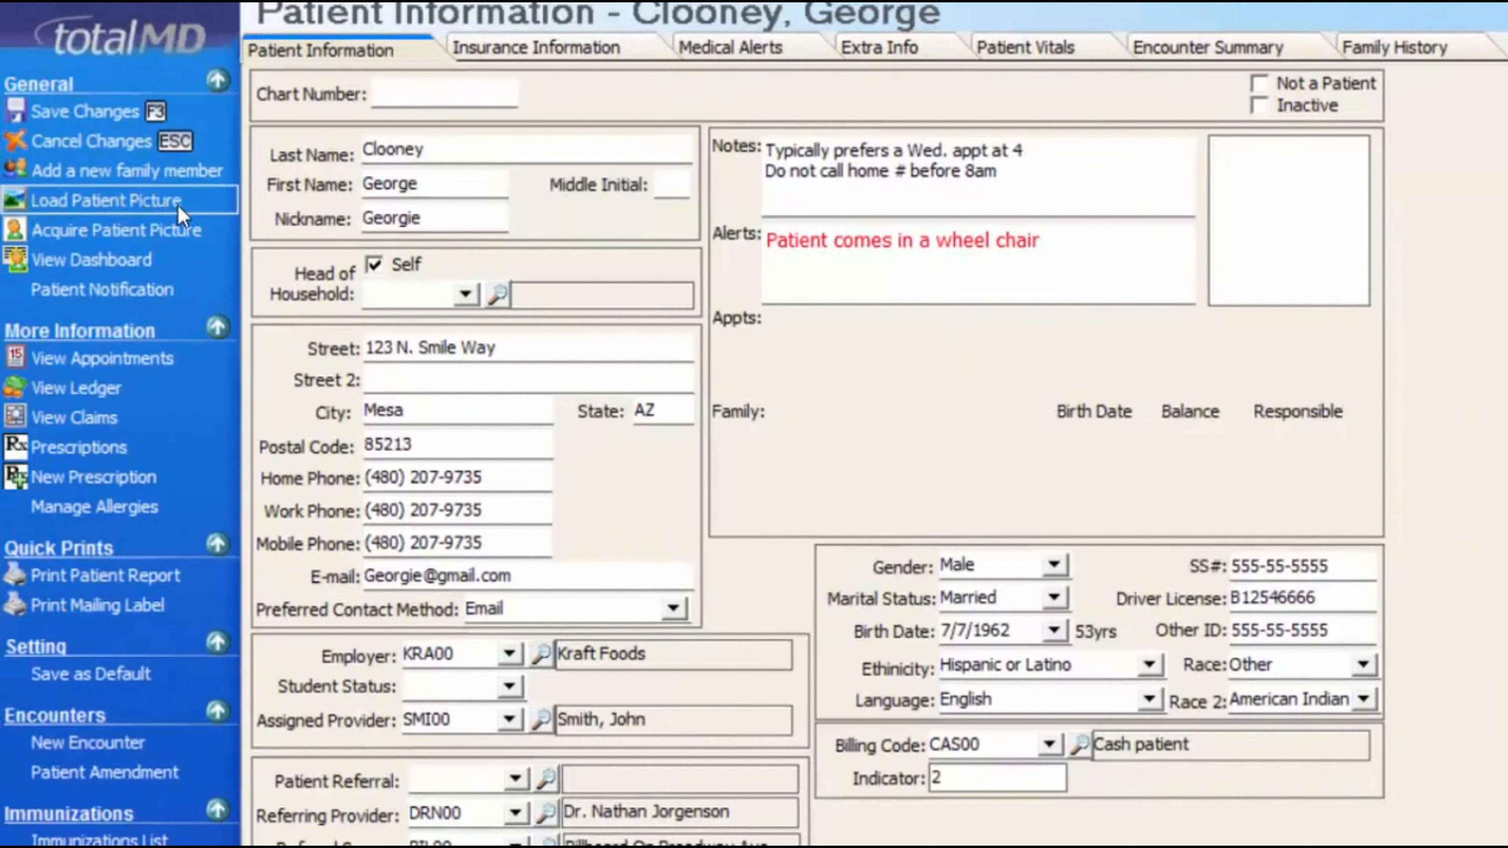
{"action": "left_click", "coordinate": [180, 205]}
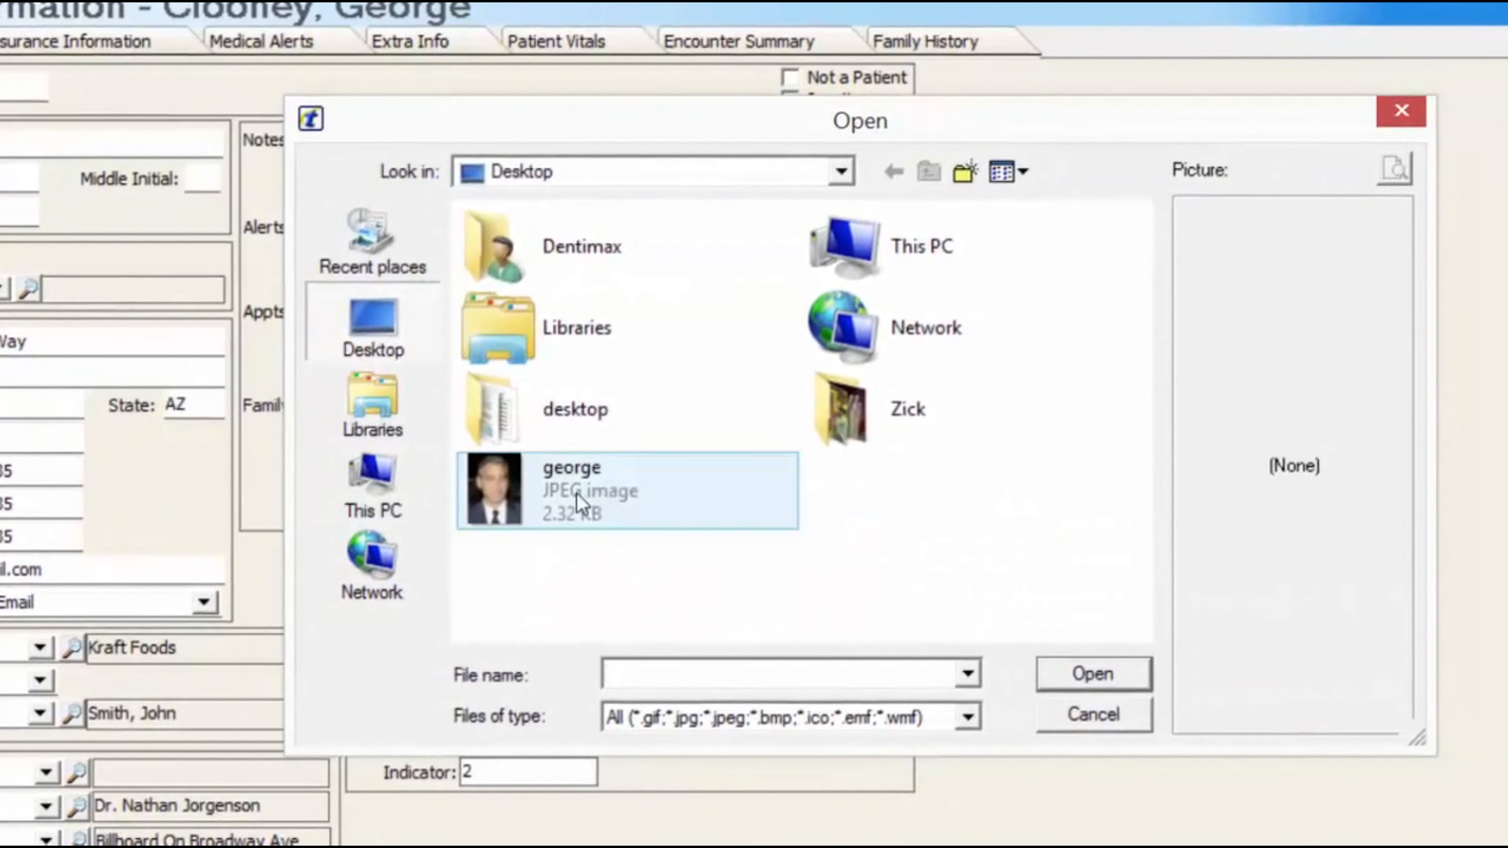
{"action": "left_click", "coordinate": [510, 488]}
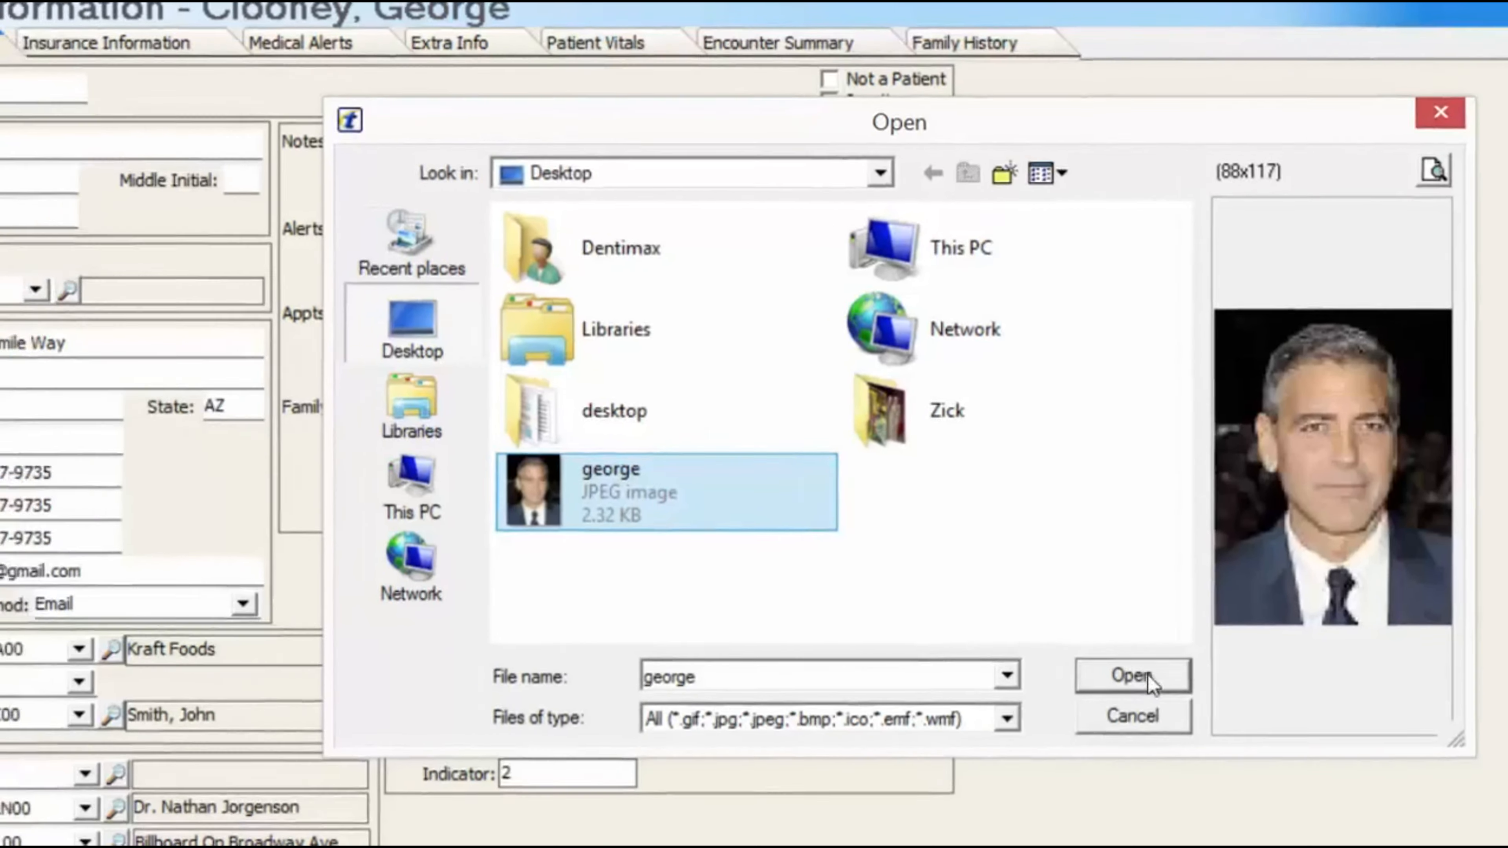
{"action": "left_click", "coordinate": [1092, 673]}
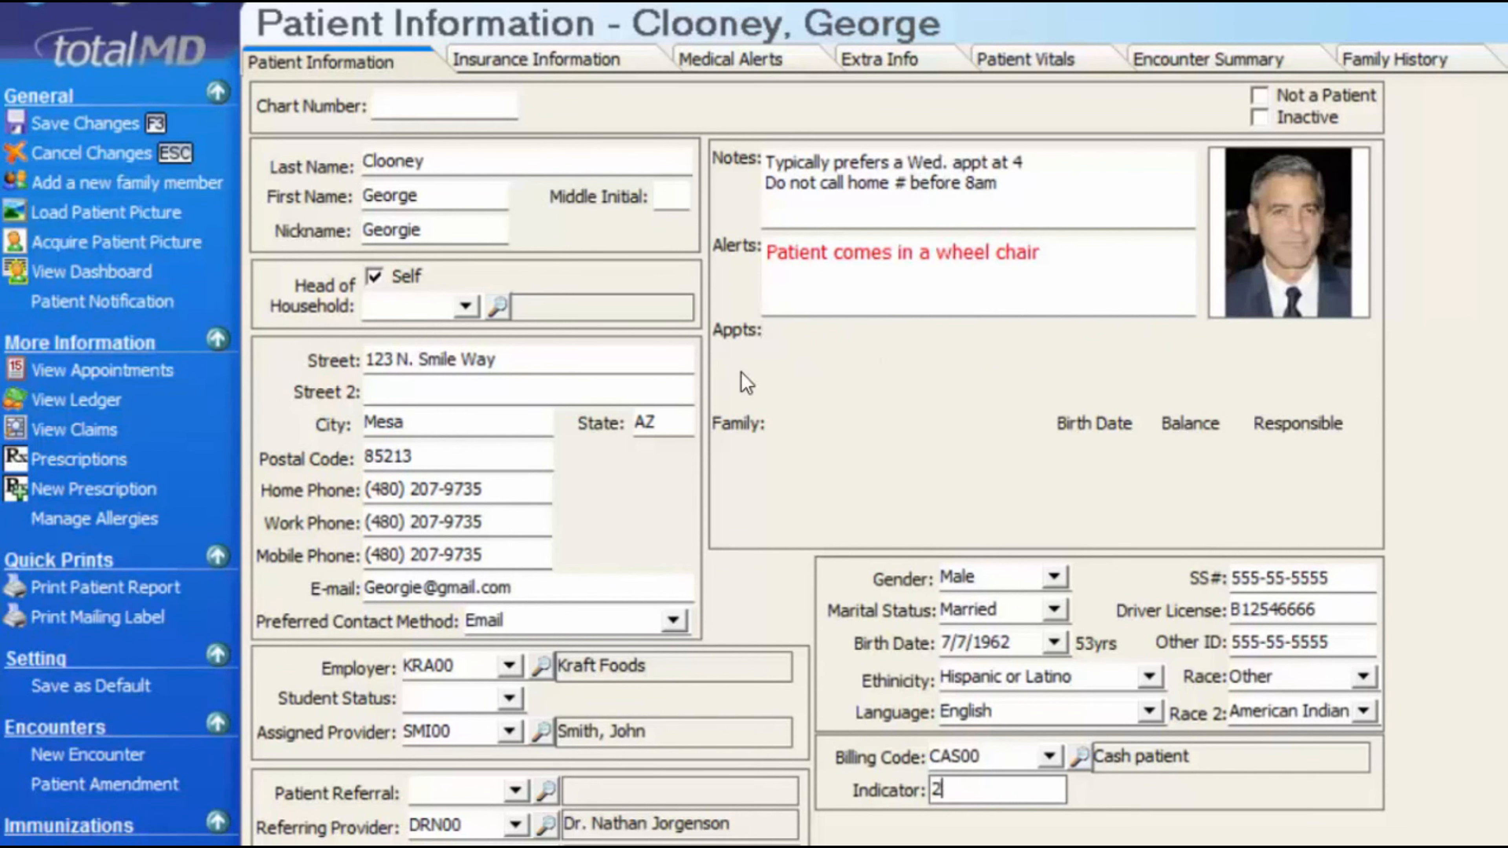
{"action": "left_click", "coordinate": [87, 122]}
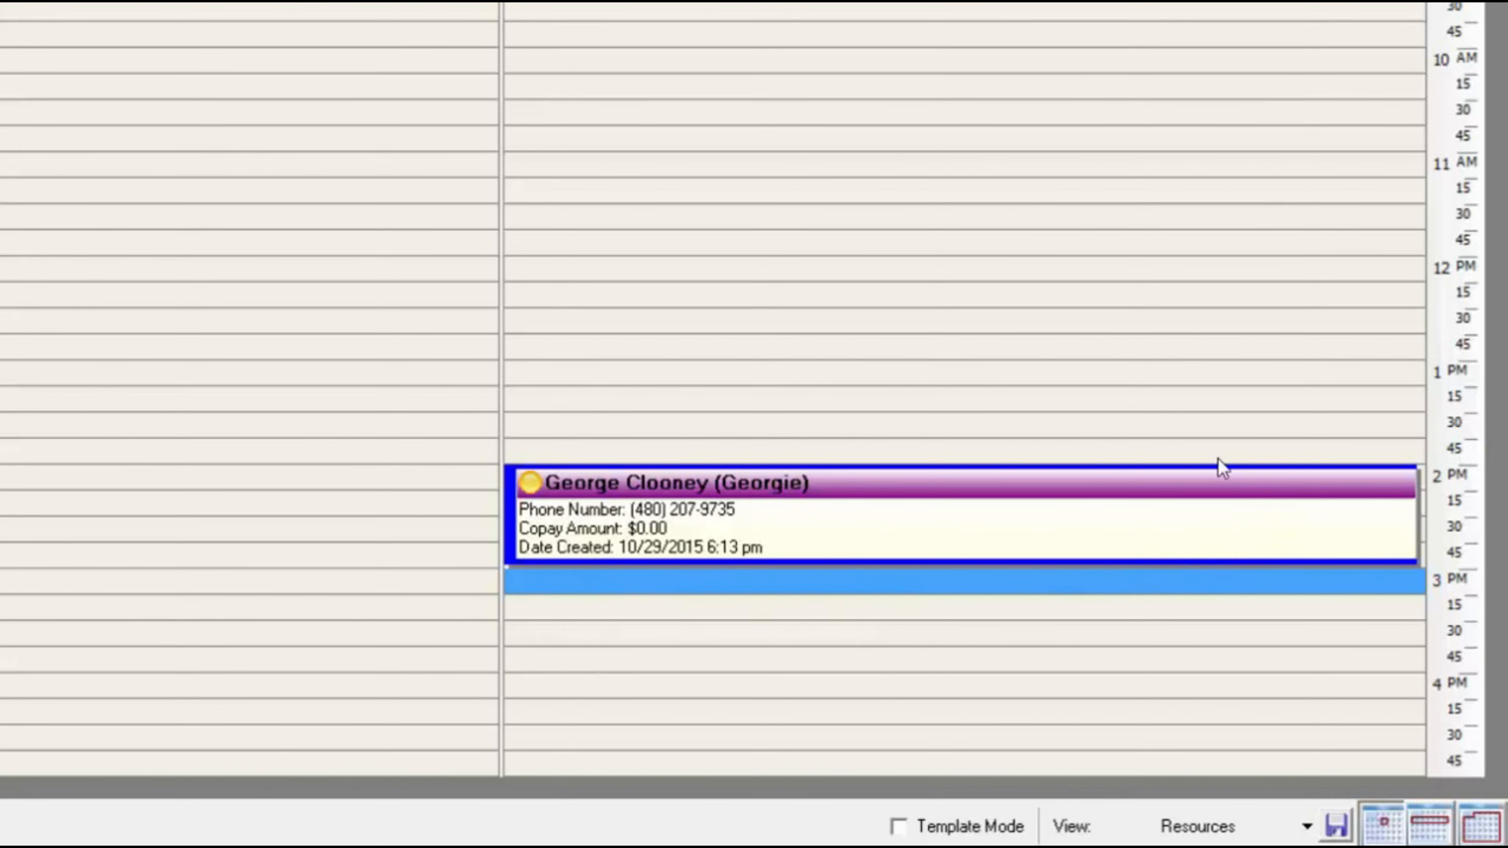
- Open patient information from the 2 PM Exam Room 2 appointment and dismiss the wheelchair alert
{"action": "mouse_move", "coordinate": [572, 509]}
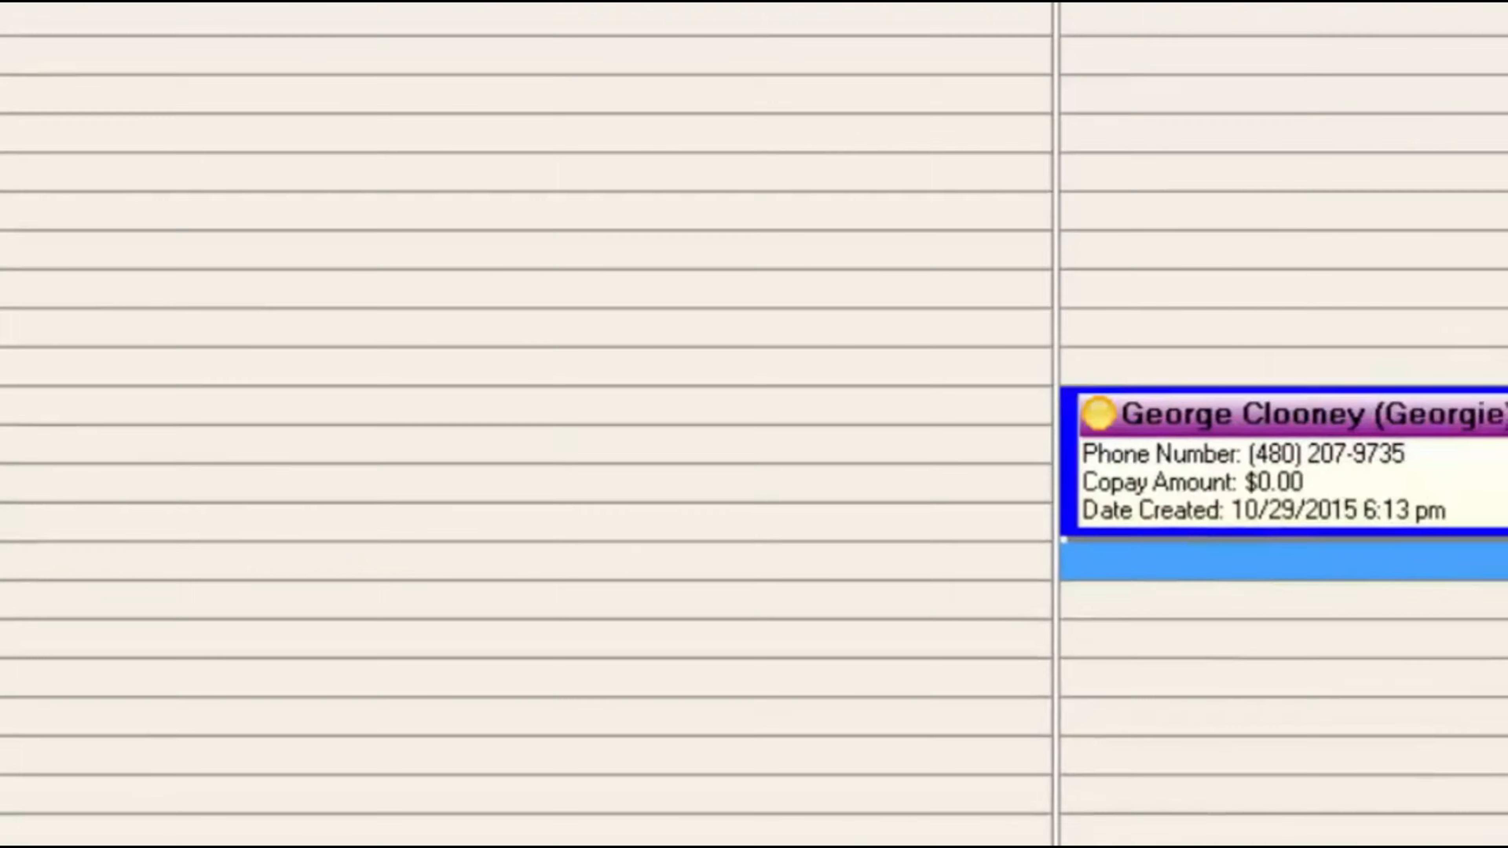
{"action": "right_click", "coordinate": [693, 621]}
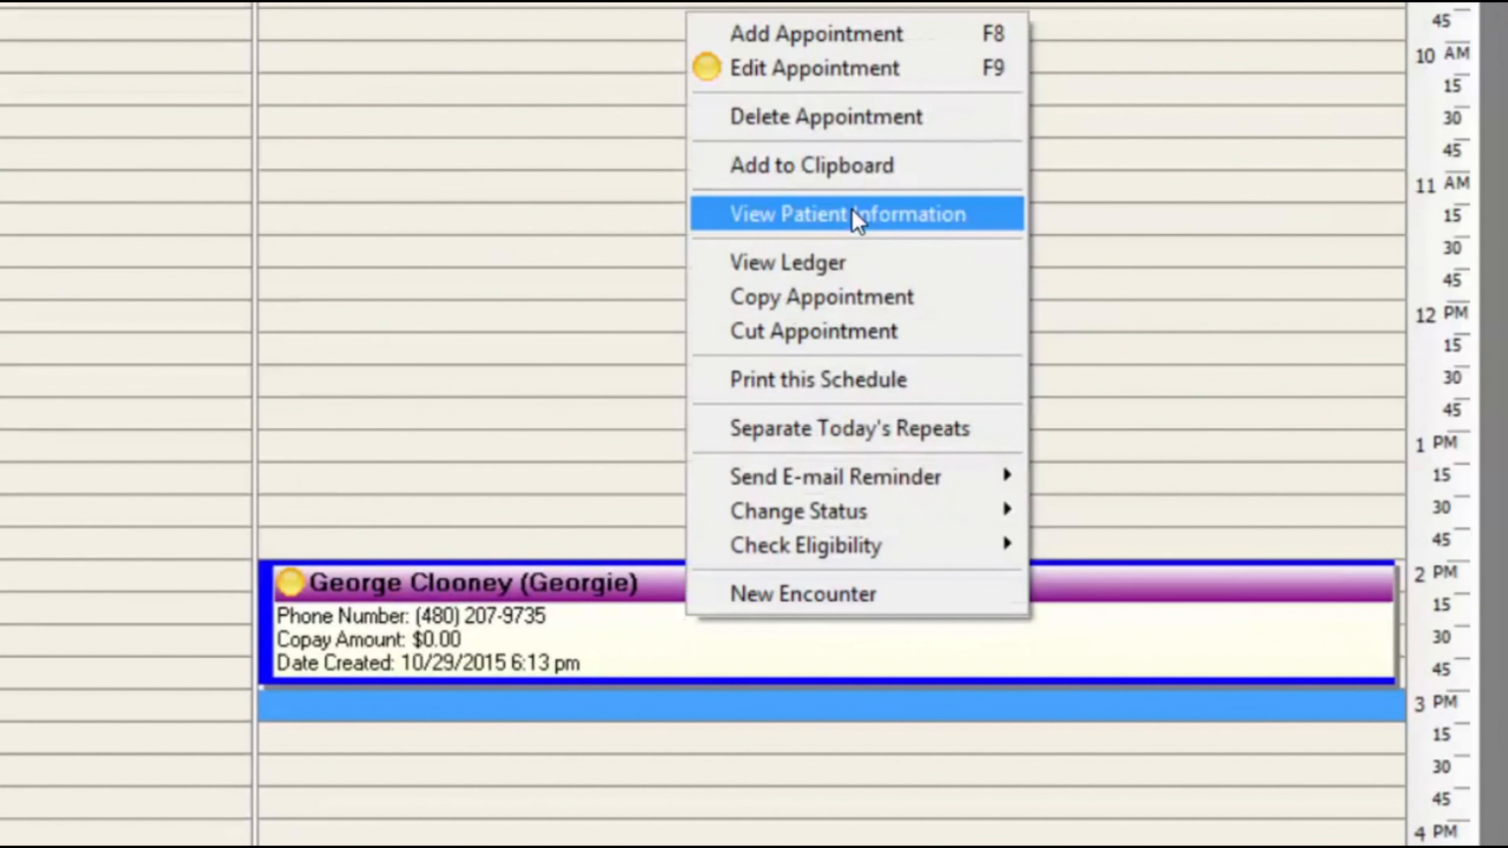
{"action": "left_click", "coordinate": [919, 214]}
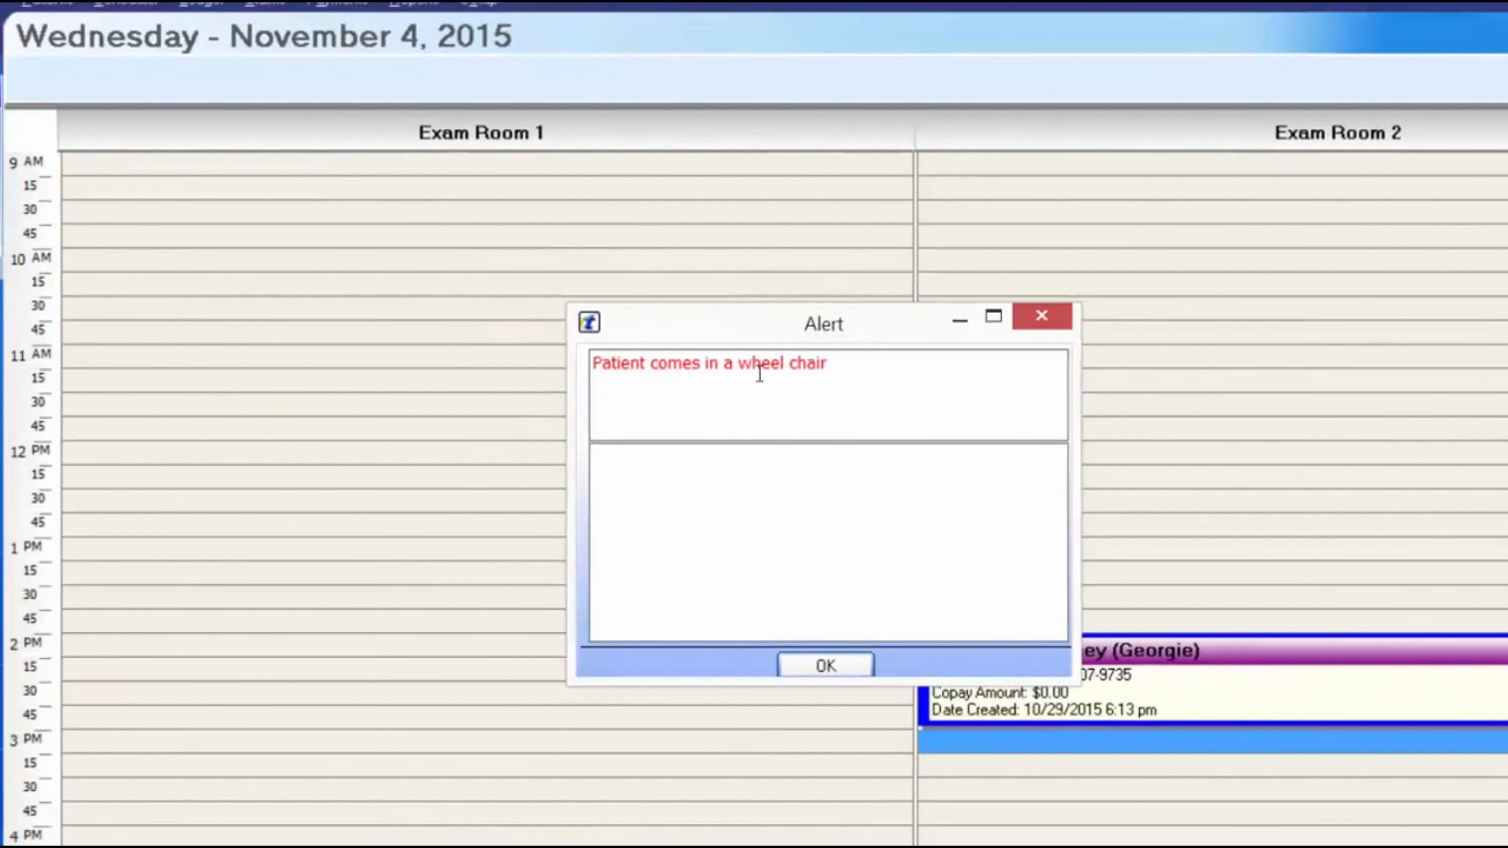
{"action": "left_click", "coordinate": [831, 666]}
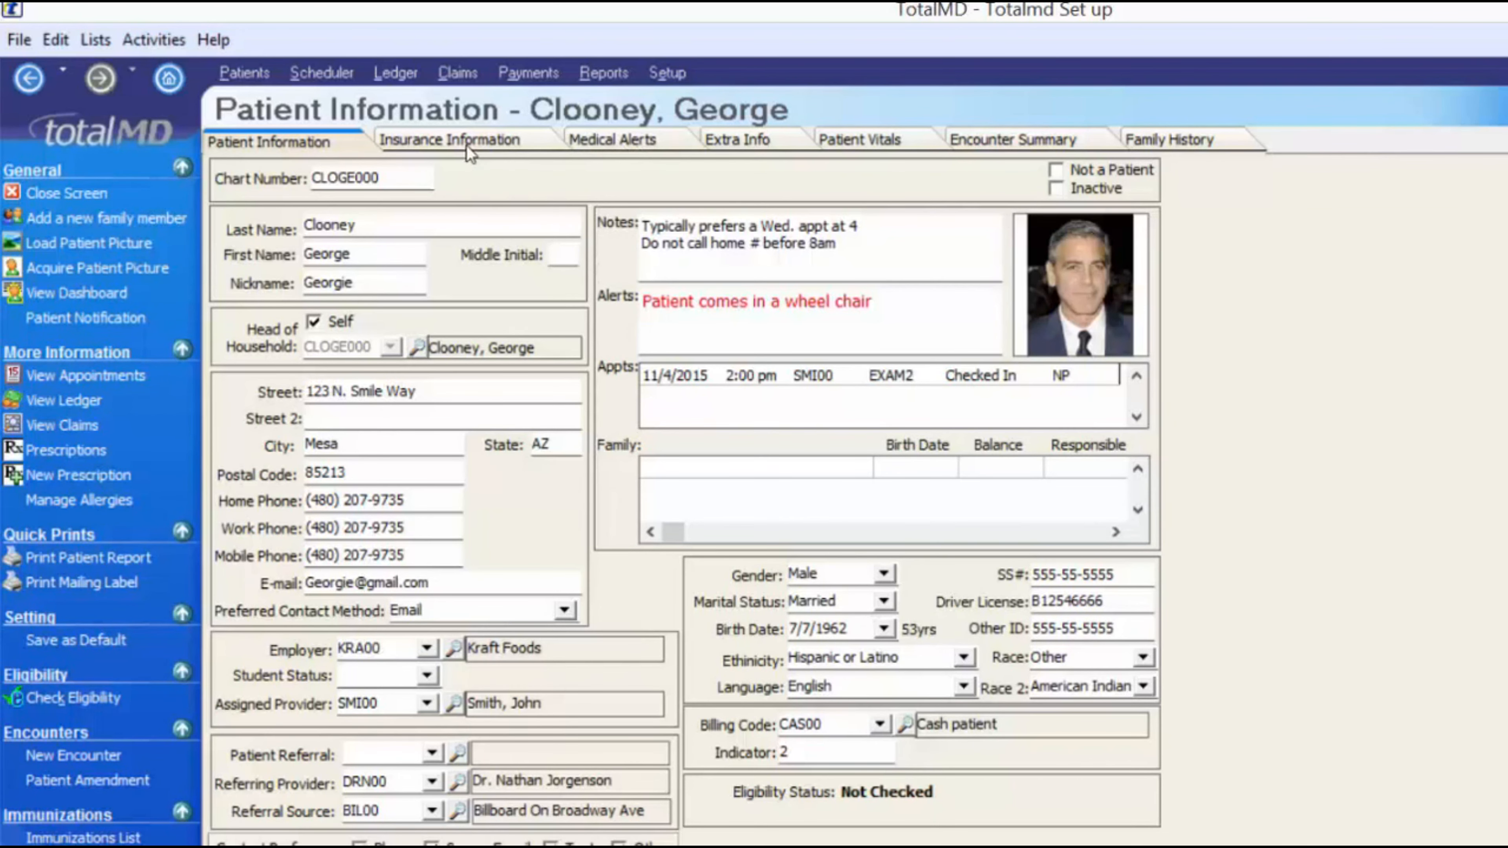
- Check Allergy - Latex, Back Problems and Headaches as medical alerts
{"action": "left_click", "coordinate": [620, 146]}
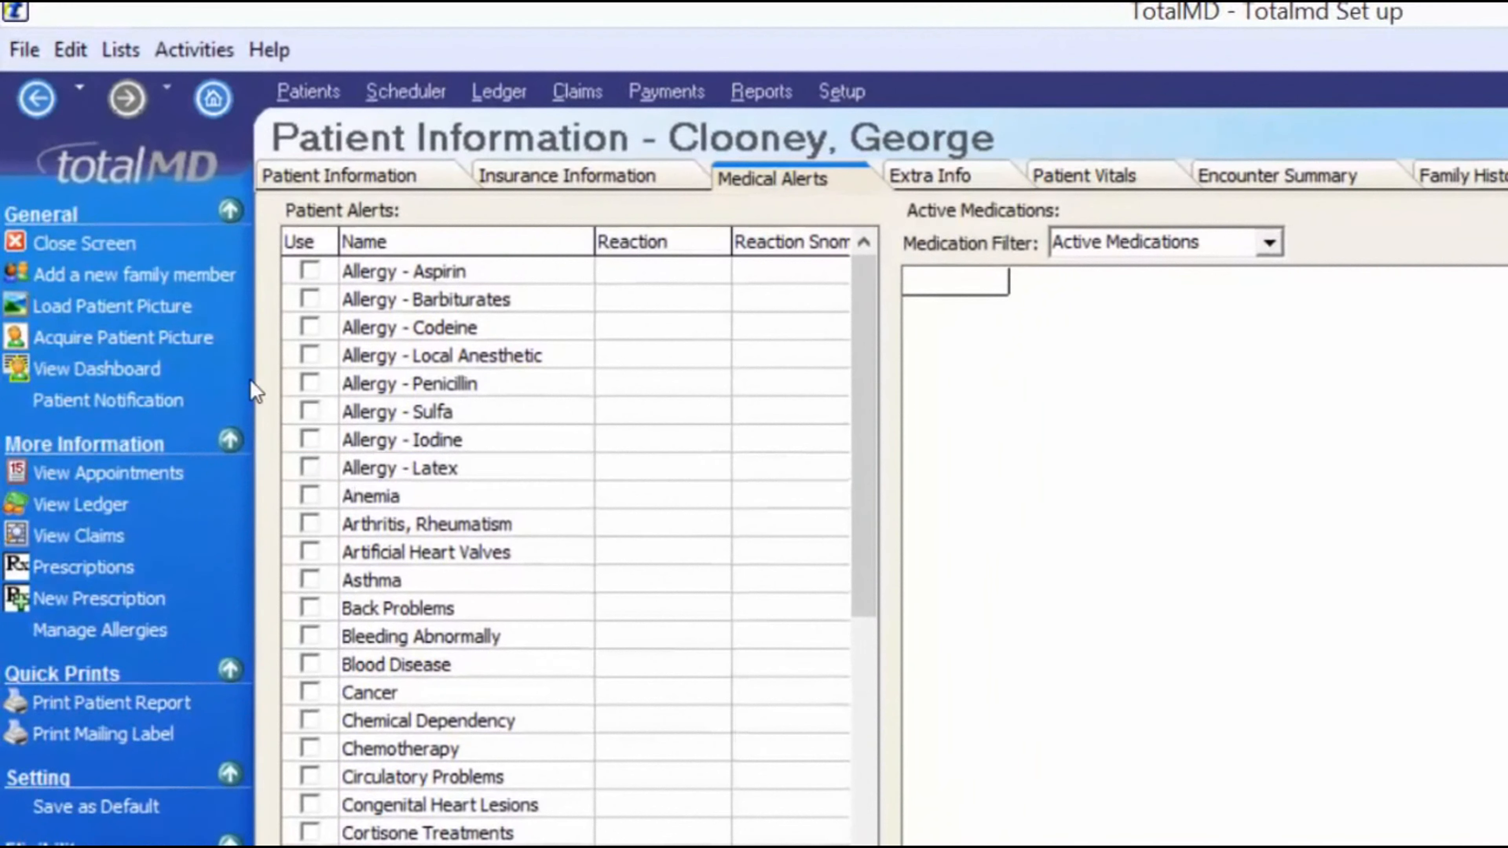
{"action": "left_click", "coordinate": [245, 371]}
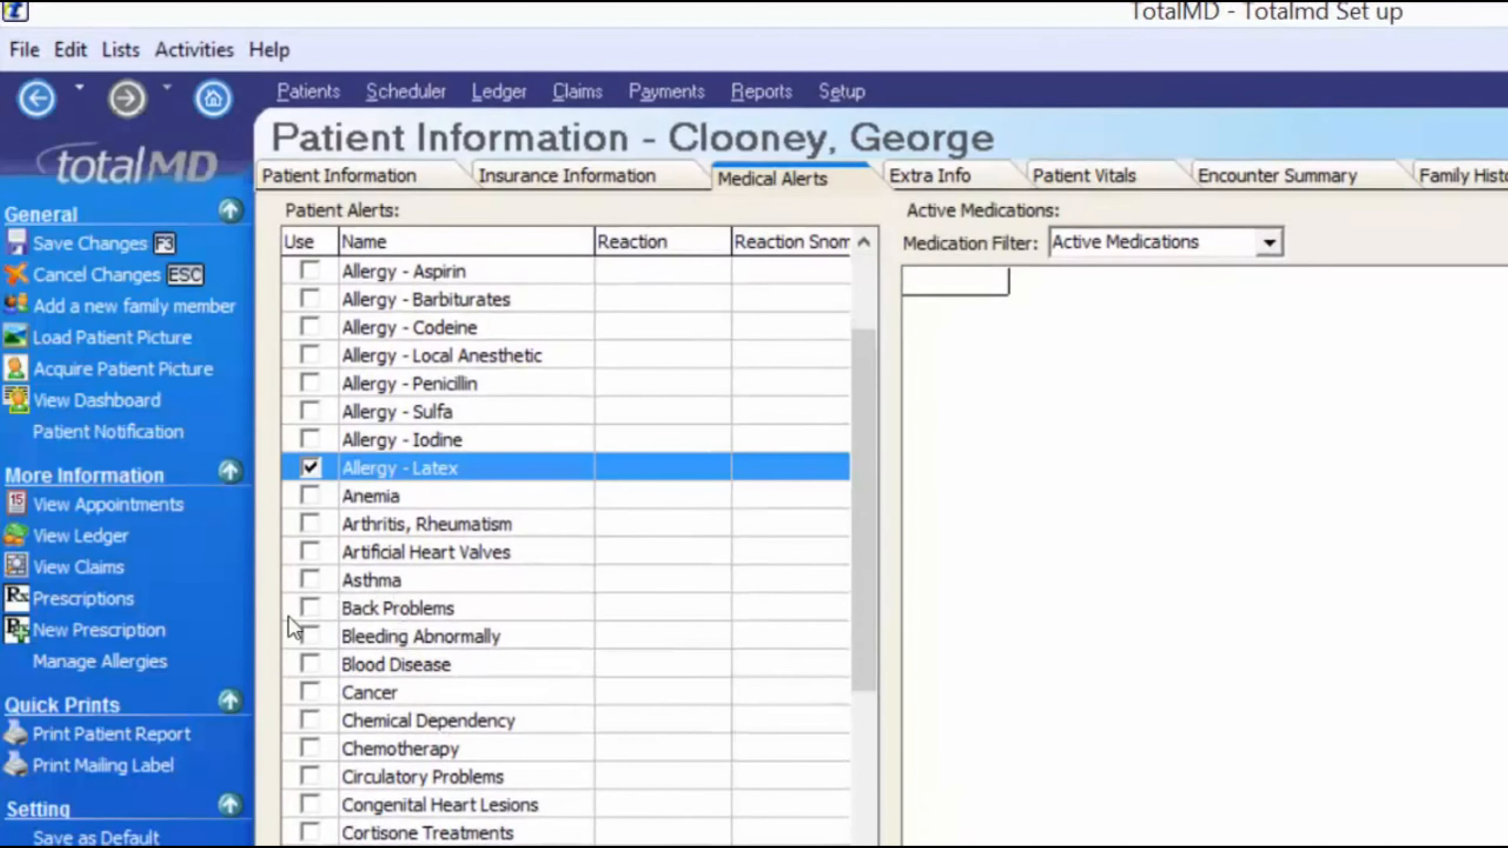
{"action": "left_click", "coordinate": [309, 609]}
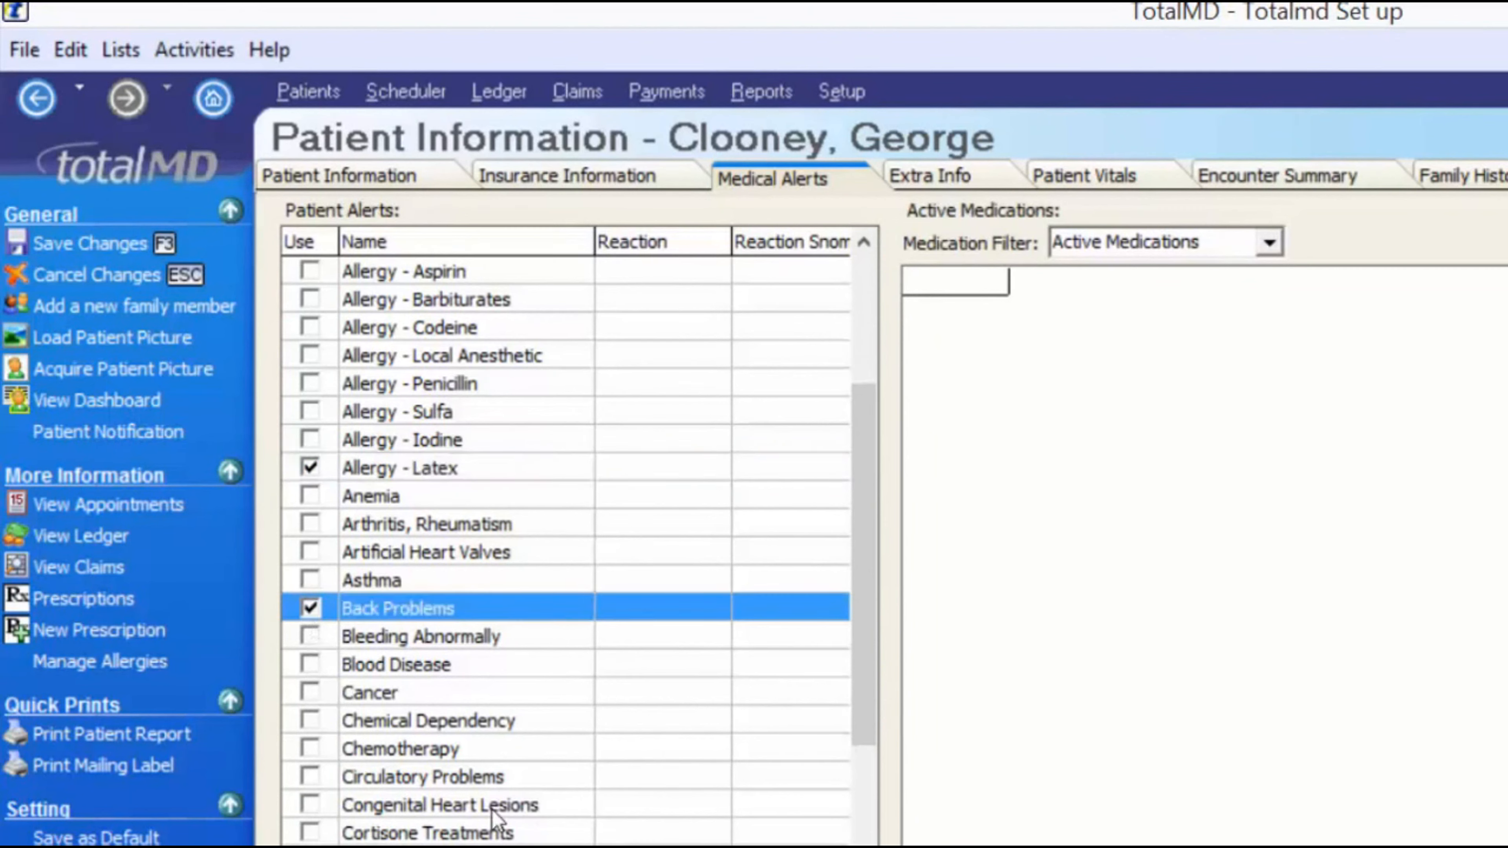
{"action": "scroll", "coordinate": [380, 806], "scroll_direction": "down", "scroll_amount": 4}
{"action": "left_click", "coordinate": [309, 691]}
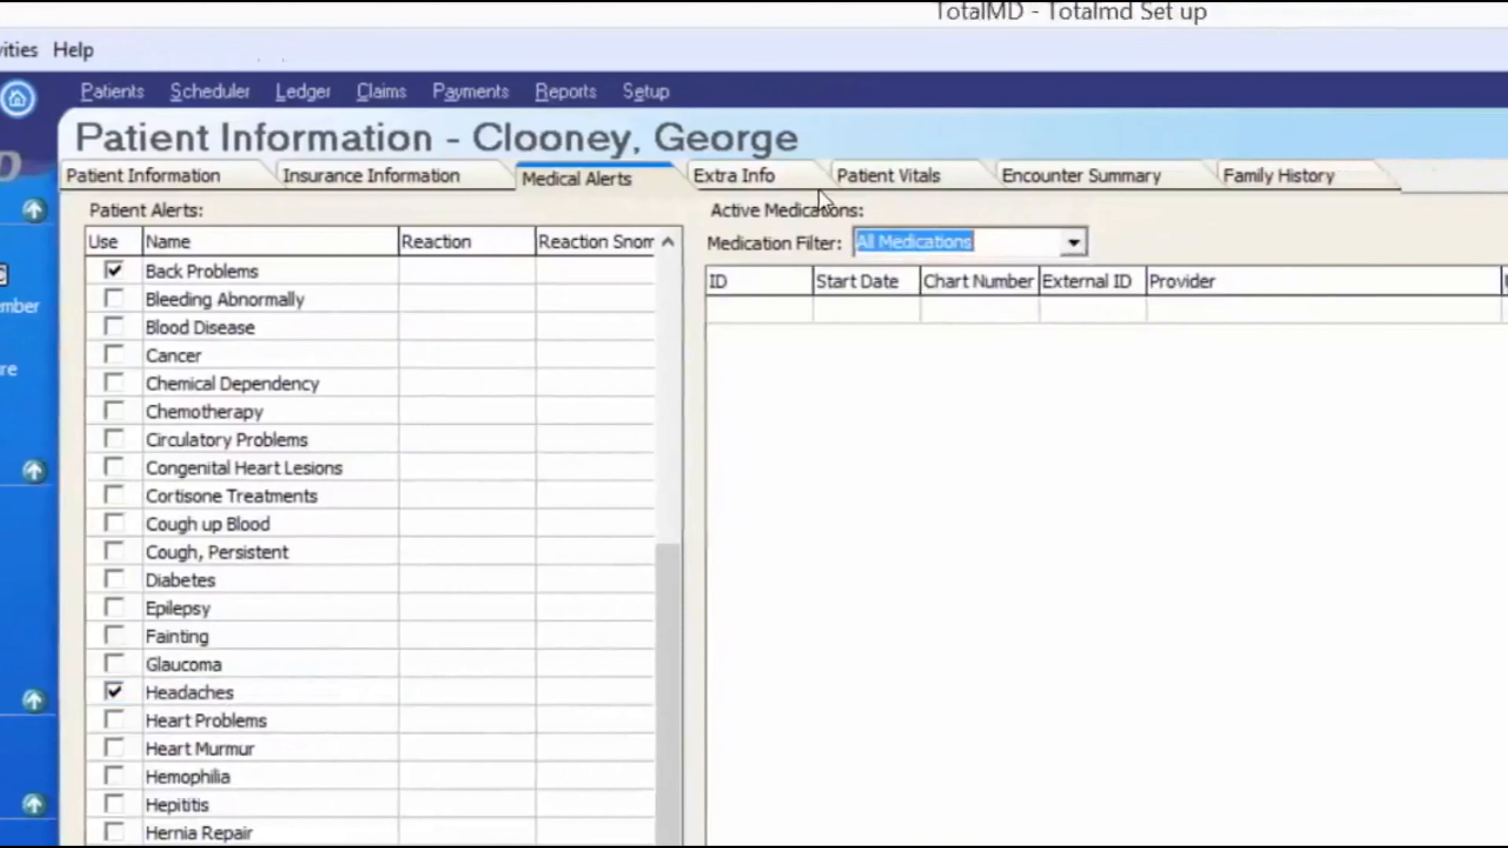
- Set the Medication Filter to Active Medications, then view the Extra Info details
{"action": "left_click", "coordinate": [1178, 246]}
{"action": "left_click", "coordinate": [1126, 273]}
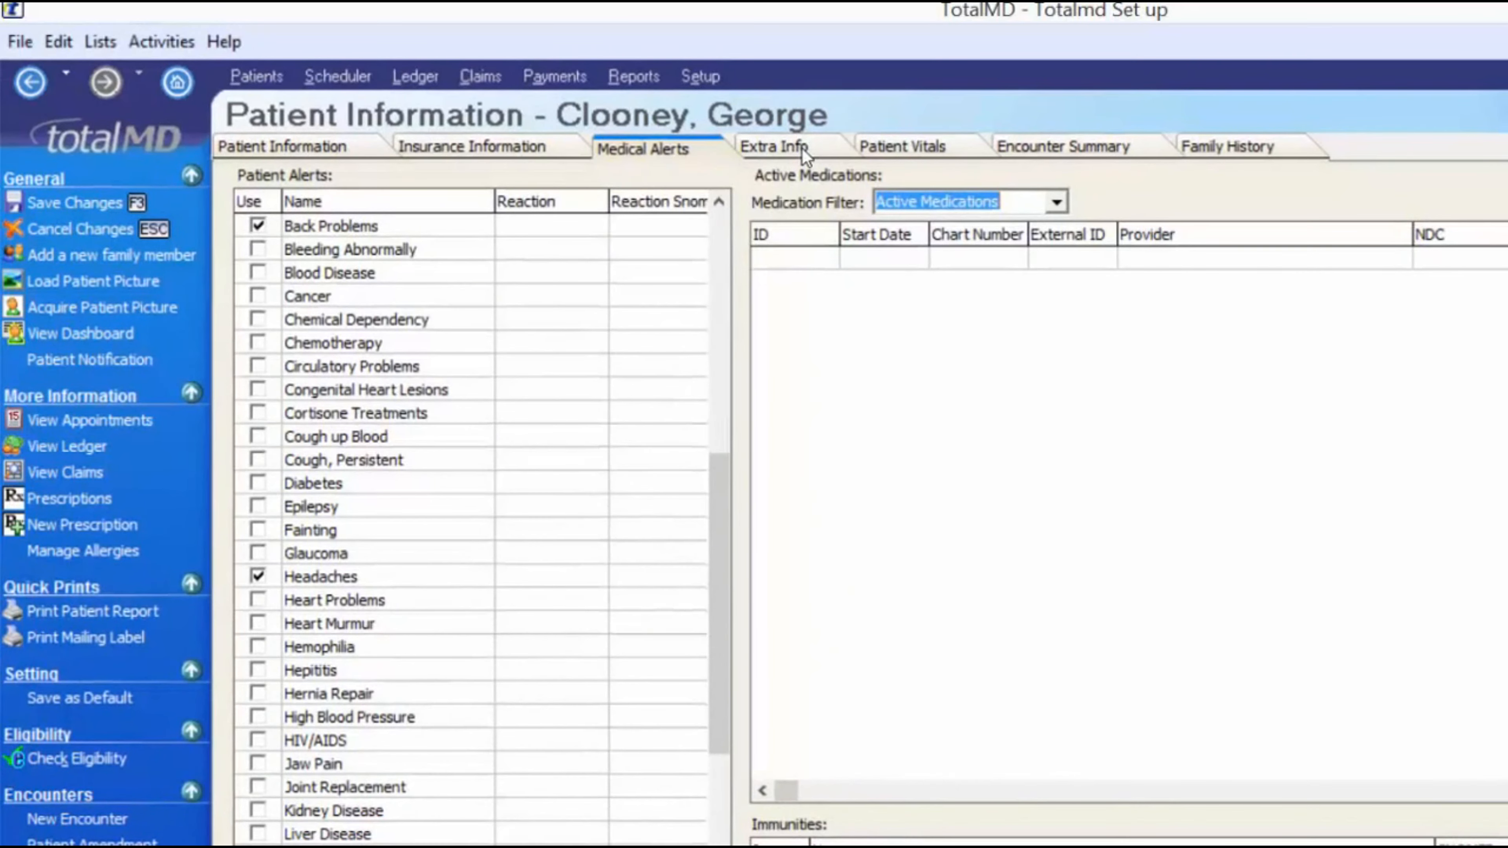
{"action": "left_click", "coordinate": [802, 149]}
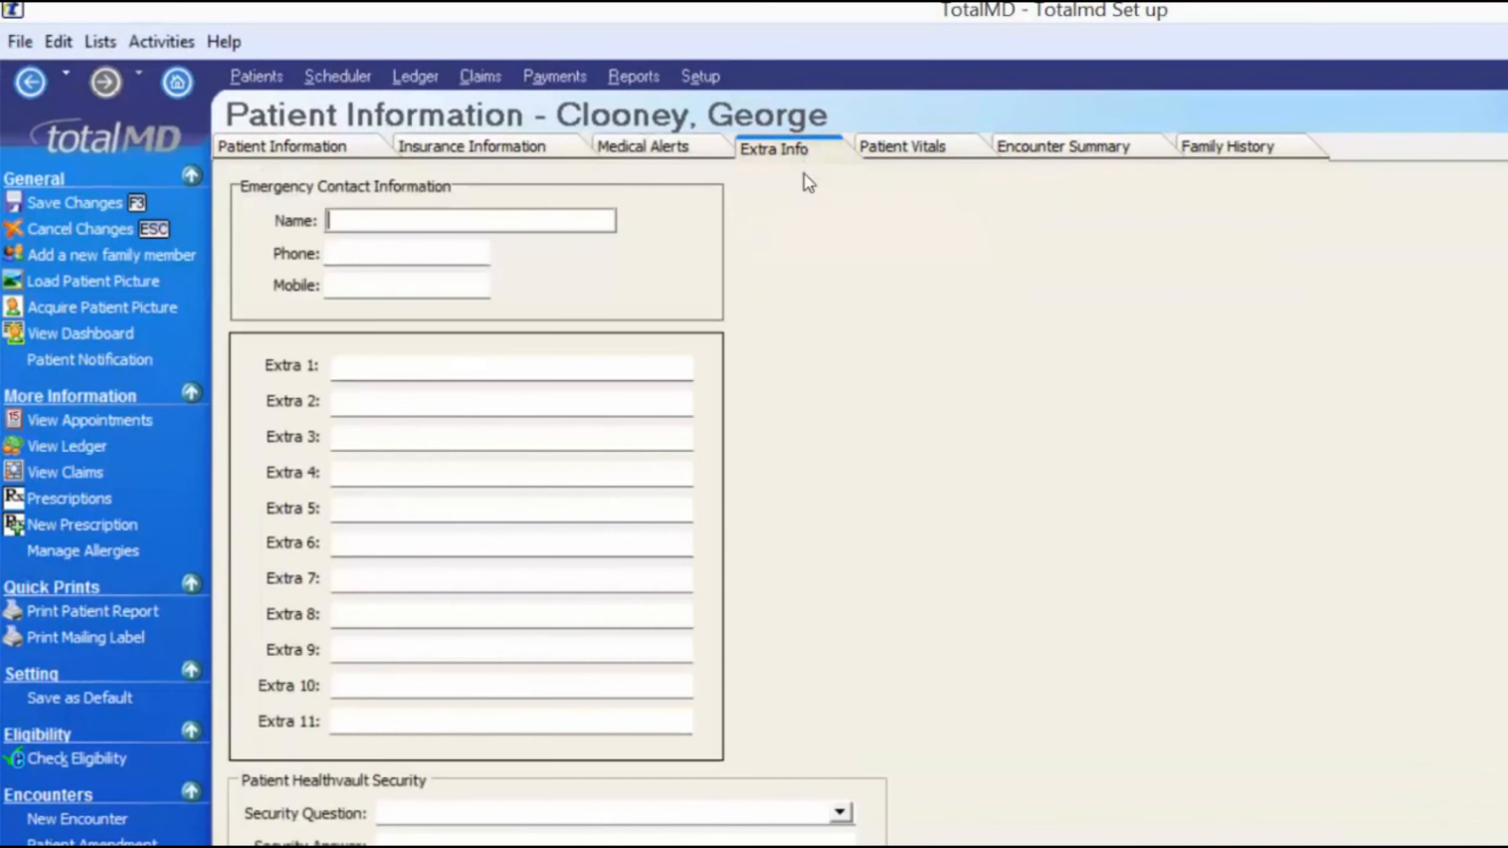
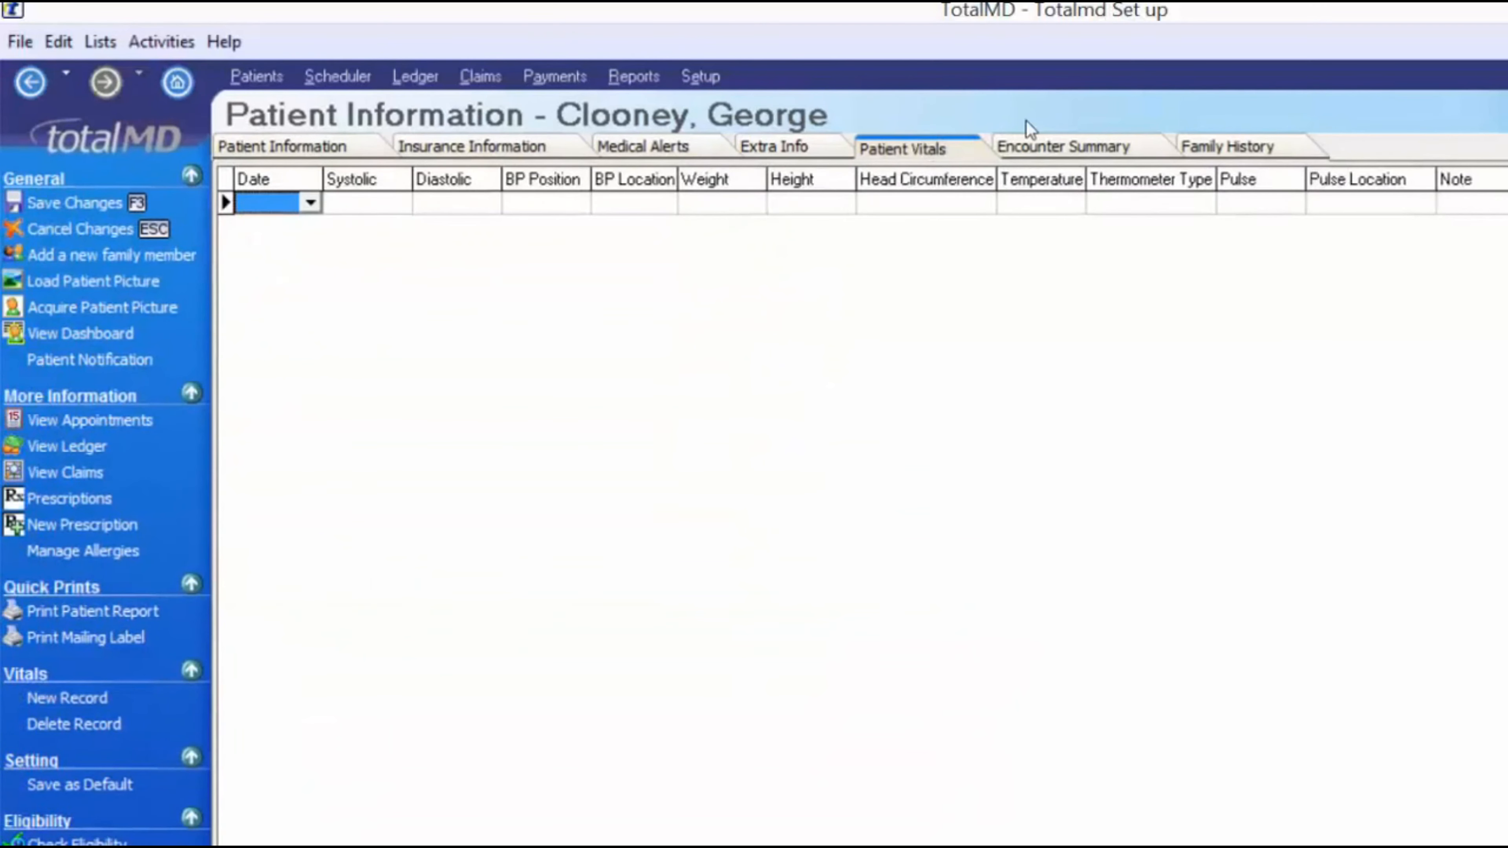
- Show the Family History page with its empty Family Members and Conditions tables
{"action": "left_click", "coordinate": [1052, 149]}
{"action": "left_click", "coordinate": [1259, 148]}
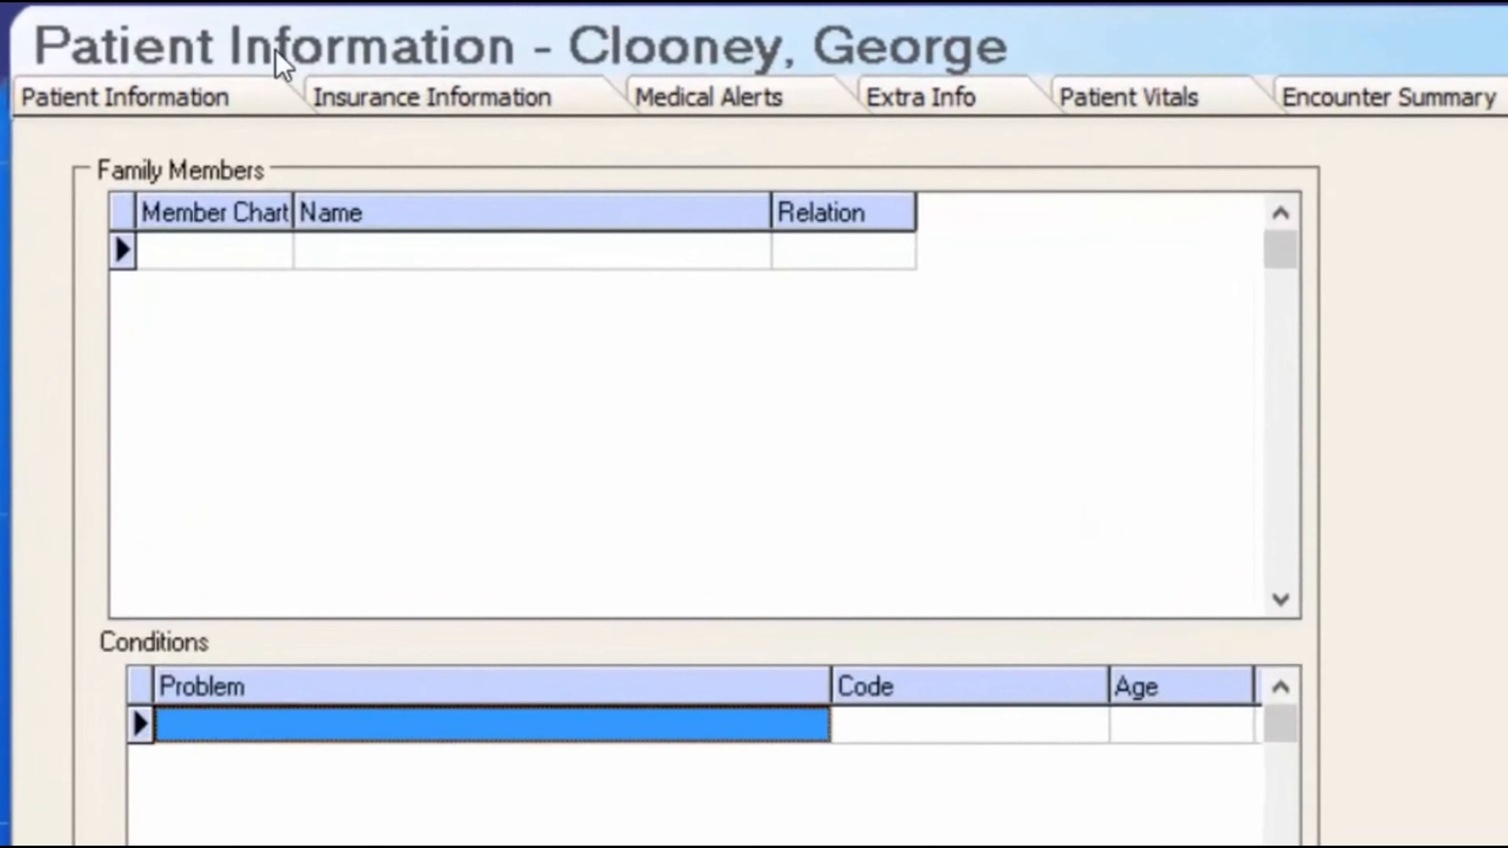
- Go to Insurance Information and look at the primary carrier list without choosing one
{"action": "left_click", "coordinate": [430, 104]}
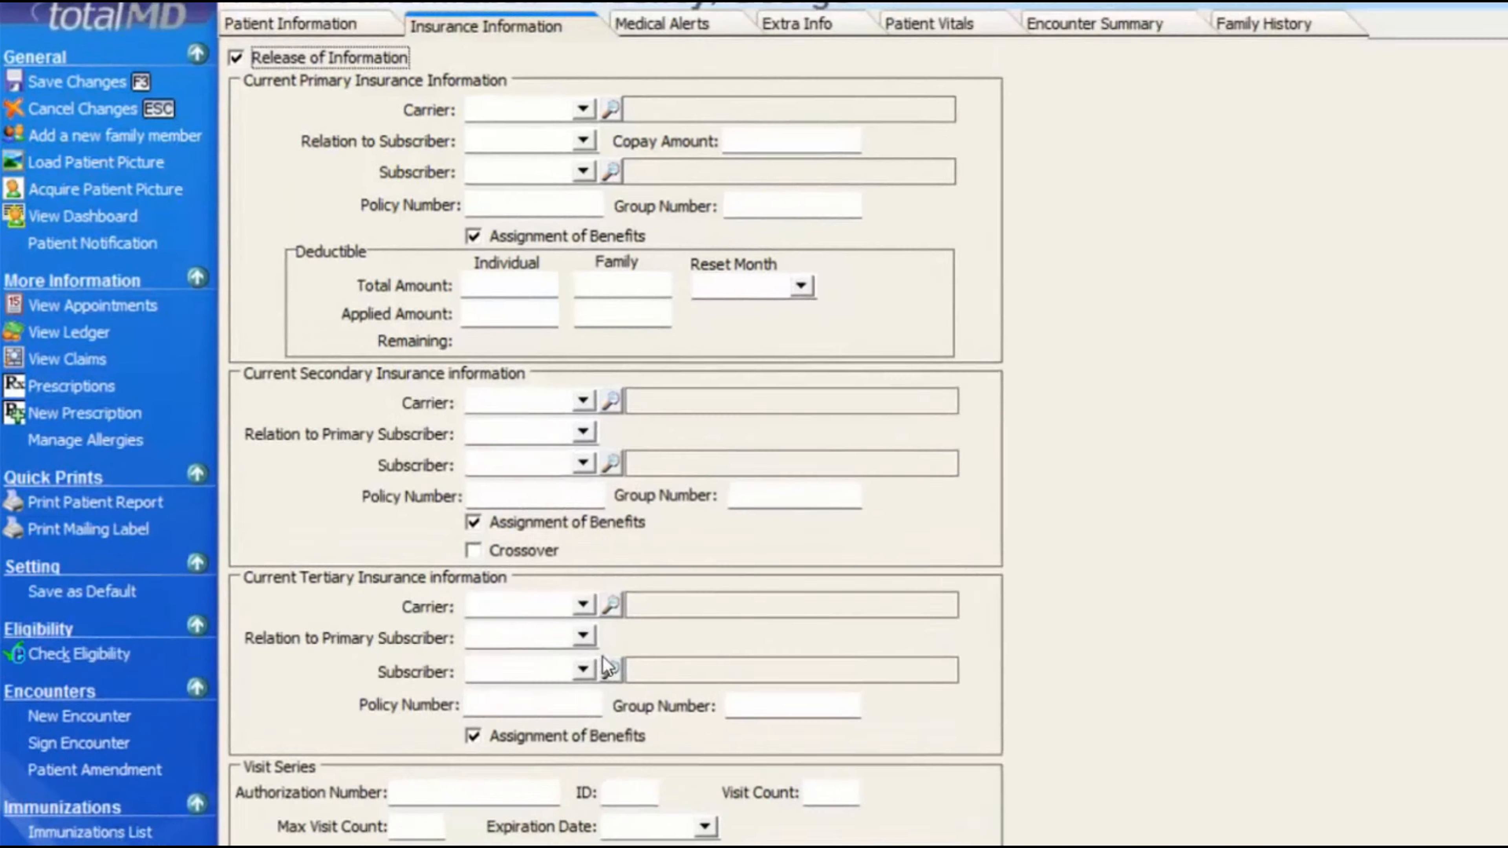
{"action": "left_click", "coordinate": [537, 55]}
{"action": "left_click", "coordinate": [626, 249]}
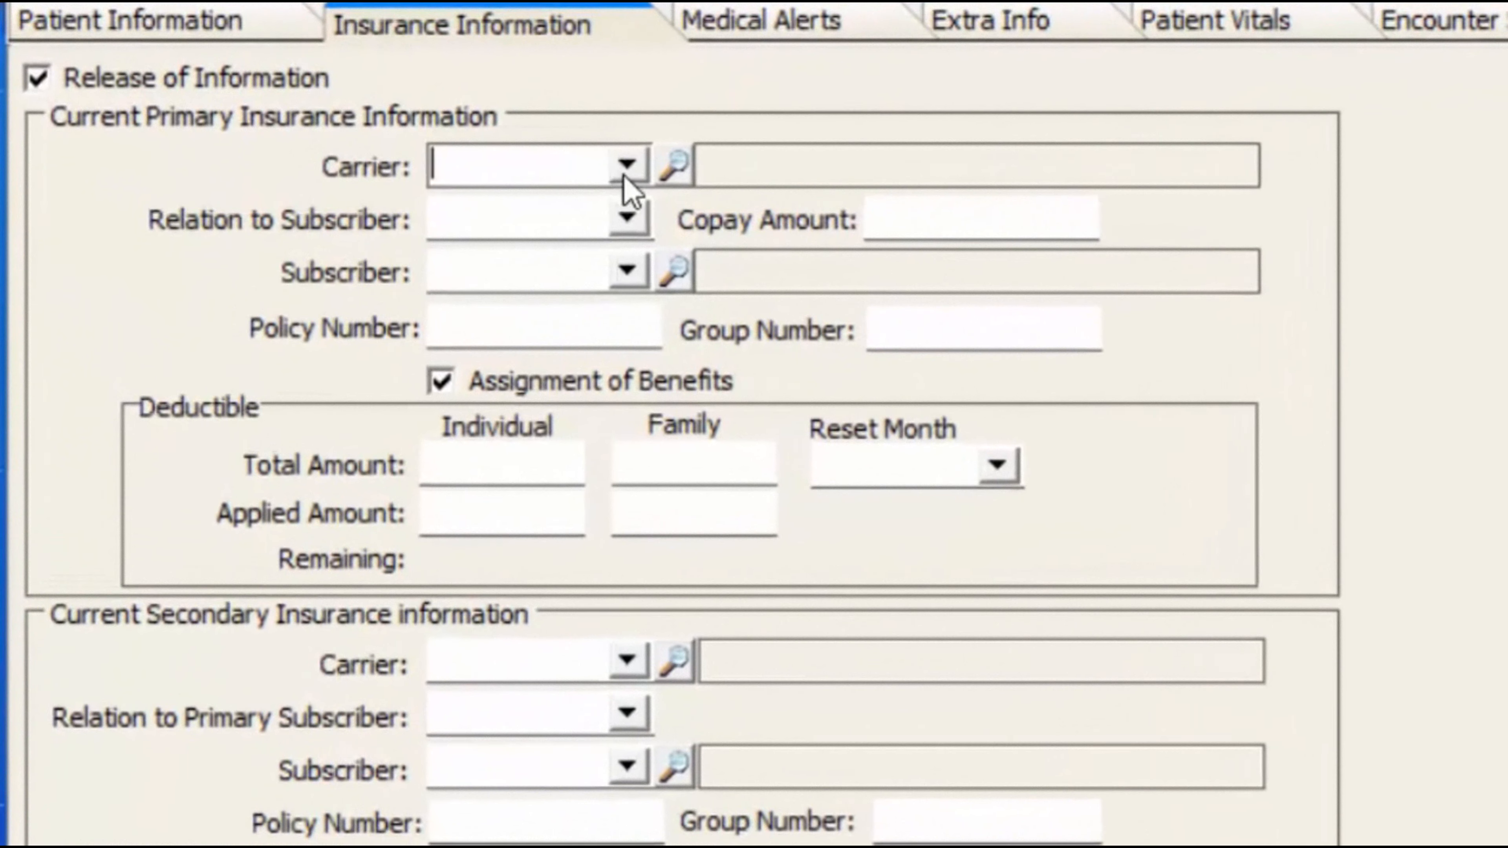
- Set the primary carrier to Blue Cross Blue Shield (BLU00), with the patient as Self
{"action": "left_click", "coordinate": [624, 254]}
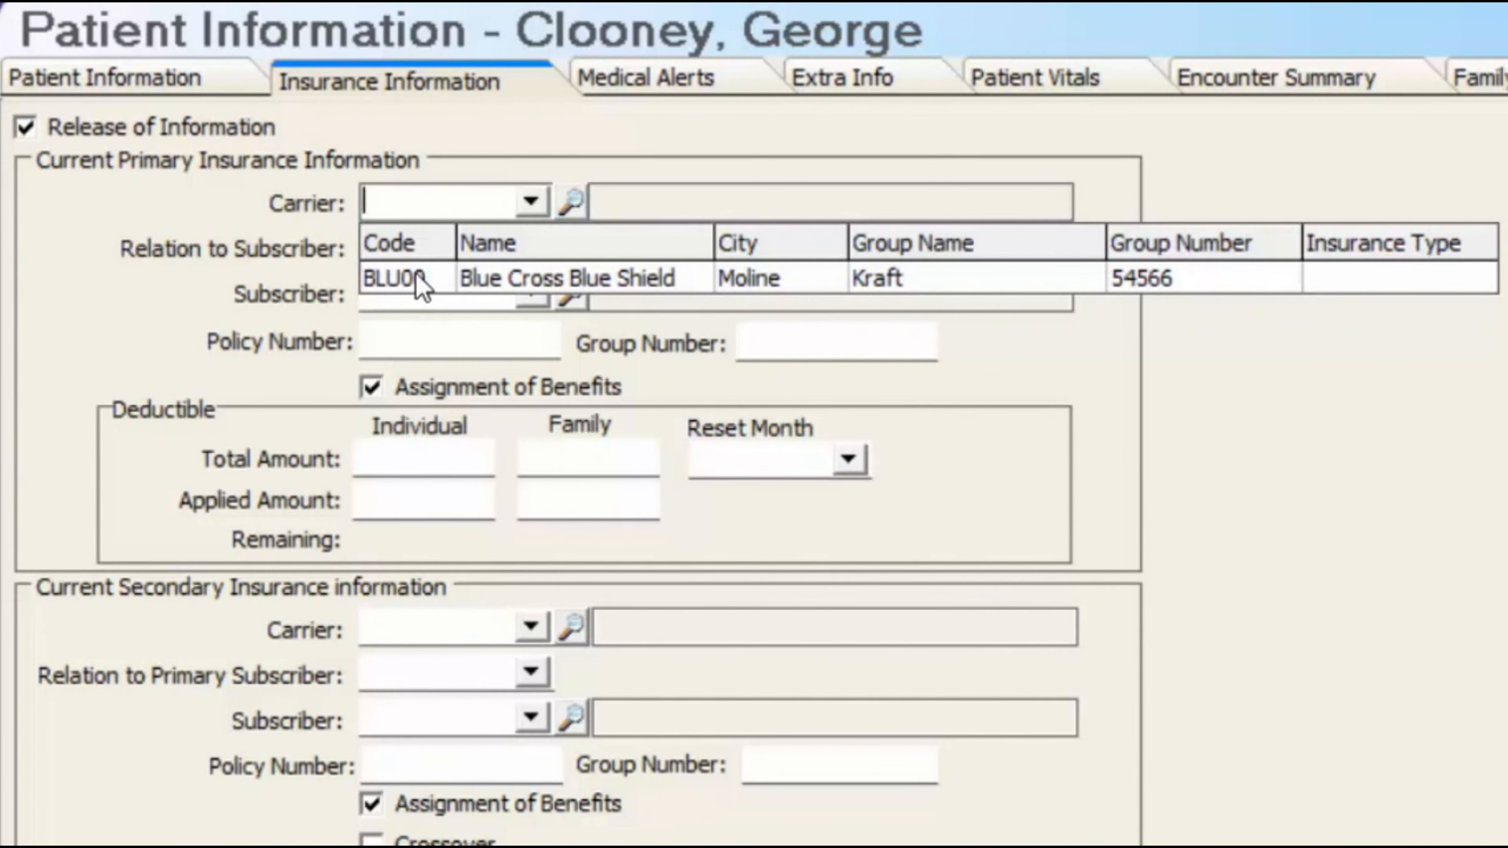
{"action": "left_click", "coordinate": [778, 292]}
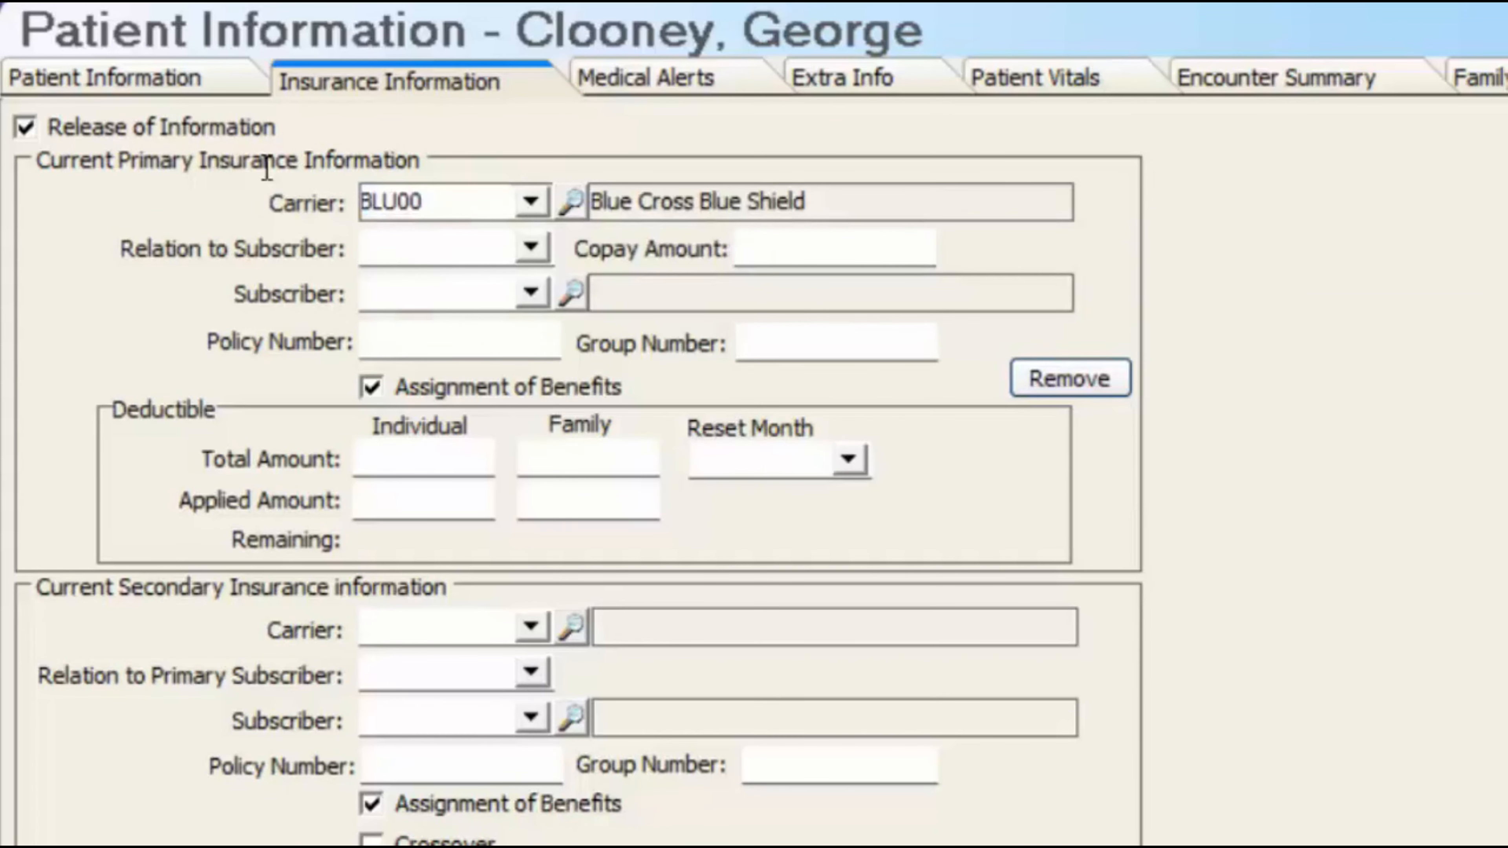
{"action": "key", "text": "Tab"}
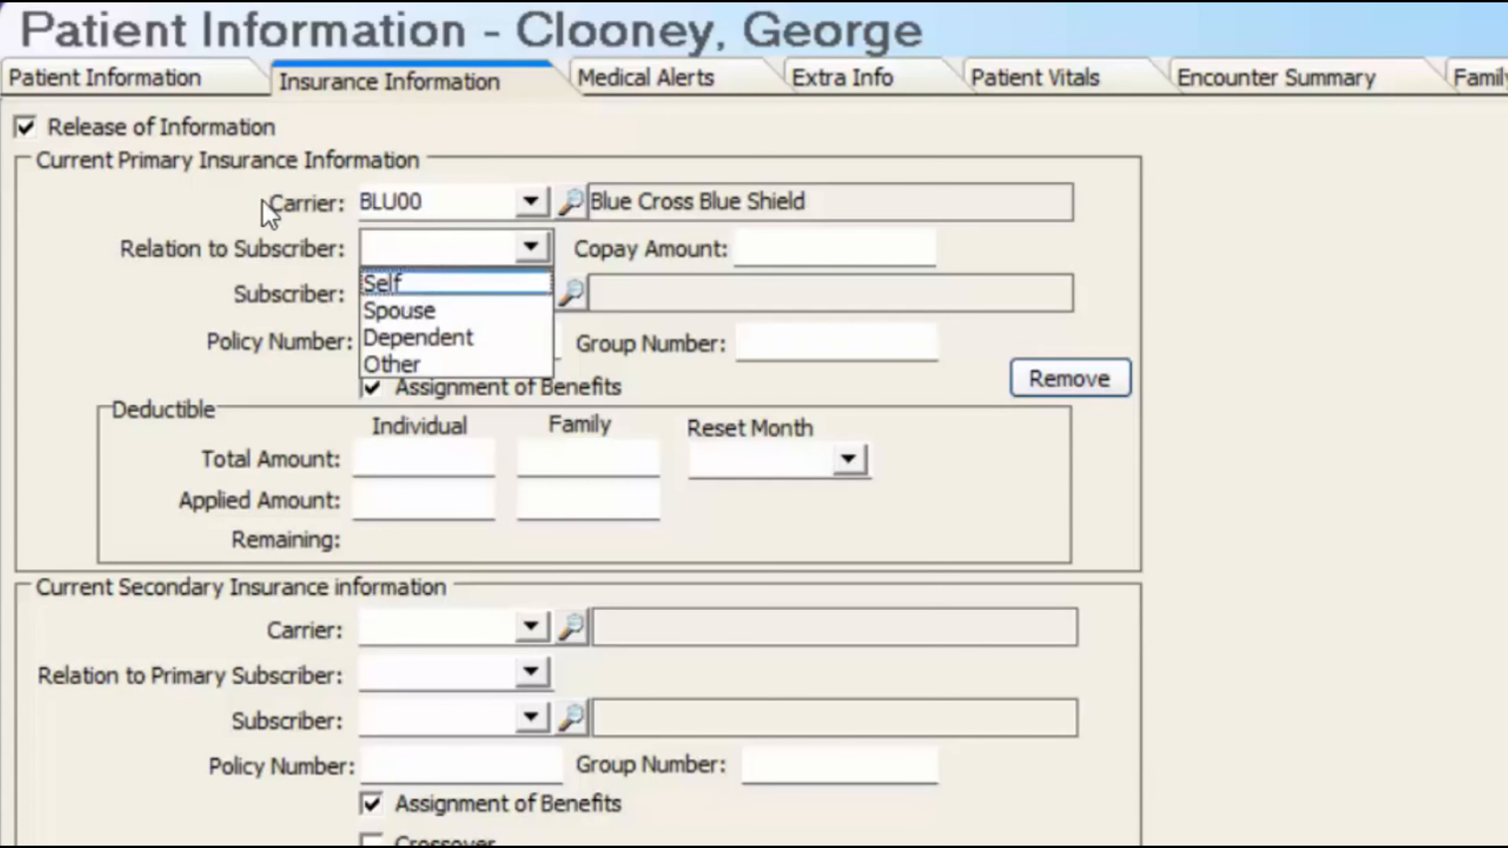
{"action": "left_click", "coordinate": [386, 284]}
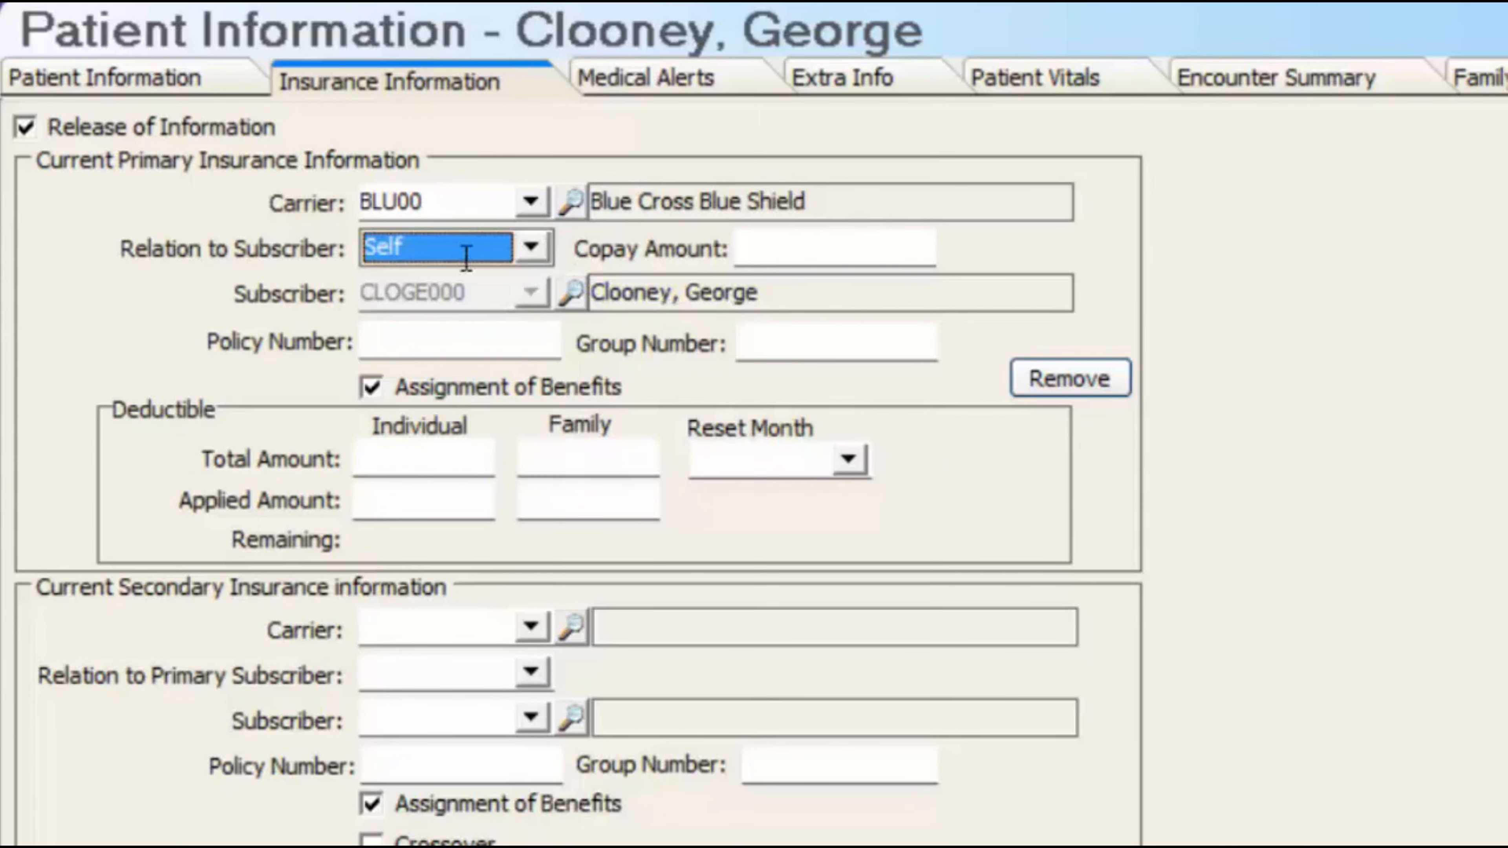
- Enter a 20.00 copay, the policy number, and 500 individual / 1000 family deductibles
{"action": "left_click", "coordinate": [794, 243]}
{"action": "type", "text": "20"}
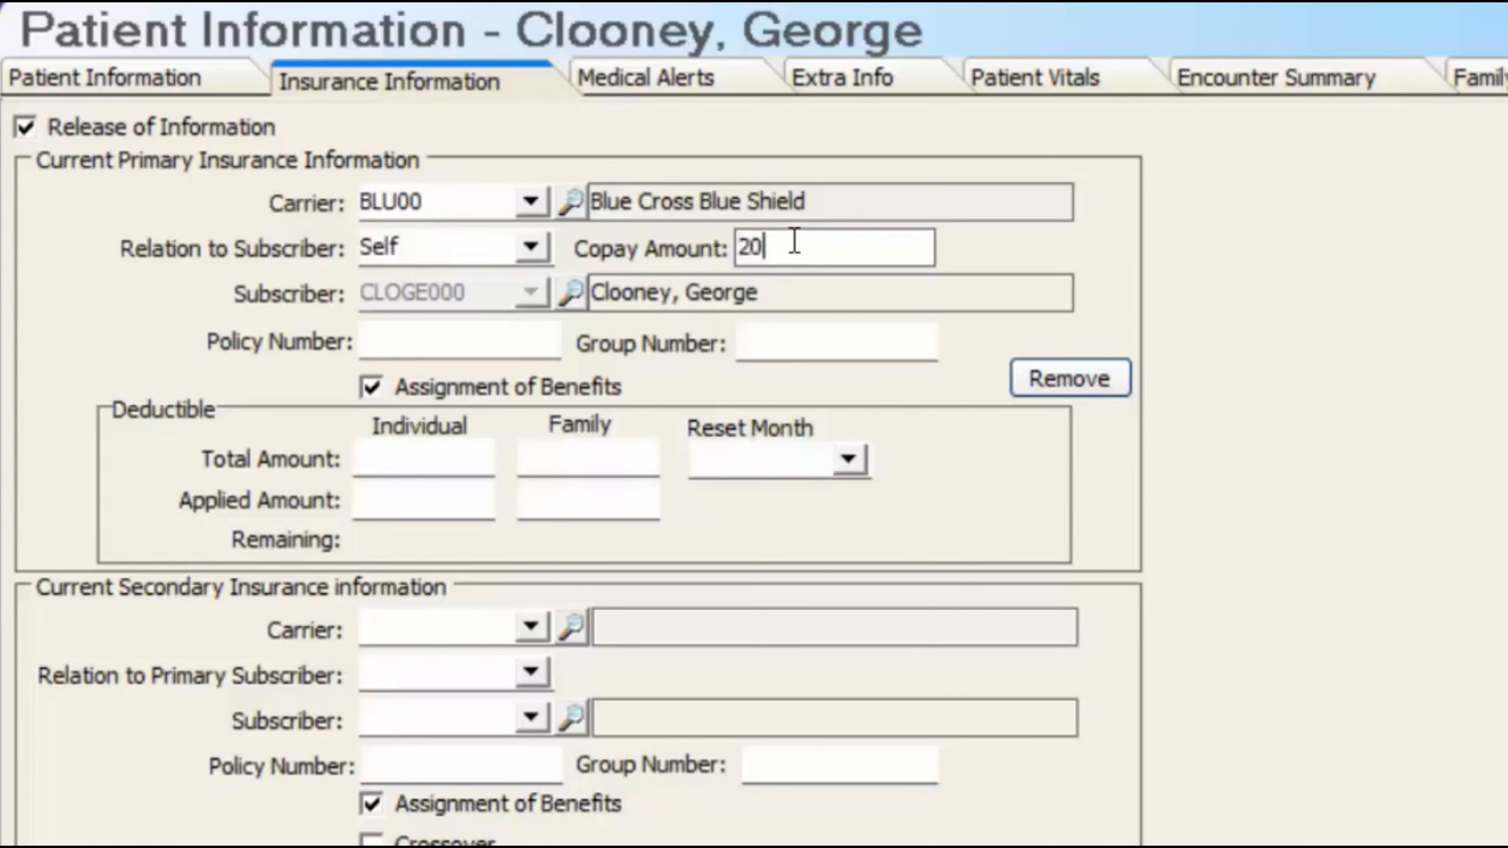
{"action": "left_click", "coordinate": [450, 345]}
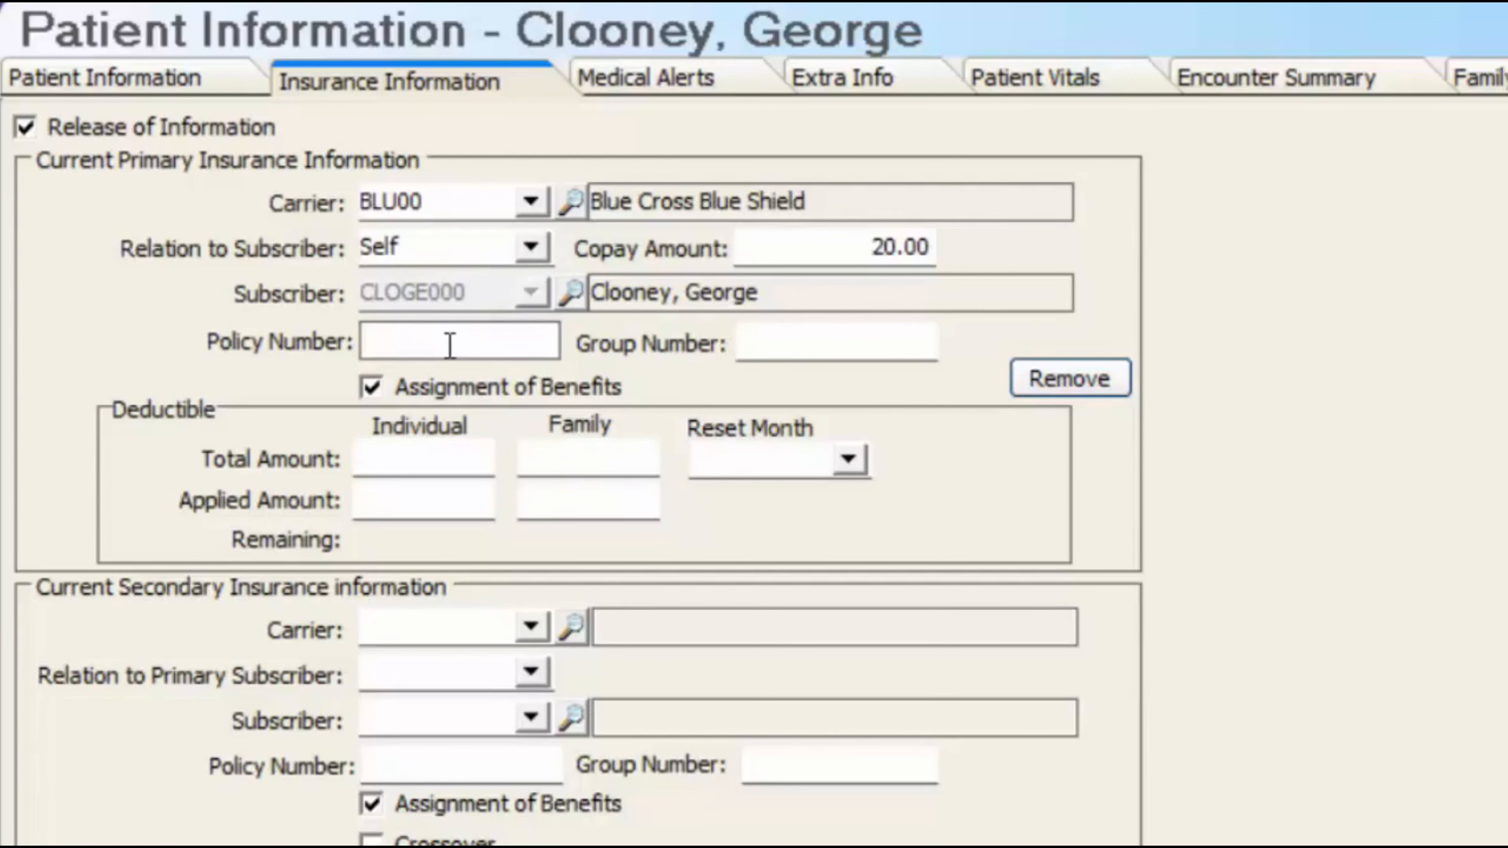
{"action": "key", "text": "Tab"}
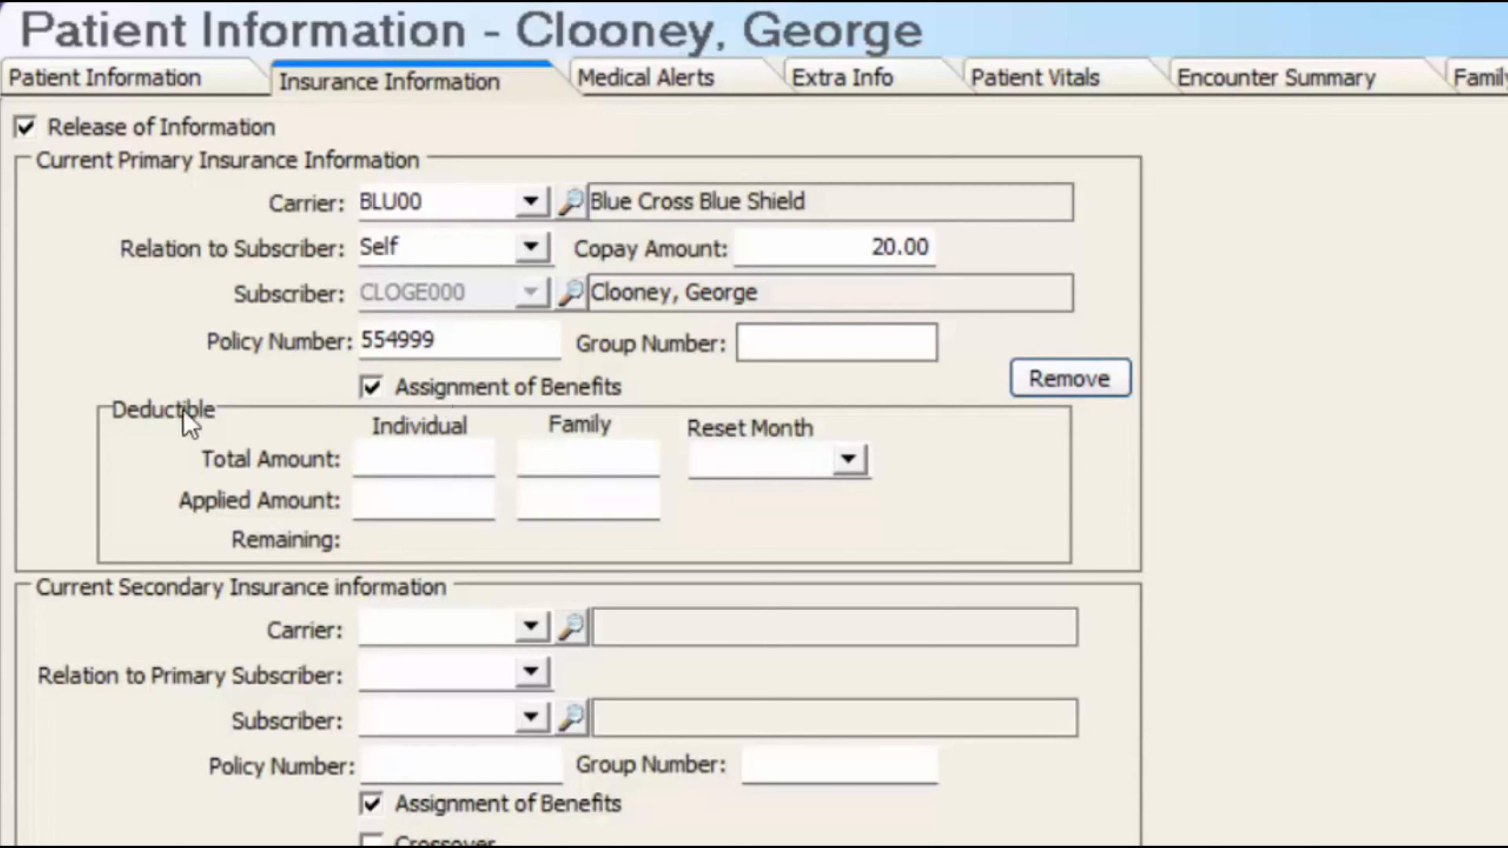
{"action": "key", "text": "Tab"}
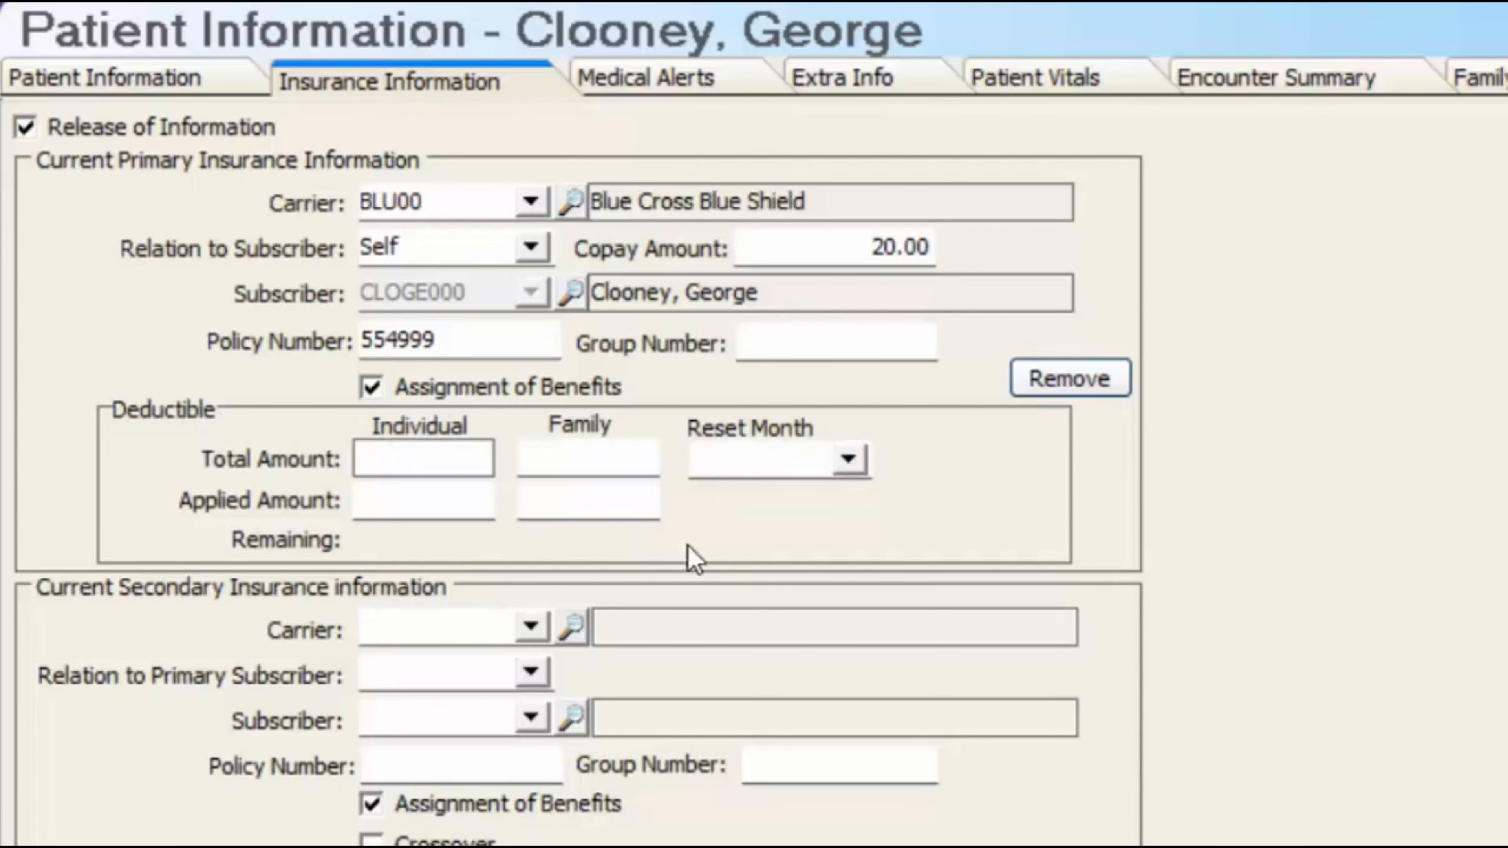
{"action": "type", "text": "500"}
{"action": "key", "text": "Tab"}
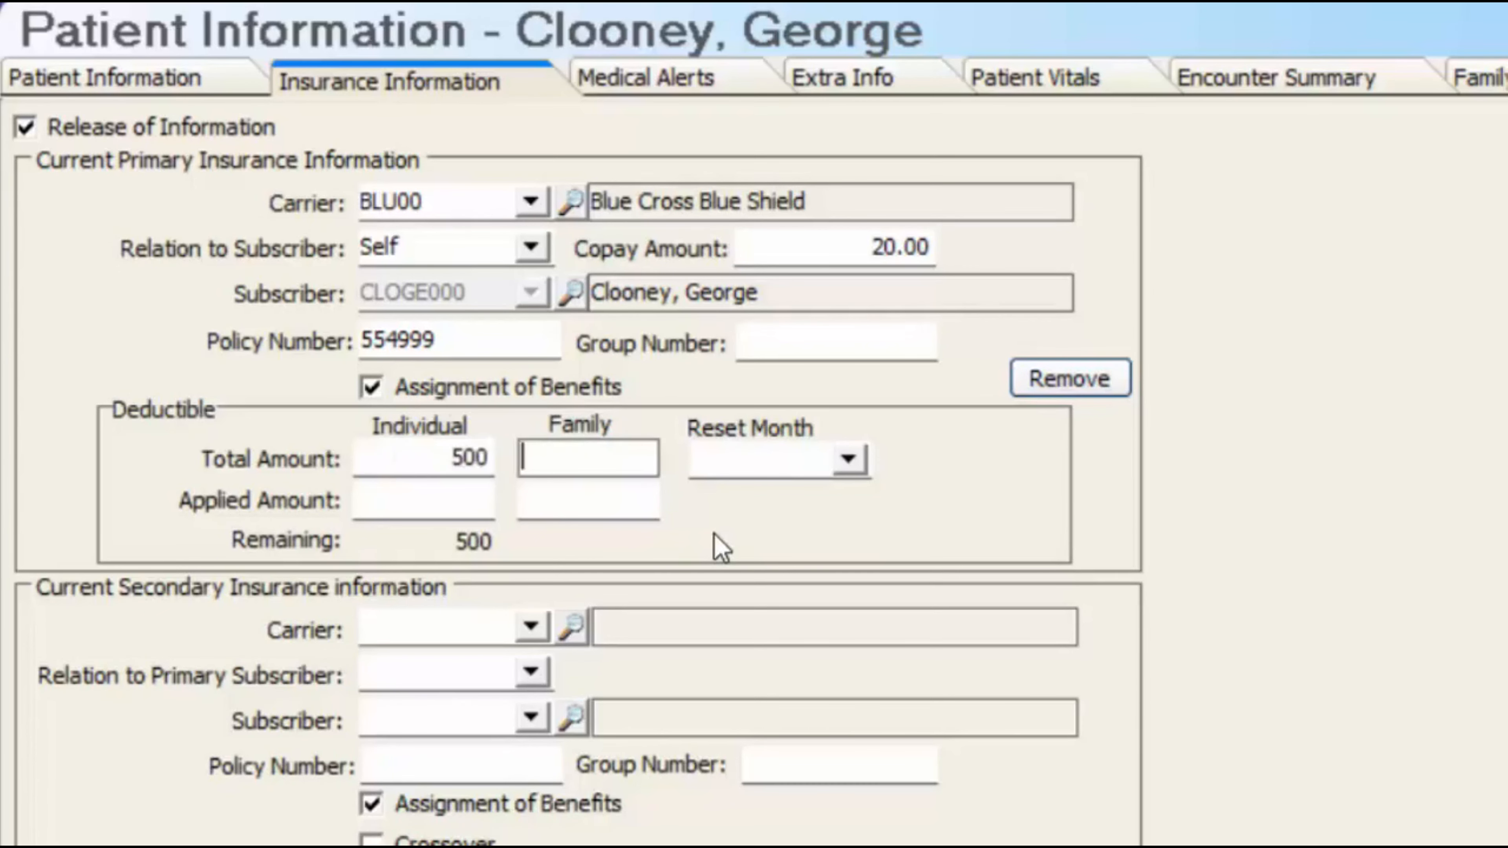
{"action": "type", "text": "1000"}
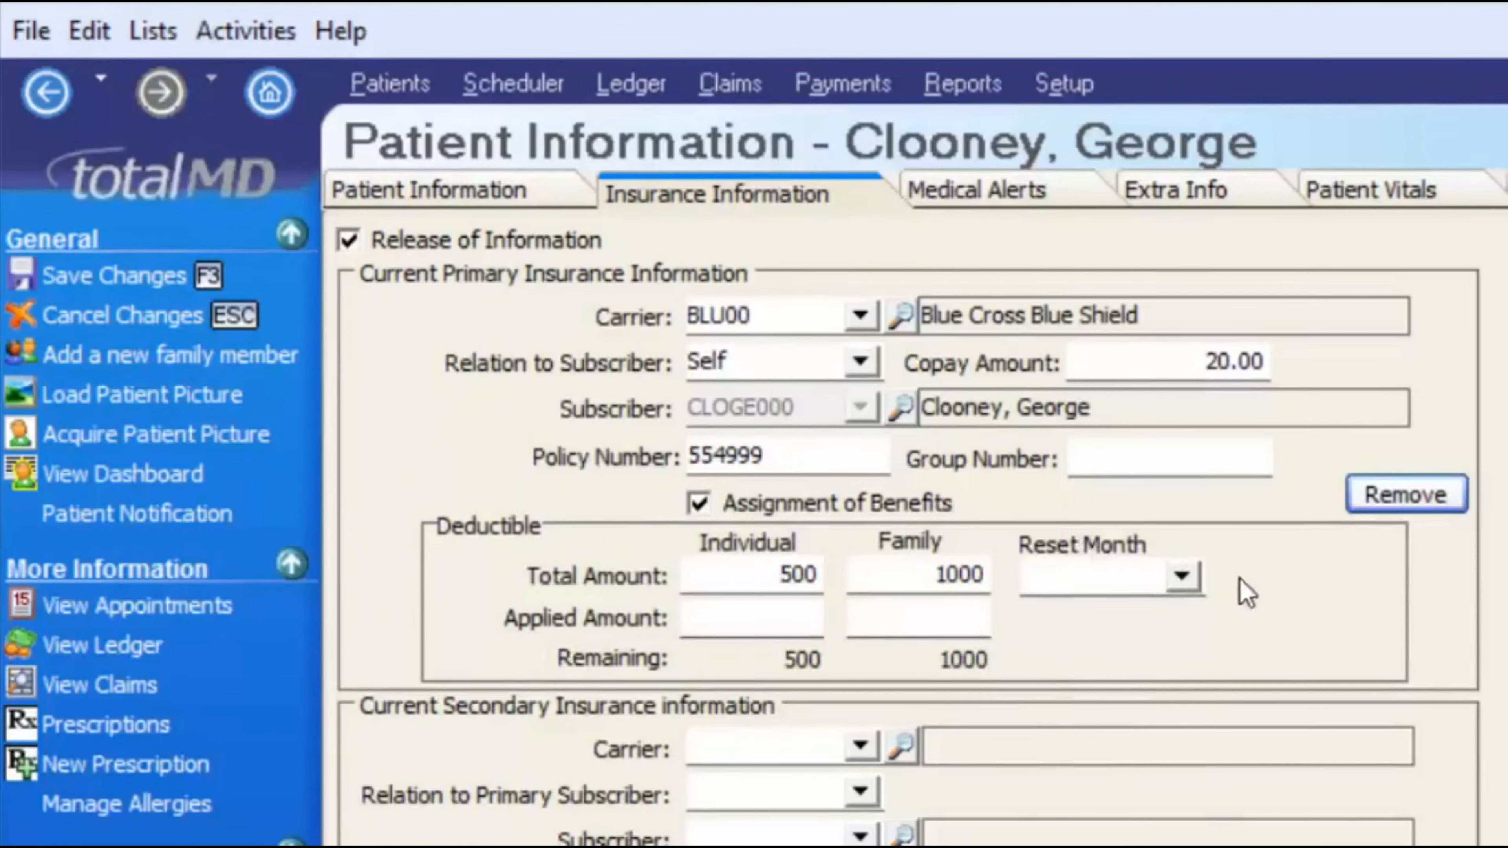
- Set the deductible reset month to January with 200 applied, leaving crossover off
{"action": "left_click", "coordinate": [849, 459]}
{"action": "left_click", "coordinate": [1089, 620]}
{"action": "key", "text": "Tab"}
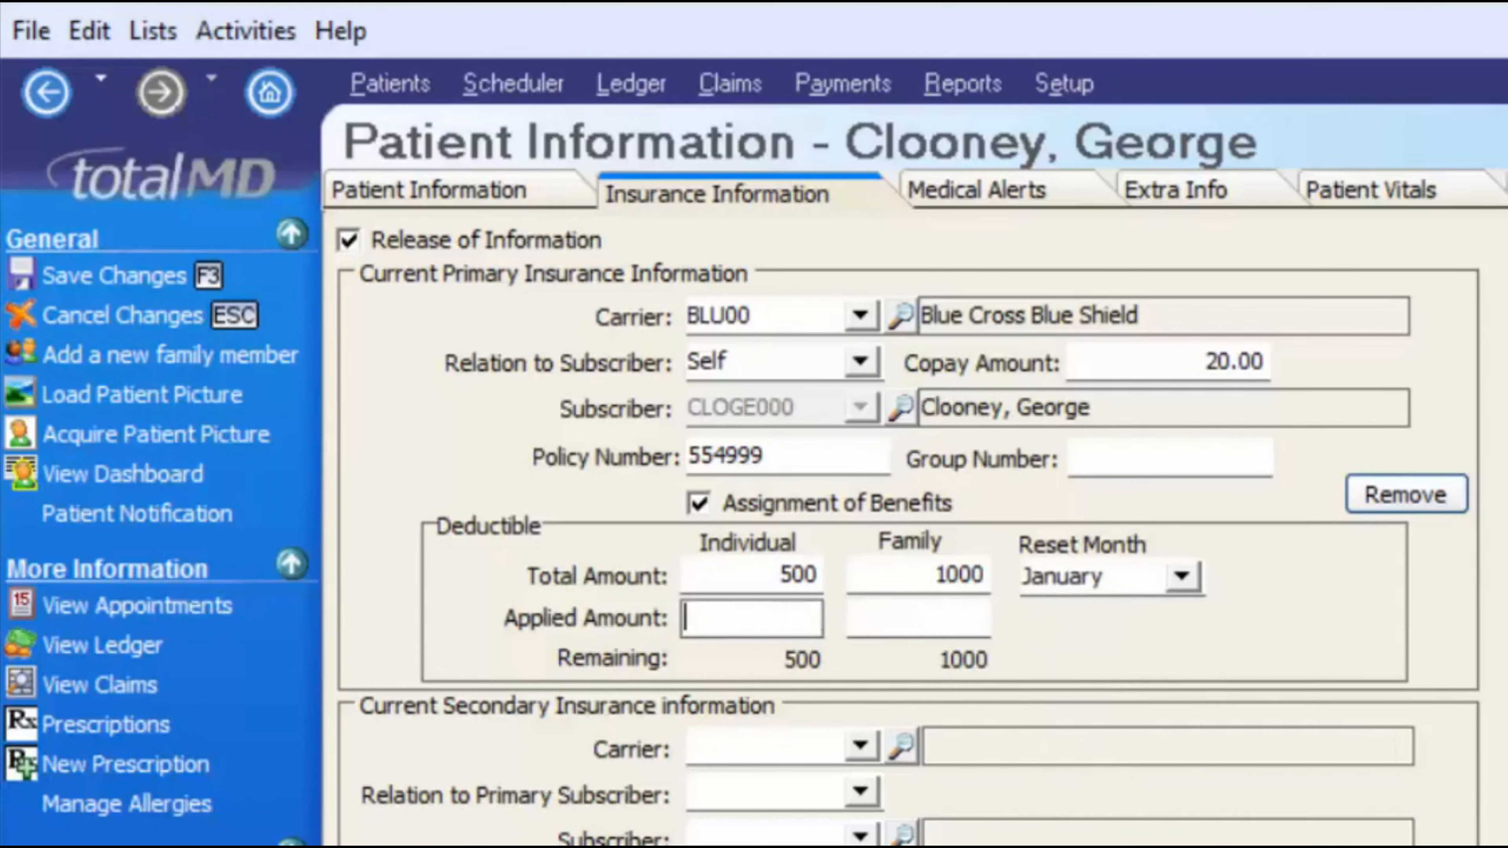
{"action": "type", "text": "200"}
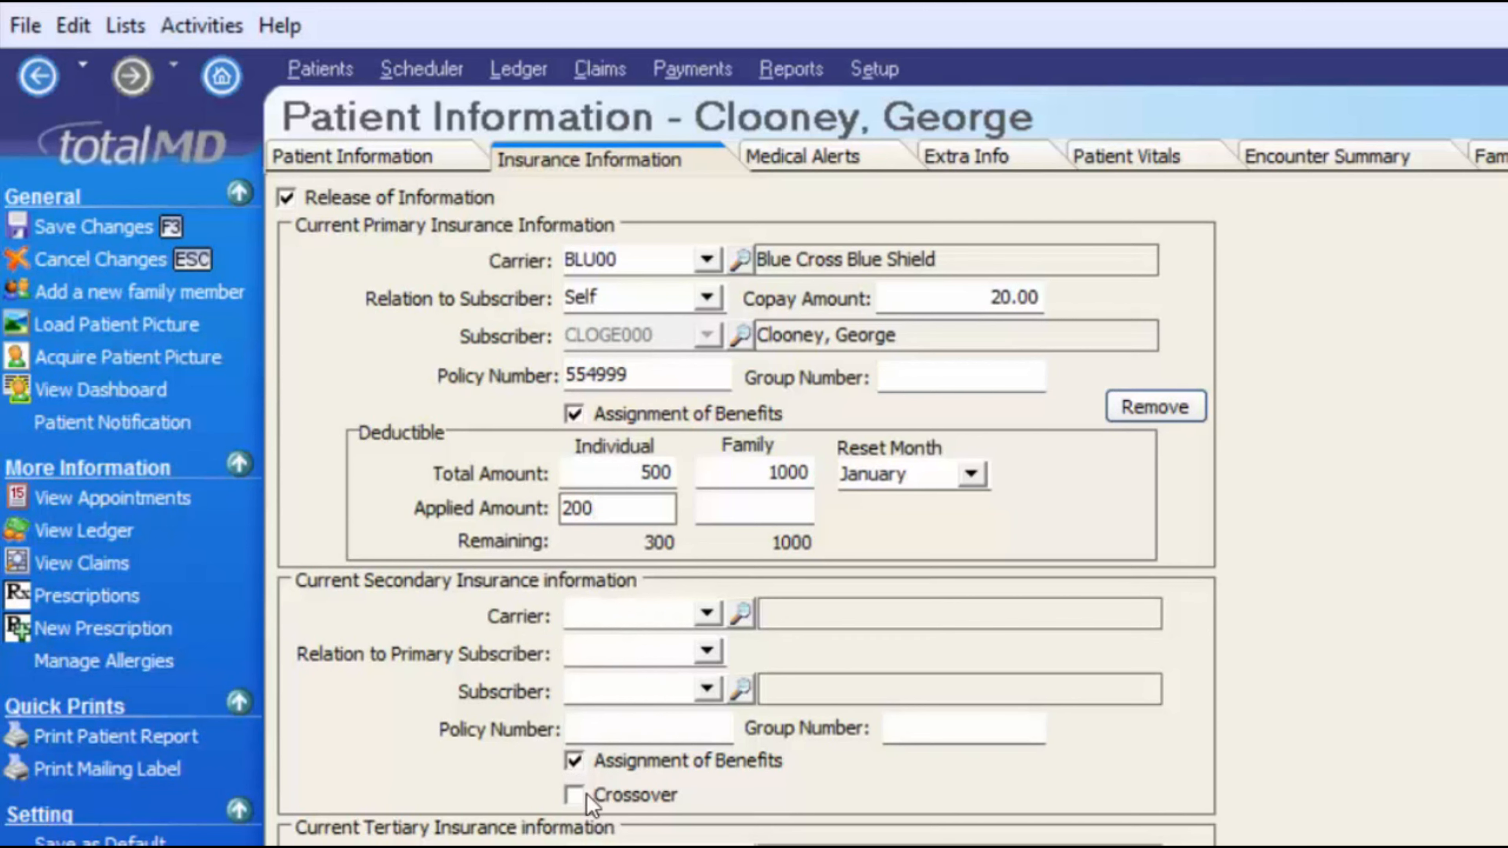
{"action": "left_click", "coordinate": [638, 795]}
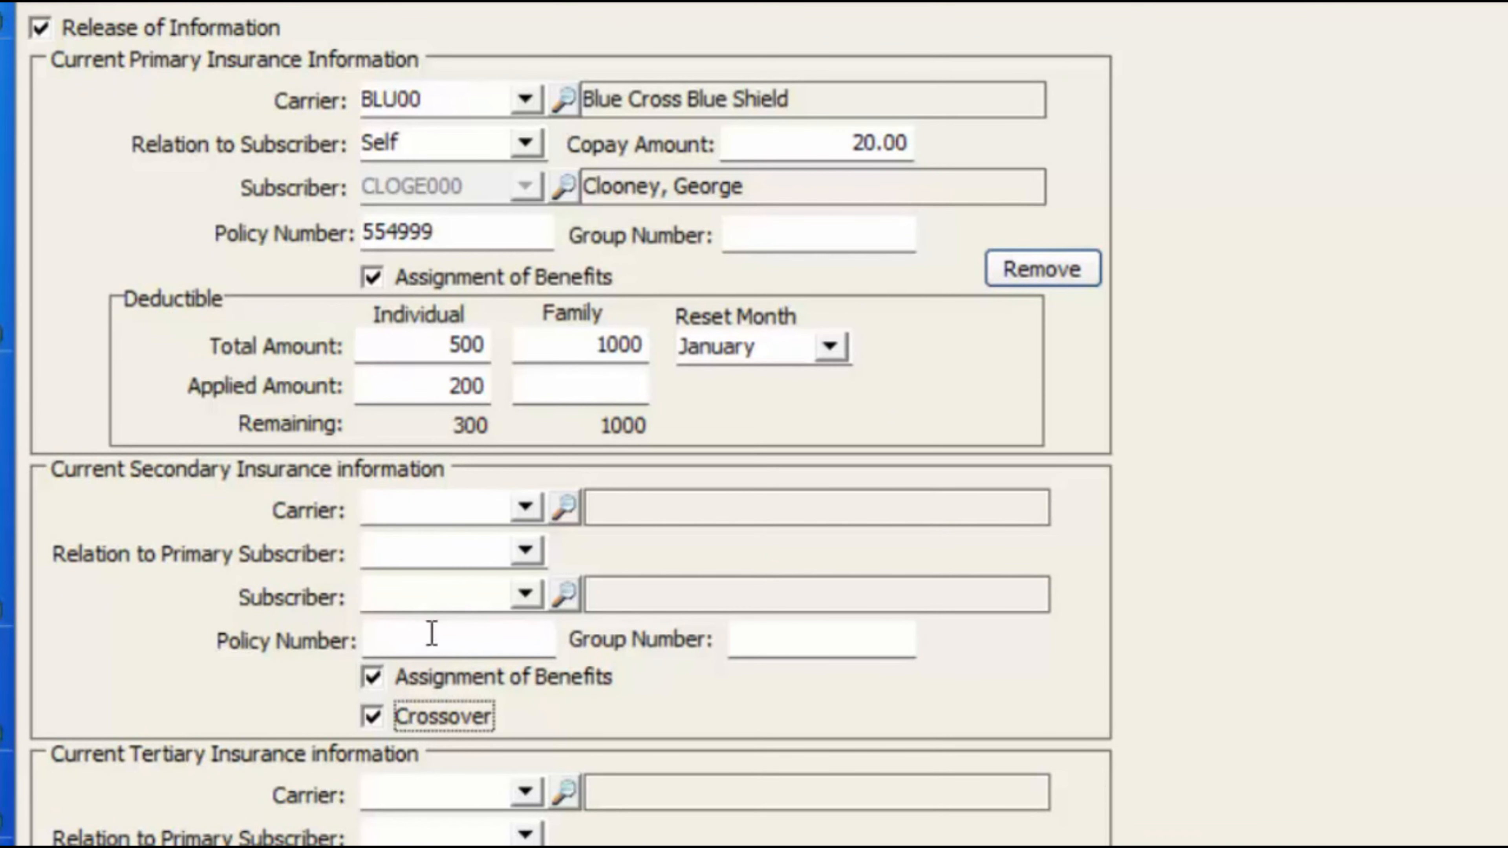
{"action": "key", "text": "space"}
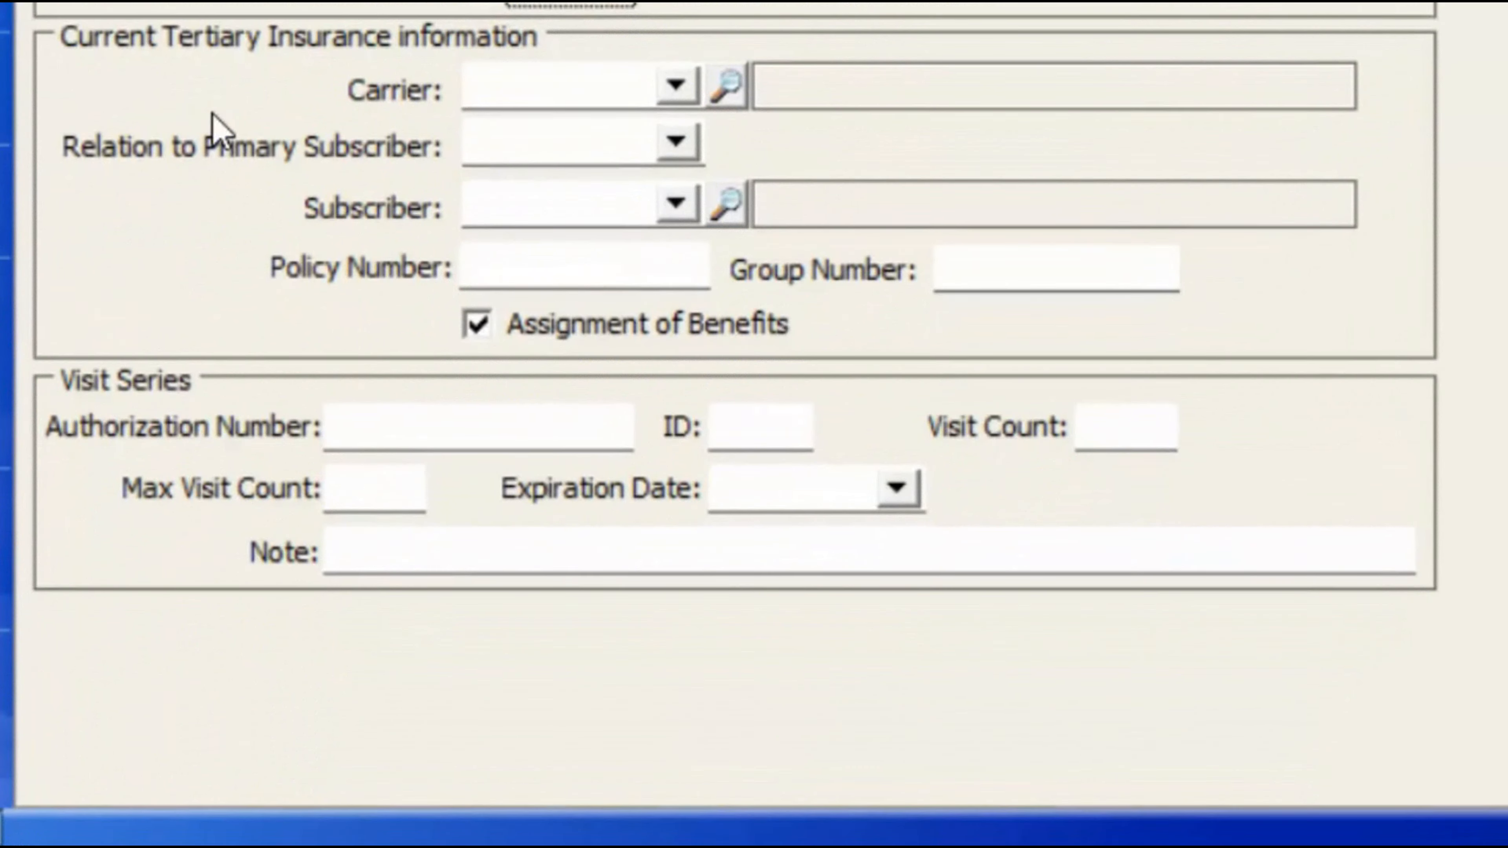
- Add an authorization number with max visit count 10, then remove the primary carrier details
{"action": "left_click", "coordinate": [425, 439]}
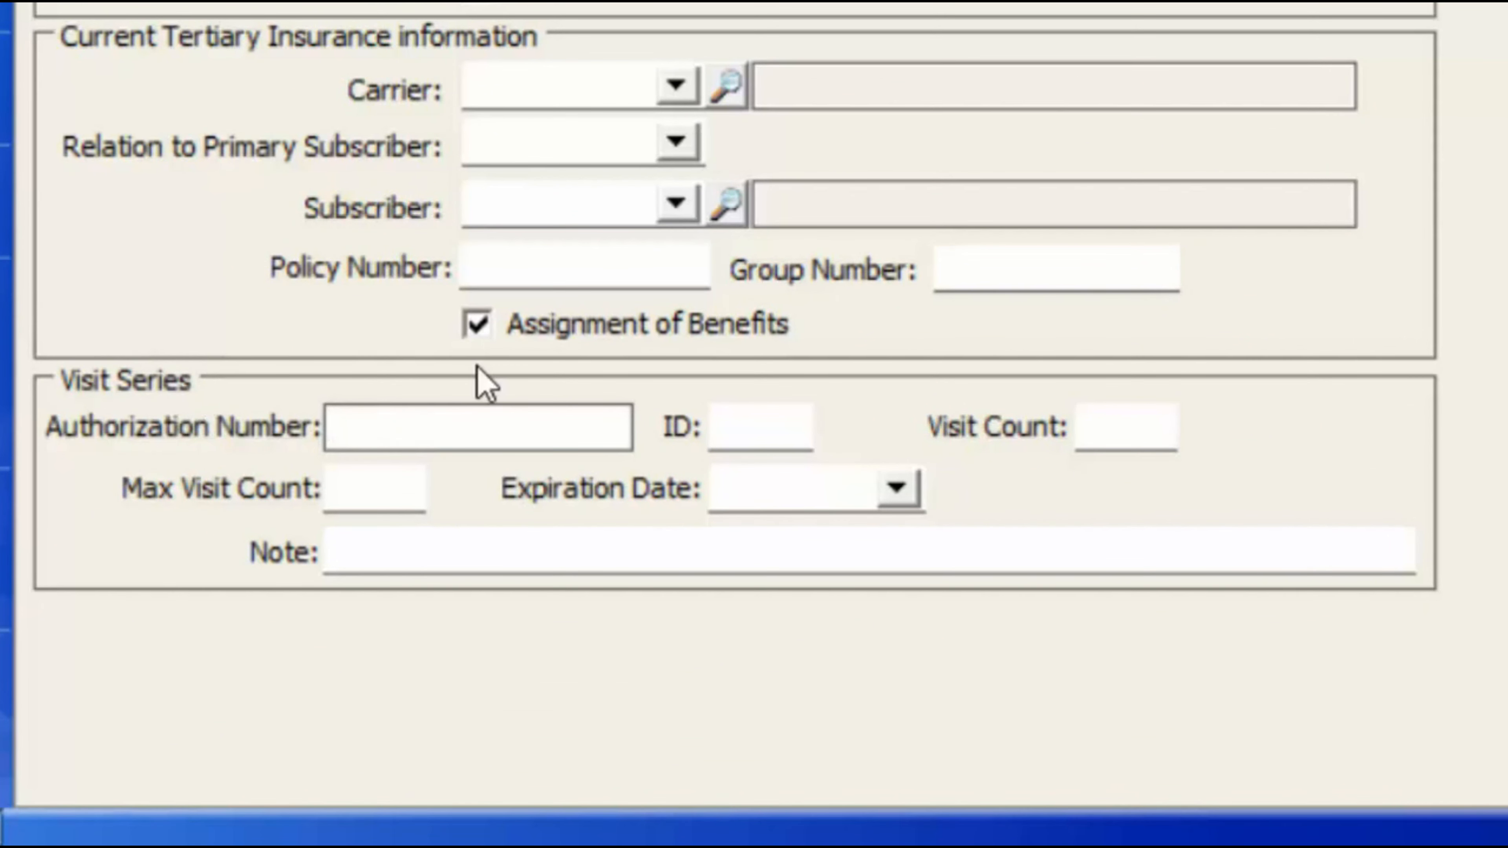
{"action": "type", "text": "4564"}
{"action": "key", "text": "Tab"}
{"action": "key", "text": "Tab"}
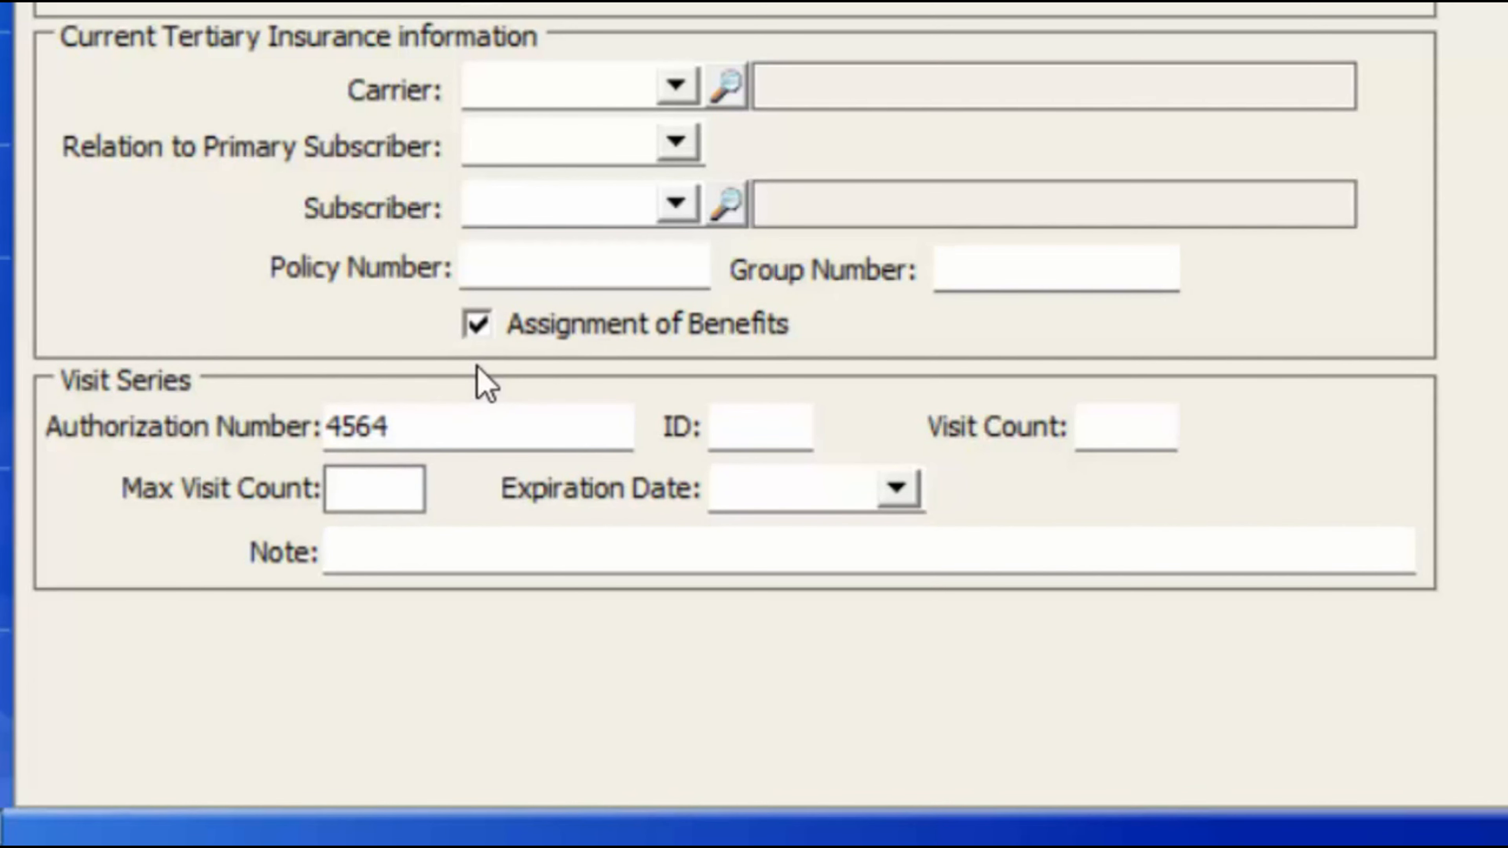
{"action": "type", "text": "10"}
{"action": "key", "text": "Tab"}
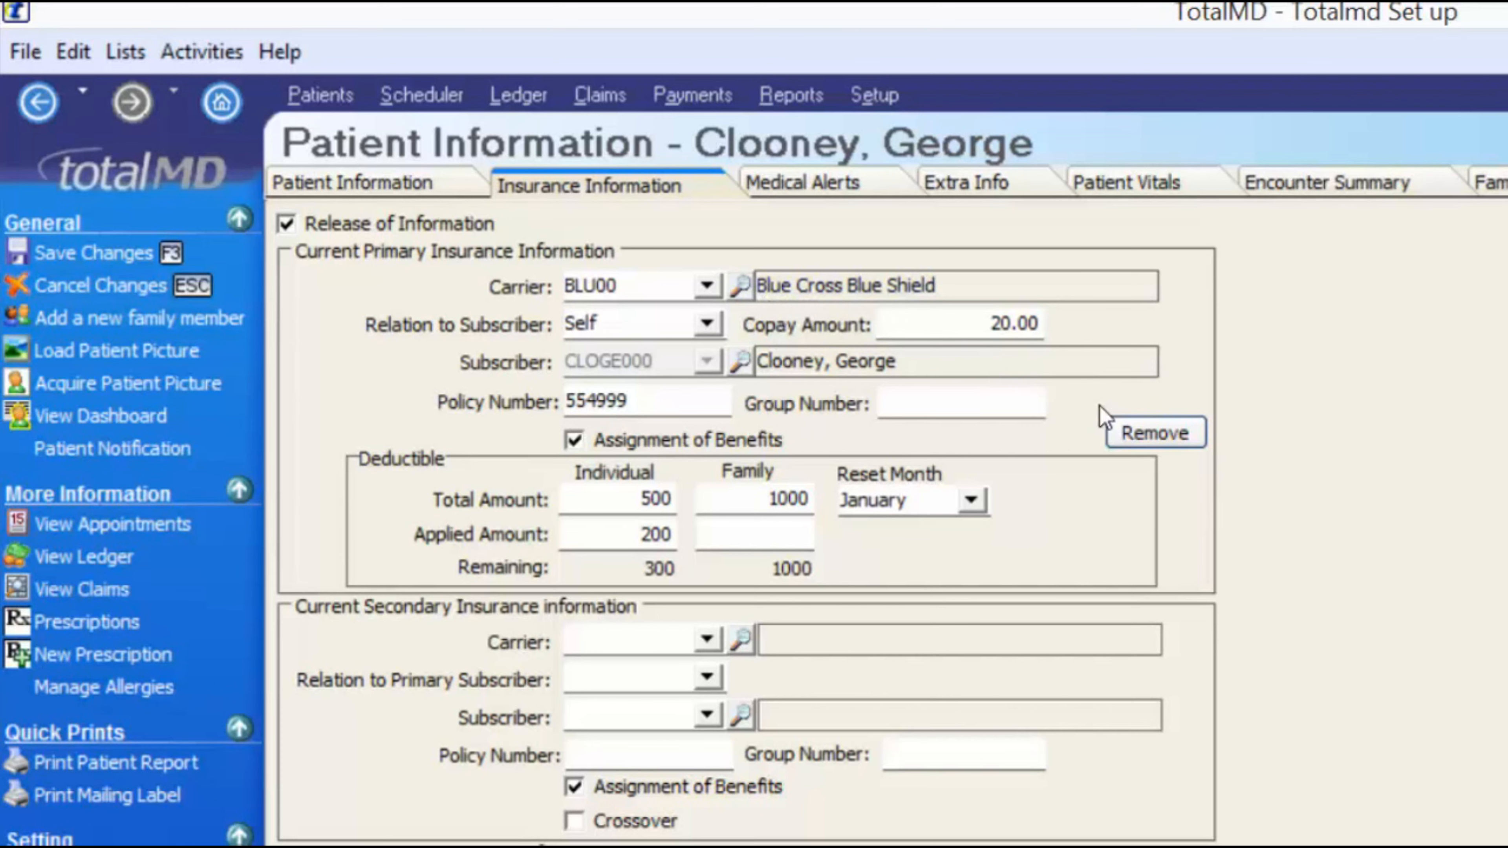
{"action": "left_click", "coordinate": [1167, 433]}
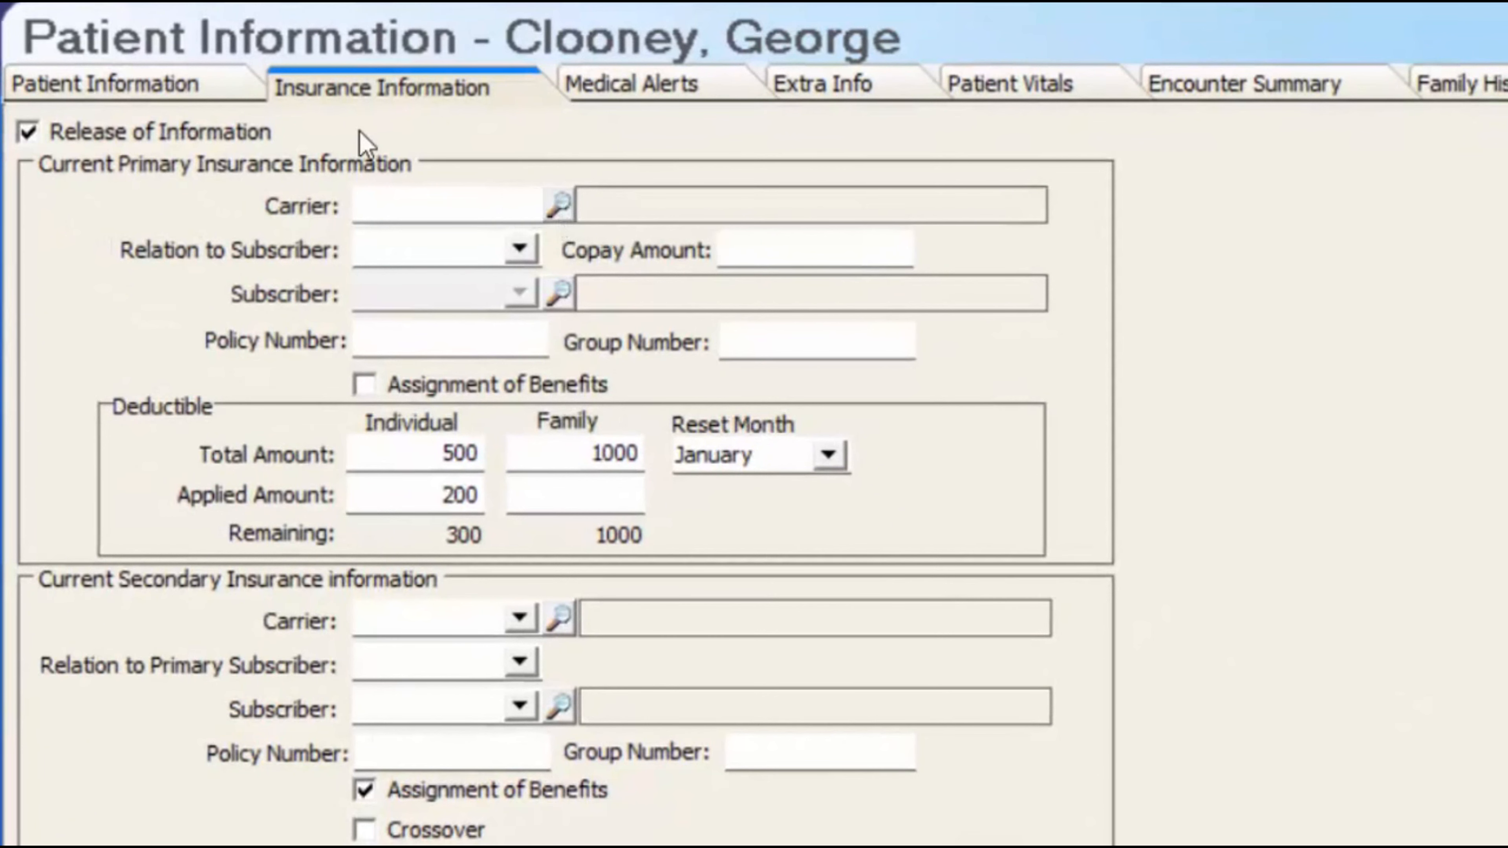
- Start a new insurance plan named Blue Cross Blue Shield with its Dallas, TX mailing address
{"action": "left_click", "coordinate": [521, 204]}
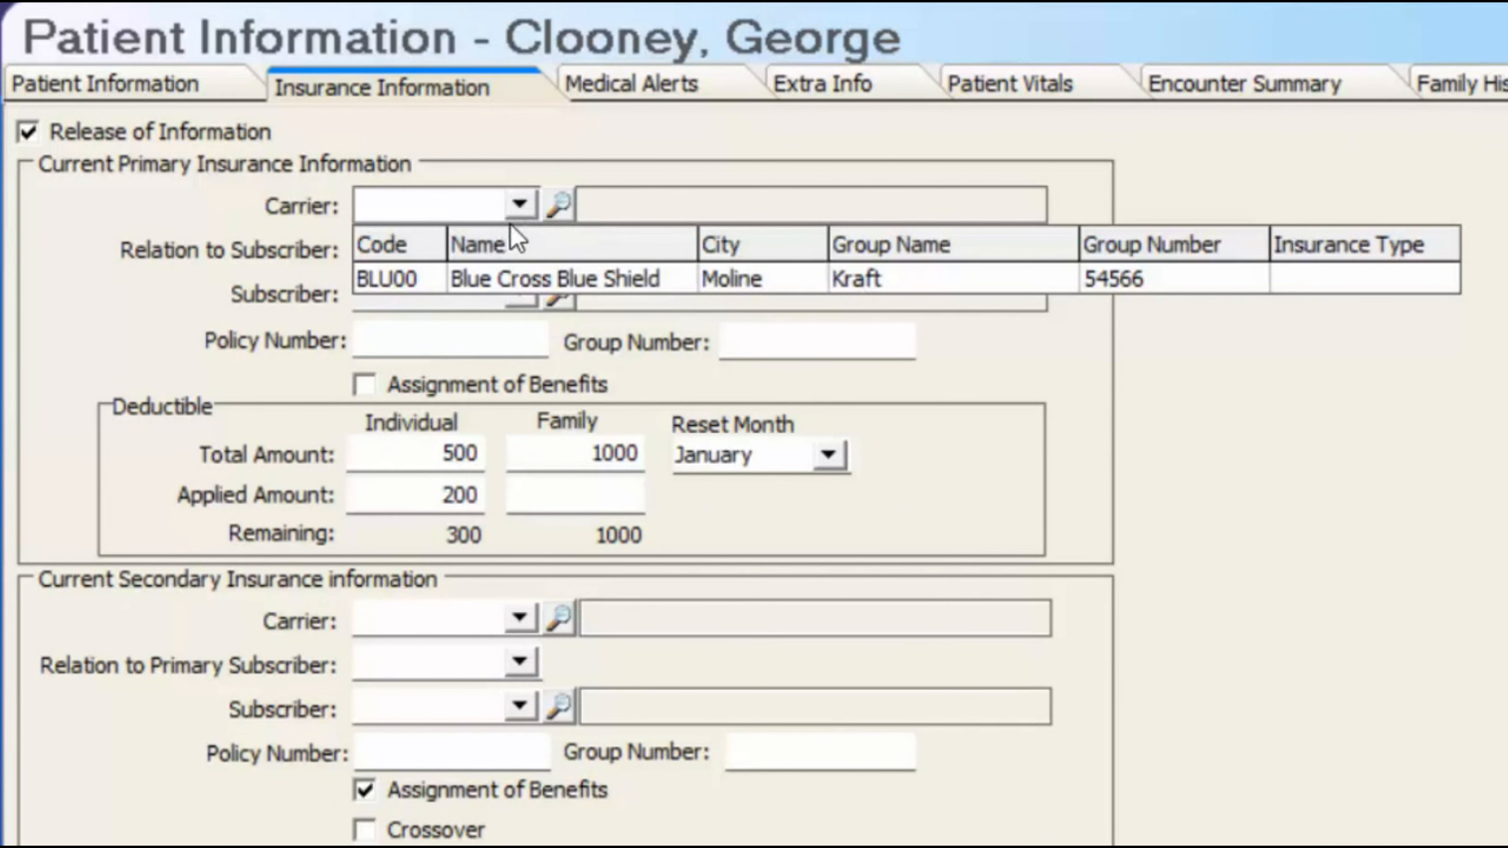
{"action": "left_click", "coordinate": [558, 205]}
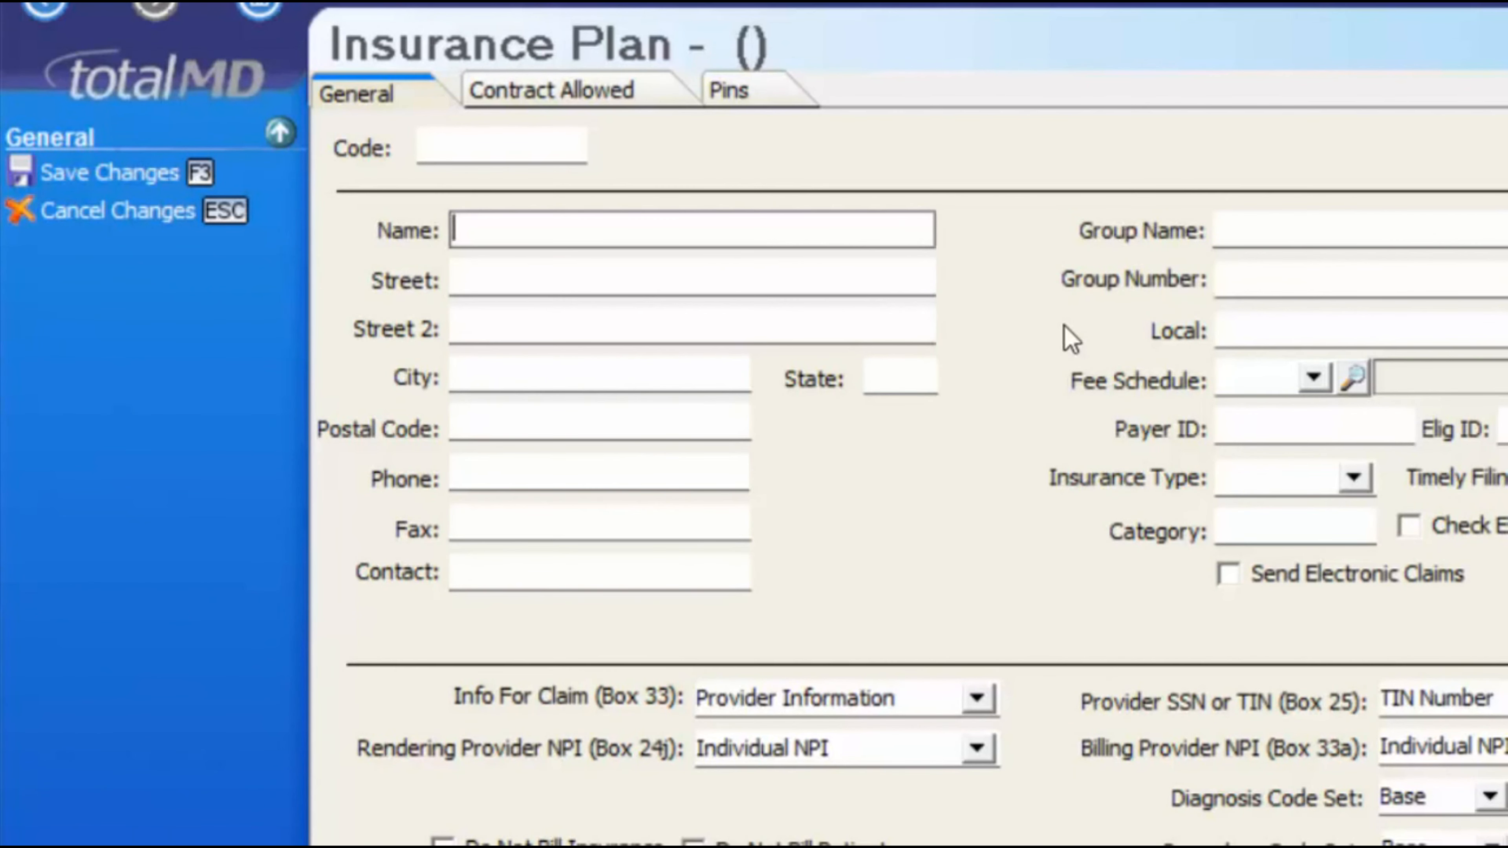
{"action": "type", "text": "Blue Cross Blue Shield"}
{"action": "key", "text": "Tab"}
{"action": "type", "text": "Po"}
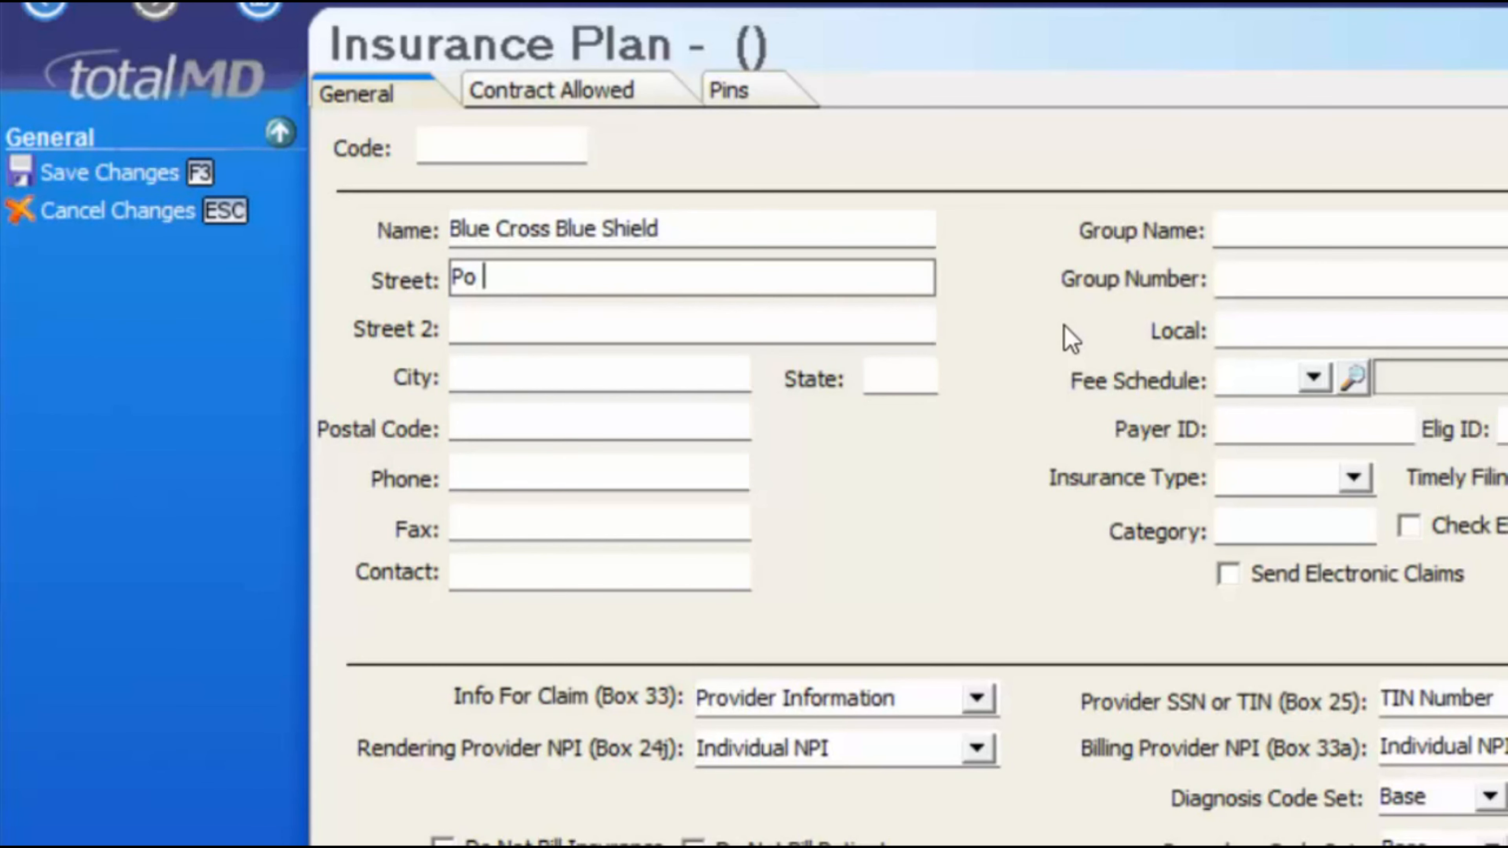
{"action": "type", "text": " Box 135565"}
{"action": "key", "text": "Tab"}
{"action": "type", "text": "Dallas"}
{"action": "key", "text": "Tab"}
{"action": "type", "text": "TX"}
{"action": "key", "text": "Tab"}
{"action": "type", "text": "23444"}
{"action": "key", "text": "Tab"}
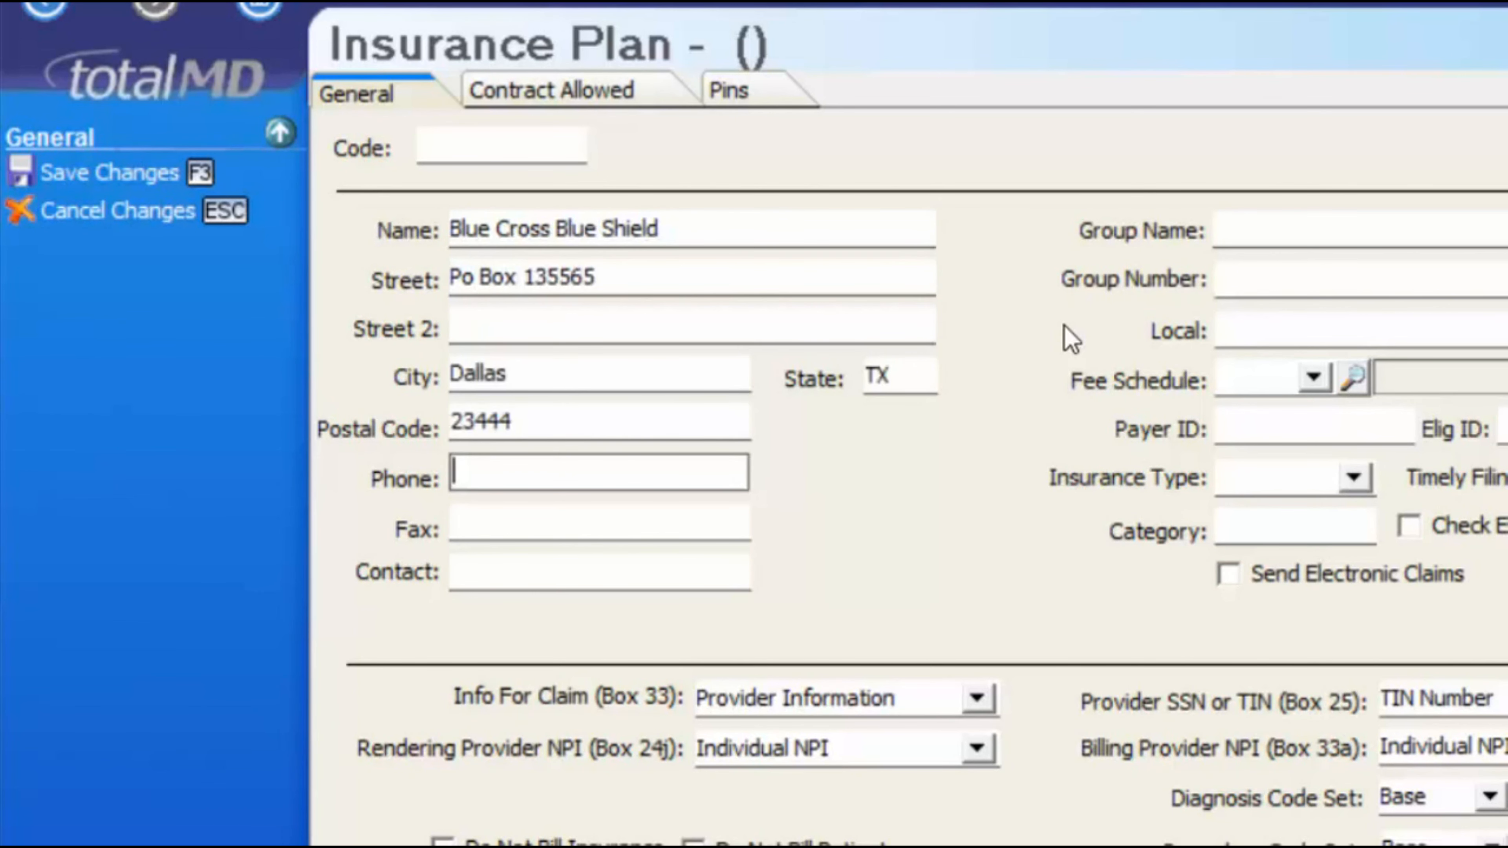
{"action": "key", "text": "Tab"}
{"action": "key", "text": "Tab"}
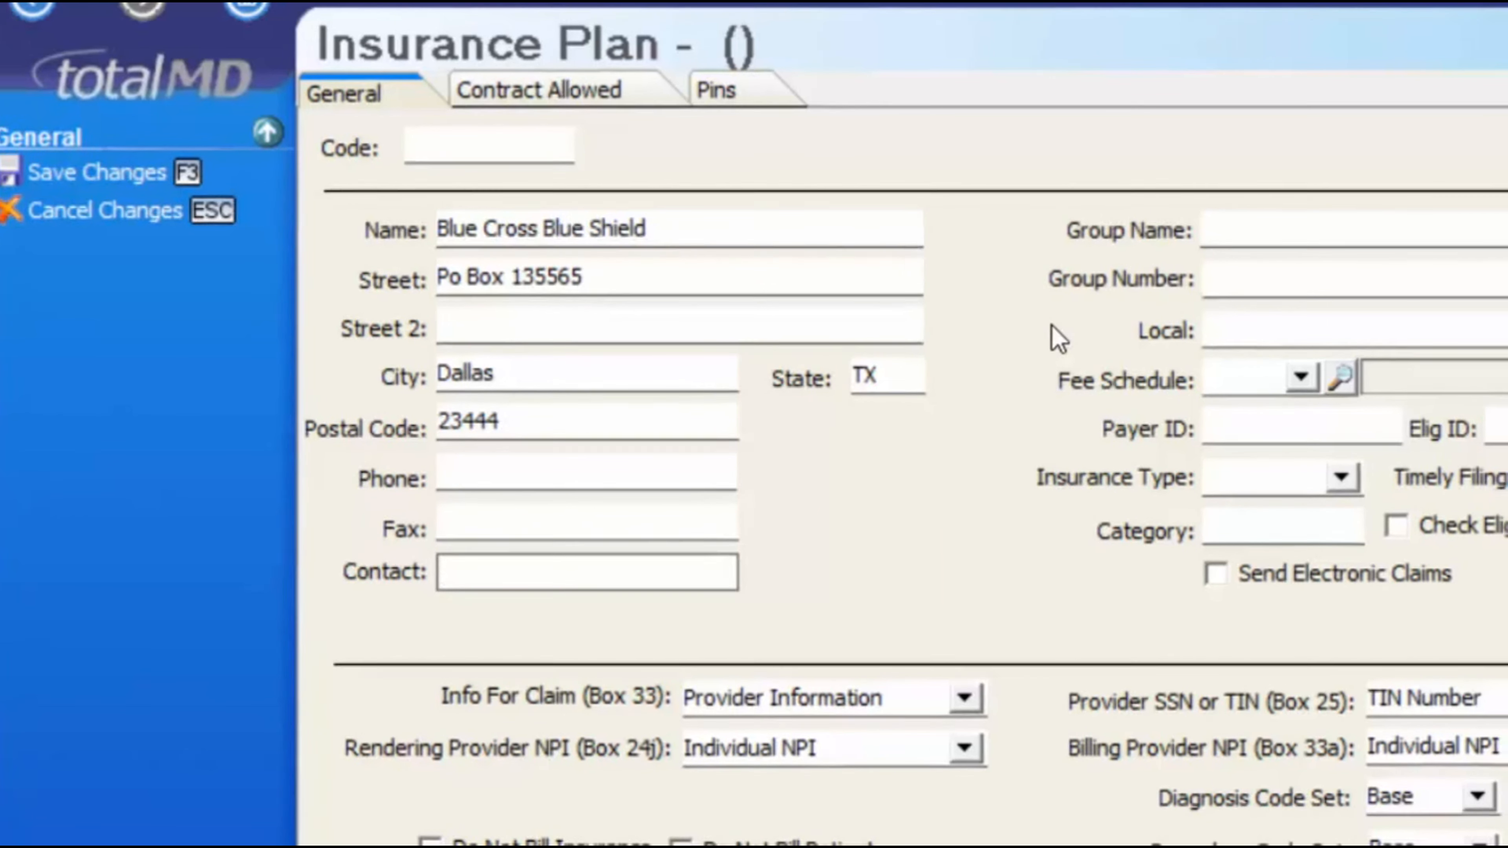
- Give the plan group name Kraft and group number 1233
{"action": "key", "text": "Tab"}
{"action": "type", "text": "Kraf"}
{"action": "key", "text": "Tab"}
{"action": "type", "text": "1233"}
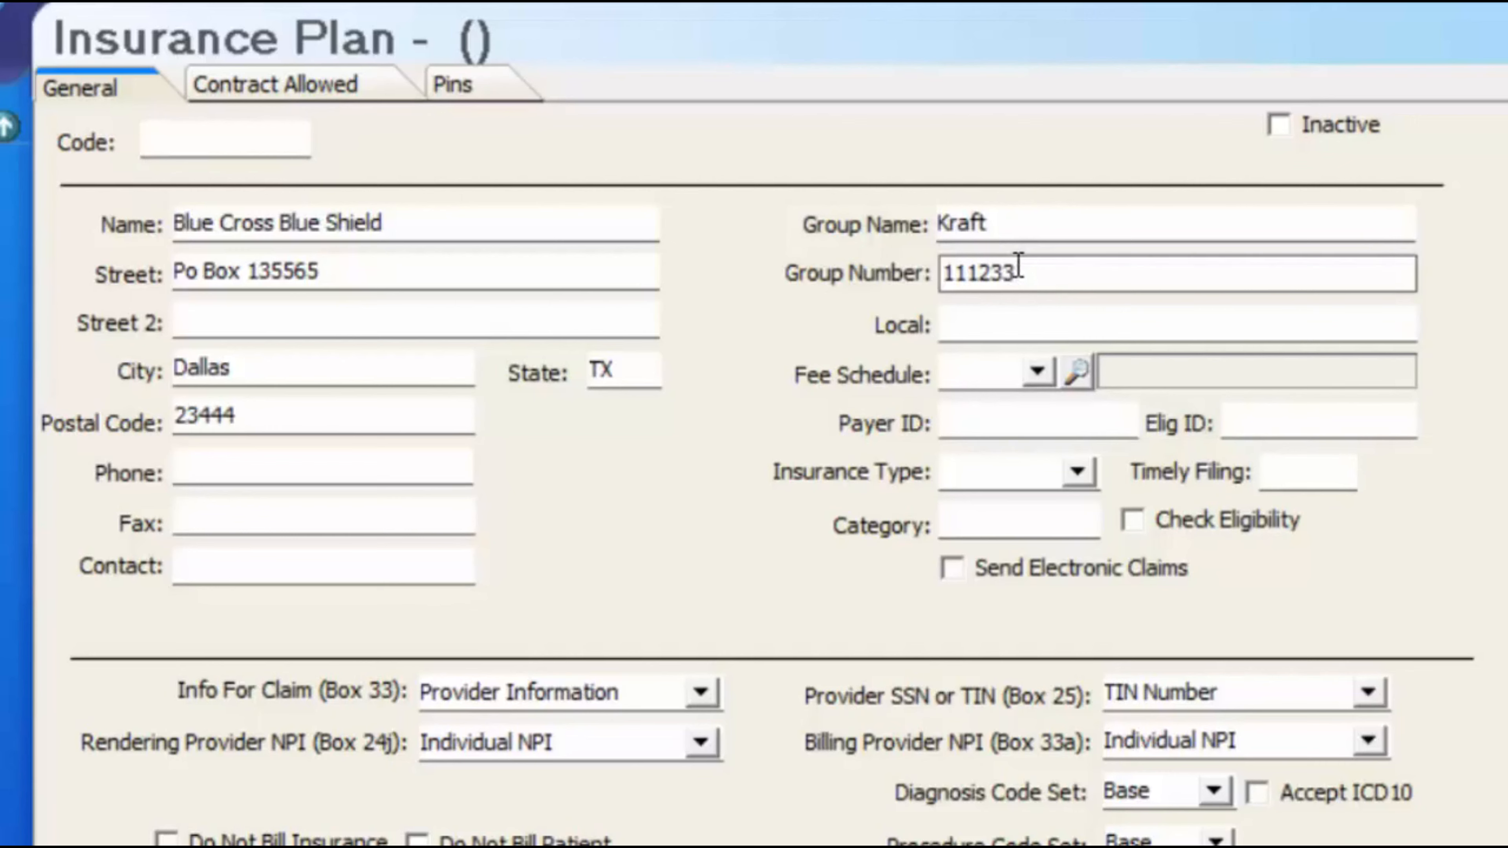
{"action": "left_click", "coordinate": [1035, 334]}
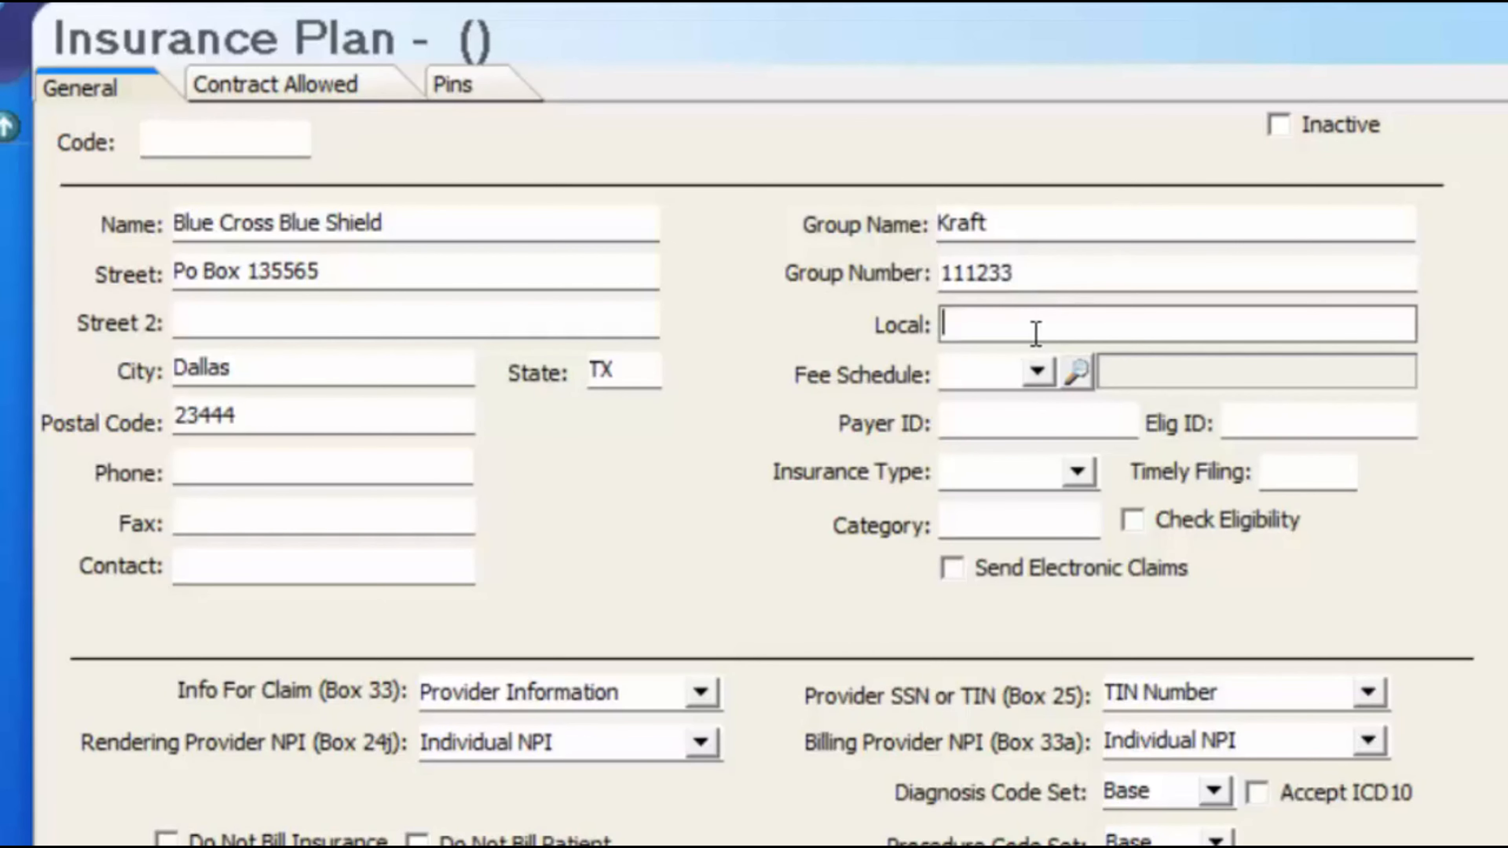
{"action": "left_click", "coordinate": [1037, 371]}
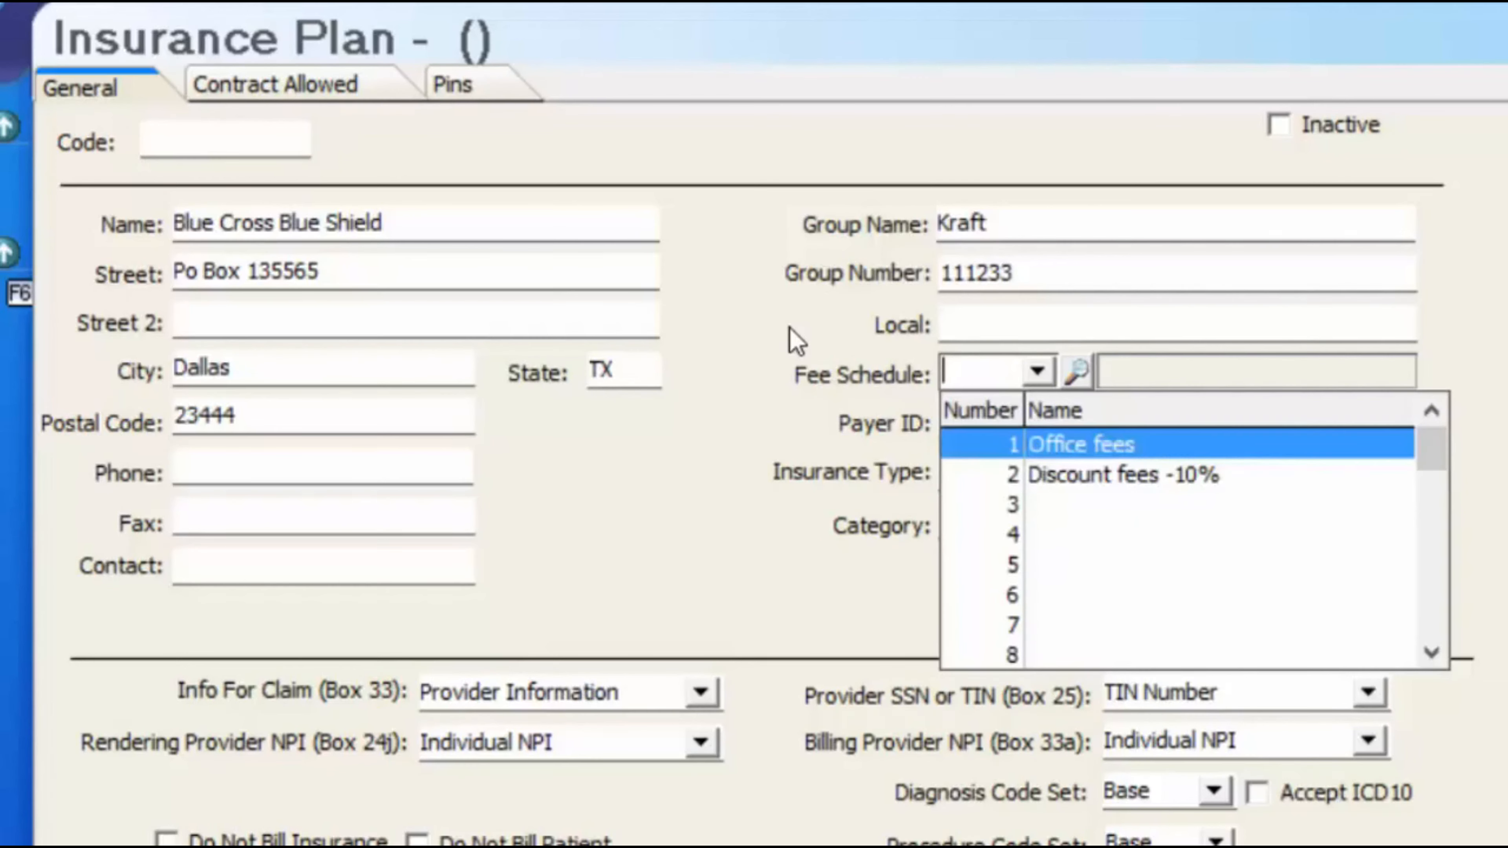
- Use the Office fees schedule, with Payer ID 4564, timely filing 60 and Elig ID 456665
{"action": "left_click", "coordinate": [1155, 446]}
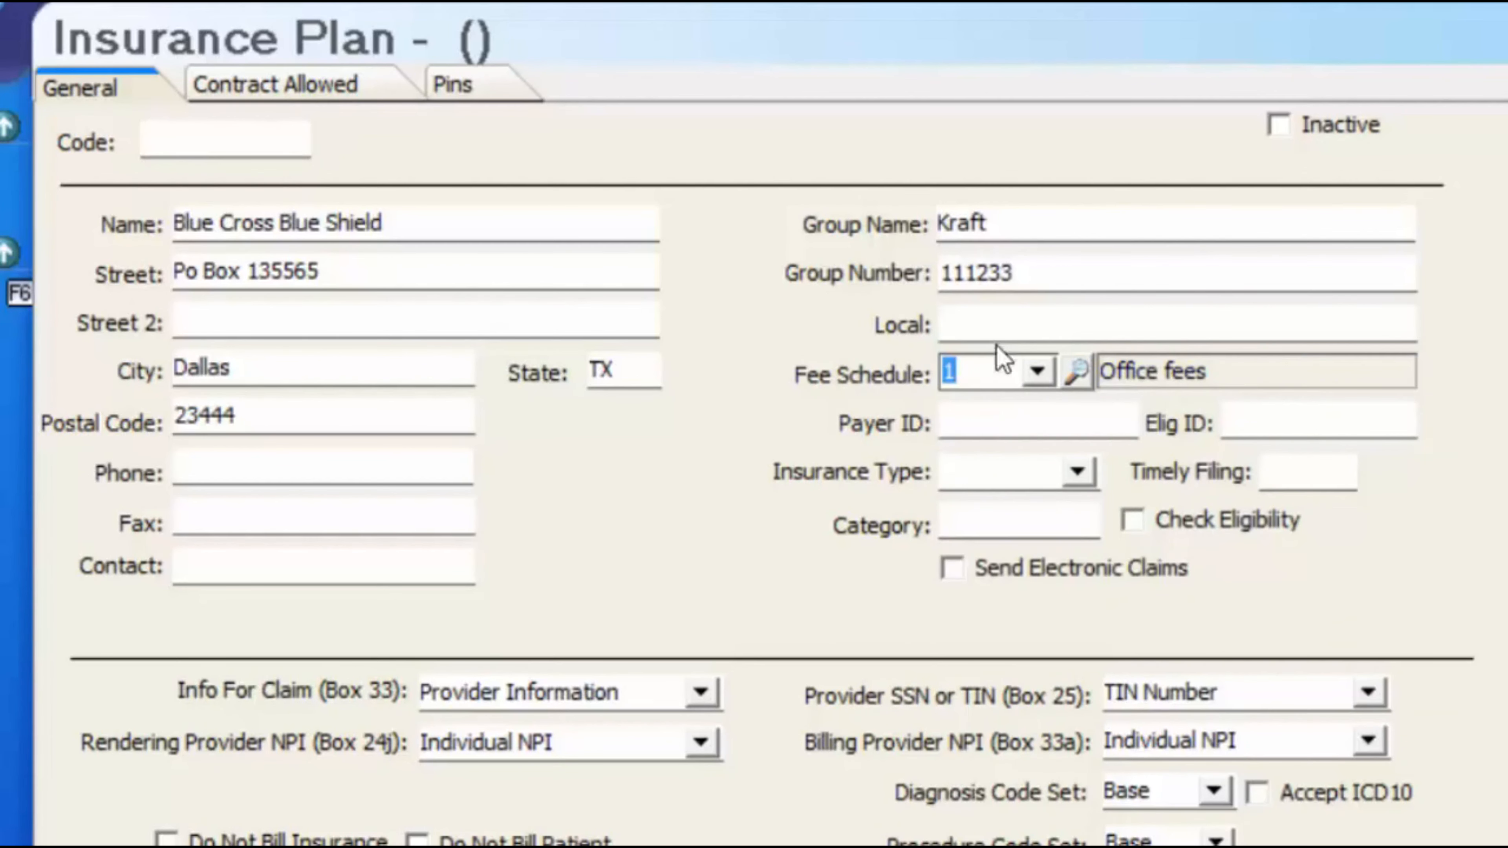
{"action": "left_click", "coordinate": [983, 416]}
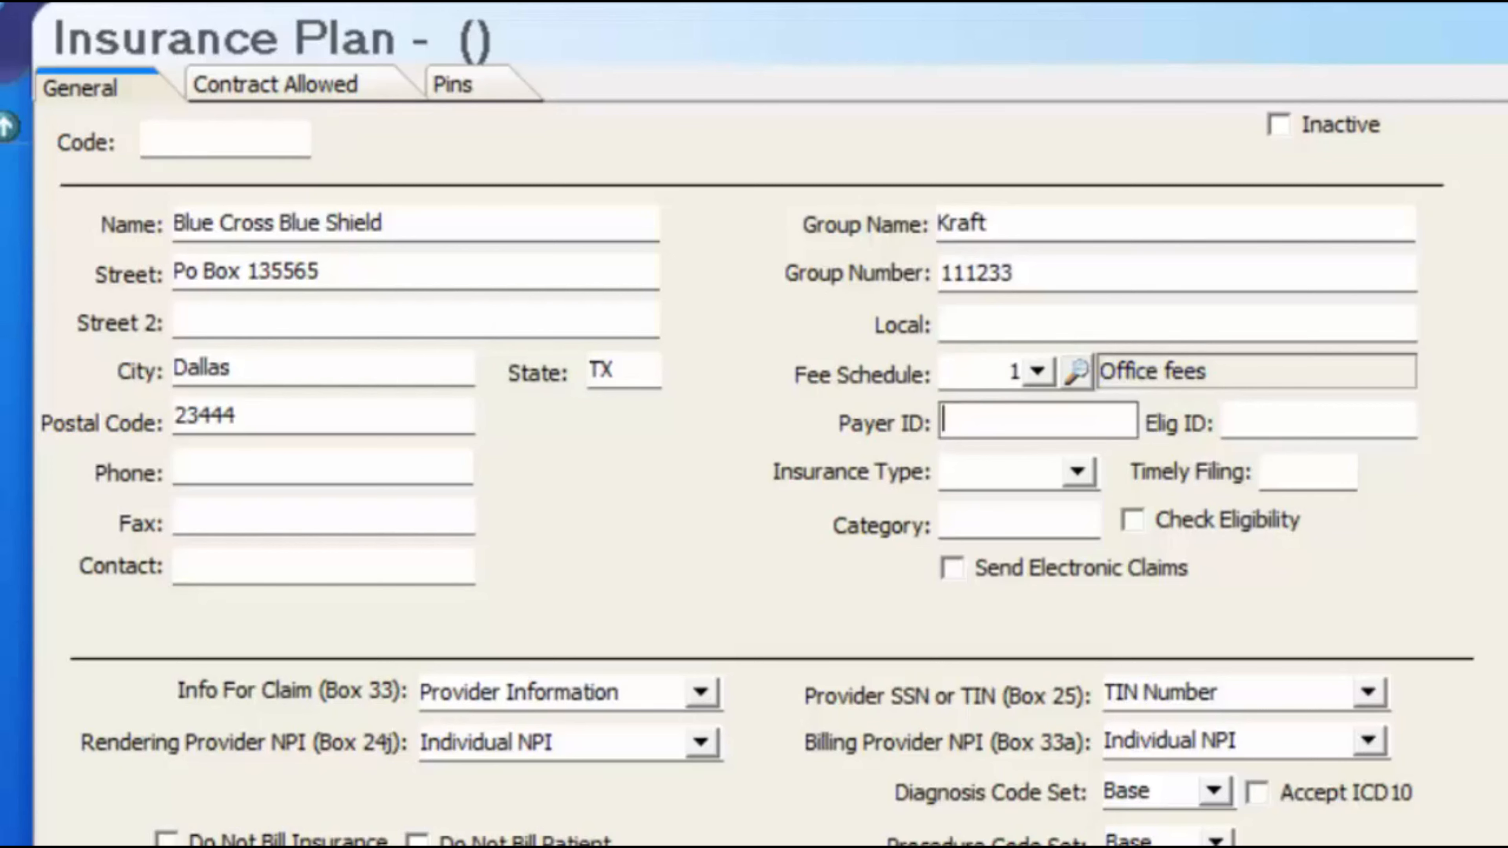
{"action": "type", "text": "4564"}
{"action": "key", "text": "Tab"}
{"action": "left_click", "coordinate": [1348, 473]}
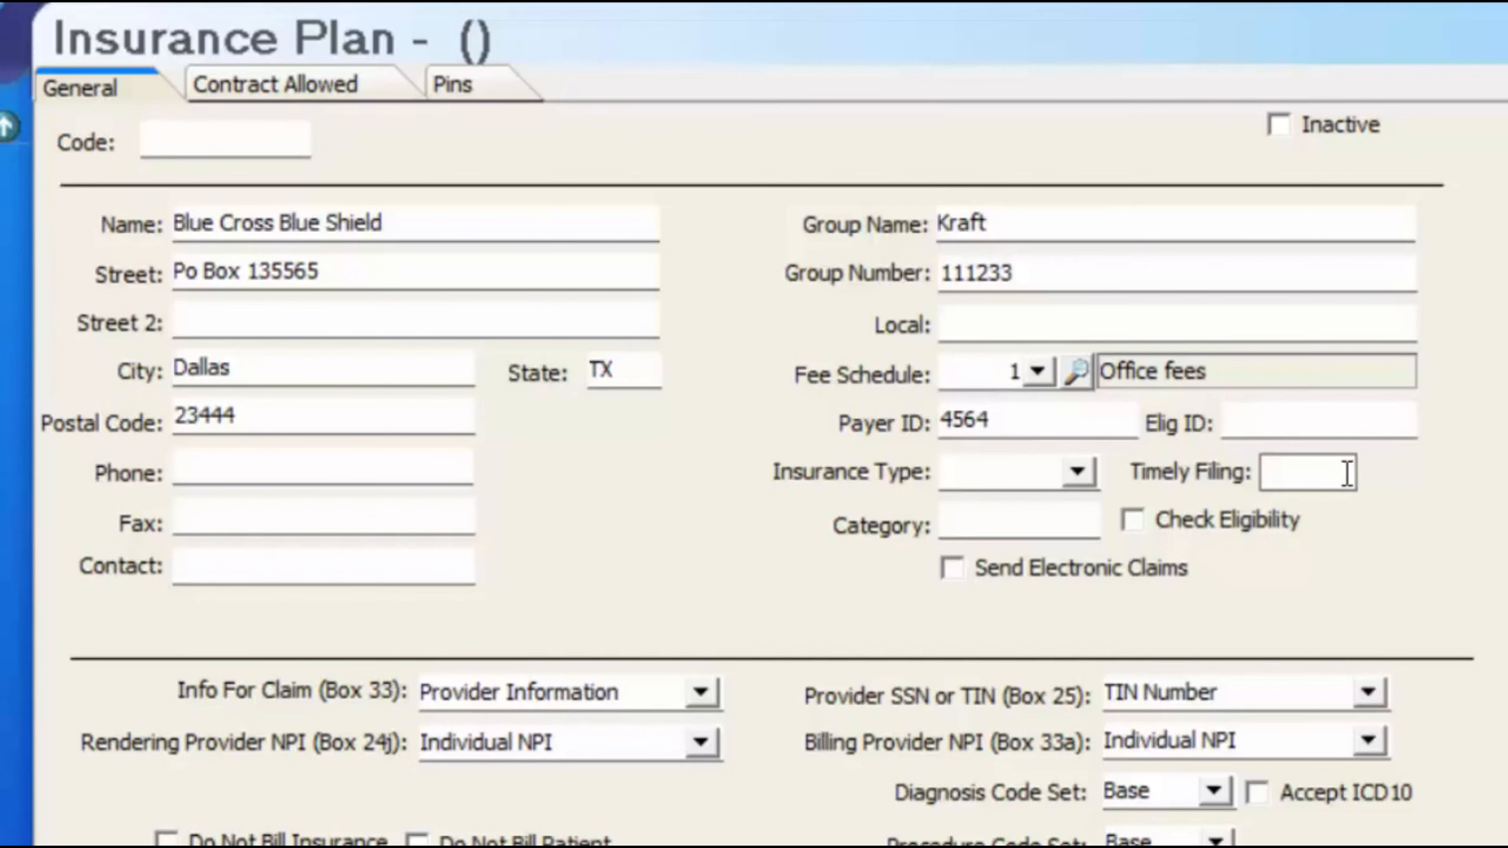
{"action": "type", "text": "60"}
{"action": "key", "text": "Tab"}
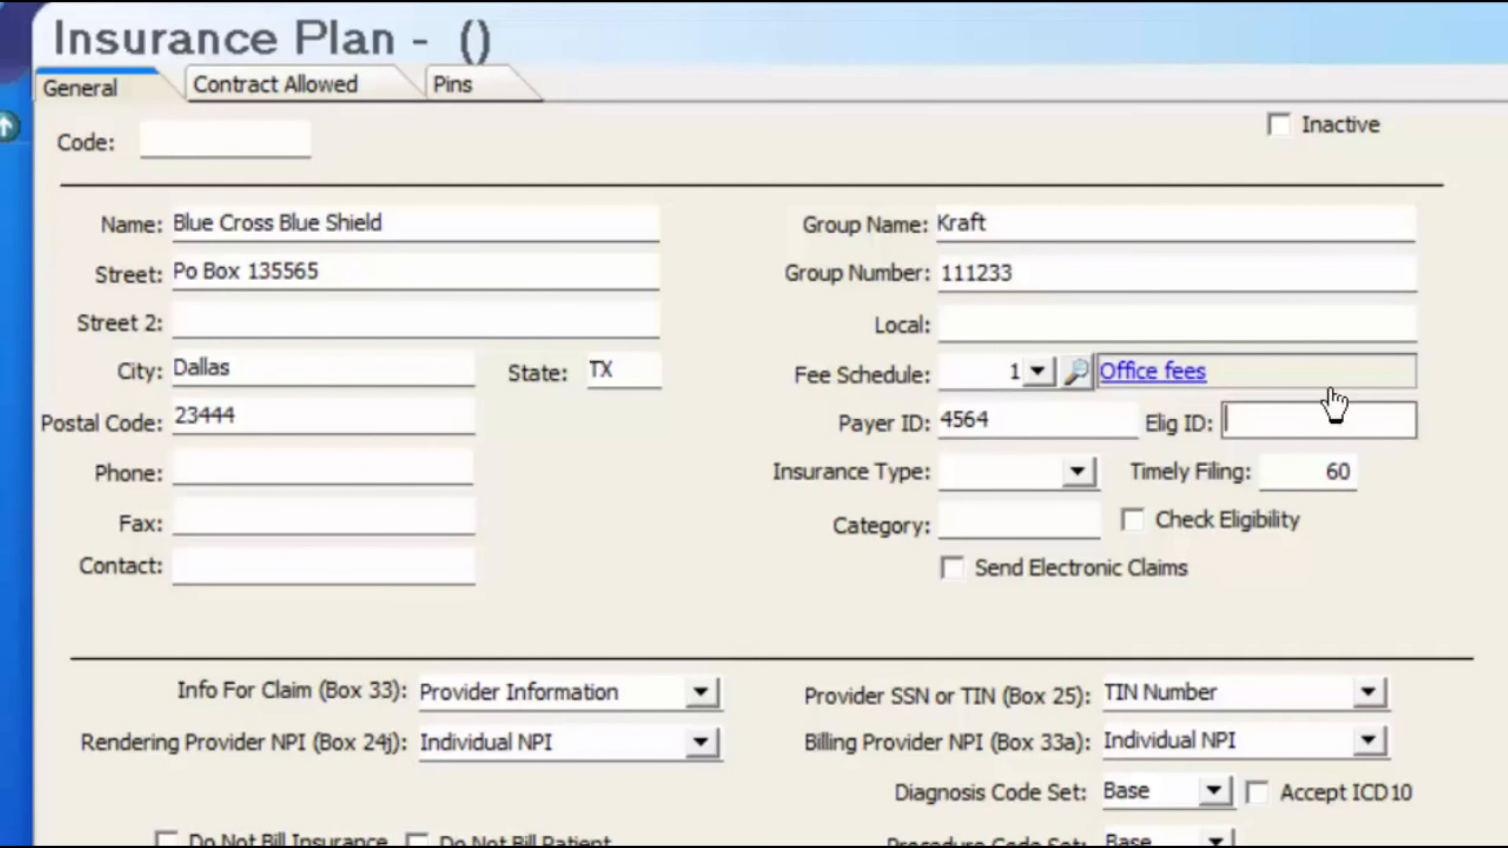
{"action": "type", "text": "456665"}
{"action": "key", "text": "Tab"}
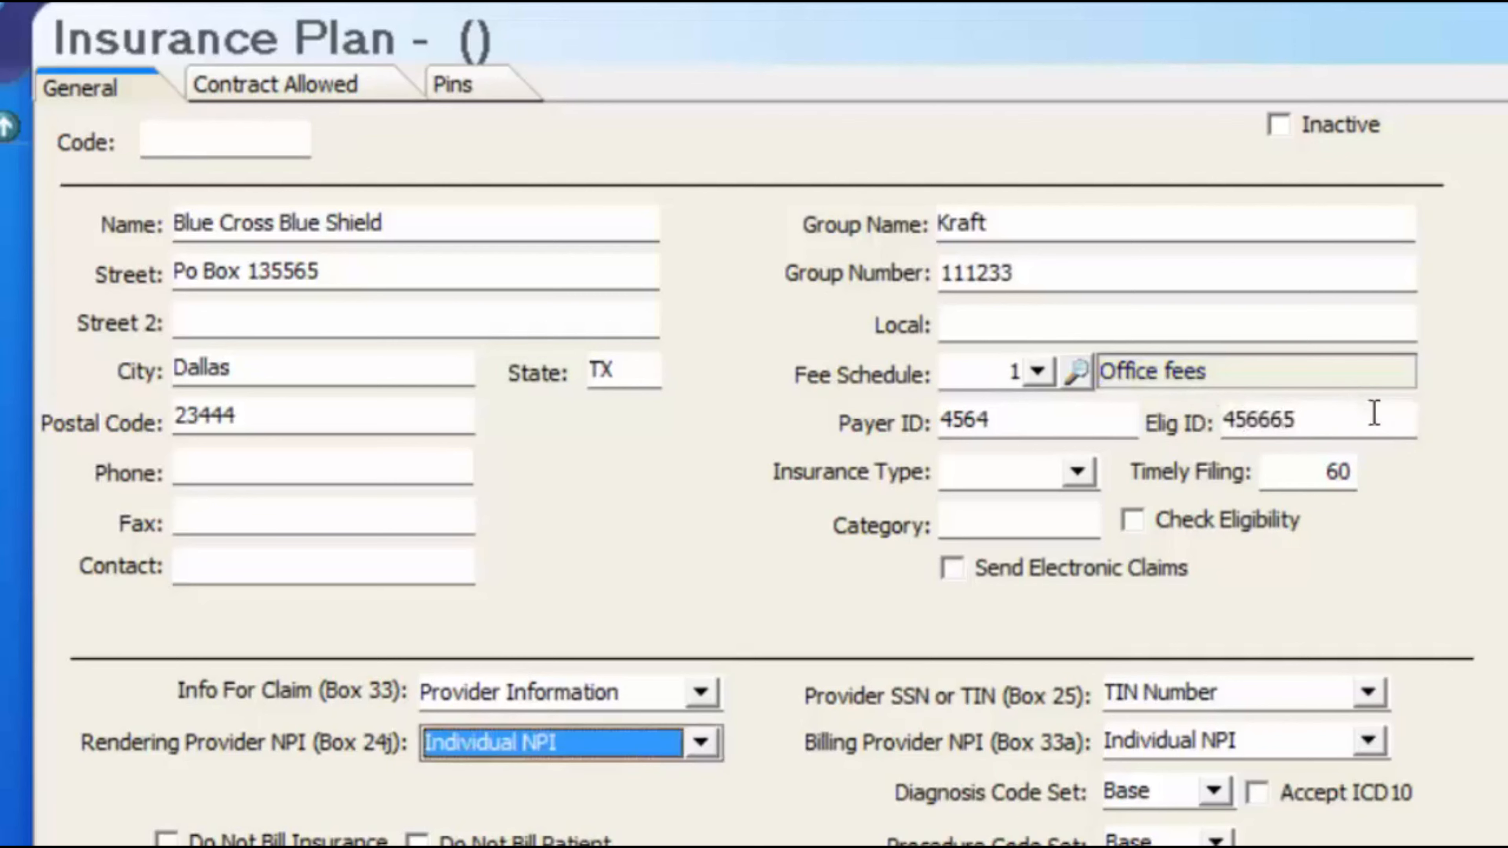
- Leave Category blank and enable Send Electronic Claims
{"action": "left_click", "coordinate": [1070, 512]}
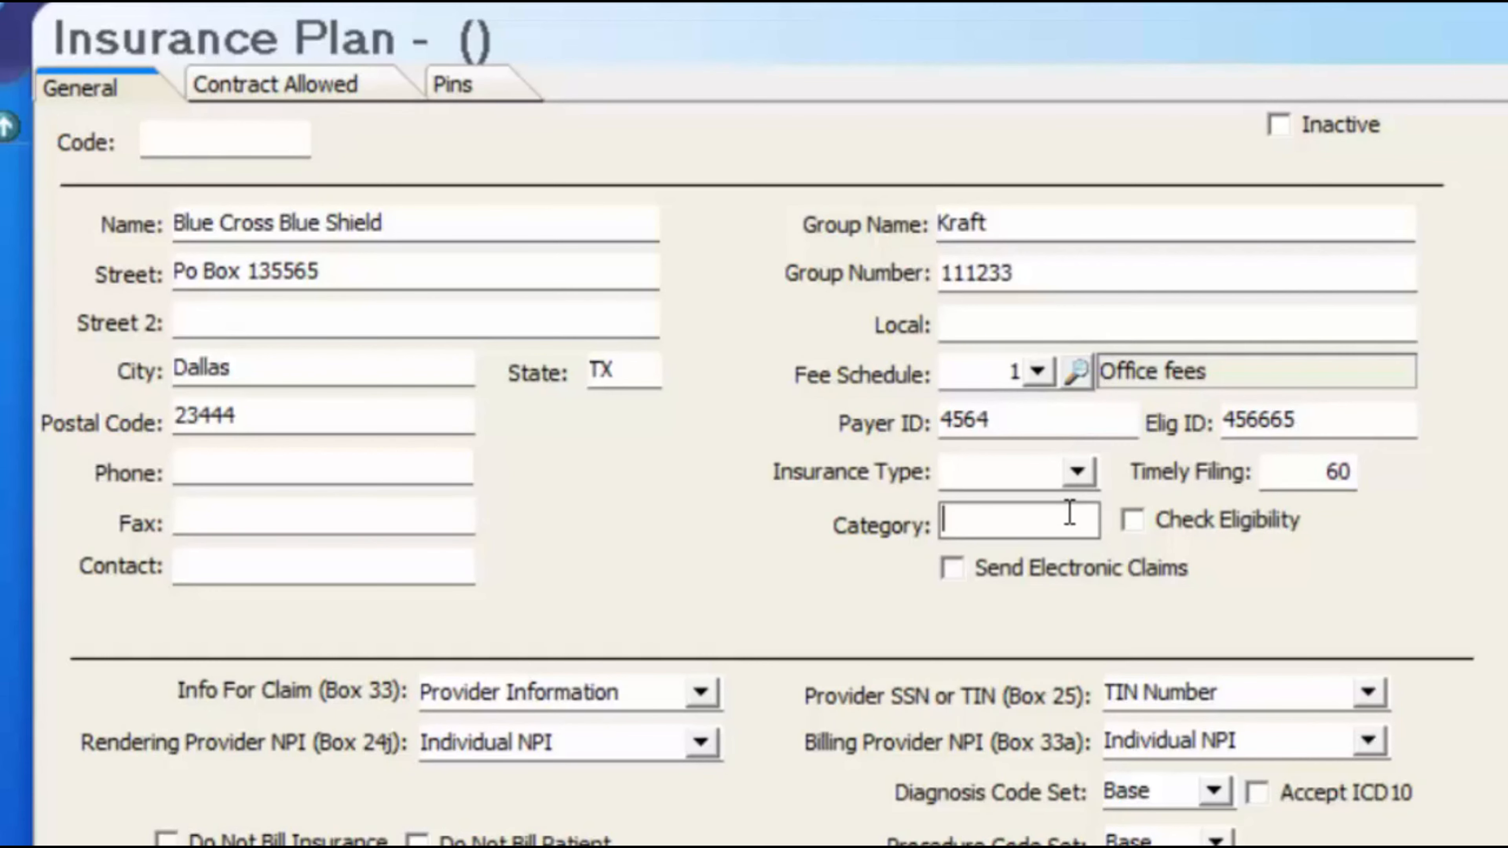
{"action": "type", "text": "1"}
{"action": "type", "text": "*"}
{"action": "key", "text": "BackSpace"}
{"action": "type", "text": "h"}
{"action": "key", "text": "BackSpace"}
{"action": "left_click", "coordinate": [968, 574]}
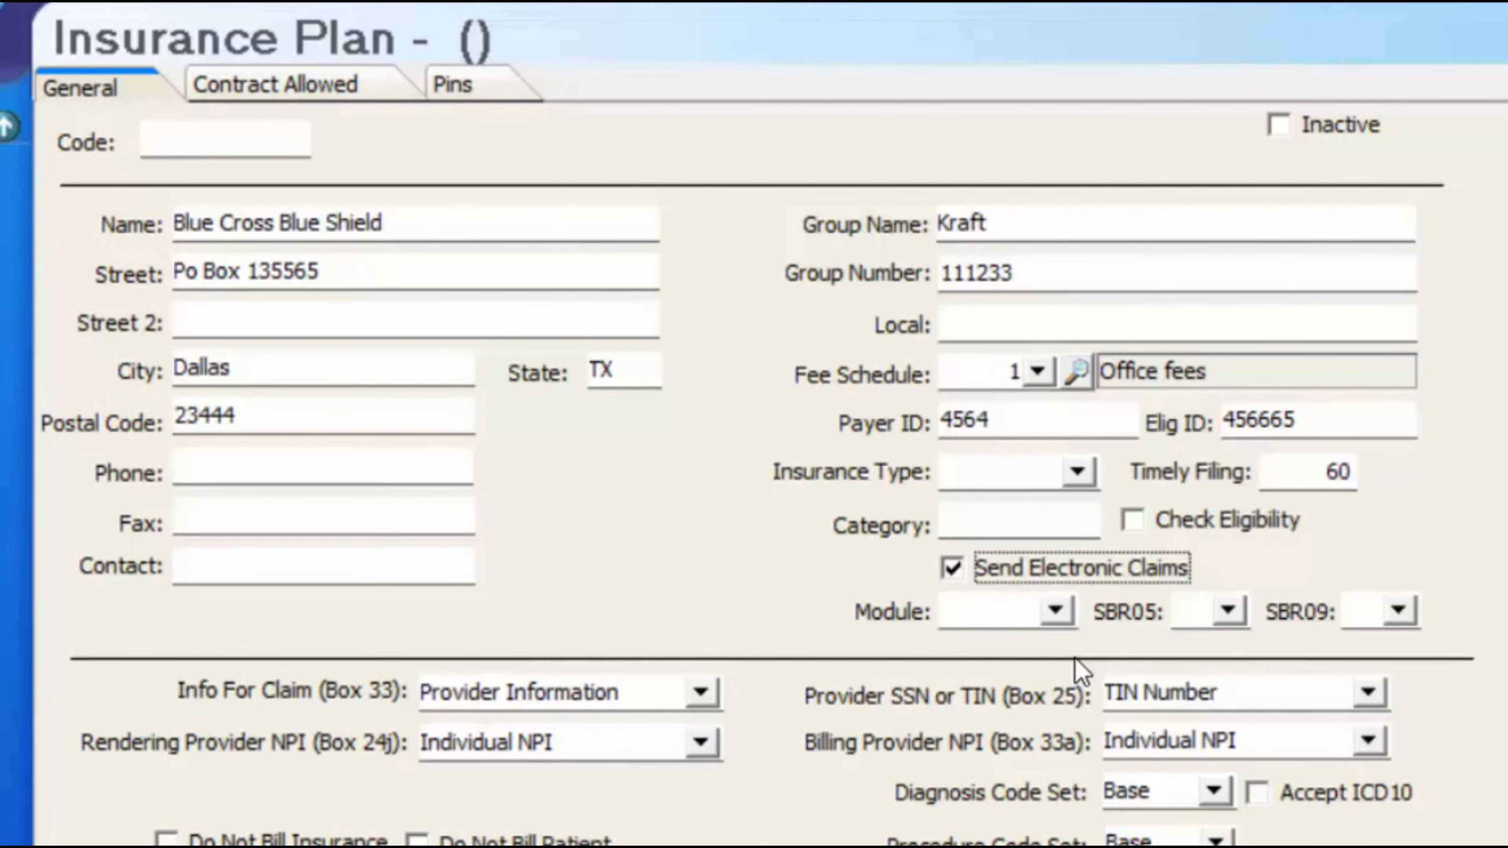
- Enable Check Eligibility and choose APEX0 as the claims module
{"action": "left_click", "coordinate": [1140, 518]}
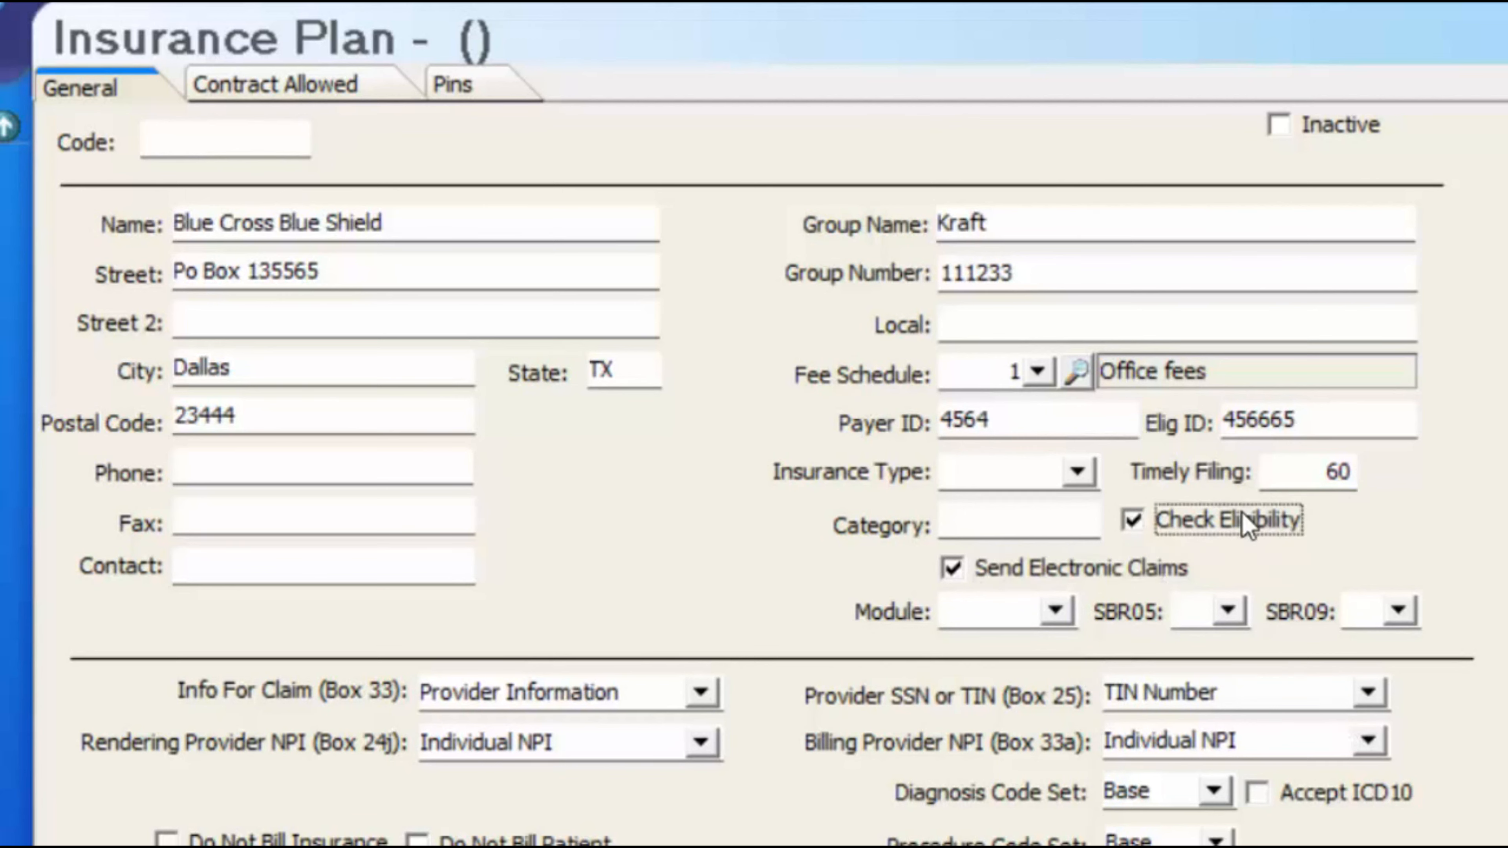
{"action": "left_click", "coordinate": [1053, 614]}
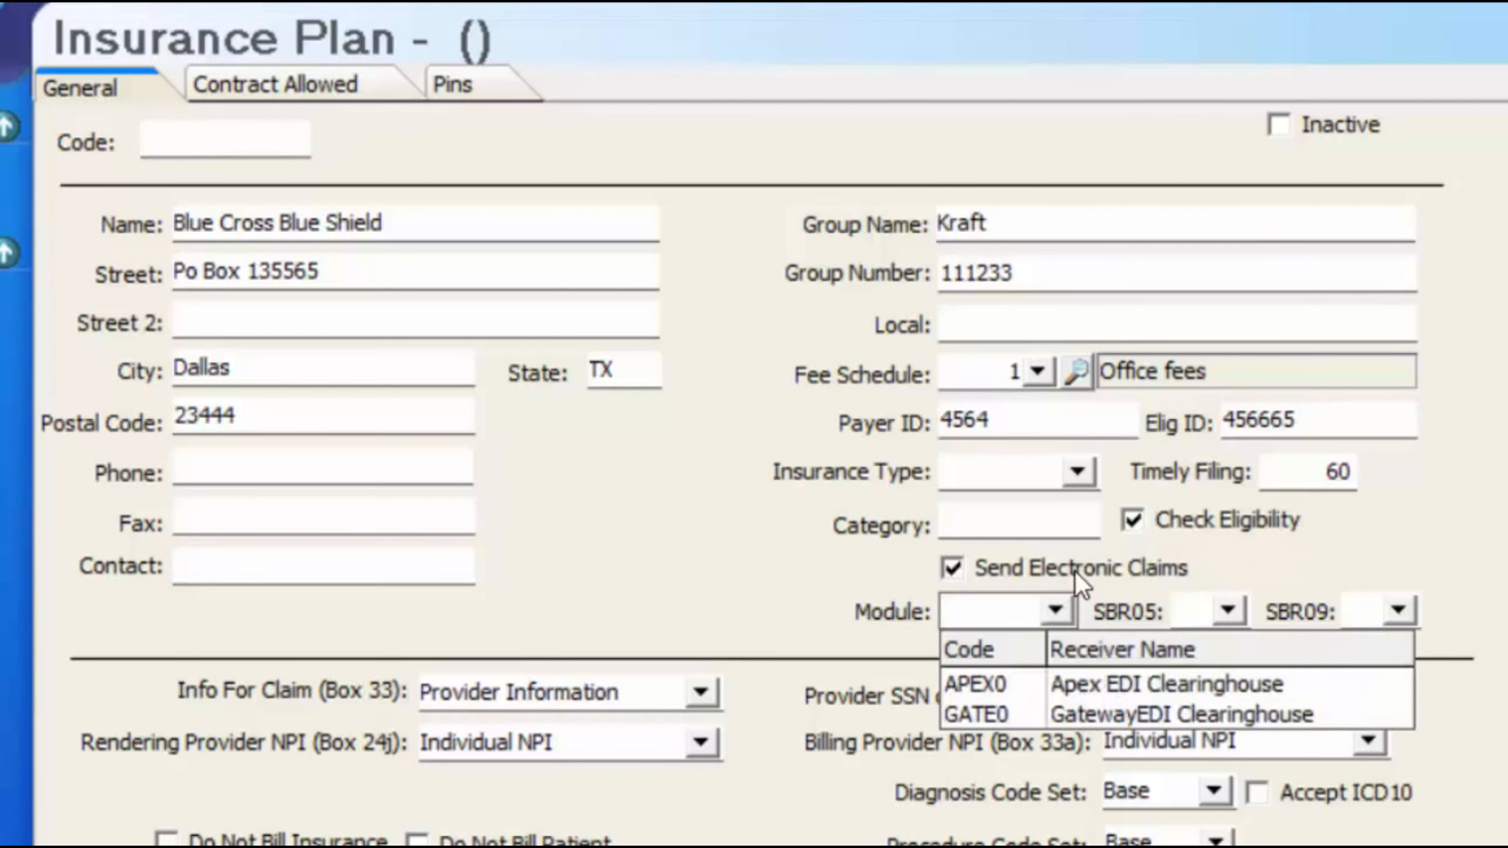
{"action": "left_click", "coordinate": [1116, 686]}
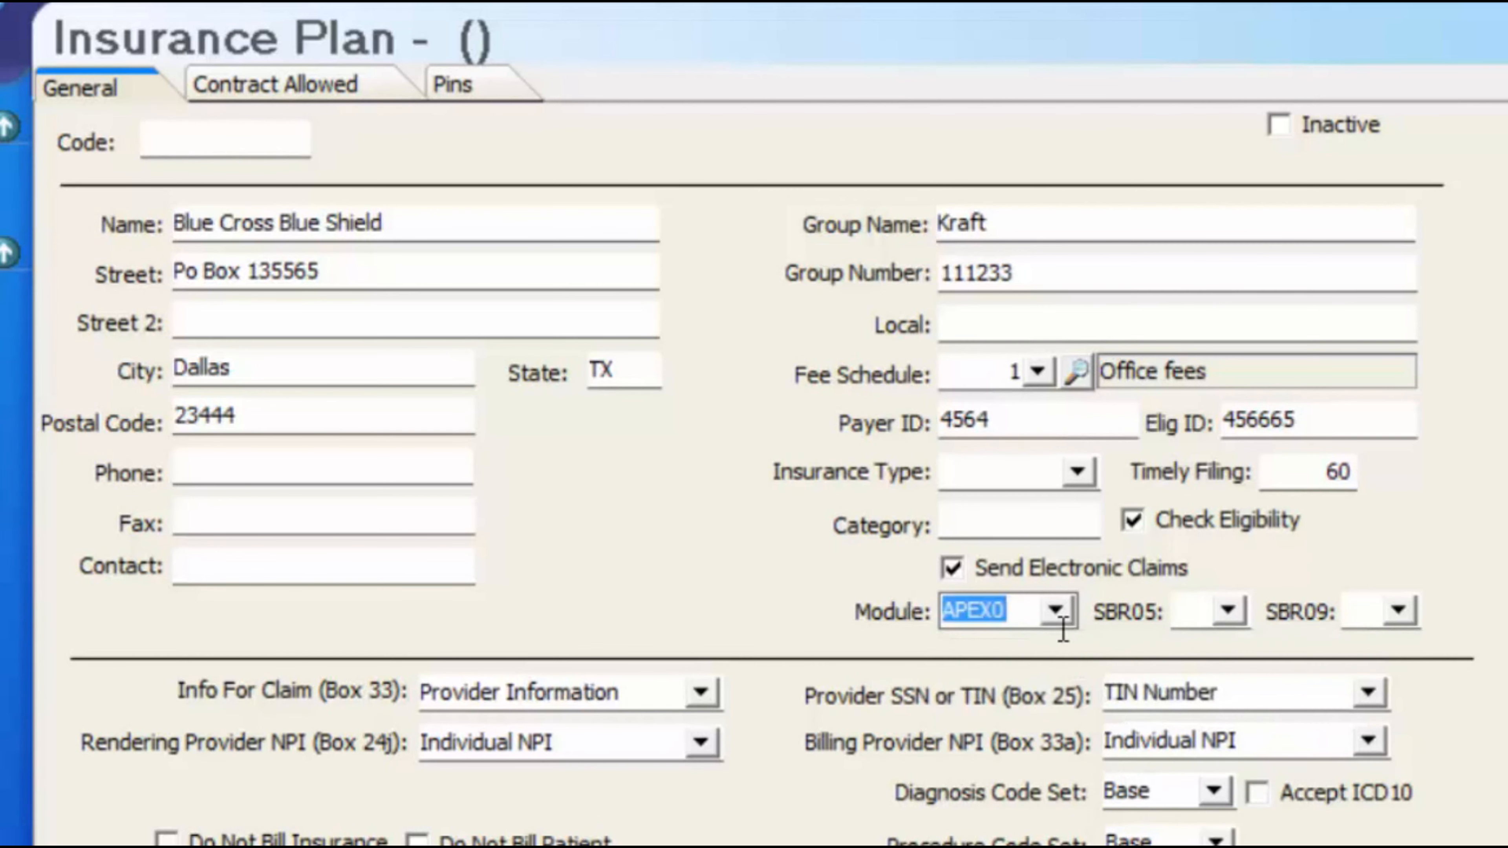
{"action": "left_click", "coordinate": [1060, 614]}
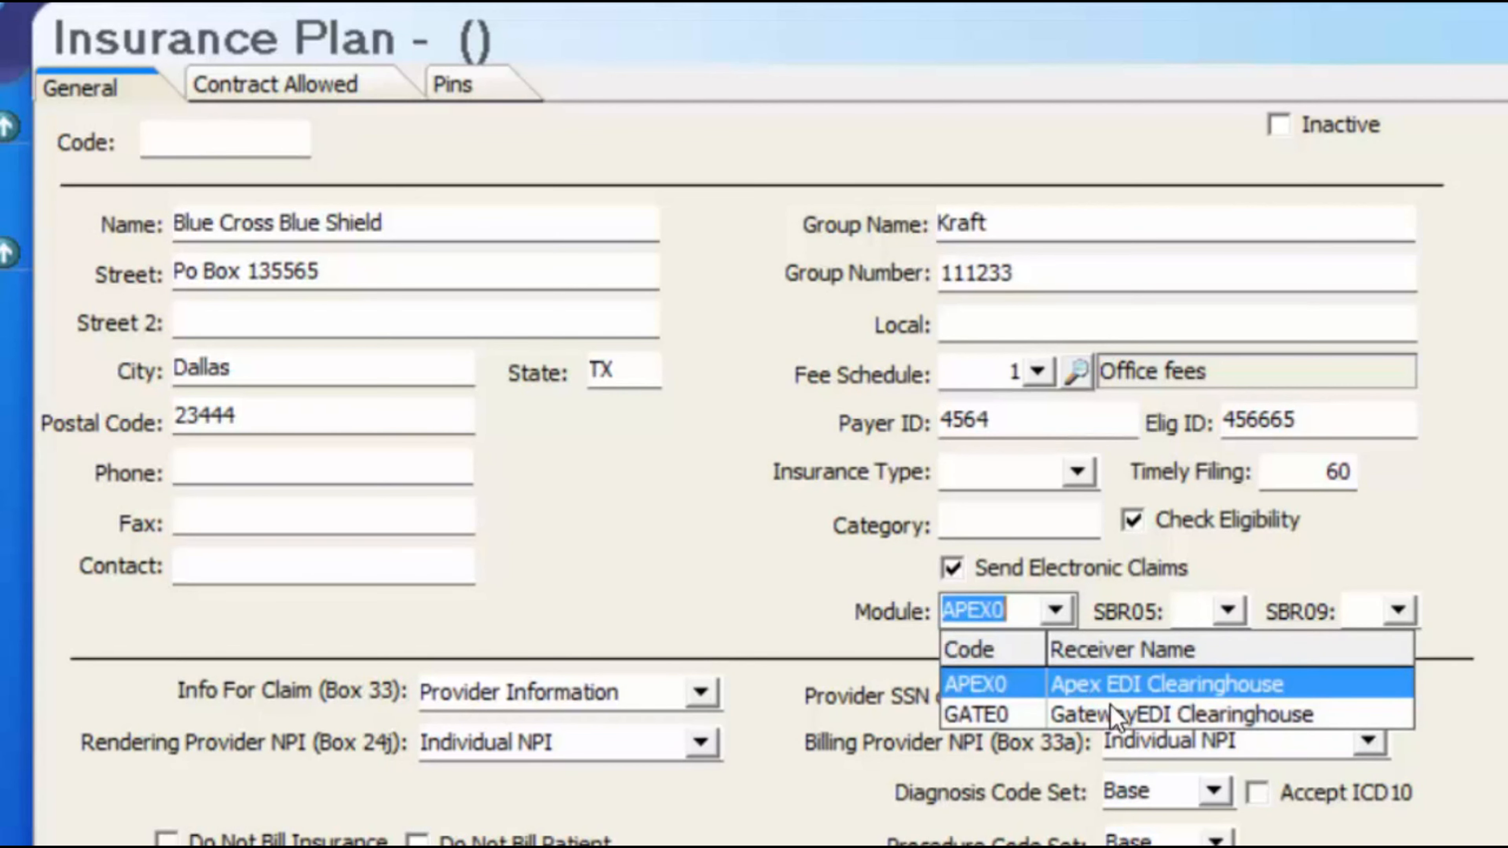
- Set SBR05 to C1 - Commercial and SBR09 to 12 - PPO
{"action": "left_click", "coordinate": [1232, 607]}
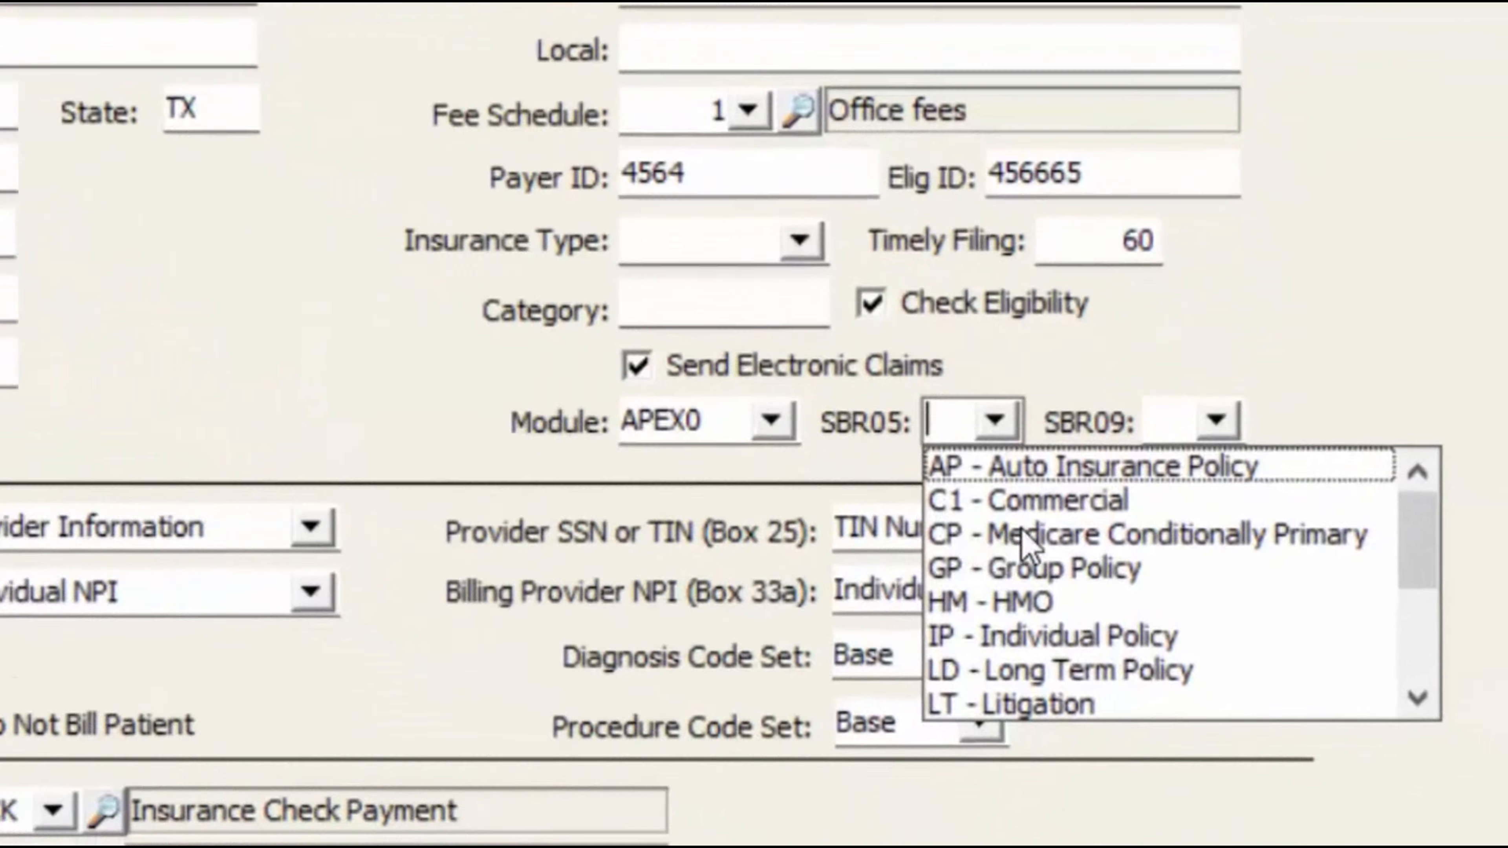
{"action": "scroll", "coordinate": [683, 262], "scroll_direction": "down", "scroll_amount": 2}
{"action": "scroll", "coordinate": [674, 261], "scroll_direction": "down", "scroll_amount": 1}
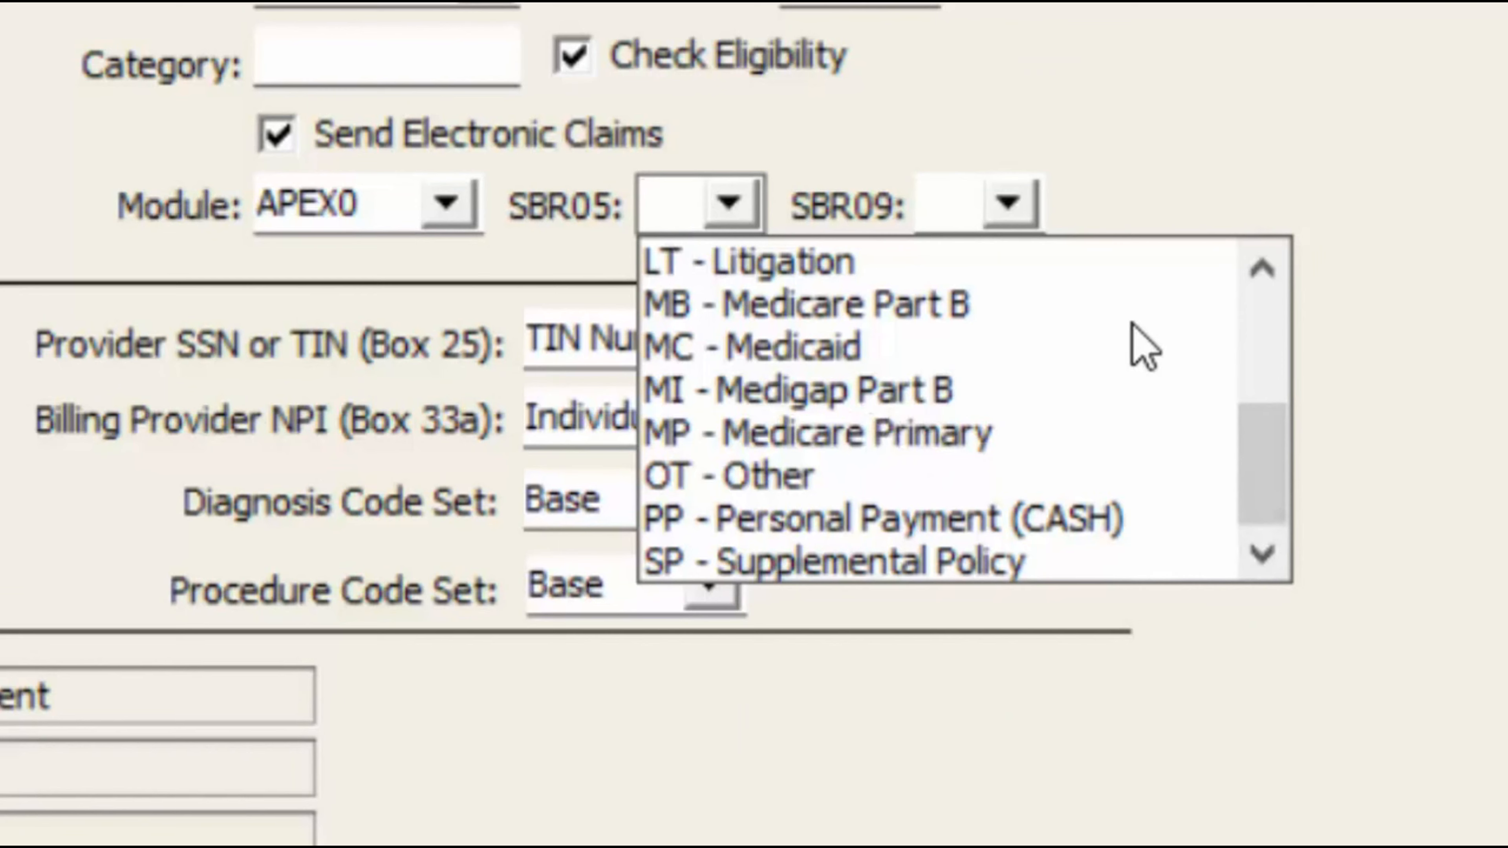
{"action": "left_click", "coordinate": [831, 262]}
{"action": "left_click", "coordinate": [733, 205]}
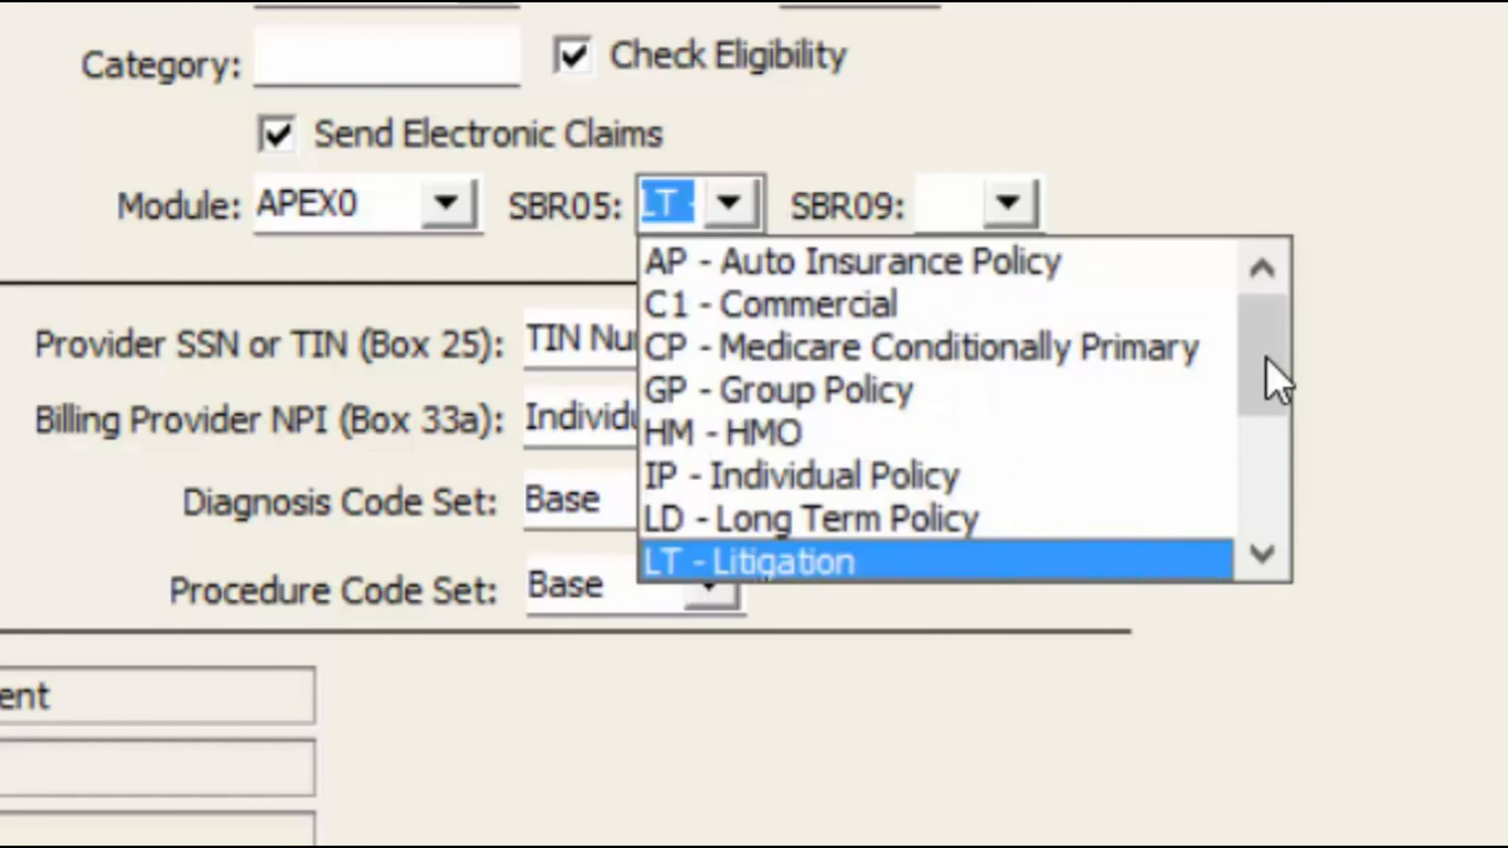
{"action": "left_click", "coordinate": [935, 297]}
{"action": "left_click", "coordinate": [1009, 207]}
{"action": "left_click", "coordinate": [1056, 300]}
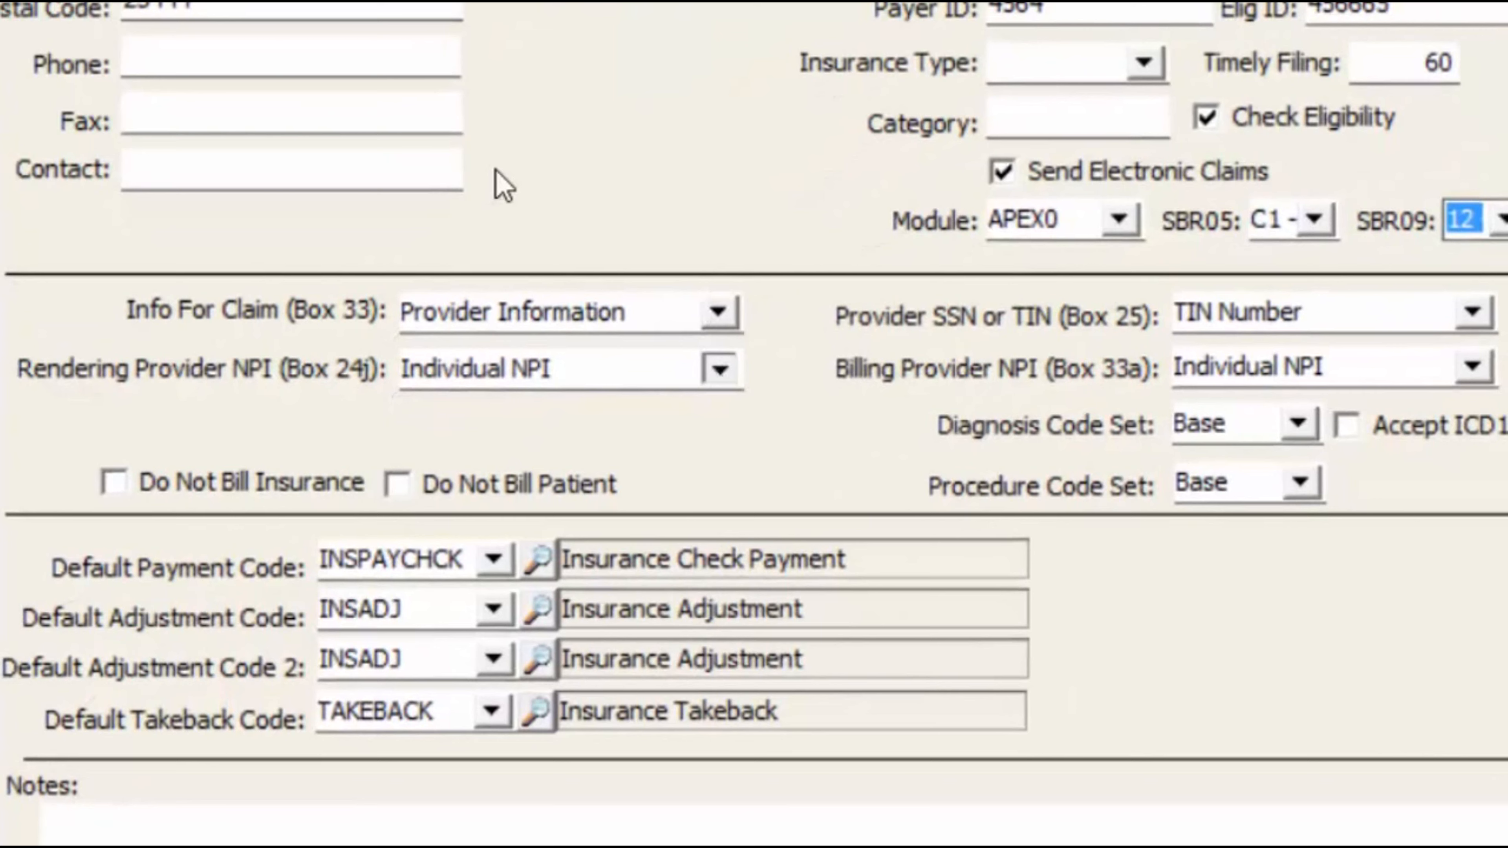
- Use Group NPI for the rendering provider and accept ICD10, keeping Do Not Bill Insurance off
{"action": "left_click", "coordinate": [600, 376]}
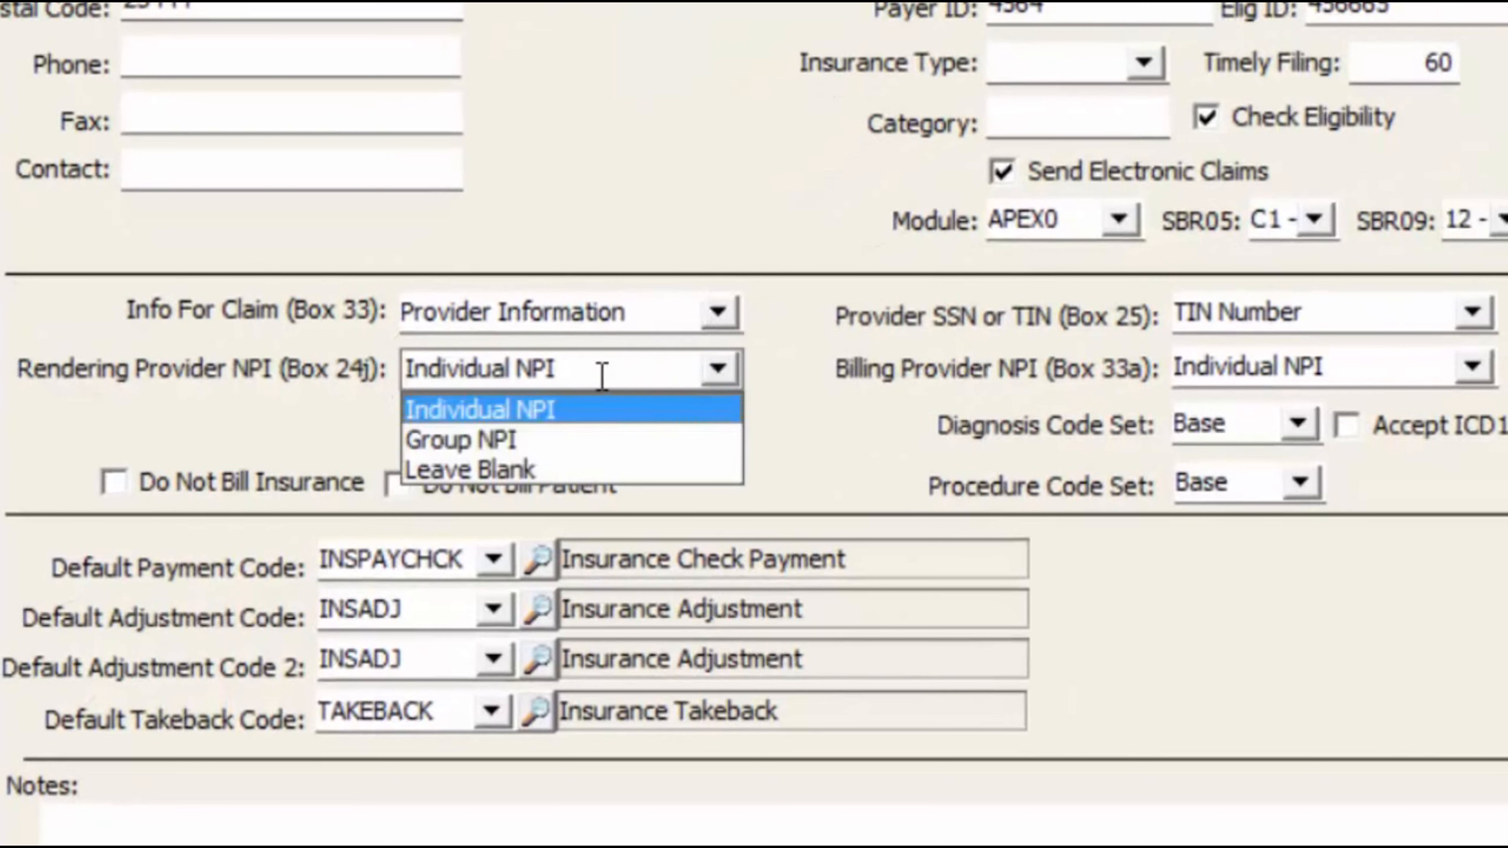
{"action": "left_click", "coordinate": [508, 439]}
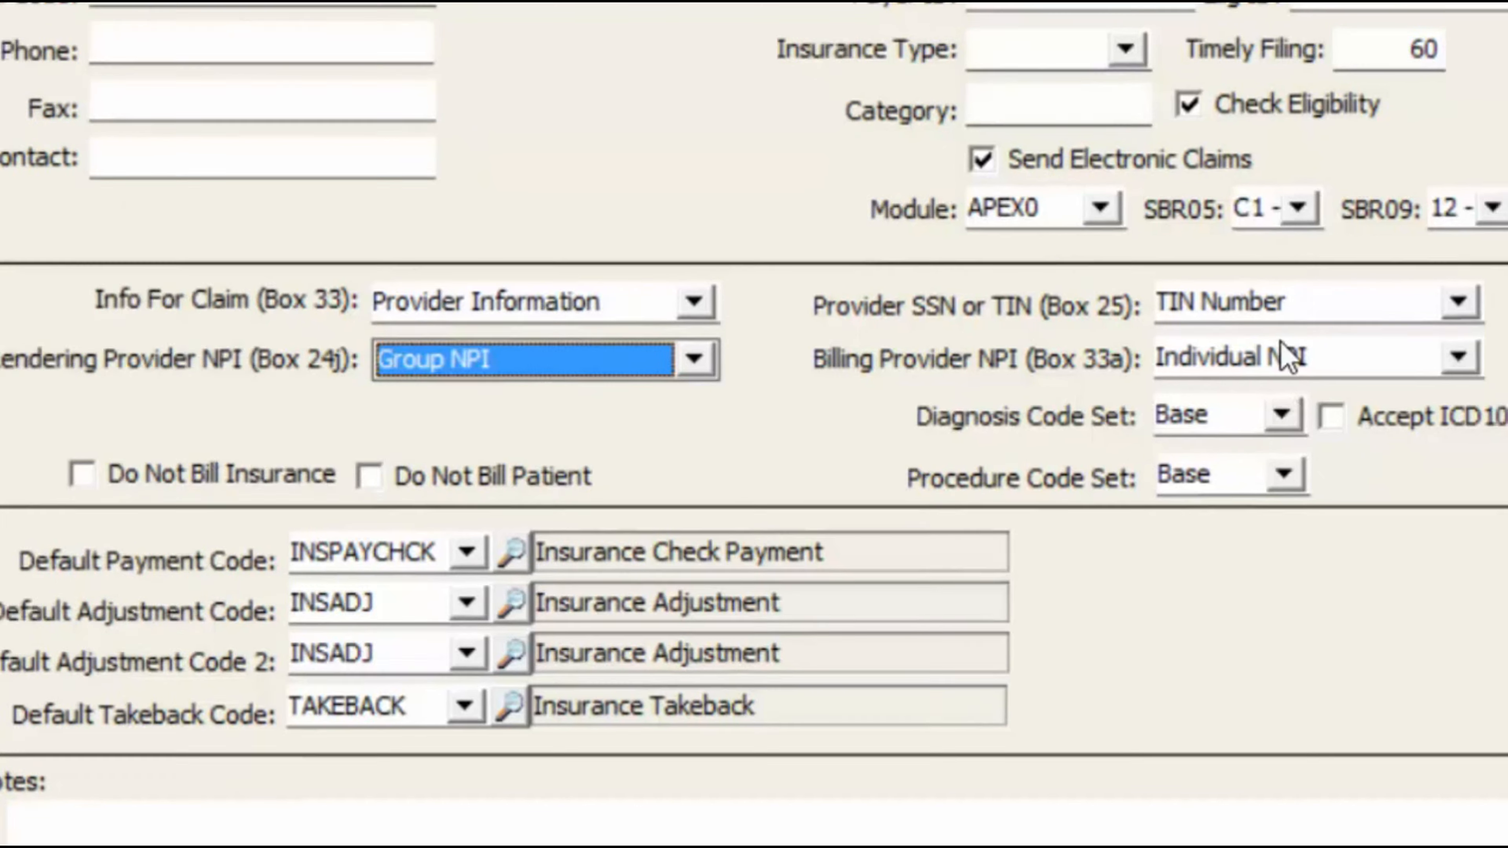
{"action": "left_click", "coordinate": [1332, 418]}
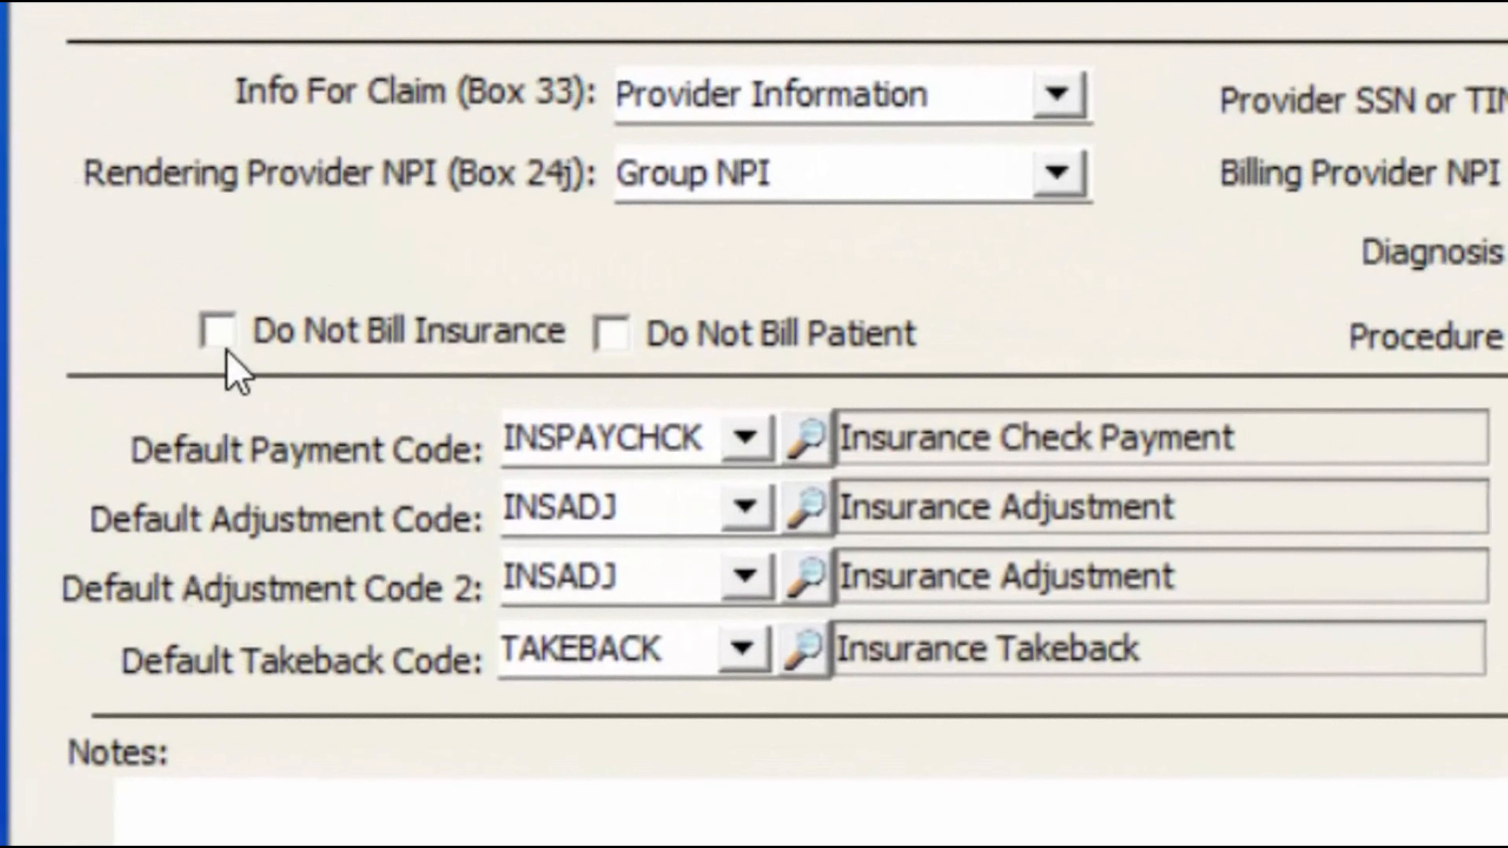
{"action": "left_click", "coordinate": [222, 342]}
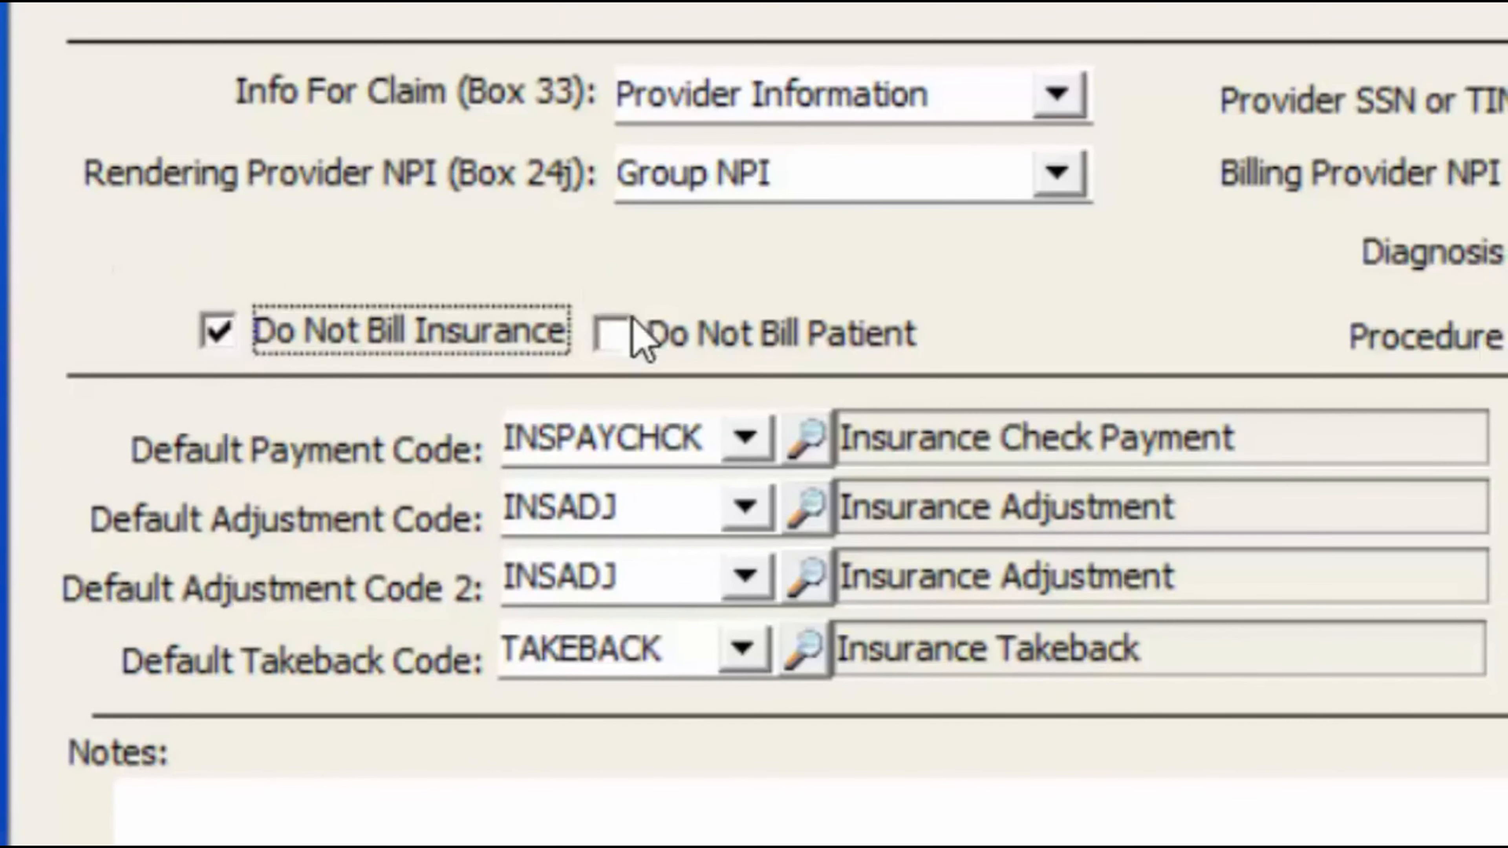
{"action": "left_click", "coordinate": [612, 333]}
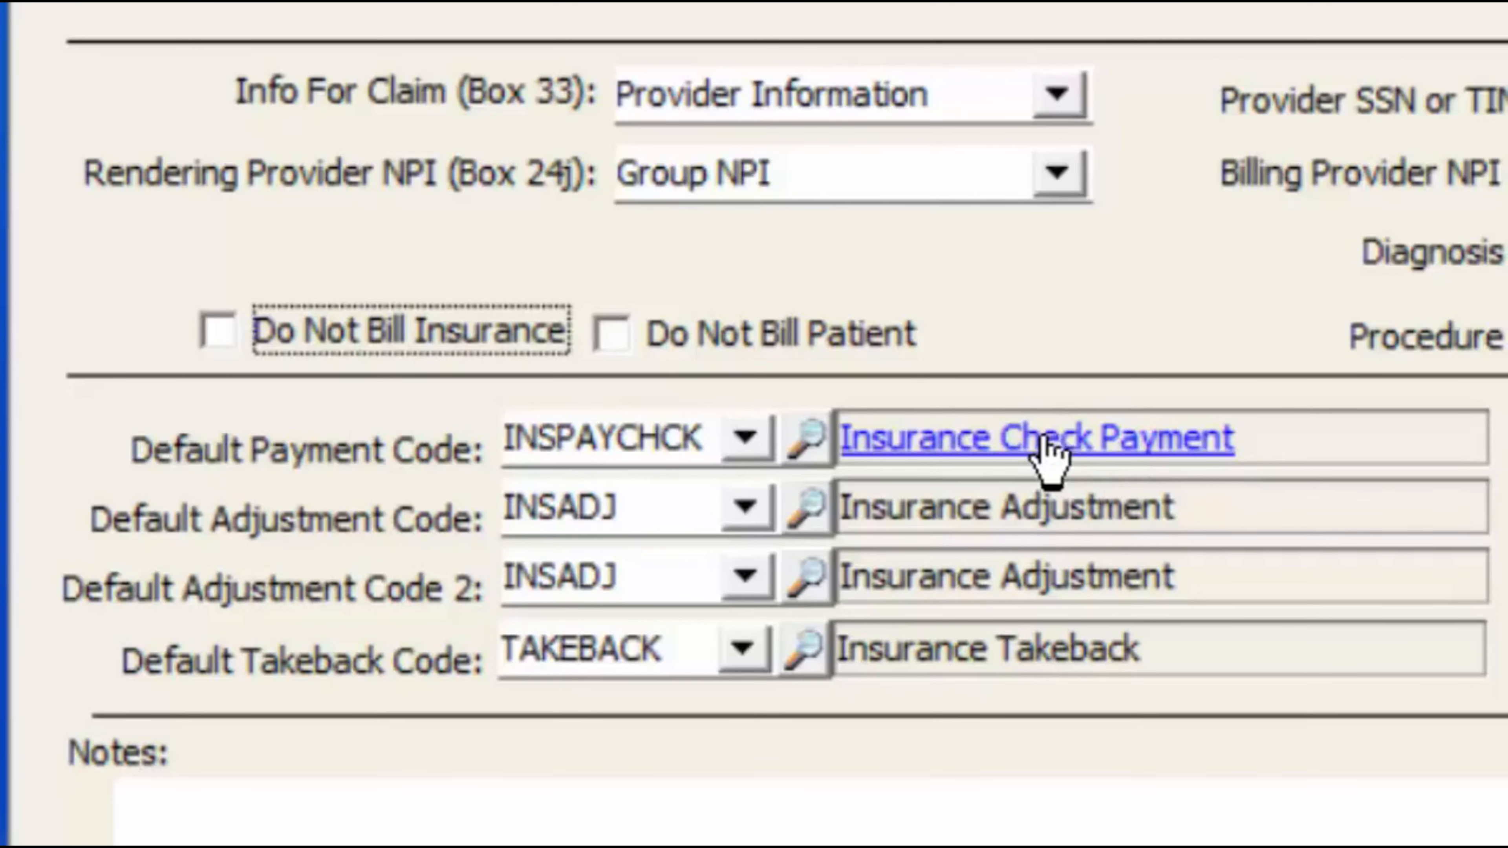
- Create and save payment code BCBSPAY described as 'Blue Cross Blue Shield Payment', then close the list
{"action": "left_click", "coordinate": [814, 434]}
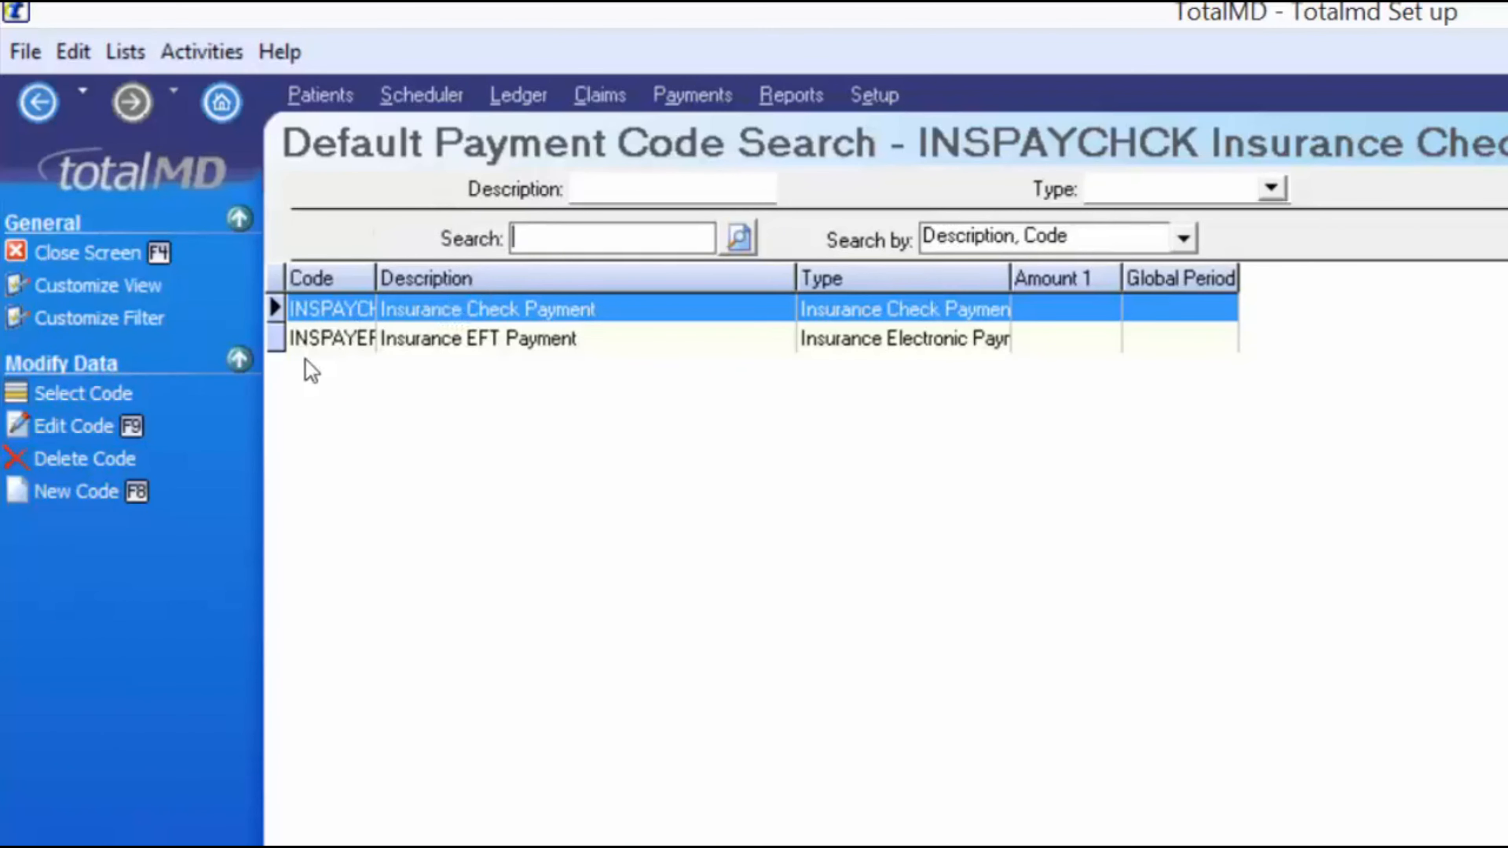
{"action": "left_click", "coordinate": [84, 393]}
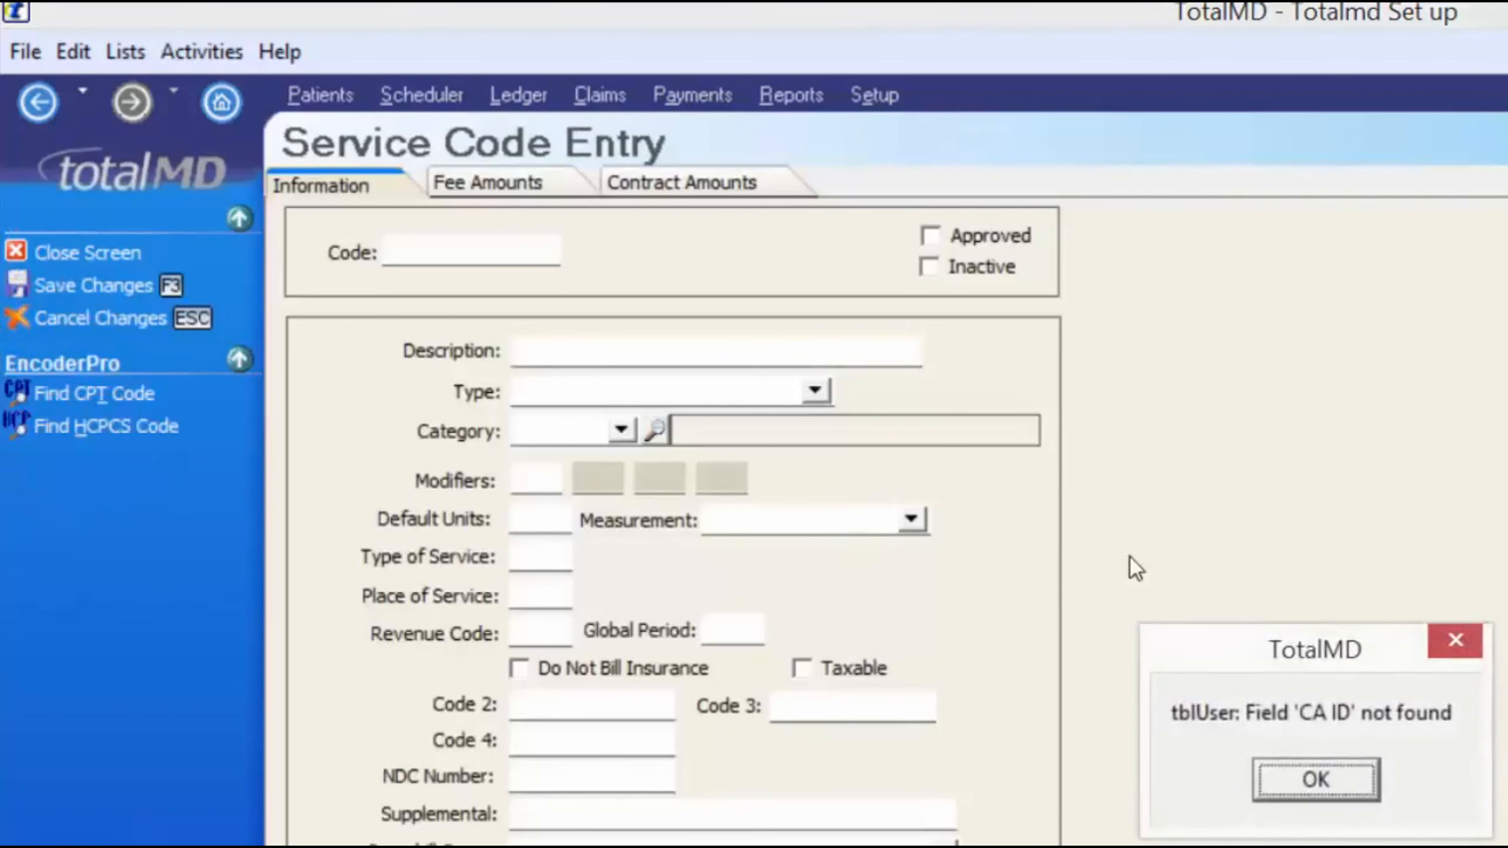
{"action": "left_click", "coordinate": [1313, 778]}
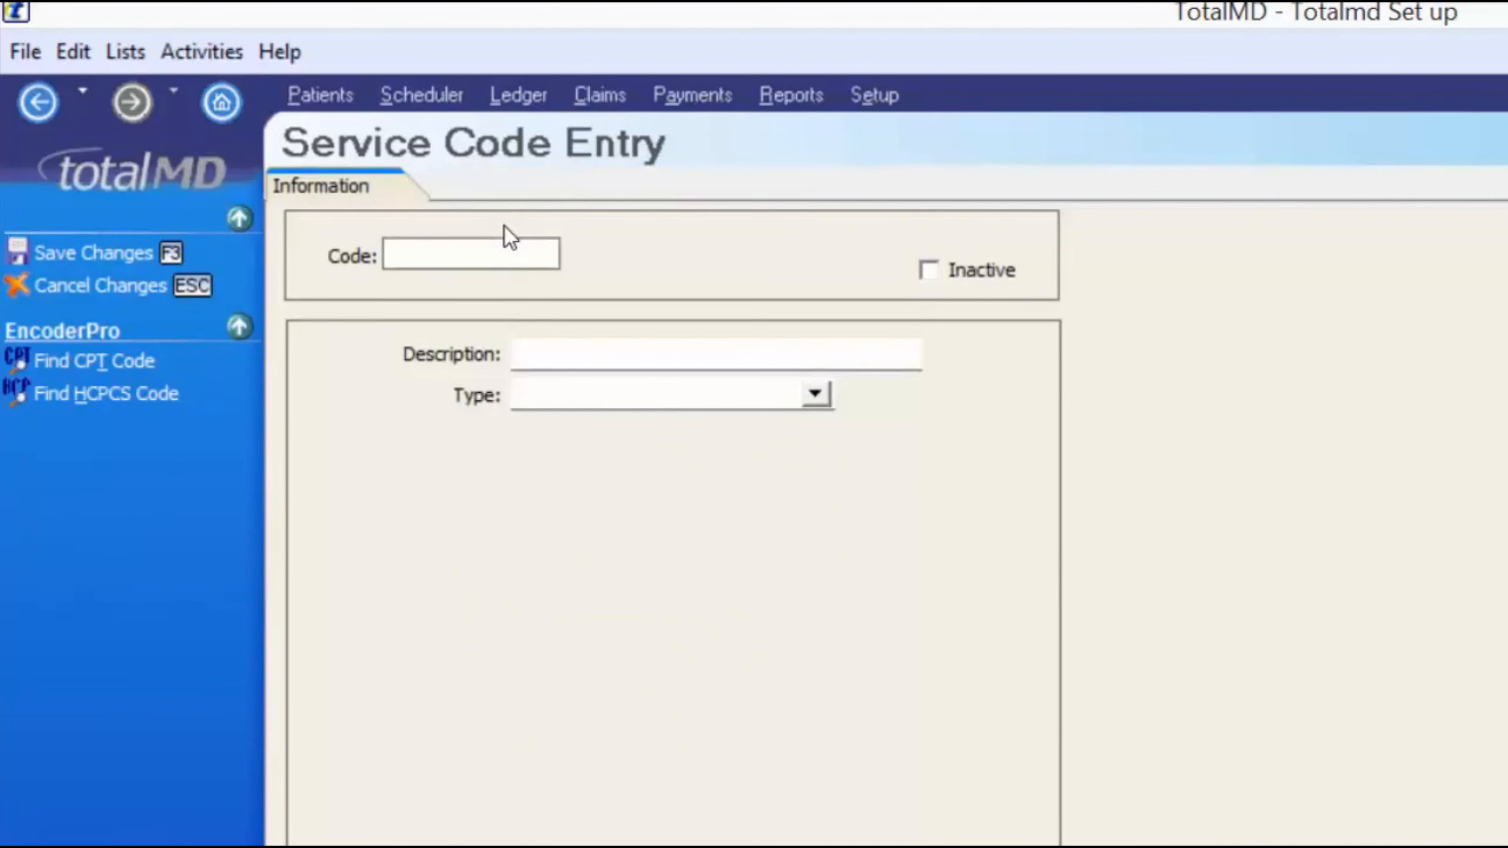
{"action": "type", "text": "CBSPAY"}
{"action": "key", "text": "Tab"}
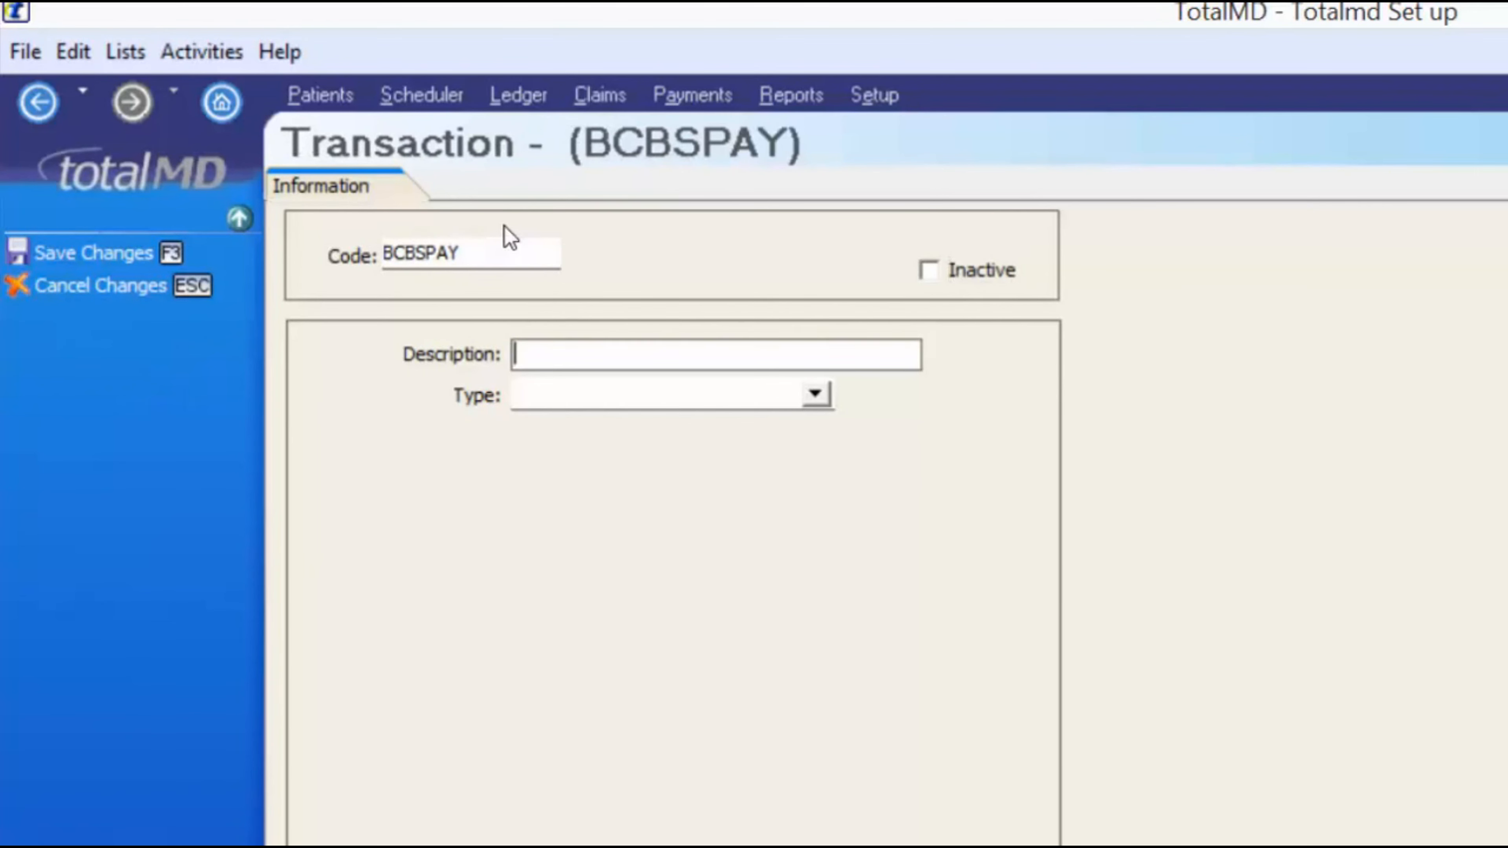
{"action": "type", "text": "Blue Cross Blue Shield Payment"}
{"action": "left_click", "coordinate": [814, 393]}
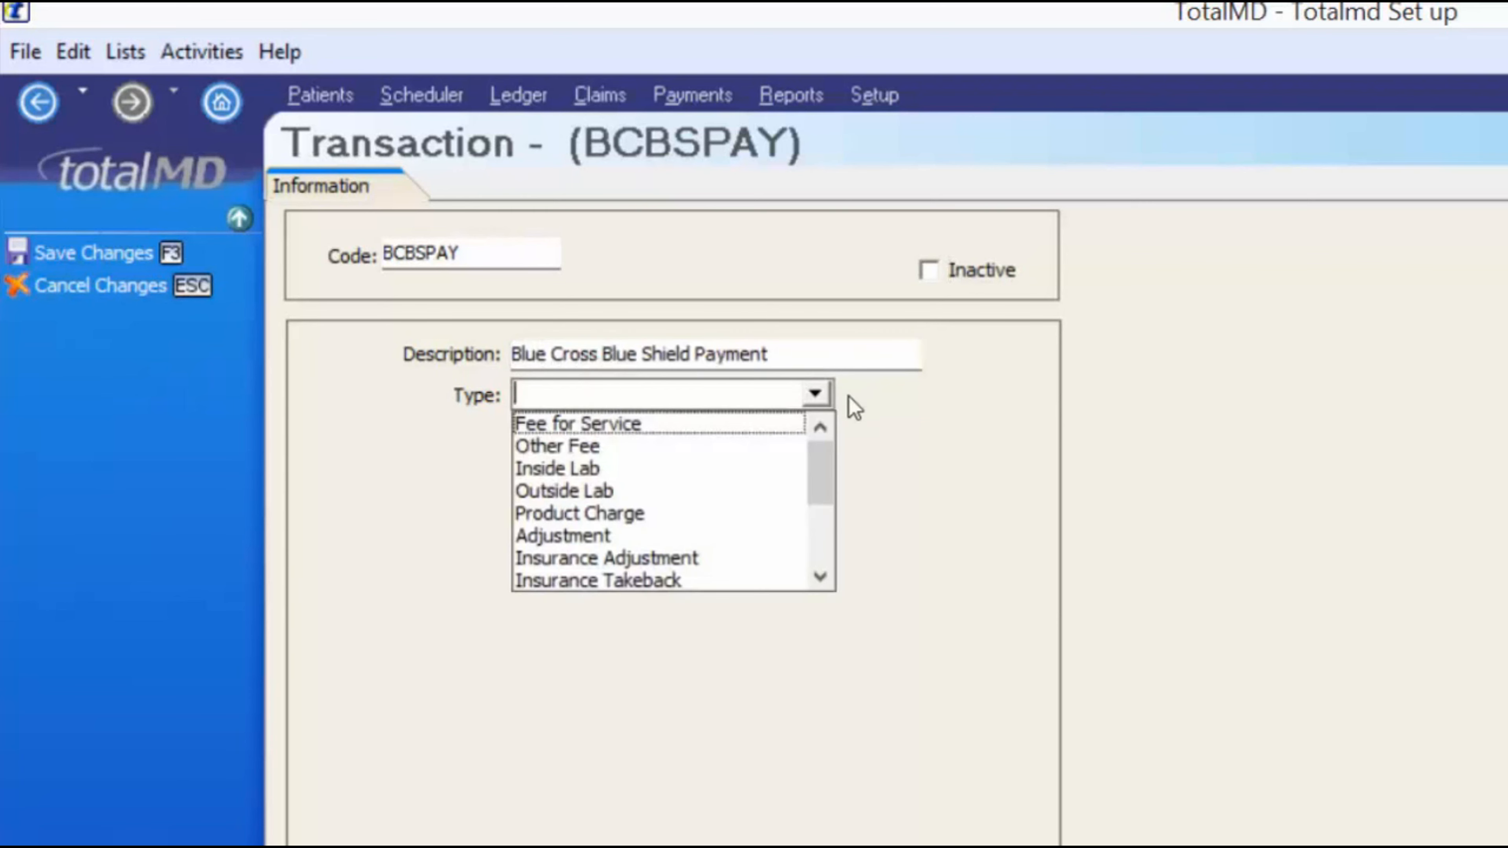
{"action": "left_click_drag", "start_coordinate": [821, 475], "coordinate": [821, 488]}
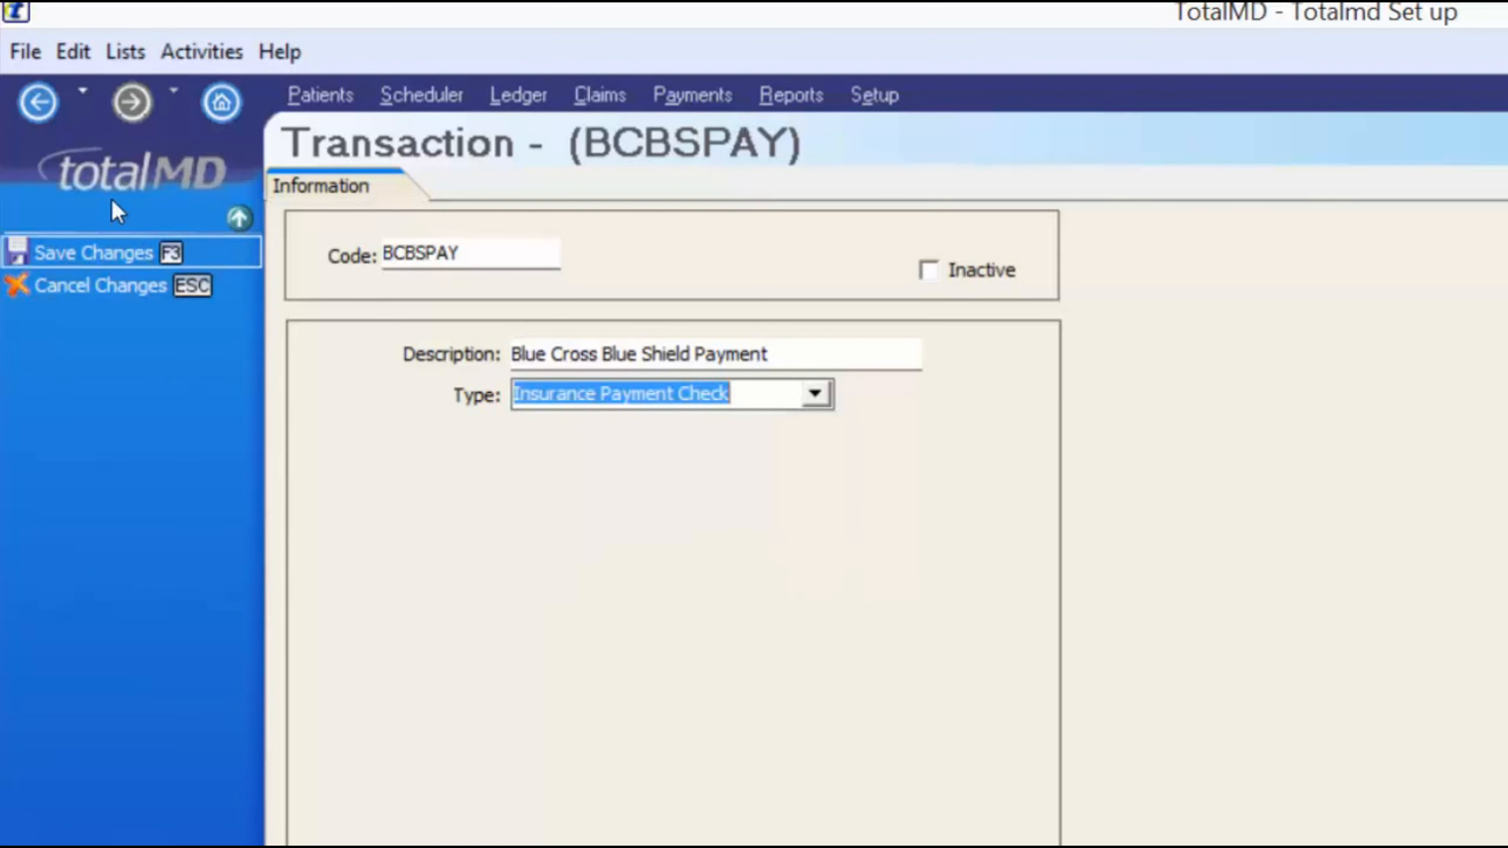
{"action": "left_click", "coordinate": [111, 252]}
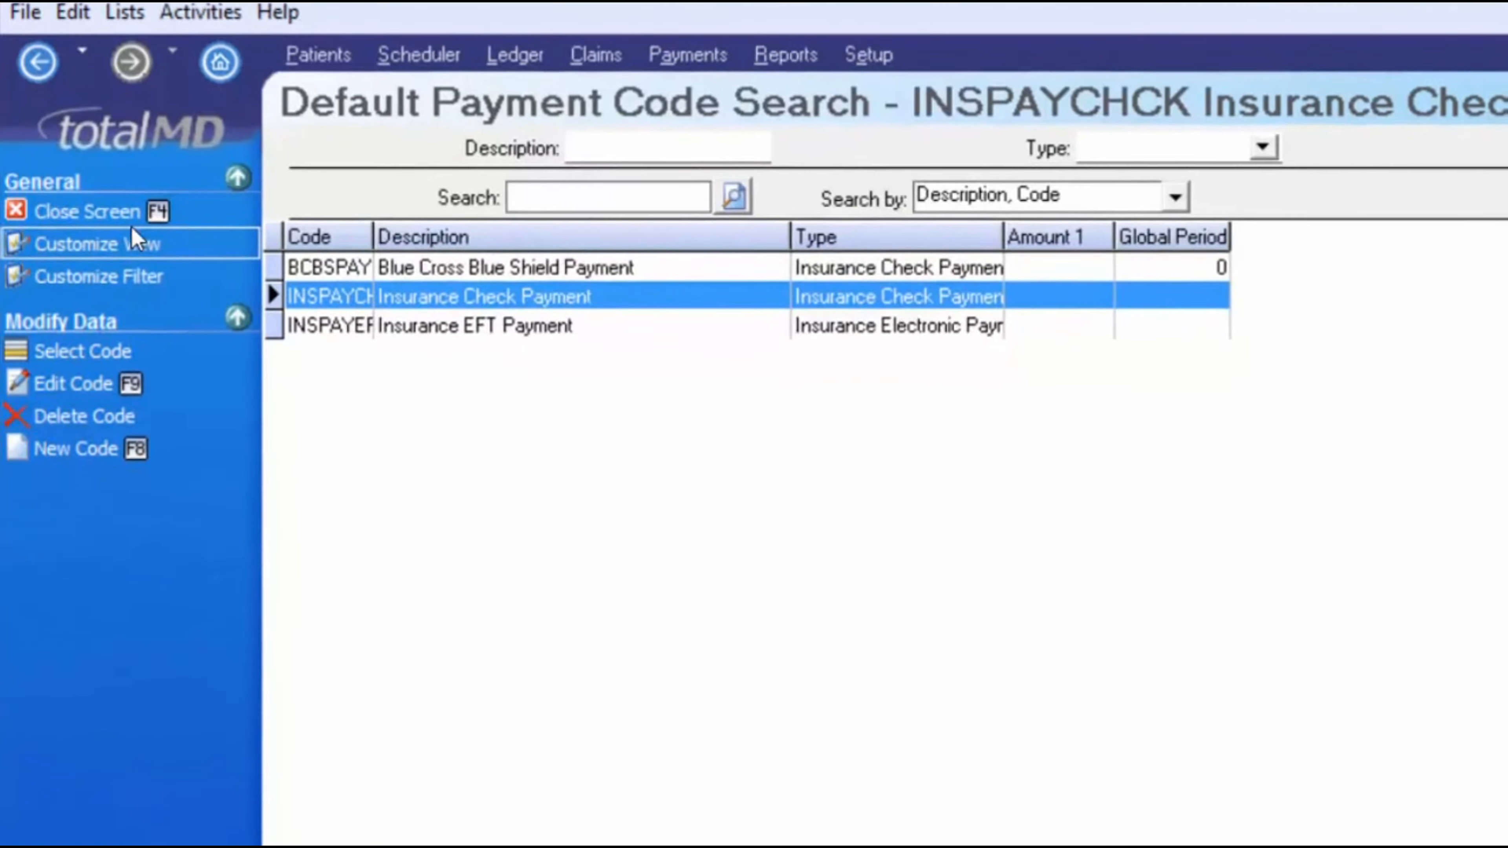
{"action": "left_click", "coordinate": [104, 251]}
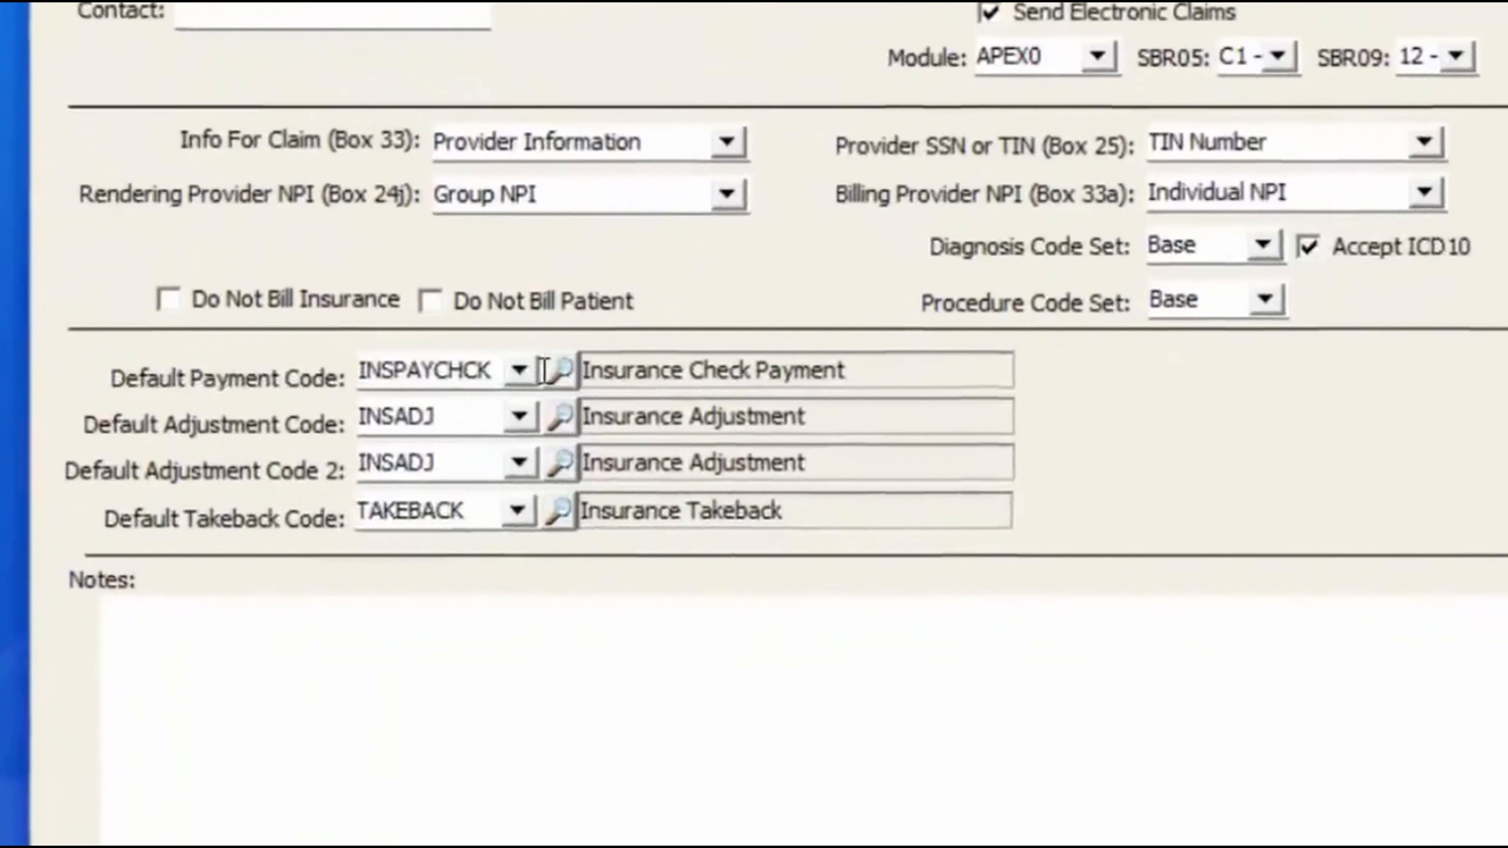
- Select BCBSPAY as default payment code and start Notes with 'Frequencies and Limitations:'
{"action": "left_click", "coordinate": [611, 482]}
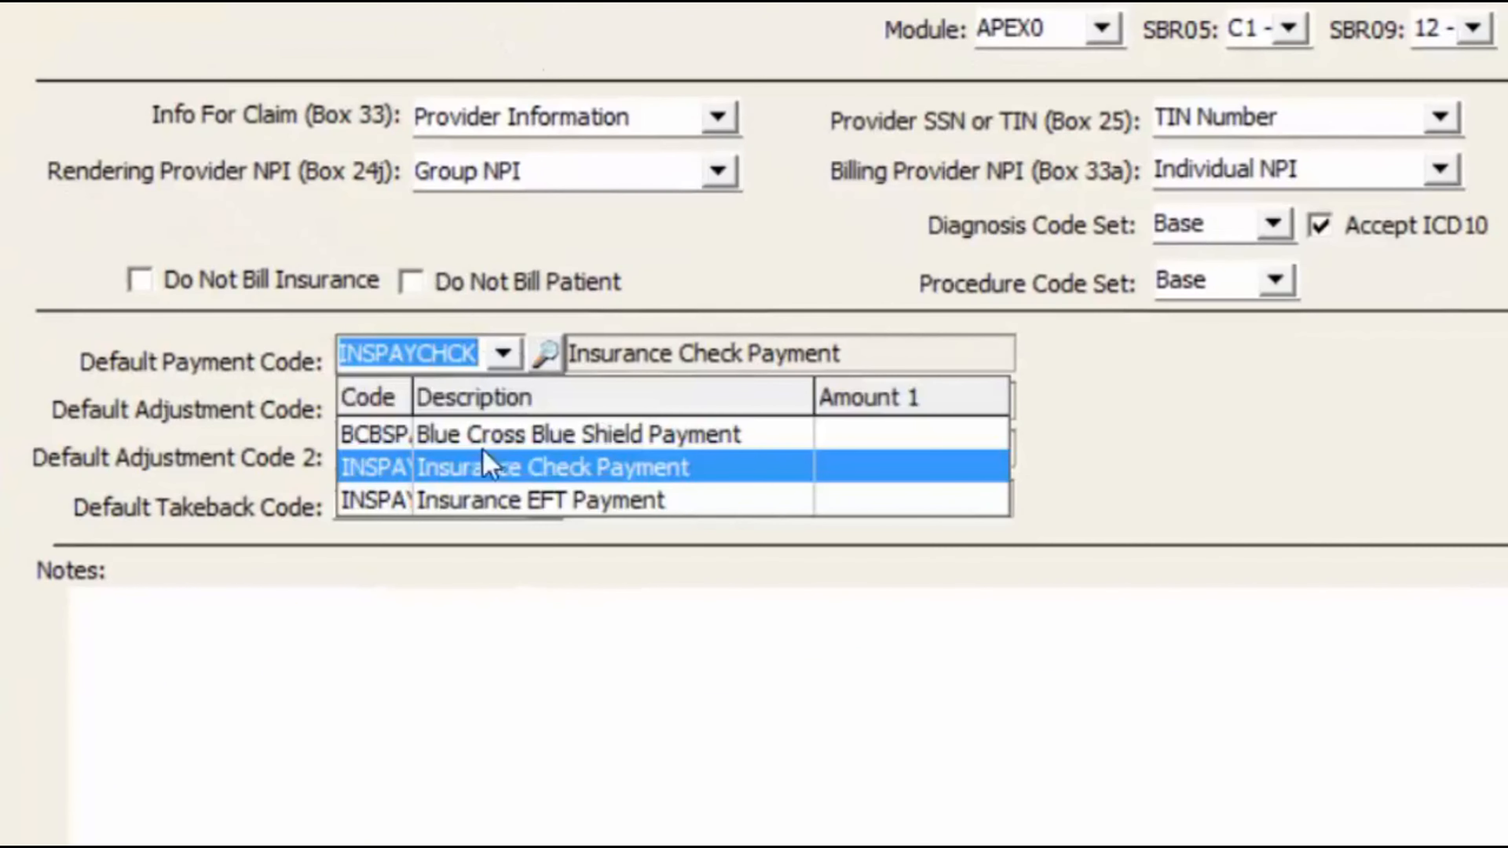
{"action": "left_click", "coordinate": [511, 437]}
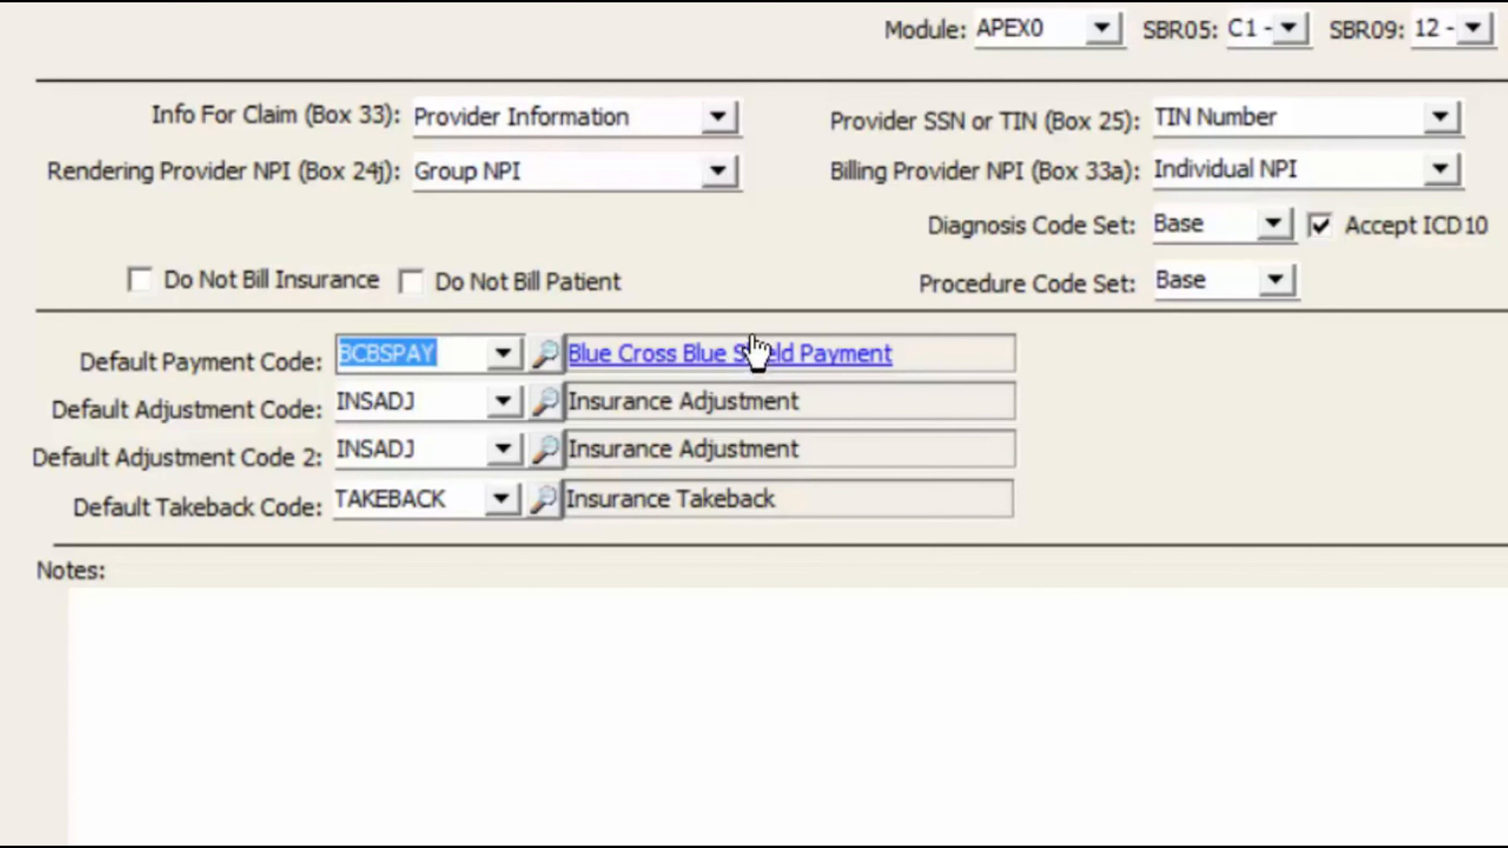
{"action": "left_click", "coordinate": [353, 616]}
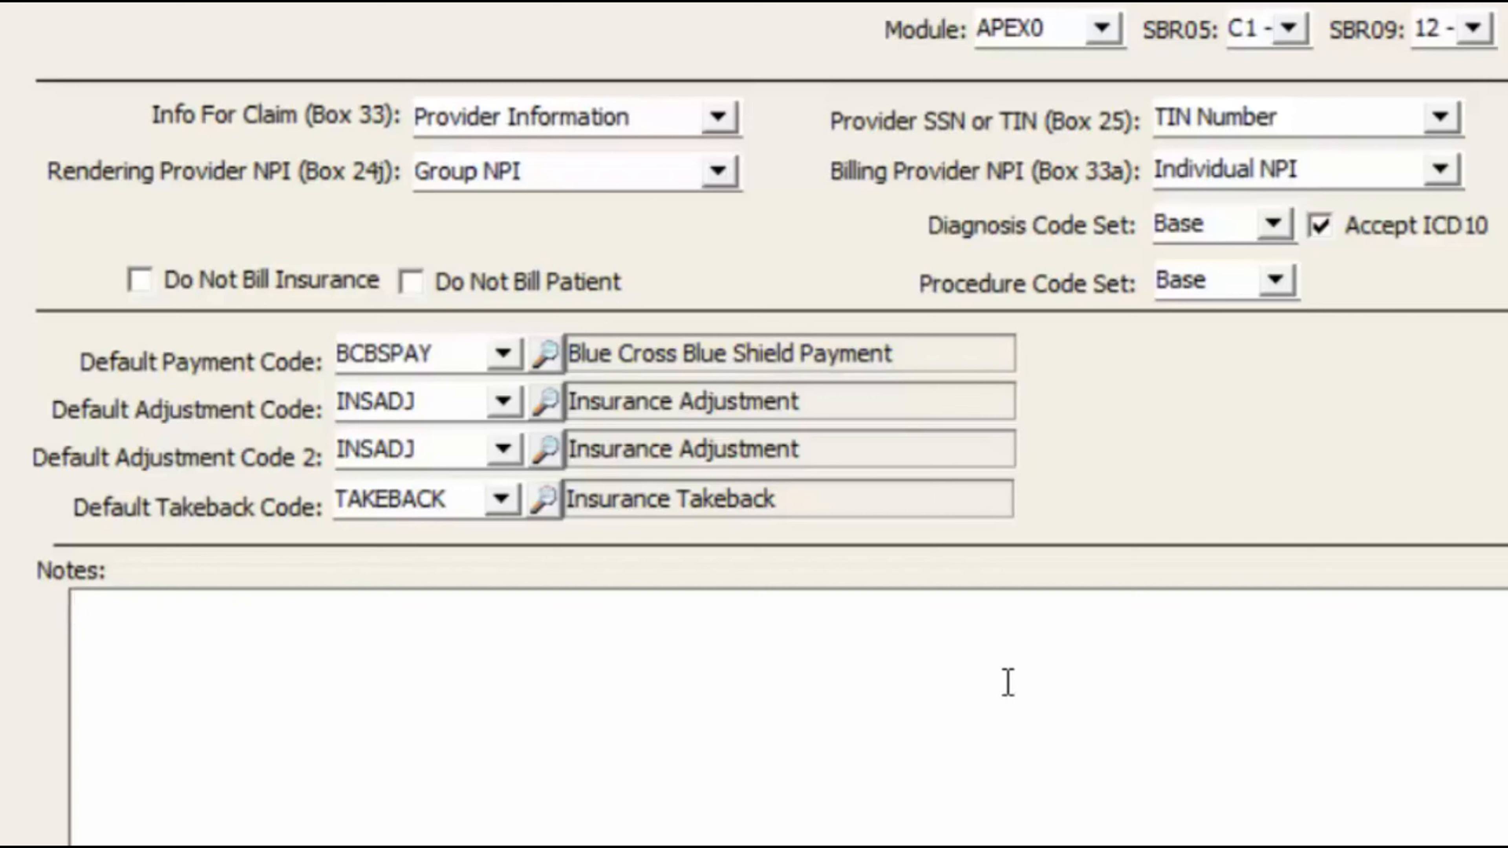
{"action": "type", "text": "G"}
{"action": "key", "text": "BackSpace"}
{"action": "type", "text": "Frequencies and Limitations:"}
{"action": "key", "text": "Return"}
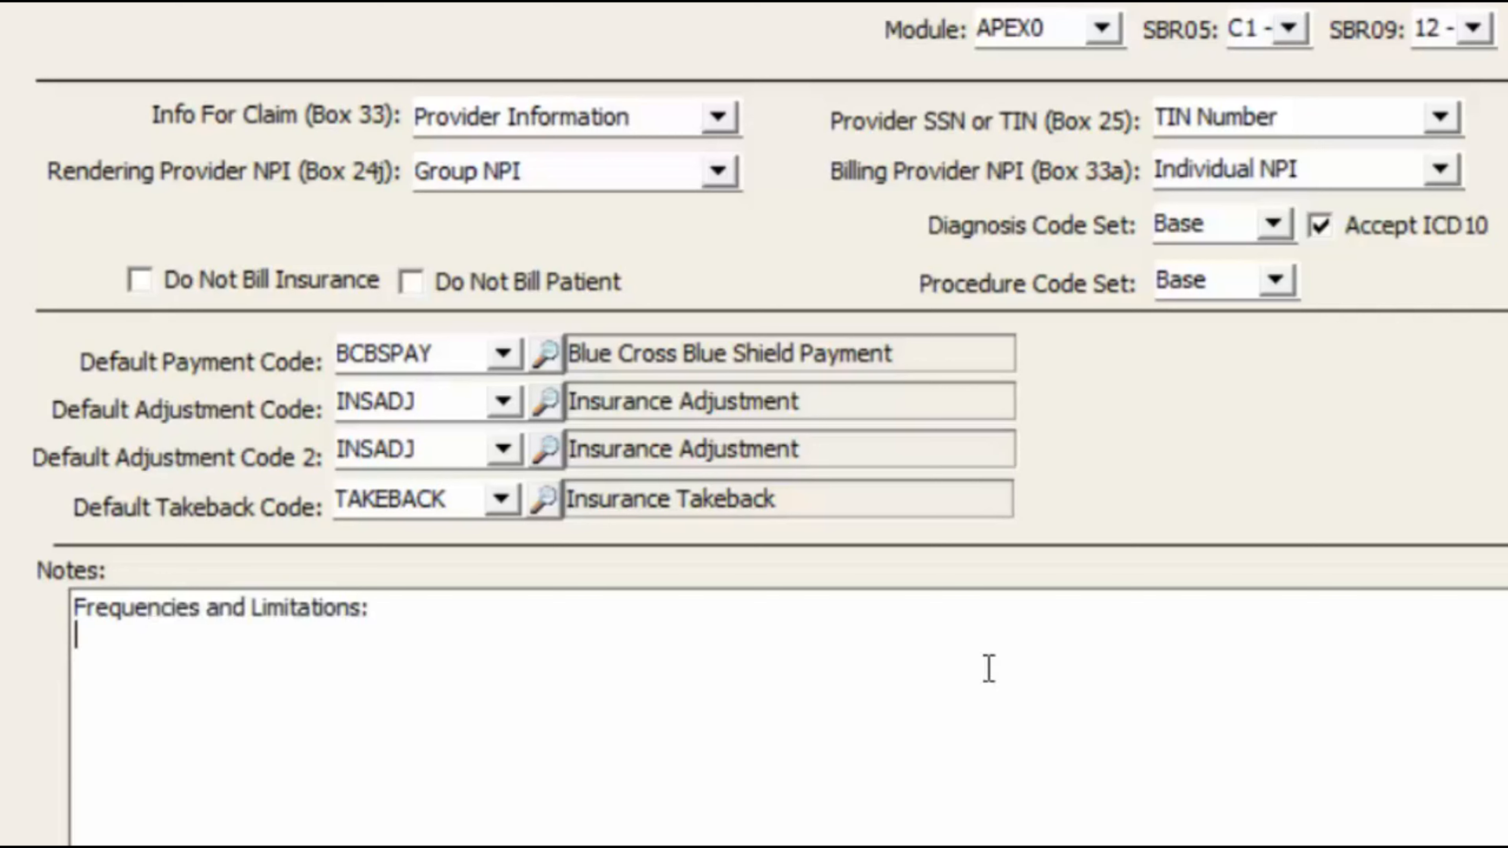
- Insert the 10/29/2015 7:11 pm timestamp, then add '2 physicals to be done in a 2 year time frame'
{"action": "right_click", "coordinate": [147, 647]}
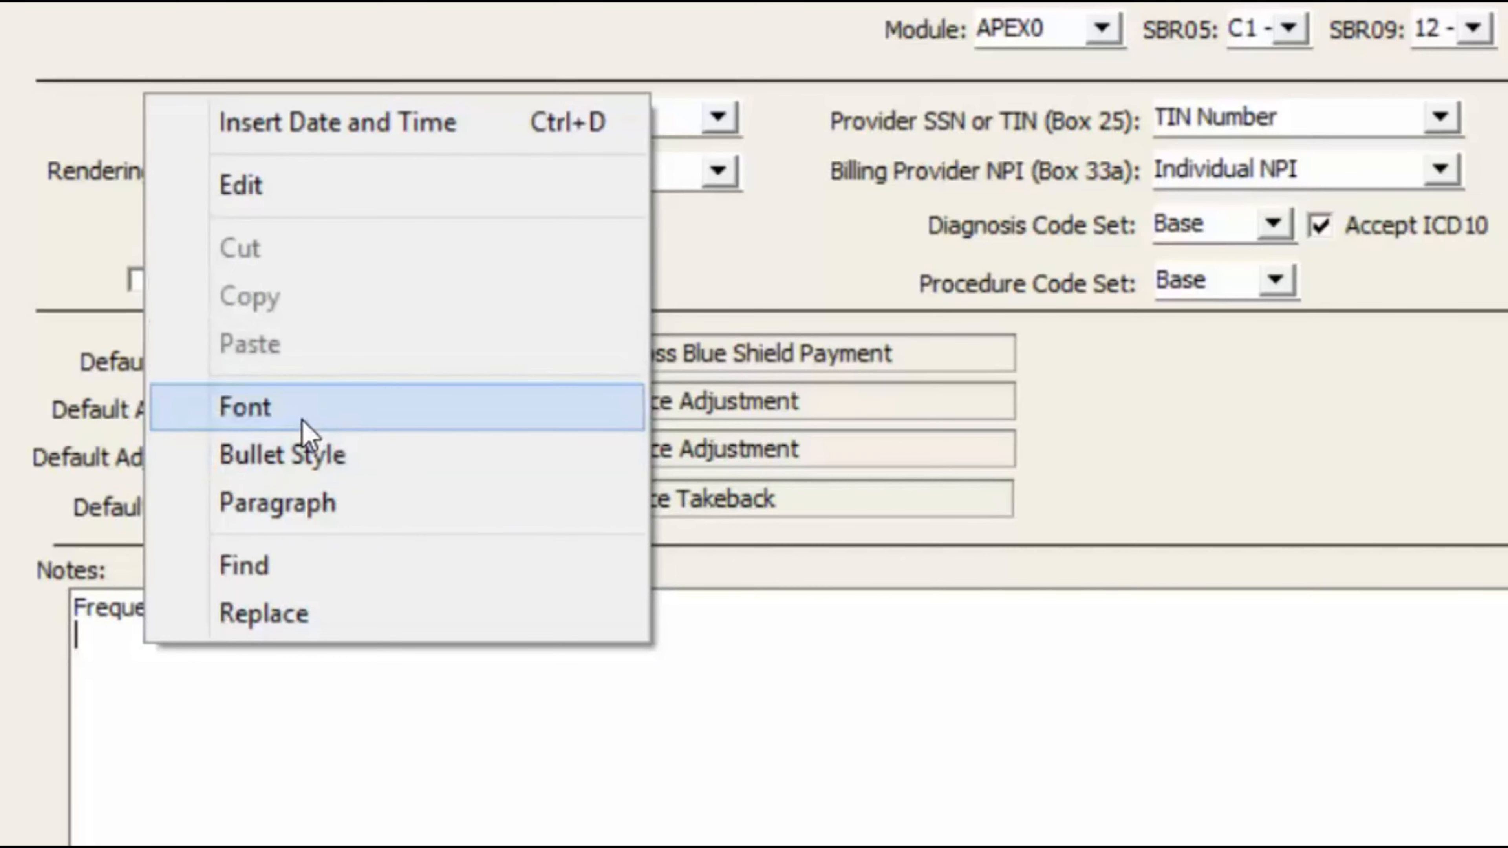
{"action": "left_click", "coordinate": [397, 126]}
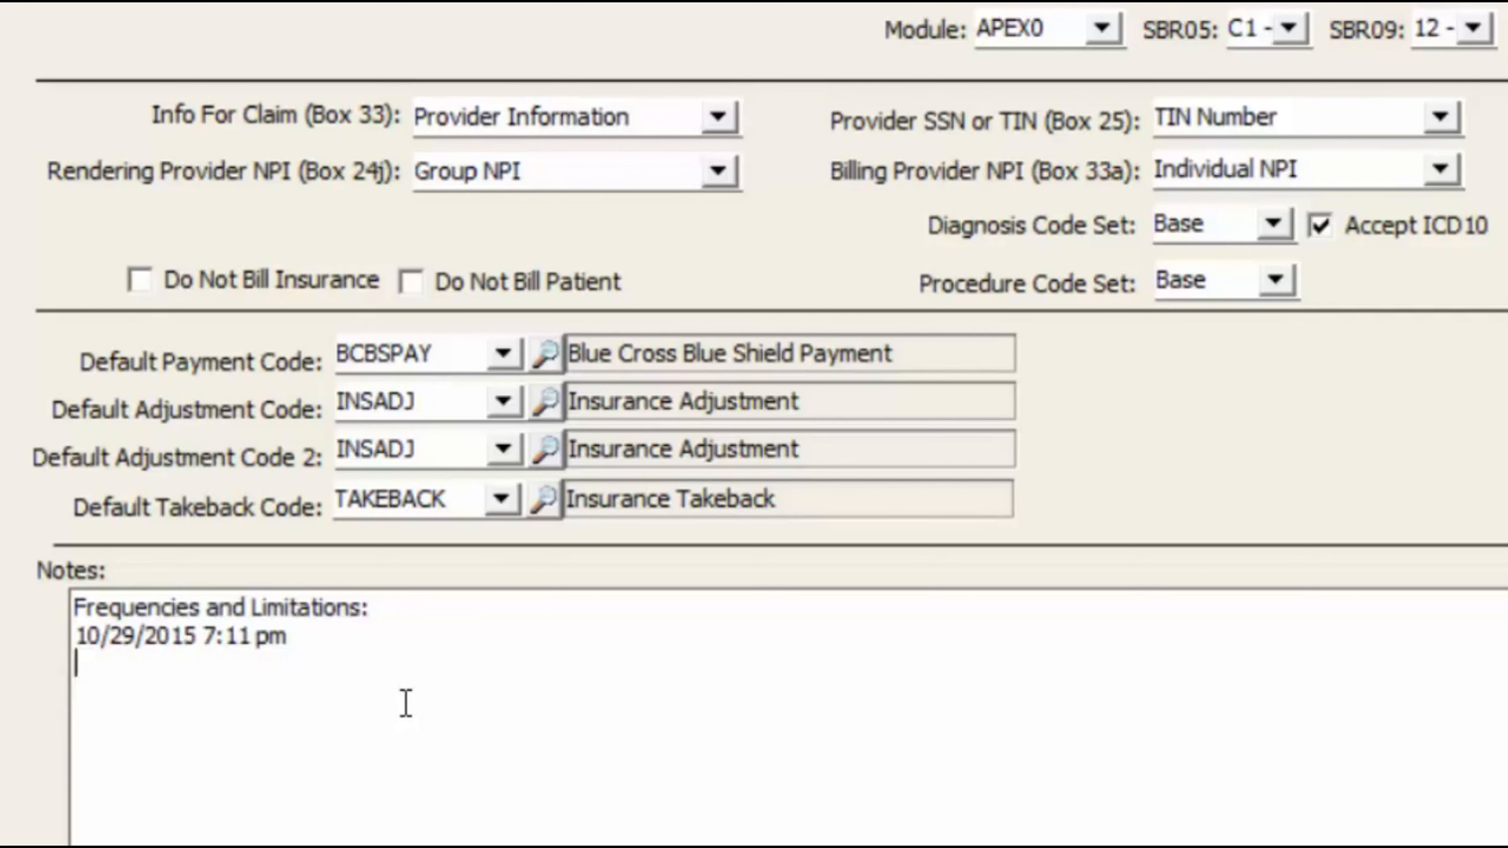
{"action": "key", "text": "Return"}
{"action": "type", "text": "2 physical"}
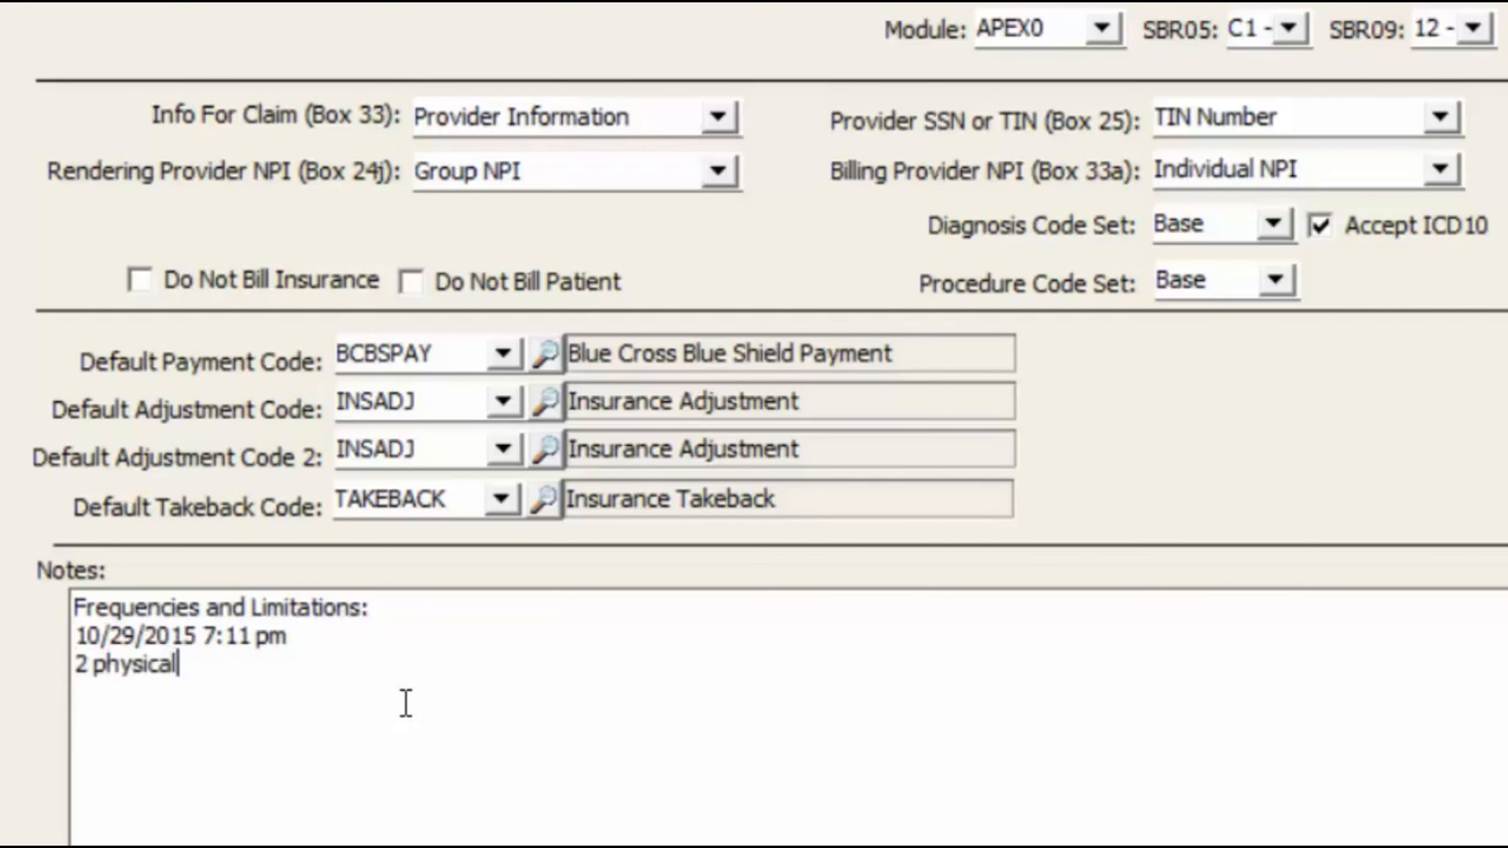
{"action": "type", "text": "s to be done in a "}
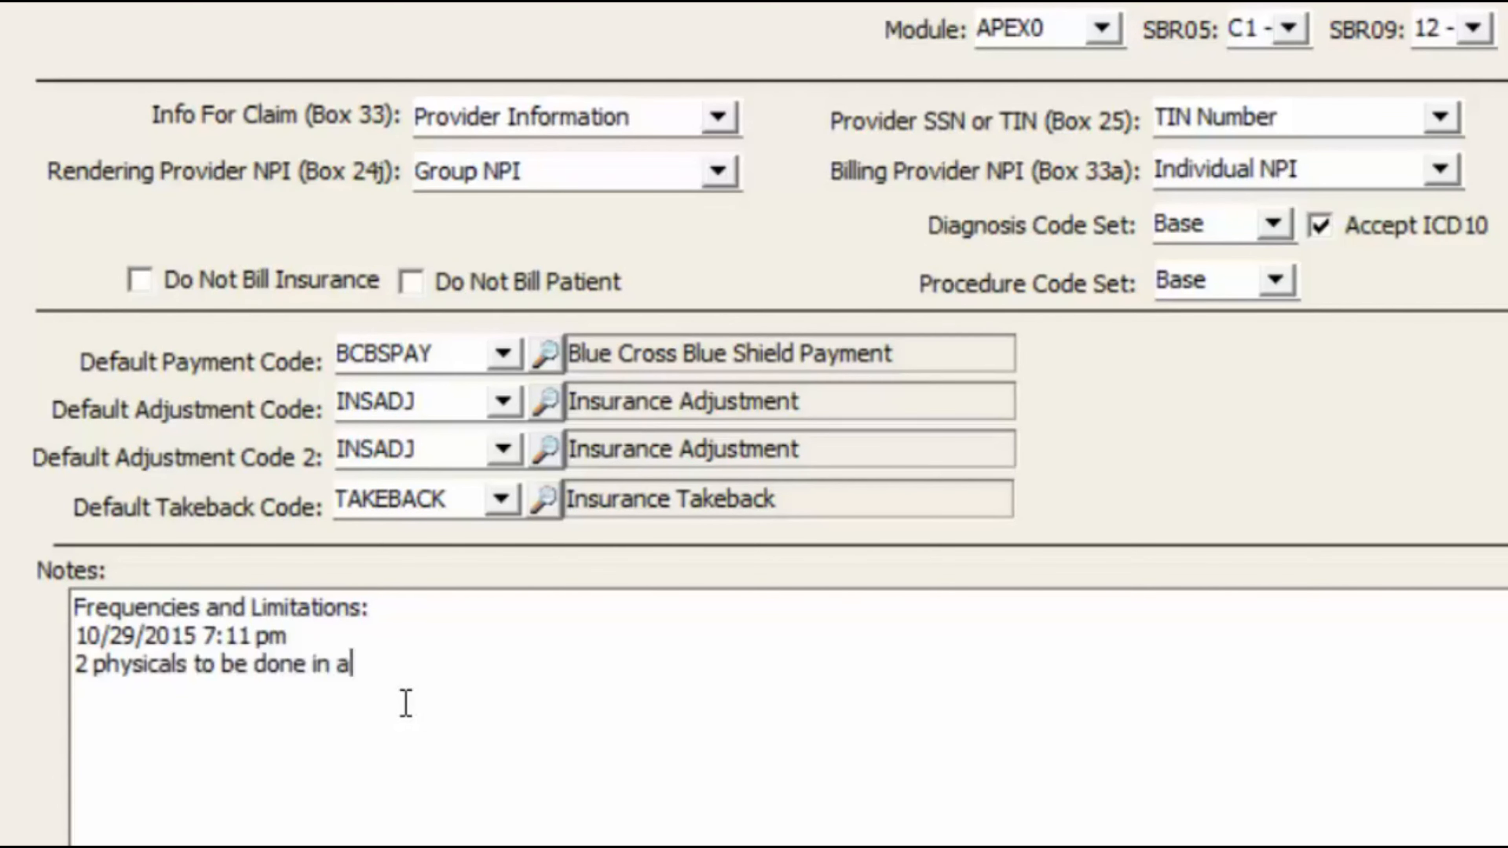
{"action": "type", "text": "2 year "}
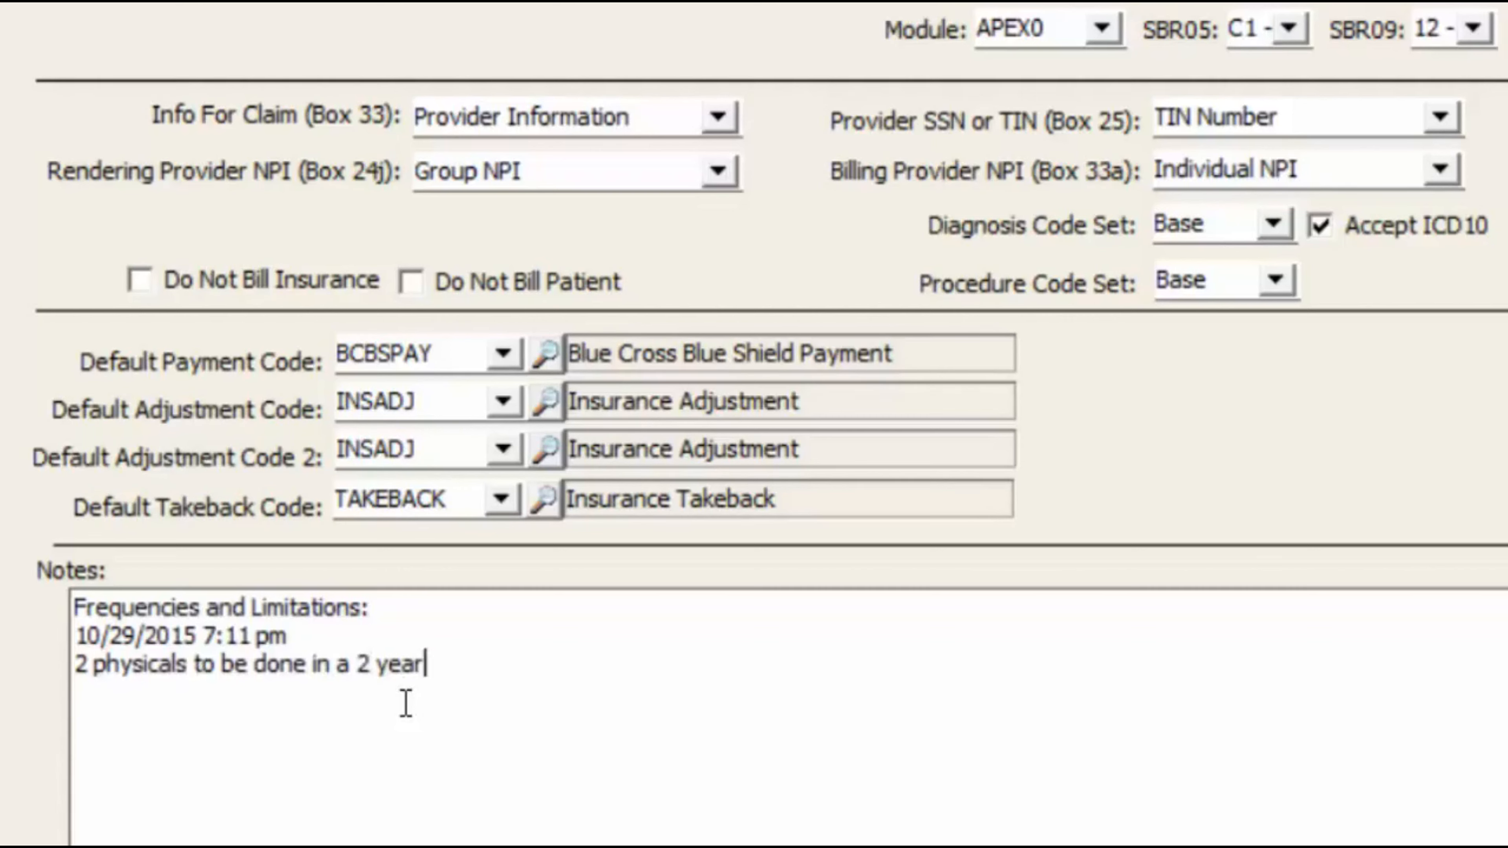
{"action": "type", "text": "time frame"}
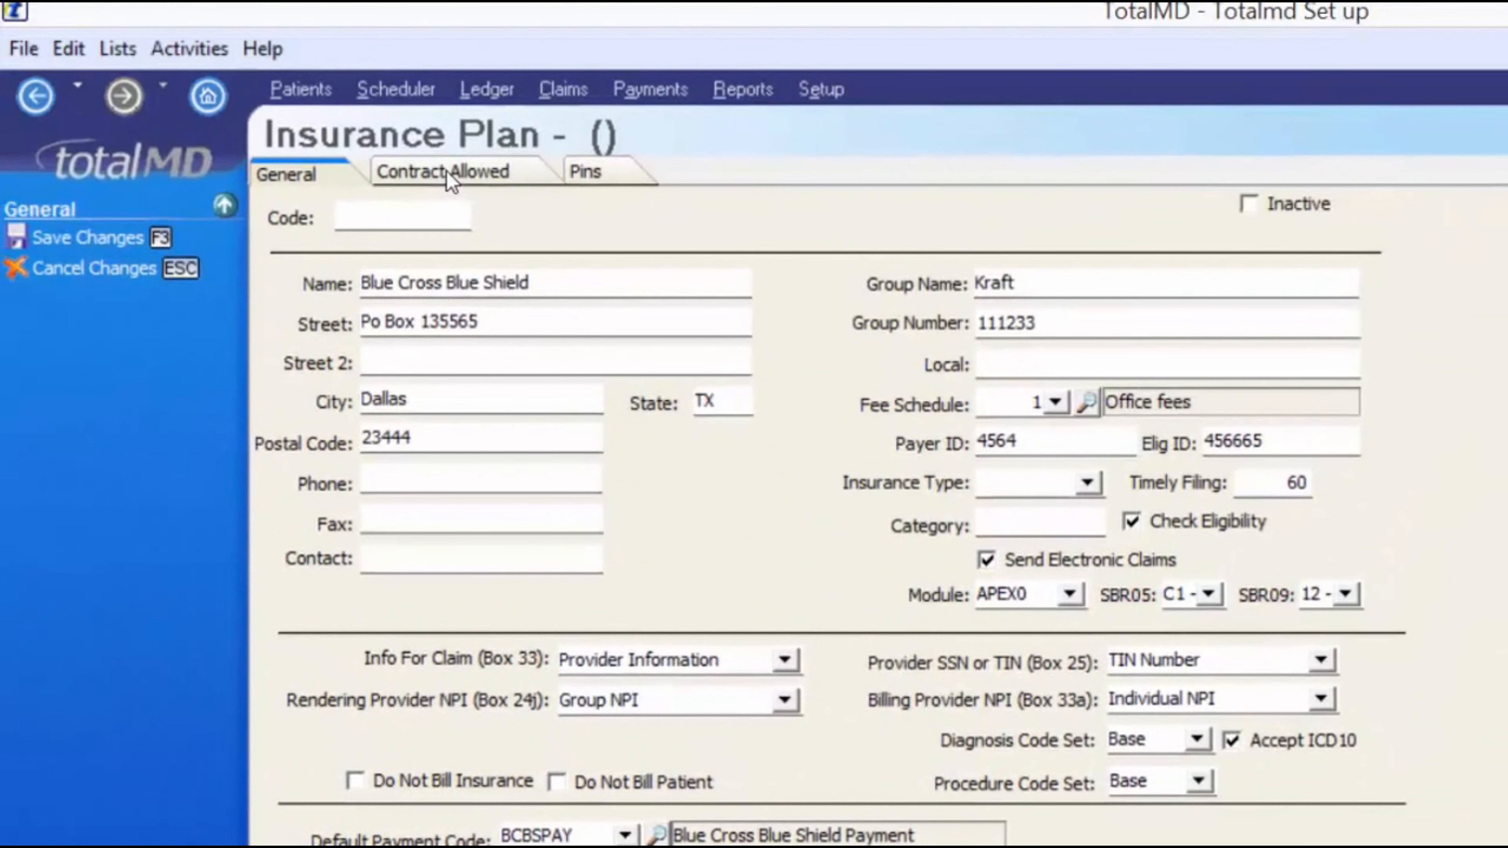
- Save the new insurance plan when prompted and bring up its Pins page listing provider SMI00
{"action": "left_click", "coordinate": [447, 172]}
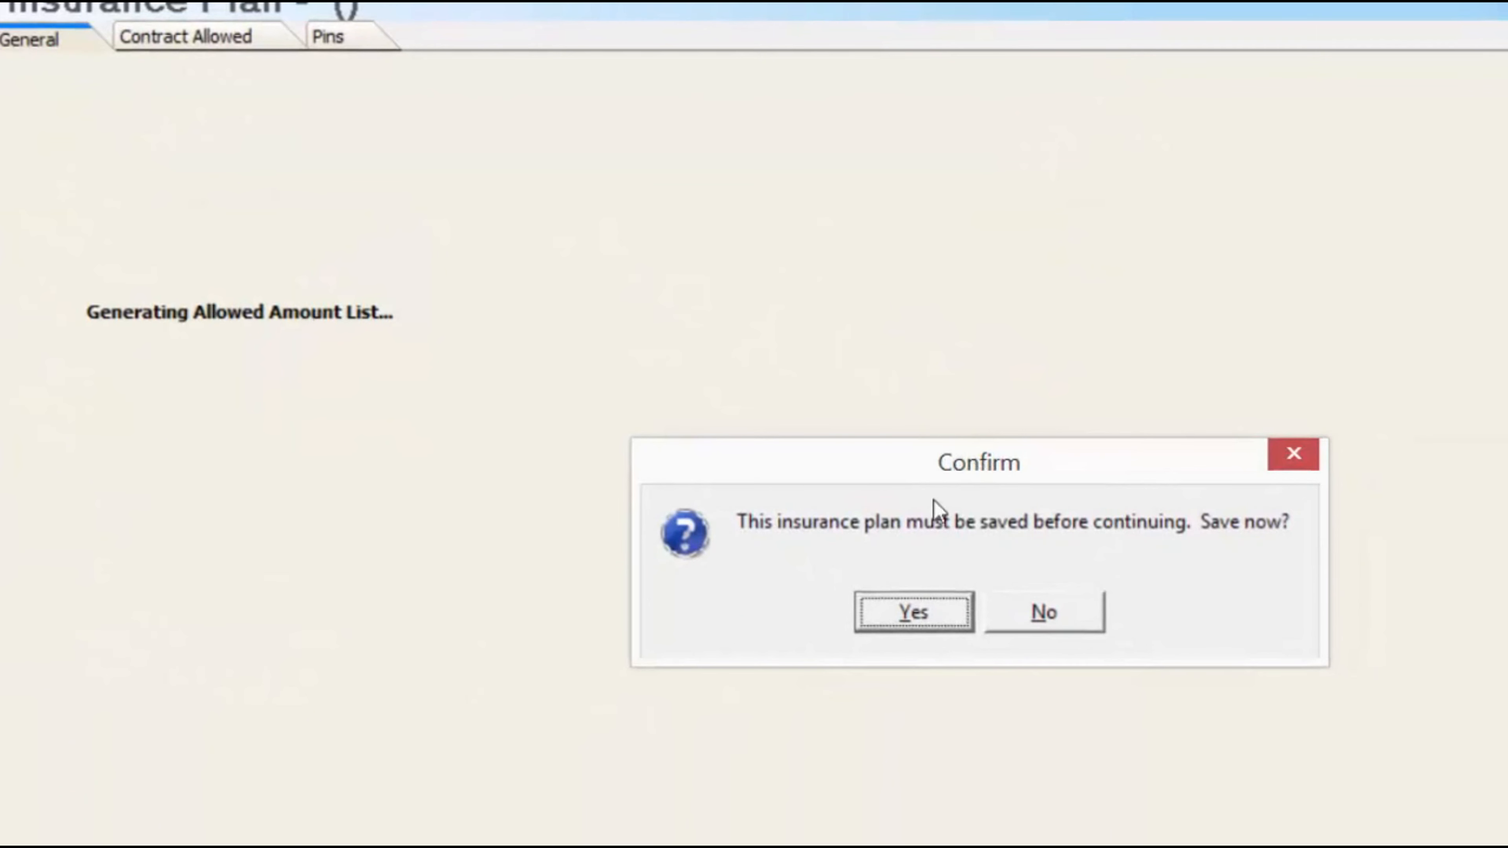
{"action": "left_click", "coordinate": [910, 598]}
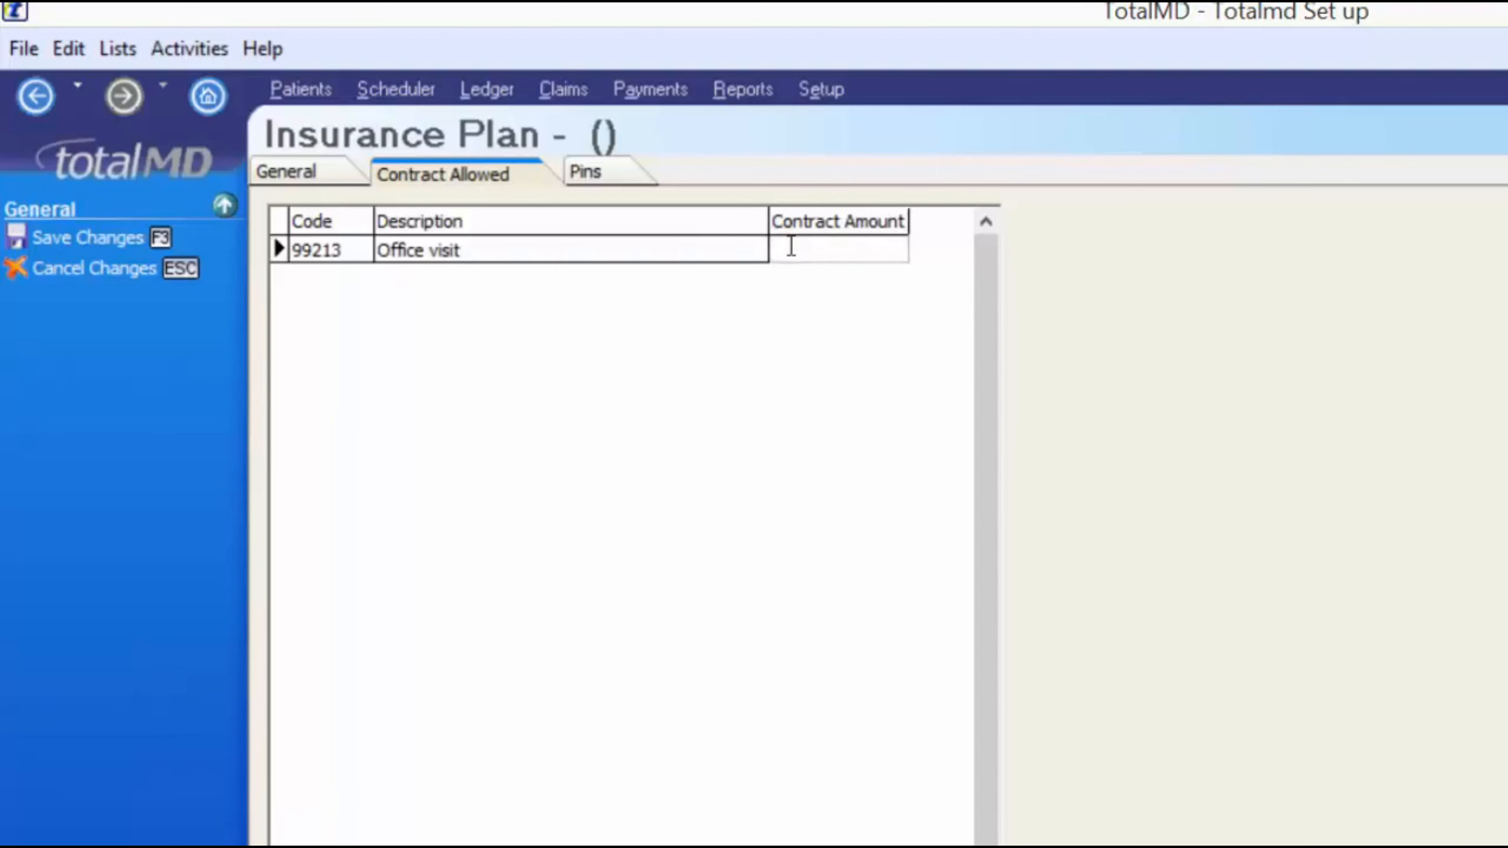
{"action": "left_click", "coordinate": [616, 174]}
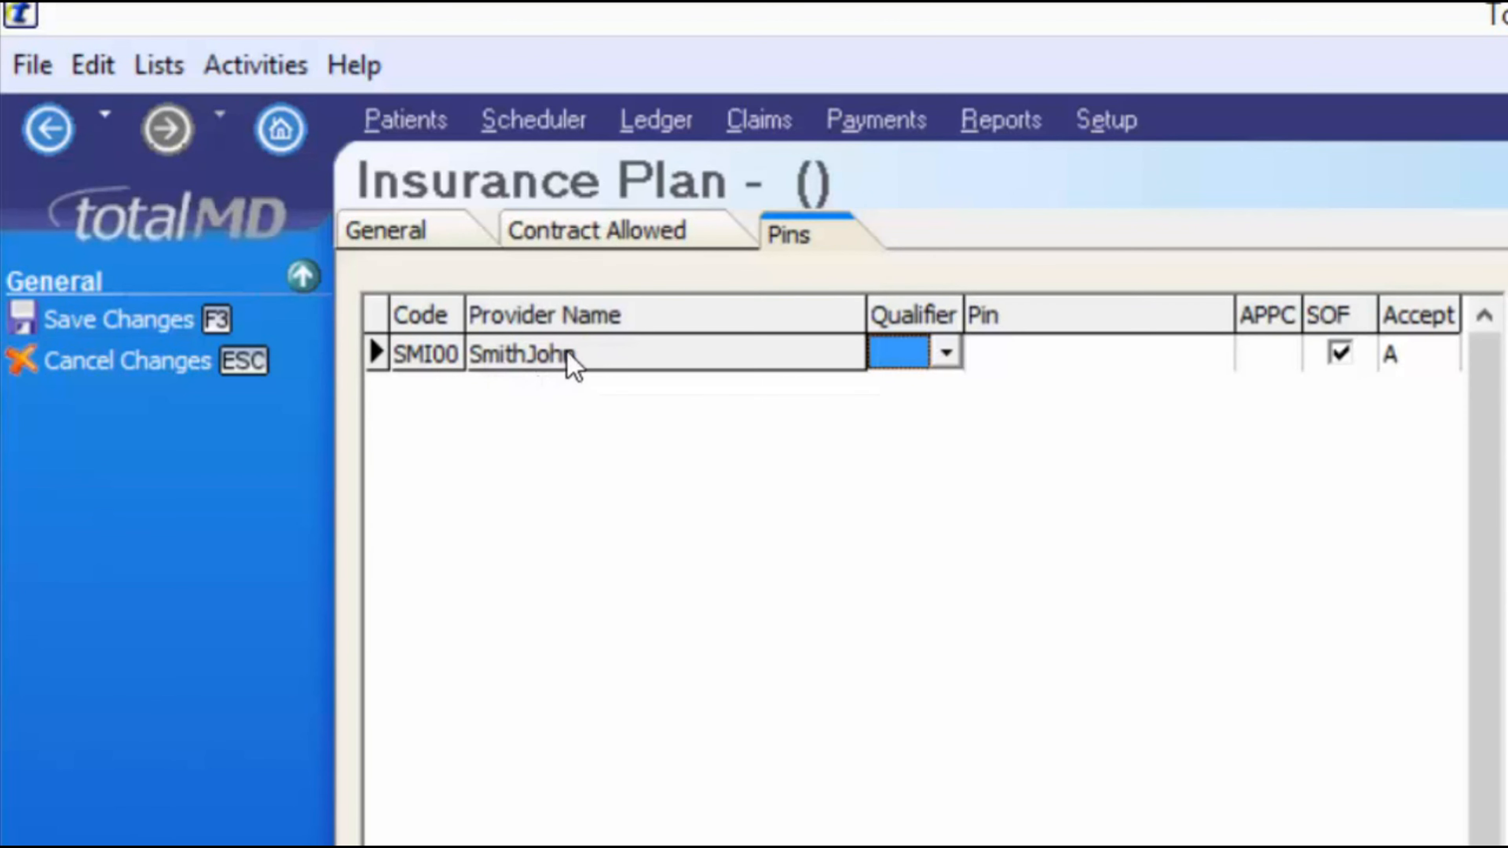
- Give provider SMI00 qualifier 1B Blue Shield Provider, its PIN and APPC A, then save the plan
{"action": "left_click", "coordinate": [947, 353]}
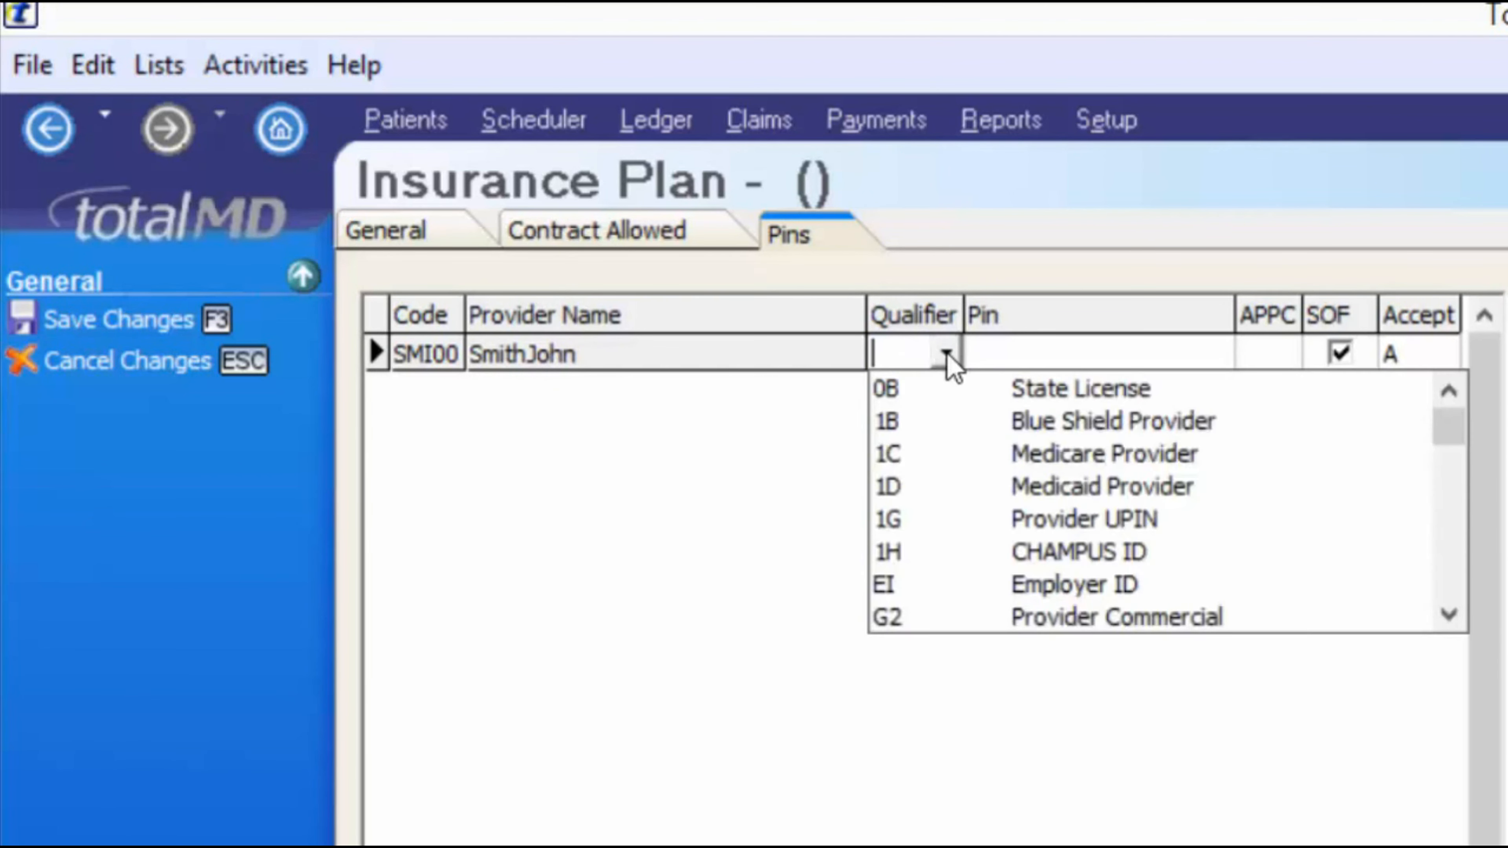
{"action": "left_click", "coordinate": [1094, 428]}
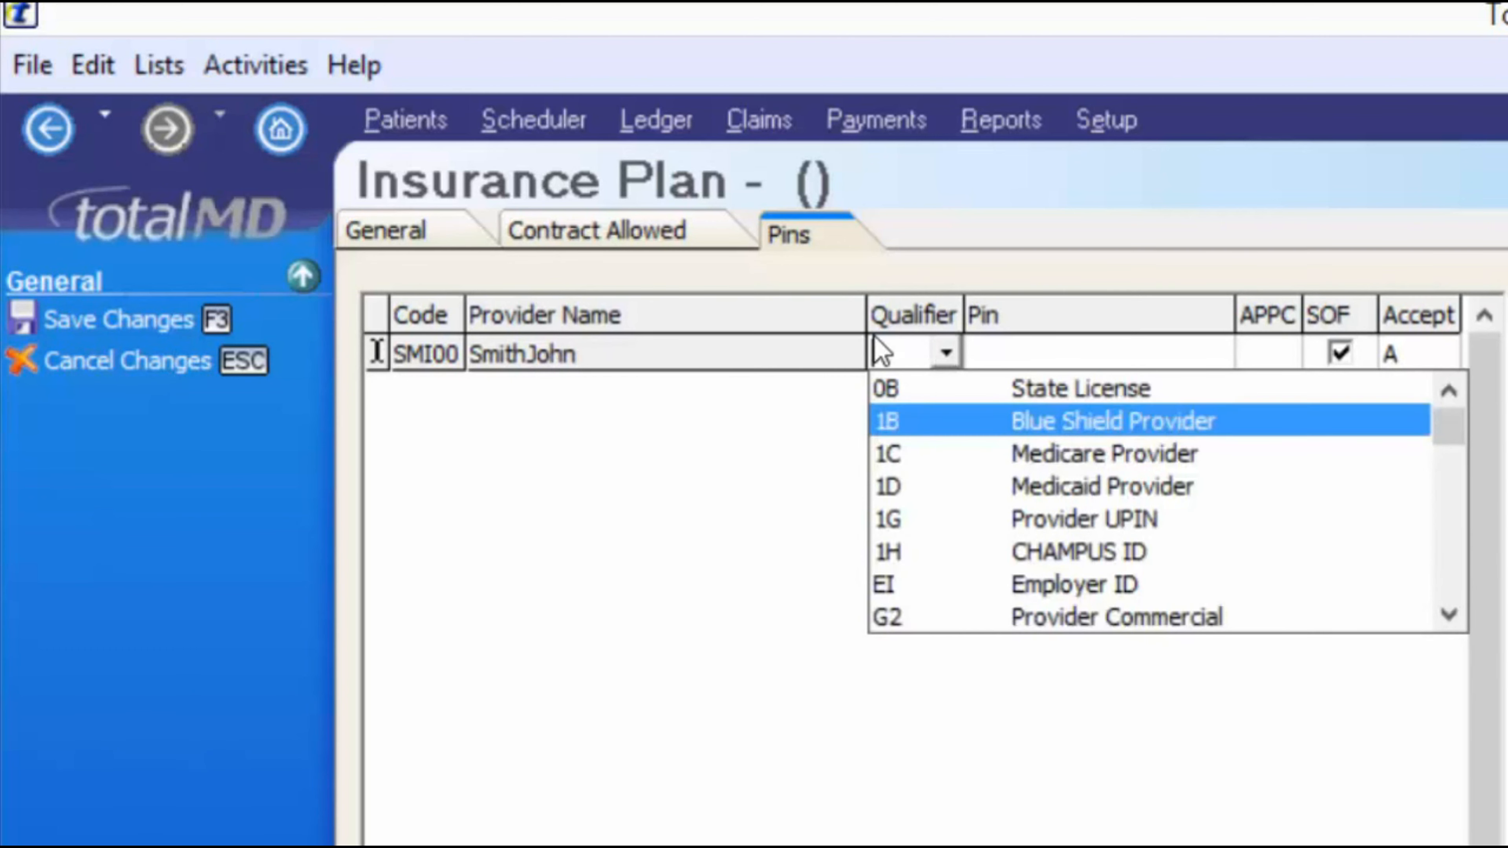
{"action": "left_click", "coordinate": [1023, 360]}
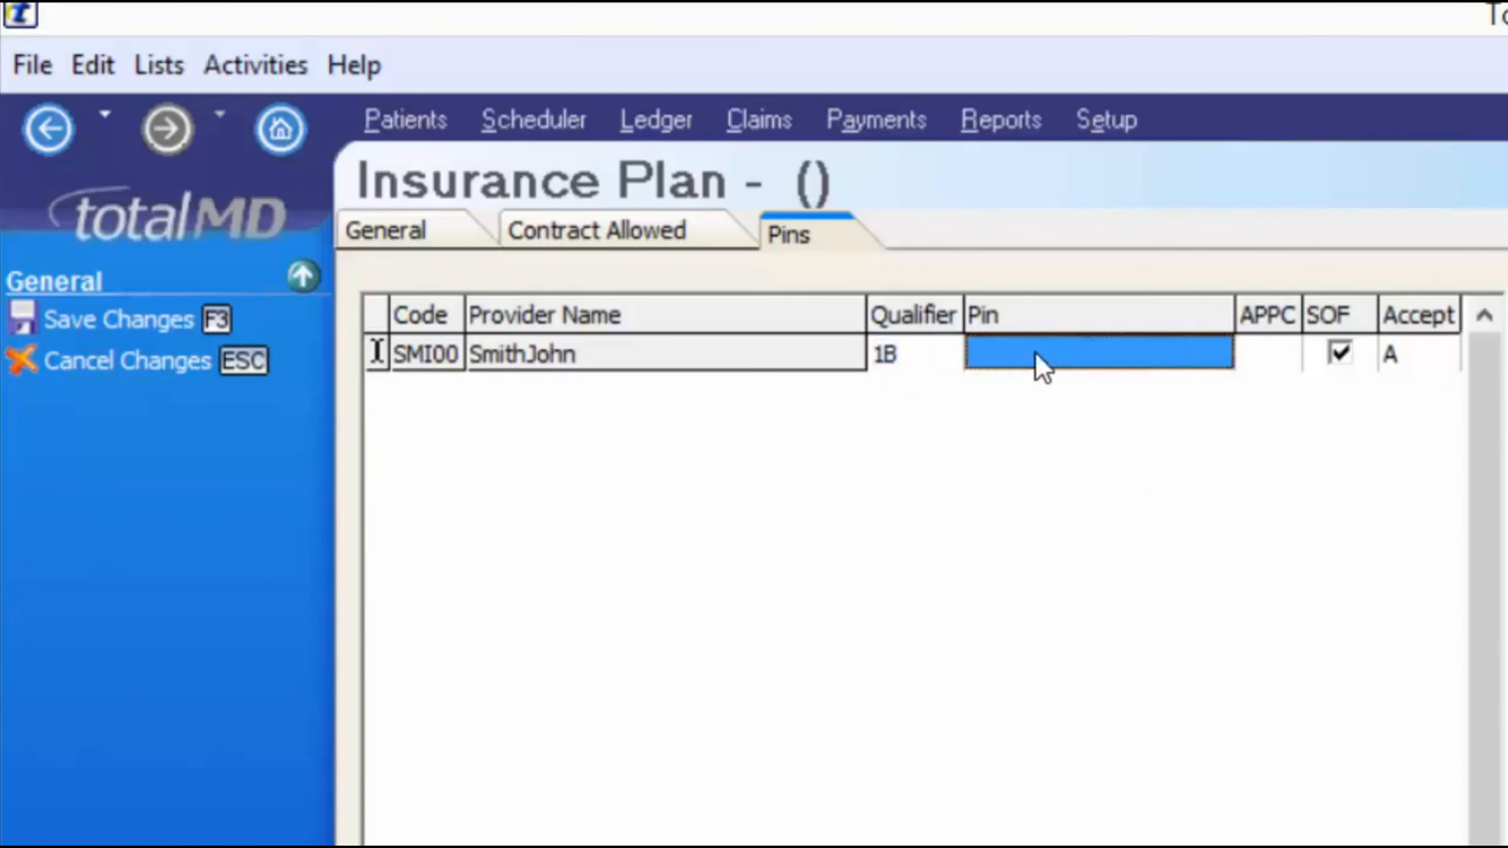
{"action": "left_click", "coordinate": [1074, 348]}
{"action": "type", "text": "BC45646464333"}
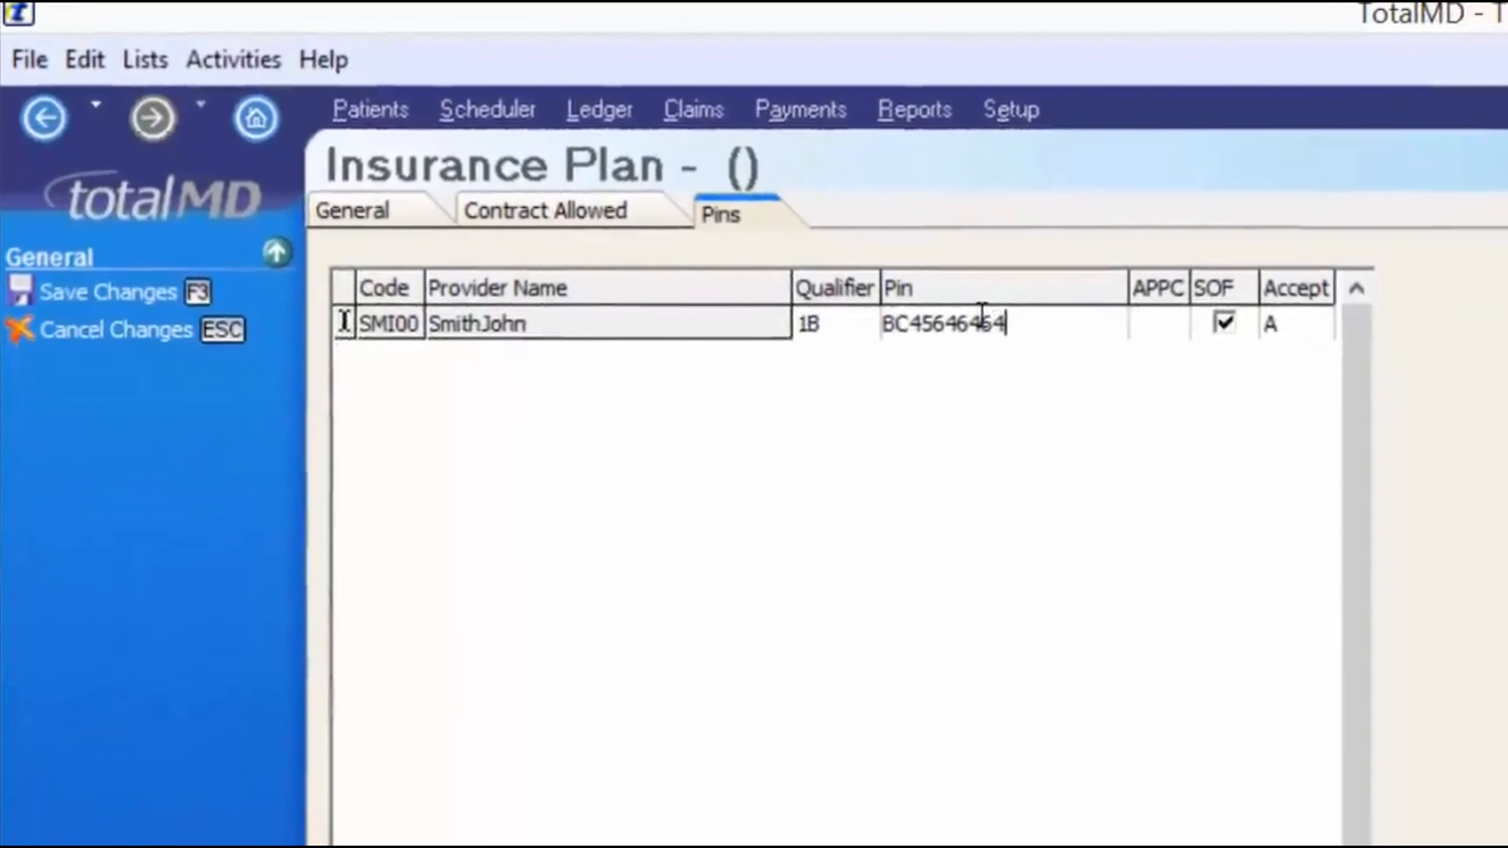
{"action": "left_click", "coordinate": [1268, 354]}
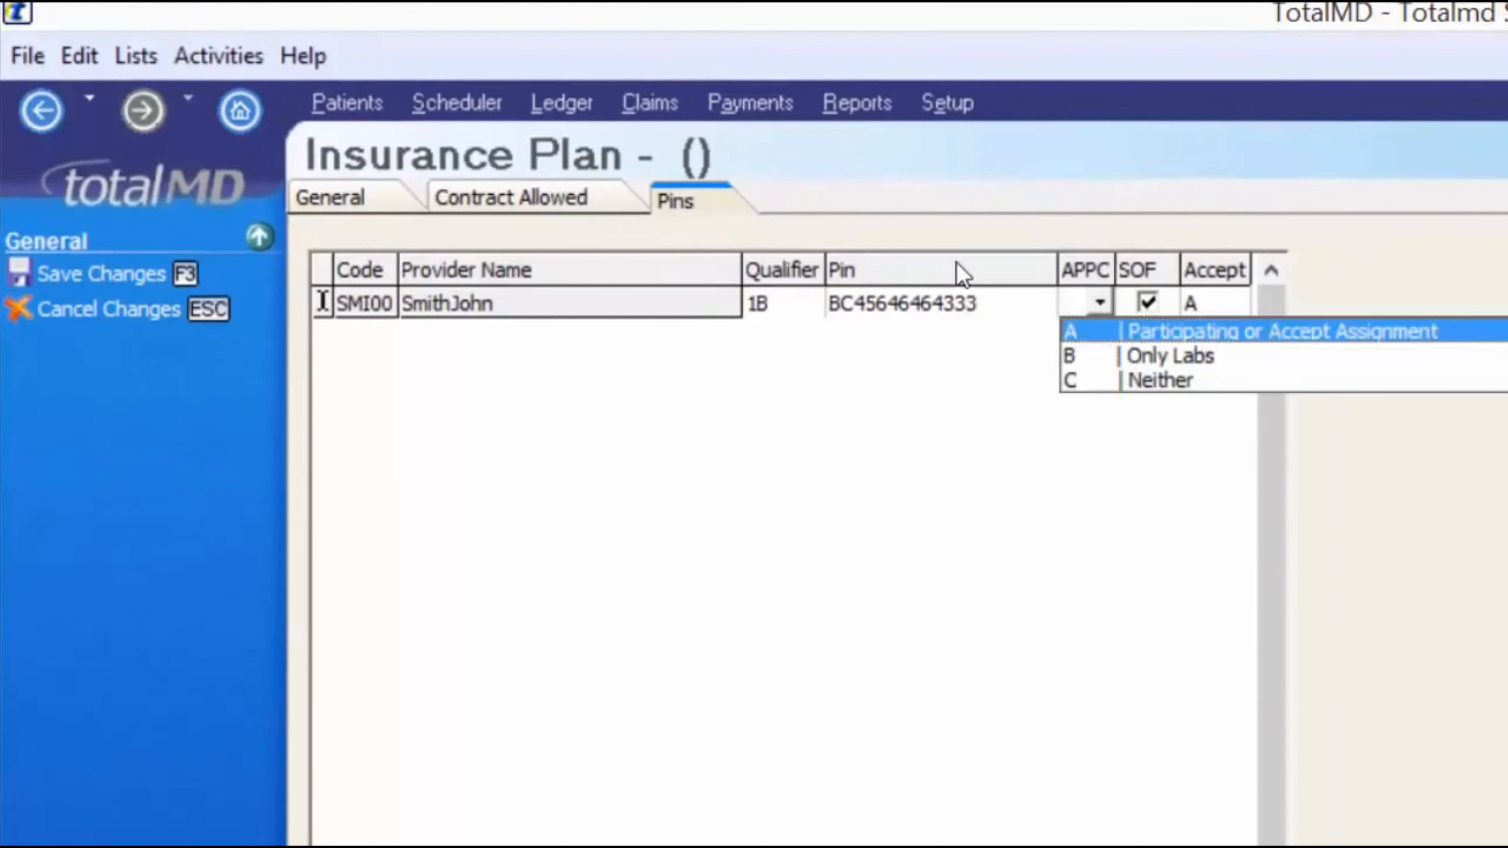
{"action": "key", "text": "Return"}
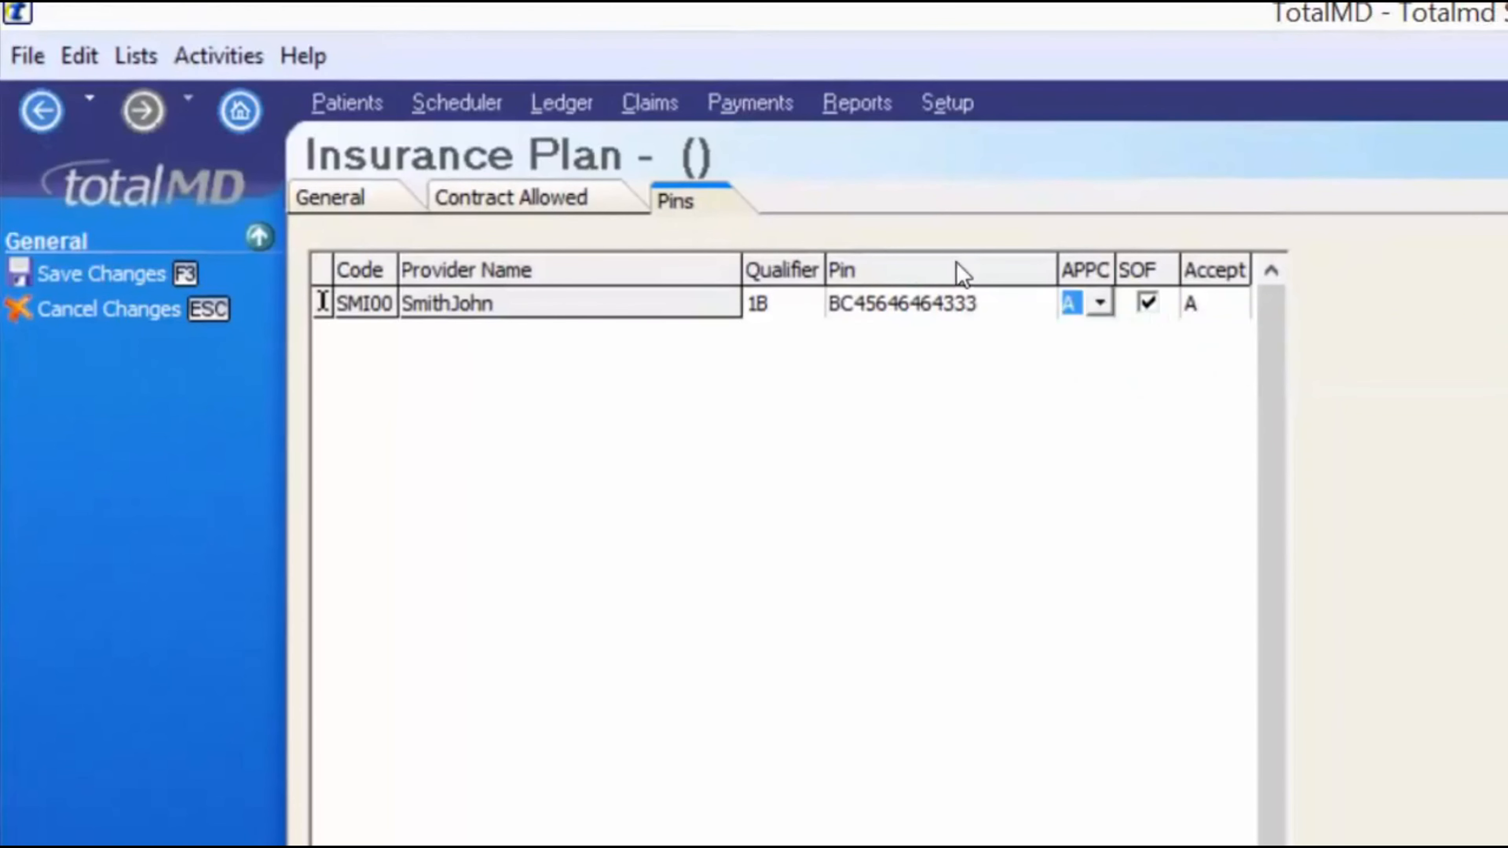
{"action": "key", "text": "Tab"}
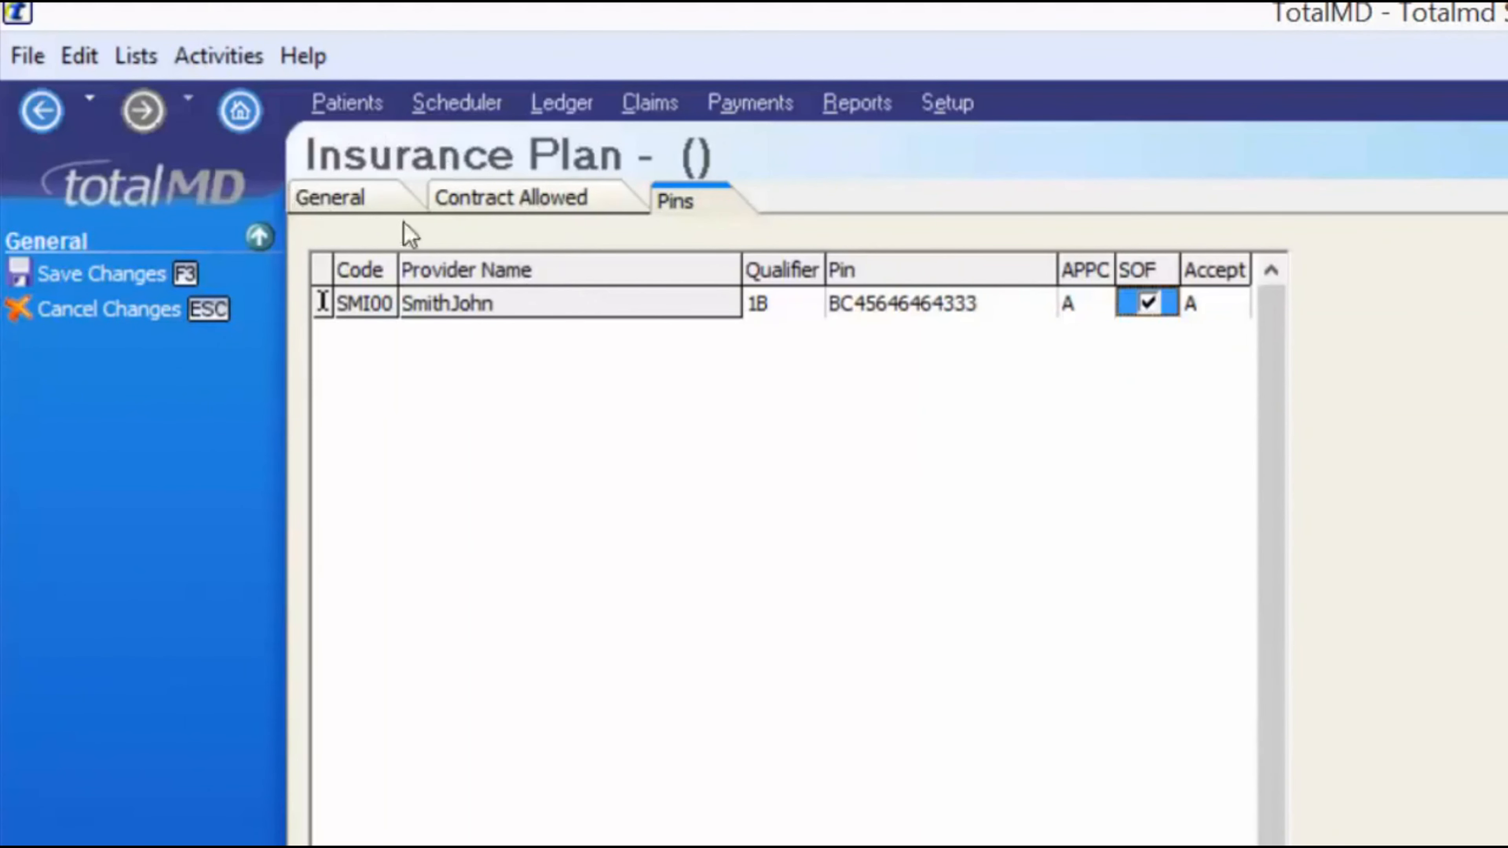
{"action": "left_click", "coordinate": [119, 273]}
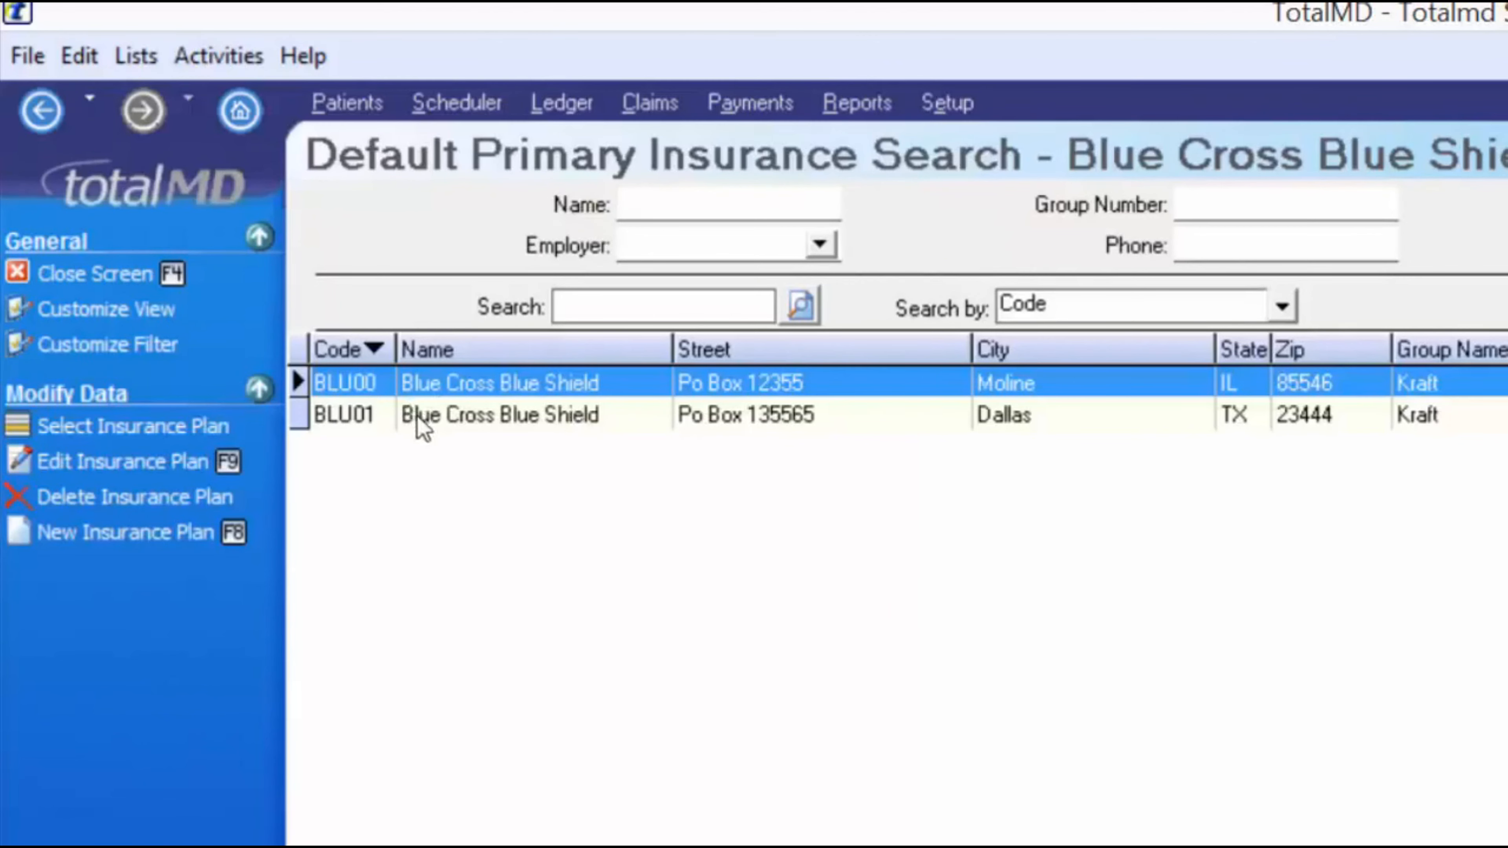
- Choose plan BLU01 over the older BLU00 and assign it as the patient's primary carrier
{"action": "left_click", "coordinate": [407, 411]}
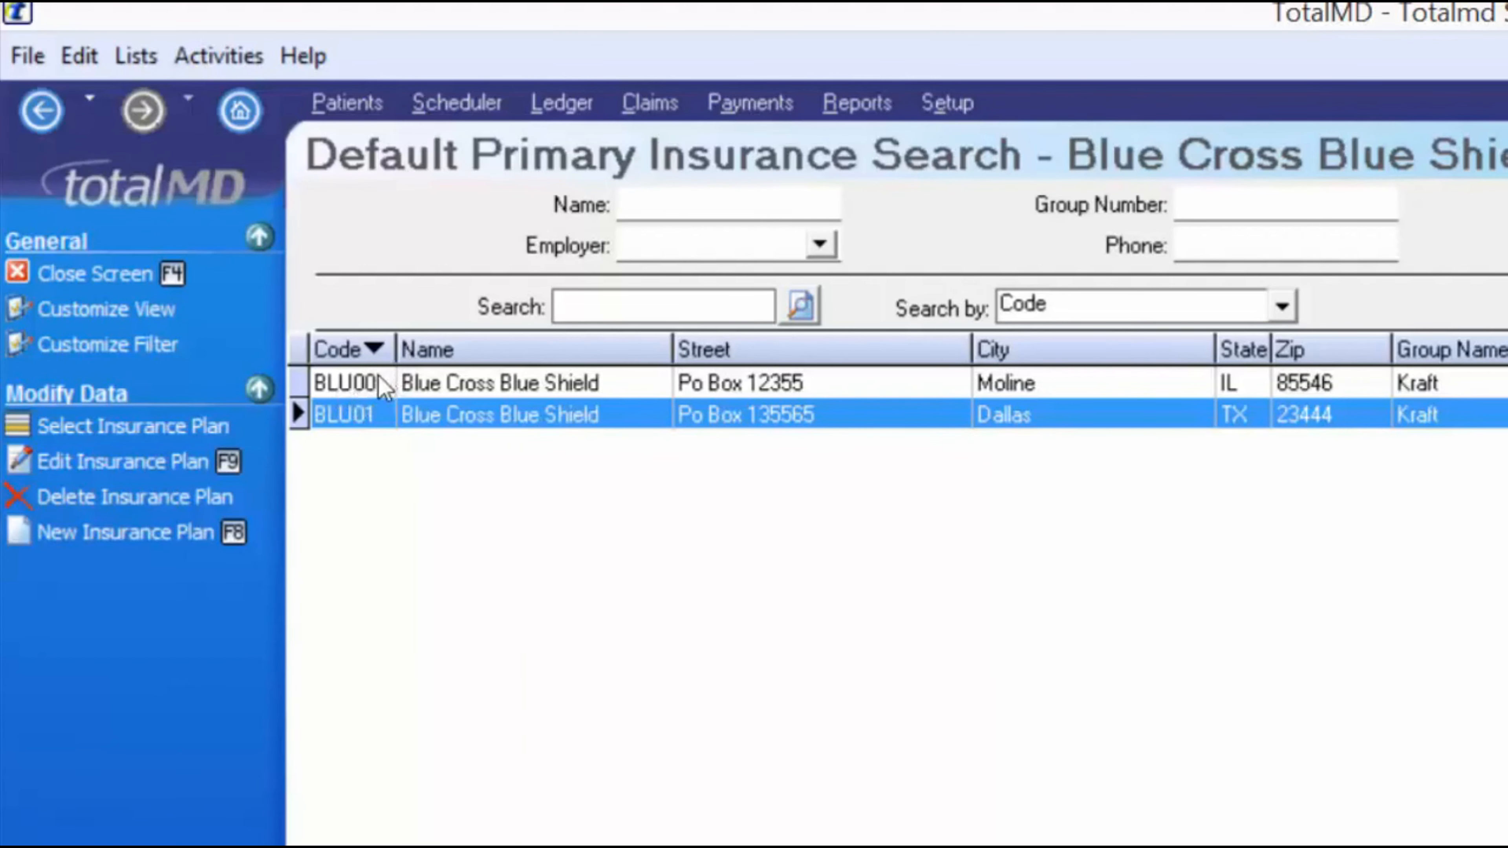
{"action": "left_click", "coordinate": [397, 386]}
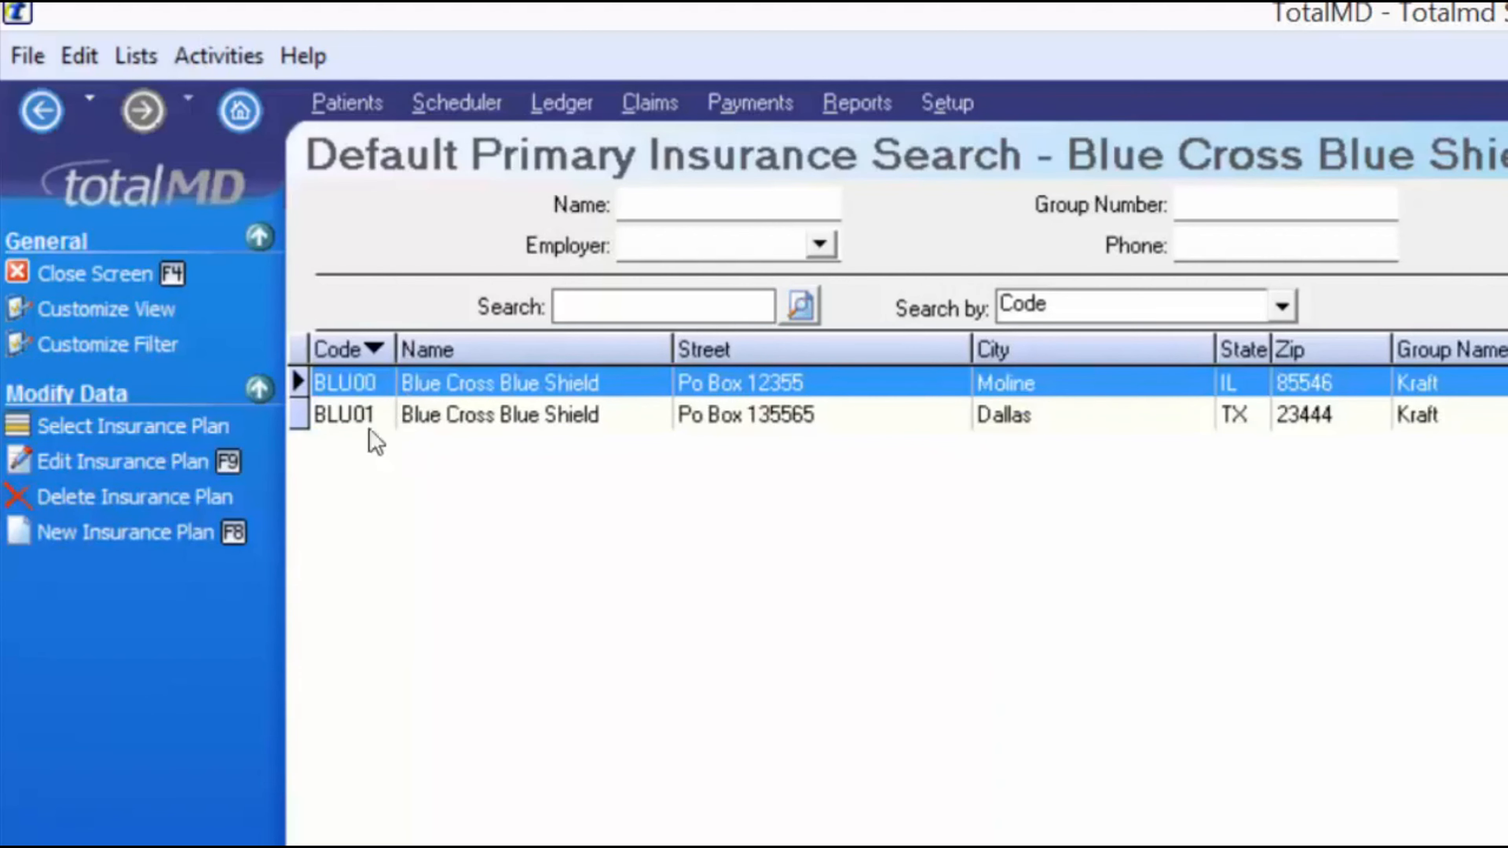
{"action": "left_click", "coordinate": [356, 416]}
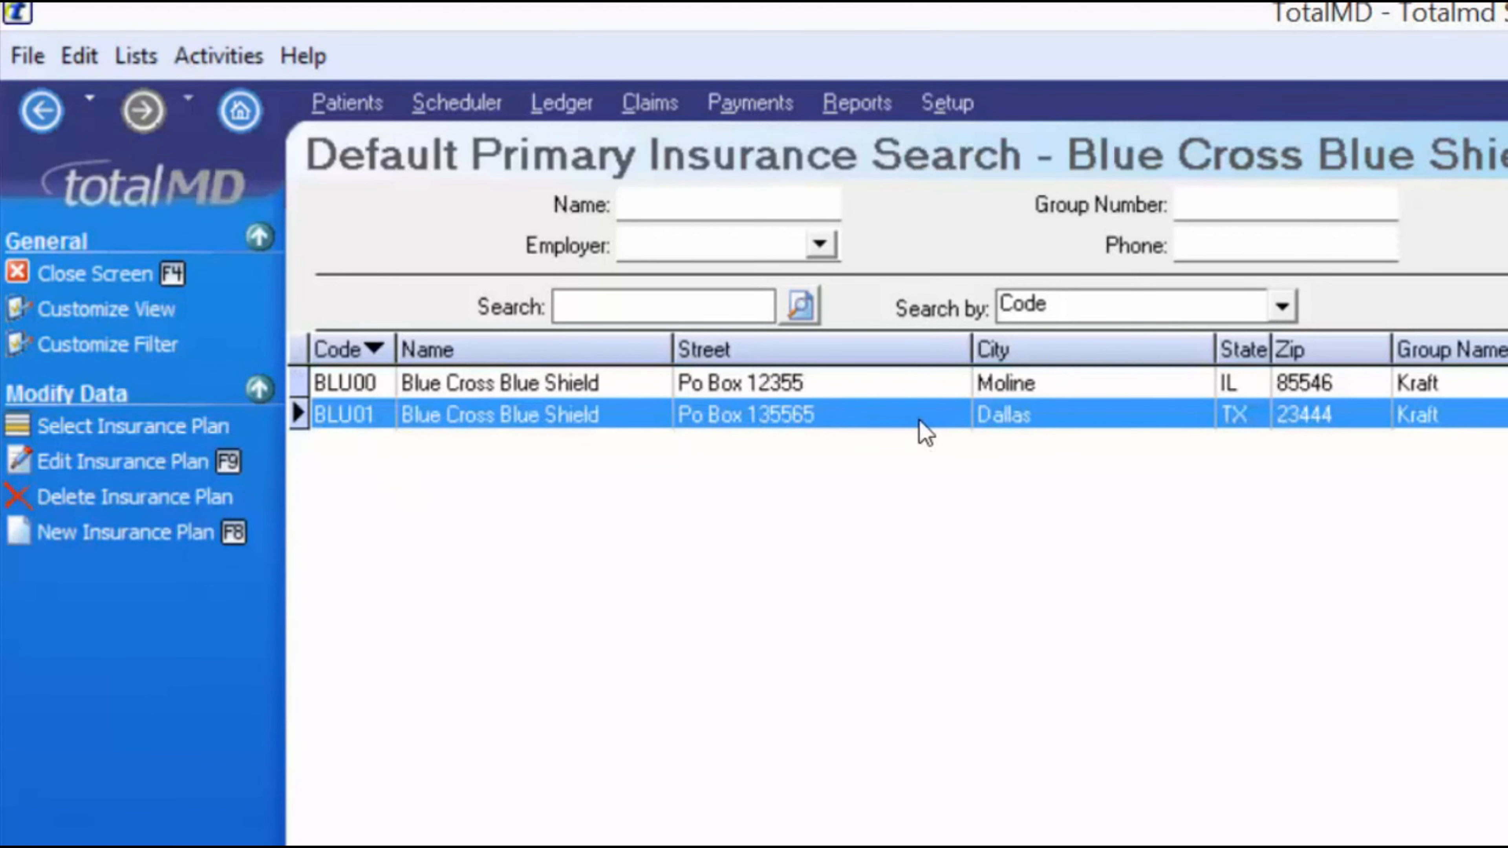
{"action": "left_click", "coordinate": [122, 436]}
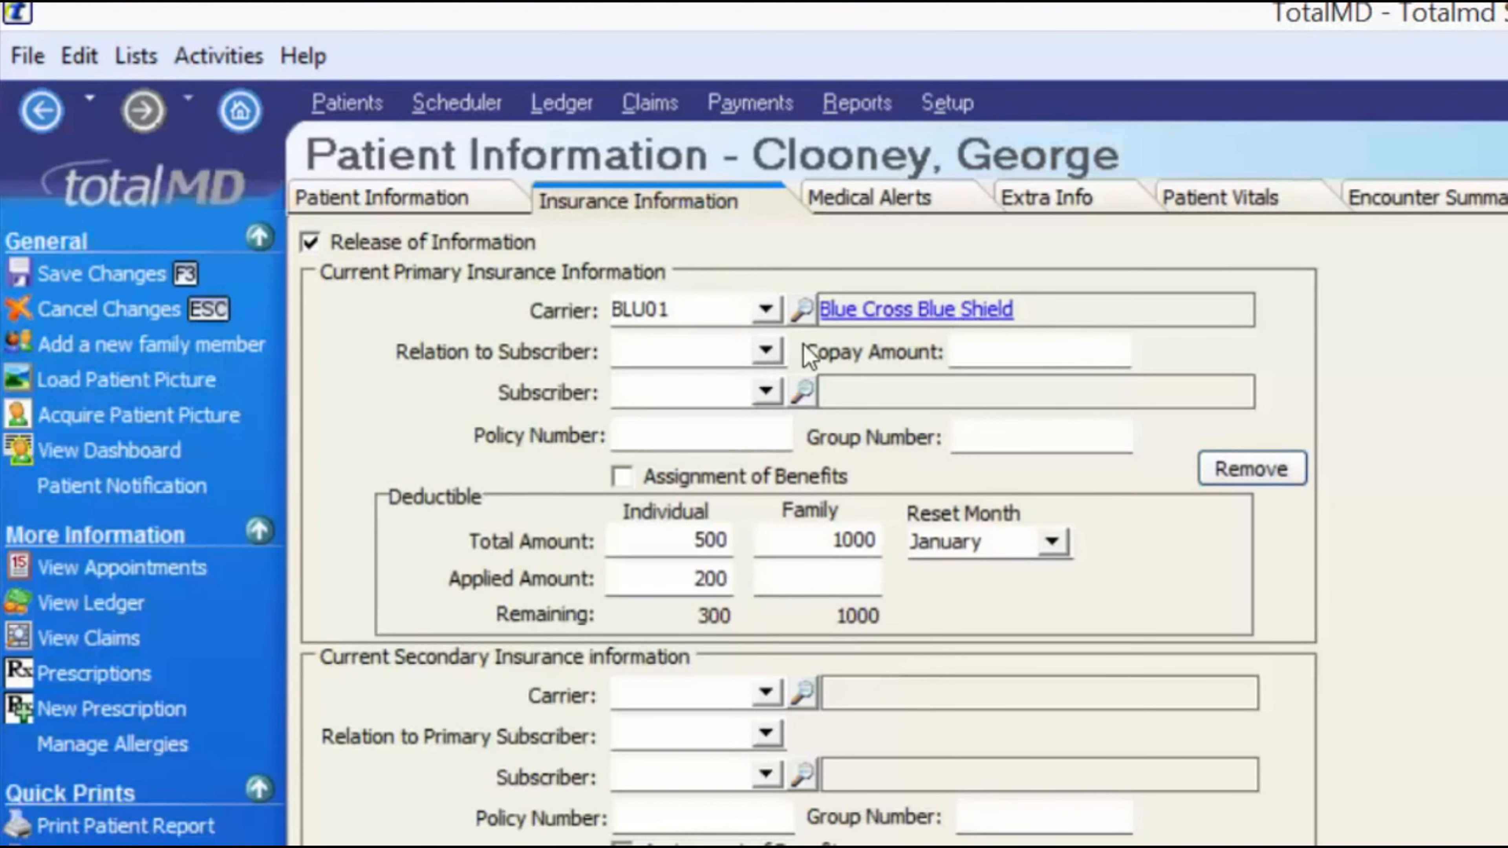
{"action": "left_click", "coordinate": [765, 351]}
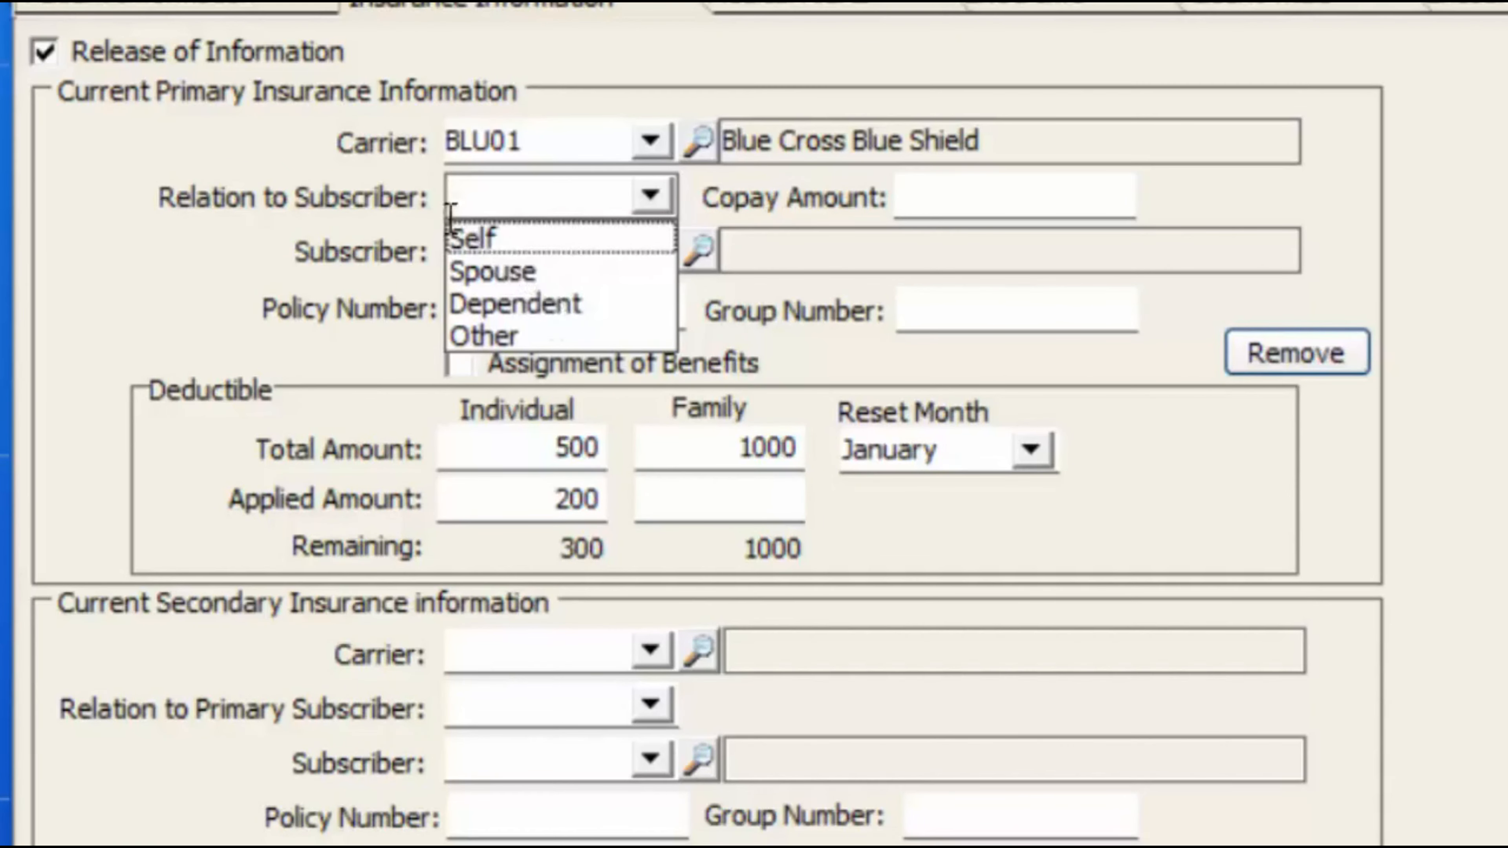
- Set the relation to subscriber to Dependent with the blank 00000000 placeholder subscriber
{"action": "left_click", "coordinate": [549, 303]}
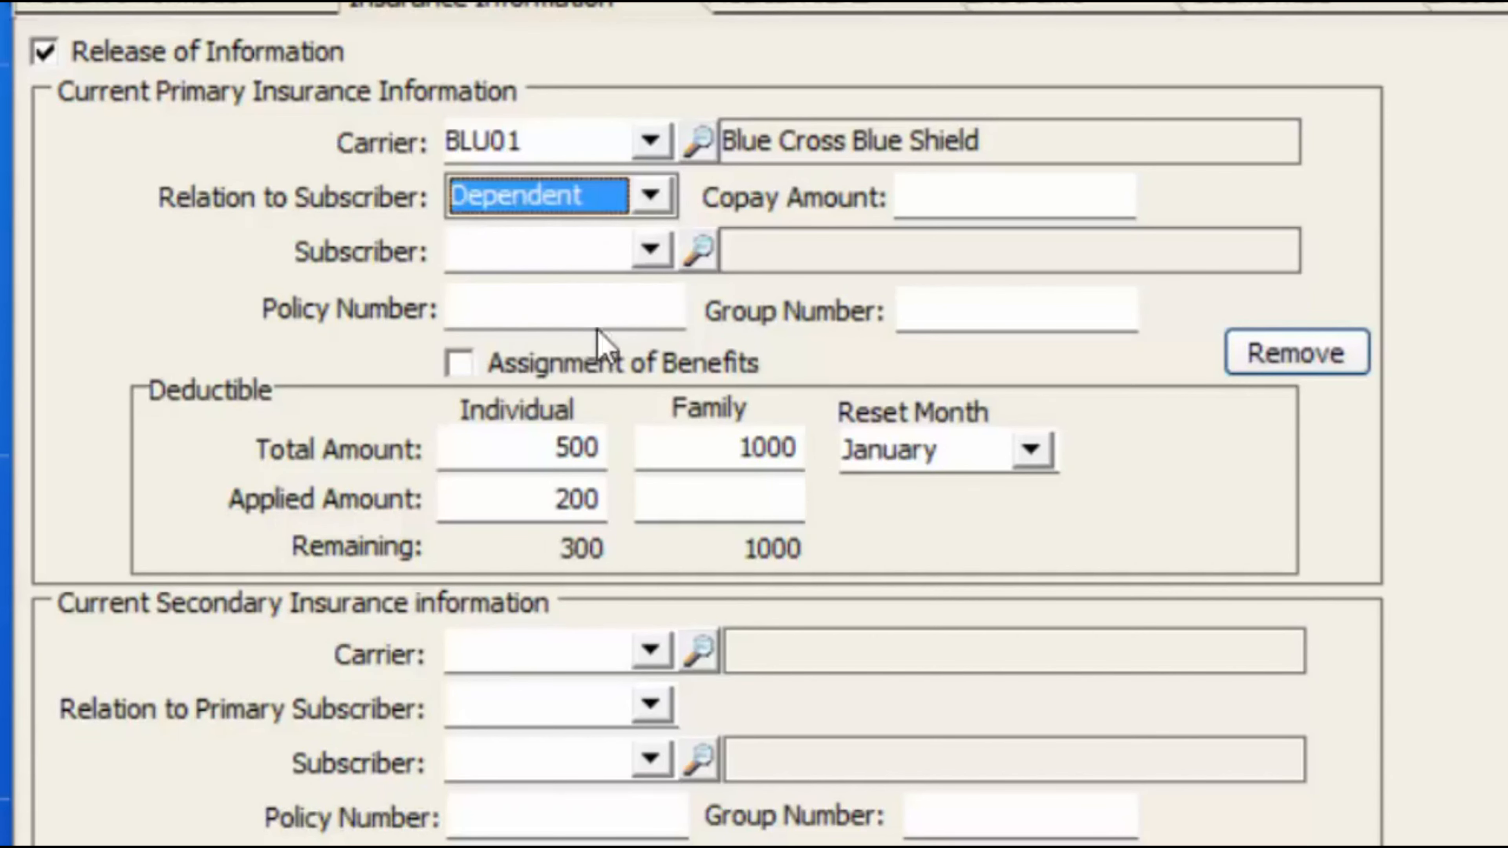
{"action": "left_click", "coordinate": [651, 250]}
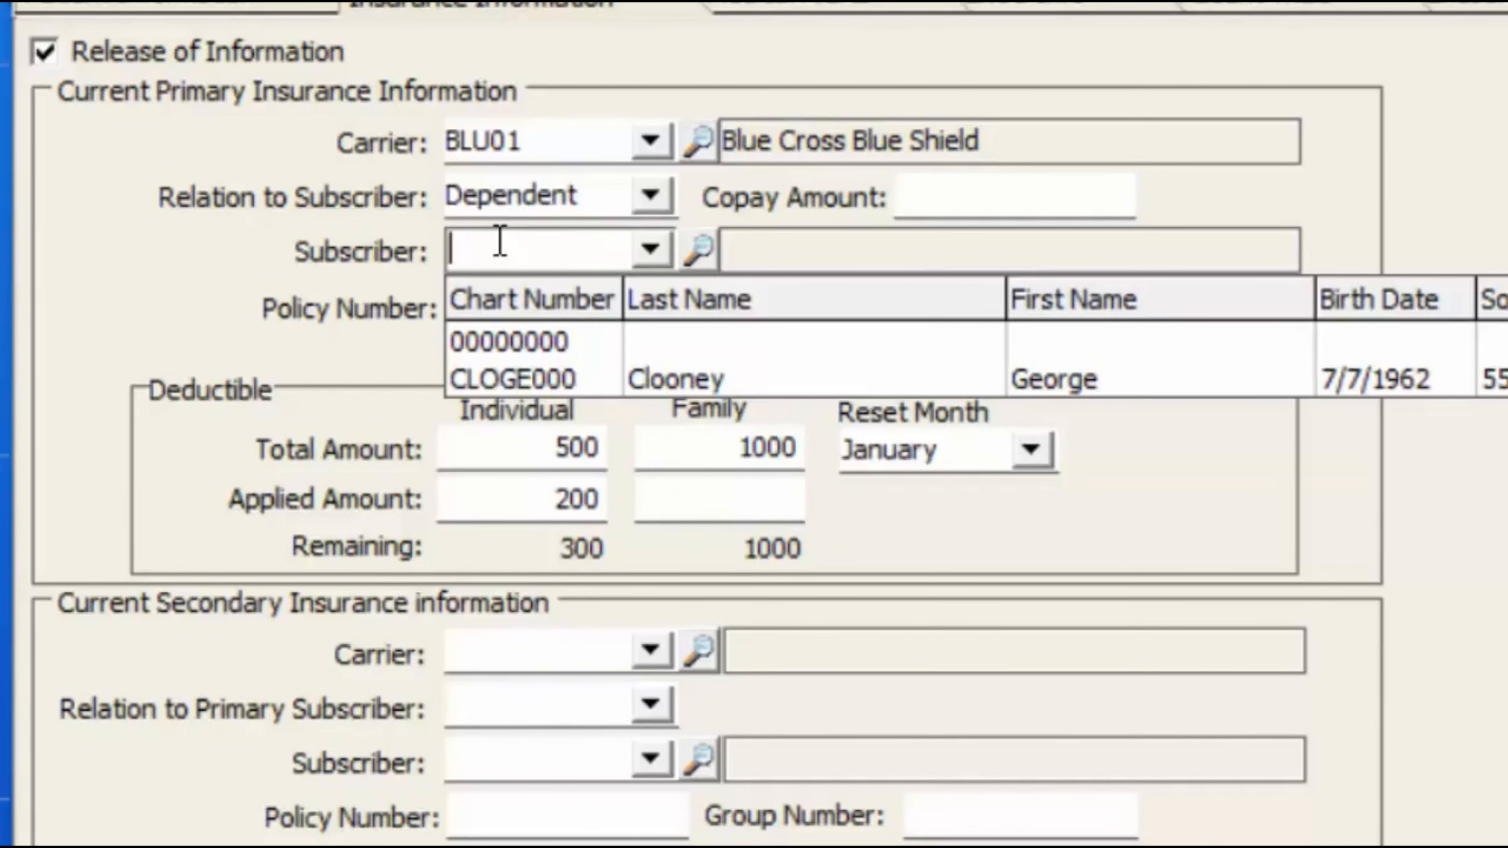
{"action": "left_click", "coordinate": [570, 349]}
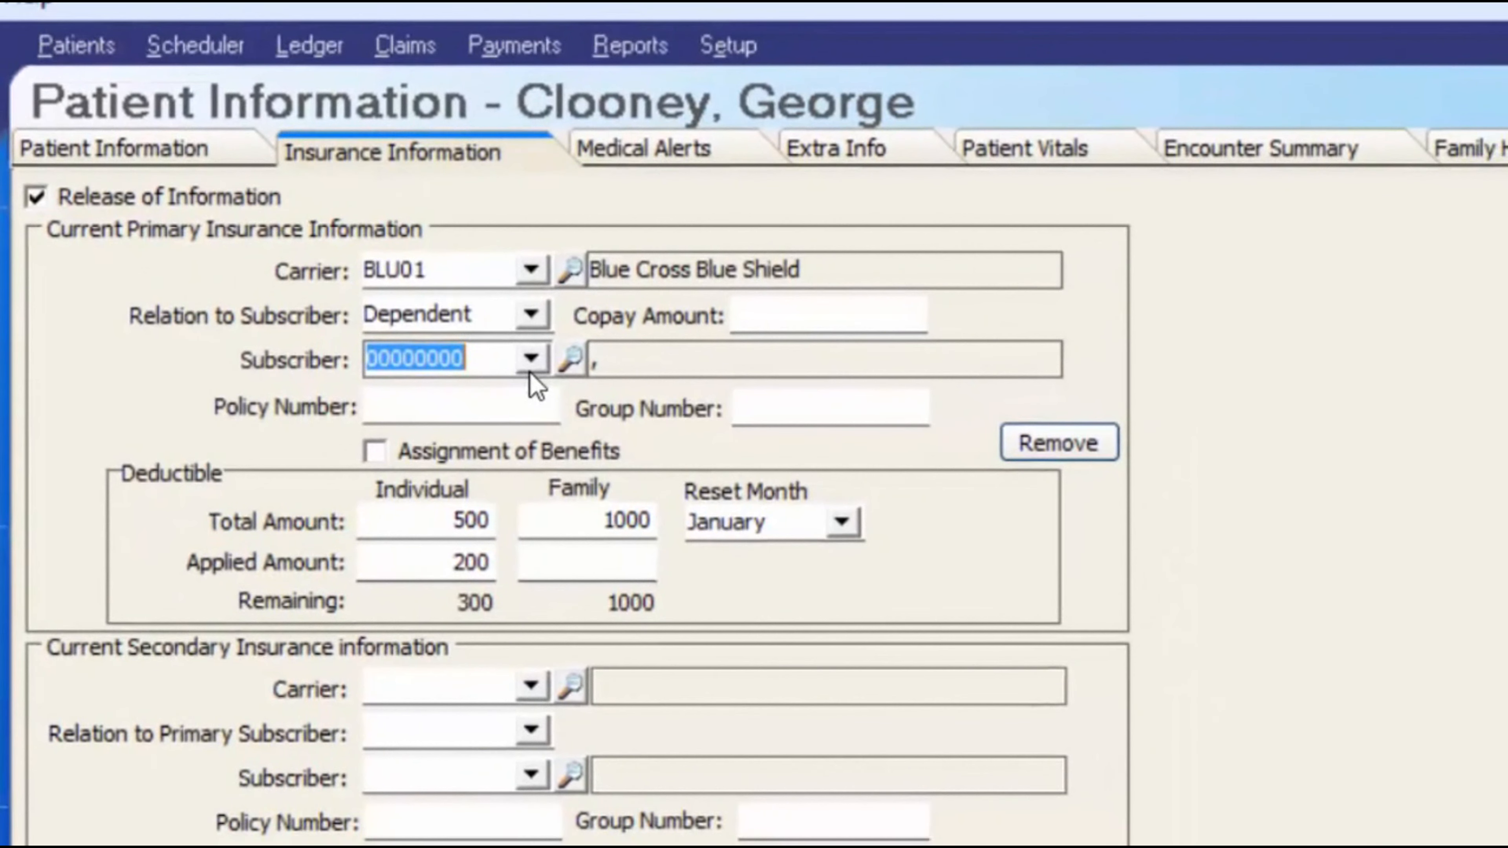
{"action": "left_click", "coordinate": [118, 148]}
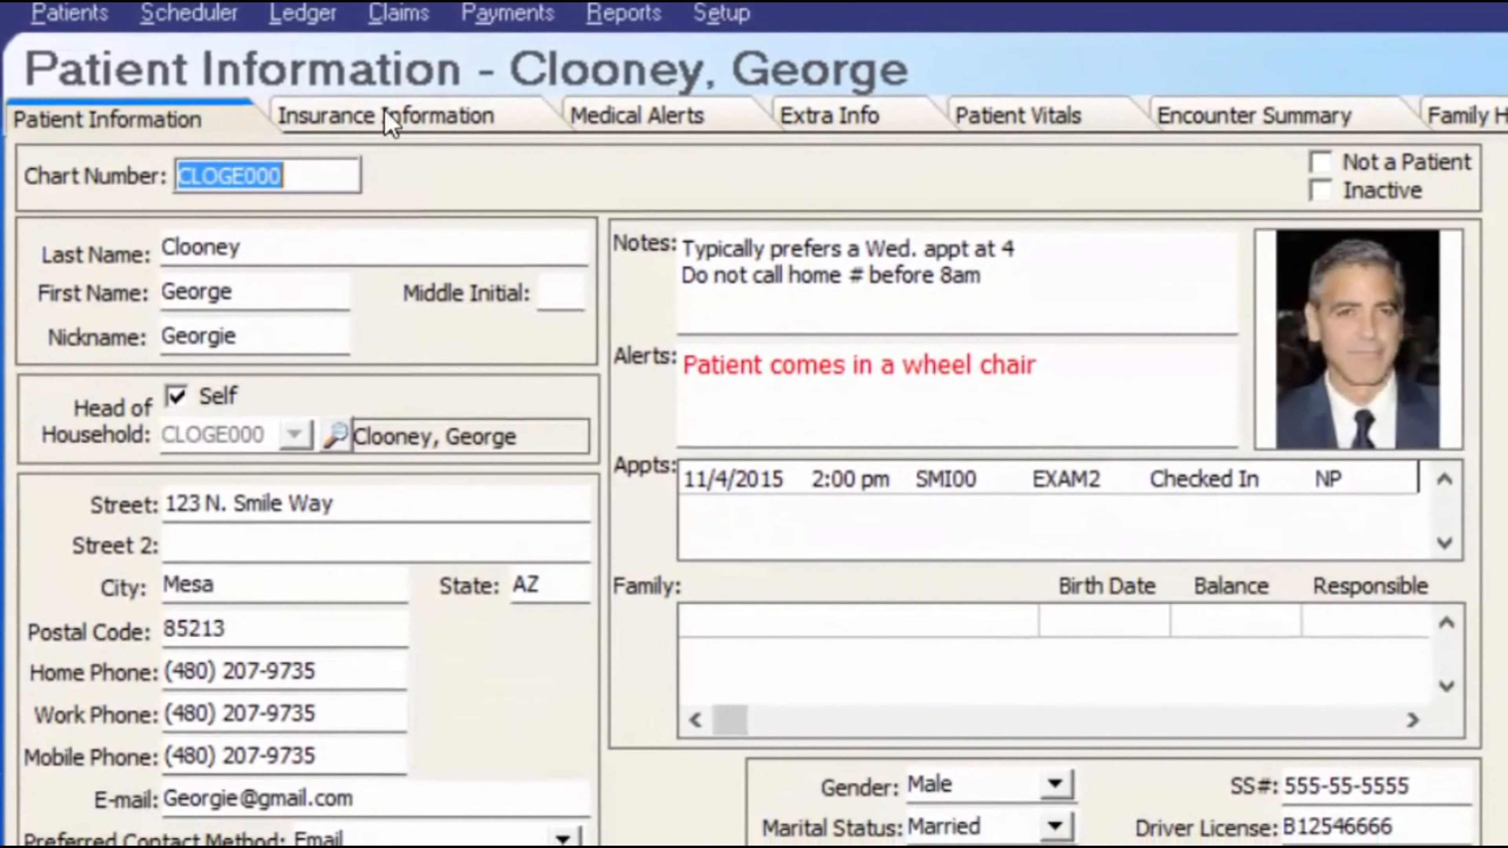
- Review the insurance details, then save the patient record with BLU01 as primary insurance
{"action": "left_click", "coordinate": [388, 119]}
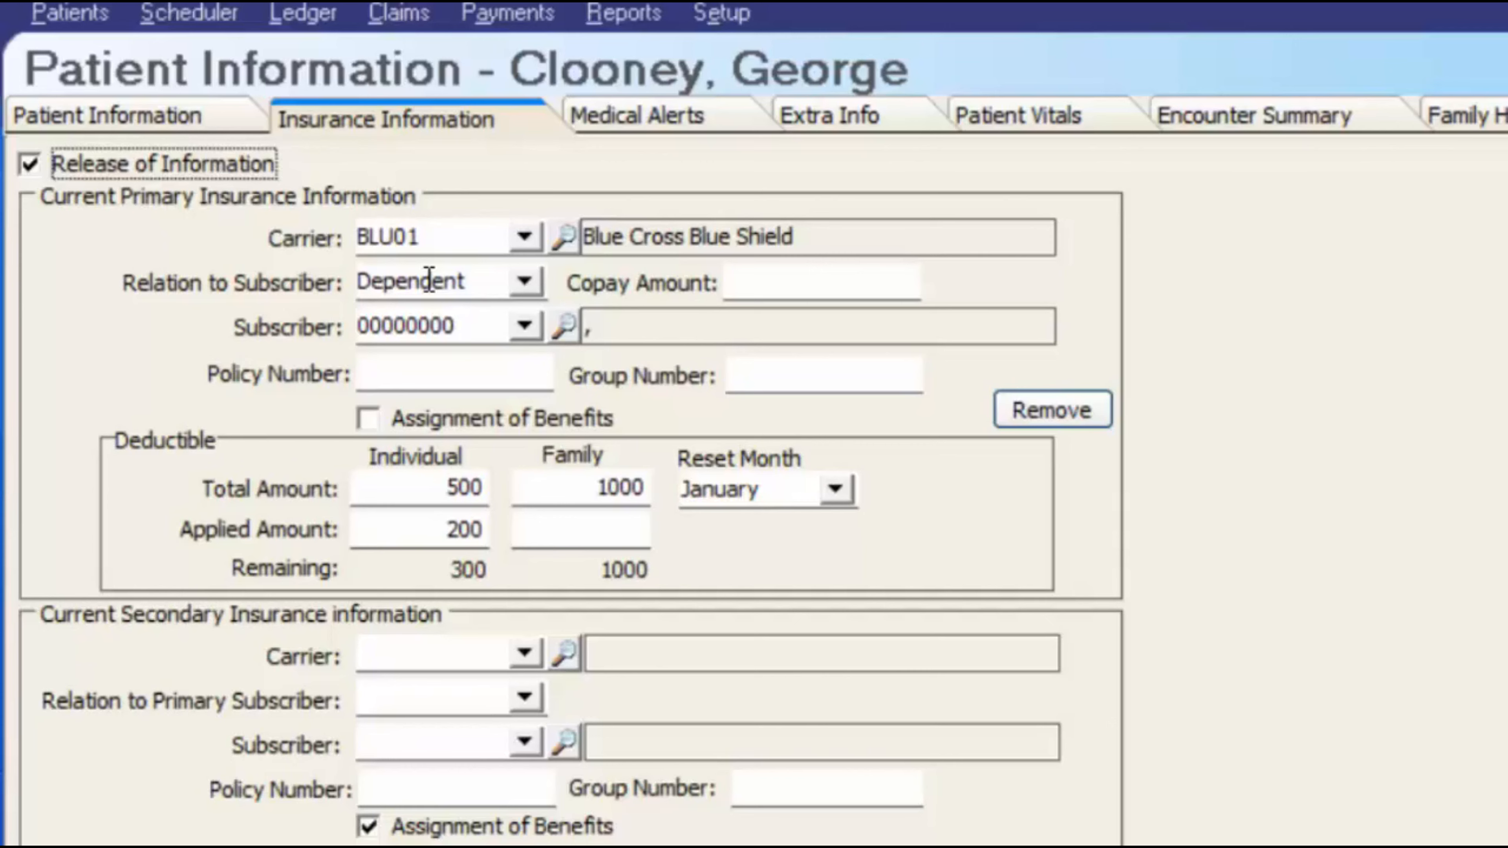
{"action": "left_click", "coordinate": [116, 126]}
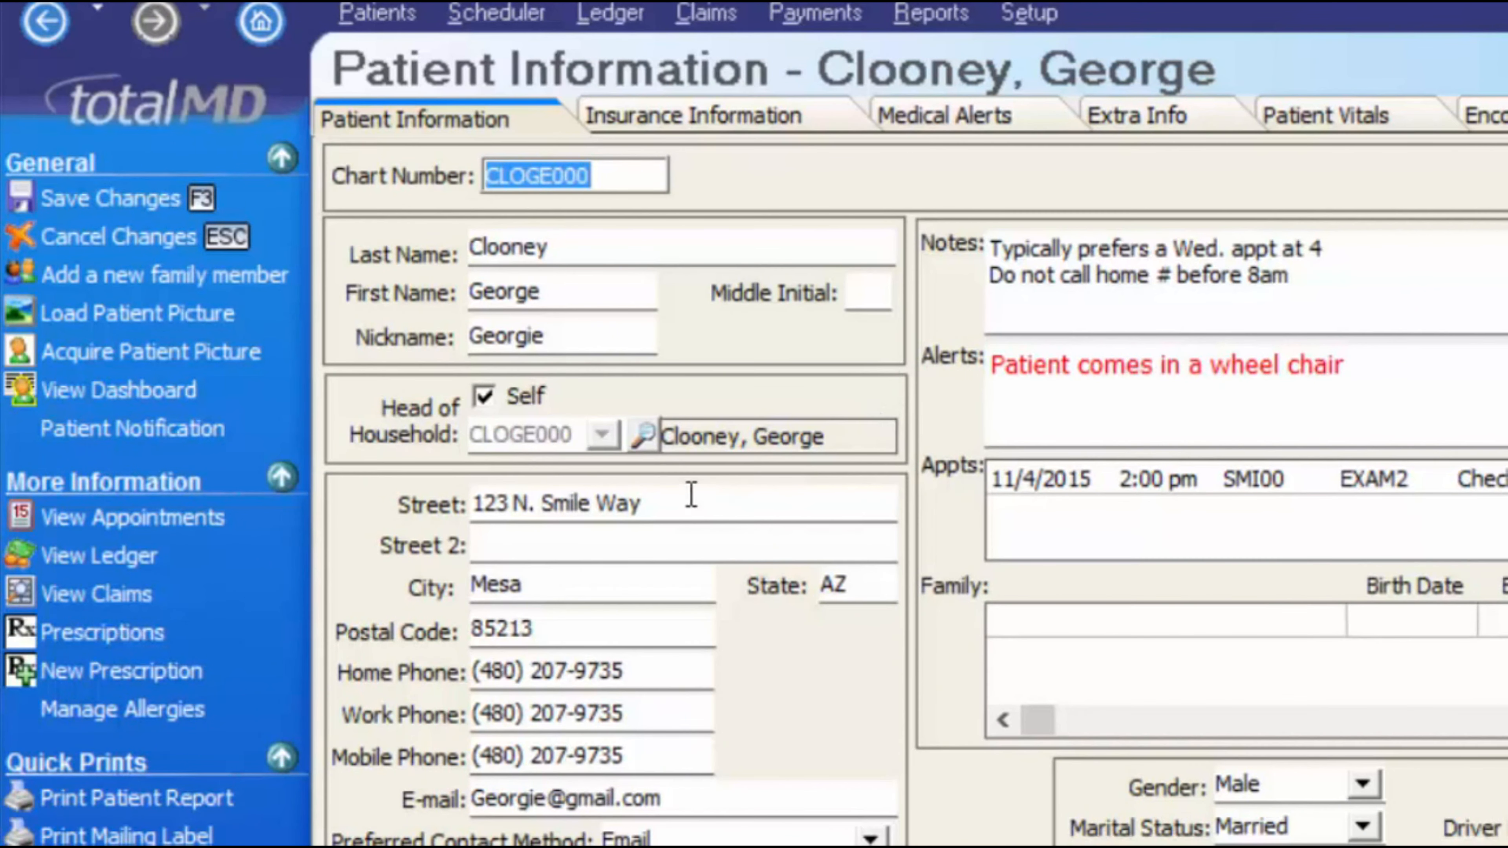
{"action": "left_click", "coordinate": [181, 209]}
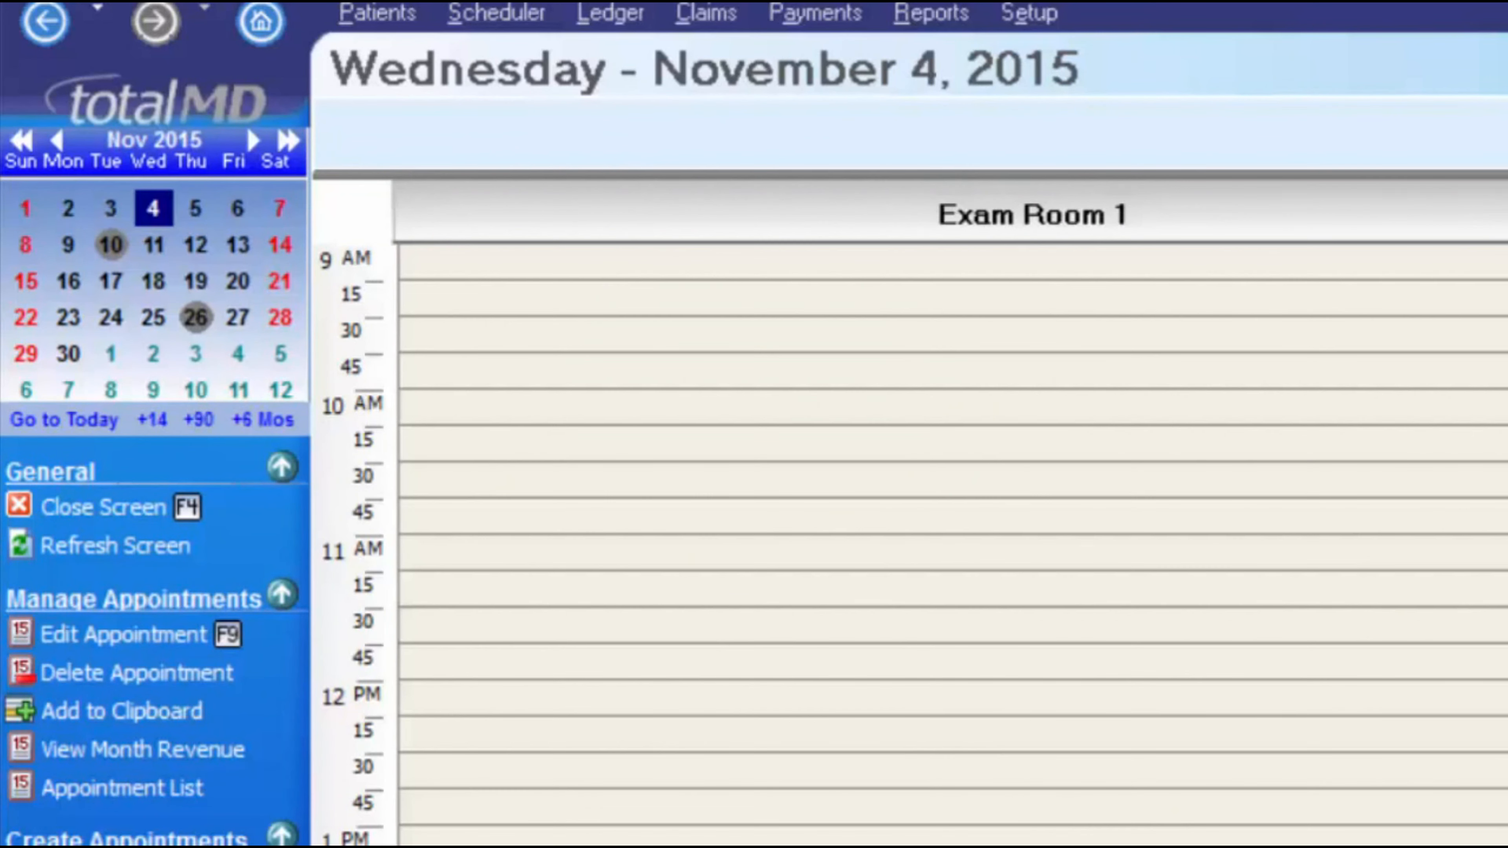